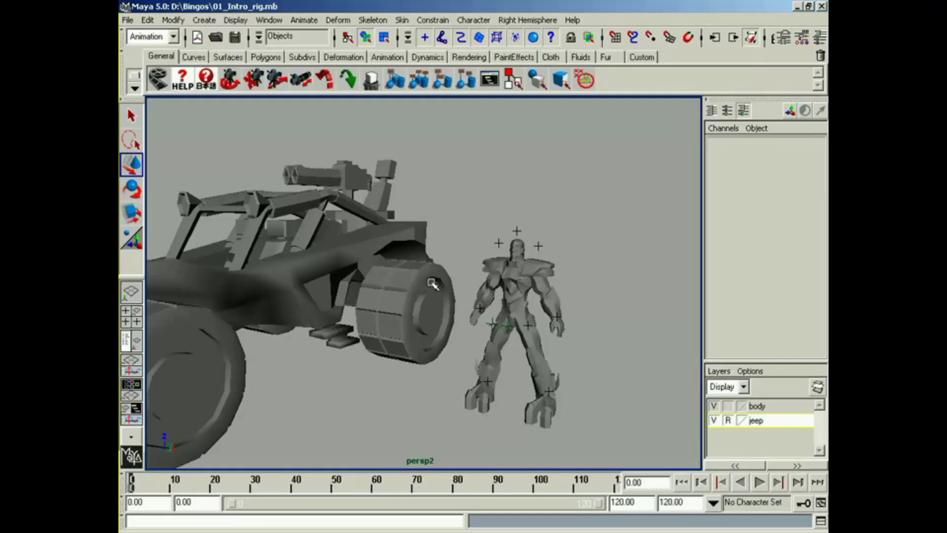
Inspect the jeep and the robot character, and switch the viewport to wireframe display
left_click_drag(425, 274, 474, 302, "alt")
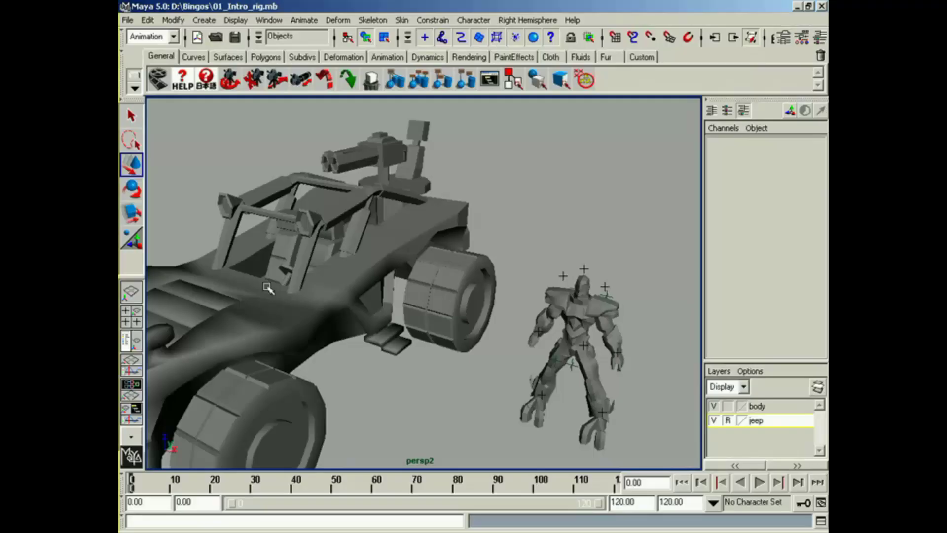
mouse_move(474, 309)
left_mouse_down("alt")
mouse_move(439, 318)
mouse_move(456, 291)
mouse_move(481, 304)
left_mouse_up("alt")
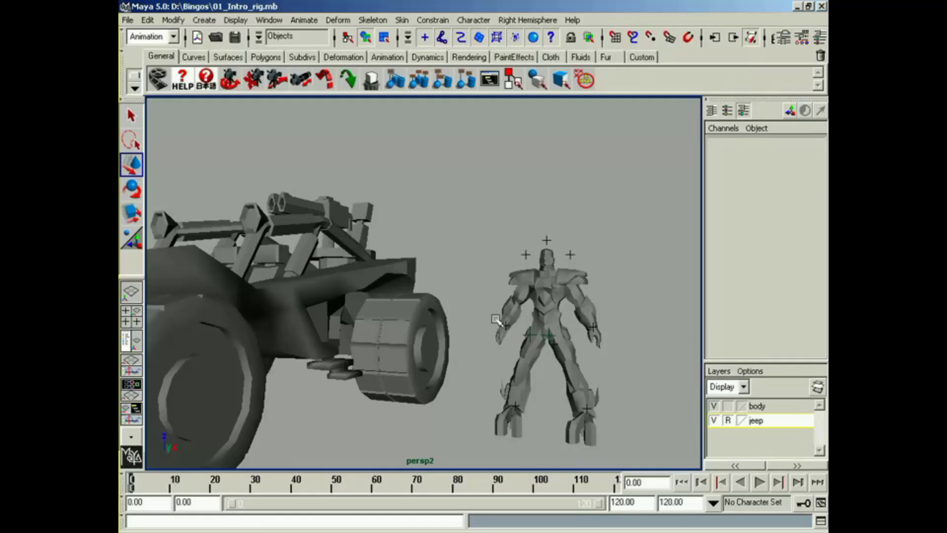
left_click_drag(500, 321, 509, 313, "alt")
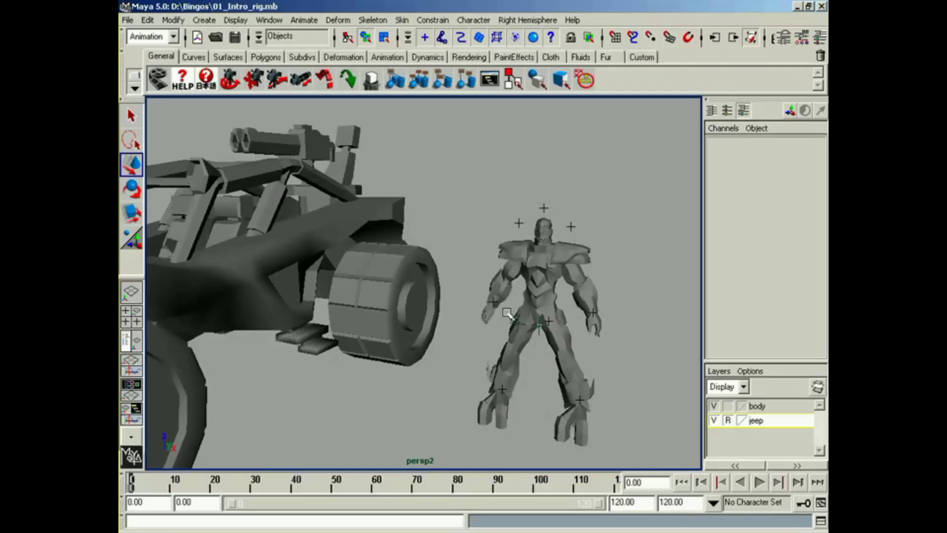
right_click_drag(508, 313, 585, 279, "alt")
middle_click_drag(492, 271, 486, 316, "alt")
left_click_drag(486, 315, 514, 312, "alt")
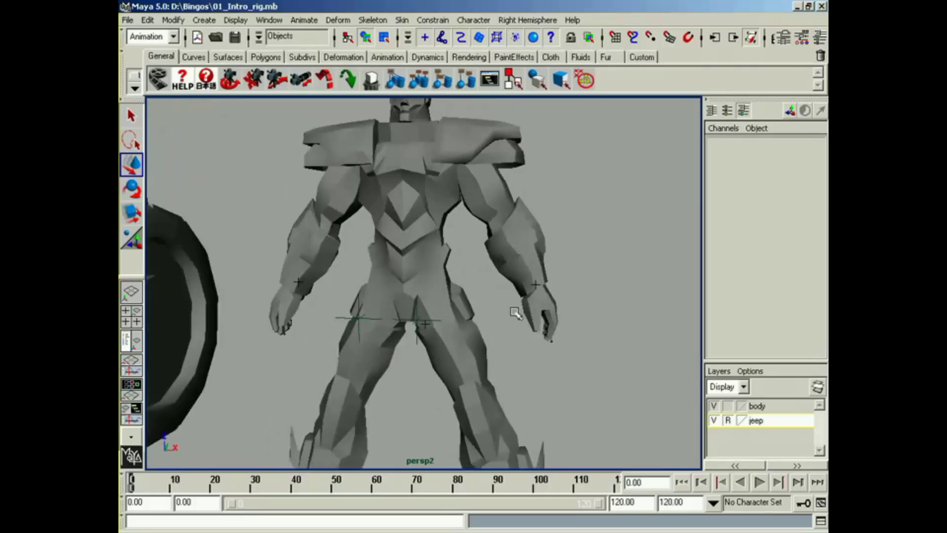
key("4")
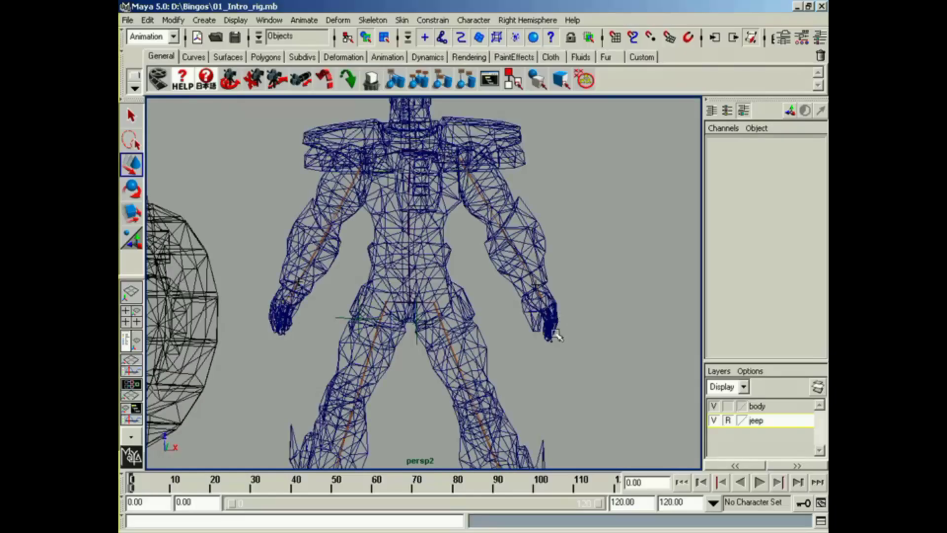
Select the lHandIK handle at the knuckles of the character's left hand
middle_click_drag(554, 333, 496, 312, "alt")
right_click_drag(497, 312, 616, 315, "alt")
middle_click_drag(616, 315, 503, 318, "alt")
right_click_drag(503, 317, 528, 307, "alt")
middle_click_drag(528, 307, 479, 298, "alt")
right_click_drag(479, 299, 555, 307, "alt")
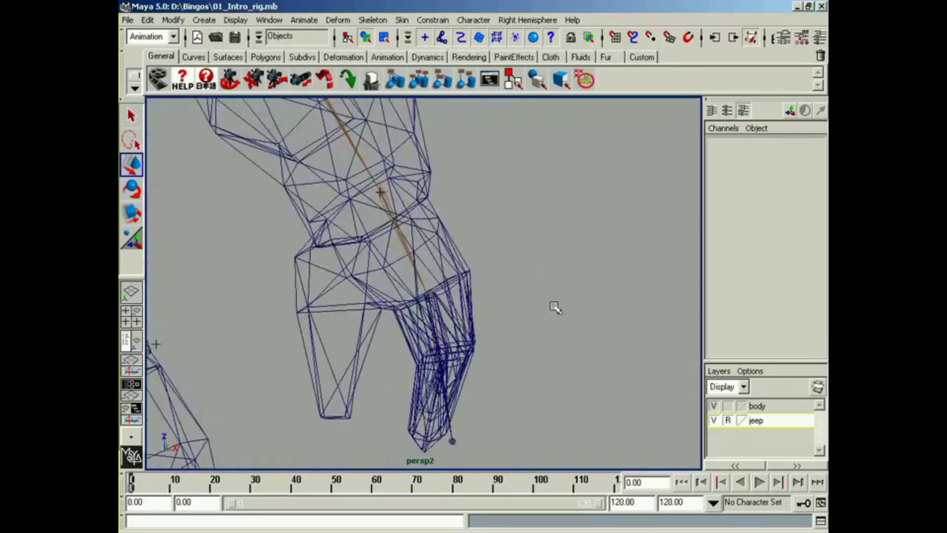
right_click_drag(432, 305, 529, 298, "alt")
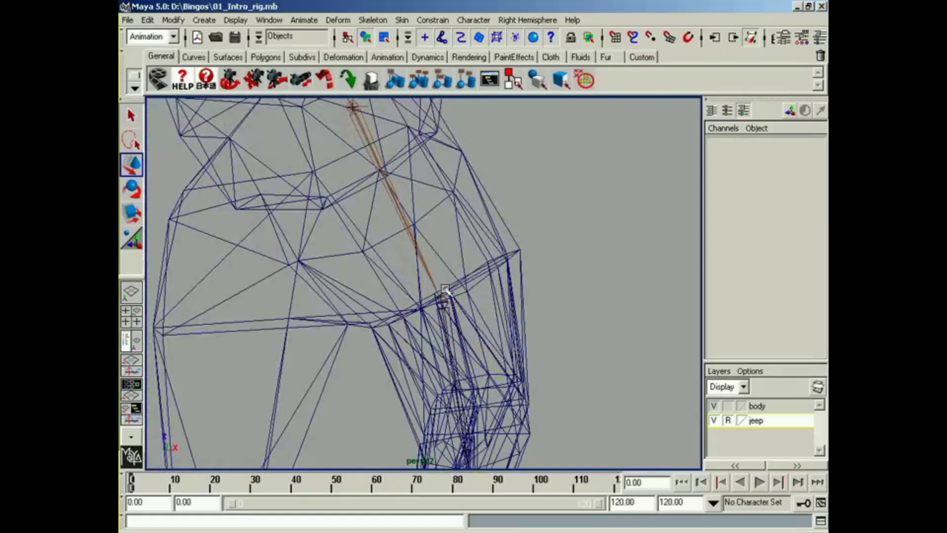
left_click(446, 290)
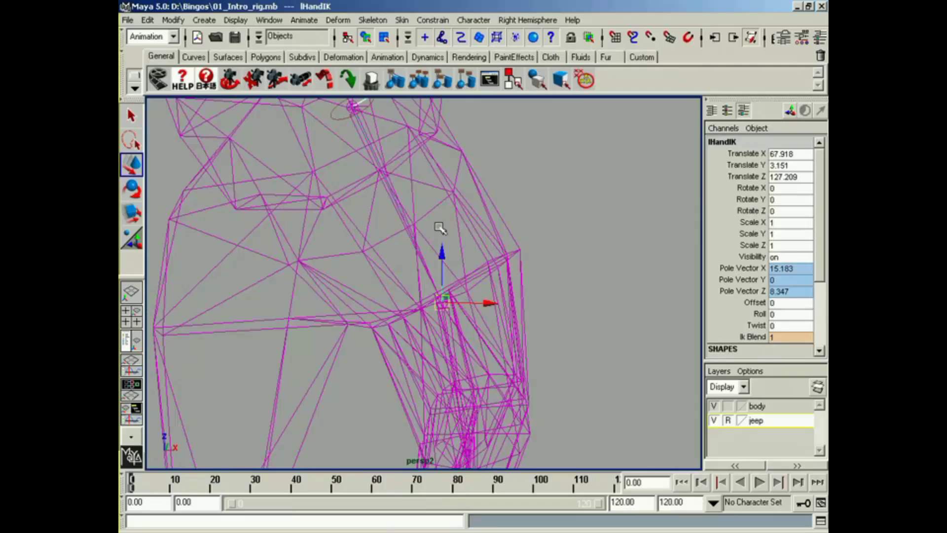
Select the lHand control at the character's left wrist and inspect how it sits on the arm
middle_click_drag(415, 224, 368, 290, "alt")
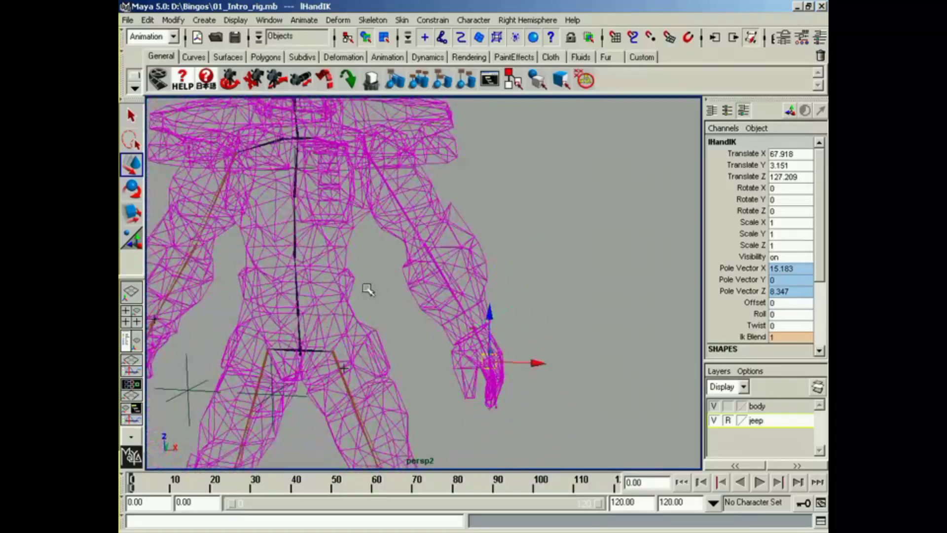
middle_click_drag(425, 324, 480, 336, "alt")
left_click_drag(479, 336, 406, 318, "alt")
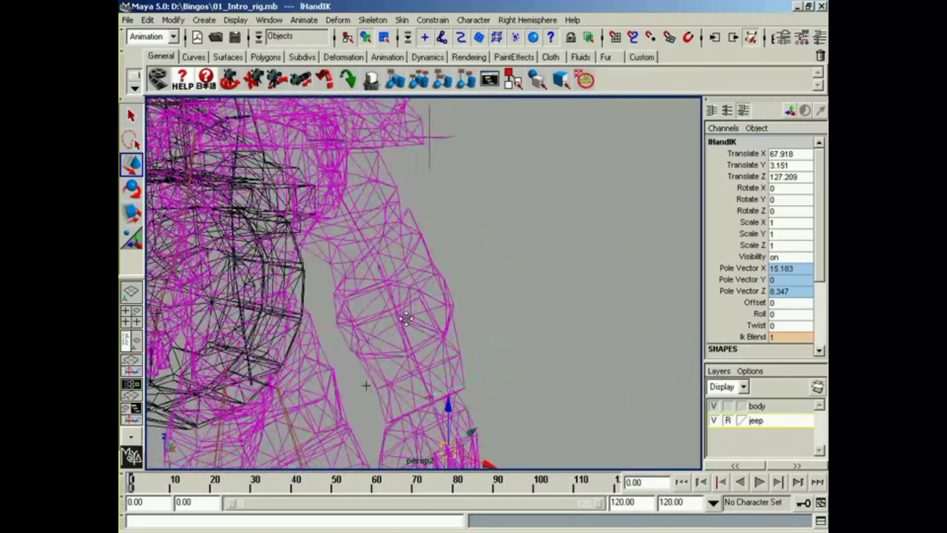
middle_click_drag(406, 318, 450, 303, "alt")
left_click(499, 404)
left_click_drag(416, 257, 414, 246, "alt")
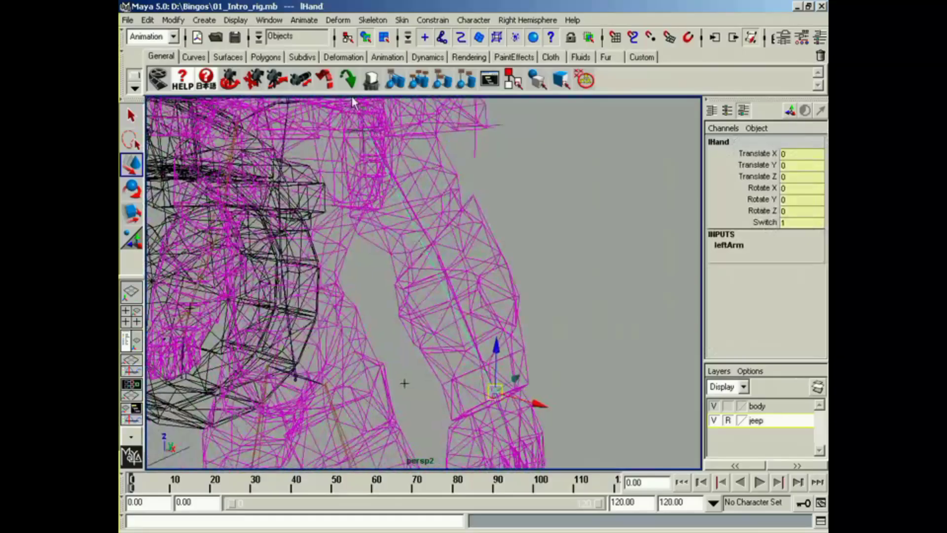
left_click_drag(490, 402, 537, 302, "alt")
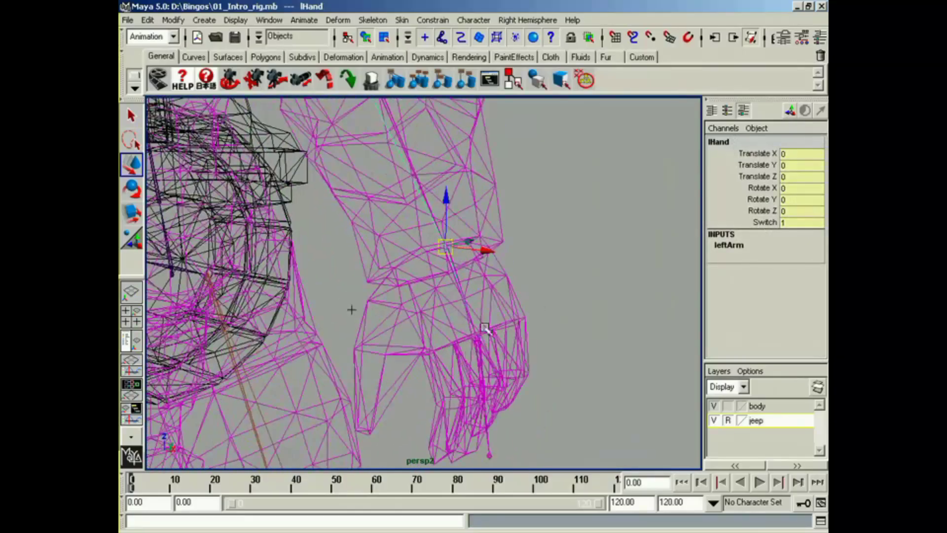
mouse_move(466, 296)
left_mouse_down("alt")
mouse_move(470, 322)
mouse_move(494, 327)
mouse_move(475, 338)
mouse_move(454, 281)
left_mouse_up("alt")
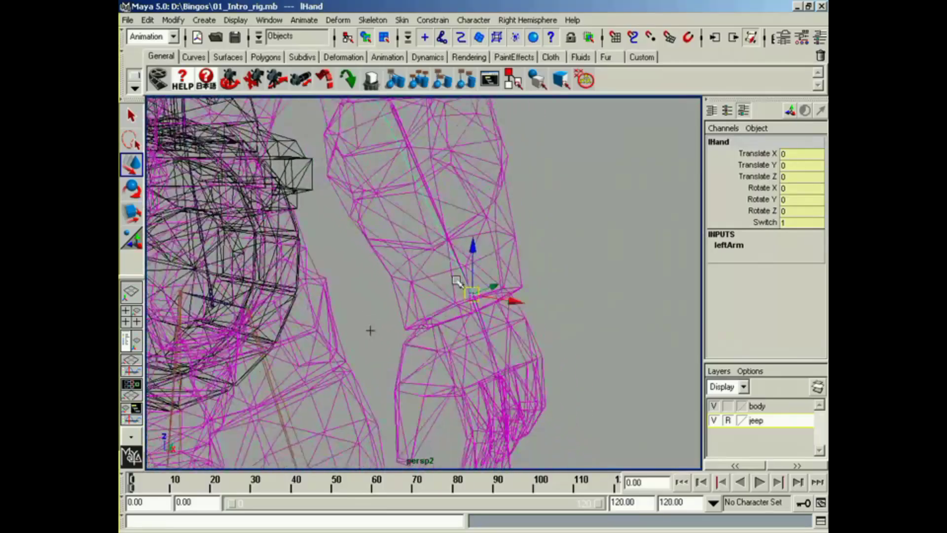
left_click(461, 286)
left_click(522, 316)
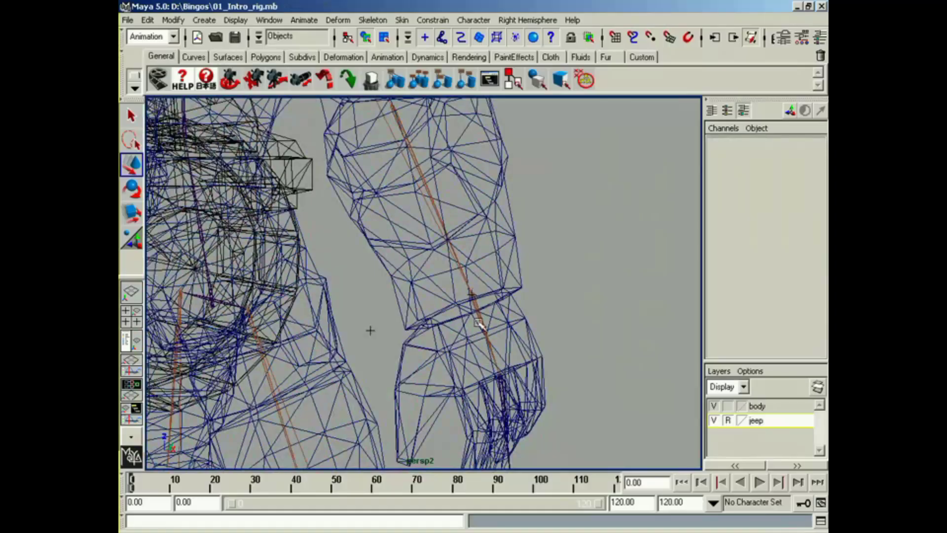
left_click(464, 290)
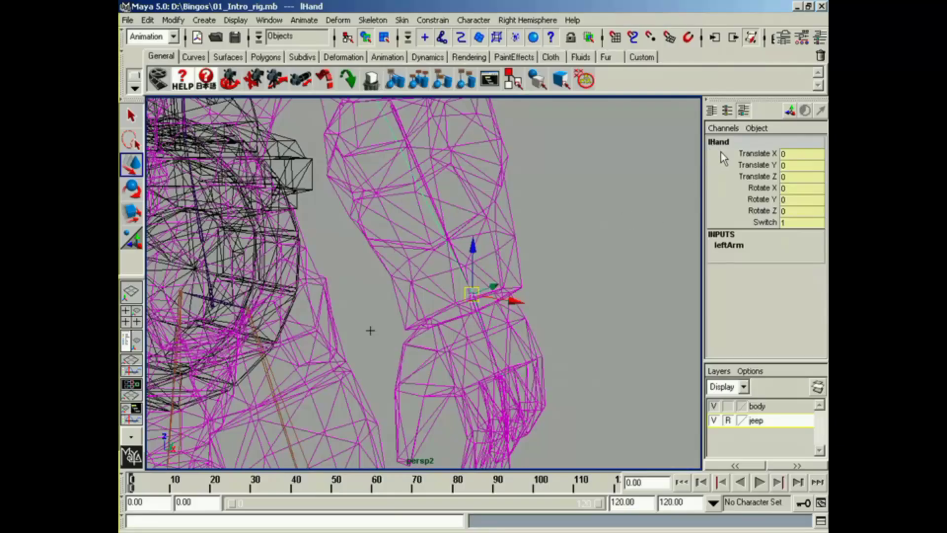
Try moving the lHand control about 14.8 units in Z and rotating it about -56.3 degrees in Y
left_click_drag(475, 345, 524, 294, "alt")
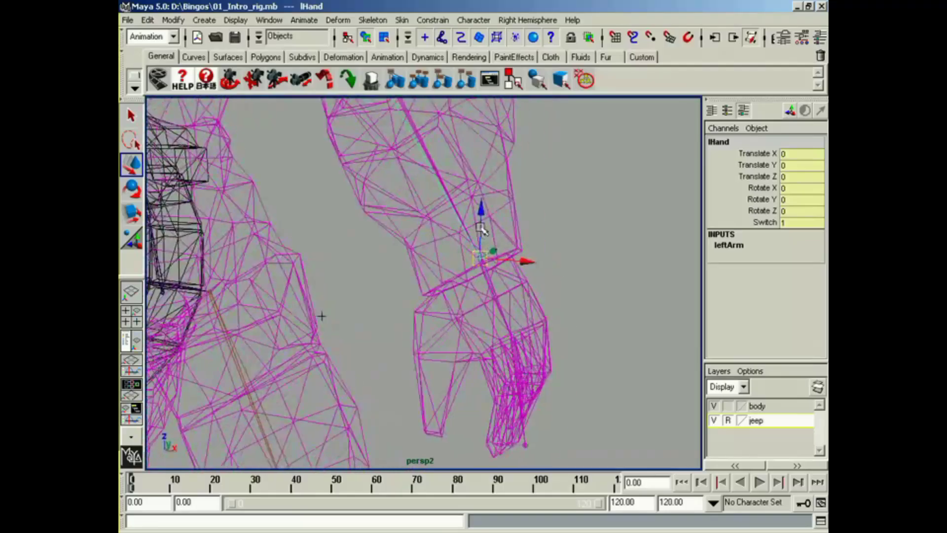
left_click_drag(482, 229, 493, 315)
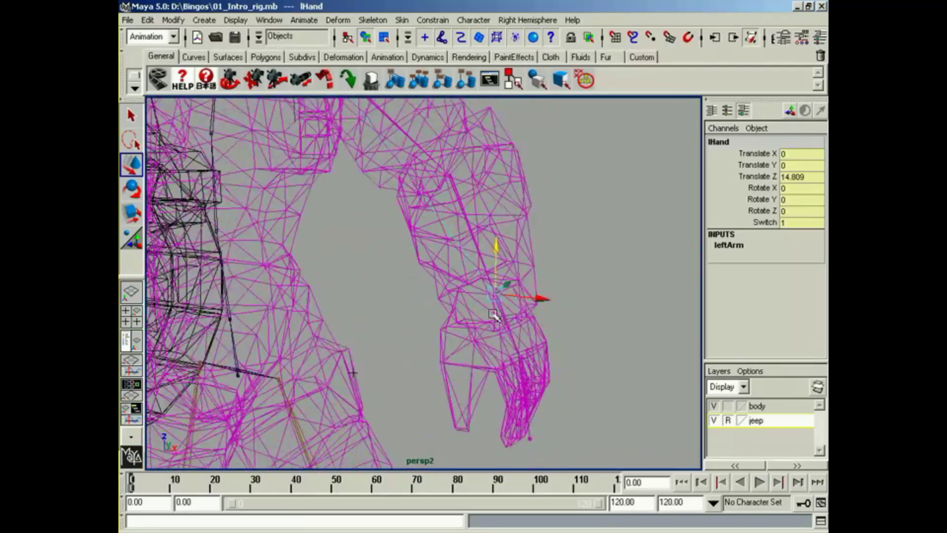
key("e")
left_click_drag(547, 269, 506, 213)
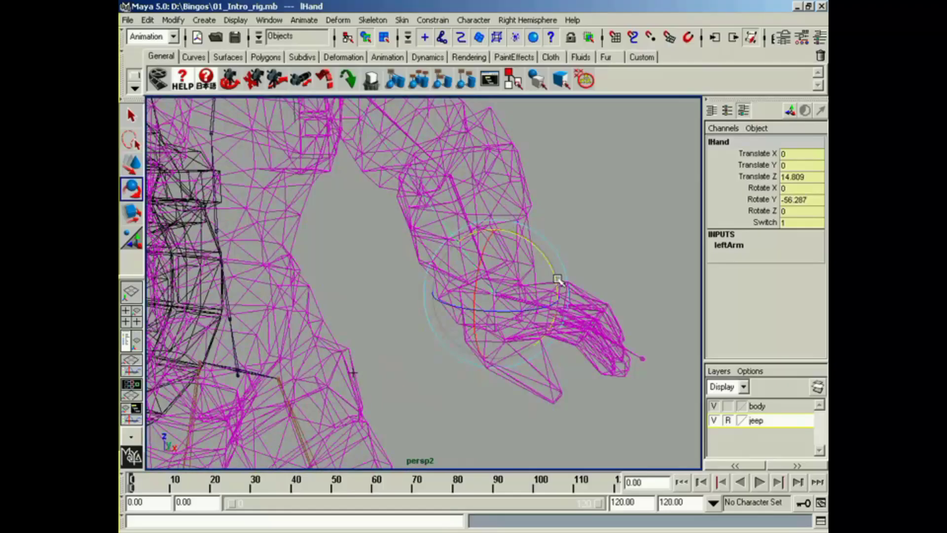
left_click_drag(558, 280, 549, 257, "alt")
key("z")
key("z")
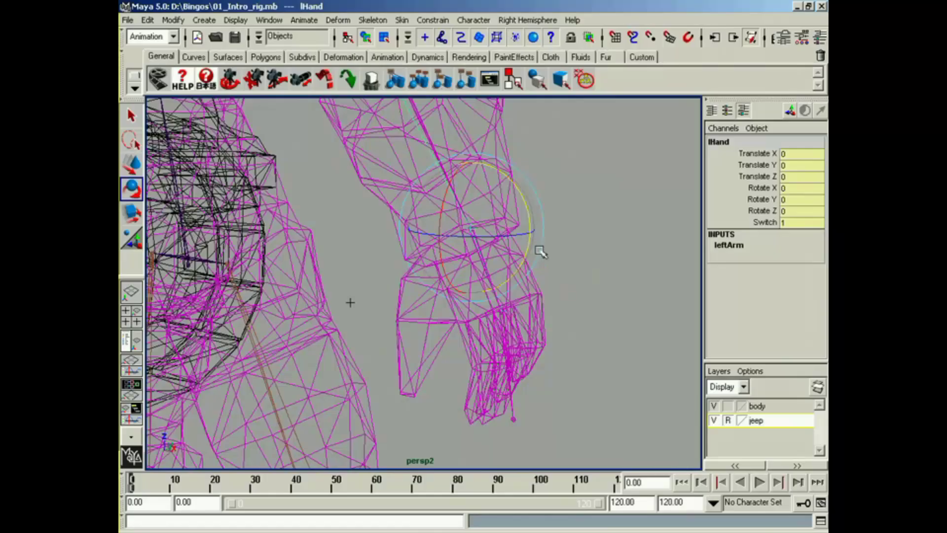
Examine the lHand control's Switch attribute and compare it with the attributes of the lHandIK handle
left_click_drag(540, 252, 610, 269, "alt")
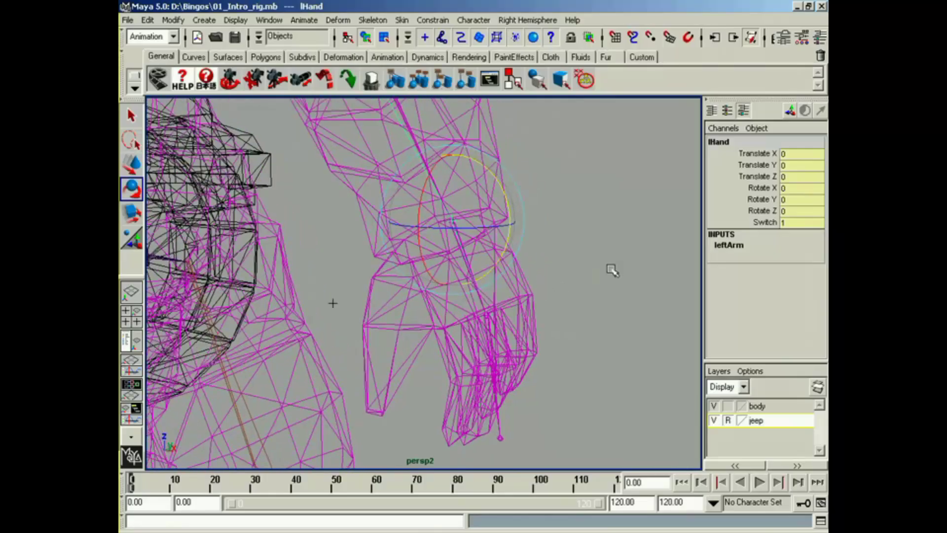
left_click(771, 222)
left_click(472, 308)
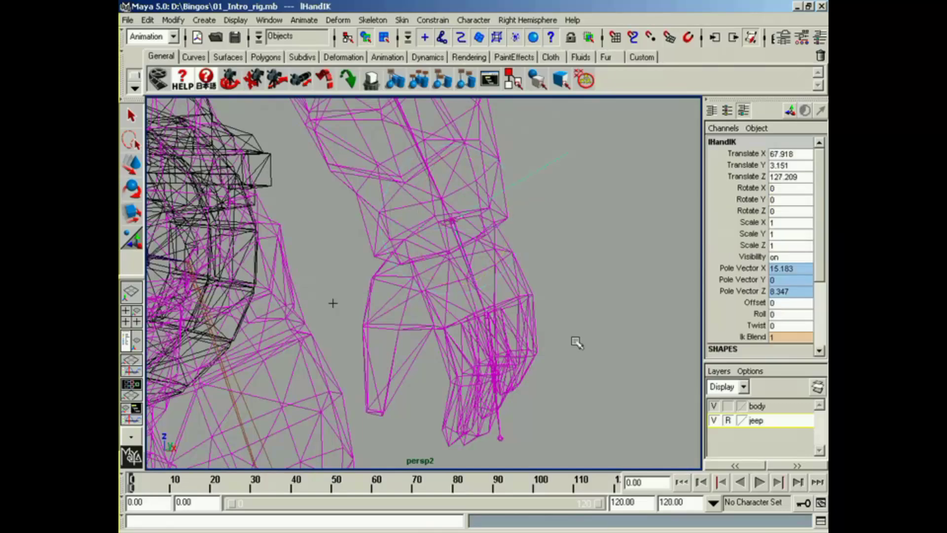
left_click(535, 265)
left_click(431, 199)
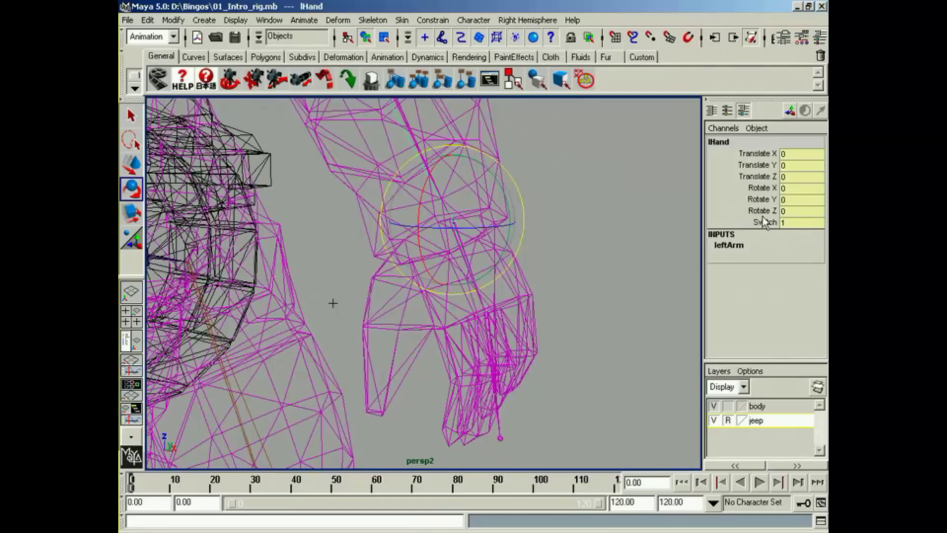
Select the Bip01 root joint at the character's pelvis and activate the Move tool
right_click_drag(406, 313, 465, 319, "alt")
left_click_drag(466, 320, 447, 303, "alt")
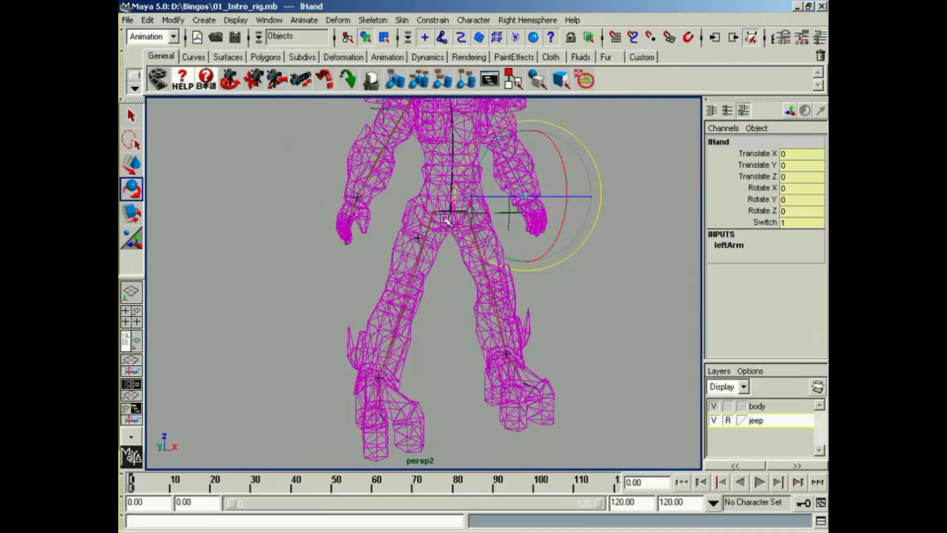
left_click_drag(433, 204, 380, 294, "alt")
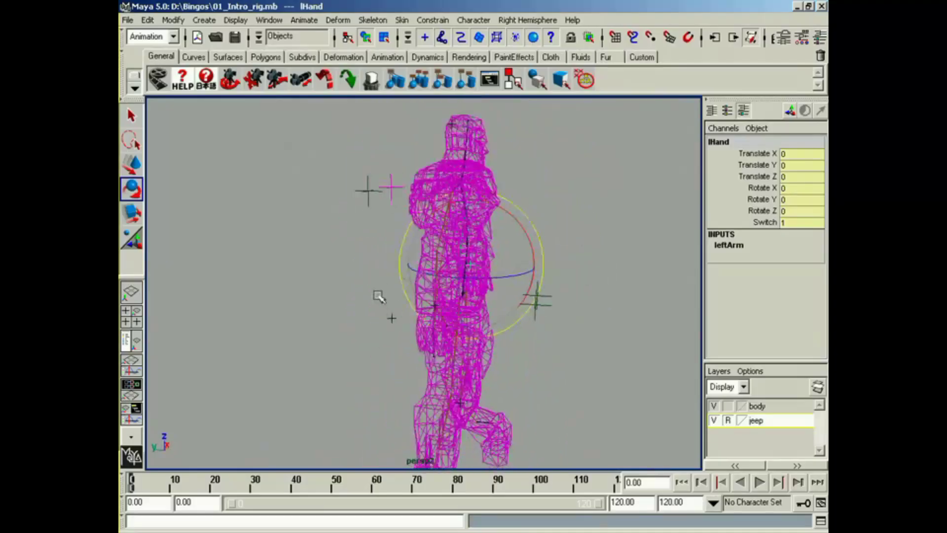
left_click(469, 325)
left_click_drag(567, 345, 539, 313, "alt")
right_click_drag(539, 313, 566, 316, "alt")
key("w")
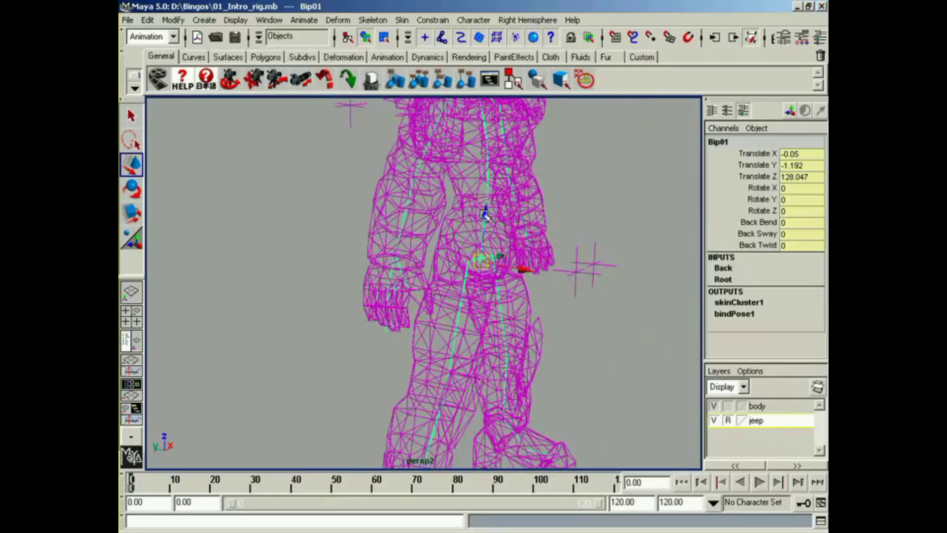
Try lowering the Bip01 root in Z and adjusting its Back Bend and Back Sway attributes
left_click_drag(485, 213, 481, 247)
key("z")
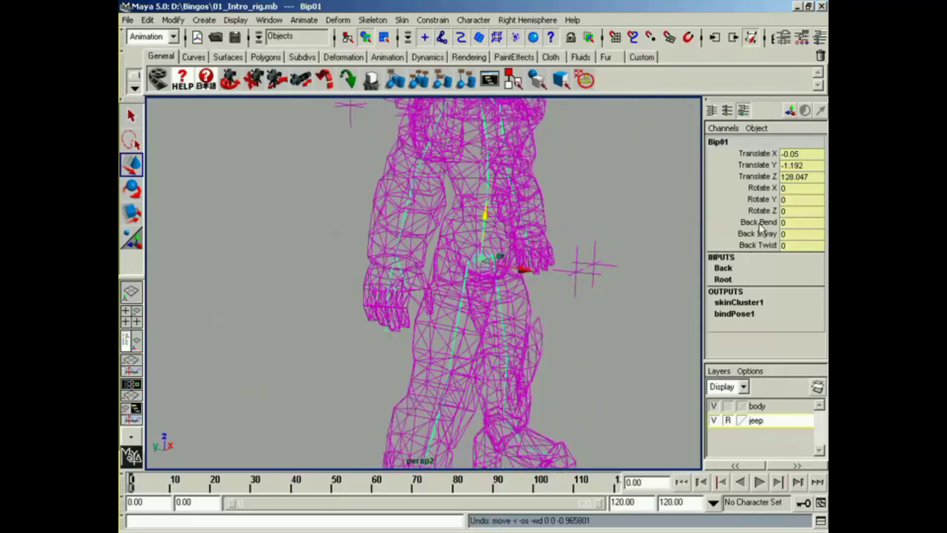
left_click(759, 222)
middle_click_drag(617, 245, 578, 247)
left_click(759, 234)
middle_click_drag(681, 221, 656, 258)
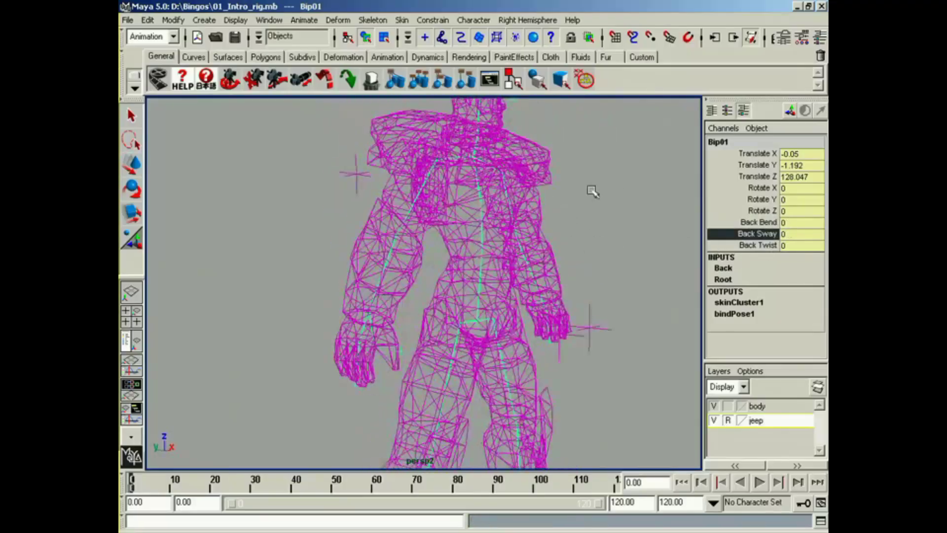
Examine the whole character and the Soldier character set with its Root, leftArm, rightArm, leftLeg and rightLeg subsets
middle_click_drag(574, 325, 572, 271, "alt")
right_click_drag(572, 271, 466, 306, "alt")
left_click_drag(466, 306, 530, 352, "alt")
right_click_drag(531, 353, 459, 360, "alt")
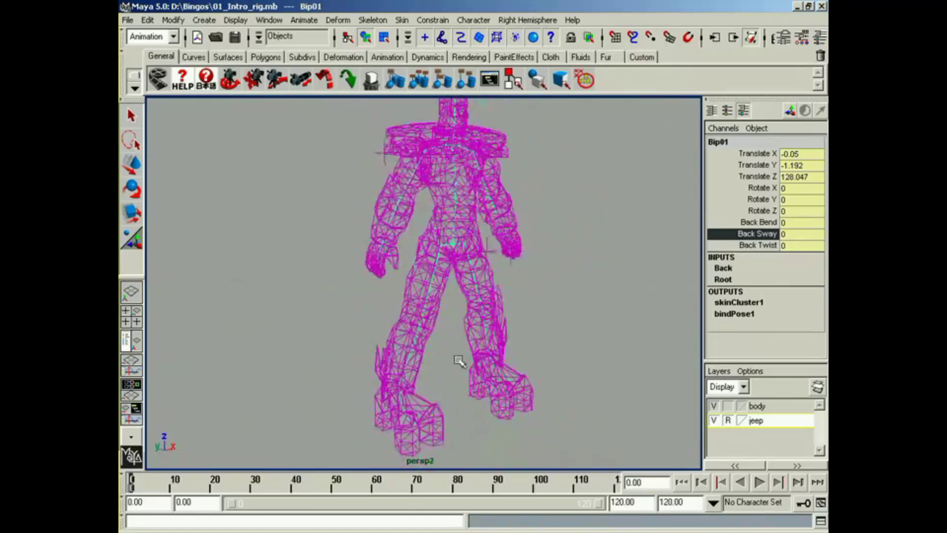
middle_click_drag(459, 362, 490, 376, "alt")
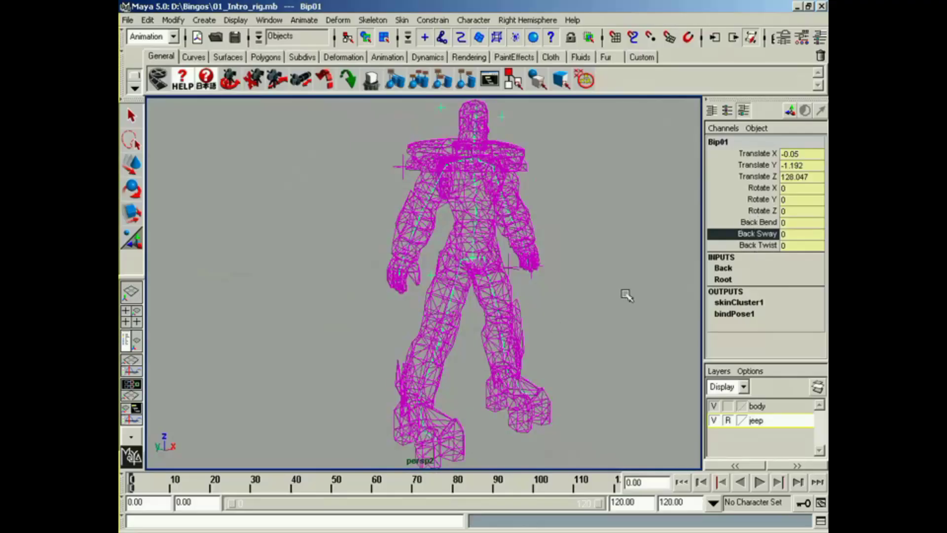
left_click_drag(520, 278, 546, 321, "alt")
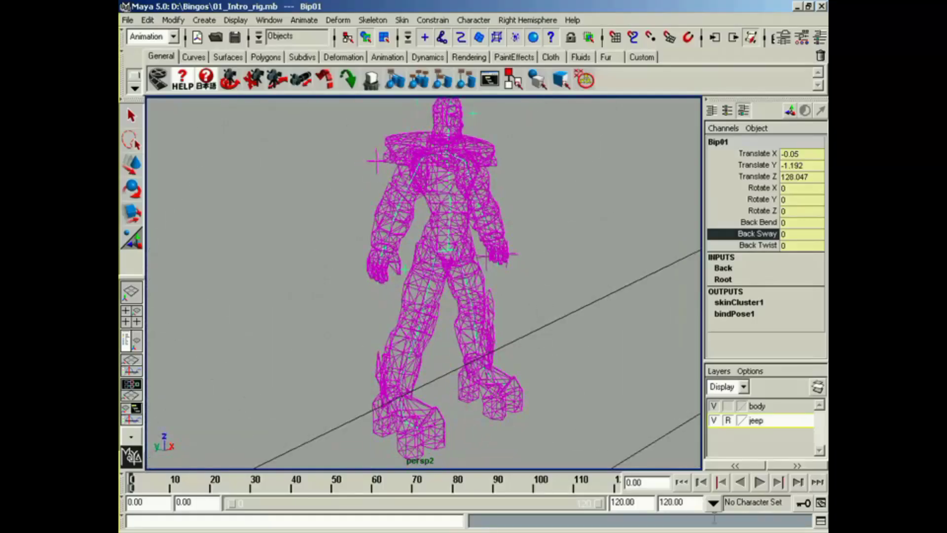
left_click(713, 502)
mouse_move(723, 488)
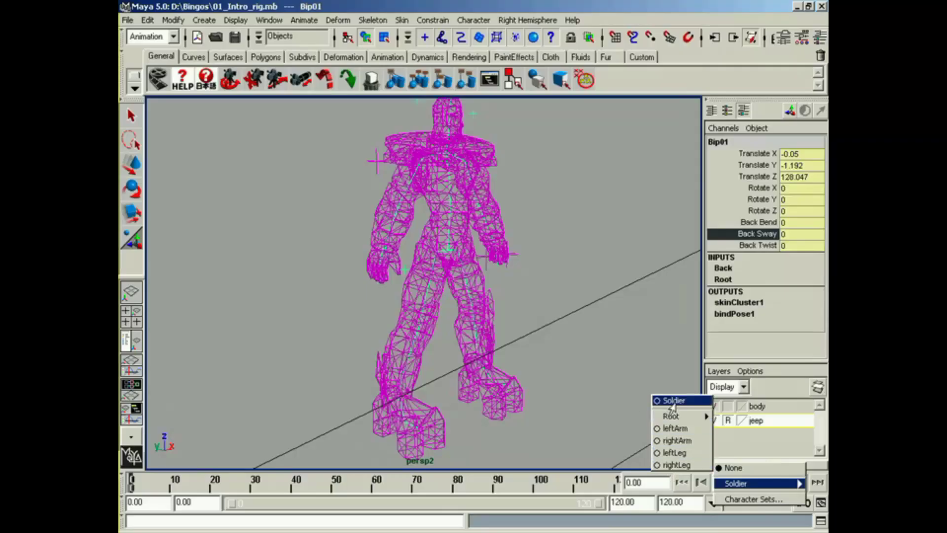
mouse_move(674, 420)
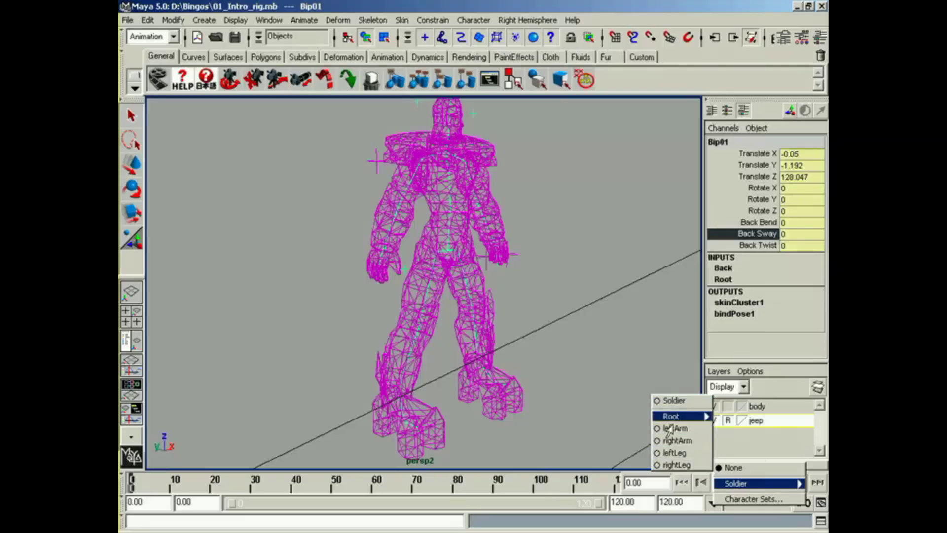
left_click(611, 395)
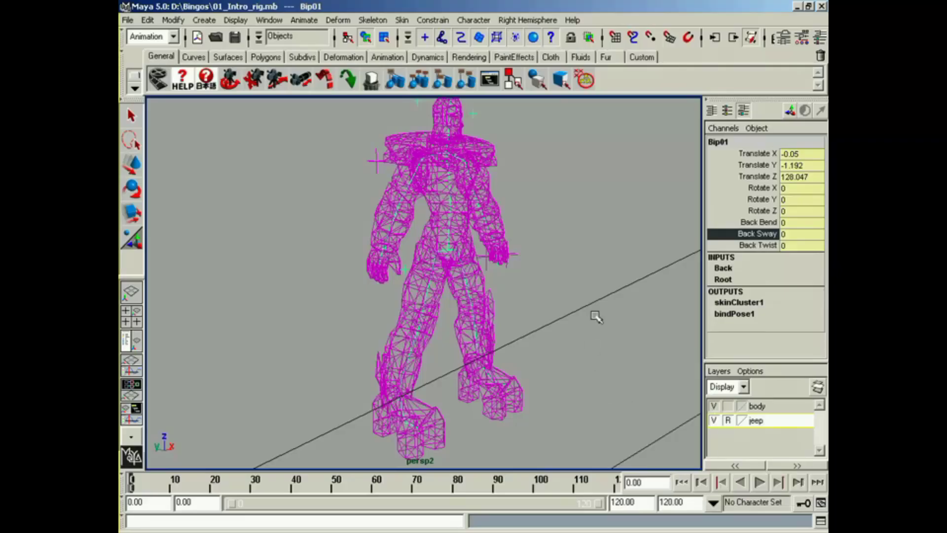
Return the viewport to smooth shaded display with the jeep's wheel and side step beside the character in view
left_click_drag(594, 315, 463, 300, "alt")
middle_click_drag(462, 300, 559, 322, "alt")
right_click_drag(559, 322, 424, 330, "alt")
middle_click_drag(453, 333, 509, 334, "alt")
left_click_drag(509, 334, 522, 356, "alt")
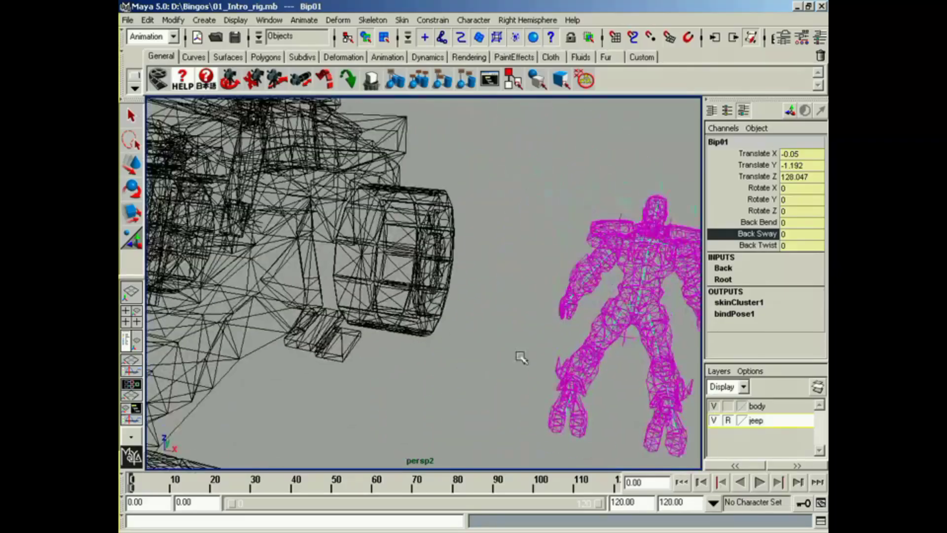
left_click_drag(432, 355, 412, 348, "alt")
key("5")
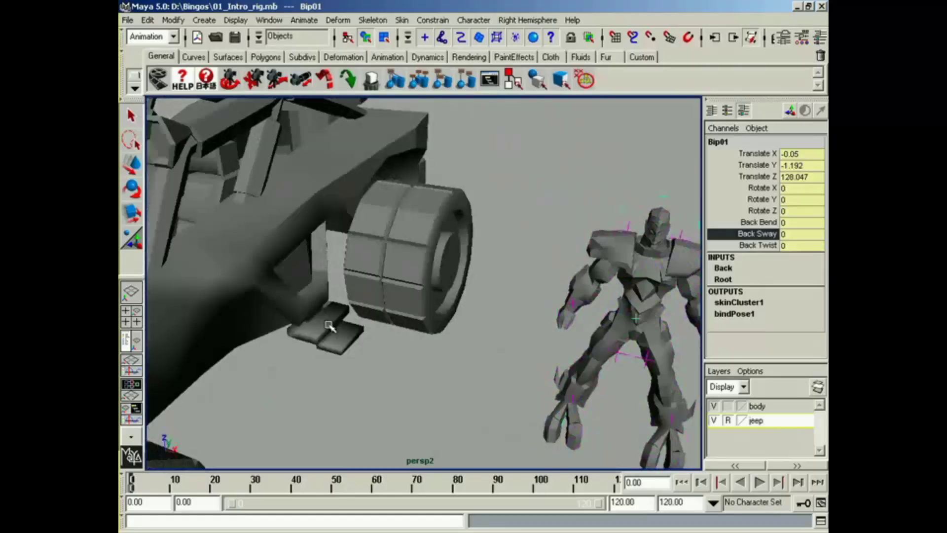
Examine the jeep's side step, wheels, roll cage and mounted gun from several angles, alongside the standing soldier
middle_click_drag(306, 267, 384, 334, "alt")
middle_click_drag(404, 397, 473, 383, "alt")
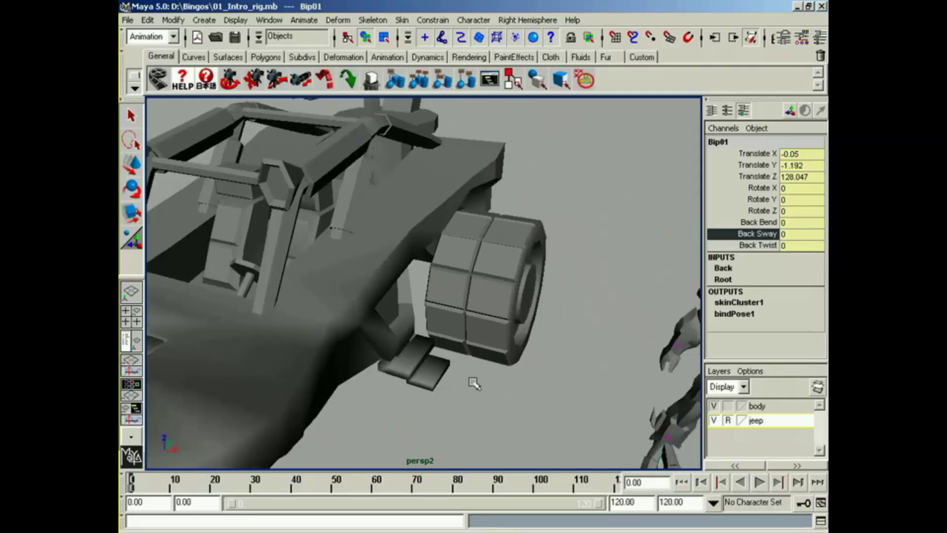
left_click_drag(543, 291, 446, 328, "alt")
middle_click_drag(446, 328, 469, 333, "alt")
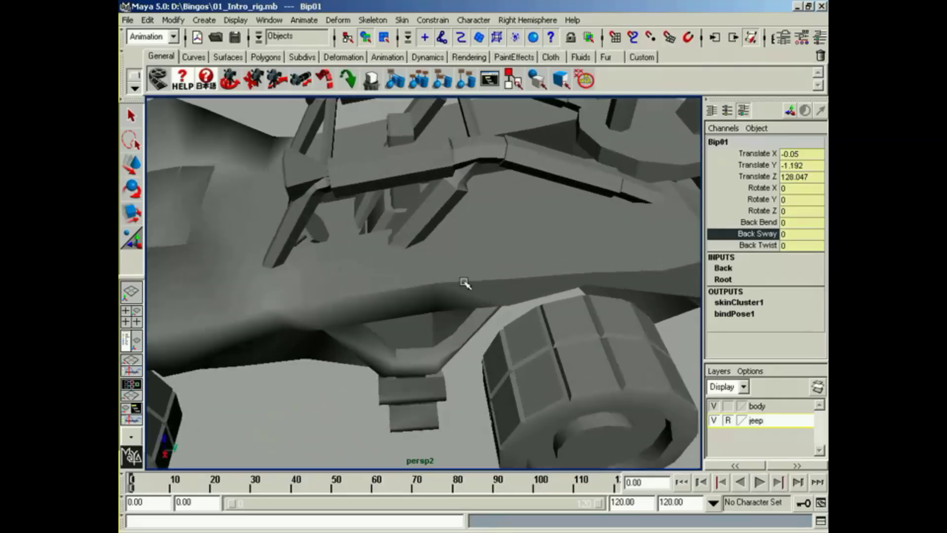
left_click_drag(387, 291, 507, 312, "alt")
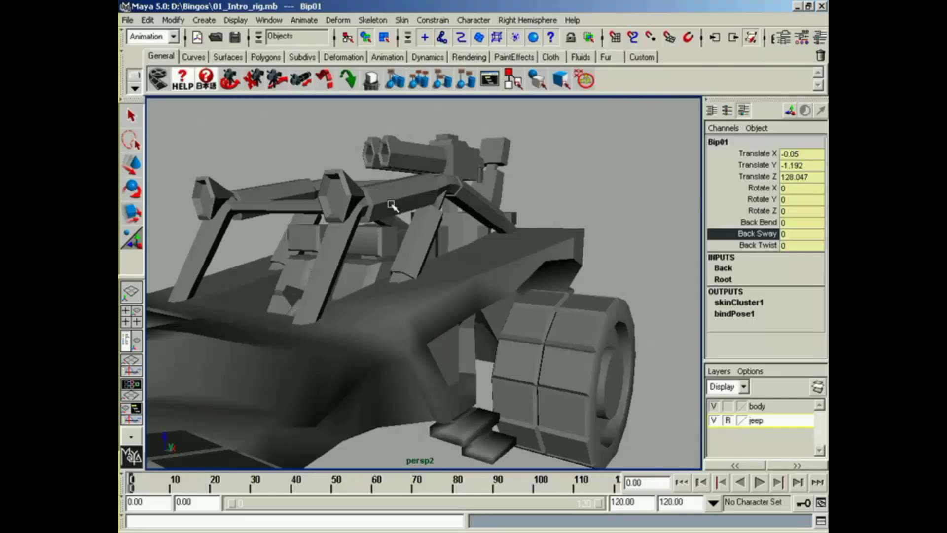
middle_click_drag(376, 193, 476, 284, "alt")
left_click_drag(385, 384, 483, 313, "alt")
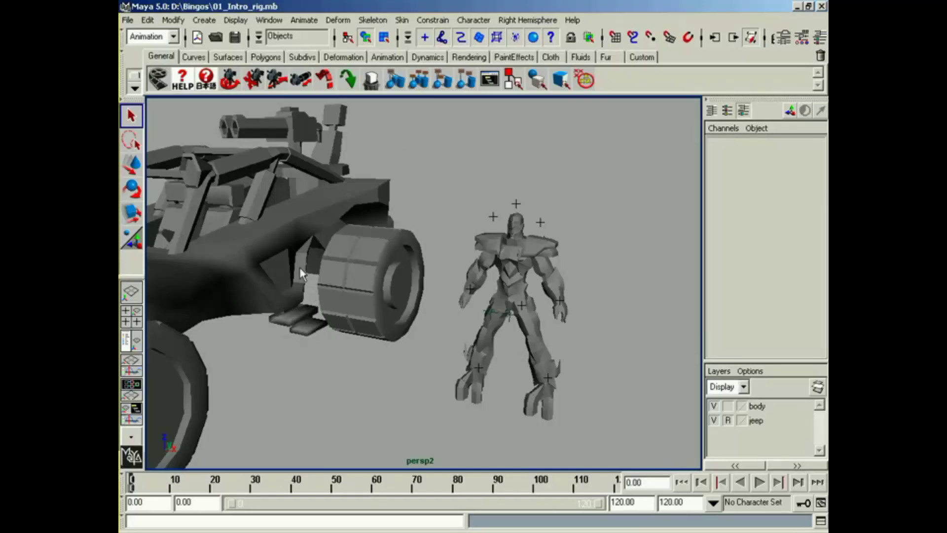
left_click_drag(300, 267, 335, 181, "alt")
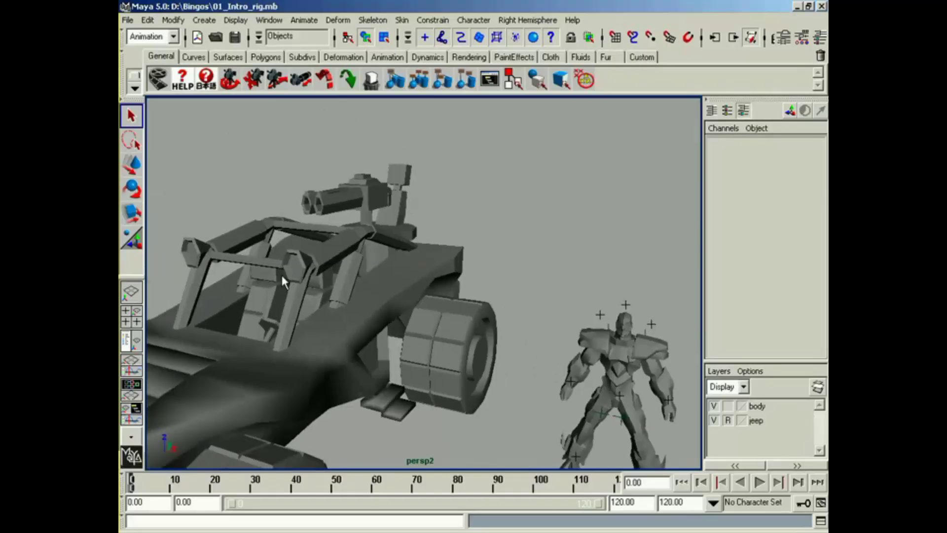
left_click_drag(324, 259, 410, 280, "alt")
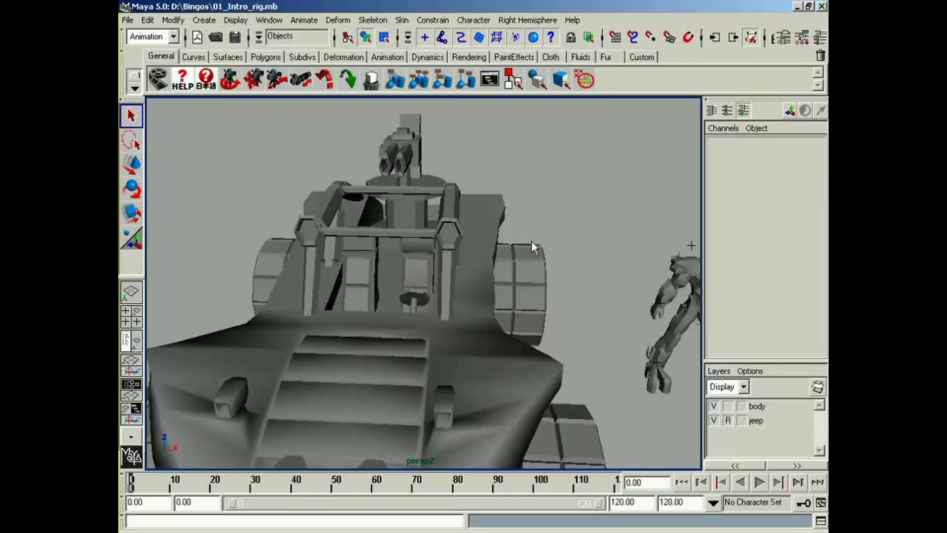
left_click_drag(555, 296, 401, 298, "alt")
right_click_drag(401, 299, 461, 327, "alt")
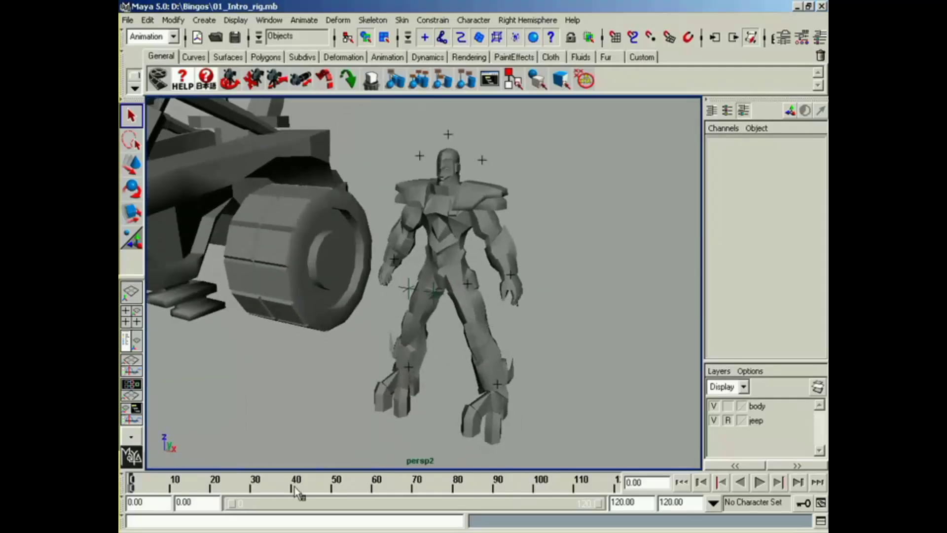
Set the playback range to end at frame 55
double_click(688, 502)
type("55")
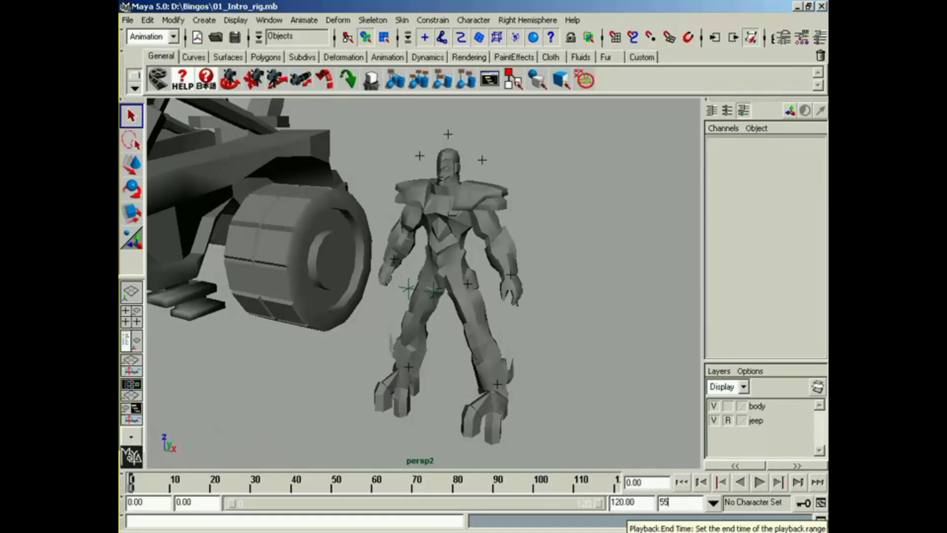
key("Return")
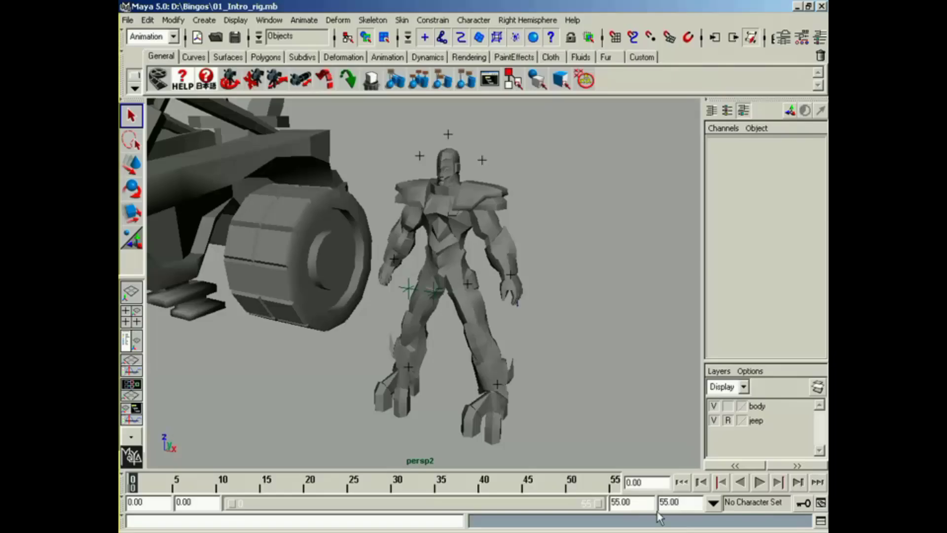
Make Soldier the current character set
left_click(722, 504)
mouse_move(725, 483)
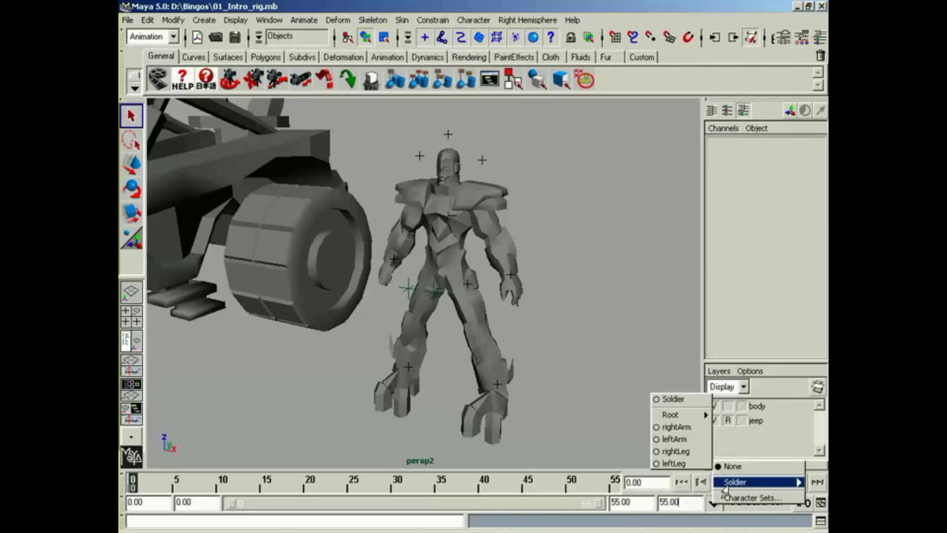
left_click(664, 401)
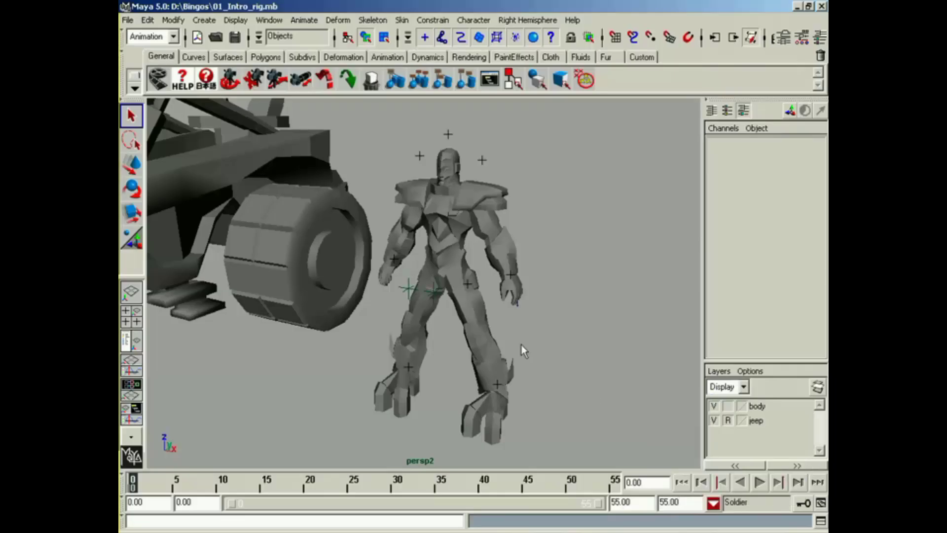
Check the left clavicle, right clavicle and left hand controls in turn to review their channels
middle_click_drag(438, 291, 481, 315, "alt")
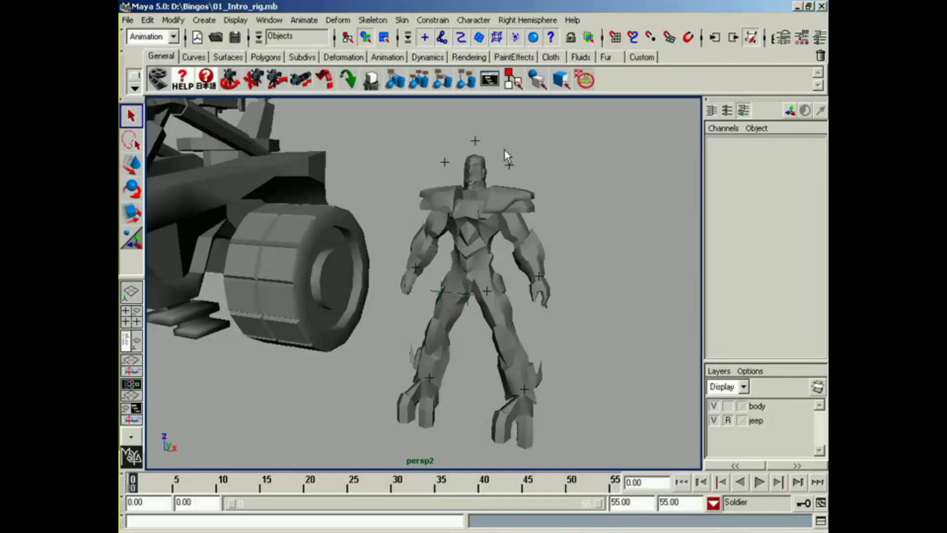
left_click_drag(504, 150, 517, 170)
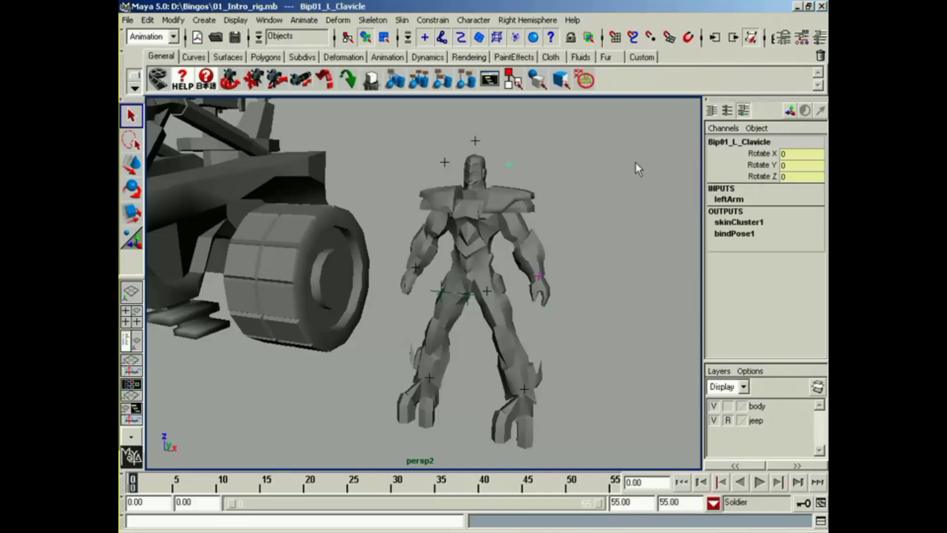
left_click_drag(466, 127, 450, 173)
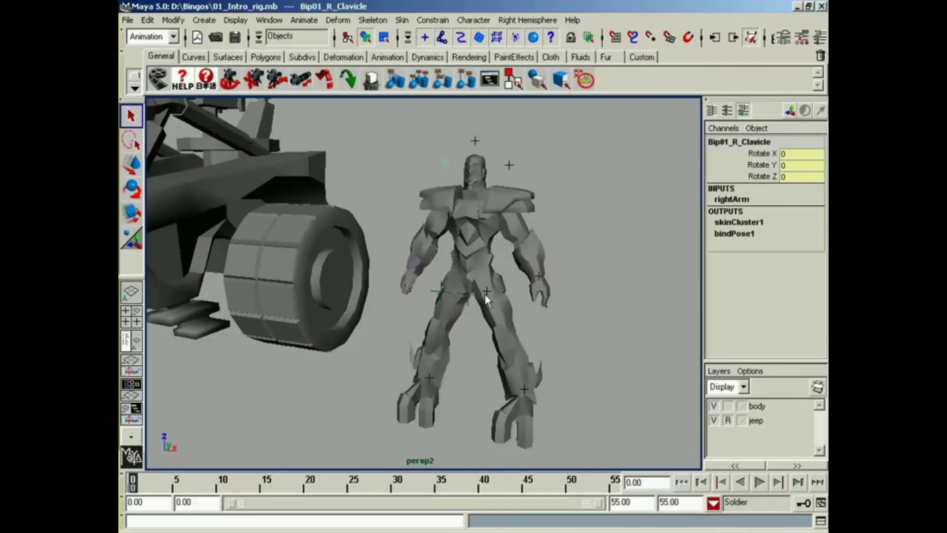
left_click_drag(532, 270, 571, 287)
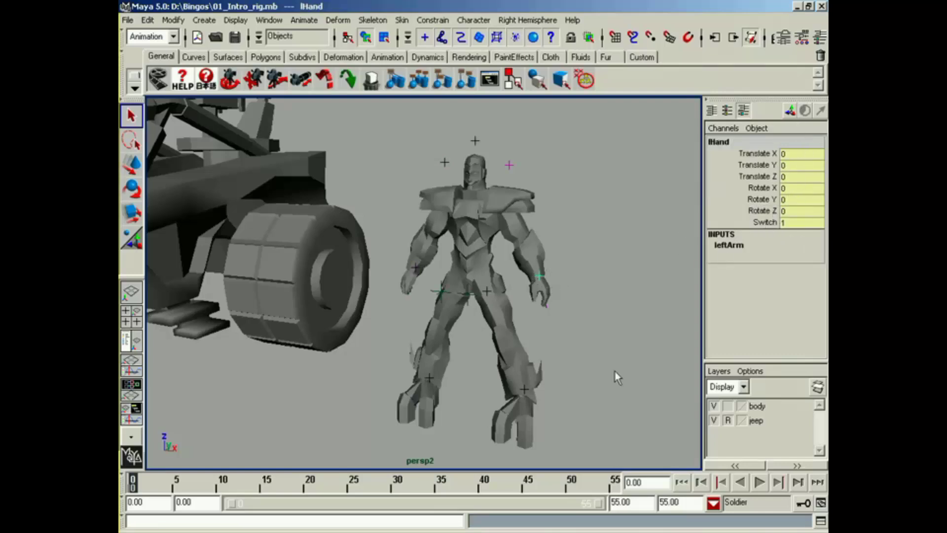
left_click_drag(466, 398, 443, 333, "alt")
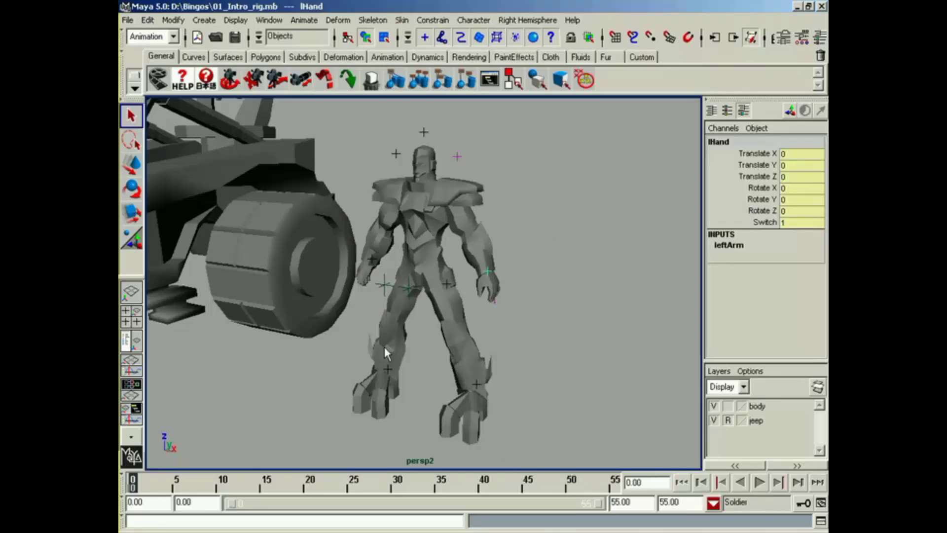
Set a key on the Soldier character set and set the playback range to start at frame 1
key("s")
double_click(145, 506)
type("1")
key("Return")
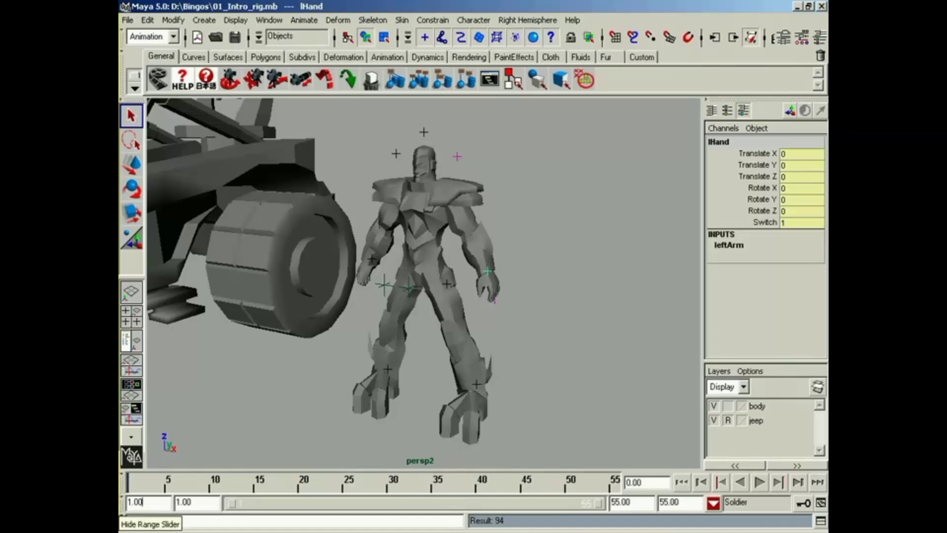
Play the animation briefly, stop it and put the current time at frame 1
left_click(701, 481)
key("alt+v")
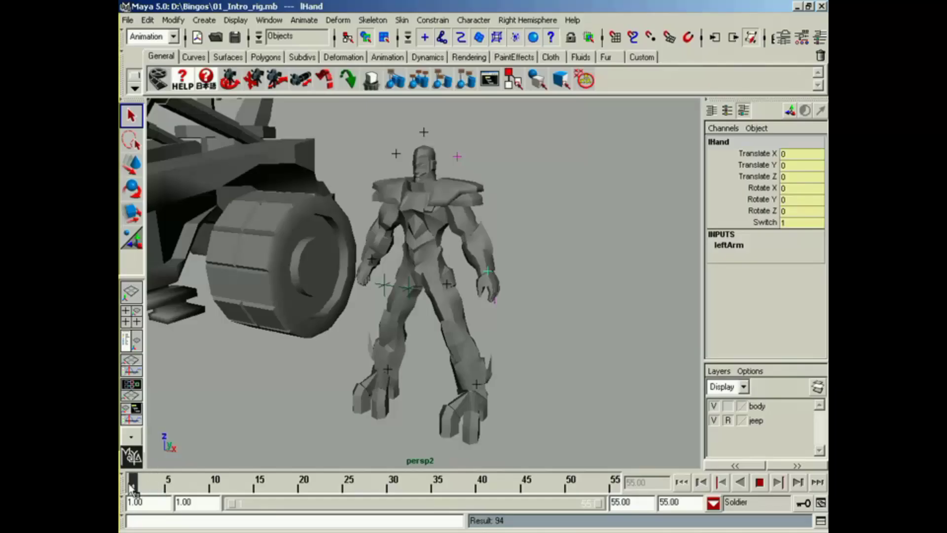
key("alt+v")
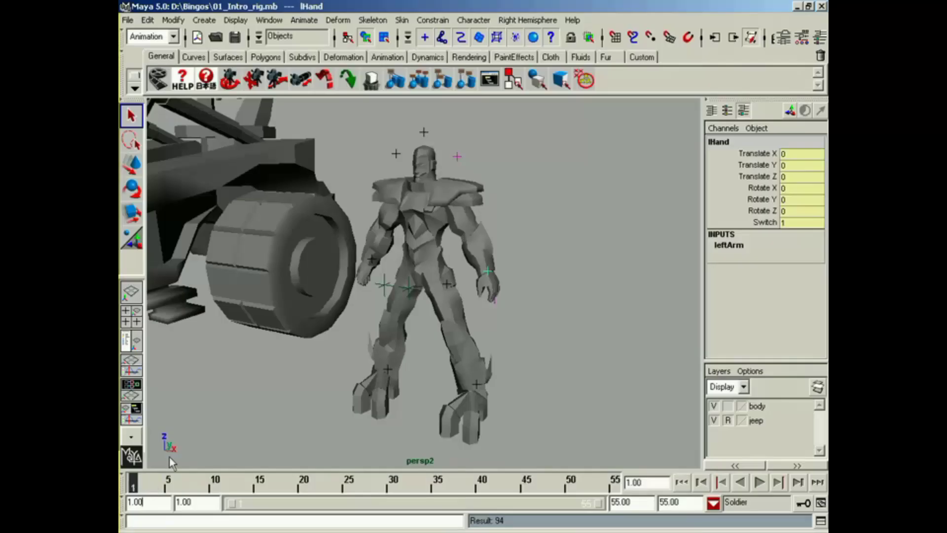
Go to frame 10 and set the left foot control's Switch attribute to 0
left_click_drag(343, 338, 434, 380, "alt")
left_click(216, 486)
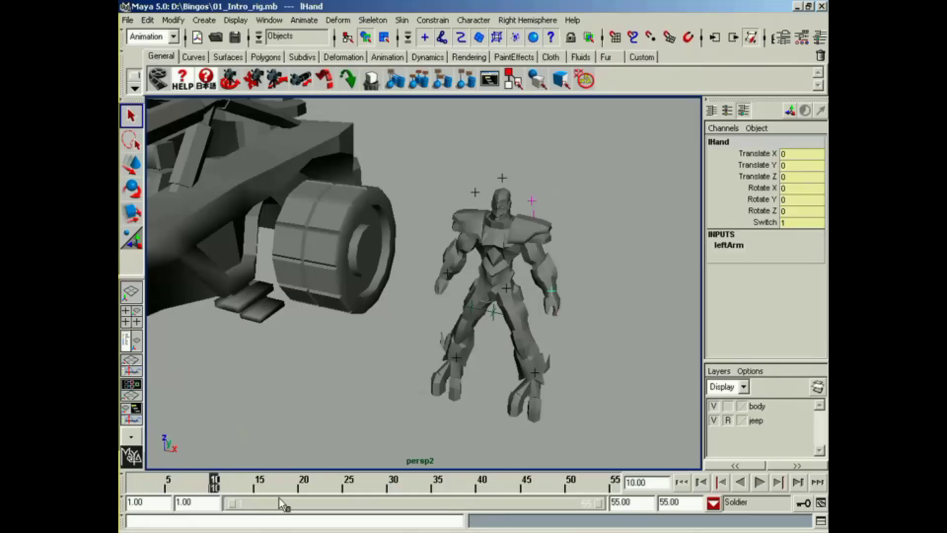
left_click_drag(455, 318, 494, 341, "alt")
left_click_drag(451, 374, 428, 353, "alt")
left_click(468, 352)
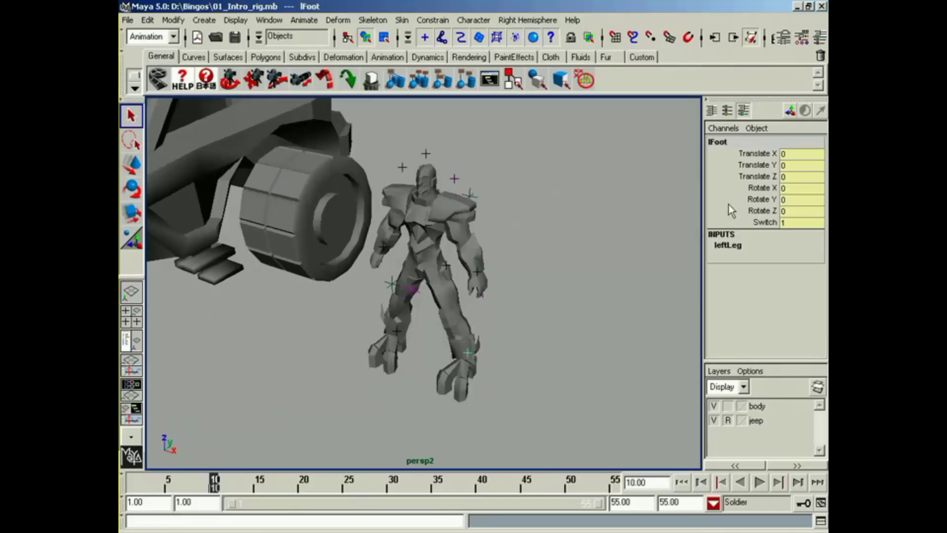
left_click(765, 222)
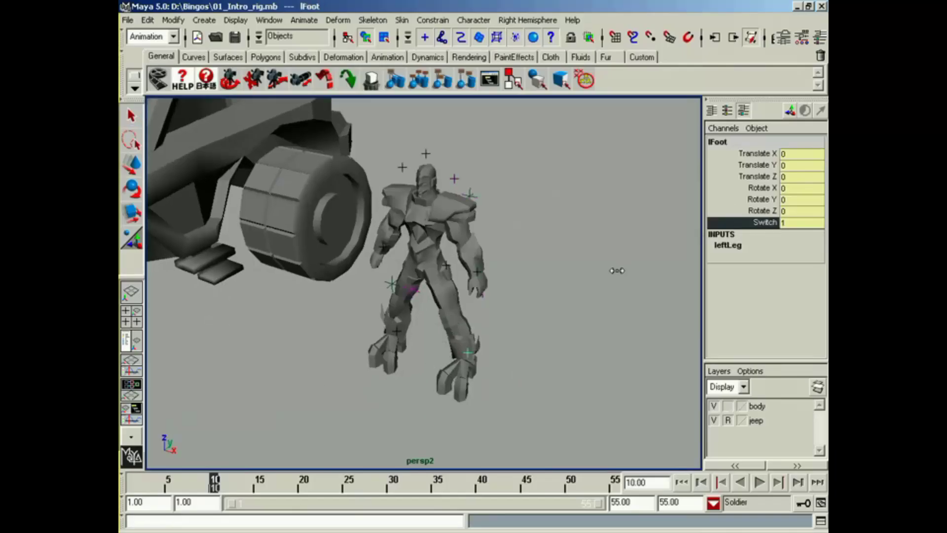
Set the right foot control's Switch attribute to 0
left_click(400, 335)
left_click(754, 223)
left_click_drag(495, 245, 479, 270, "alt")
middle_click_drag(541, 265, 530, 265)
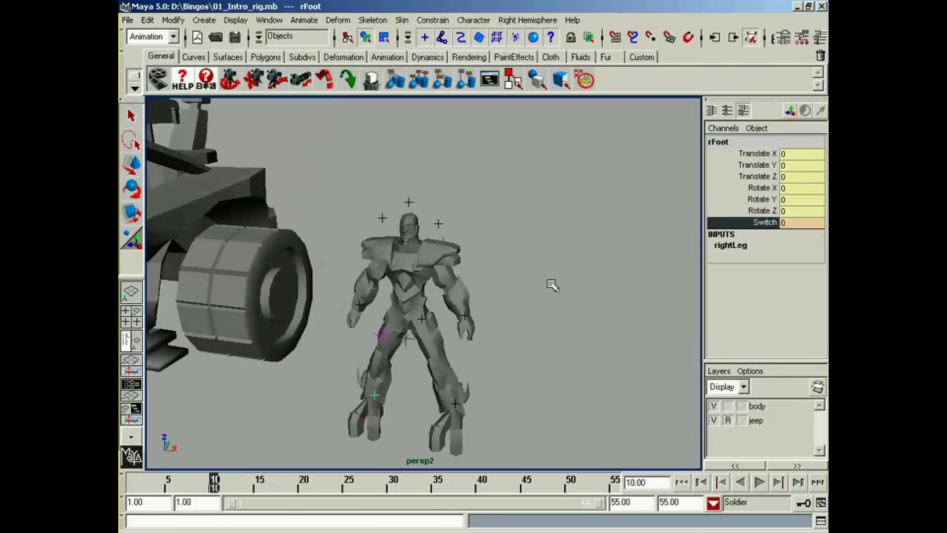
Set the left hand control's Switch attribute to 0 and adjust the same attribute on the right hand control
left_click_drag(549, 282, 474, 296, "alt")
left_click(496, 338)
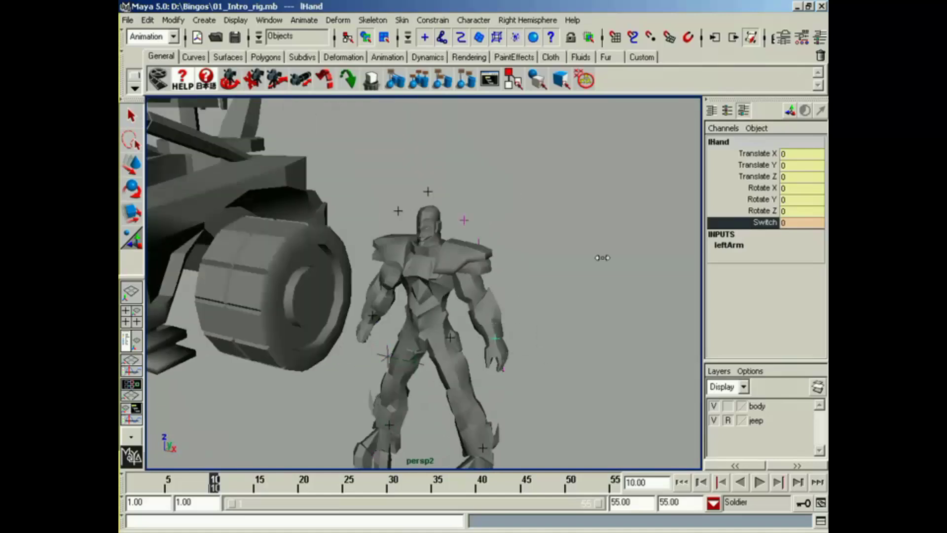
left_click(372, 313)
left_click(765, 222)
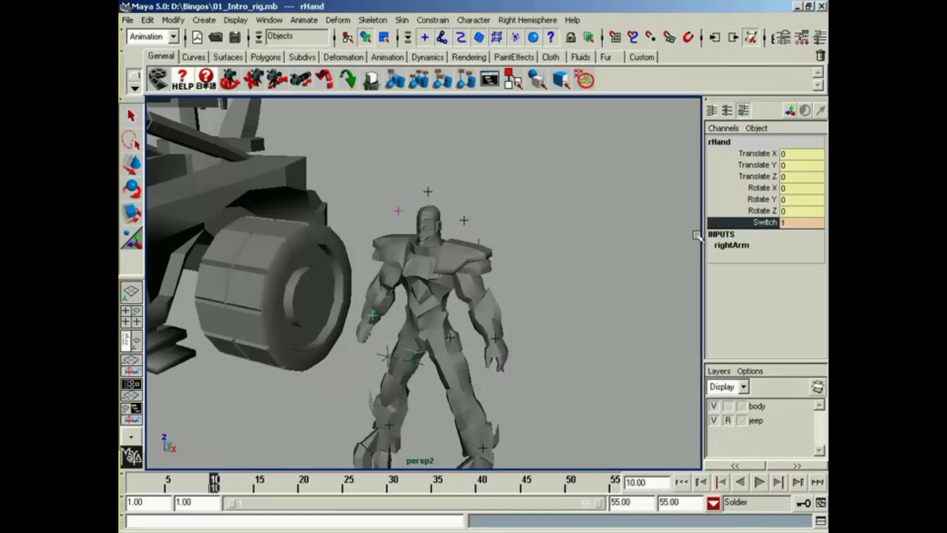
Rotate the Bip01 root to about -101 in Z and move it to about -223 in X, beside the jeep's wheel
left_click_drag(524, 323, 454, 292, "alt")
left_click(480, 304)
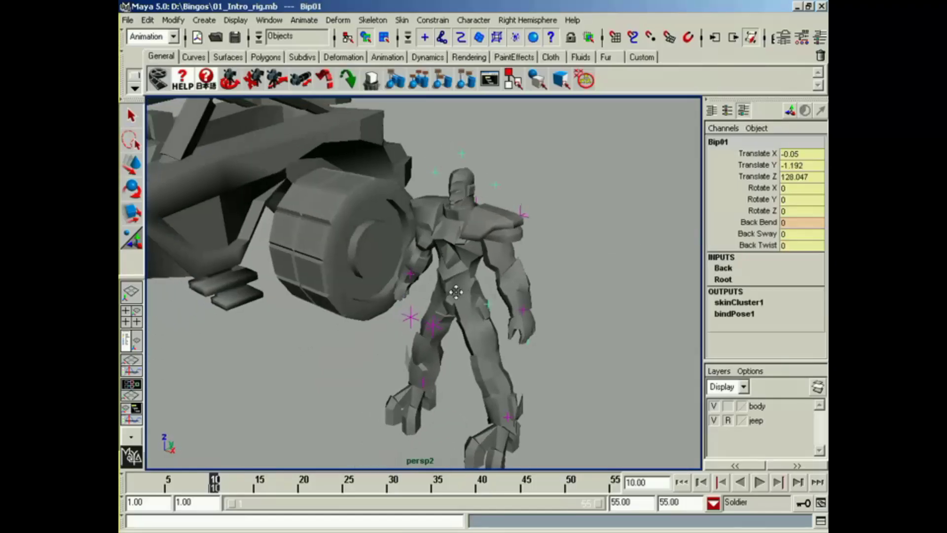
key("e")
left_click_drag(488, 332, 464, 295)
key("w")
left_click_drag(539, 301, 354, 257)
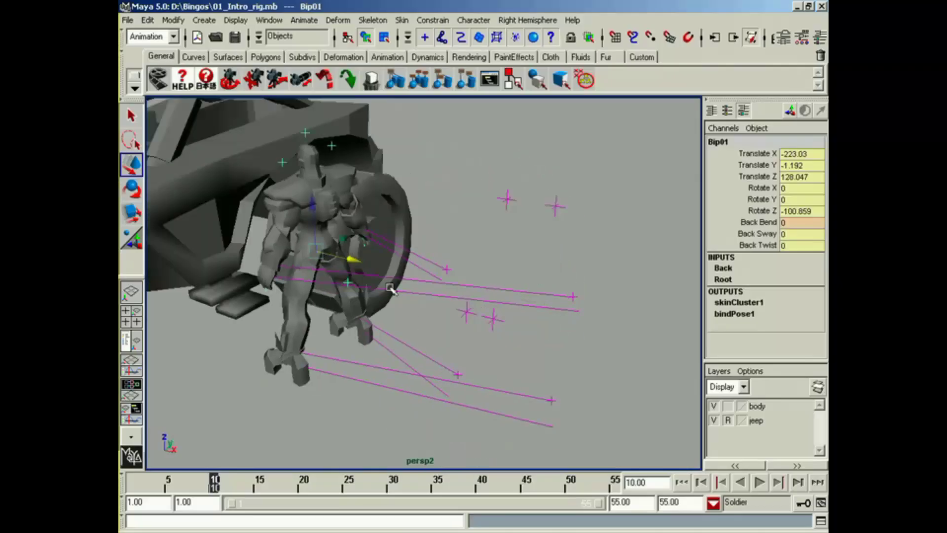
Shift the Bip01 root to about -12 in Translate Y to line the soldier up with the jeep's side step
left_click_drag(488, 294, 459, 283, "alt")
mouse_move(459, 283)
middle_mouse_down("alt")
mouse_move(476, 274)
mouse_move(469, 287)
middle_mouse_up("alt")
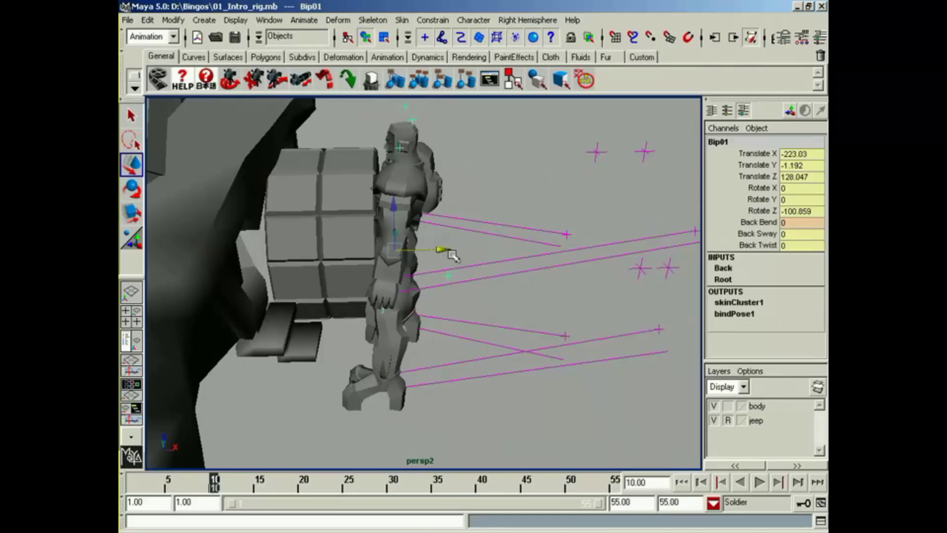
left_click_drag(452, 254, 427, 277, "alt")
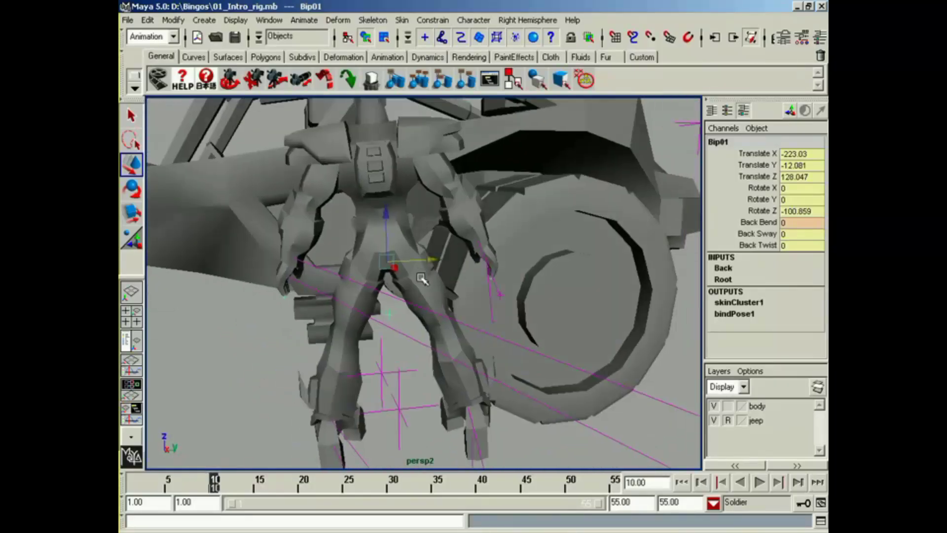
Raise the Bip01 root to about 186 in Translate Z and bring it to about -244 in X, at side-step height
right_click_drag(459, 279, 424, 285, "alt")
left_click_drag(425, 285, 471, 284, "alt")
right_click_drag(408, 288, 441, 291, "alt")
left_click_drag(441, 291, 427, 302, "alt")
left_click_drag(348, 282, 415, 182, "alt")
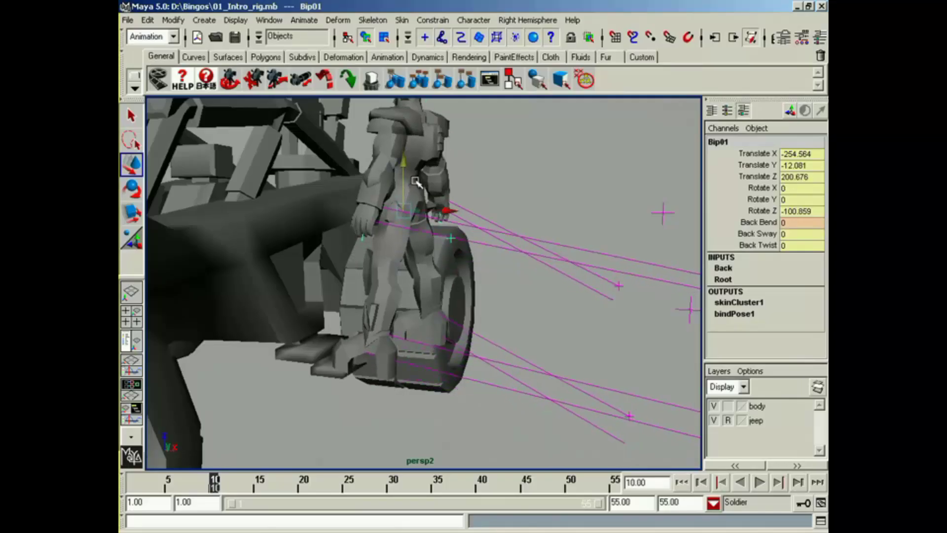
left_click_drag(499, 264, 396, 229, "alt")
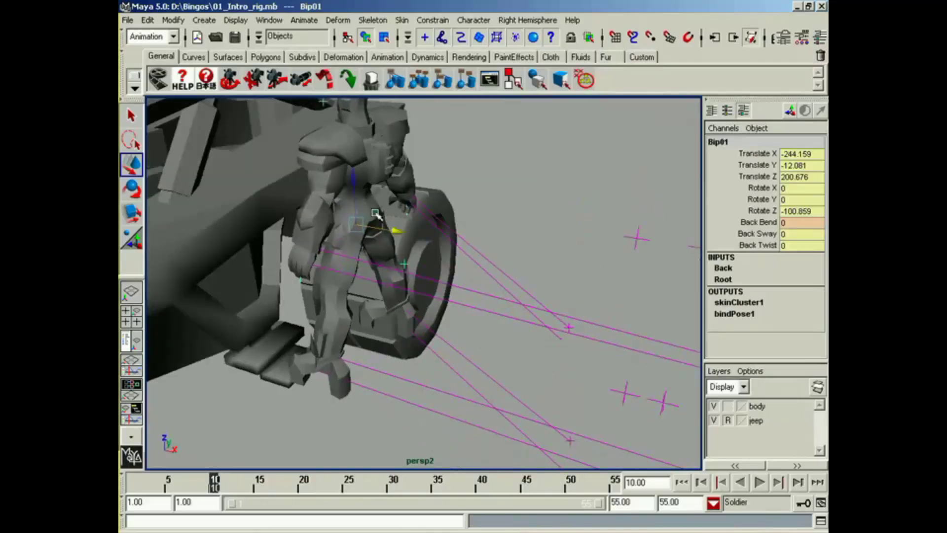
left_click_drag(353, 183, 354, 203)
Move the left foot control onto the jeep's side step, at about -371 in X, -52 in Y and 75 in Z
middle_click_drag(470, 351, 363, 254, "alt")
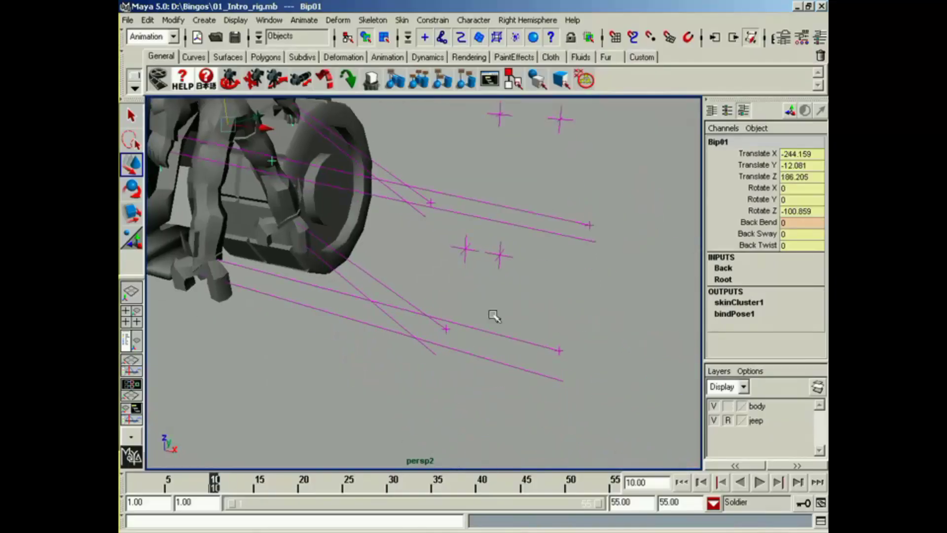
left_click_drag(494, 316, 458, 298, "alt")
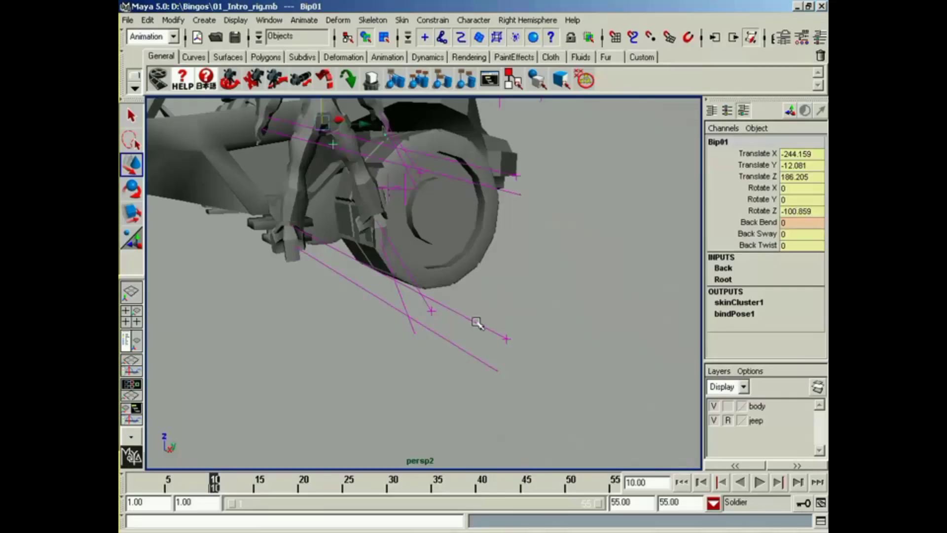
left_click(505, 337)
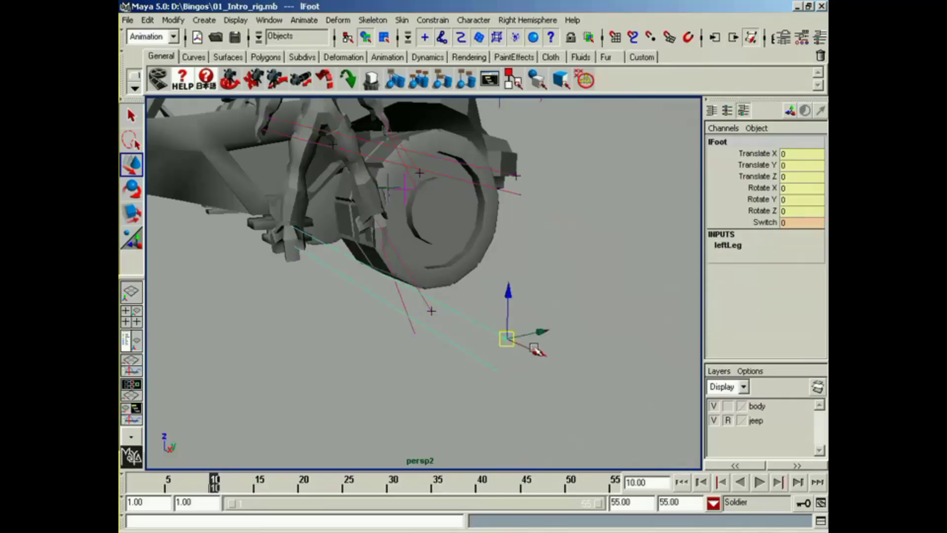
left_click_drag(538, 351, 322, 252)
middle_click_drag(279, 241, 384, 285, "alt")
right_click_drag(384, 284, 628, 334, "alt")
middle_click_drag(340, 276, 420, 310, "alt")
left_click_drag(420, 310, 500, 324, "alt")
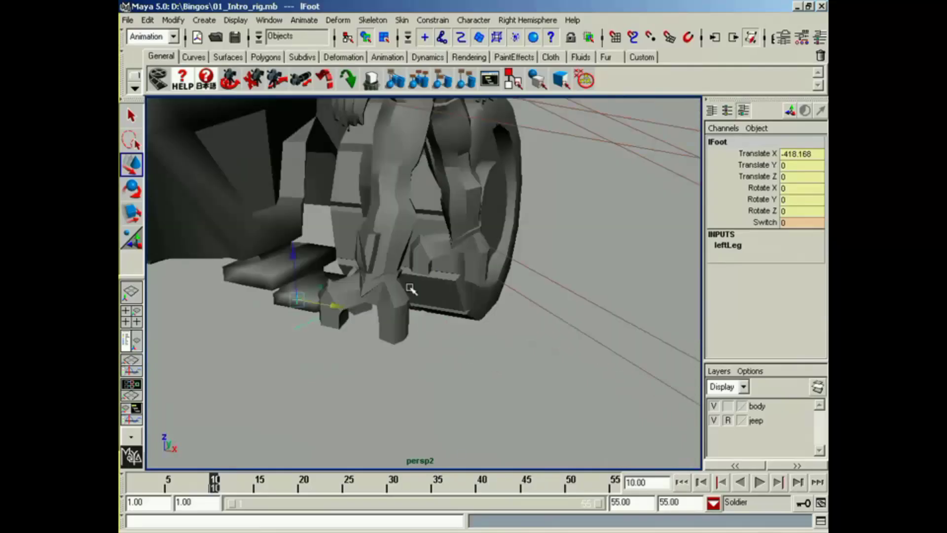
mouse_move(412, 288)
left_mouse_down("alt")
mouse_move(417, 316)
mouse_move(430, 315)
mouse_move(427, 279)
left_mouse_up("alt")
left_click_drag(413, 209, 417, 203)
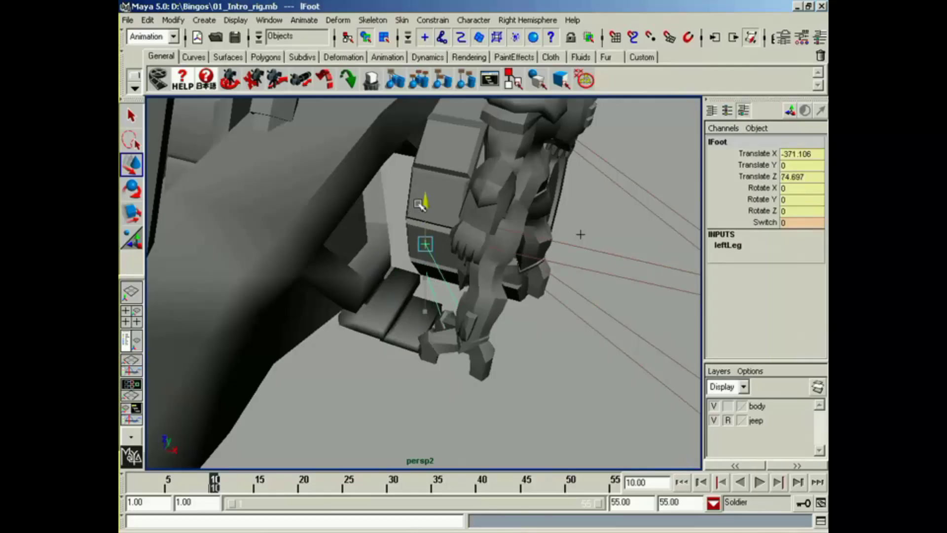
left_click_drag(448, 257, 428, 259, "alt")
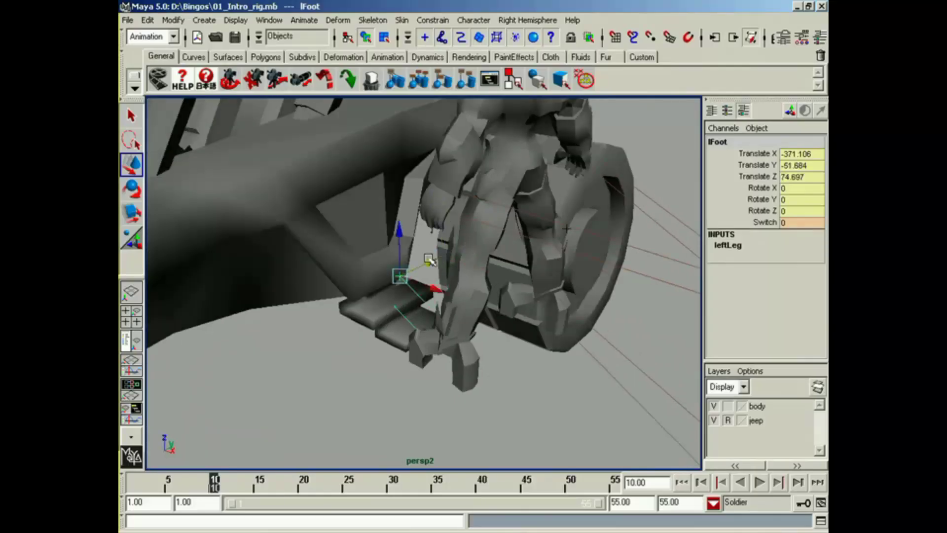
Rotate the left foot control to about -84 in Z so the foot faces the jeep
key("e")
left_click_drag(432, 304, 342, 292)
left_click_drag(341, 292, 494, 321, "alt")
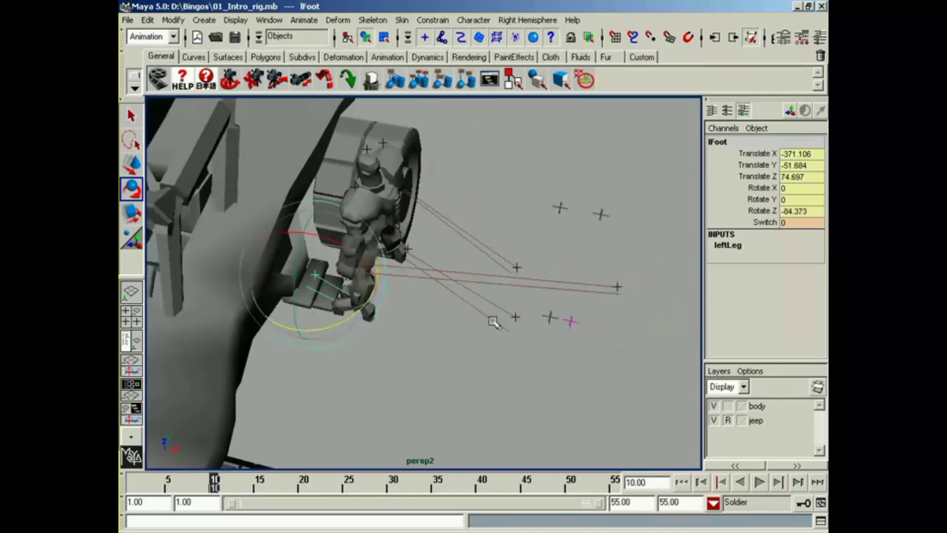
Move the left leg pole vector over the side step, to about -341 in X and 148 in Z
left_click(567, 320)
key("w")
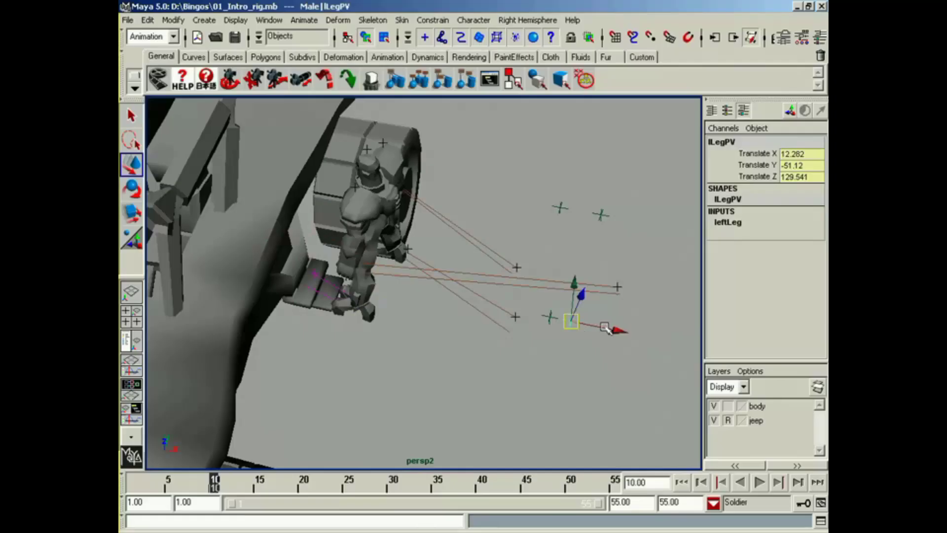
left_click_drag(614, 330, 323, 279)
middle_click_drag(313, 271, 405, 329, "alt")
left_click_drag(405, 329, 401, 314, "alt")
right_click_drag(401, 313, 408, 317, "alt")
left_click_drag(408, 317, 363, 239, "alt")
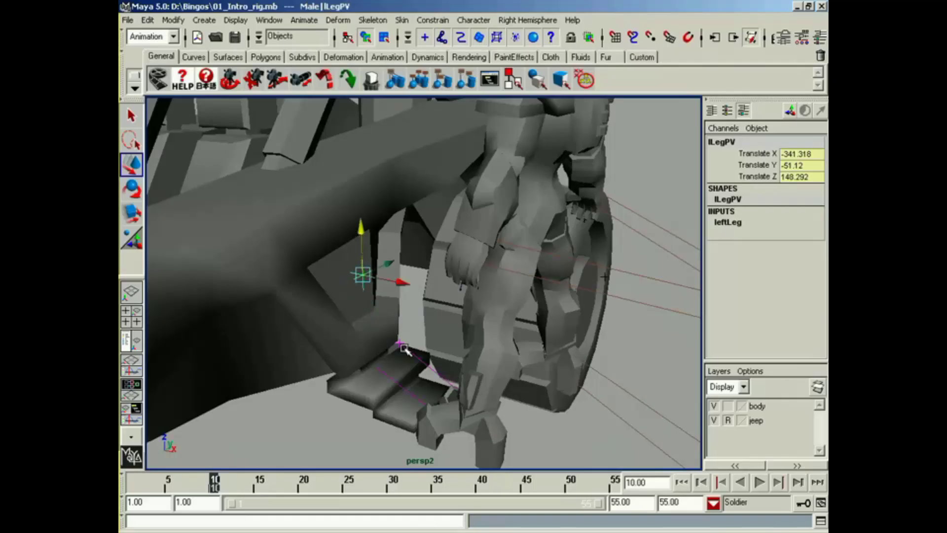
middle_click_drag(404, 348, 427, 332, "alt")
Set the left foot control's Switch attribute to 1
left_click_drag(404, 315, 432, 336)
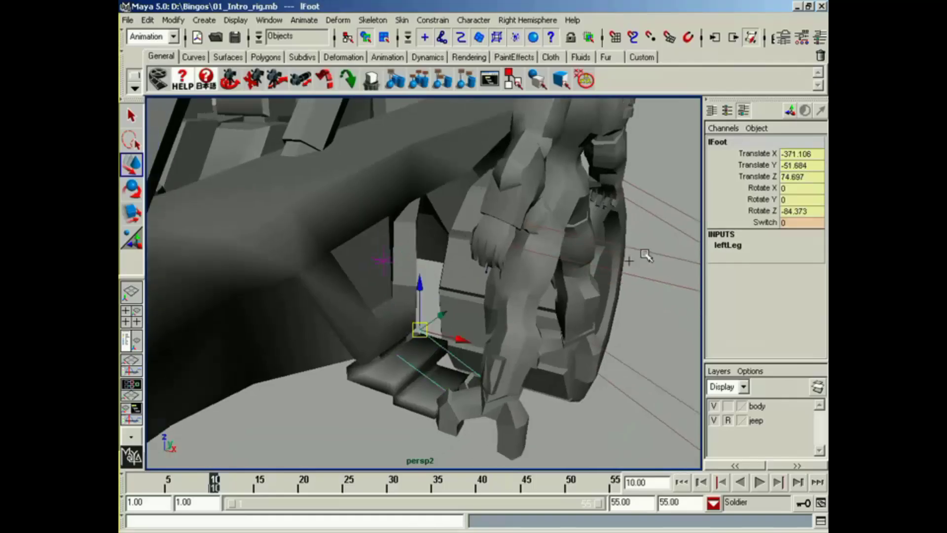
left_click(720, 222)
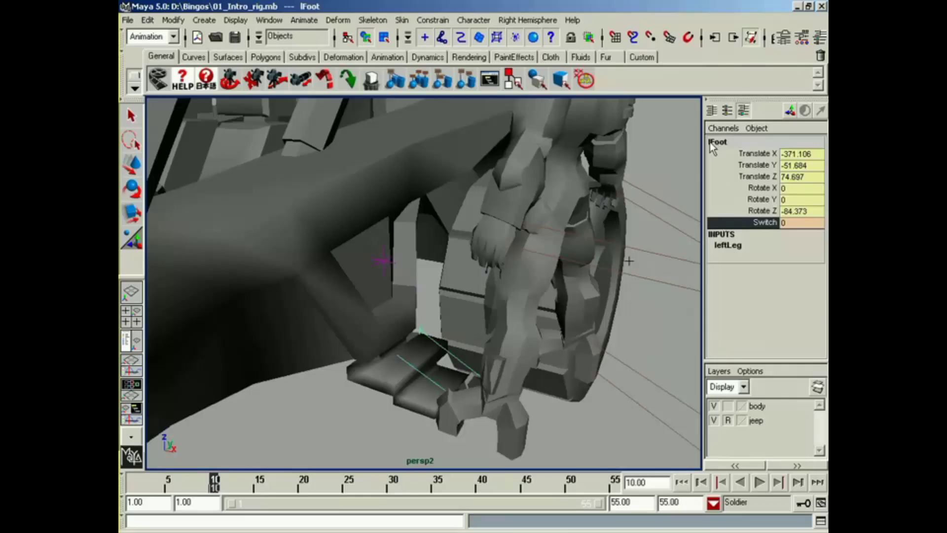
middle_click_drag(634, 339, 667, 336)
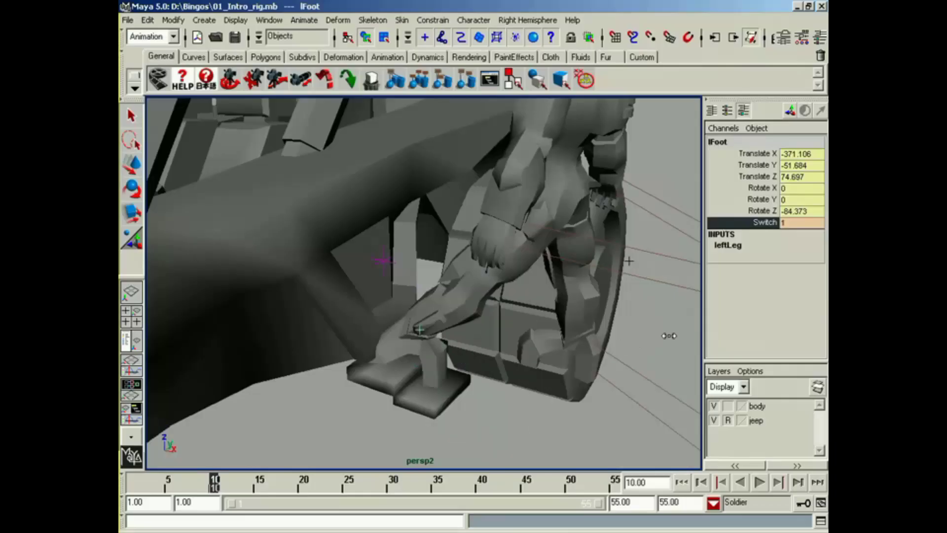
Adjust the left leg pole vector to about -48 in Translate Y to align the knee
left_click_drag(421, 329, 505, 280, "alt")
key("w")
key("e")
left_click_drag(499, 238, 397, 252)
key("w")
left_click(368, 254)
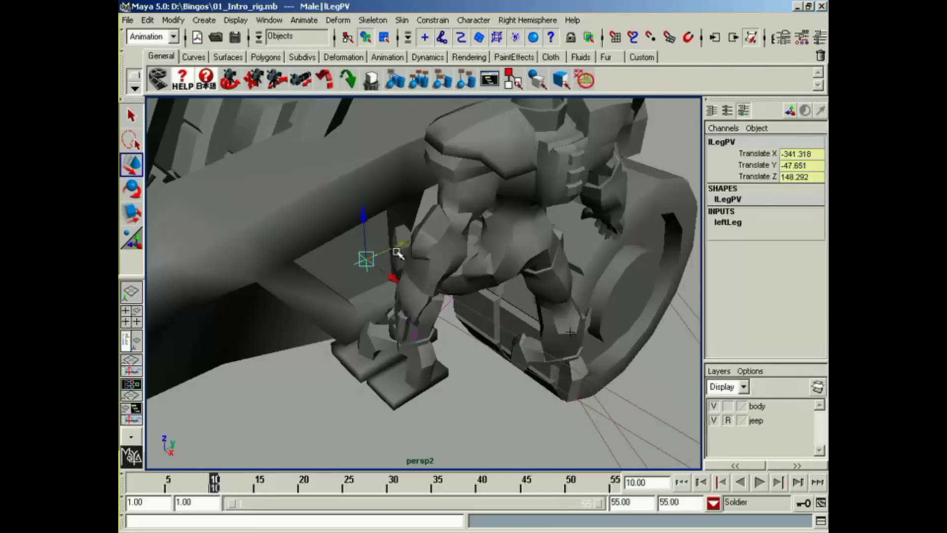
Shift the Bip01 root to about -39 in Translate Y, over the foot on the side step
left_click_drag(446, 324, 417, 272, "alt")
left_click_drag(417, 269, 446, 298)
left_click_drag(447, 297, 436, 290, "alt")
left_click_drag(440, 228, 400, 232)
left_click_drag(428, 291, 384, 263, "alt")
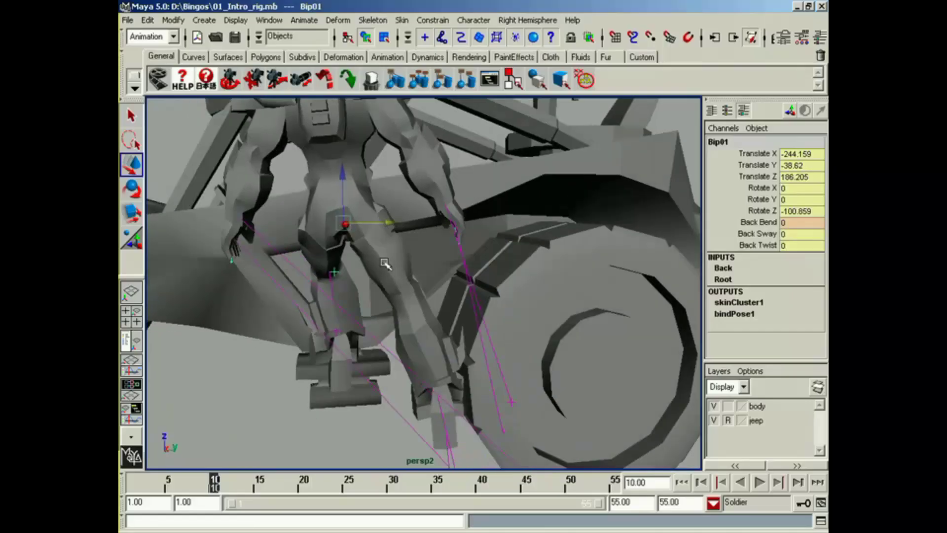
Rotate the right thigh to about 32 in Y so the free leg swings in behind the planted leg
left_click(406, 263)
key("e")
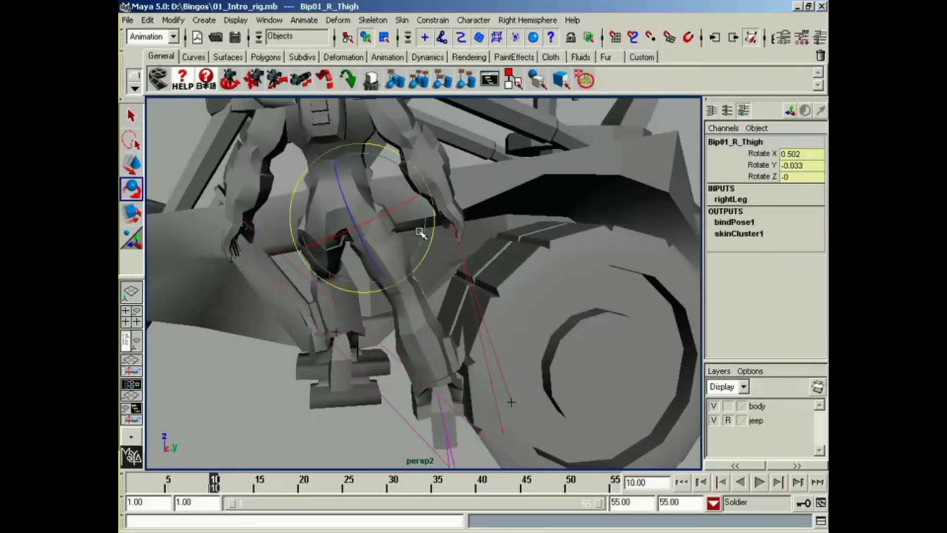
left_click_drag(421, 233, 421, 253)
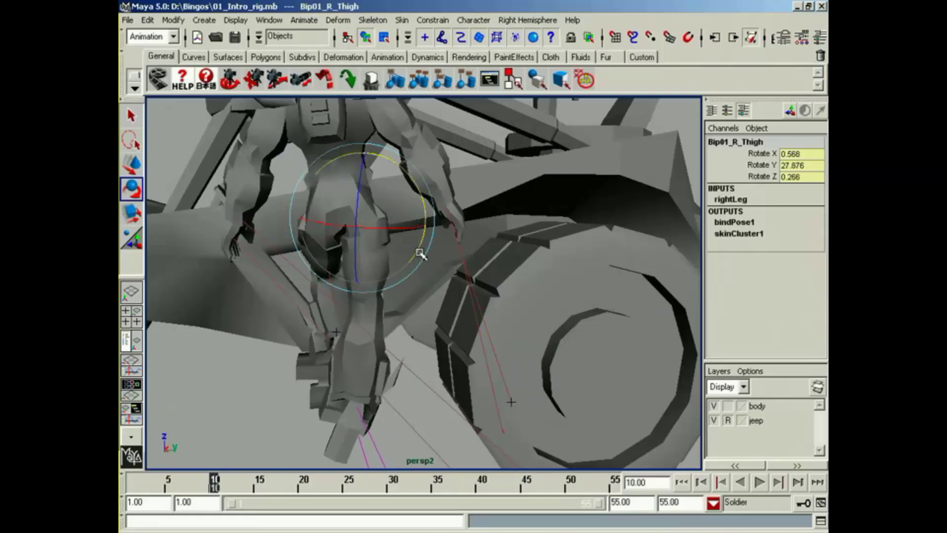
left_click_drag(421, 254, 410, 275, "alt")
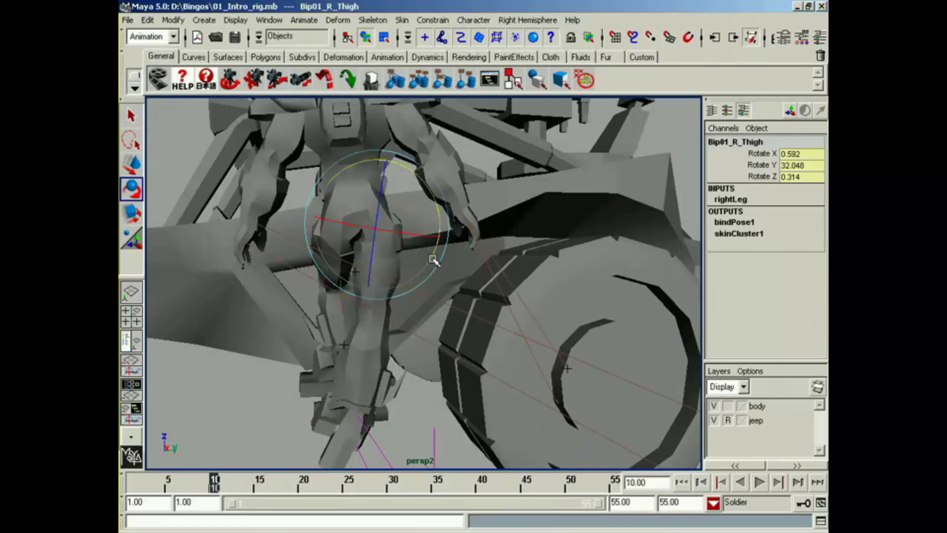
Move the Bip01 root away from the jeep to about -230 in X and lower it to about 172 in Z
left_click_drag(427, 377, 393, 301, "alt")
key("w")
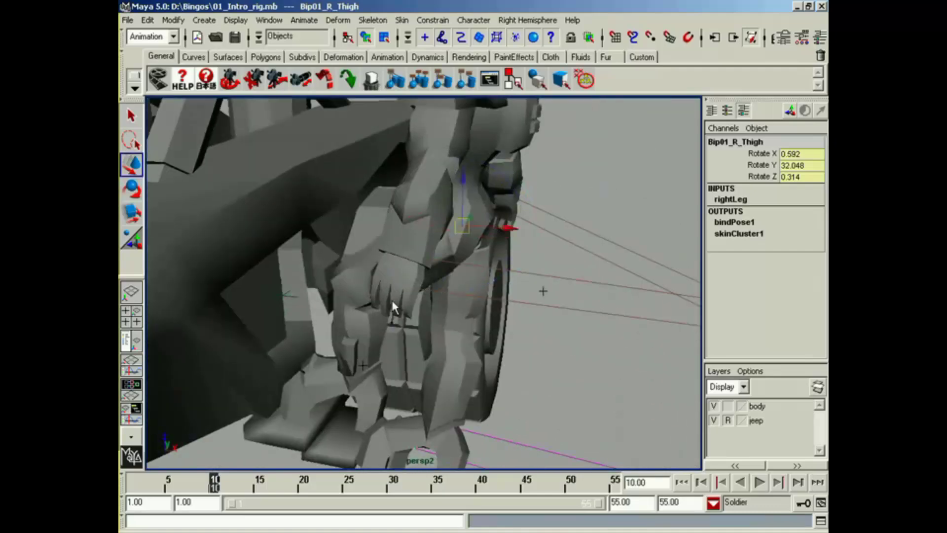
left_click_drag(551, 295, 439, 334)
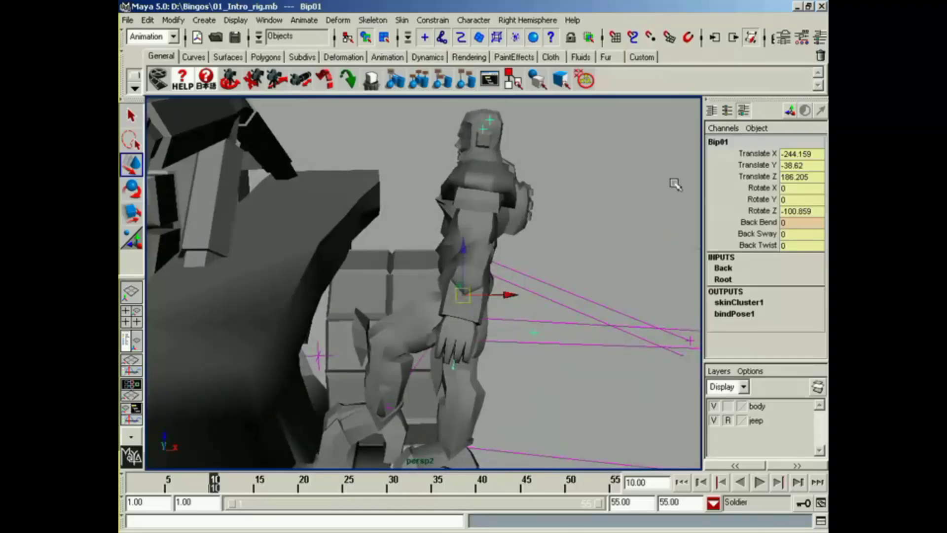
left_click_drag(504, 295, 529, 295)
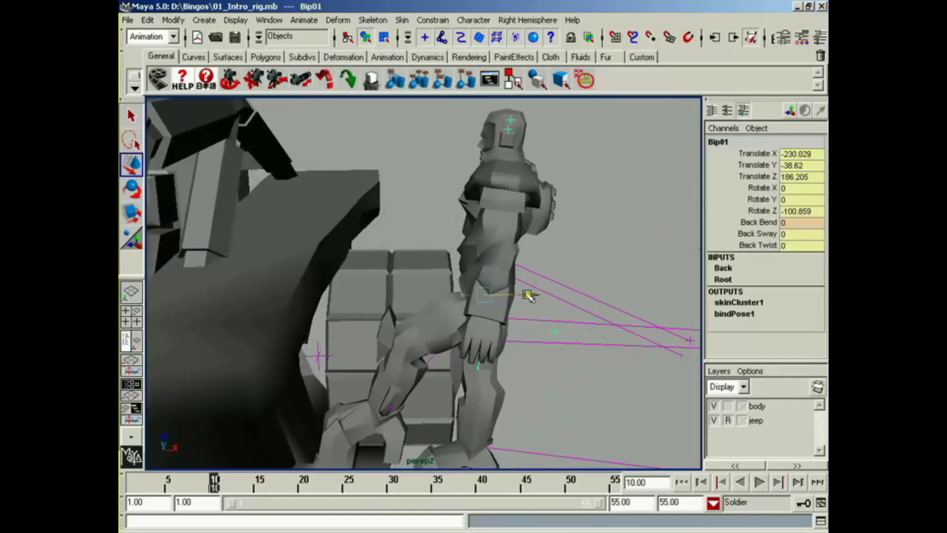
left_click_drag(490, 250, 493, 277)
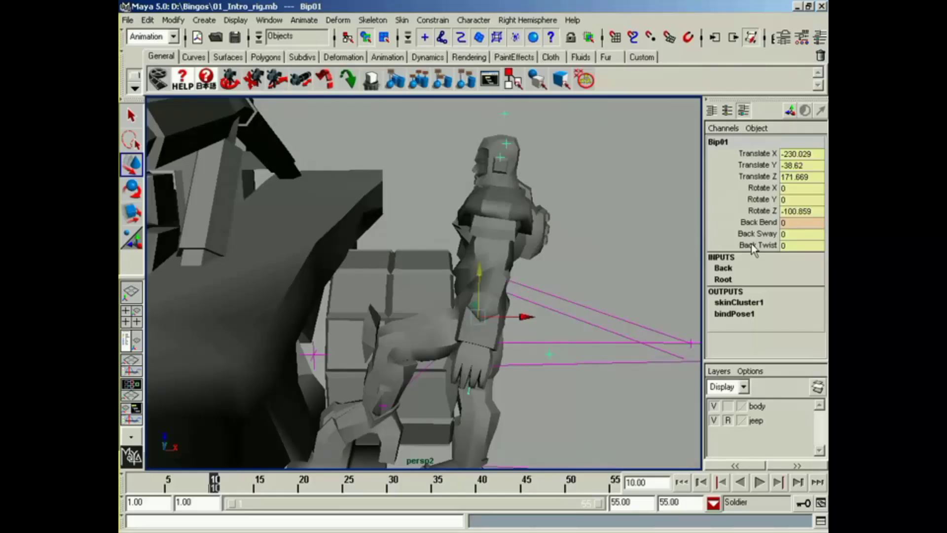
Set the Bip01 root's Back Bend to 3.4 to lean the torso forward
left_click(754, 222)
middle_click_drag(655, 250, 685, 254)
left_click_drag(685, 255, 567, 294, "alt")
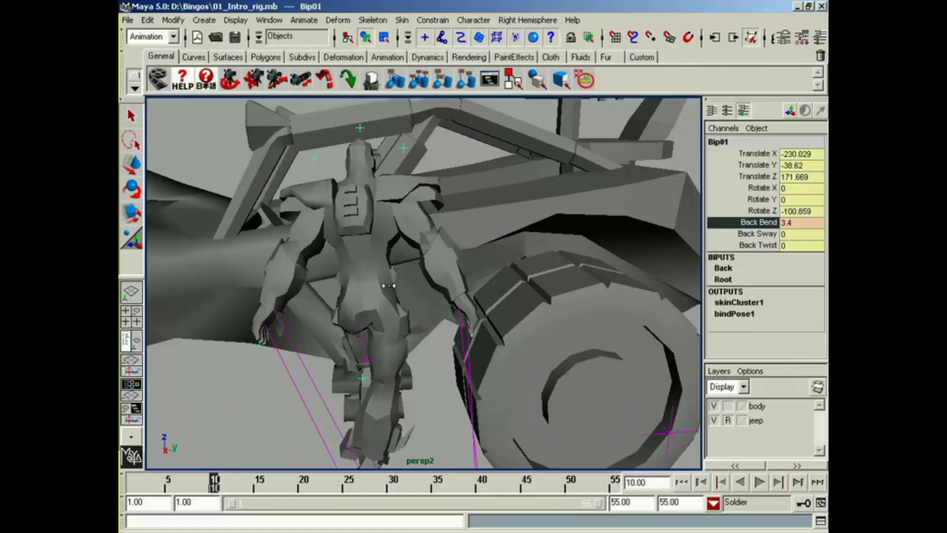
left_click_drag(405, 288, 503, 269, "alt")
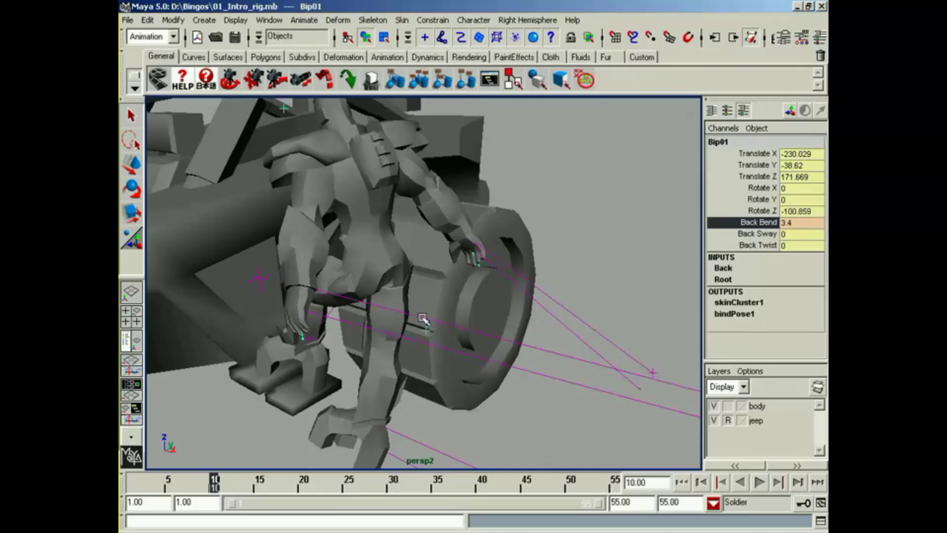
Rotate the Bip01 root to about 15 in X and display the scene in wireframe to check the hips
key("e")
left_click_drag(411, 274, 363, 271, "alt")
mouse_move(335, 228)
left_mouse_down()
mouse_move(358, 217)
mouse_move(412, 251)
mouse_move(416, 269)
mouse_move(420, 242)
left_mouse_up()
key("4")
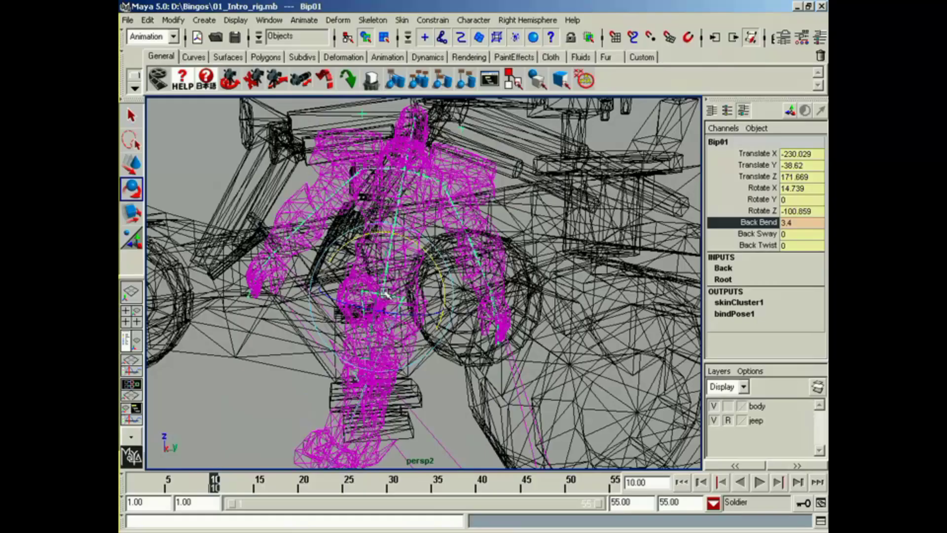
left_click_drag(385, 293, 316, 363, "alt")
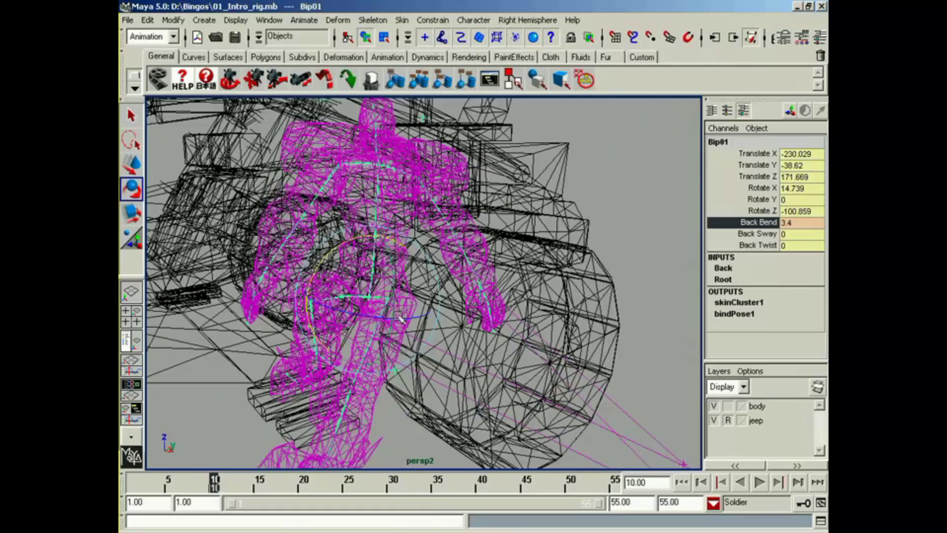
left_click_drag(446, 274, 414, 277, "alt")
right_click_drag(424, 284, 451, 300, "alt")
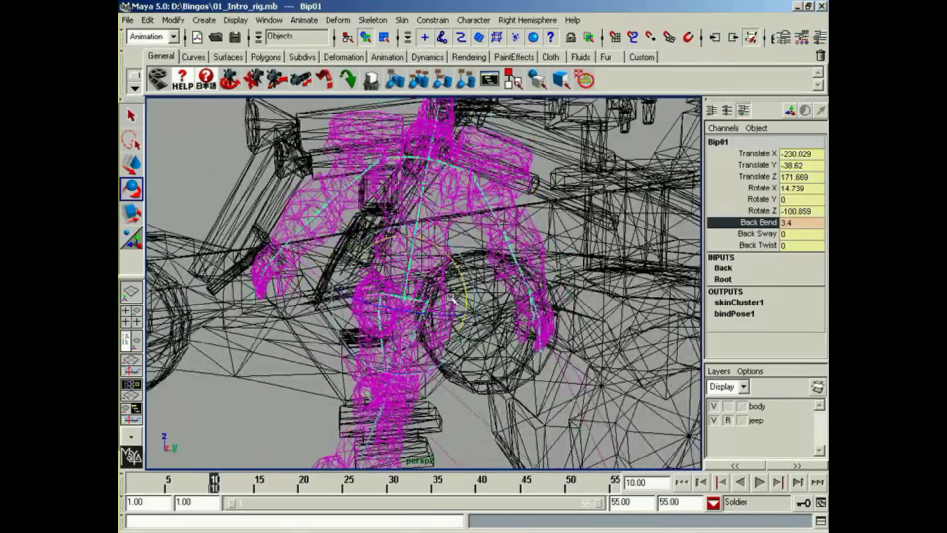
Set the Bip01 root's Back Sway to 4.5 and Back Twist to 6.1, and return the viewport to shaded display
left_click(757, 234)
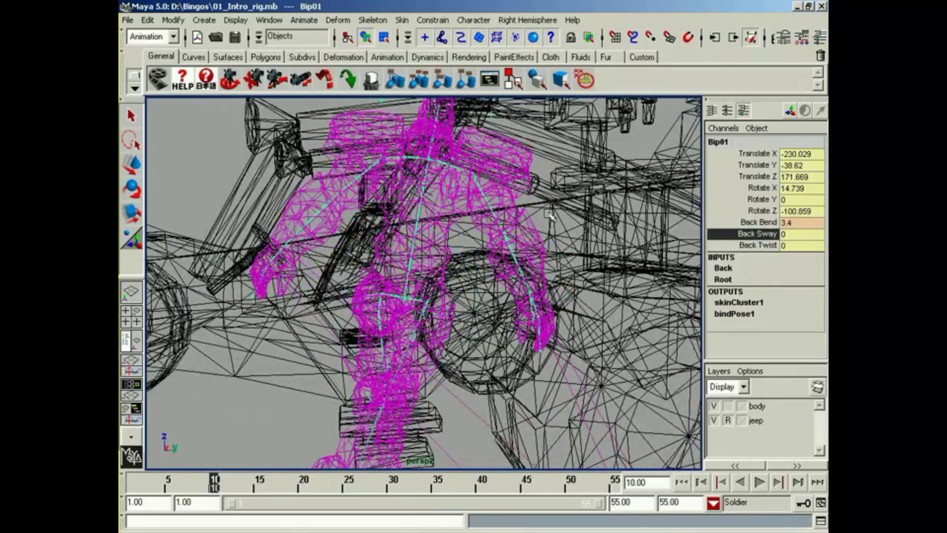
middle_click_drag(550, 215, 579, 202)
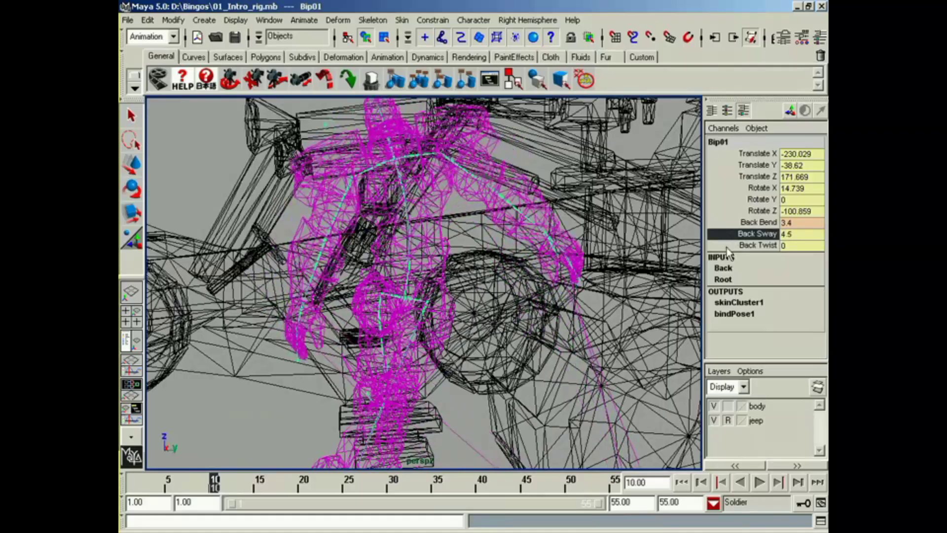
left_click(757, 245)
left_click_drag(385, 213, 432, 265, "alt")
middle_click_drag(400, 250, 446, 253)
key("5")
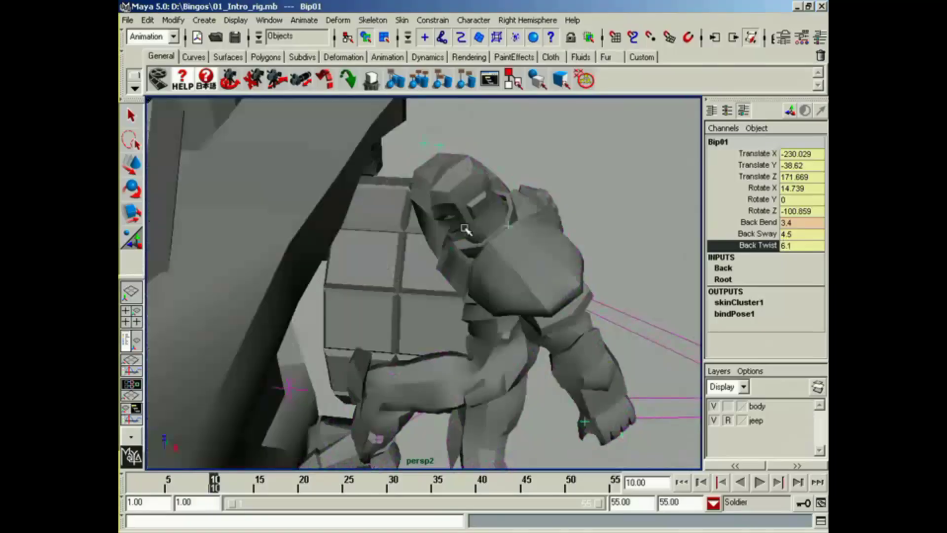
Rotate the right clavicle to bring the right shoulder toward the jeep
mouse_move(459, 242)
left_mouse_down("alt")
mouse_move(423, 273)
mouse_move(473, 228)
mouse_move(533, 264)
mouse_move(417, 310)
mouse_move(493, 276)
mouse_move(461, 296)
mouse_move(393, 180)
left_mouse_up("alt")
left_click(467, 243)
key("e")
left_click_drag(467, 243, 381, 217, "alt")
left_click_drag(306, 229, 303, 256)
Rotate the right upper arm to about 12 in Y and bend the right forearm to about -53 in Z
key("Down")
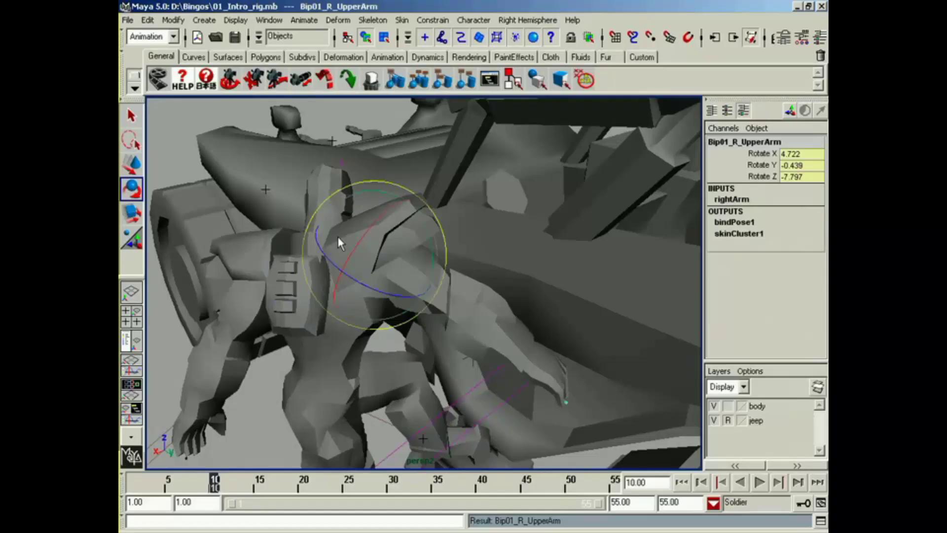
left_click_drag(434, 226, 417, 211)
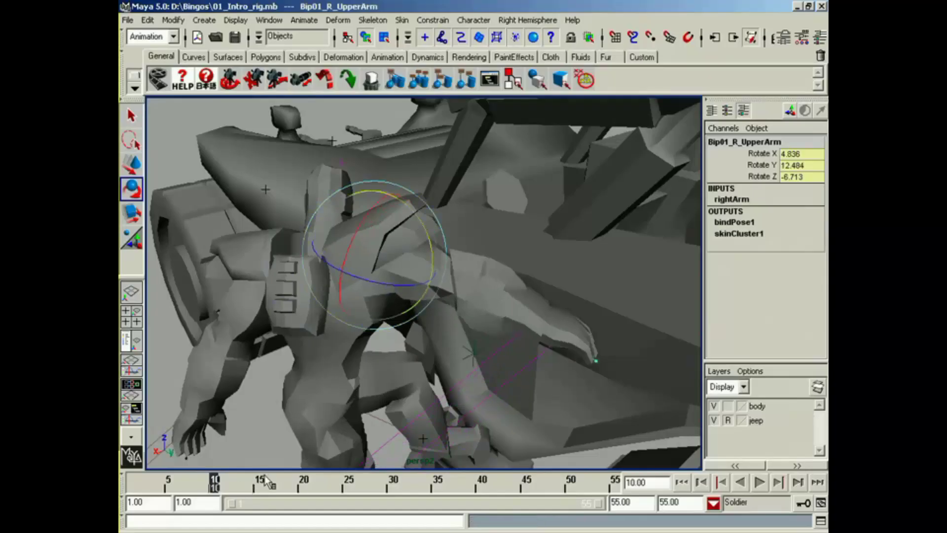
key("Down")
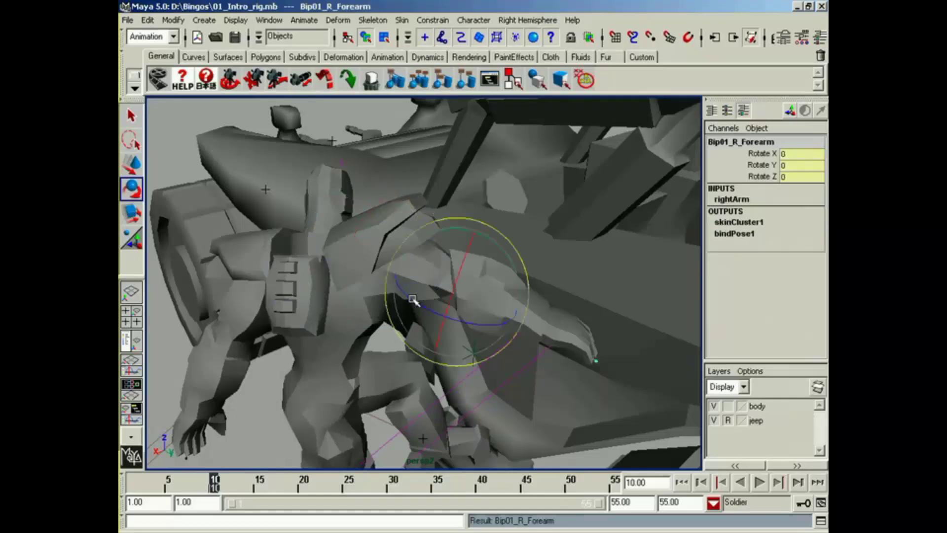
left_click_drag(412, 300, 504, 326)
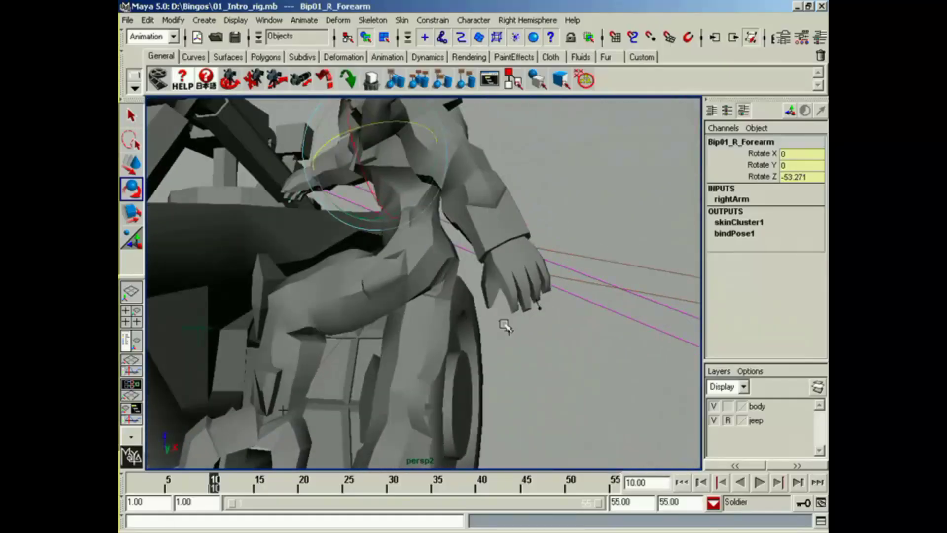
Rotate the Bip01 root to about 11 in X, 7.5 in Y and -99 in Z, and adjust its Back Sway
key("Up")
left_click_drag(472, 294, 413, 330)
left_click(757, 233)
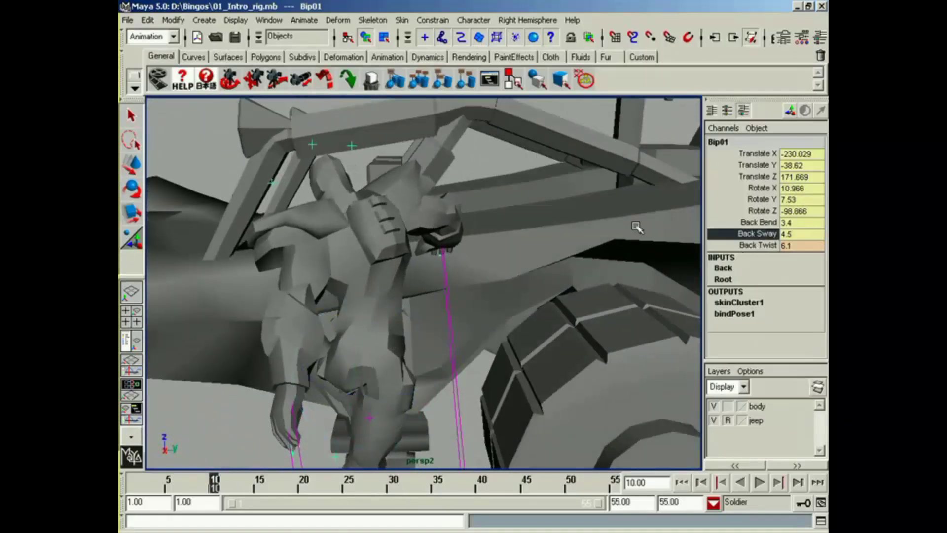
middle_click_drag(634, 227, 602, 222)
Rotate the left clavicle forward and the left upper arm to about -28 in Z
left_click_drag(602, 222, 462, 163, "alt")
key("e")
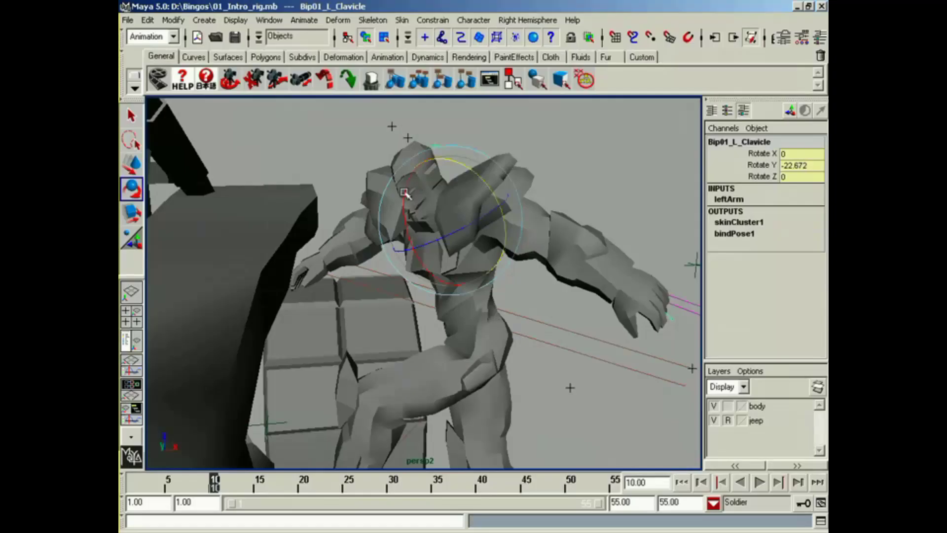
left_click_drag(404, 199, 418, 174)
key("Down")
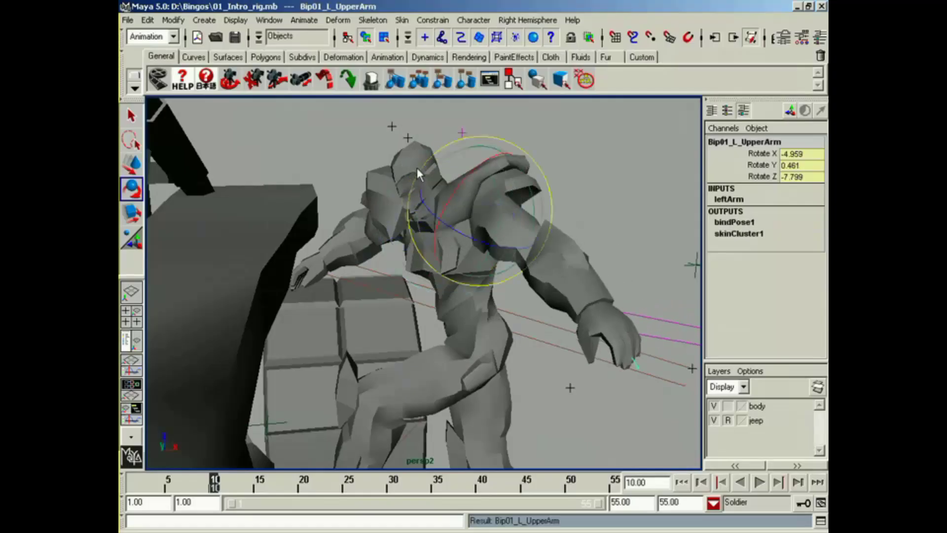
left_click_drag(502, 247, 483, 233)
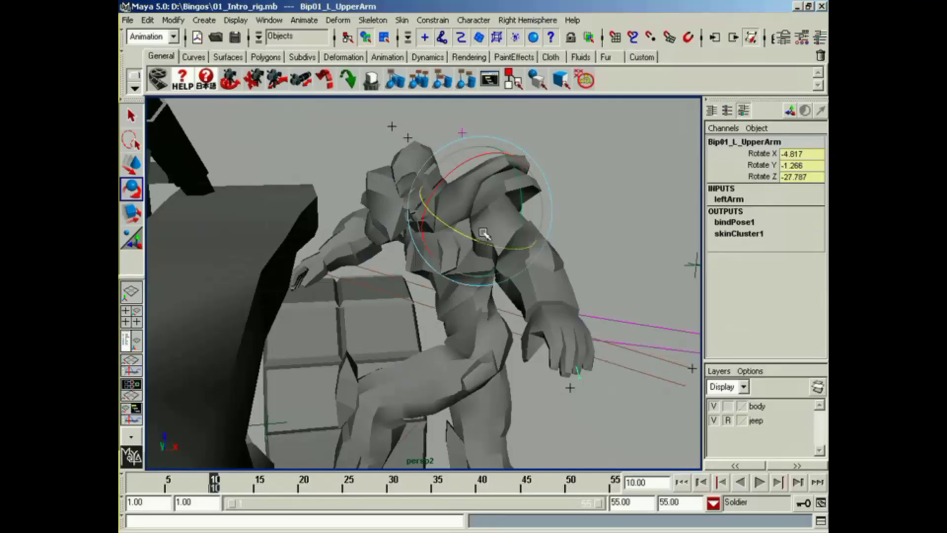
Rotate the left clavicle to about -34 in X, -34 in Y and -6 in Z
key("Up")
left_click_drag(493, 246, 478, 236)
left_click_drag(469, 192, 456, 189)
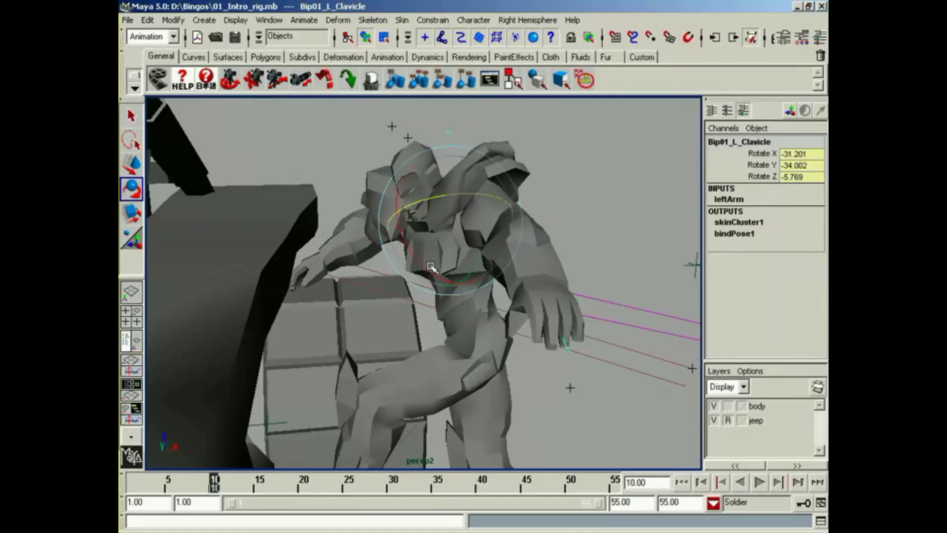
left_click_drag(431, 268, 423, 269)
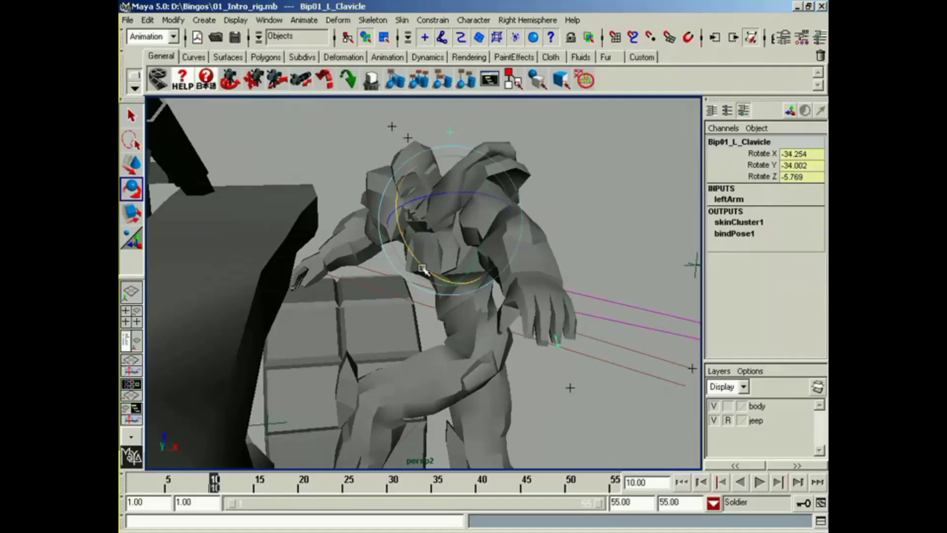
Bend the left forearm to about -68 in Z
key("Down")
key("Down")
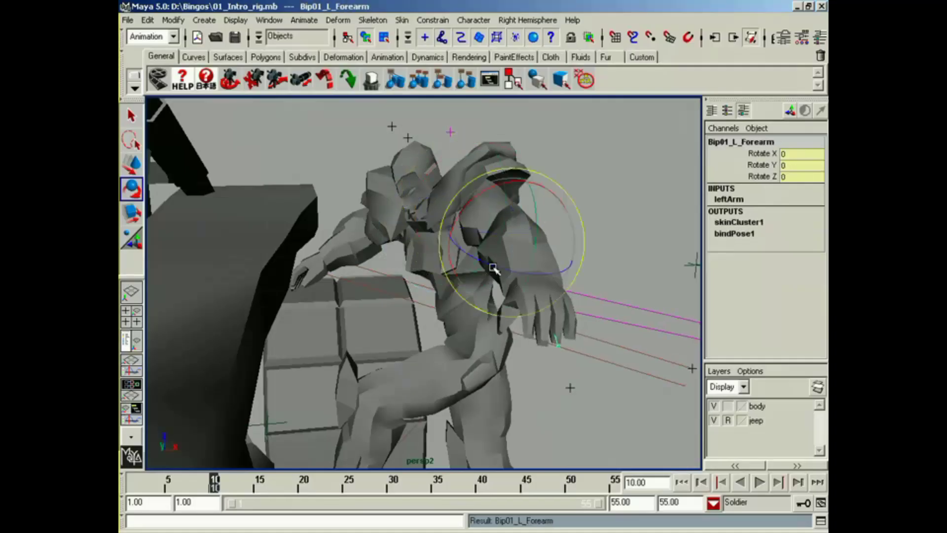
left_click_drag(493, 267, 375, 290)
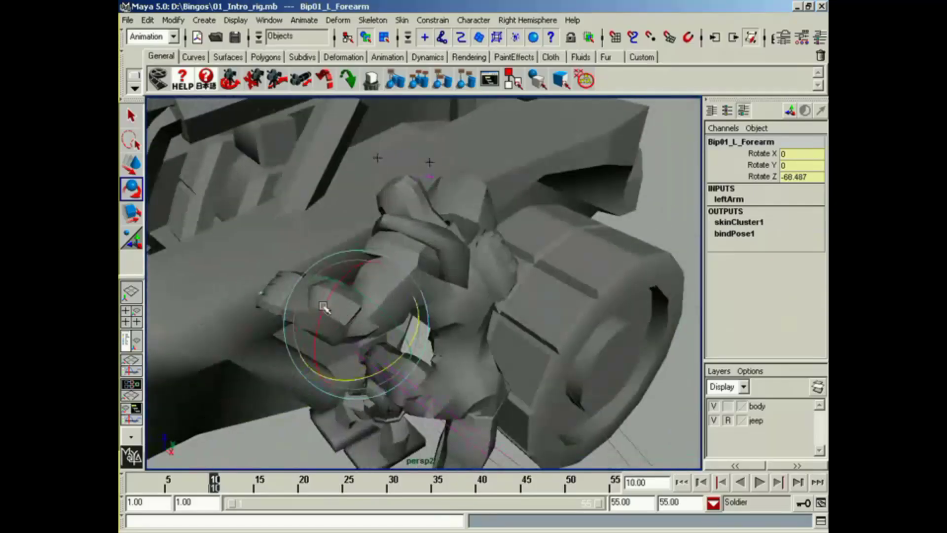
Bend the right calf backward to about -37 in Z
left_click_drag(300, 250, 377, 327, "alt")
left_click(416, 255)
left_click_drag(371, 290, 418, 264, "alt")
left_click(409, 286)
left_click_drag(479, 210, 467, 192)
left_click_drag(429, 249, 537, 262, "alt")
key("Down")
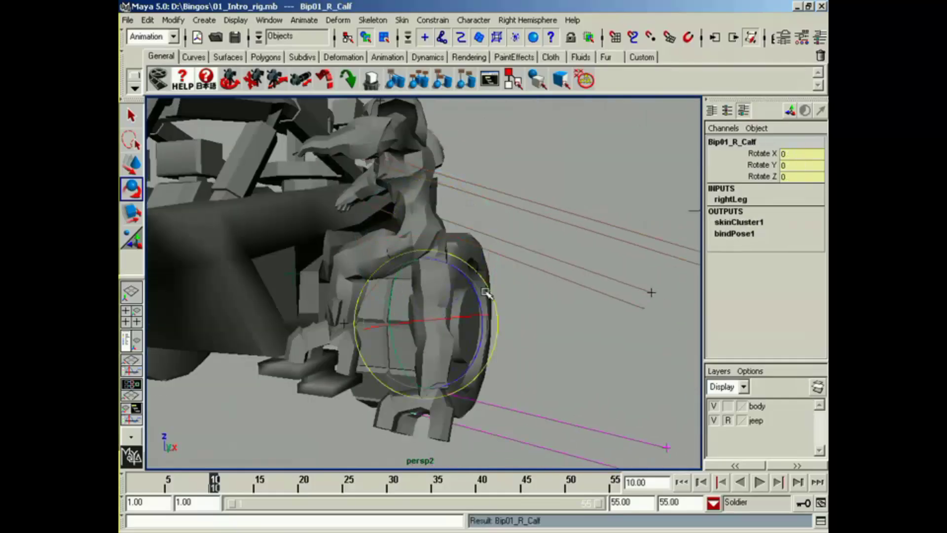
left_click_drag(486, 293, 470, 271)
left_click_drag(468, 260, 471, 246)
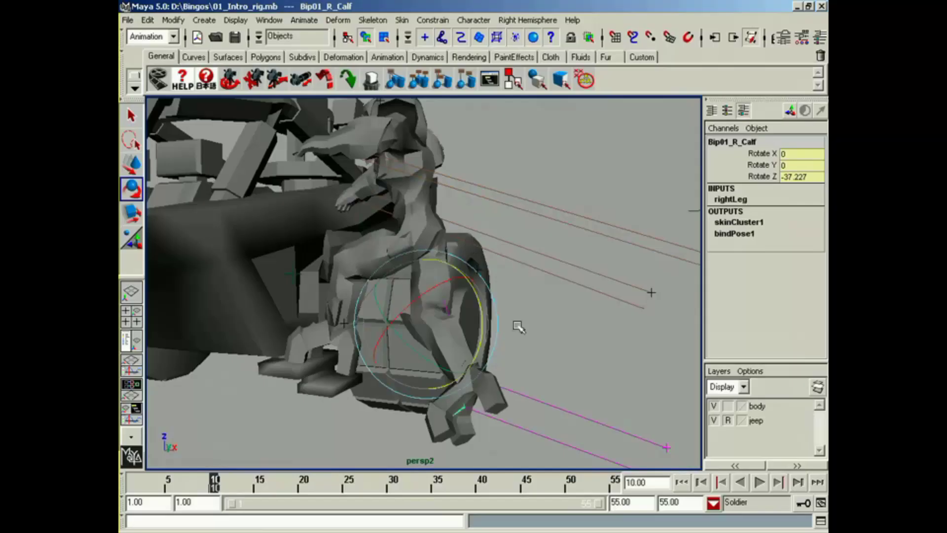
Readjust the left clavicle to about -31 in X, -25 in Y and -12 in Z
left_click_drag(519, 326, 459, 287, "alt")
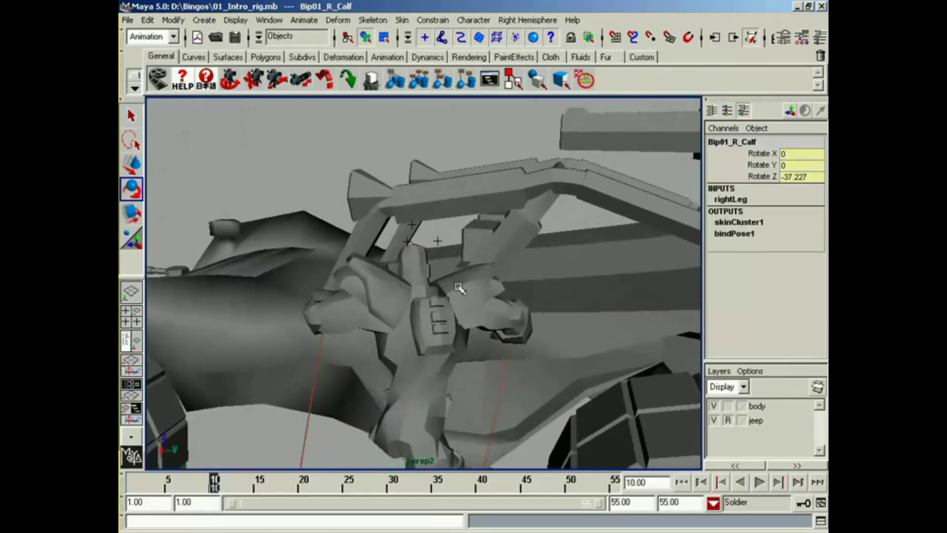
left_click(399, 240)
left_click_drag(407, 256, 393, 253)
left_click_drag(376, 269, 462, 281, "alt")
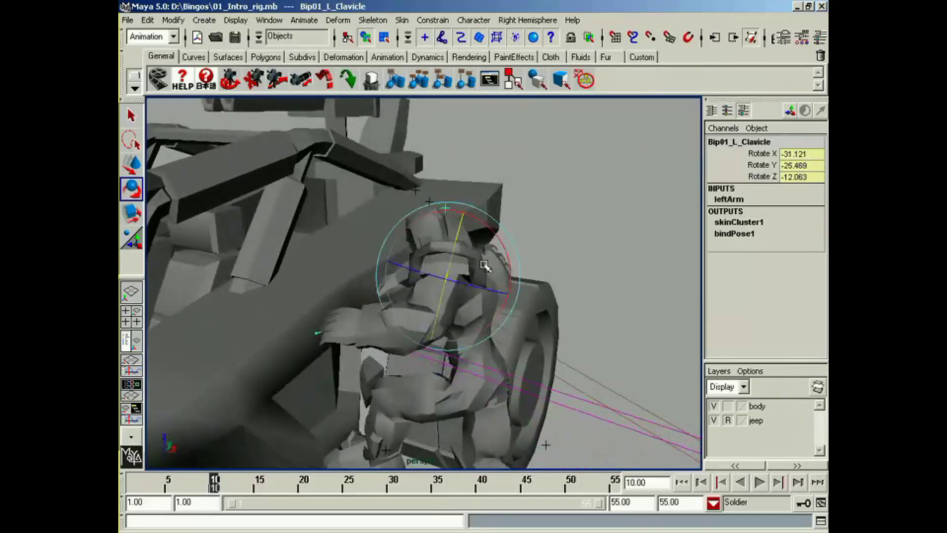
left_click_drag(557, 326, 414, 220, "alt")
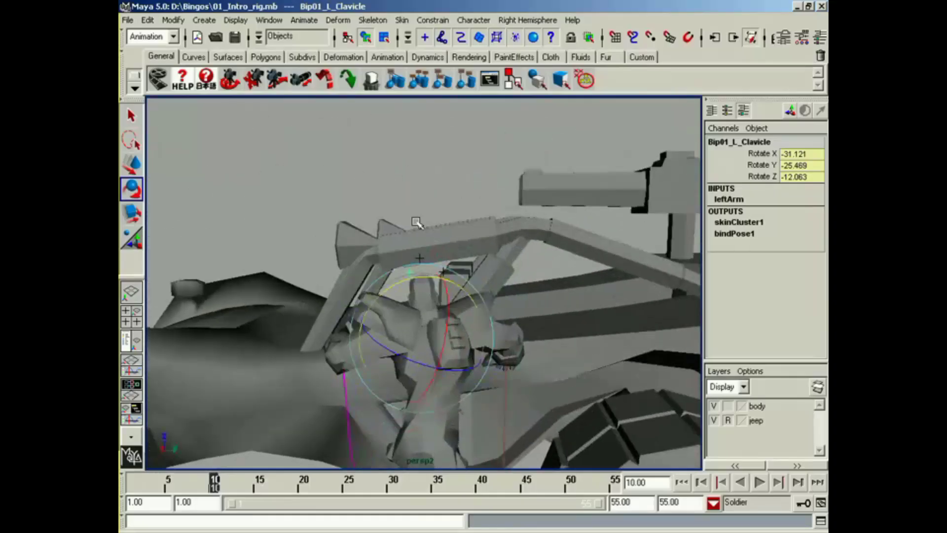
Rotate the right clavicle to about 40 in X
left_click(455, 276)
left_click(455, 276)
left_click_drag(451, 289, 508, 280, "alt")
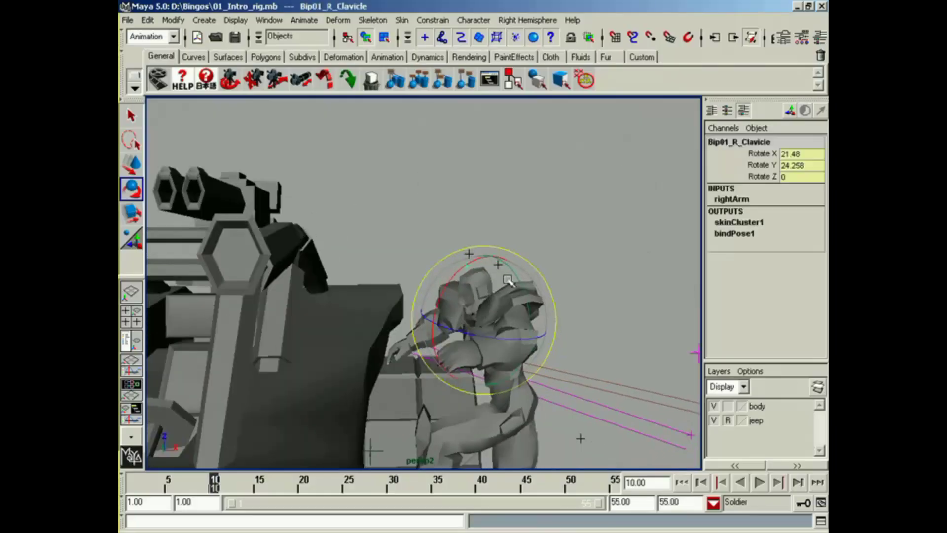
left_click_drag(451, 273, 477, 269)
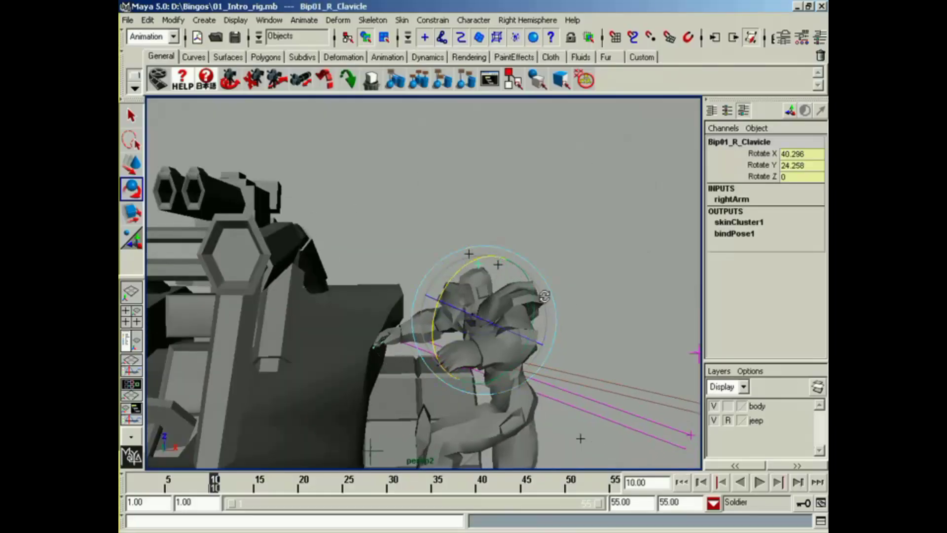
left_click_drag(544, 296, 419, 321, "alt")
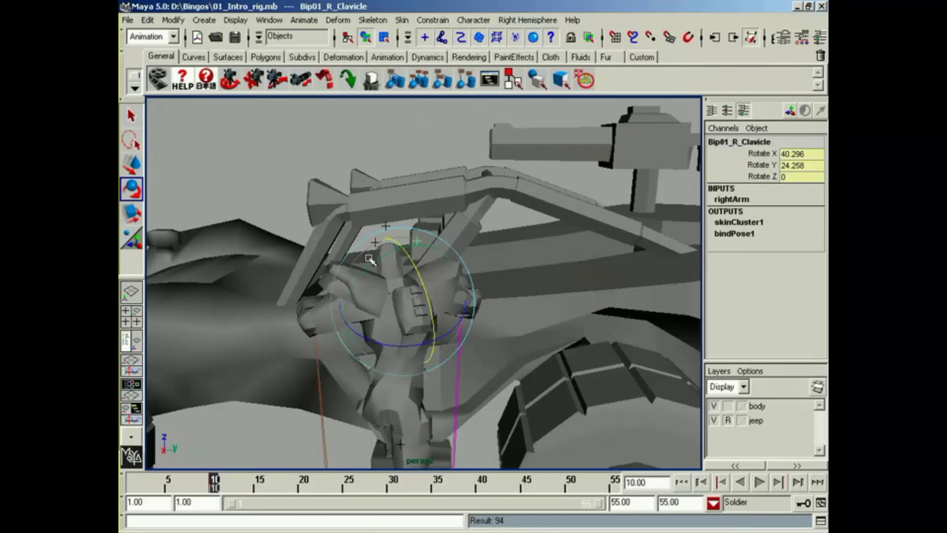
Go to frame 30 and move the Bip01 root above the jeep, to about -420 in X and 347 in Z
left_click_drag(370, 259, 489, 325, "alt")
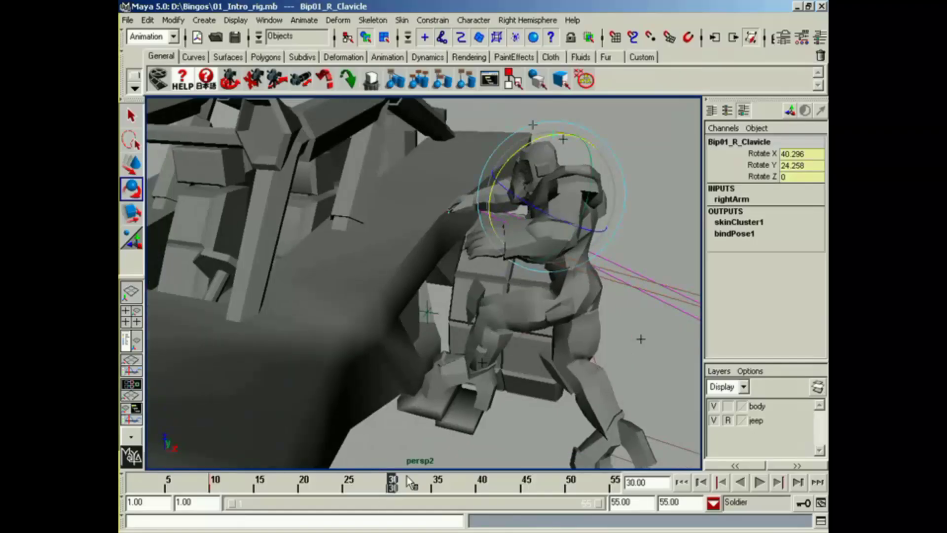
middle_click_drag(461, 262, 471, 339, "alt")
left_click_drag(472, 338, 498, 360, "alt")
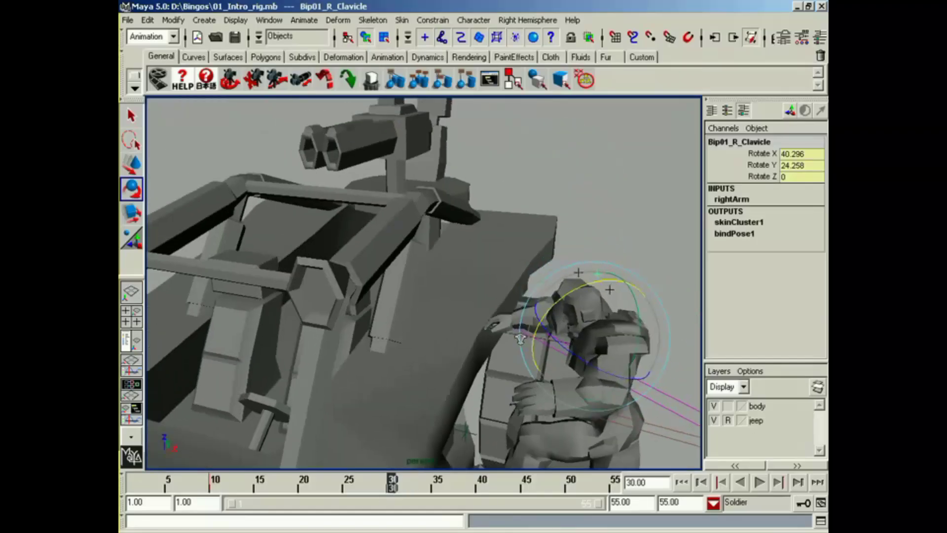
right_click_drag(498, 359, 412, 353, "alt")
left_click_drag(412, 354, 569, 379, "alt")
left_click(577, 385)
key("w")
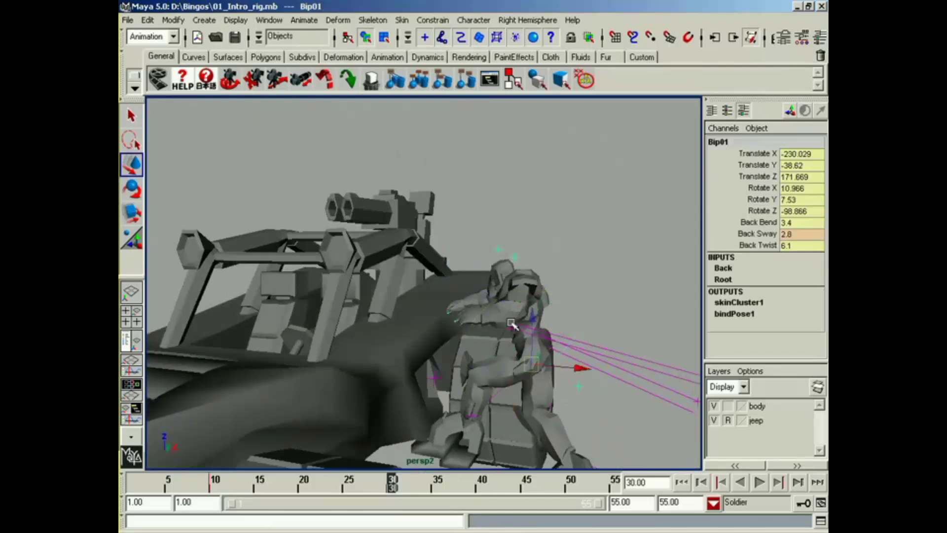
left_click_drag(529, 331, 413, 283)
Rotate the Bip01 root to about -86 in X and set its Back Bend, Back Sway and Back Twist to 0
key("e")
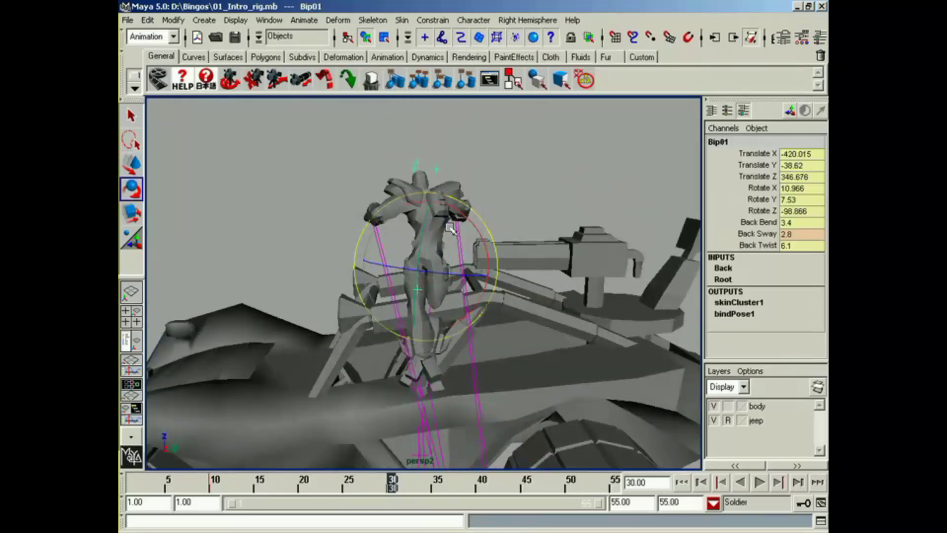
left_click_drag(464, 216, 690, 252)
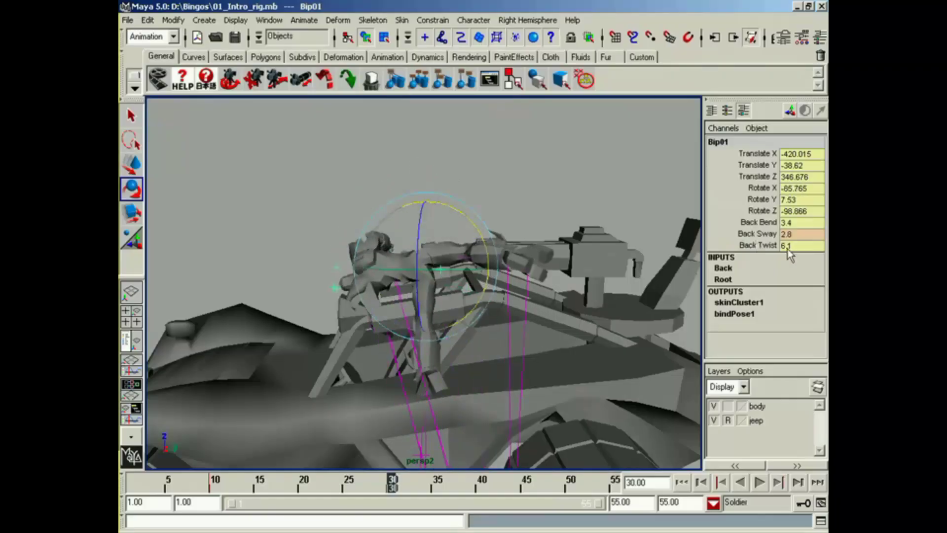
left_click_drag(788, 246, 790, 227)
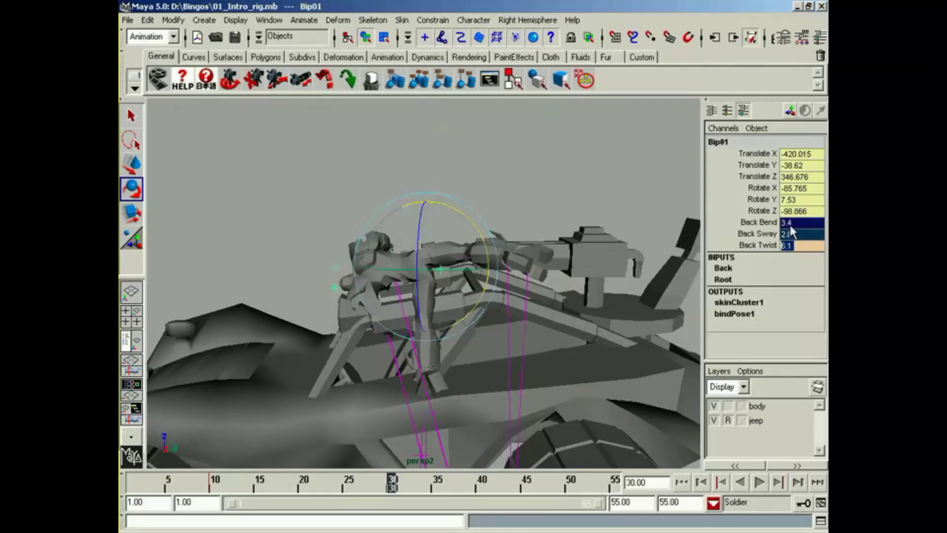
type("0")
key("Return")
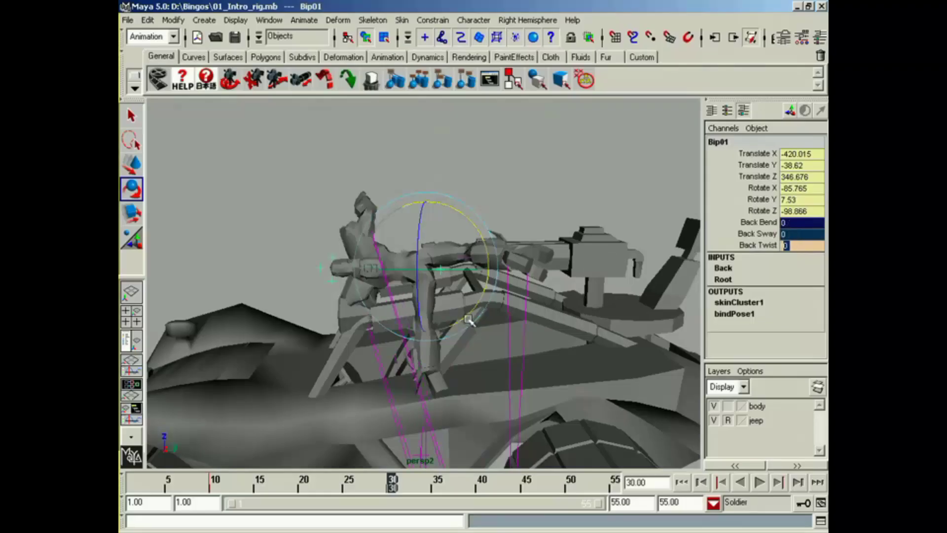
Raise the Bip01 root to about 380 in Translate Z and shift it along Y above the roll cage
middle_click_drag(374, 298, 387, 303, "alt")
left_click_drag(386, 303, 468, 270, "alt")
left_click_drag(411, 184, 411, 179)
mouse_move(410, 234)
left_mouse_down("alt")
mouse_move(324, 211)
mouse_move(425, 230)
left_mouse_up("alt")
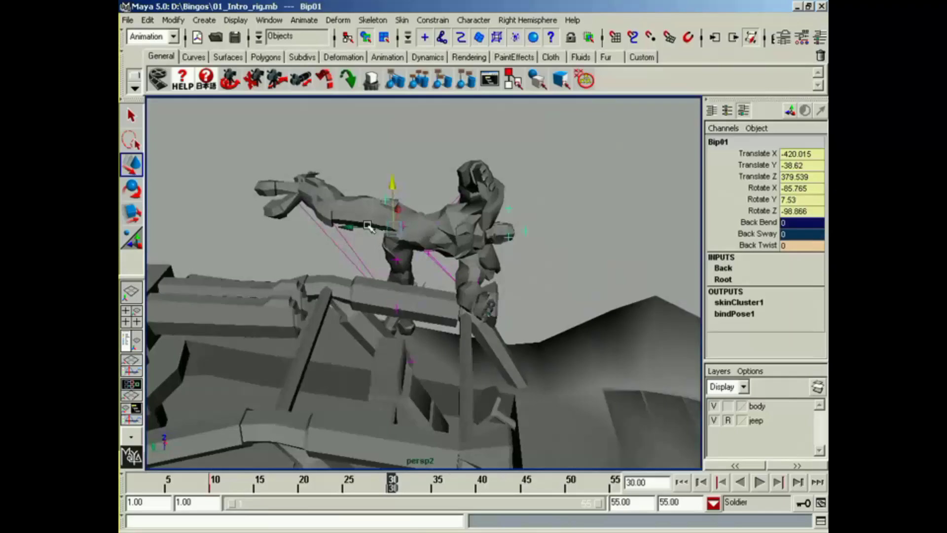
left_click_drag(354, 227, 310, 225)
Set the lFoot control's Switch to 0 to release the left foot from the side step
left_click_drag(416, 253, 397, 394, "alt")
left_click(432, 399)
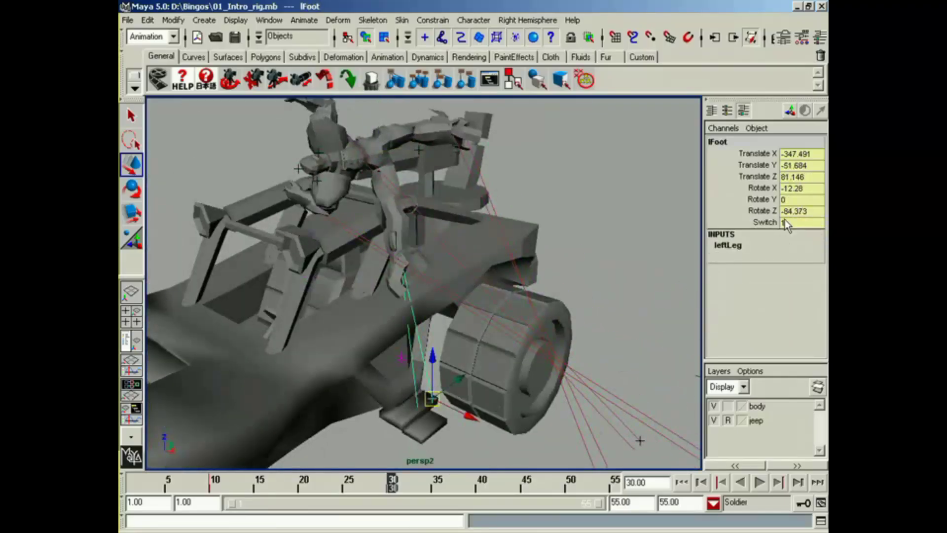
left_click(766, 222)
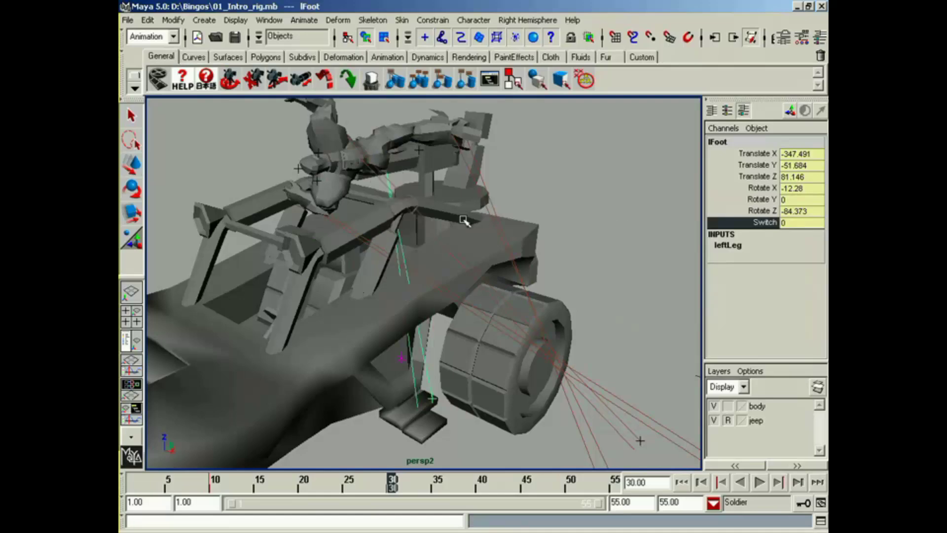
left_click_drag(464, 221, 279, 255, "alt")
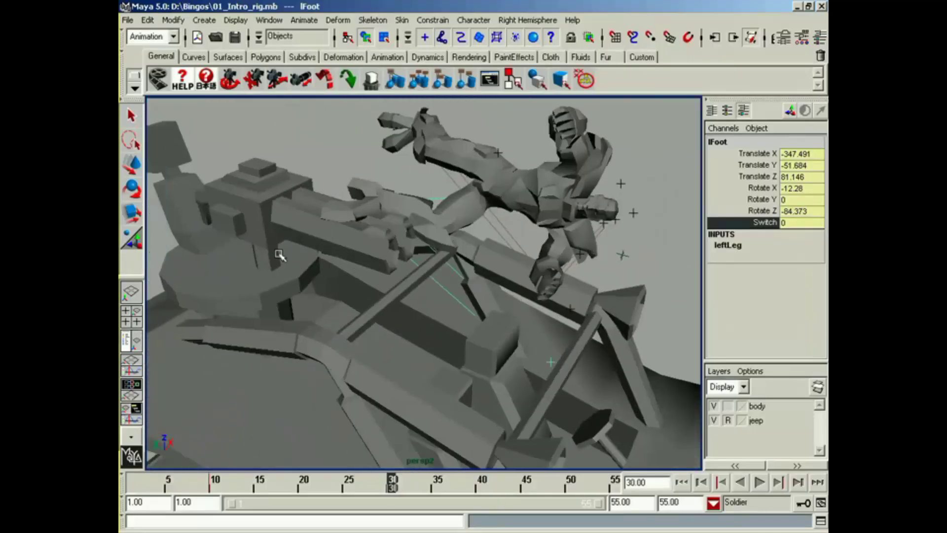
Move the lHand control onto the roll cage bar, to about -476 in X, -80 in Y and 164 in Z
left_click_drag(223, 264, 391, 258, "alt")
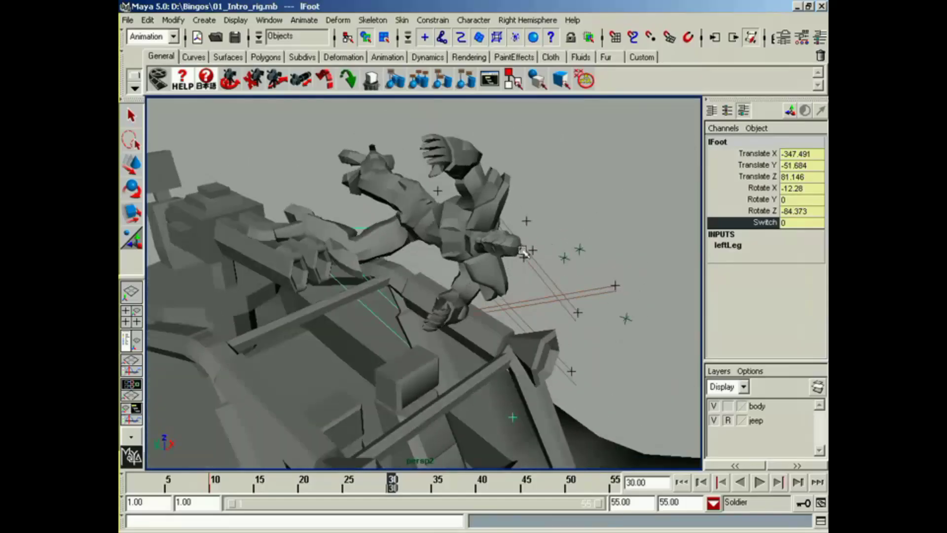
left_click_drag(522, 252, 625, 246, "alt")
left_click(617, 264)
key("w")
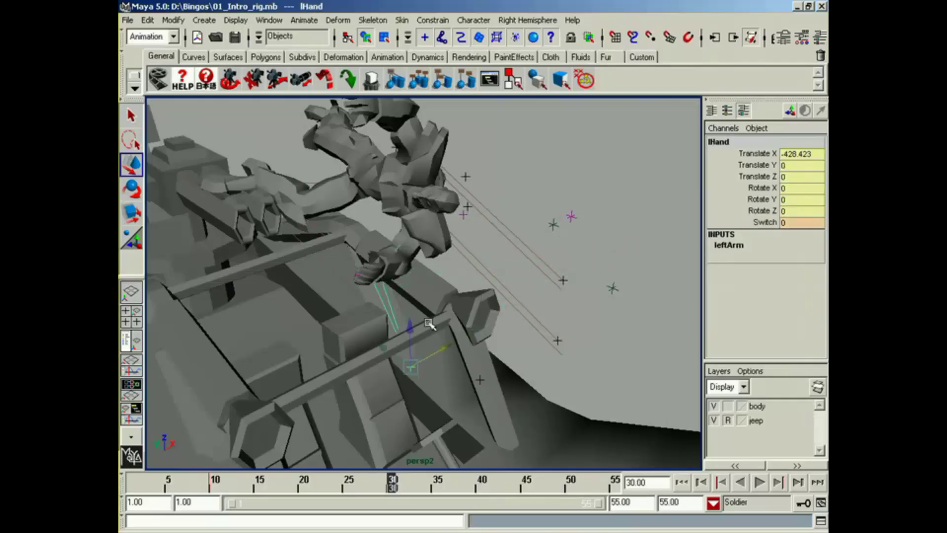
left_click_drag(409, 243, 369, 303, "alt")
left_click_drag(478, 287, 439, 296, "alt")
left_click_drag(522, 326, 452, 323)
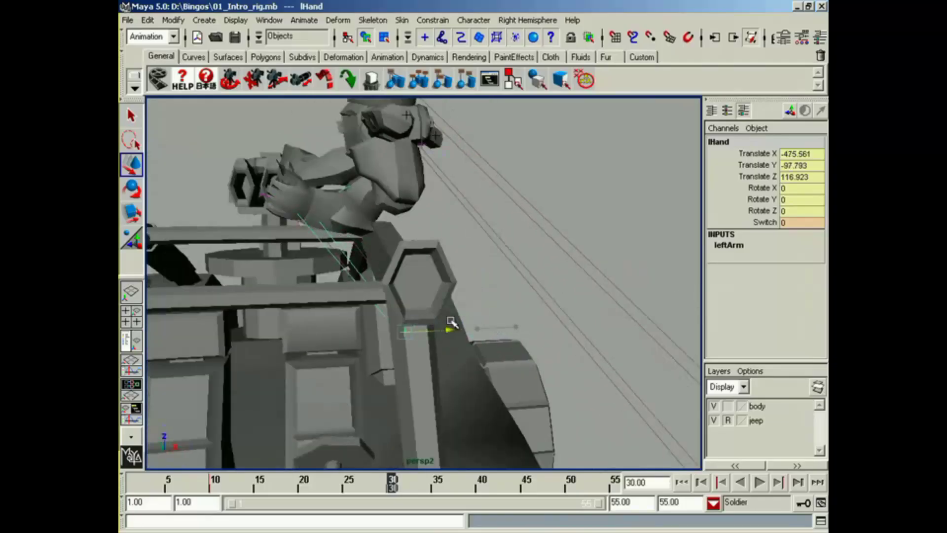
left_click_drag(404, 301, 446, 308)
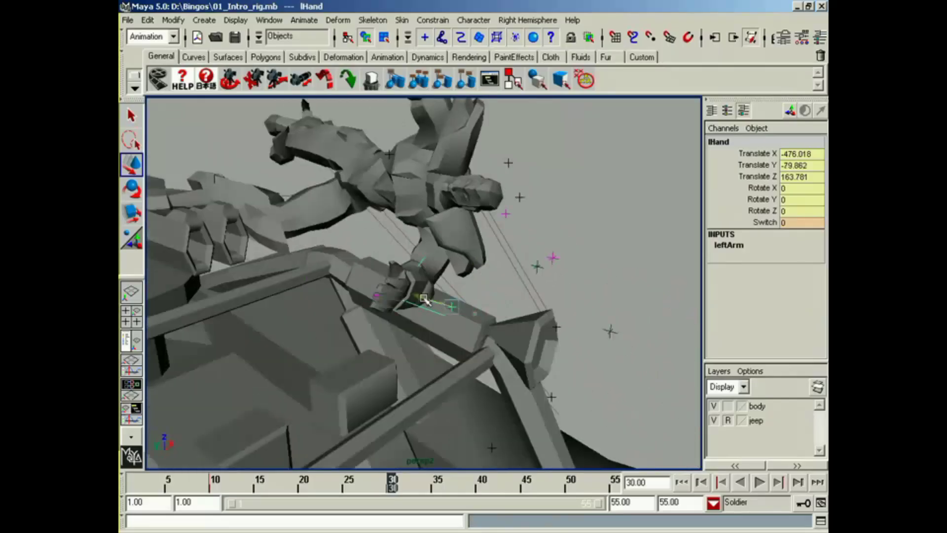
Set the lHand control's Switch to 1 so the left arm follows it
left_click(761, 225)
middle_click_drag(542, 228, 570, 229)
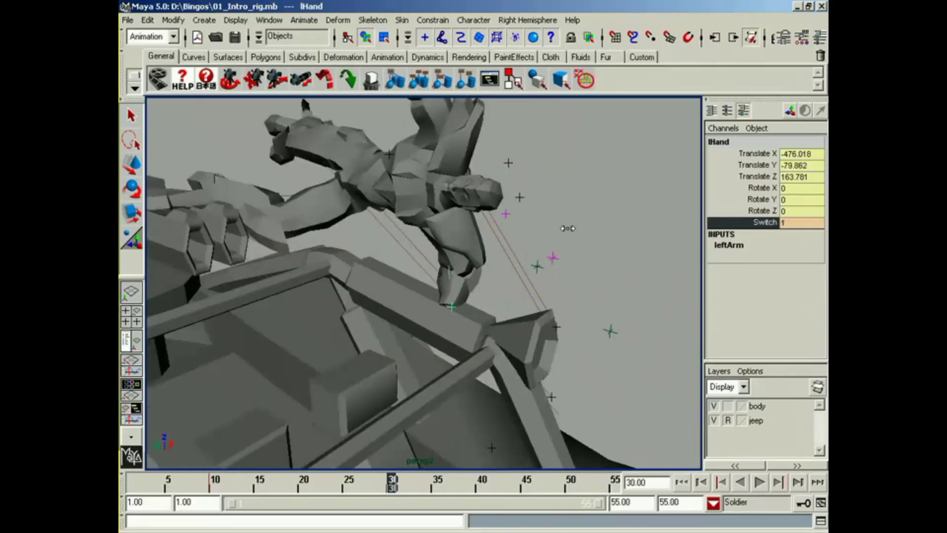
left_click_drag(570, 230, 440, 272, "alt")
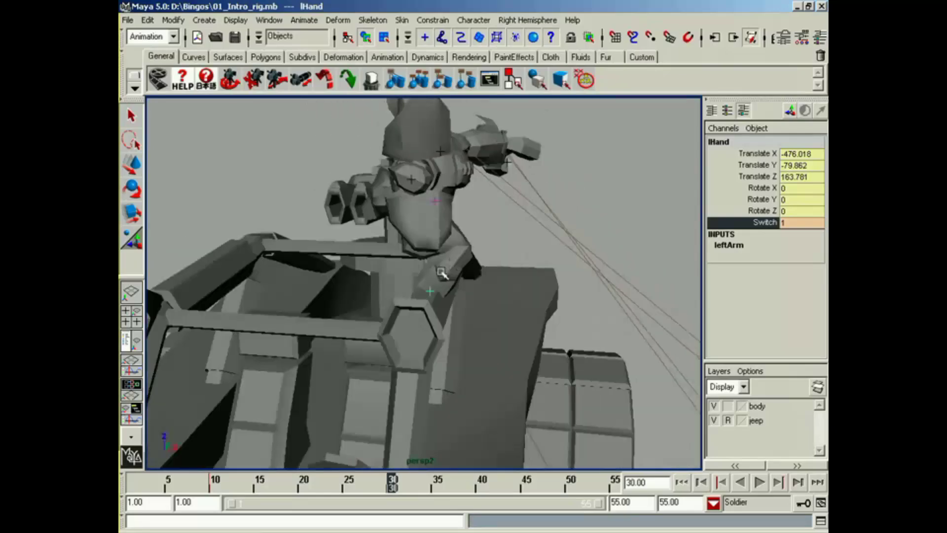
Raise the lHand control to about 178 in Translate Z
key("e")
left_click_drag(370, 279, 497, 243, "alt")
key("w")
left_click(491, 234)
key("z")
Rotate the lHand control to about -33 in Y and -167 in Z, and move it to about -472 in X
key("e")
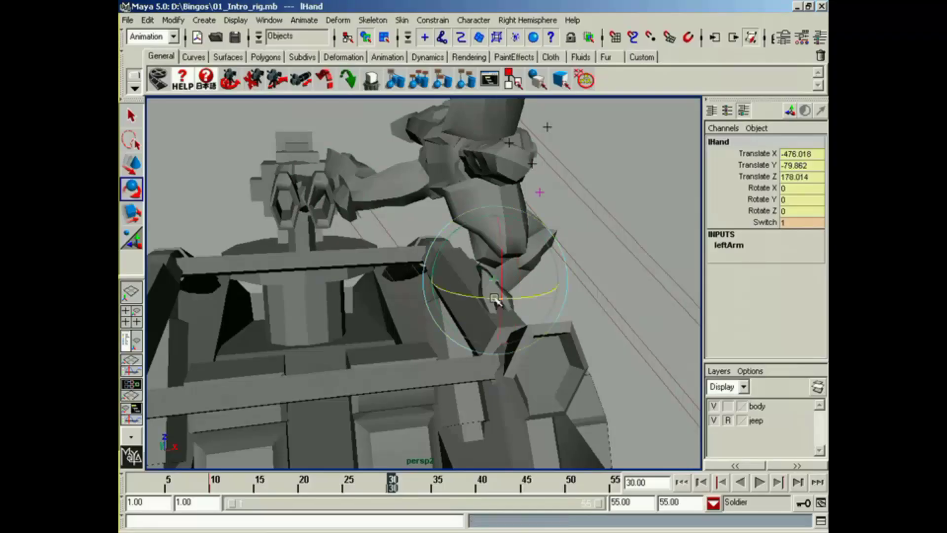
left_click_drag(495, 298, 429, 291)
left_click_drag(492, 298, 404, 274)
key("w")
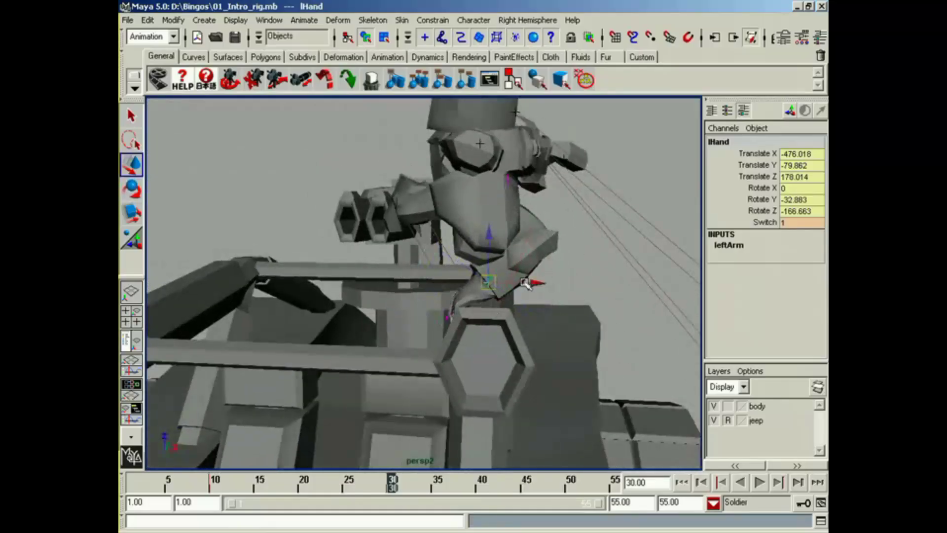
left_click_drag(526, 284, 485, 318)
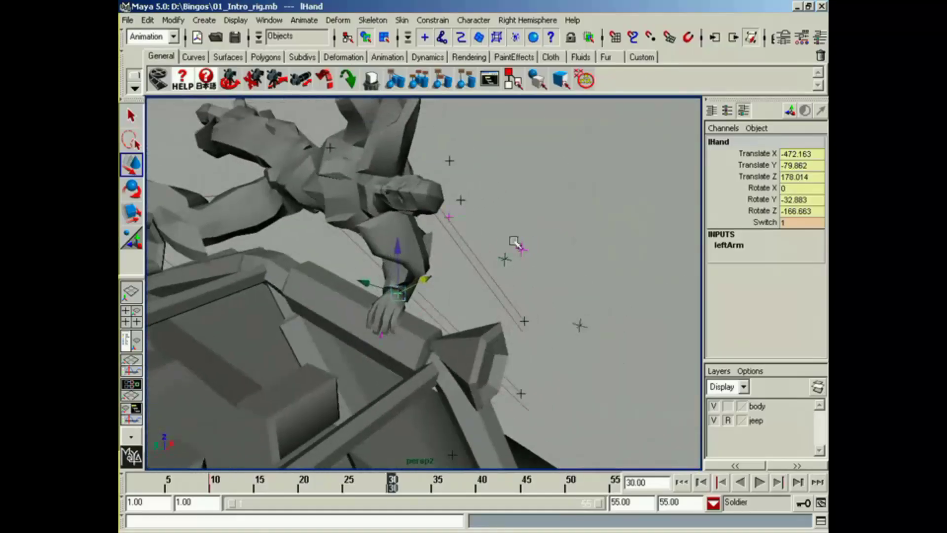
Reposition the lArmPV control to redirect the left elbow, and adjust the rotation of the shoulder area
left_click(518, 245)
left_click_drag(567, 267, 393, 328, "alt")
left_click_drag(454, 323, 501, 198, "alt")
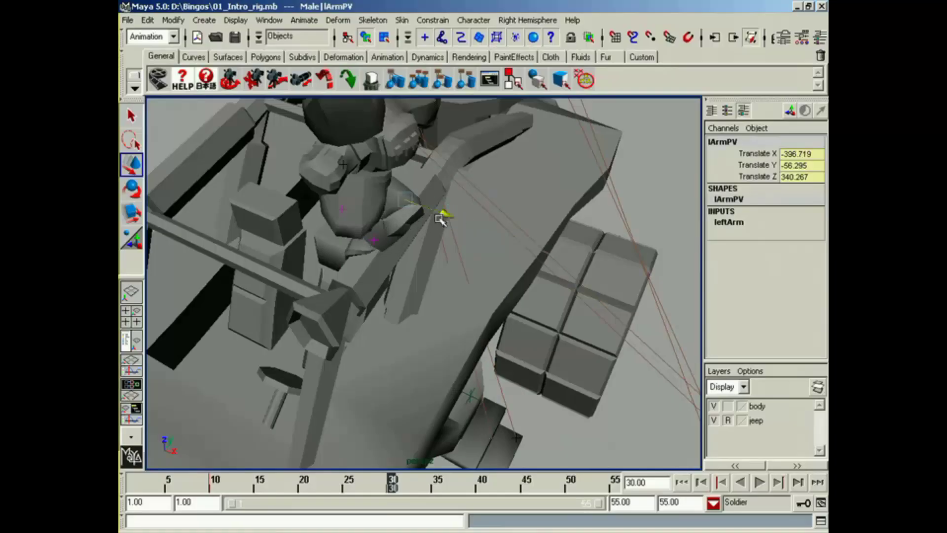
left_click_drag(493, 231, 476, 205, "alt")
left_click(506, 282)
left_click_drag(507, 281, 405, 246, "alt")
left_click(368, 291)
key("e")
left_click_drag(402, 191, 347, 198)
left_click_drag(413, 277, 426, 270)
Rotate Bip01_R_UpperArm to about 5 in X, 26 in Y and -5 in Z, and bend Bip01_R_Forearm to about -26 in Z
left_click_drag(430, 271, 496, 316, "alt")
left_click(400, 319)
left_click(484, 320)
left_click_drag(501, 281, 514, 297)
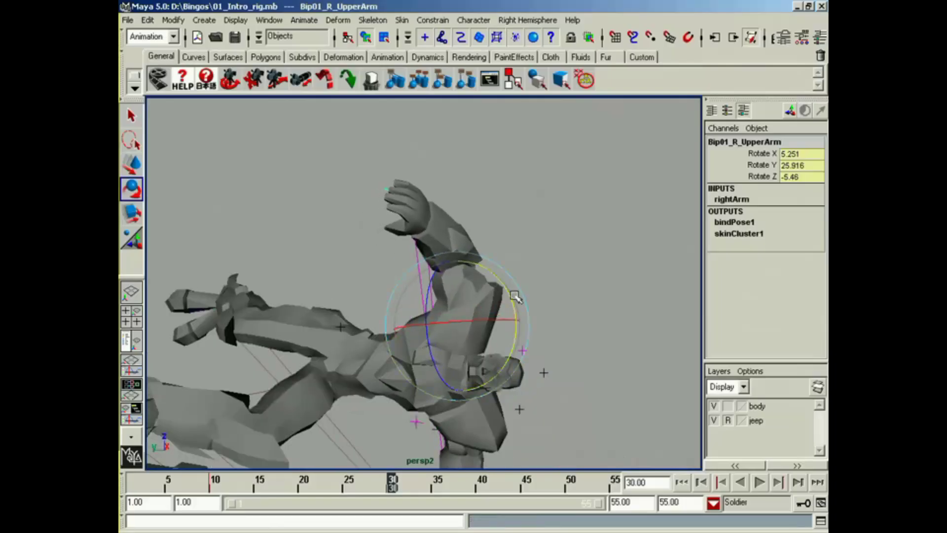
key("Down")
left_click_drag(434, 276, 428, 238)
left_click_drag(534, 281, 486, 367, "alt")
middle_click_drag(486, 367, 490, 306, "alt")
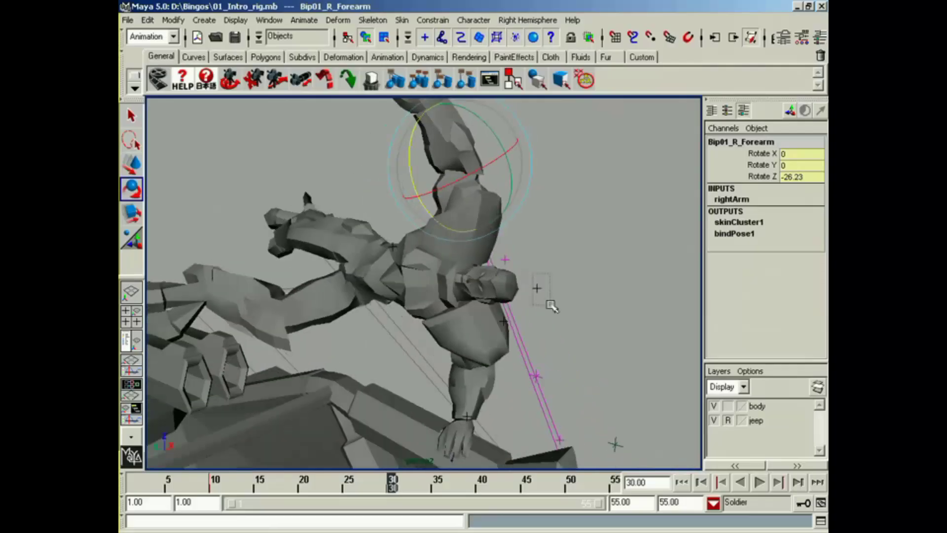
Rotate the soldier's head, Bip01_Head, to about 12 in X and -34 in Z
left_click_drag(550, 305, 551, 306)
left_click_drag(435, 255, 434, 283)
middle_click_drag(479, 329, 486, 315, "alt")
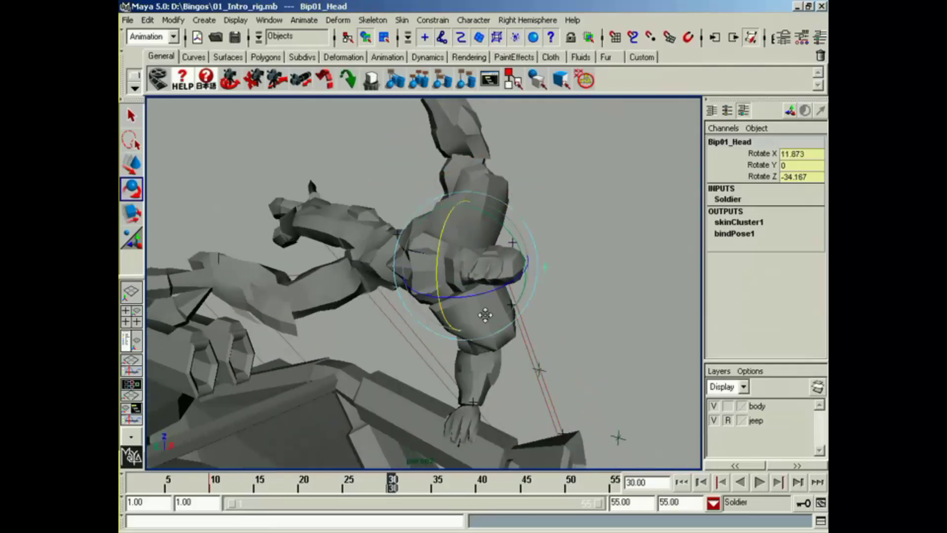
left_click_drag(485, 315, 438, 306, "alt")
Set Bip01's Back Sway to -5 and rotate the body to about -107 in Rotate X
left_click(366, 260)
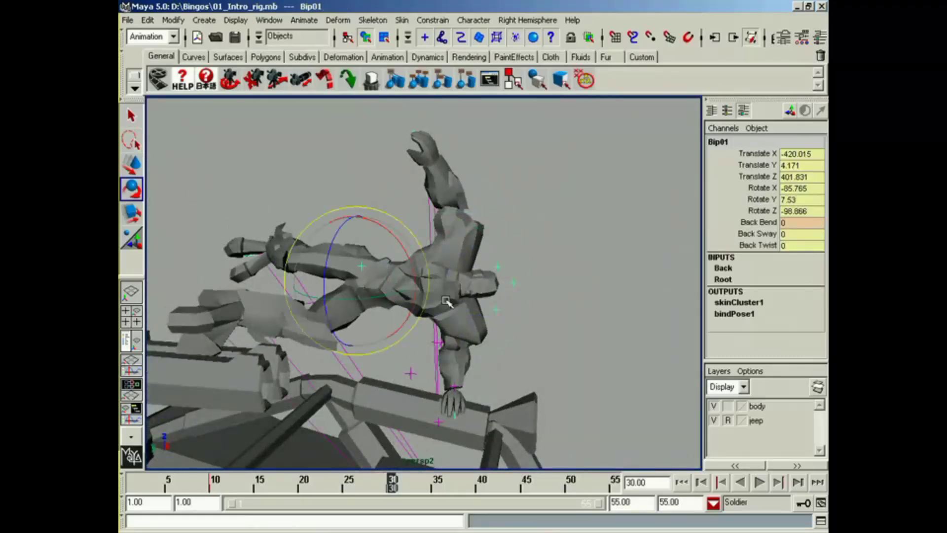
left_click(764, 232)
middle_click_drag(611, 239, 566, 239)
key("e")
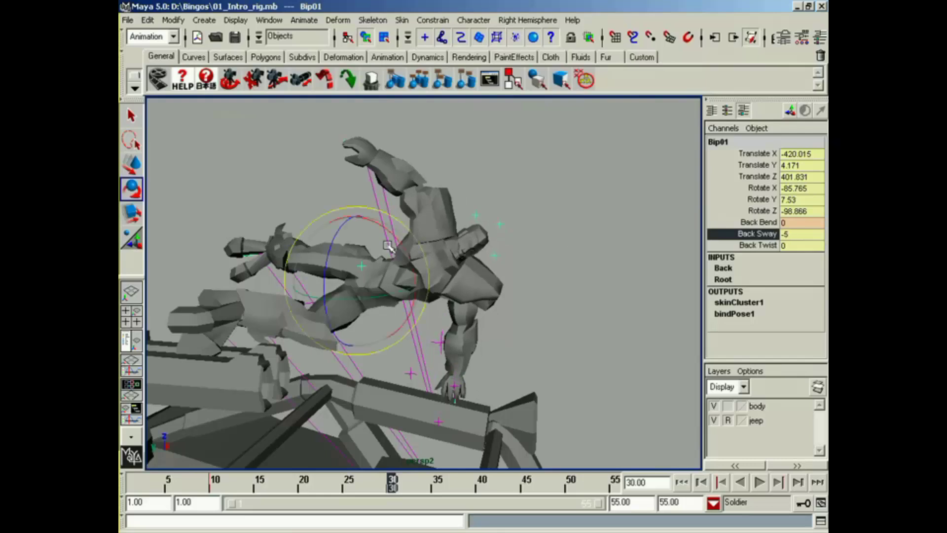
left_click_drag(470, 252, 418, 232)
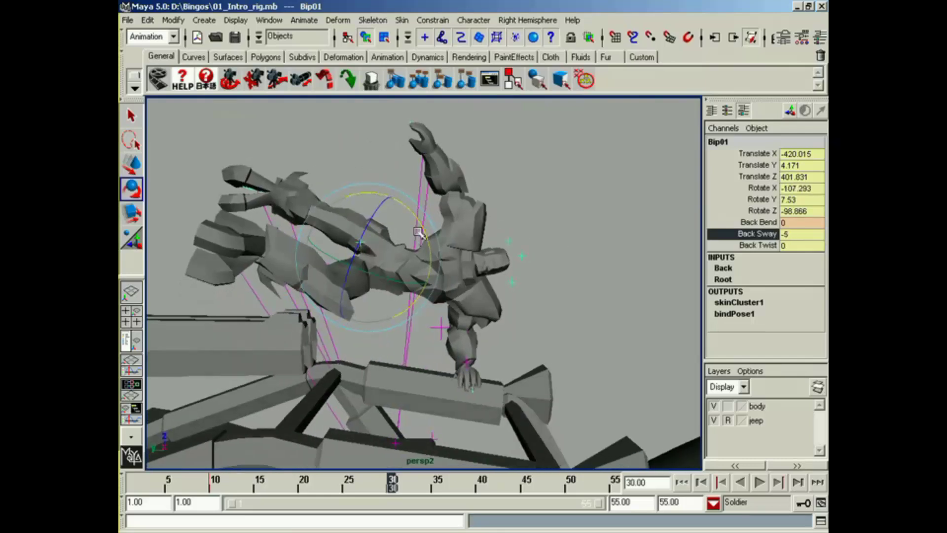
Adjust Bip01 to a Back Sway of -6.2, about -119 in Rotate X and about 417 in Translate Z
left_click(736, 234)
middle_click_drag(594, 239, 556, 243)
key("e")
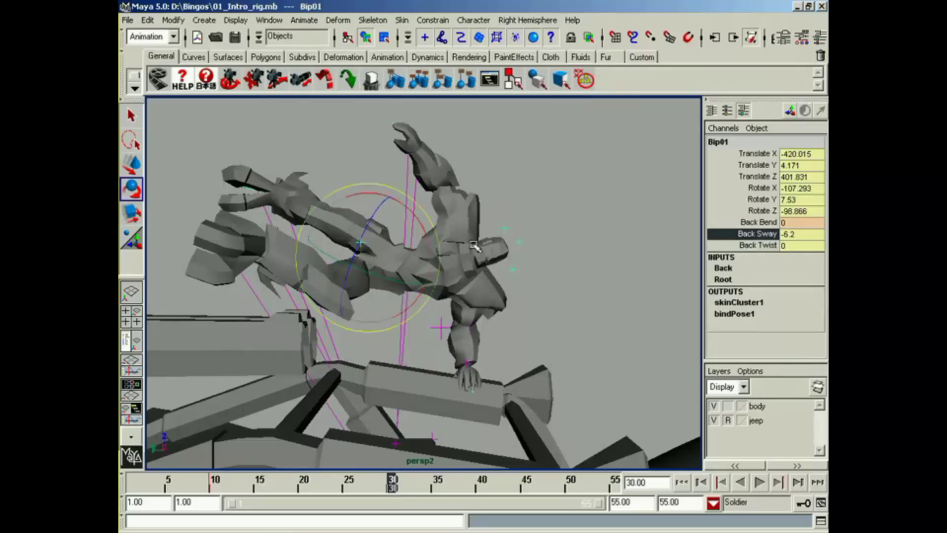
left_click_drag(419, 227, 427, 234)
key("w")
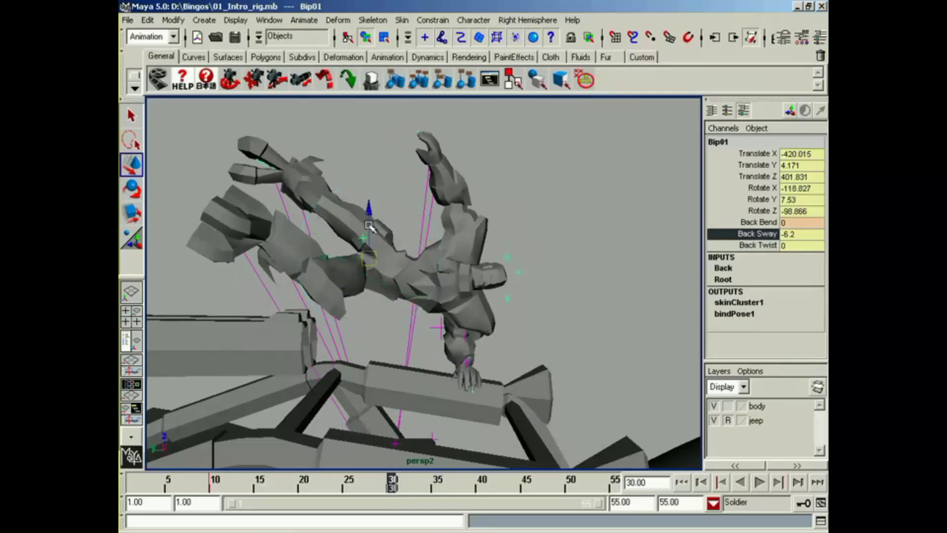
left_click_drag(372, 225, 371, 204)
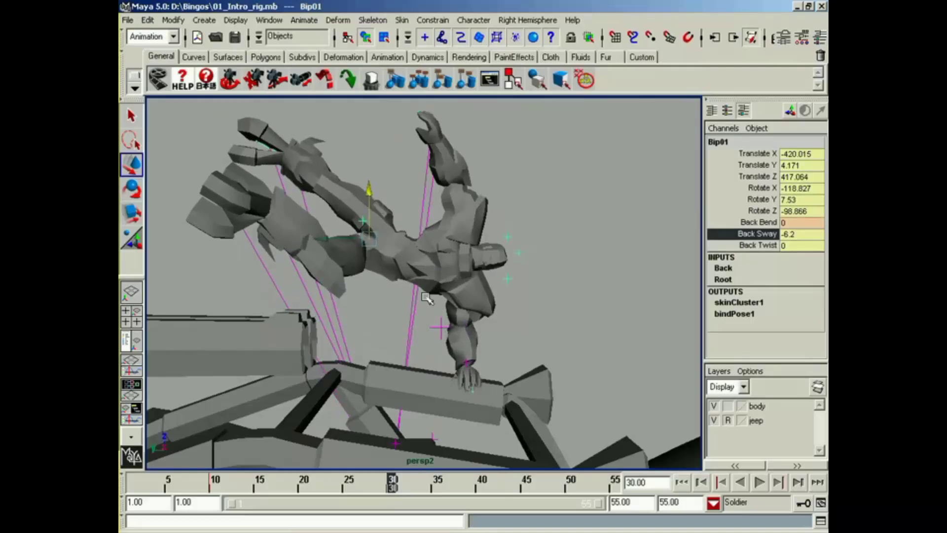
Move the lArmPV control to about -105 in Translate Y to aim the left elbow
left_click_drag(425, 296, 546, 270, "alt")
left_click(333, 261)
left_click_drag(345, 279, 387, 287, "alt")
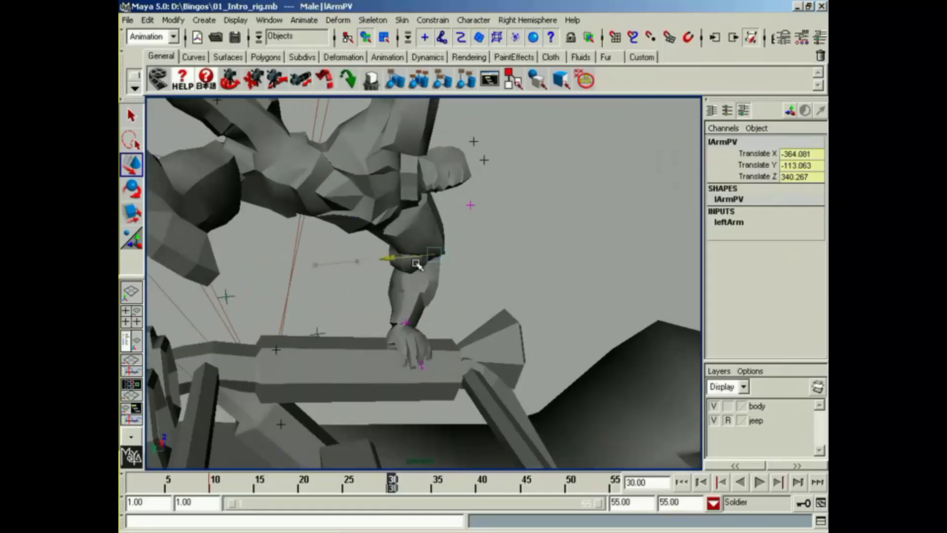
left_click_drag(447, 282, 478, 300, "alt")
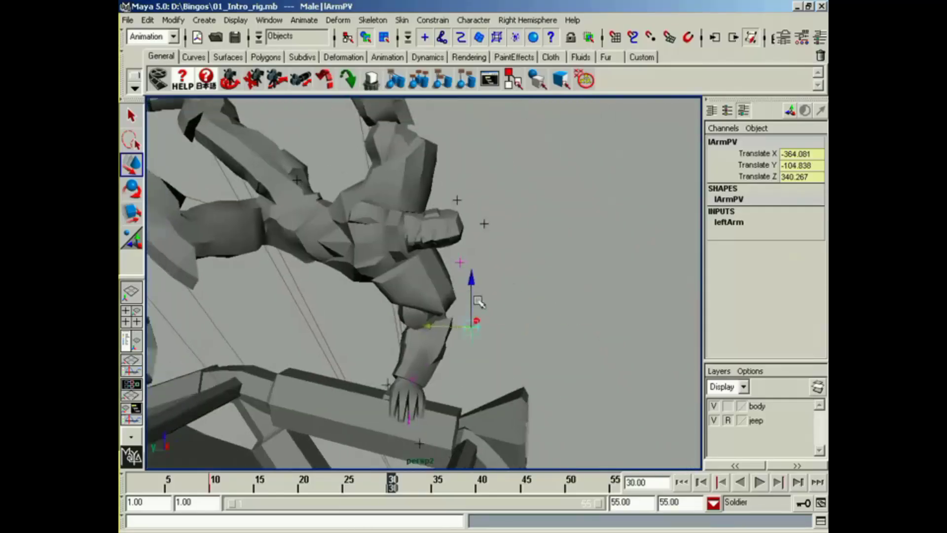
Rotate Bip01_L_Clavicle to about -15 in X, -39 in Y and 4 in Z
left_click(457, 260)
middle_click_drag(450, 277, 470, 279, "alt")
key("e")
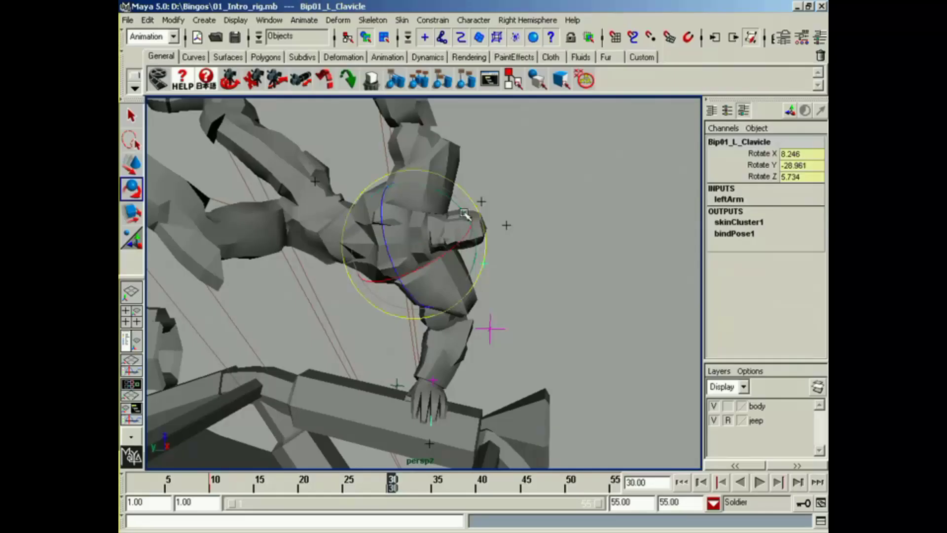
left_click_drag(456, 207, 460, 212)
left_click_drag(461, 246, 572, 278, "alt")
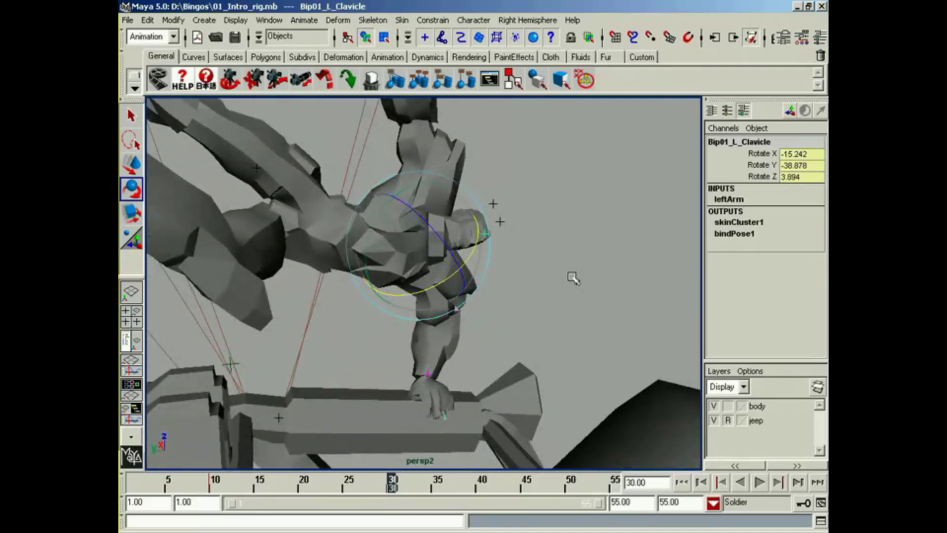
Pose the right leg by rotating the thigh and bending Bip01_R_Calf
middle_click_drag(333, 227, 352, 232, "alt")
left_click_drag(395, 245, 370, 211, "alt")
left_click(373, 291)
left_click_drag(382, 320, 349, 281)
key("Down")
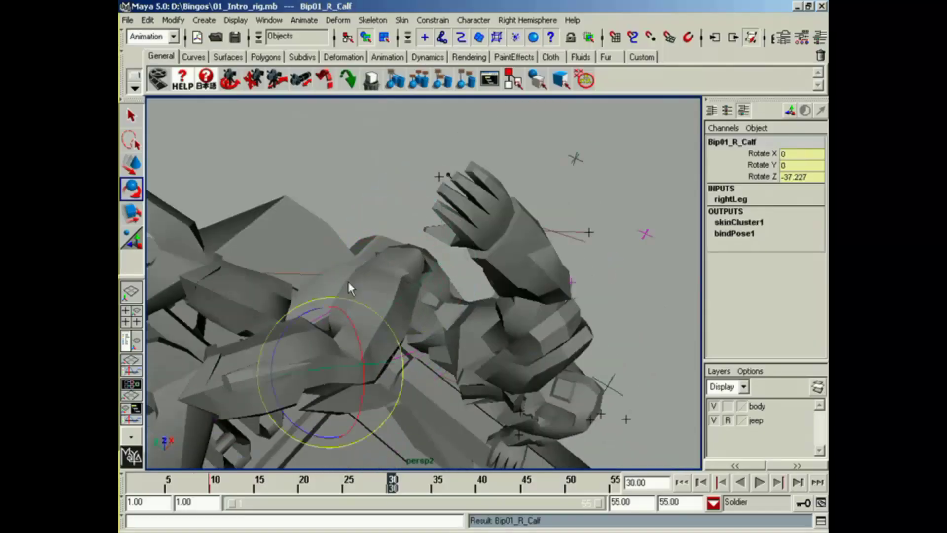
left_click_drag(276, 349, 347, 301)
Bend the left calf and rotate Bip01_L_Thigh to about -20 in Rotate X
left_click_drag(347, 301, 358, 270, "alt")
left_click(341, 300)
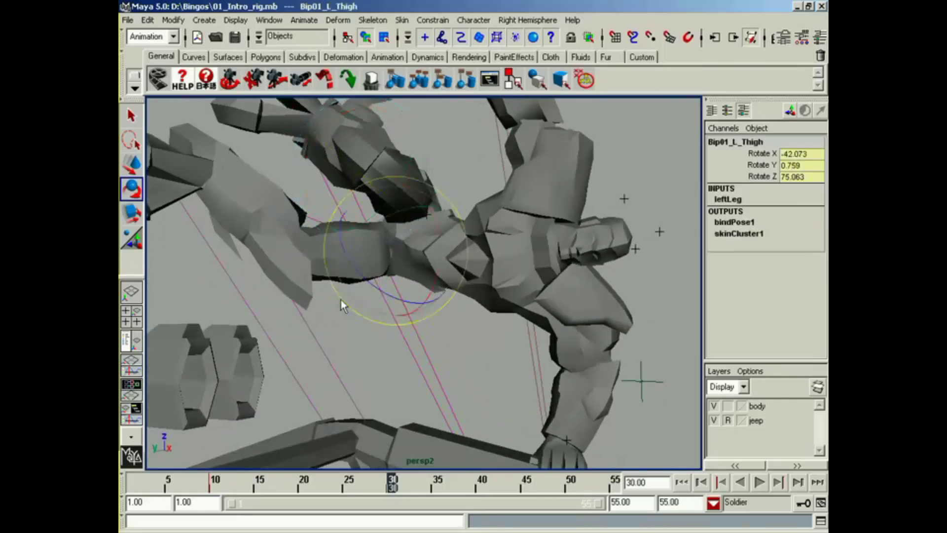
key("Down")
left_click_drag(315, 302, 449, 261)
key("Up")
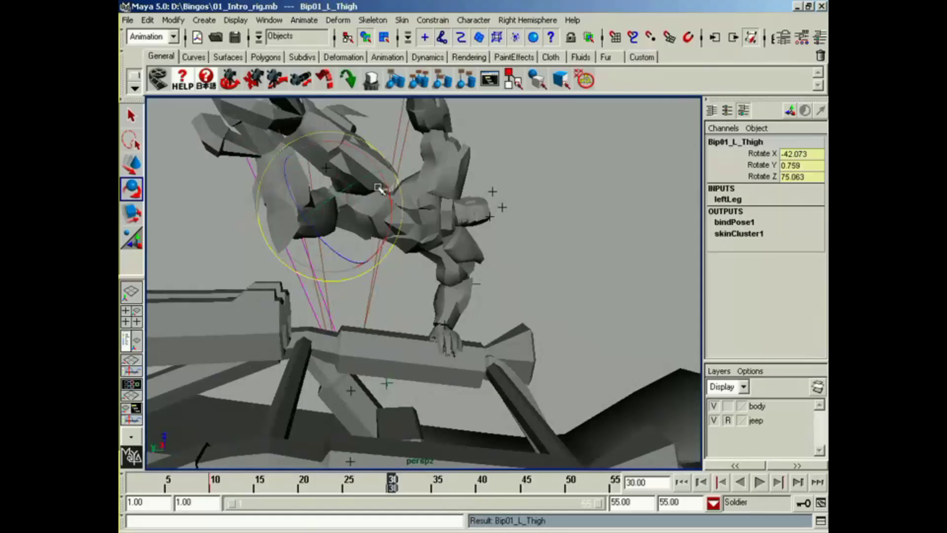
left_click_drag(379, 188, 382, 172)
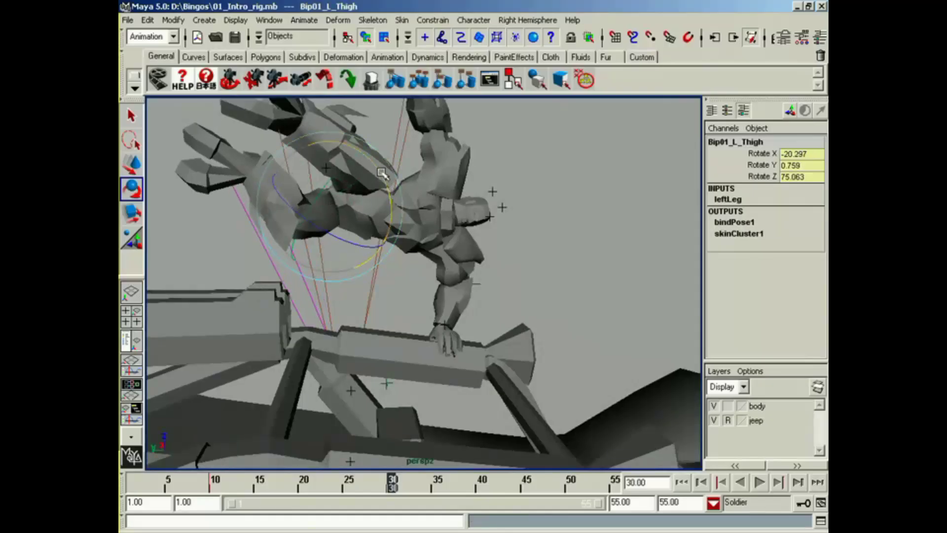
left_click_drag(409, 211, 396, 296, "alt")
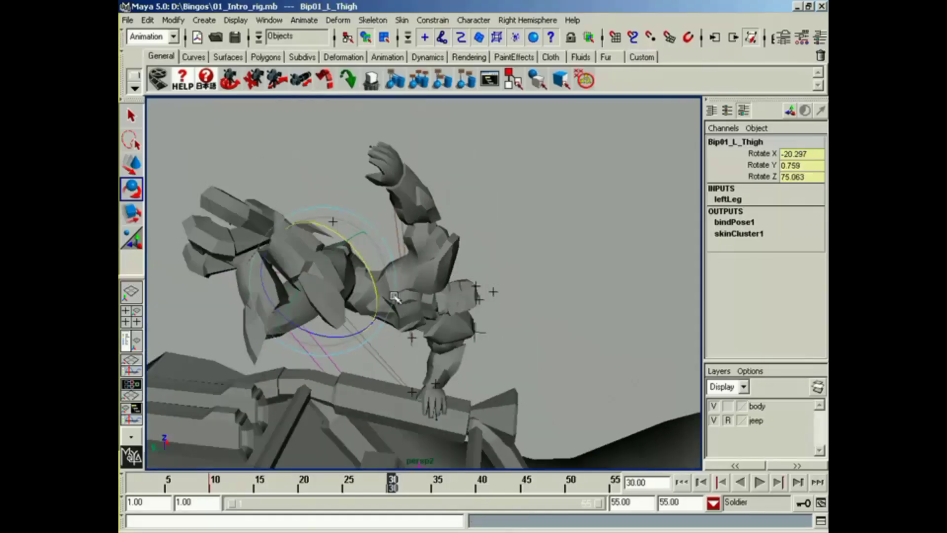
Move the Bip01 root over the supporting hand, to about -21 in Translate Y
left_click_drag(315, 179, 354, 239)
key("w")
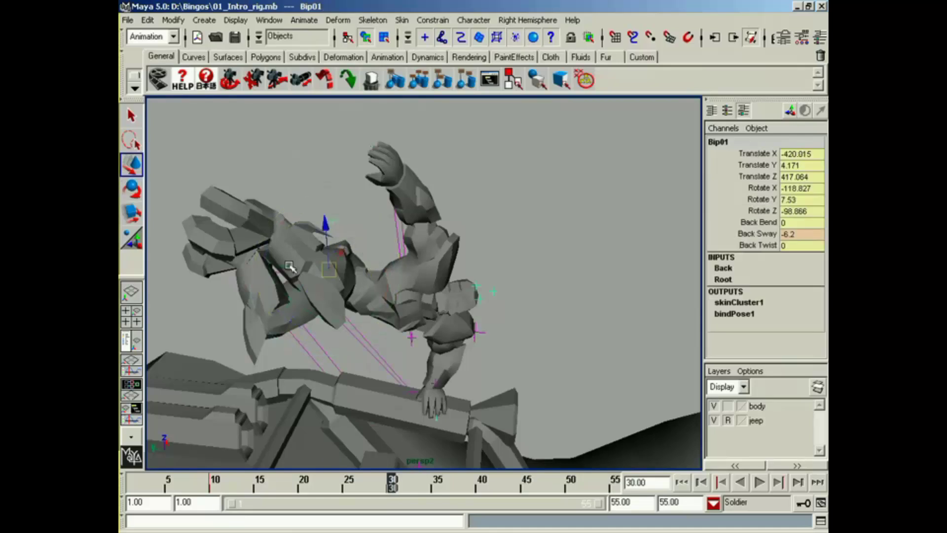
left_click_drag(290, 267, 321, 274)
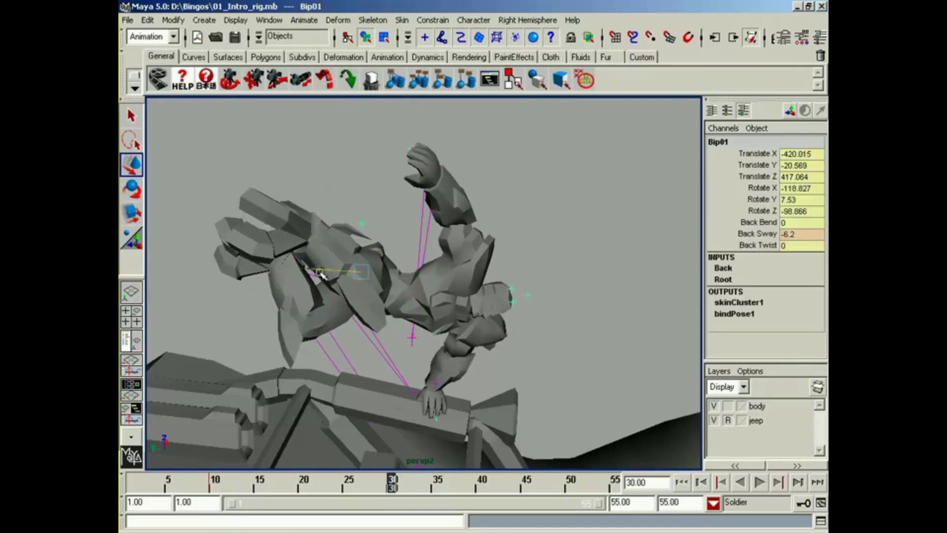
left_click_drag(422, 346, 445, 347, "alt")
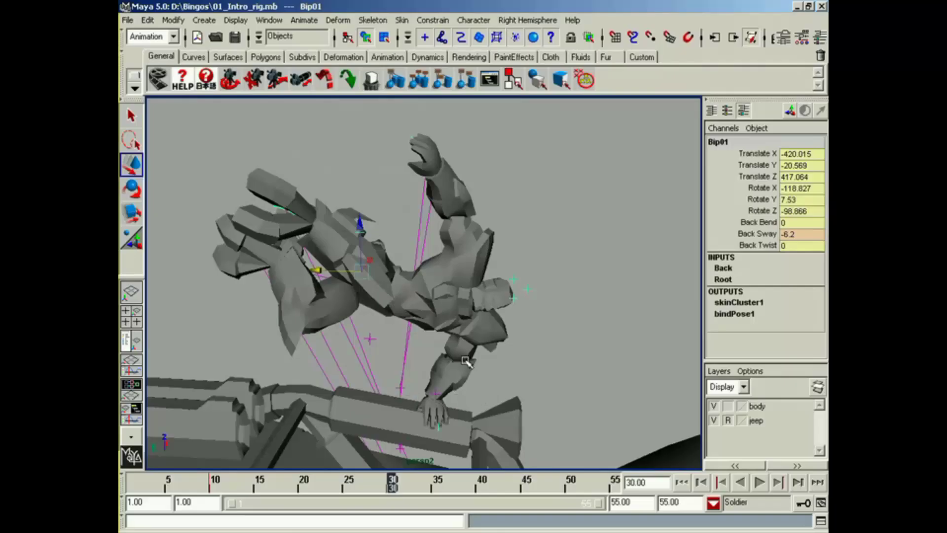
Set Bip01's Back Sway to -4.7 and check the vault pose from several angles
left_click_drag(465, 361, 427, 261, "alt")
left_click(759, 234)
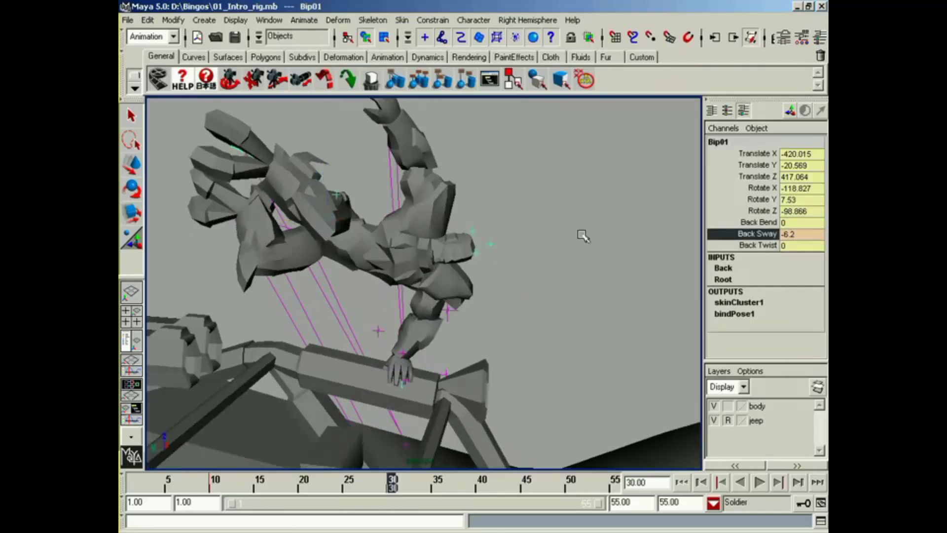
middle_click_drag(558, 233, 586, 234)
left_click_drag(485, 314, 443, 306, "alt")
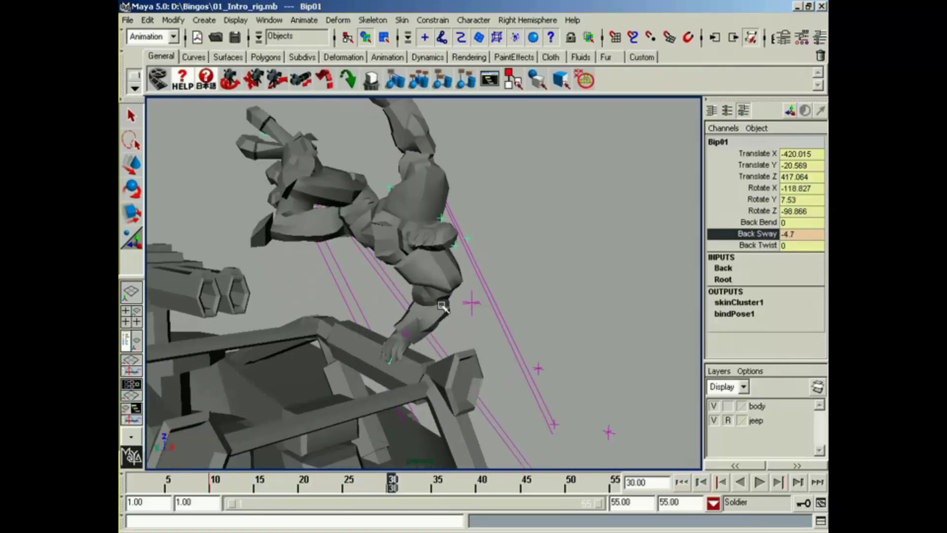
left_click_drag(449, 305, 422, 331, "alt")
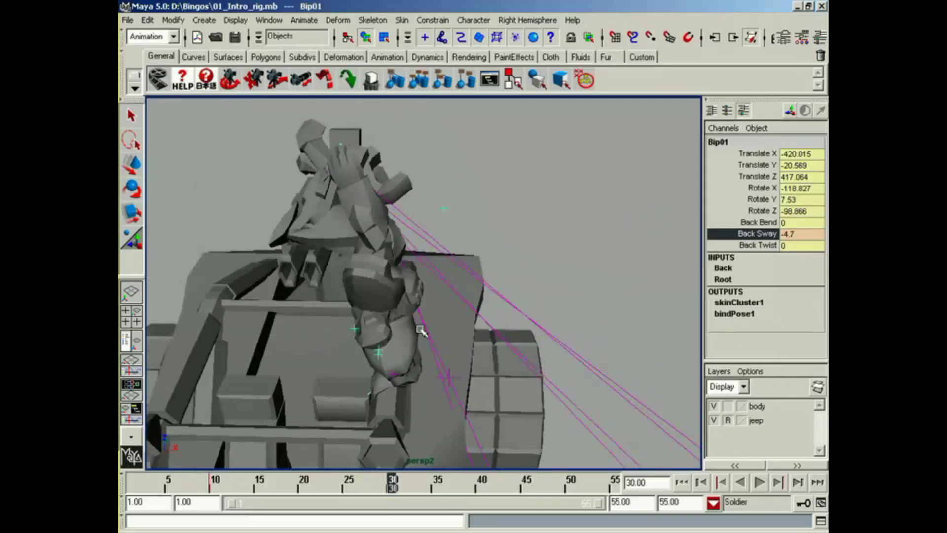
left_click_drag(457, 351, 423, 343, "alt")
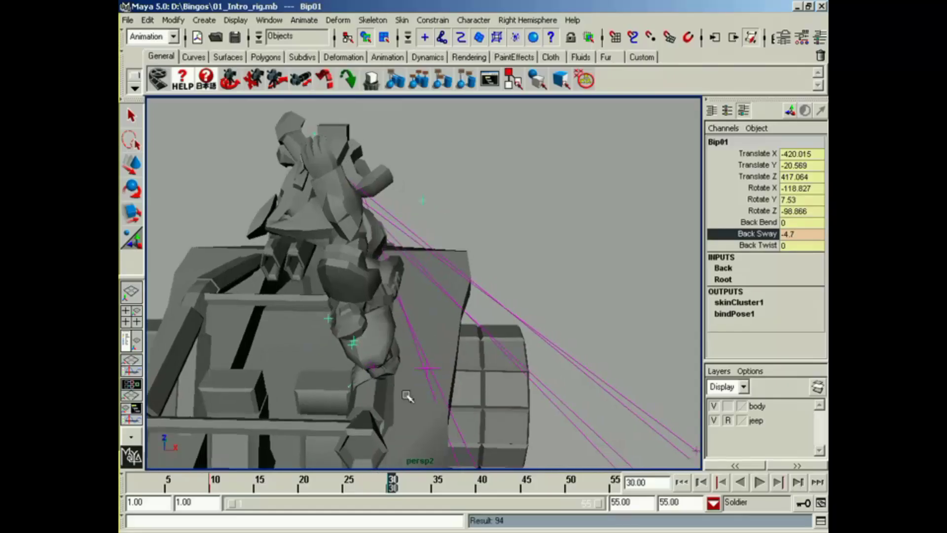
Scrub and play back the animation to review the vault, and go to frame 50
left_click_drag(396, 481, 267, 483)
left_click_drag(387, 382, 337, 321, "alt")
key("alt+v")
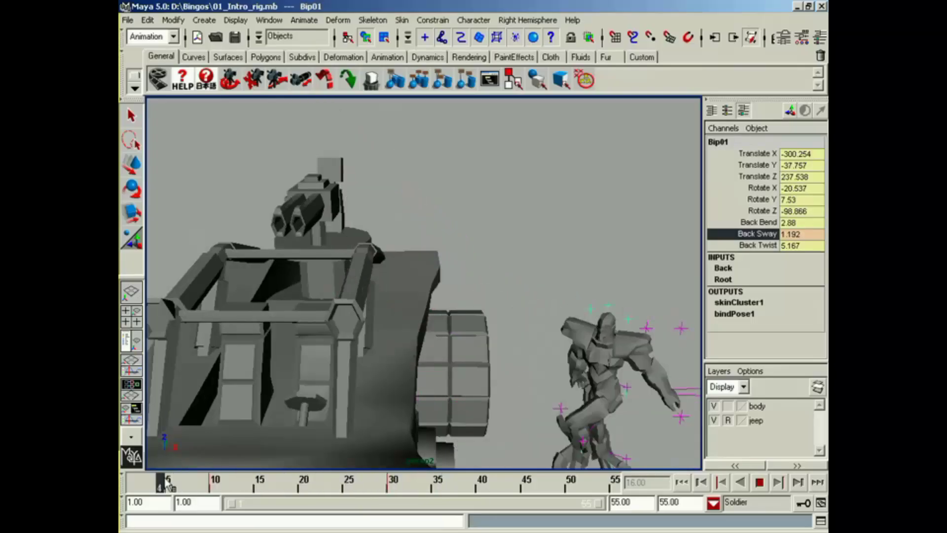
key("alt+v")
left_click_drag(383, 315, 432, 352, "alt")
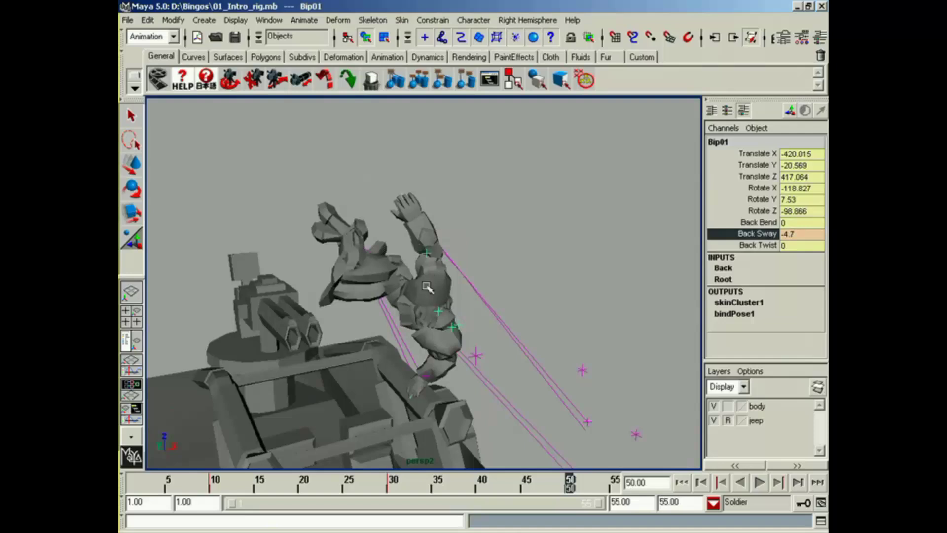
Try turning the soldier upright at frame 50 by rotating Bip01 to about -14 in Rotate X, and undo the rotation
left_click_drag(427, 288, 348, 239, "alt")
key("e")
key("w")
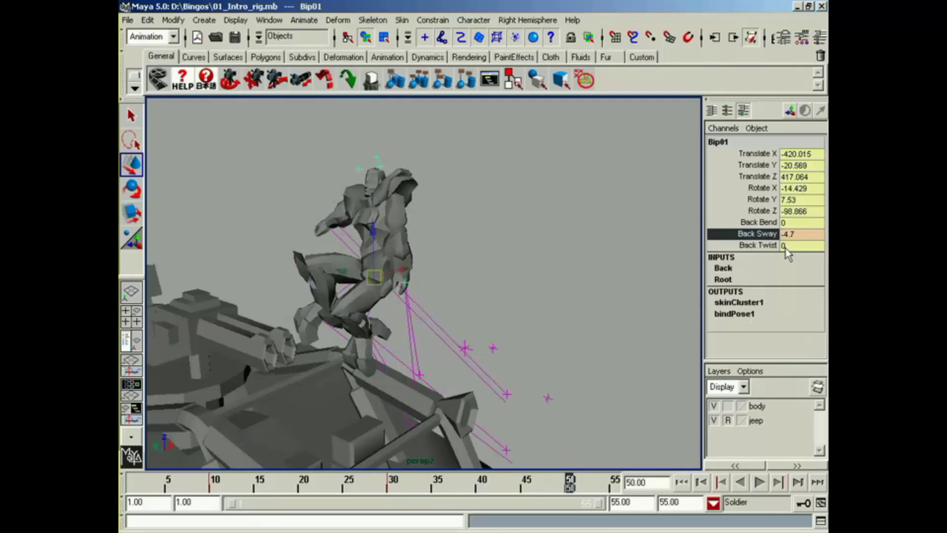
key("ctrl+z")
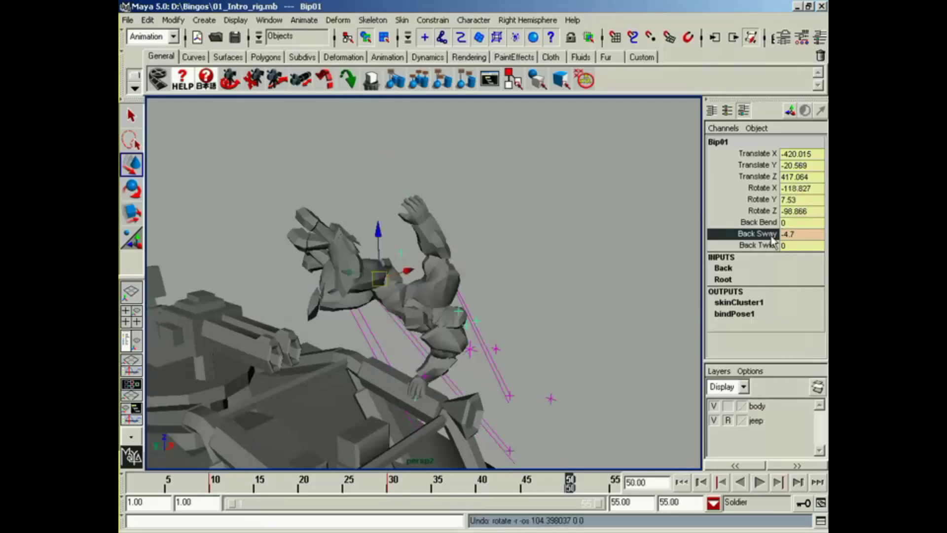
Reset Bip01's Back Sway, Back Twist and X, Y and Z rotations to 0 at frame 50
left_click_drag(789, 247, 789, 190)
type("0")
key("Return")
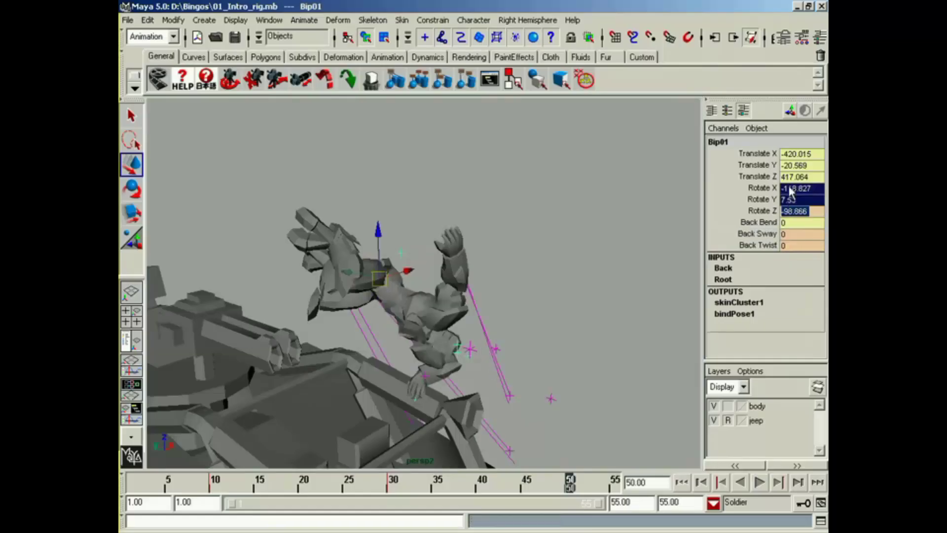
type("0")
key("Return")
Move Bip01 down into the jeep's seat, to about -460 in X, -107 in Y and 156 in Z
left_click_drag(429, 269, 418, 236, "alt")
left_click_drag(498, 254, 412, 412)
middle_click_drag(412, 413, 364, 239, "alt")
left_click_drag(364, 238, 380, 269, "alt")
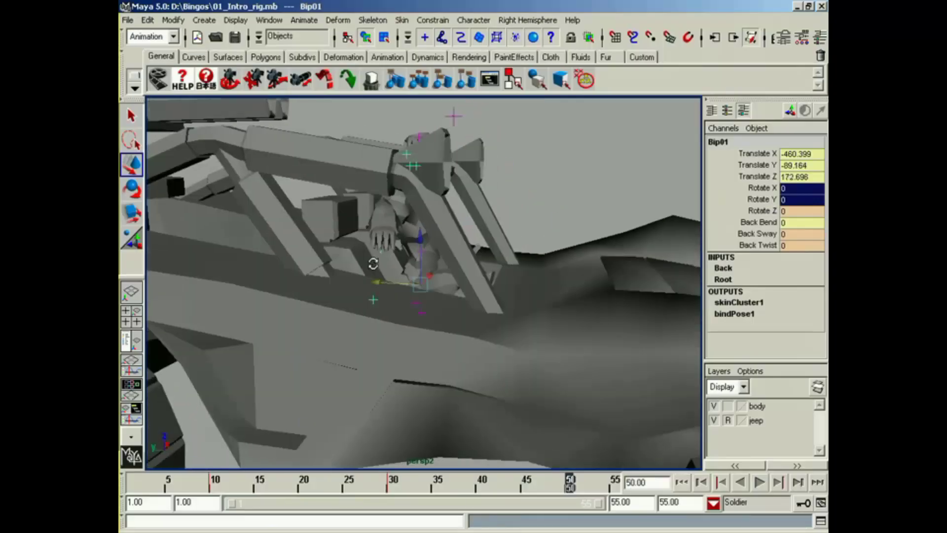
right_click_drag(380, 268, 439, 270, "alt")
left_click_drag(439, 271, 430, 319, "alt")
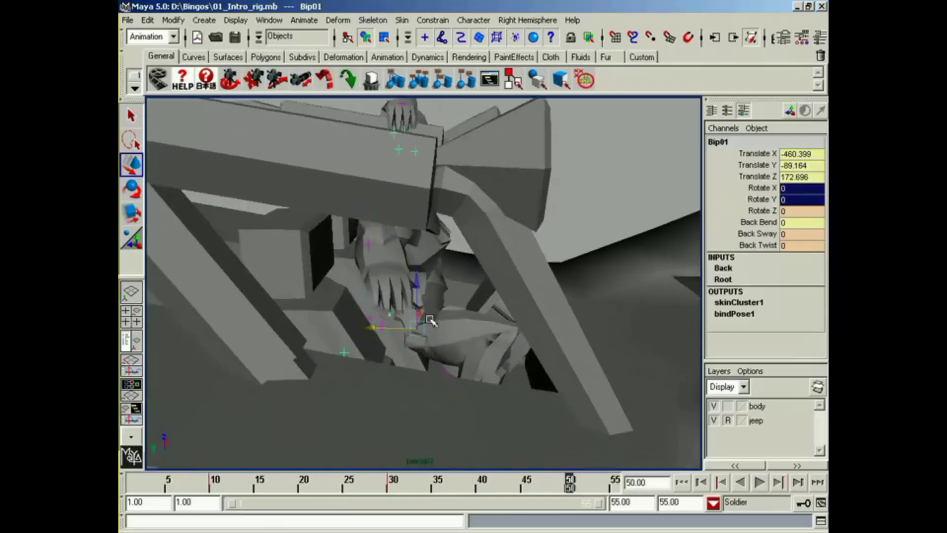
left_click_drag(373, 329, 386, 330)
left_click_drag(430, 284, 389, 323)
Lean the seated soldier back by rotating Bip01 to about -20 in Rotate Y
key("e")
left_click_drag(454, 263, 510, 255)
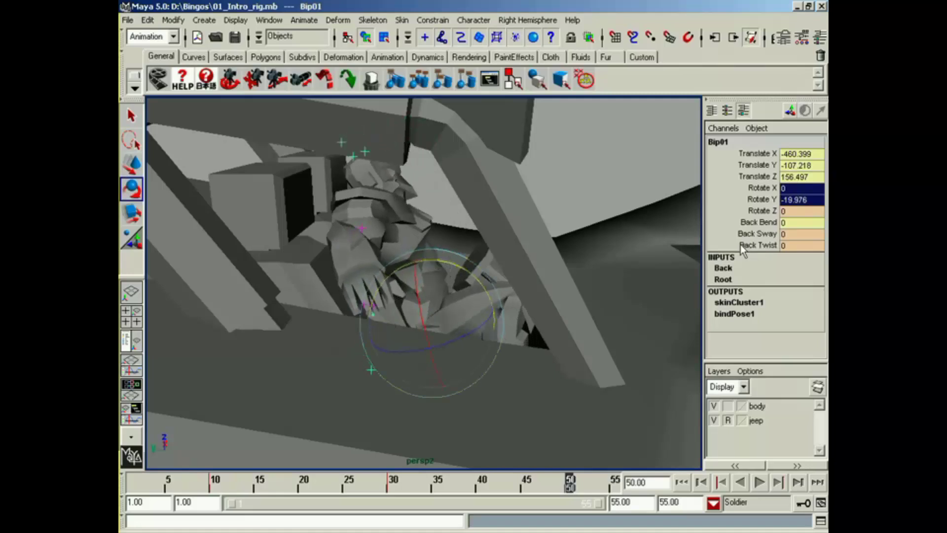
mouse_move(572, 214)
left_mouse_down("alt")
mouse_move(507, 228)
mouse_move(575, 224)
mouse_move(566, 225)
left_mouse_up("alt")
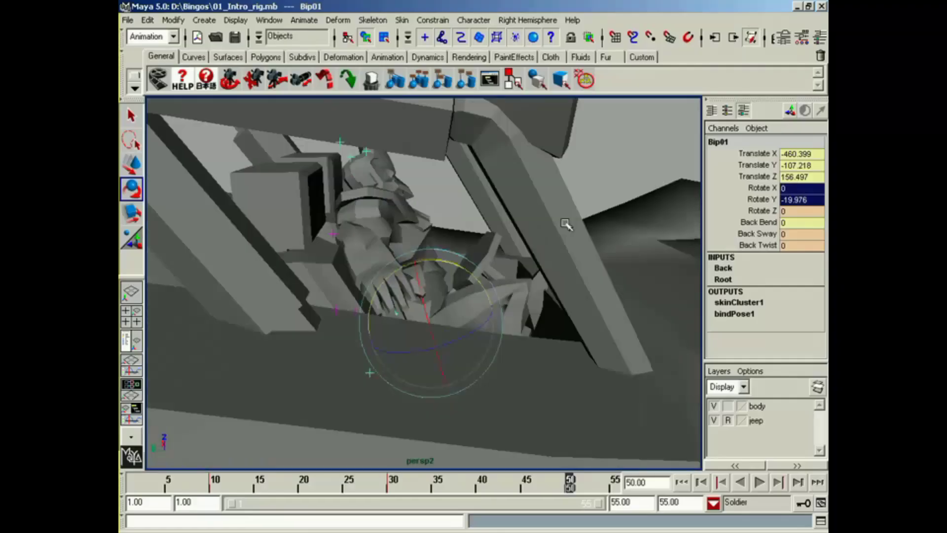
Set Bip01's Back Bend to about 1.9 and lean the seated soldier back to about -24 in Rotate Y
left_click(759, 234)
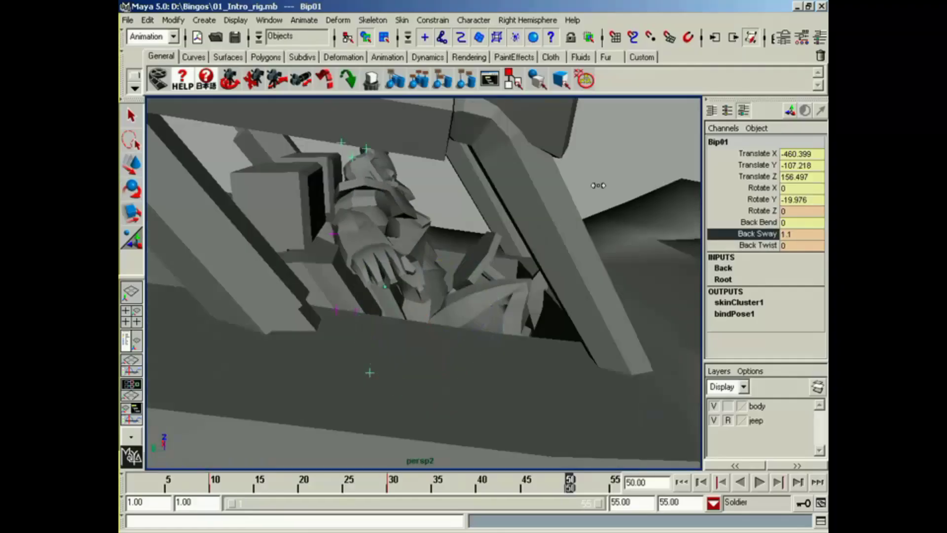
key("ctrl+z")
left_click(751, 223)
middle_click_drag(484, 206, 455, 199)
left_click_drag(454, 199, 445, 246, "alt")
key("e")
left_click_drag(554, 240, 476, 287, "alt")
Reset the X, Y and Z rotations of the soldier's head, Bip01_Head, to 0 at frame 50
left_click(440, 210)
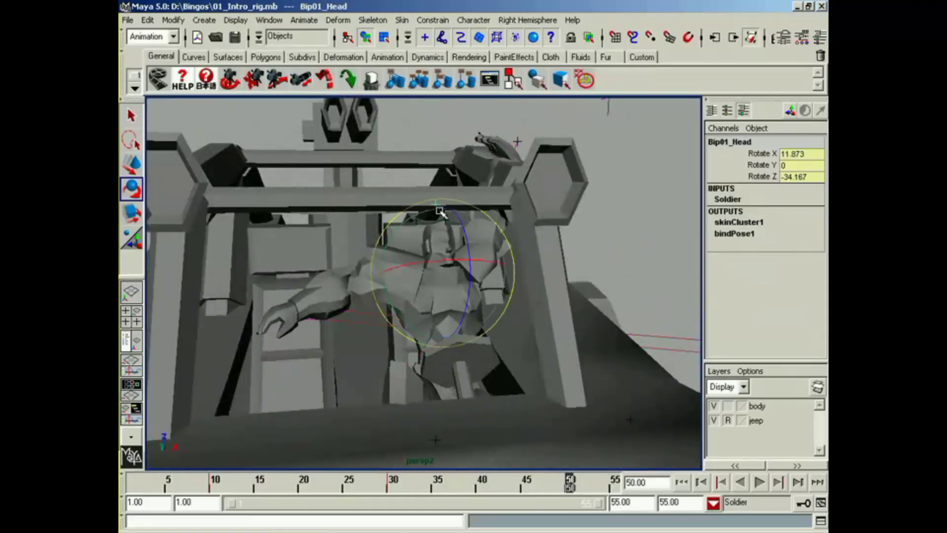
left_click_drag(639, 254, 551, 250, "alt")
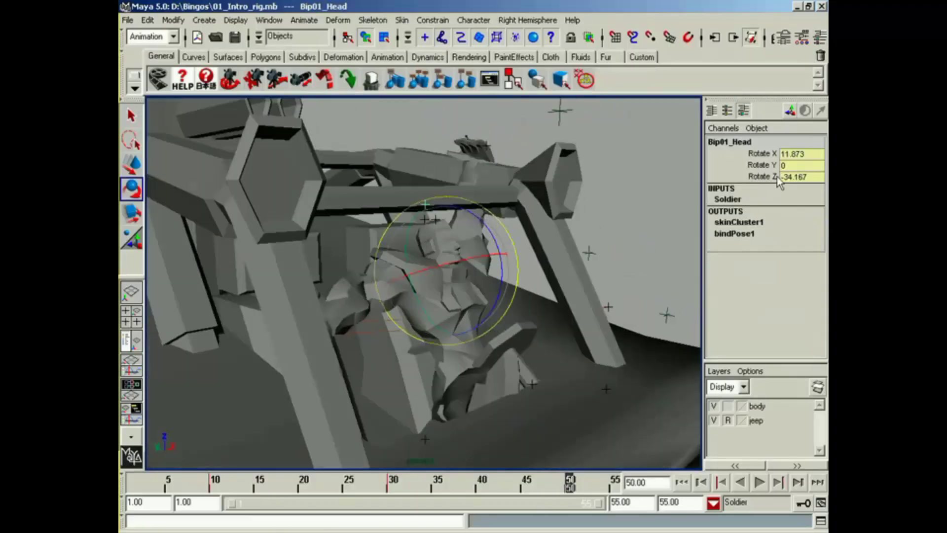
left_click_drag(776, 176, 783, 161)
type("0")
key("Return")
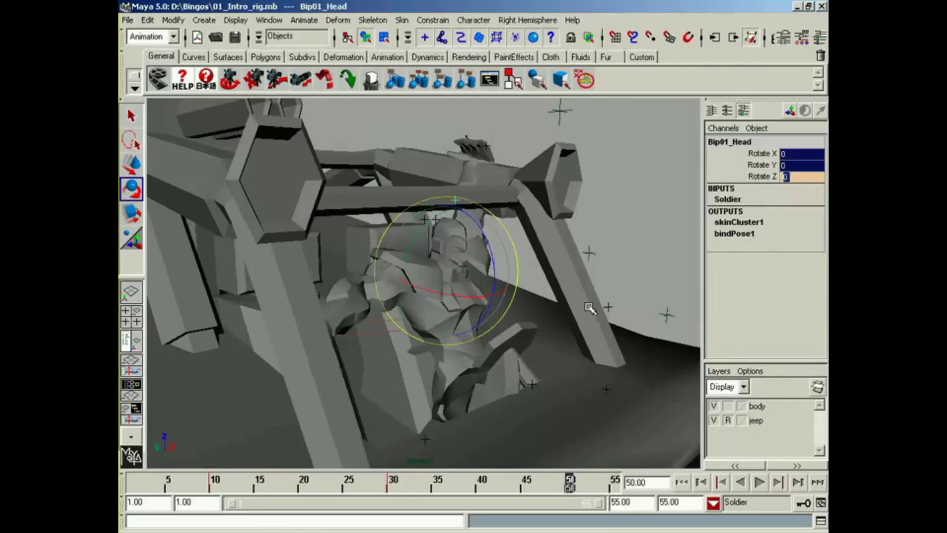
Tilt the soldier's head to about -15.7 in Rotate Z
left_click_drag(586, 304, 605, 303, "alt")
left_click_drag(519, 249, 512, 234)
left_click_drag(515, 238, 607, 253, "alt")
left_click_drag(402, 286, 395, 347, "alt")
right_click_drag(395, 346, 501, 351, "alt")
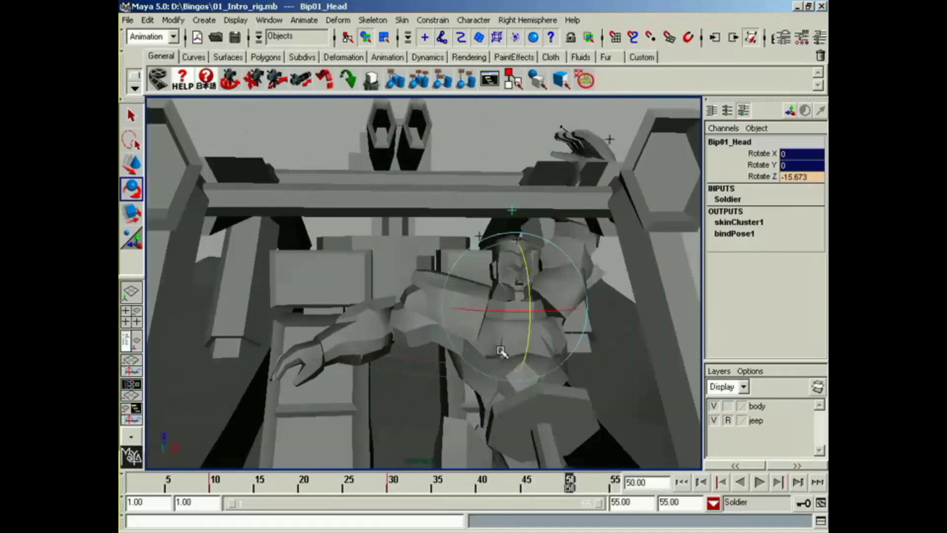
Reset the right clavicle's rotations to 0, then rotate it to about 11.5 in X and 2.4 in Y
left_click(485, 245)
left_click_drag(786, 188, 786, 185)
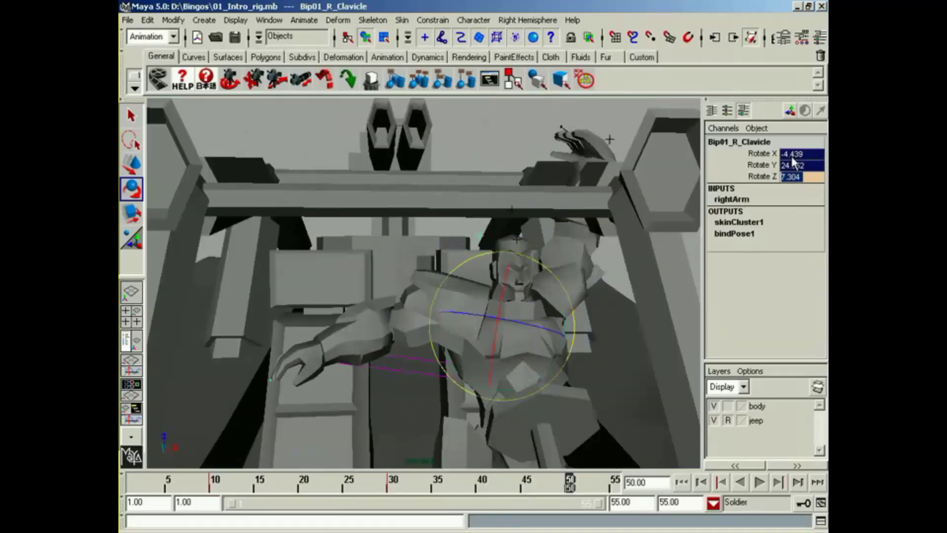
type("0")
key("Return")
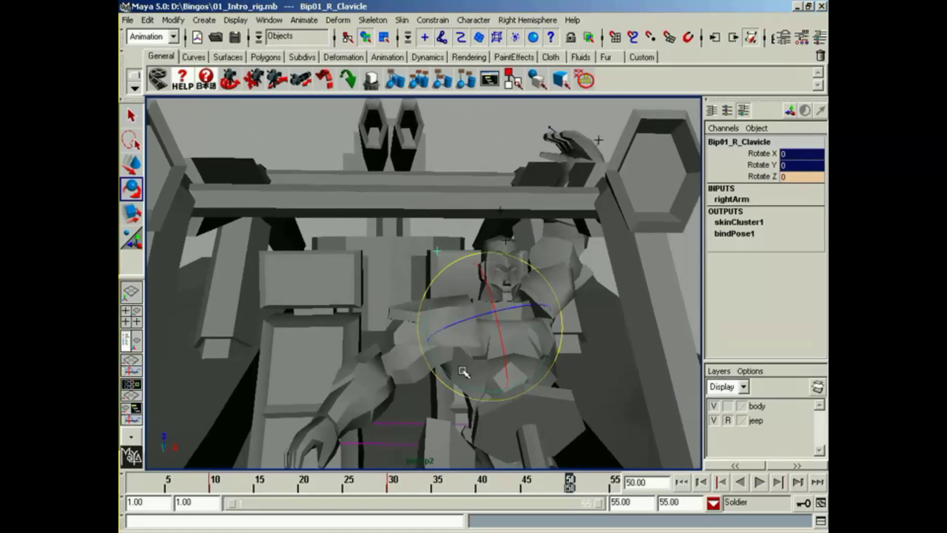
left_click_drag(460, 385, 474, 388)
left_click_drag(502, 342, 499, 331)
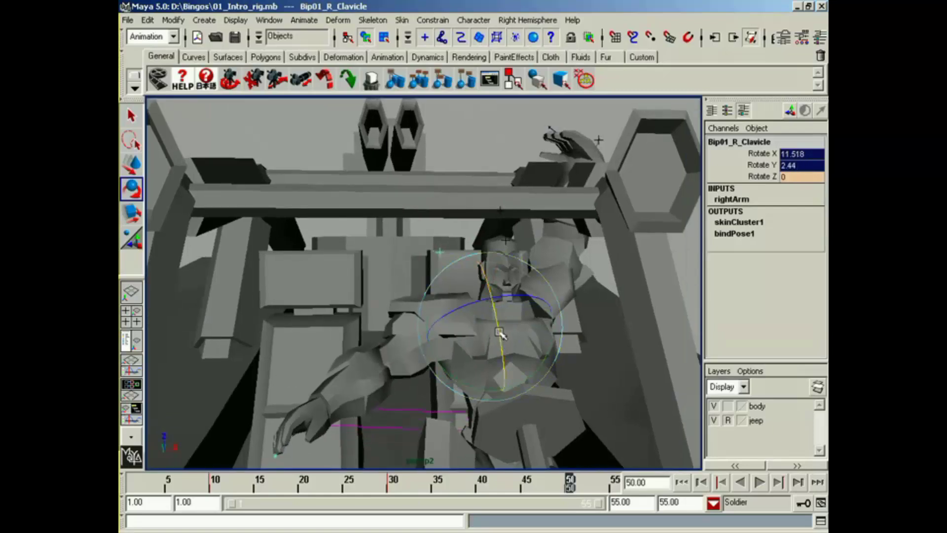
Swing the right upper arm down and forward to about 5.4 in Rotate X, -12.6 in Y and -44.8 in Z
key("Down")
key("Up")
key("Down")
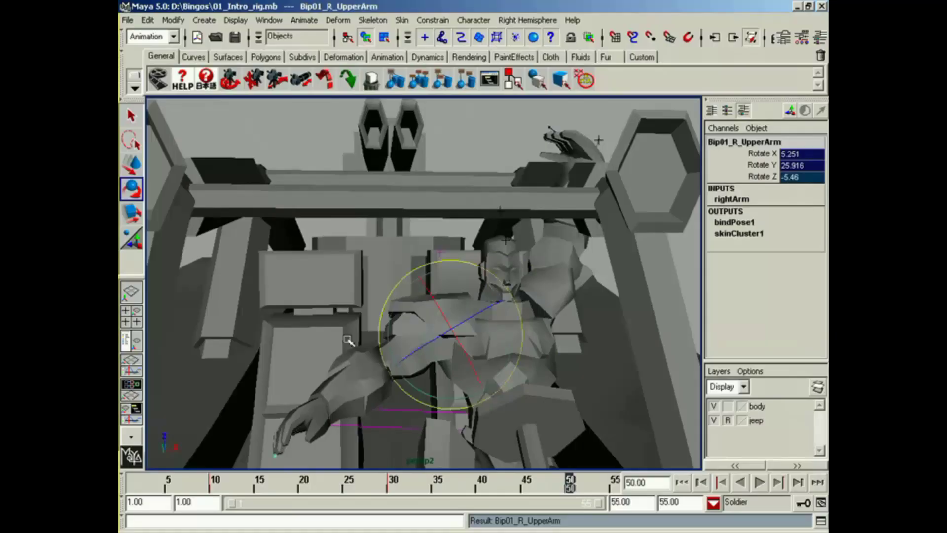
left_click_drag(434, 393, 443, 279)
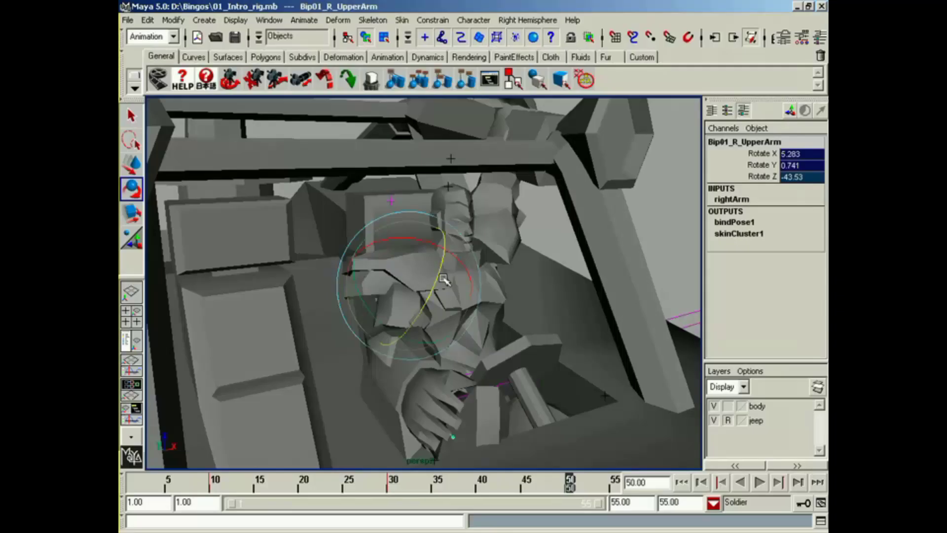
left_click_drag(538, 280, 318, 348, "alt")
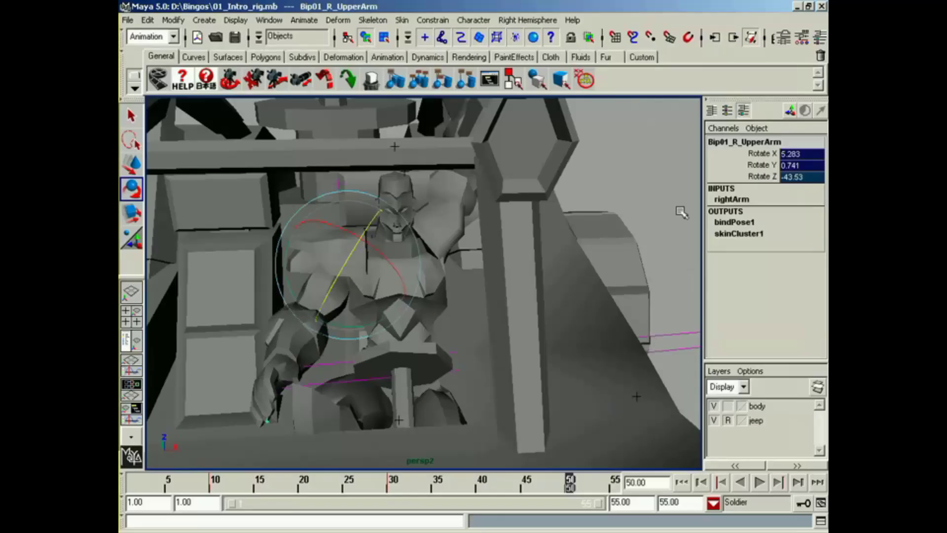
key("Down")
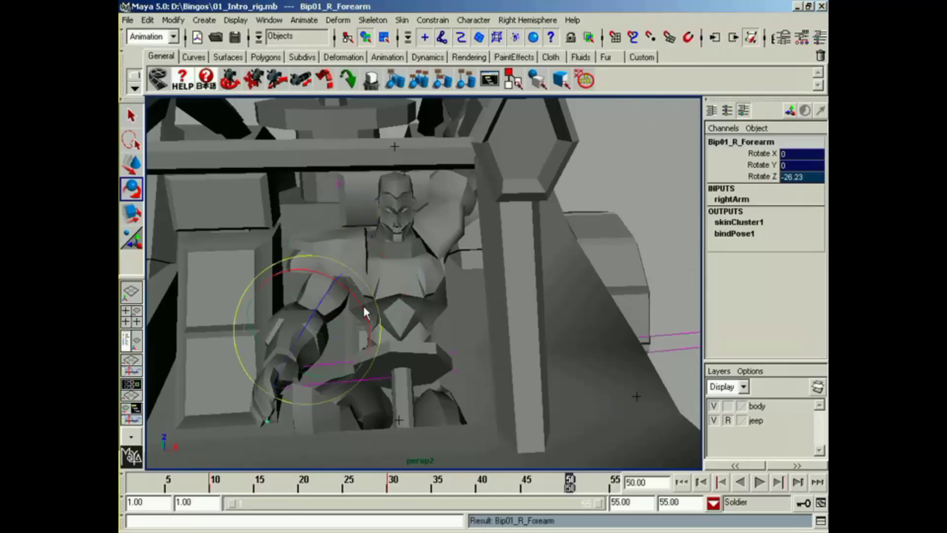
key("Up")
mouse_move(348, 321)
left_mouse_down()
mouse_move(346, 328)
mouse_move(342, 309)
left_mouse_up()
Bend the right forearm to about -55.8 in Rotate Z
key("Up")
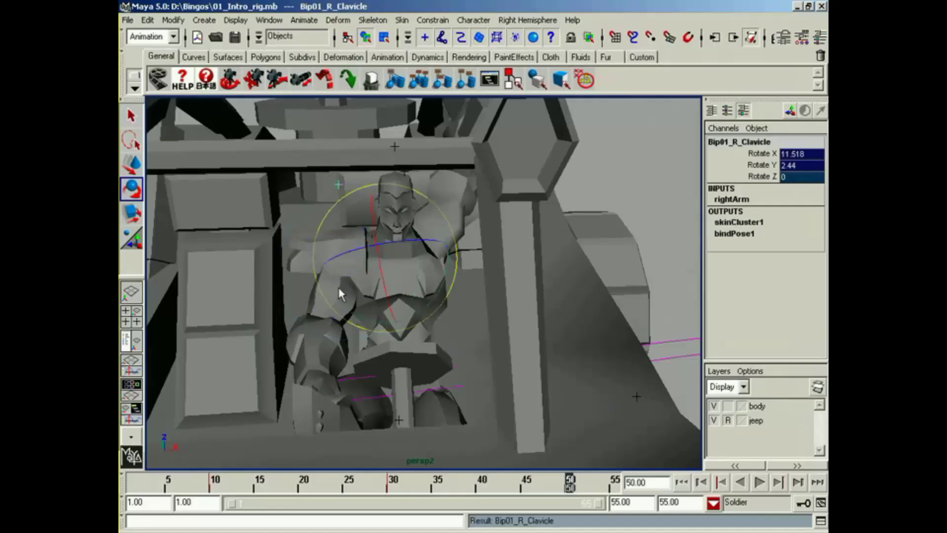
key("Down")
key("Down")
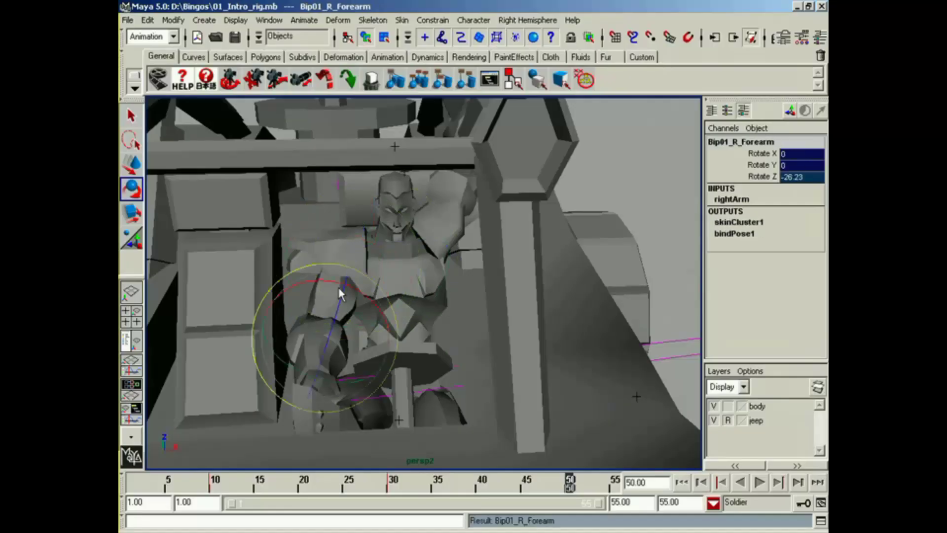
middle_click_drag(351, 323, 312, 320, "alt")
left_click_drag(312, 320, 381, 328, "alt")
right_click_drag(382, 328, 359, 333, "alt")
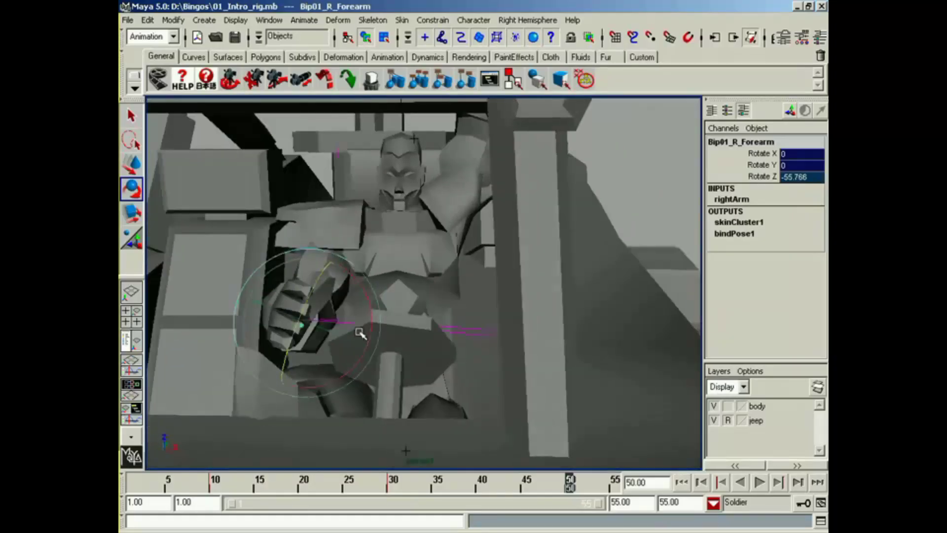
Bend the right forearm further to about -64 in Rotate Z and turn the upper arm to bring the hand onto the steering wheel
key("Up")
key("Up")
key("Down")
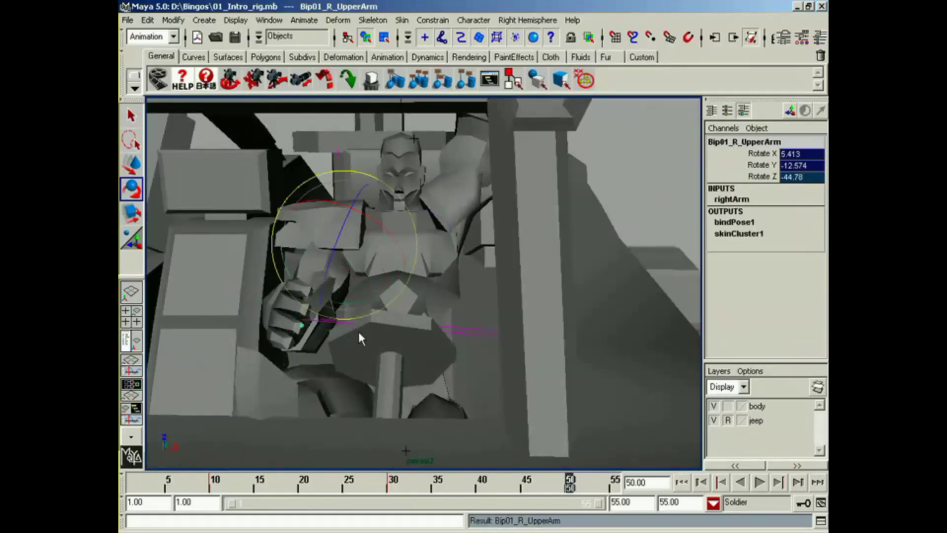
left_click_drag(359, 334, 323, 278, "alt")
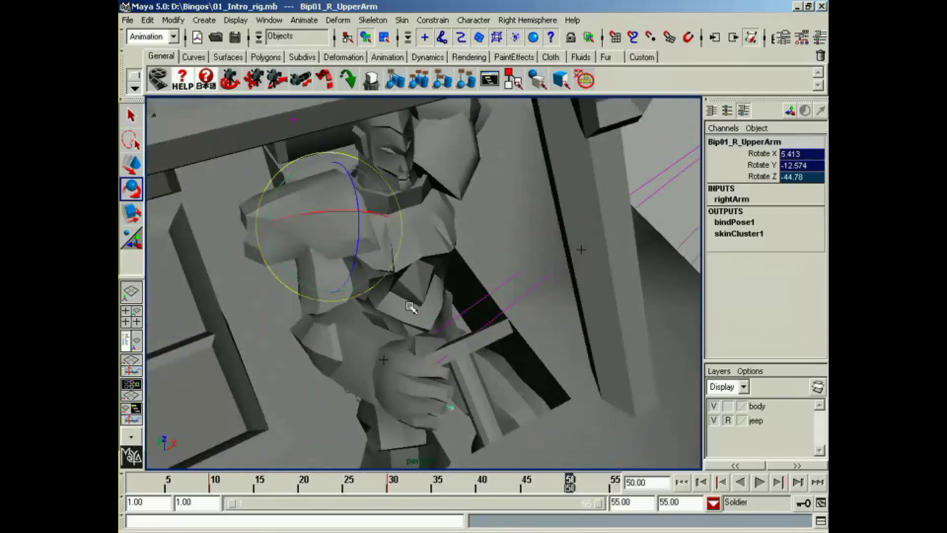
left_click_drag(410, 306, 417, 252, "alt")
key("Down")
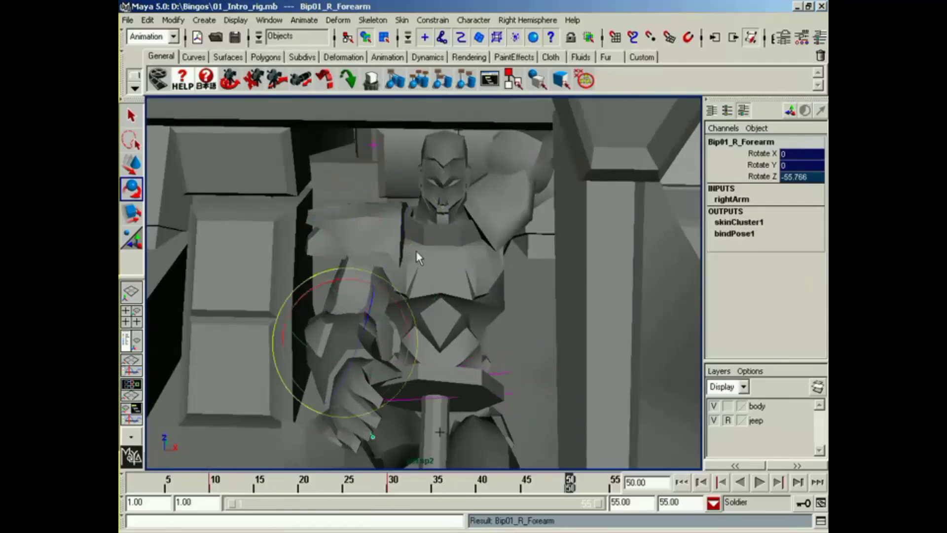
left_click_drag(366, 321, 363, 341)
mouse_move(363, 340)
left_mouse_down("alt")
mouse_move(338, 338)
mouse_move(377, 348)
left_mouse_up("alt")
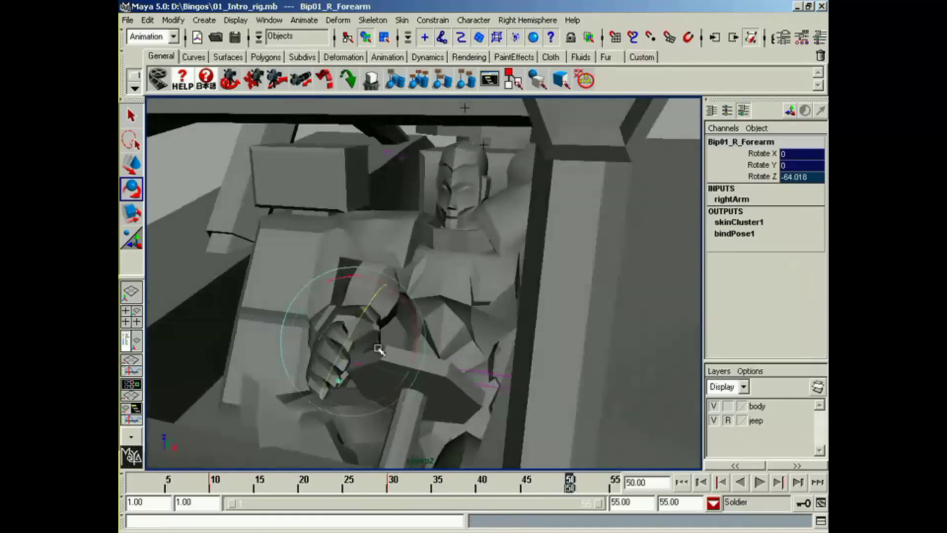
key("Up")
left_click_drag(398, 238, 419, 345)
Step the selection through the skeleton hierarchy, across the neck, head and both clavicles and up the spine to the root Bip01
key("Up")
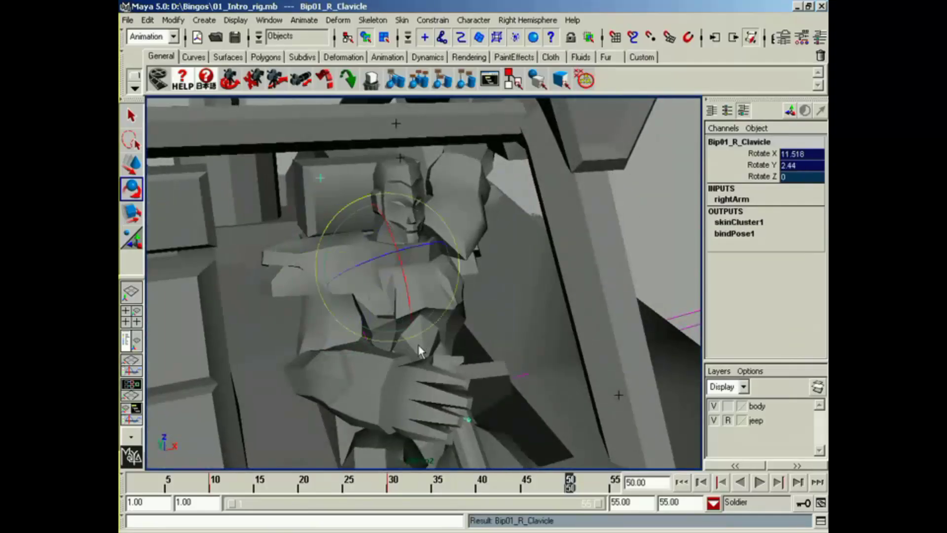
key("Up")
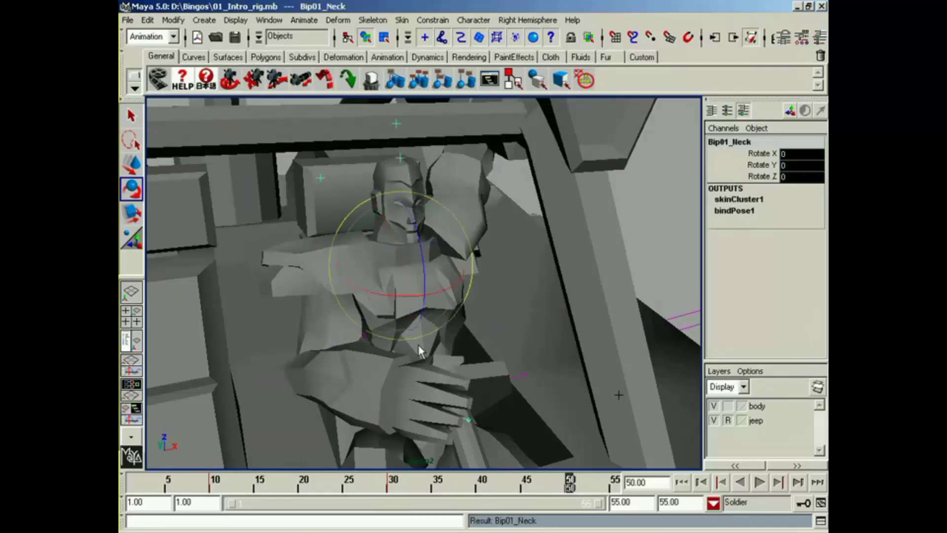
key("Down")
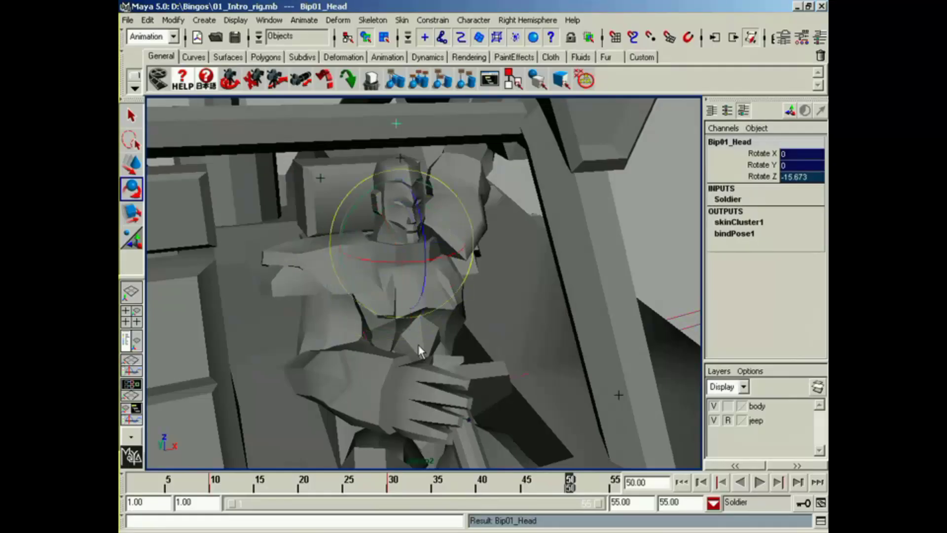
key("Right")
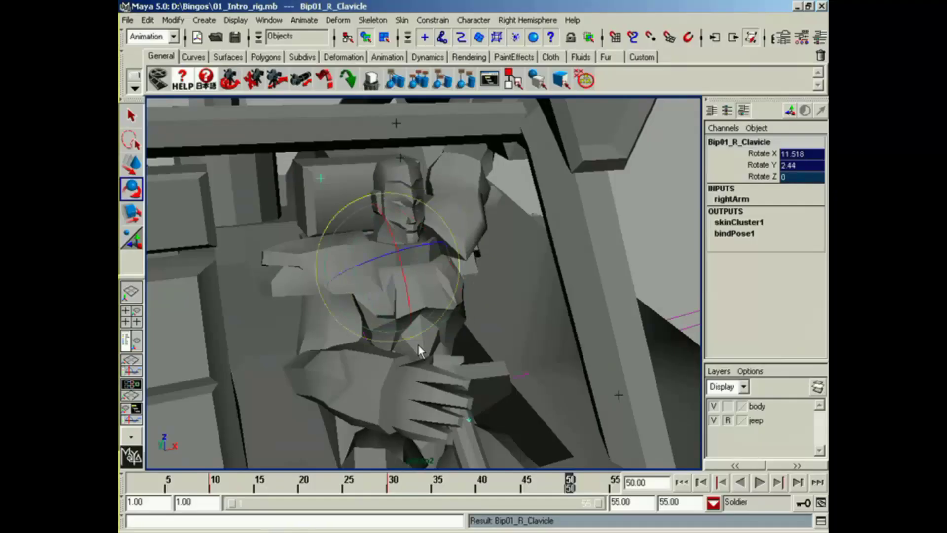
key("Left")
key("Right")
key("Left")
key("Right")
key("Right")
key("Right")
key("Right")
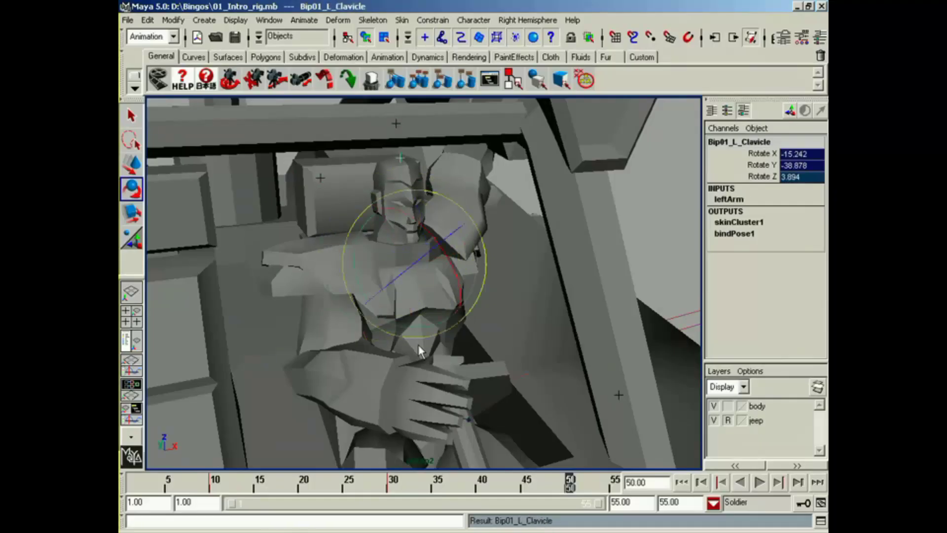
key("Right")
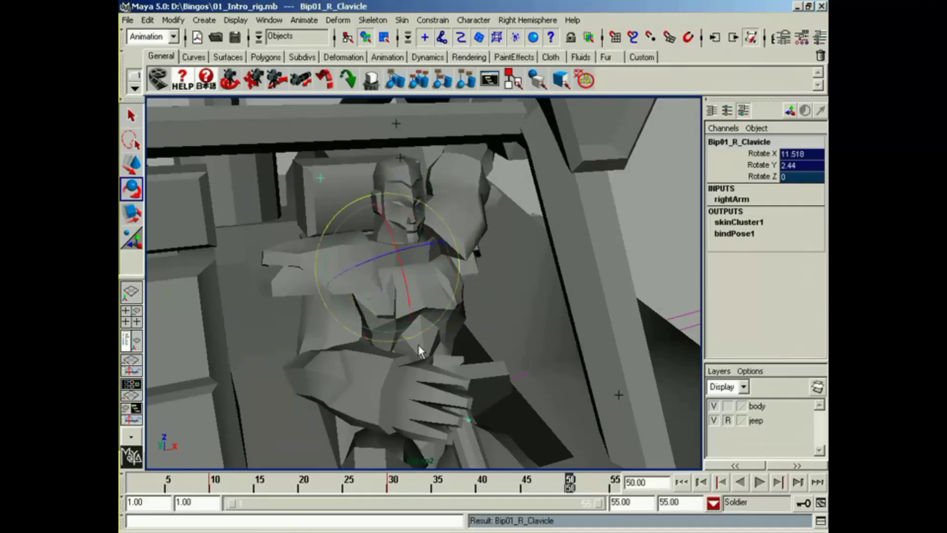
key("Right")
key("Left")
key("Left")
key("Up")
key("Up")
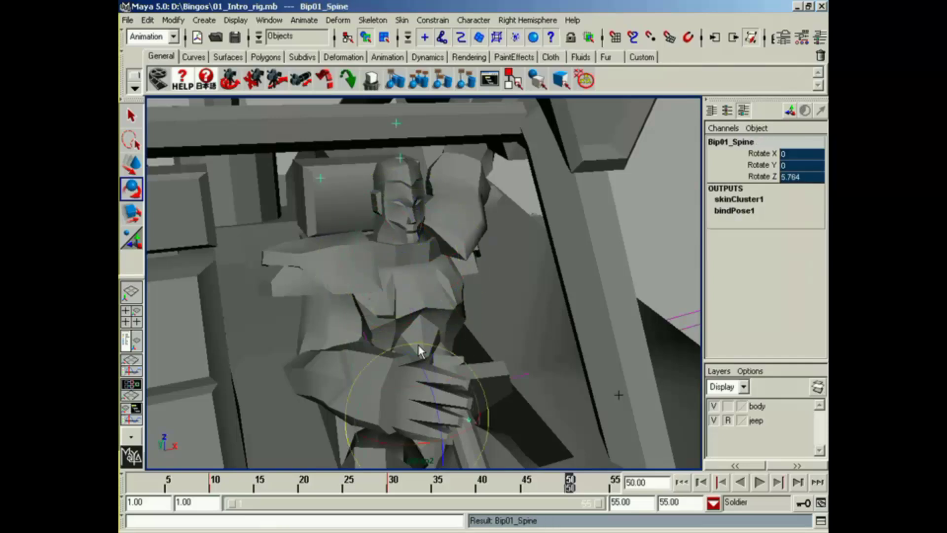
key("Up")
key("Up")
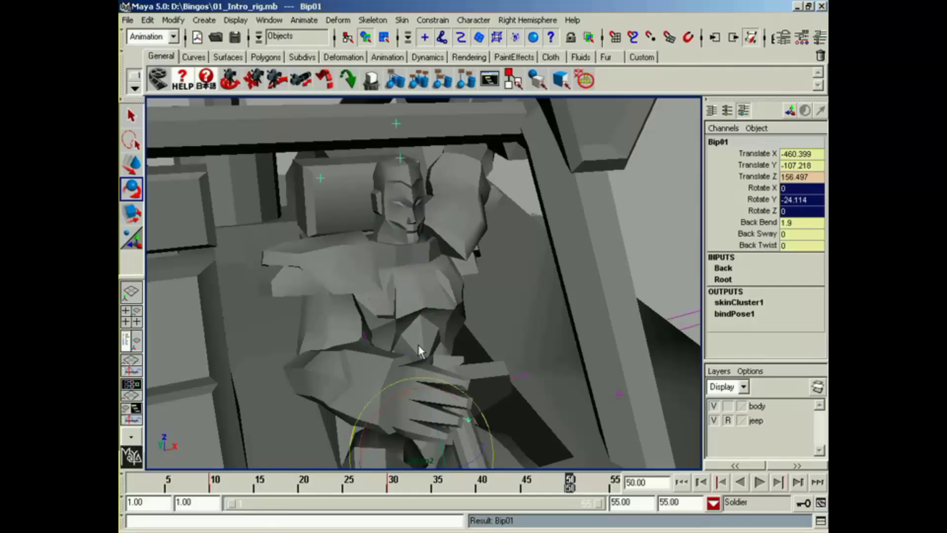
Reset the left clavicle's X, Y and Z rotations to 0 at frame 50
left_click_drag(420, 280, 407, 233, "alt")
middle_click_drag(407, 233, 405, 245, "alt")
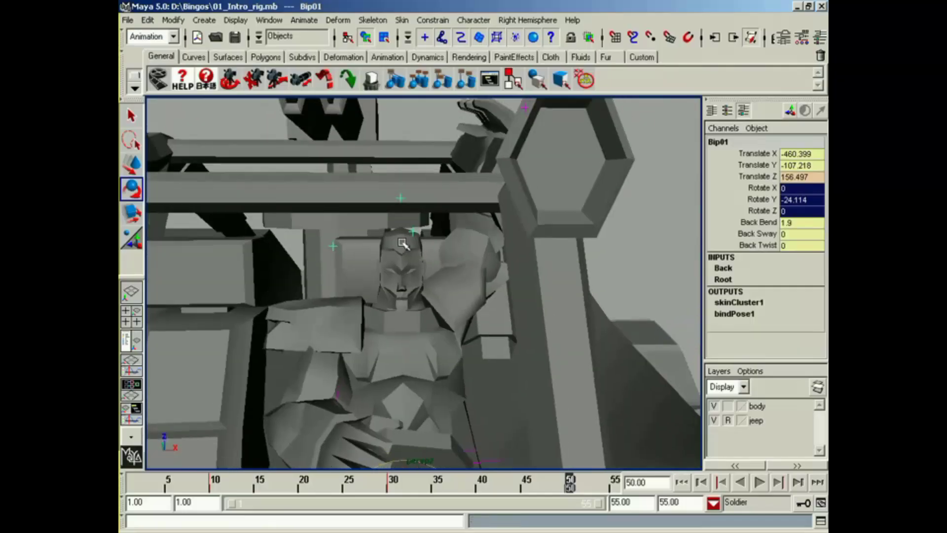
left_click(411, 231)
left_click(786, 177)
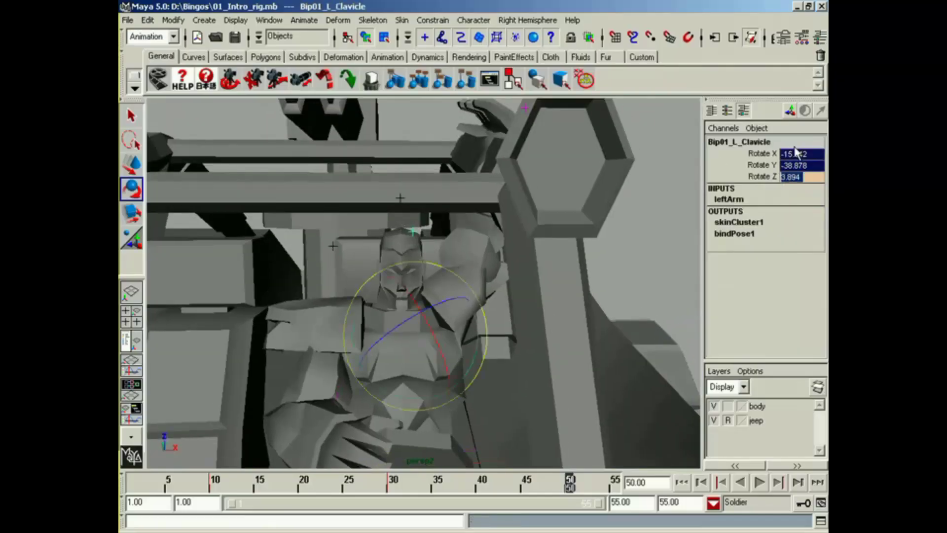
type("0")
key("Return")
Set the Switch attribute of the left hand control, lHand, to 0
left_click_drag(645, 200, 476, 150, "alt")
left_click(474, 148)
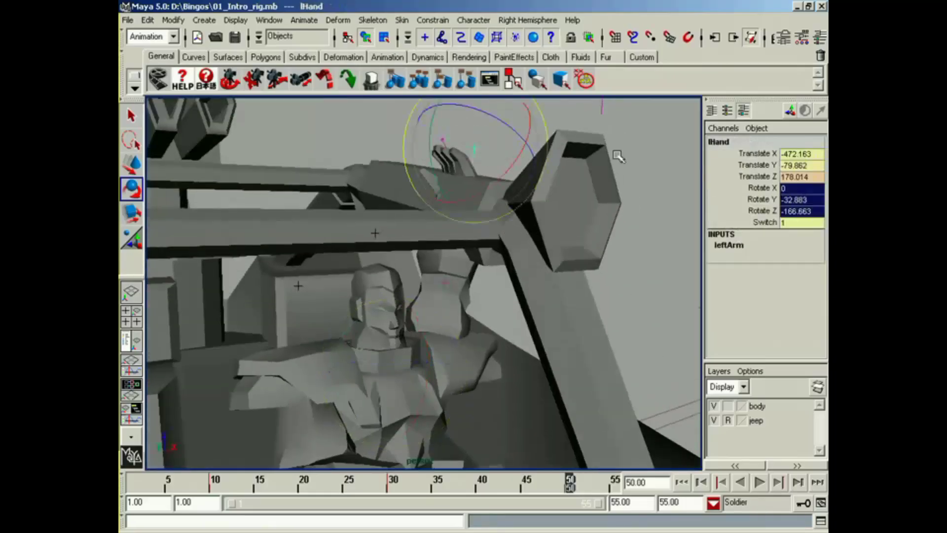
left_click(794, 222)
type("0")
key("Return")
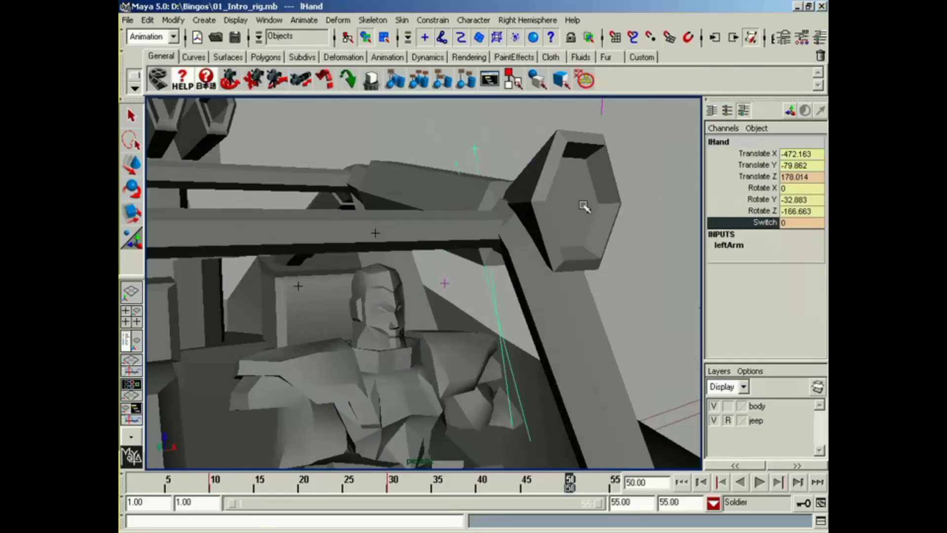
Rotate the left upper arm to about -32.3 in Rotate X
left_click_drag(585, 205, 430, 326, "alt")
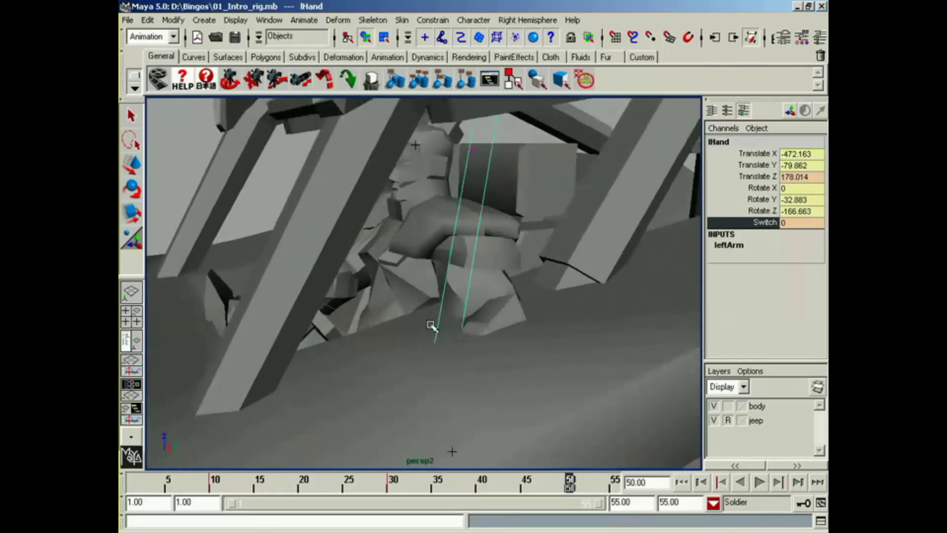
left_click_drag(427, 290, 436, 295, "alt")
left_click(462, 273)
key("e")
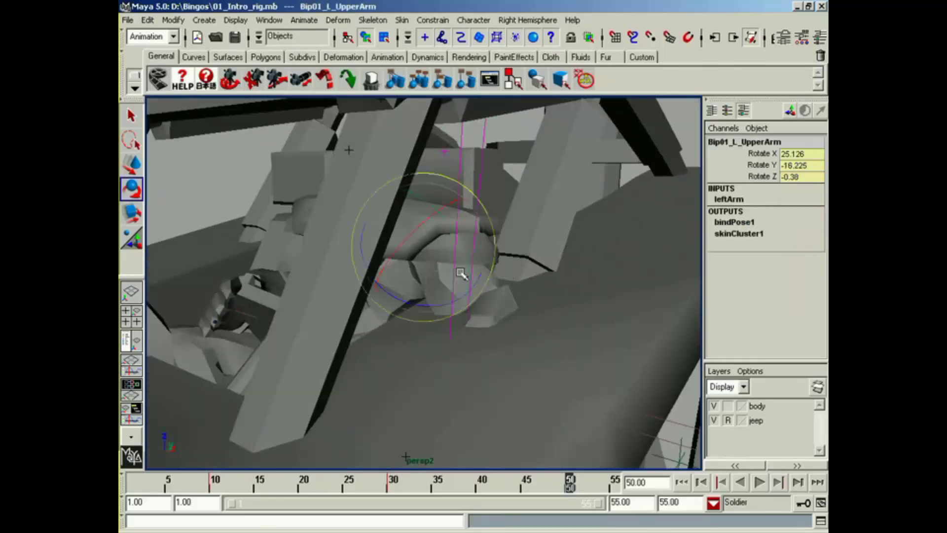
left_click_drag(416, 233, 416, 265)
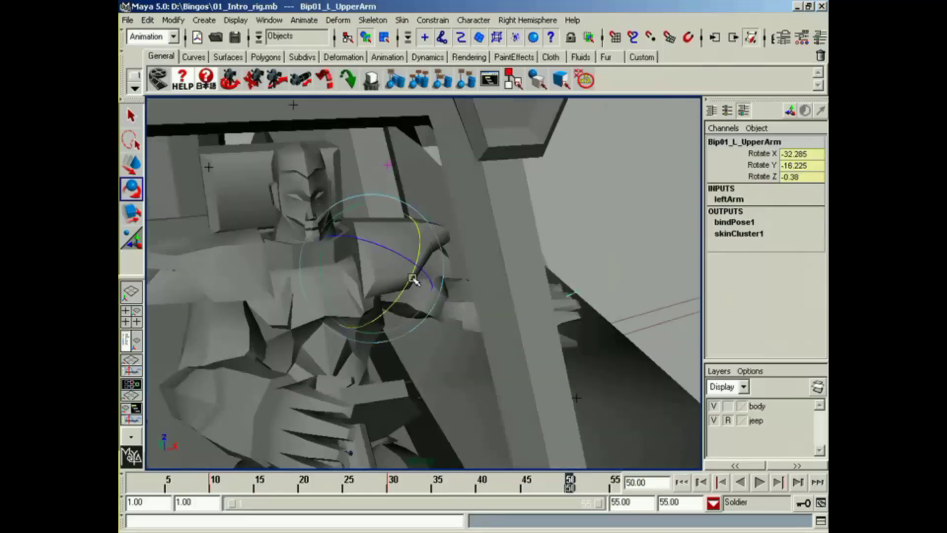
Rotate the left clavicle to about -13.1 in X, -2.6 in Y and -10.8 in Z
key("Up")
left_click_drag(348, 242, 314, 242)
left_click_drag(363, 267, 459, 213, "alt")
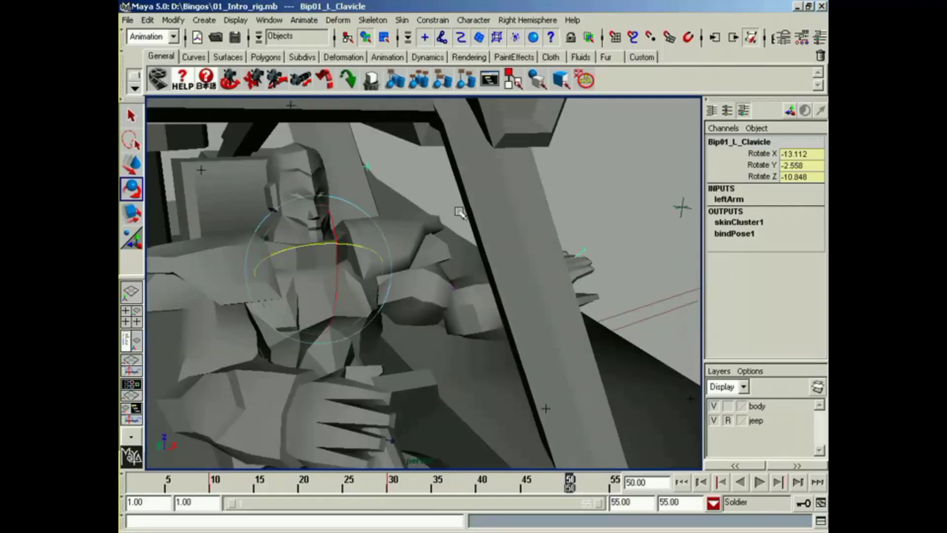
Rotate the left upper arm and adjust the forearm and hand to bring the soldier's left hand toward the steering wheel
key("Down")
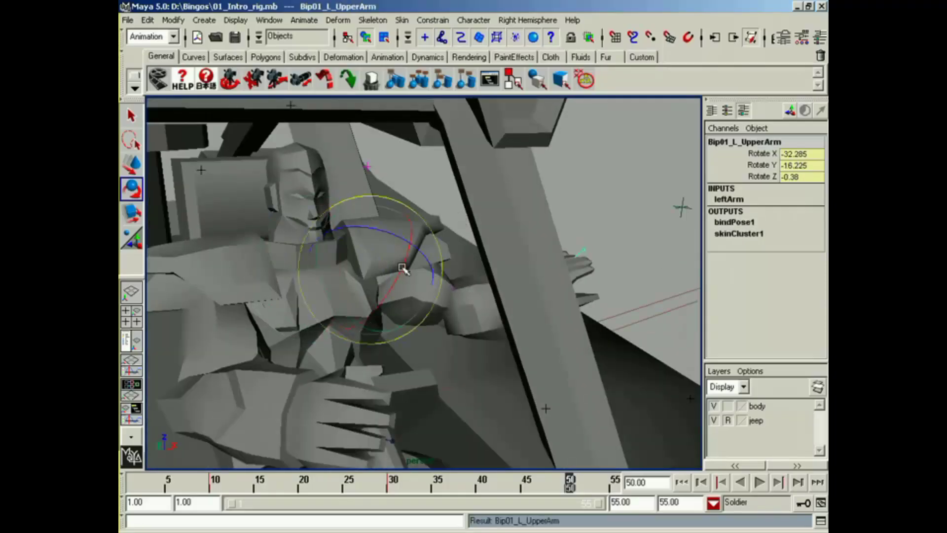
left_click_drag(395, 274, 482, 258)
key("Down")
left_click_drag(408, 295, 431, 353, "alt")
key("Down")
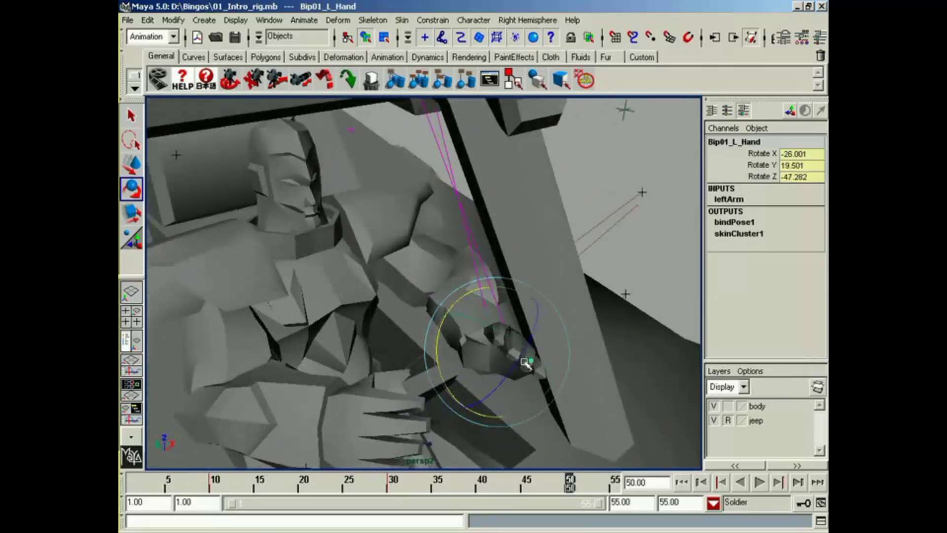
key("Up")
left_click_drag(525, 360, 406, 306, "alt")
key("Up")
key("Down")
key("Down")
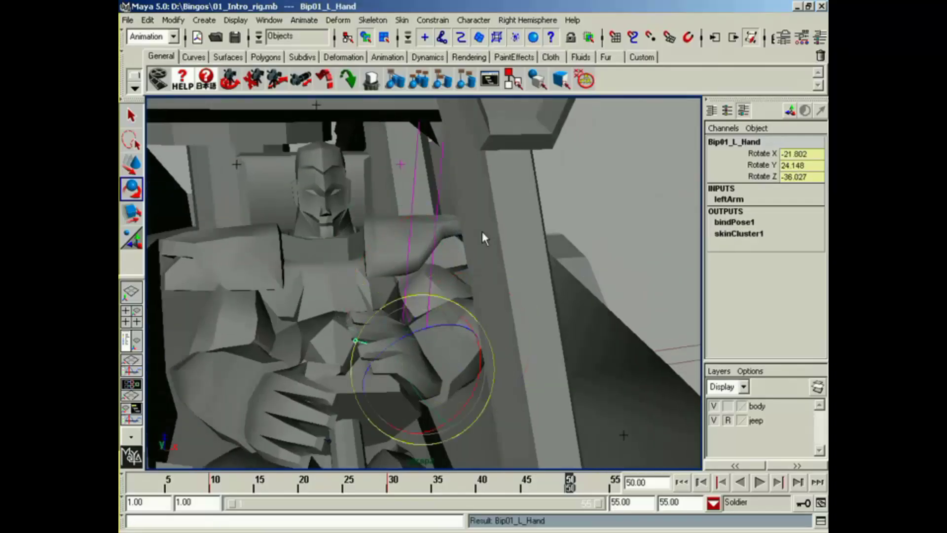
Rotate the left hand to about -28.2 in X, -21.5 in Y and -2.2 in Z at the steering wheel
left_click_drag(404, 373, 412, 324)
left_click_drag(482, 321, 464, 325)
mouse_move(456, 323)
left_mouse_down("alt")
mouse_move(484, 346)
mouse_move(456, 339)
left_mouse_up("alt")
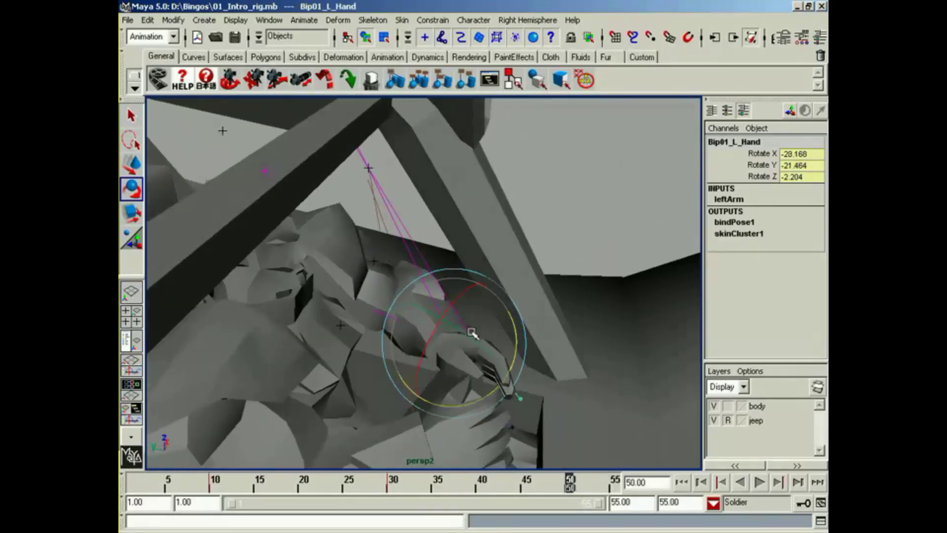
Adjust the left upper arm's rotation slightly and bend the left forearm to about -78.9 in Rotate Z
key("Up")
key("Up")
left_click_drag(283, 295, 290, 295)
key("Up")
key("Down")
key("Down")
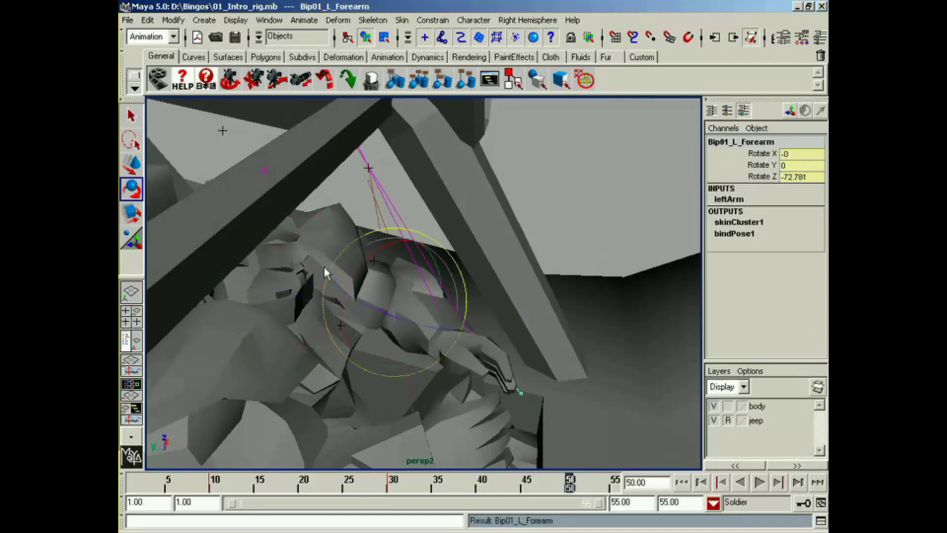
left_click_drag(403, 316, 392, 315)
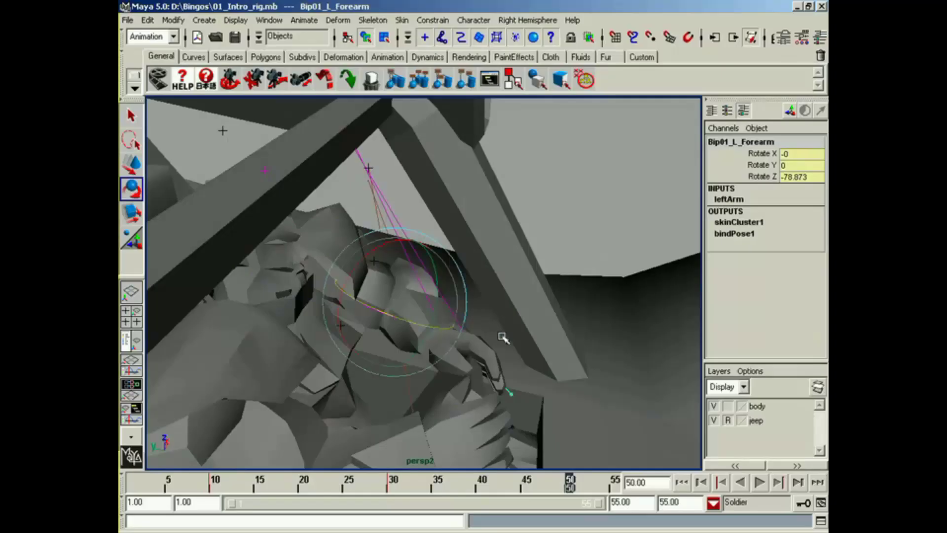
Find the right thigh in wireframe and rotate it to about 14.5 in X, -13.1 in Y and 70.7 in Z
left_click_drag(502, 336, 415, 340, "alt")
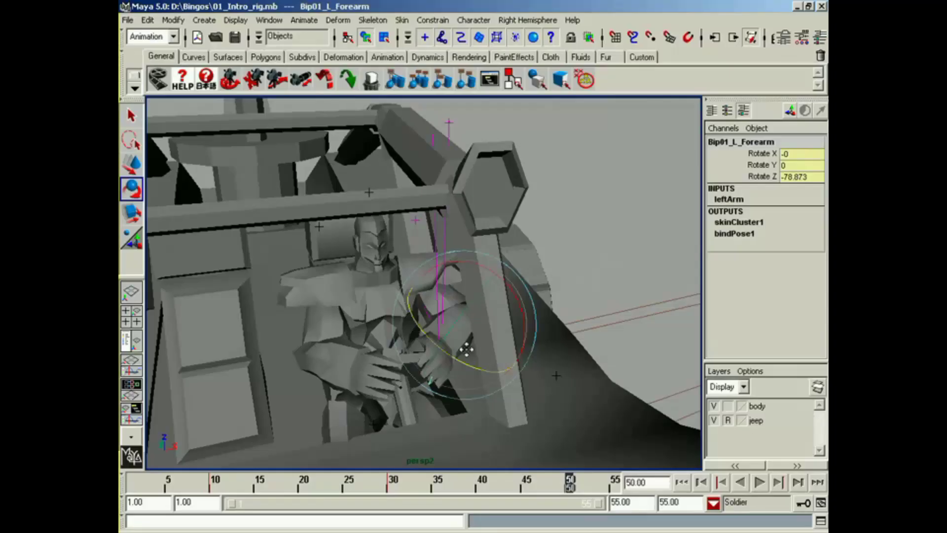
left_click_drag(466, 349, 429, 371, "alt")
key("4")
left_click(417, 340)
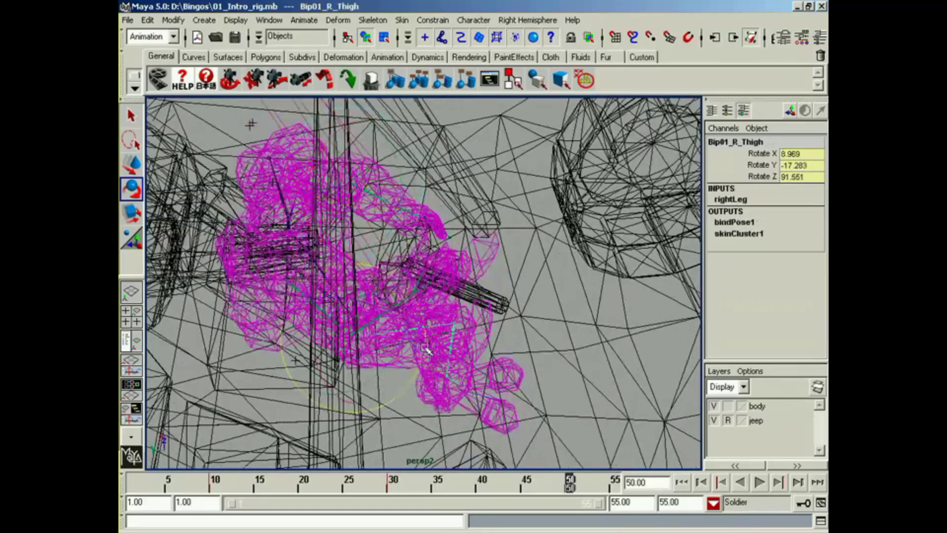
middle_click_drag(417, 342, 355, 313, "alt")
mouse_move(355, 312)
left_mouse_down("alt")
mouse_move(311, 222)
mouse_move(330, 224)
mouse_move(374, 292)
mouse_move(448, 290)
mouse_move(499, 304)
left_mouse_up("alt")
key("5")
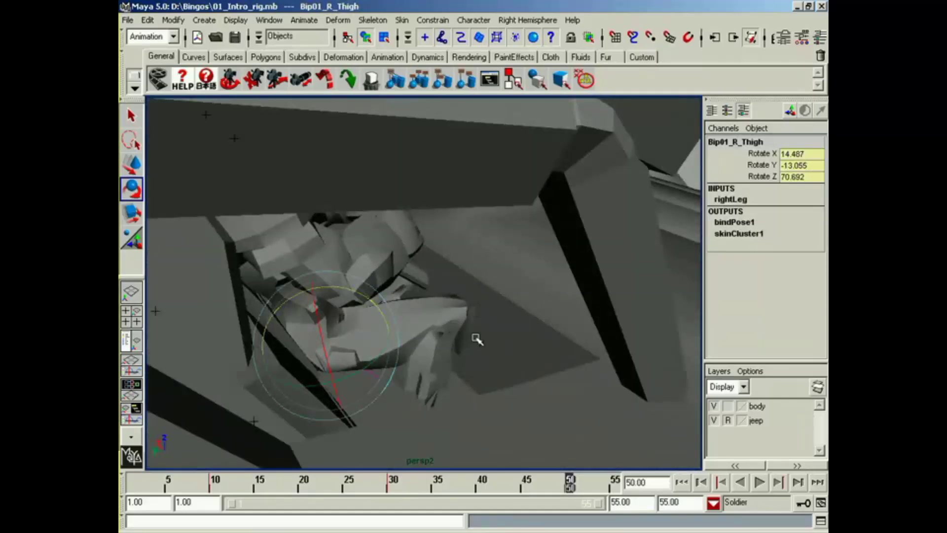
Straighten the right calf to about -23.5 in Rotate Z and rotate the right thigh to about 14.1, -0.3 and 74.0
key("Down")
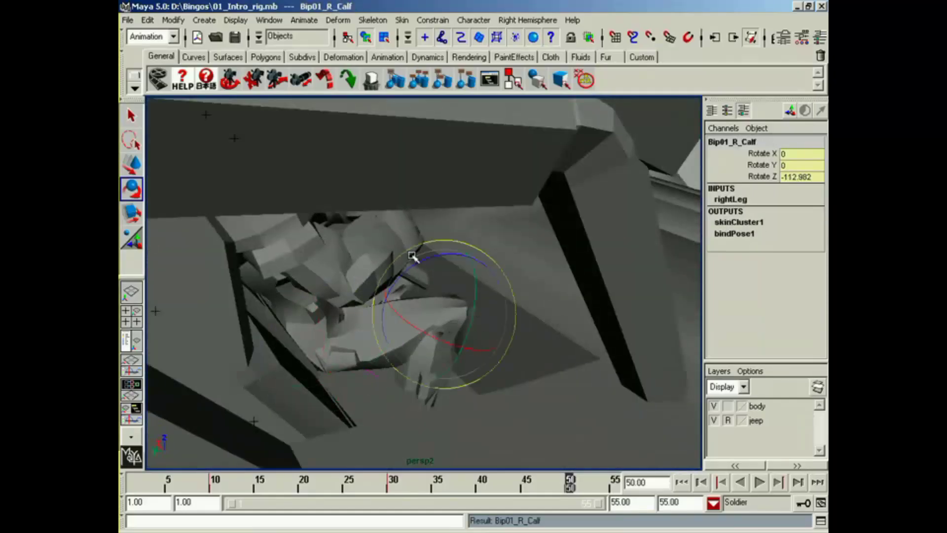
left_click_drag(412, 255, 360, 328)
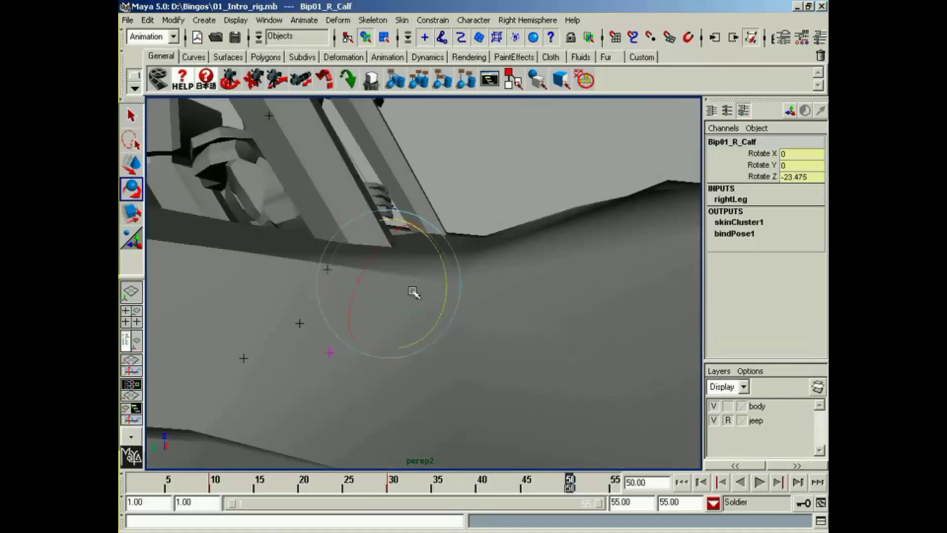
left_click_drag(413, 292, 425, 259, "alt")
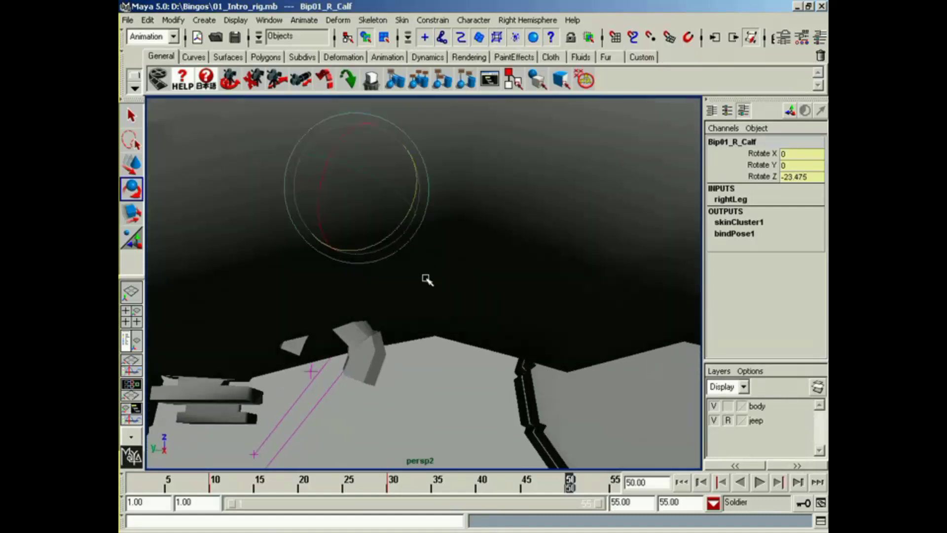
left_click_drag(423, 361, 412, 312, "alt")
key("Up")
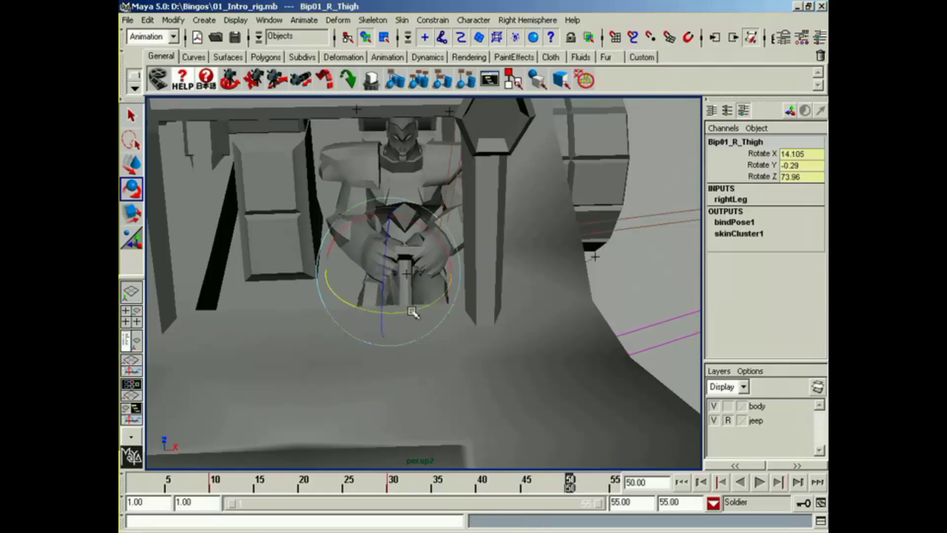
Straighten the left calf to about 3.0 in Rotate X, 5.3 in Y and -20.9 in Z
key("Left")
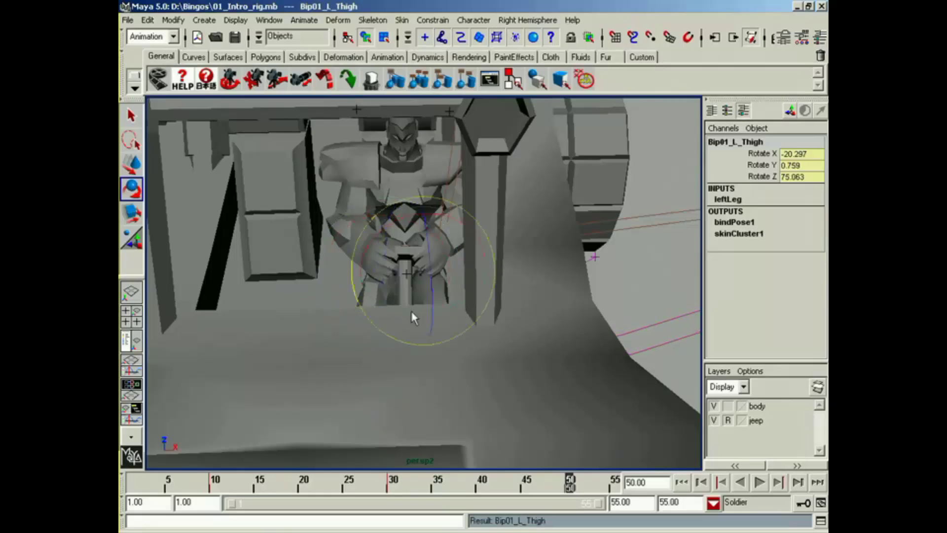
left_click_drag(431, 279, 520, 262, "alt")
key("4")
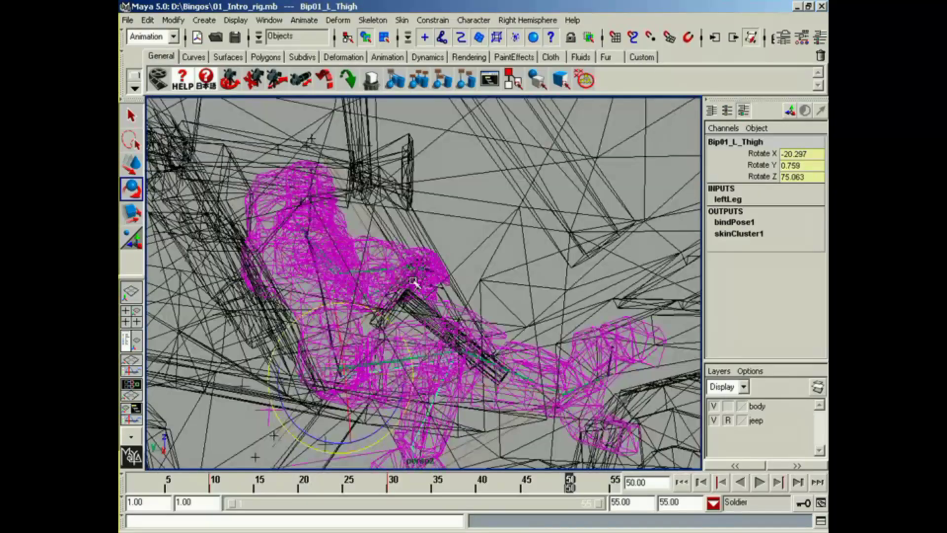
left_click_drag(414, 281, 420, 326, "alt")
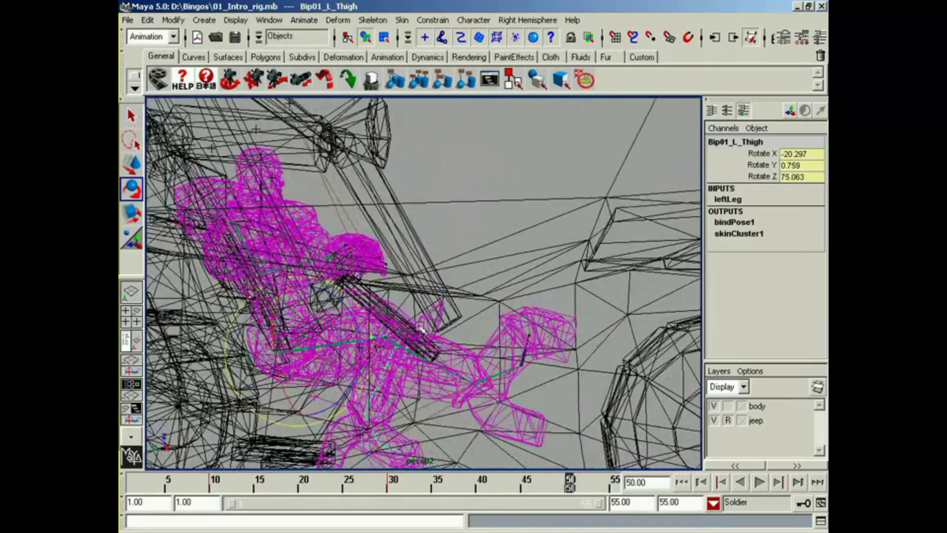
left_click(421, 331)
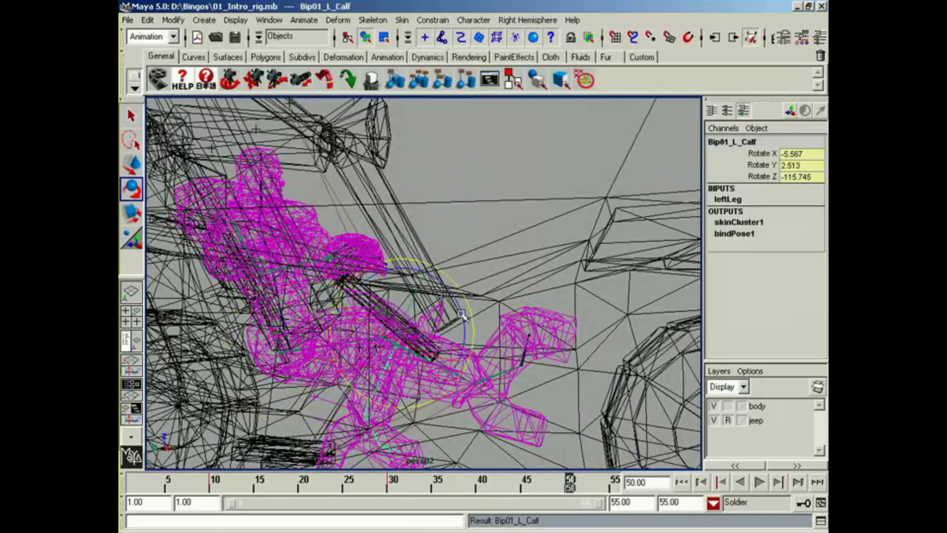
mouse_move(462, 314)
left_mouse_down()
mouse_move(471, 295)
mouse_move(442, 194)
mouse_move(512, 328)
mouse_move(427, 372)
mouse_move(511, 325)
mouse_move(501, 338)
mouse_move(462, 337)
mouse_move(507, 317)
mouse_move(433, 332)
mouse_move(461, 334)
mouse_move(424, 353)
mouse_move(433, 349)
left_mouse_up()
key("5")
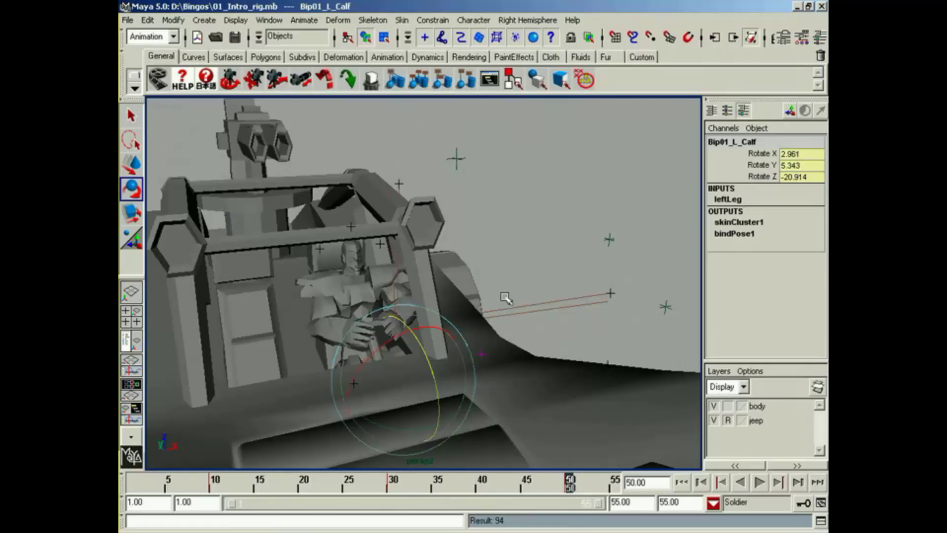
Review the soldier's vault from frame 1 through the poses at frames 10 and 30, viewing them around the jeep
mouse_move(506, 298)
left_mouse_down("alt")
mouse_move(539, 300)
mouse_move(450, 268)
mouse_move(479, 275)
mouse_move(471, 309)
mouse_move(468, 277)
mouse_move(465, 289)
mouse_move(476, 291)
left_mouse_up("alt")
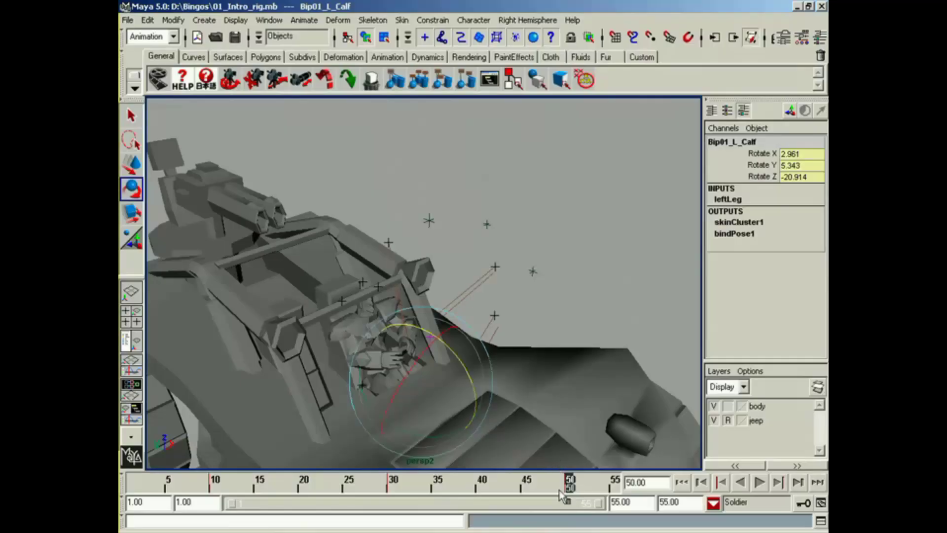
left_click_drag(570, 488, 135, 485)
left_click_drag(340, 361, 382, 333, "alt")
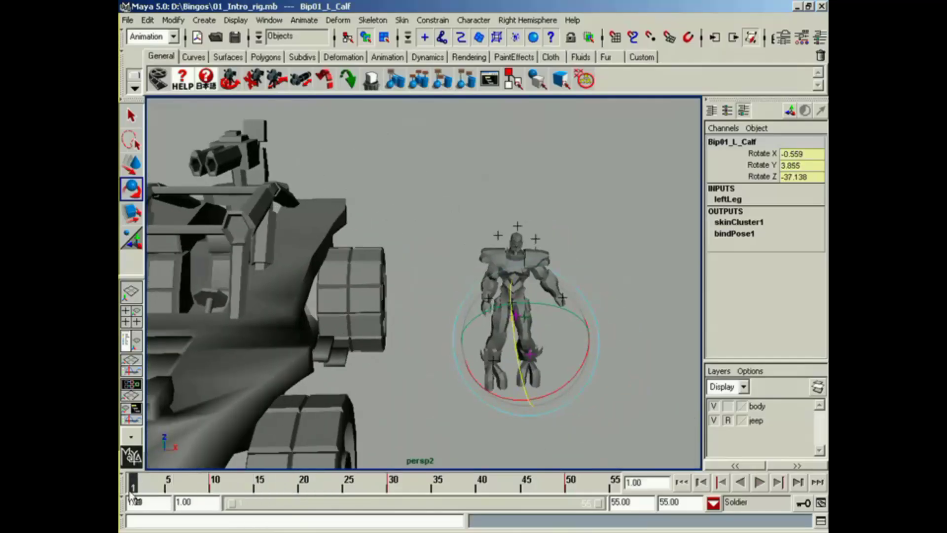
key("alt+v")
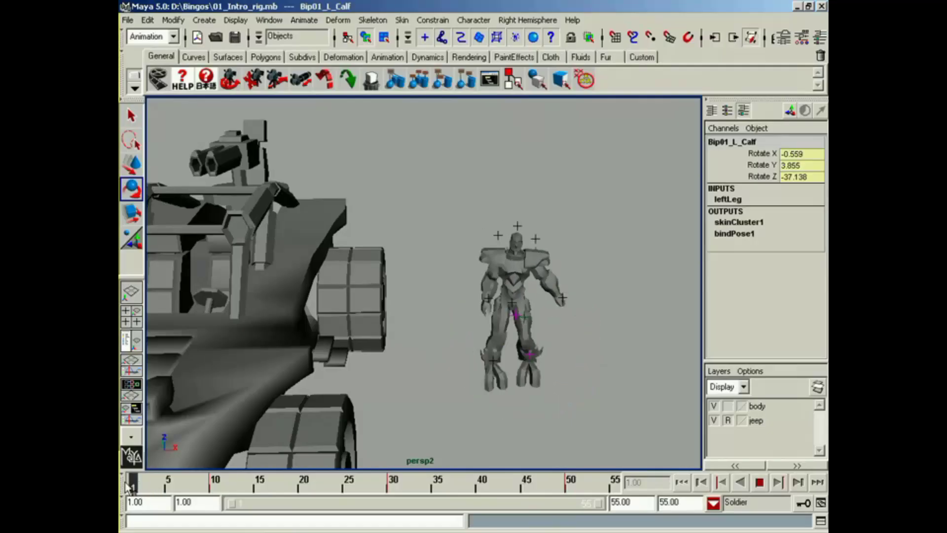
left_click_drag(129, 487, 215, 486)
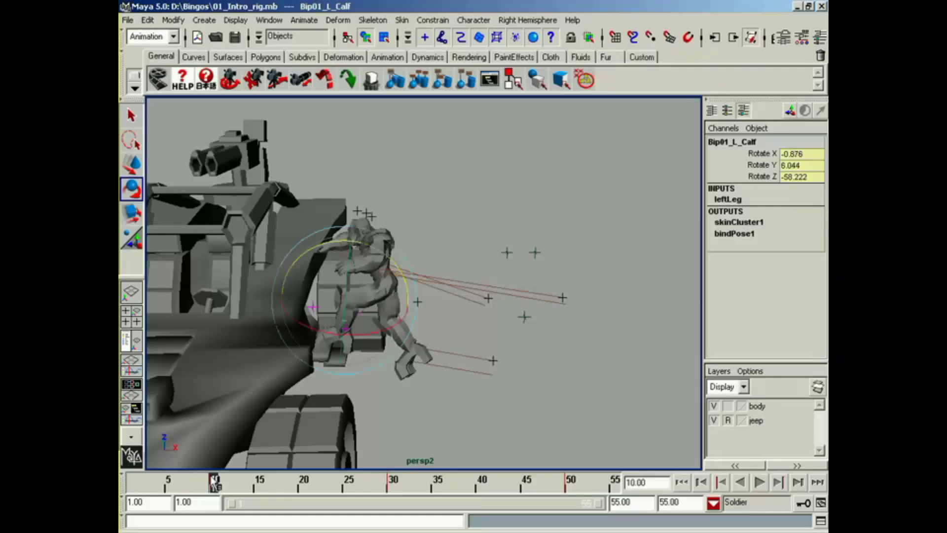
middle_click_drag(273, 368, 287, 401, "alt")
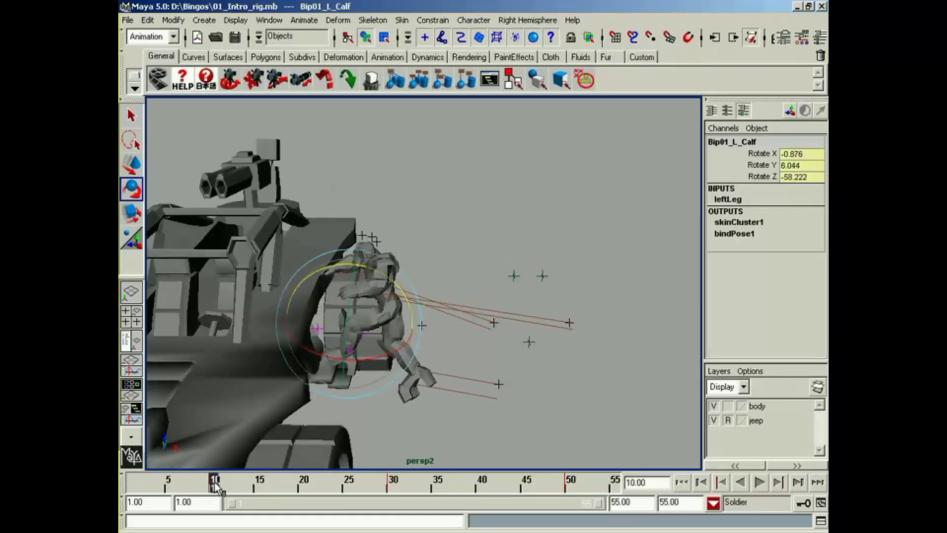
left_click_drag(262, 316, 288, 404, "alt")
left_click_drag(217, 482, 392, 486)
middle_click_drag(236, 268, 250, 276, "alt")
left_click_drag(250, 276, 371, 330, "alt")
mouse_move(393, 486)
left_mouse_down()
mouse_move(567, 487)
mouse_move(210, 488)
mouse_move(427, 484)
mouse_move(220, 487)
mouse_move(401, 486)
mouse_move(392, 486)
left_mouse_up()
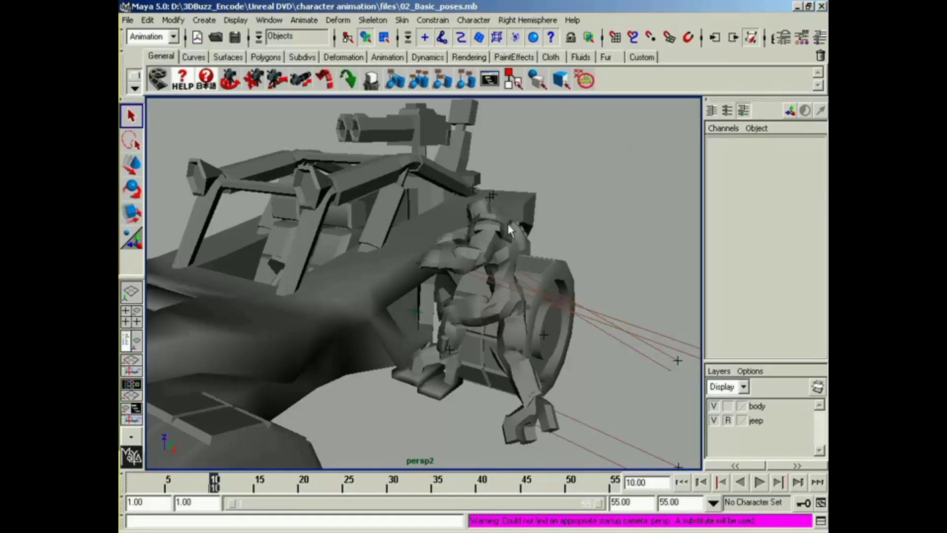
Examine the key poses at frames 10, 30 and 50 in 02_Basic_poses.mb from several angles
left_click_drag(462, 238, 472, 345, "alt")
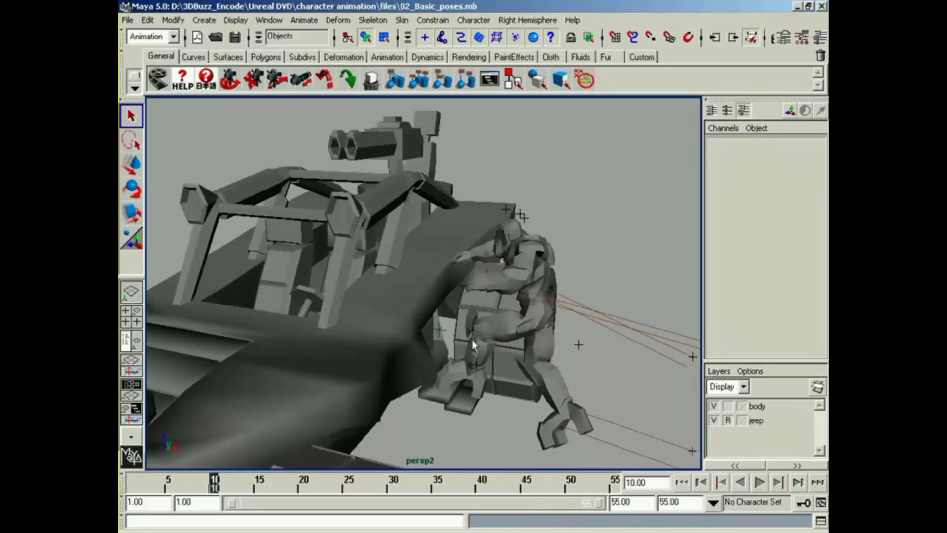
middle_click_drag(395, 185, 531, 200, "alt")
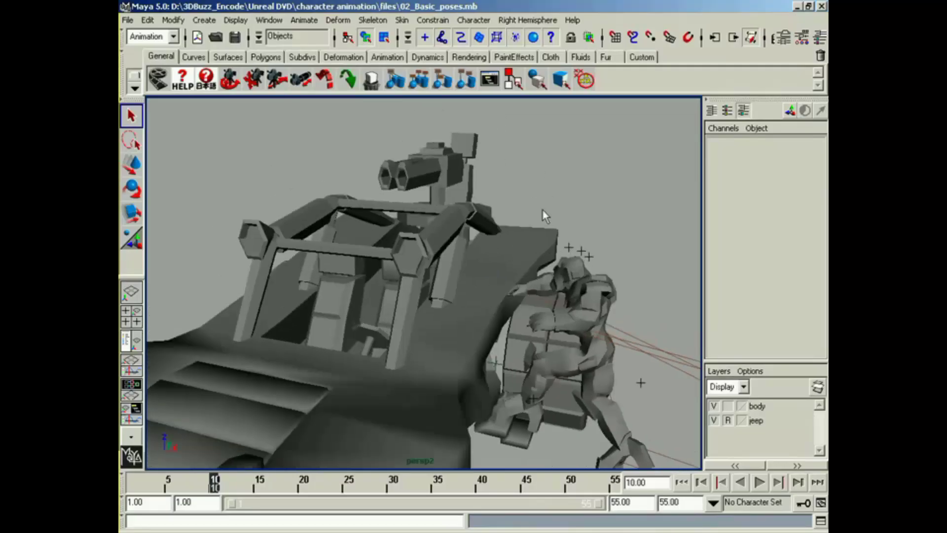
left_click_drag(383, 256, 413, 264, "alt")
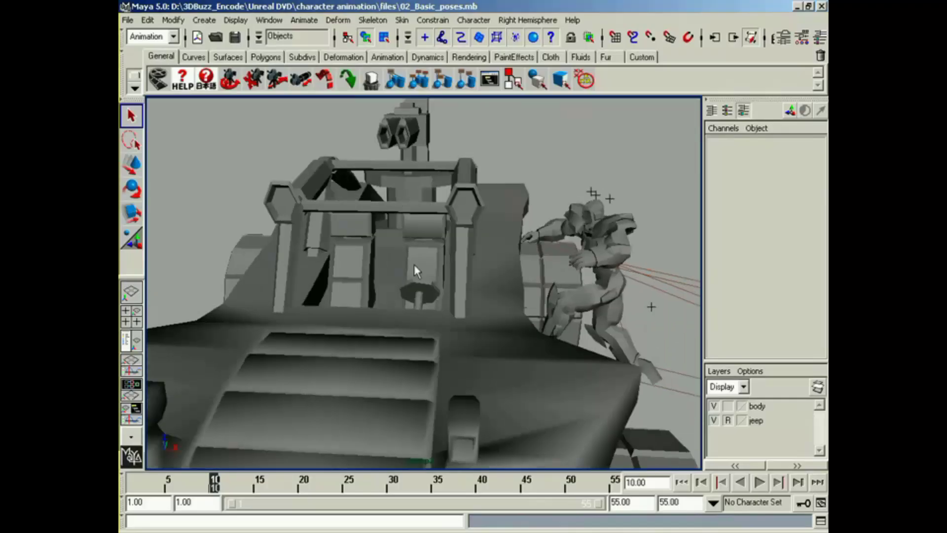
left_click_drag(464, 235, 465, 256, "alt")
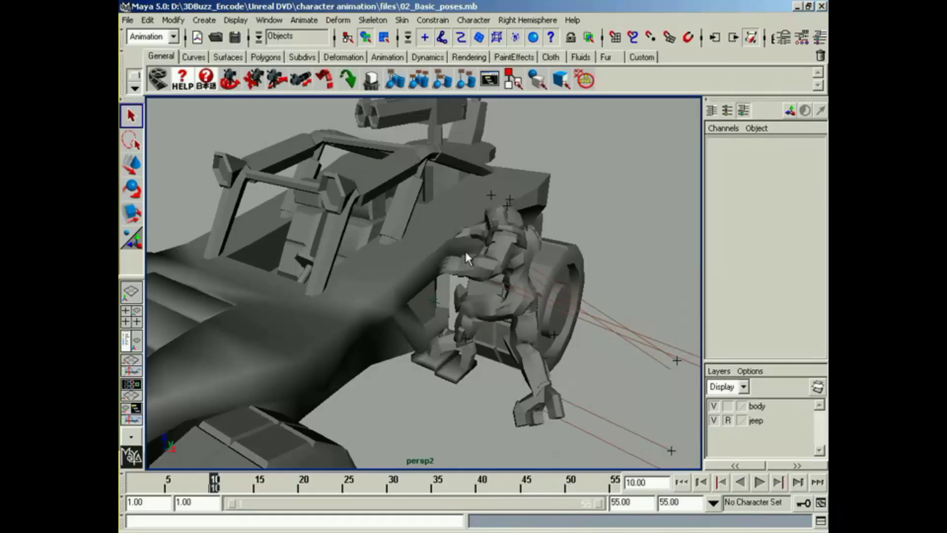
left_click_drag(466, 250, 432, 258, "alt")
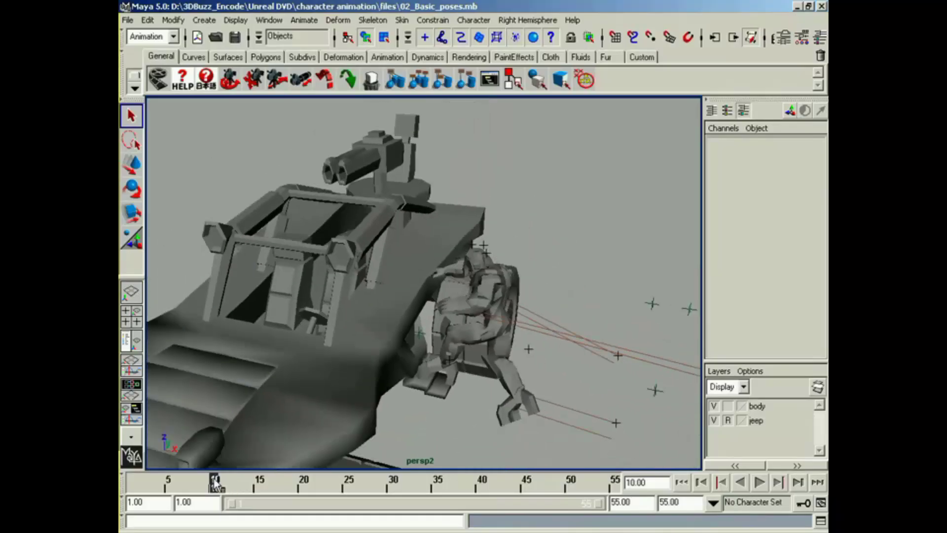
mouse_move(217, 482)
left_mouse_down()
mouse_move(202, 481)
mouse_move(401, 487)
mouse_move(395, 490)
left_mouse_up()
left_click_drag(306, 291, 434, 345, "alt")
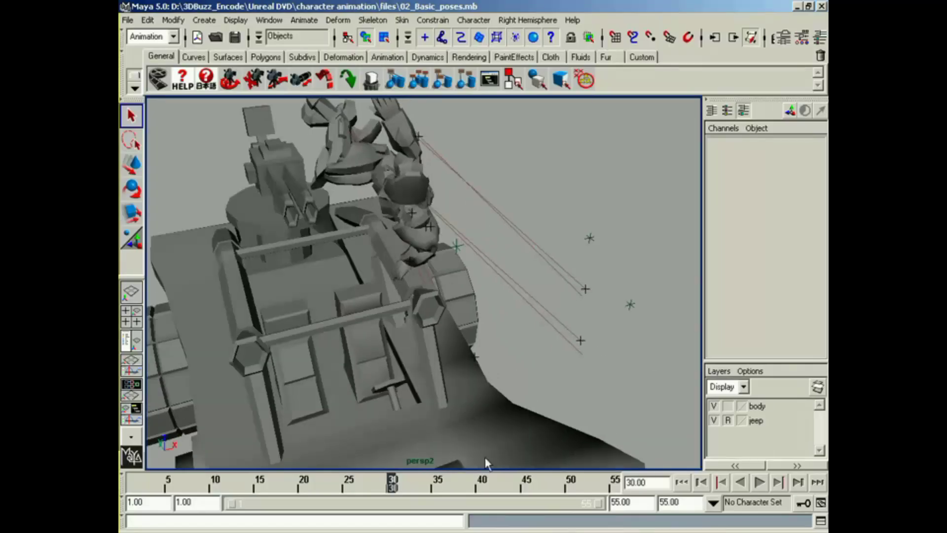
left_click_drag(402, 485, 570, 486)
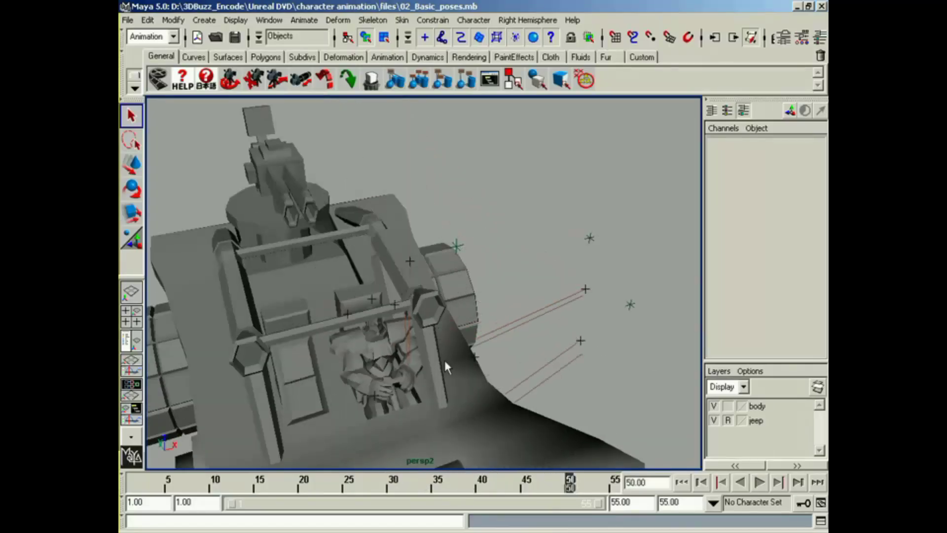
left_click_drag(501, 363, 455, 332, "alt")
Go to frame 15 and select the soldier's root control Bip01 for moving
left_click_drag(352, 488, 259, 487)
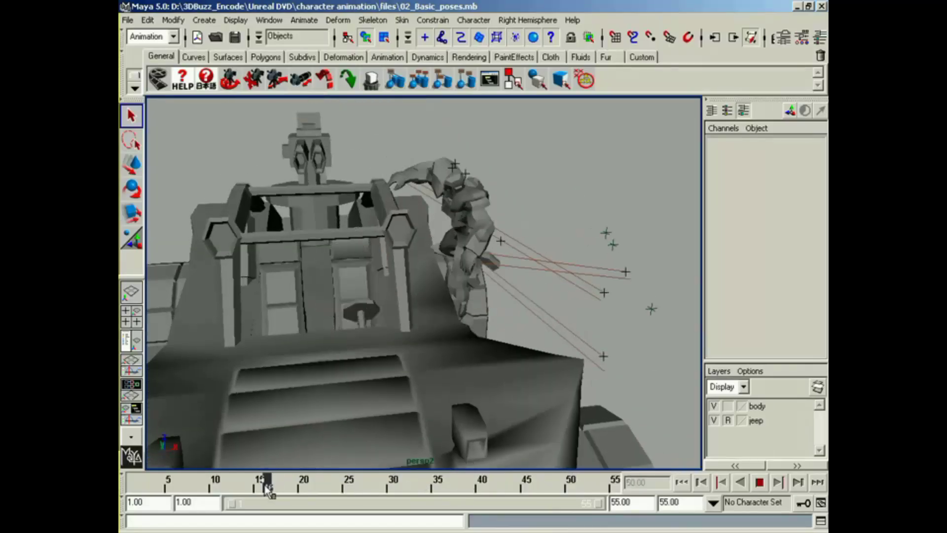
left_click_drag(374, 381, 414, 302, "alt")
middle_click_drag(414, 302, 478, 325, "alt")
left_click_drag(477, 326, 470, 299, "alt")
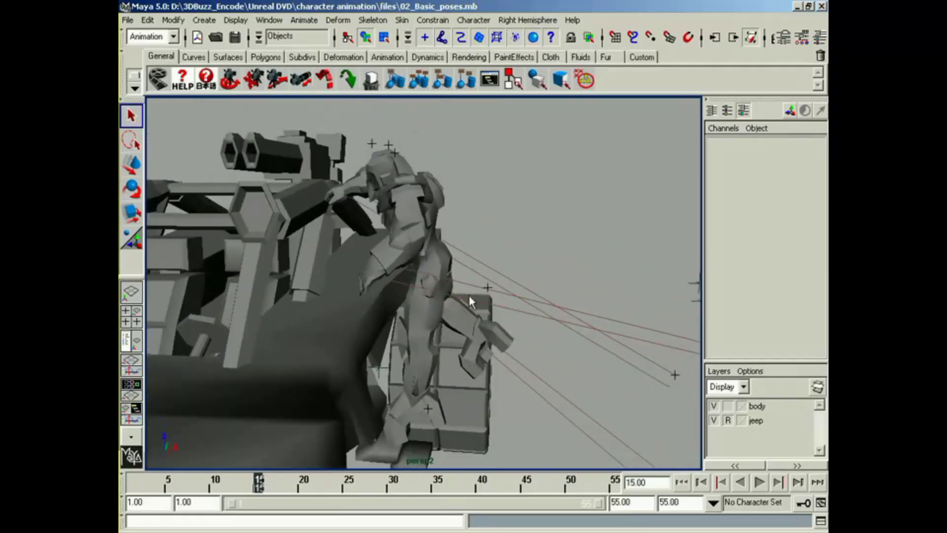
left_click(490, 295)
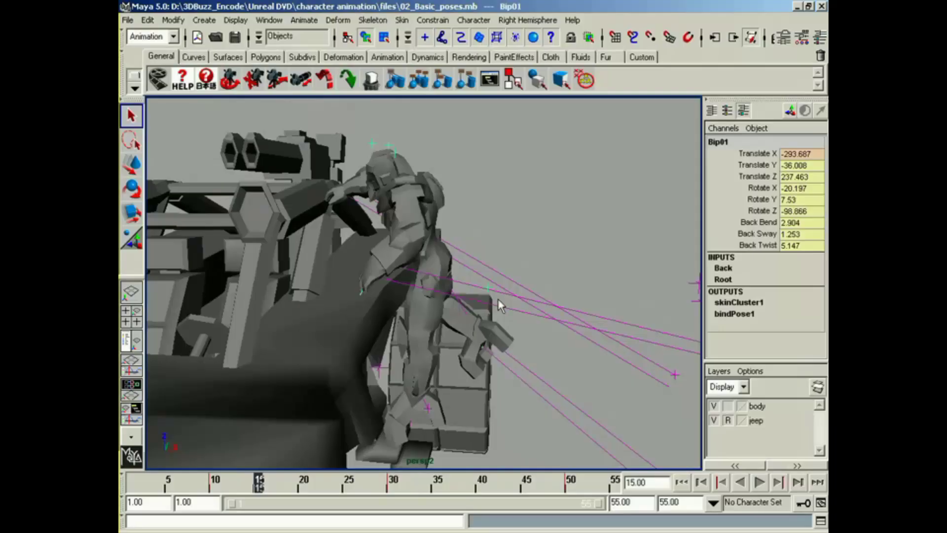
key("w")
left_click_drag(498, 301, 440, 292, "alt")
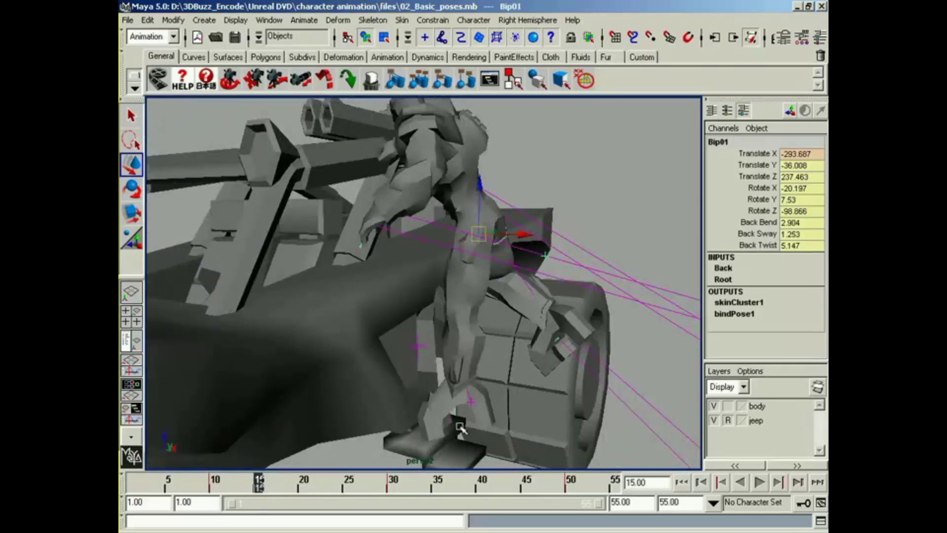
Make Soldier the active character set
left_click_drag(464, 318, 455, 294, "alt")
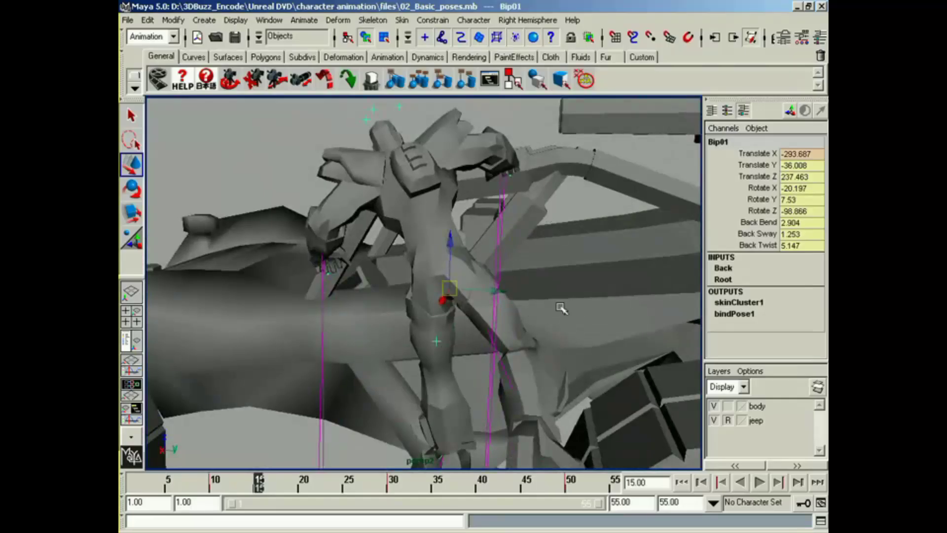
left_click_drag(337, 253, 415, 224, "alt")
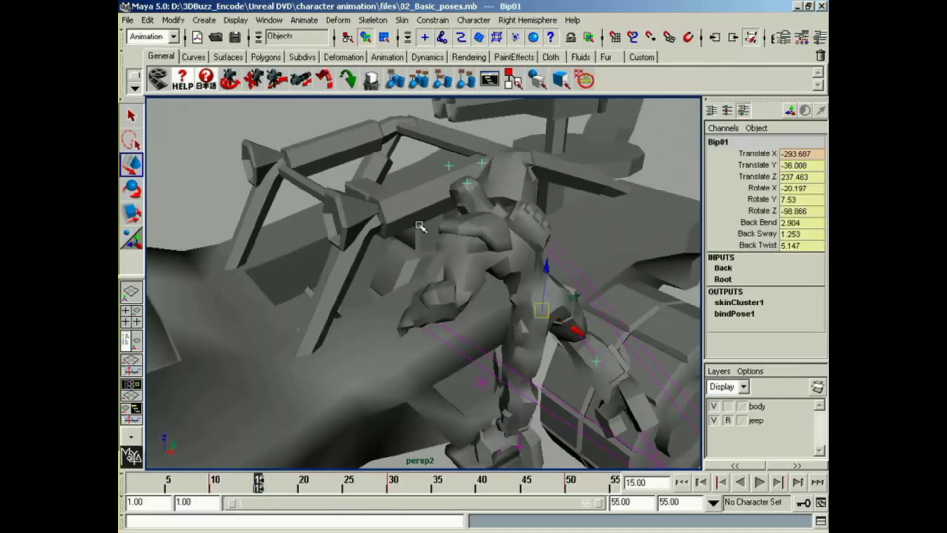
left_click_drag(526, 310, 484, 248, "alt")
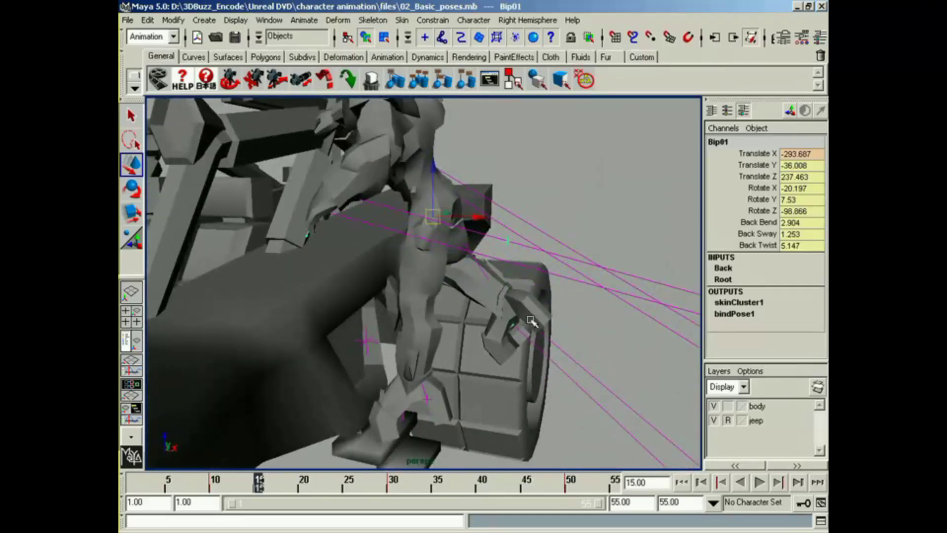
left_click(713, 504)
mouse_move(721, 484)
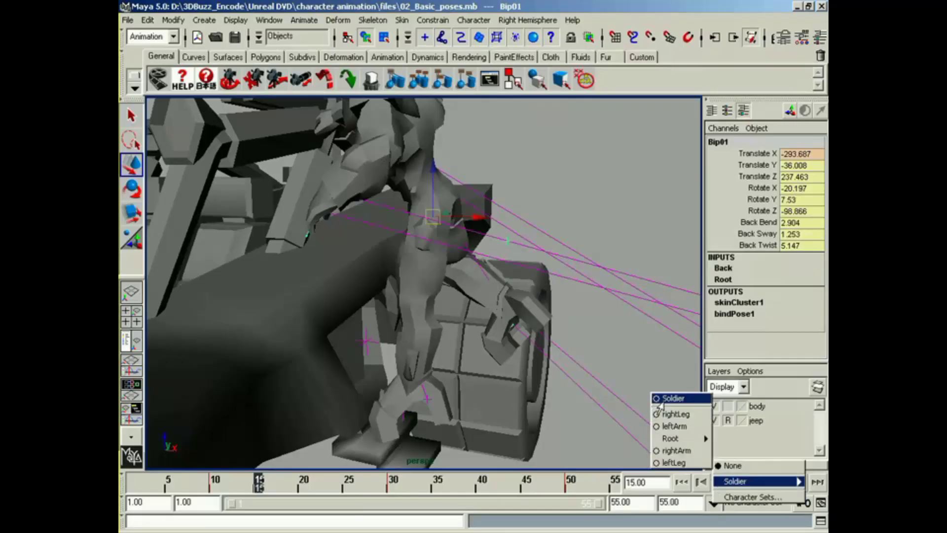
left_click(671, 399)
Lower the soldier's root to about 208.9 in Translate Z and level the hips to about -0.8 in Rotate X
left_click_drag(522, 318, 473, 246, "alt")
left_click_drag(538, 280, 528, 297, "alt")
key("e")
left_click_drag(515, 257, 512, 318, "alt")
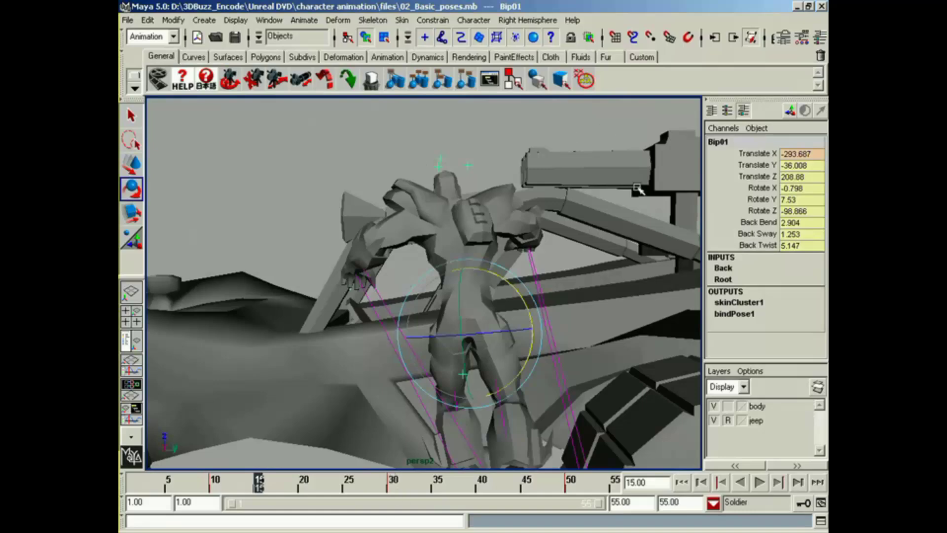
Set the root's Back Bend to 4.2, Back Sway to -2.9 and Back Twist to 0
left_click_drag(638, 189, 454, 263, "alt")
middle_click_drag(455, 264, 469, 317, "alt")
left_click_drag(793, 246, 795, 233)
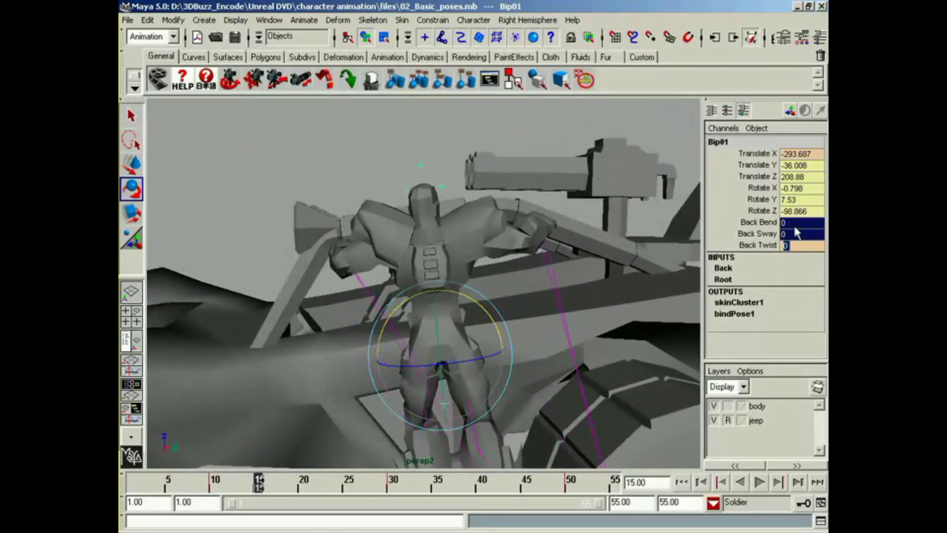
left_click_drag(551, 307, 593, 247, "alt")
left_click(752, 225)
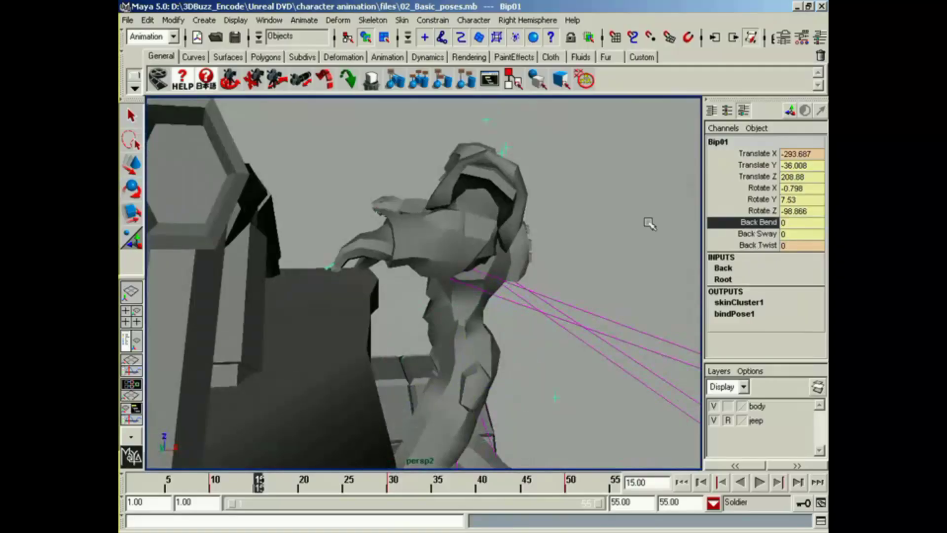
middle_click_drag(615, 230, 641, 237)
mouse_move(611, 240)
left_mouse_down("alt")
mouse_move(404, 279)
mouse_move(462, 283)
mouse_move(450, 273)
left_mouse_up("alt")
key("4")
left_click(758, 234)
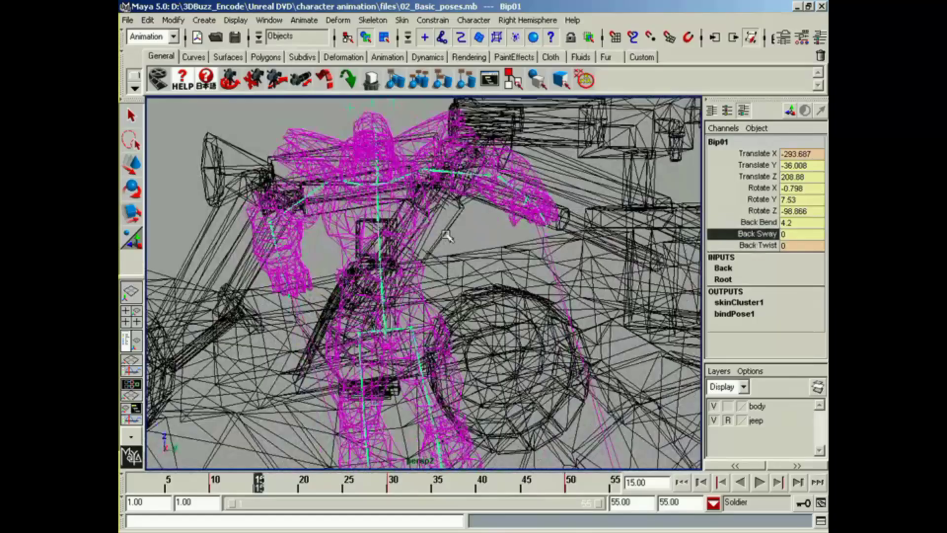
middle_click_drag(499, 241, 442, 240)
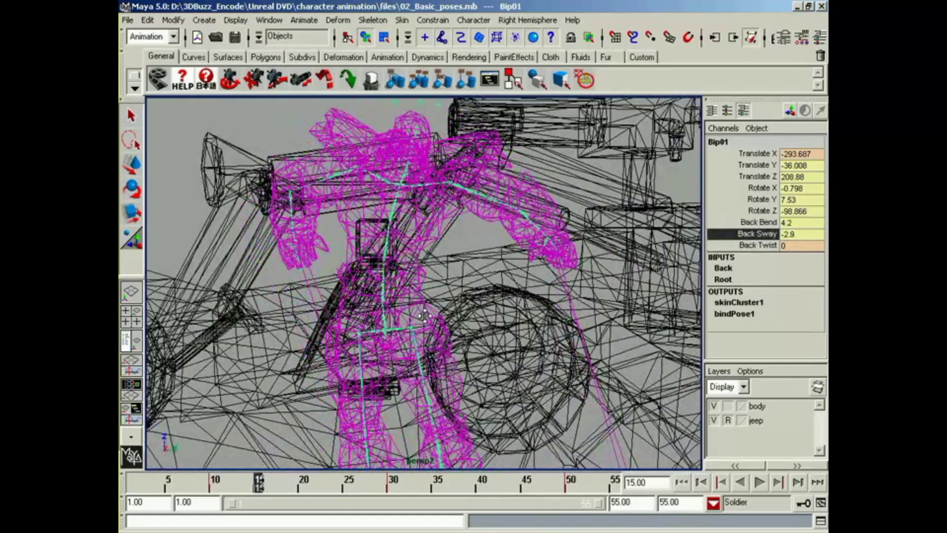
Tilt the soldier's hips to about -11.7 in Rotate X
middle_click_drag(425, 316, 457, 212, "alt")
left_click_drag(456, 212, 439, 310, "alt")
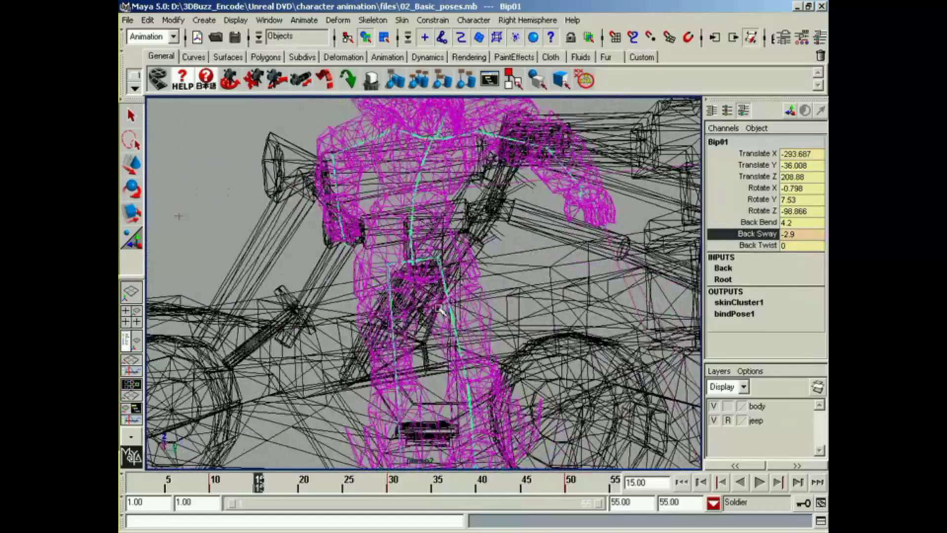
left_click_drag(435, 276, 467, 231, "alt")
left_click_drag(428, 195, 462, 236, "alt")
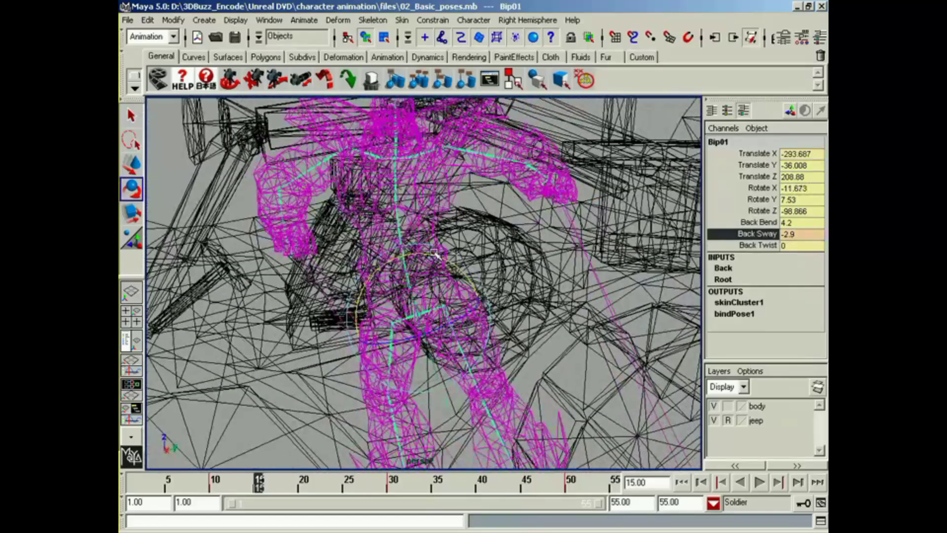
key("5")
middle_click_drag(462, 237, 463, 282, "alt")
mouse_move(462, 282)
left_mouse_down("alt")
mouse_move(445, 294)
mouse_move(551, 314)
mouse_move(423, 310)
left_mouse_up("alt")
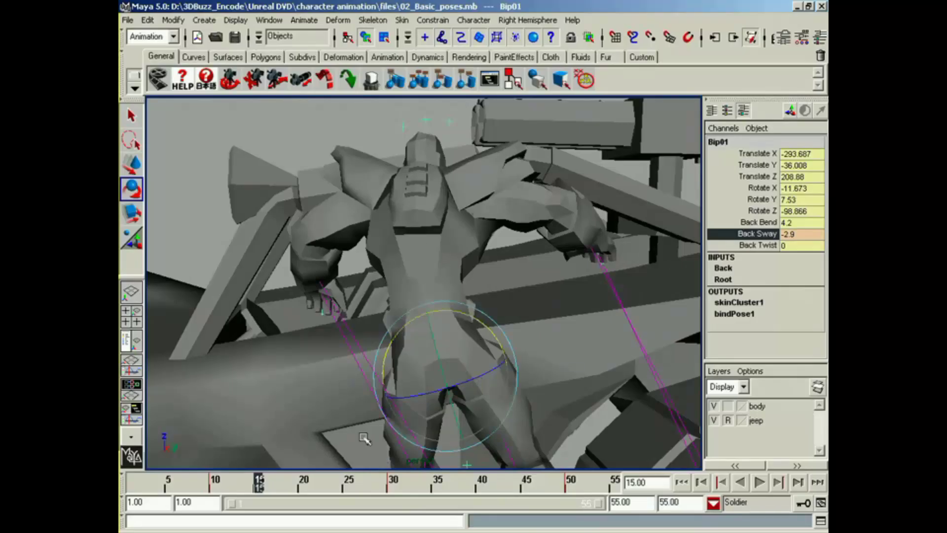
Set the root's Back Twist to 2.1
left_click_drag(564, 246, 471, 305, "alt")
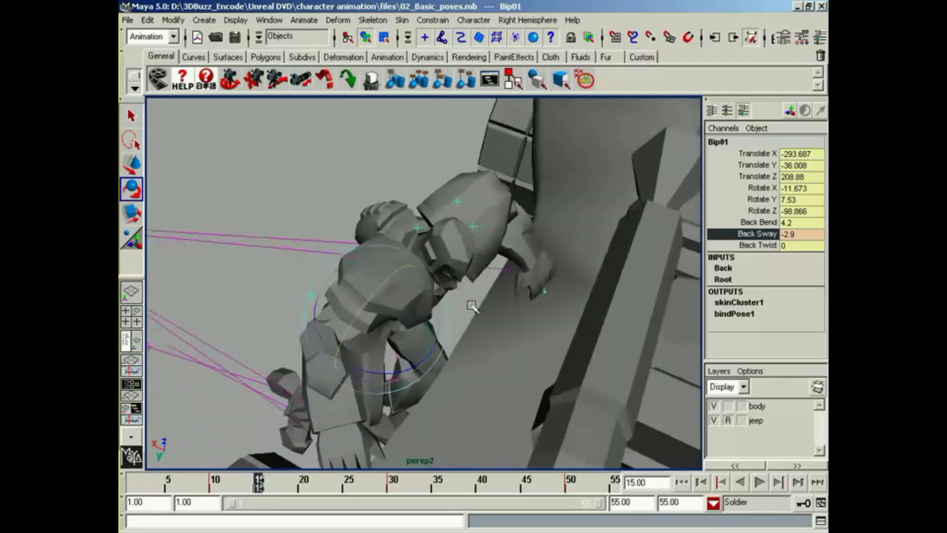
left_click(757, 246)
middle_click_drag(557, 183, 576, 183)
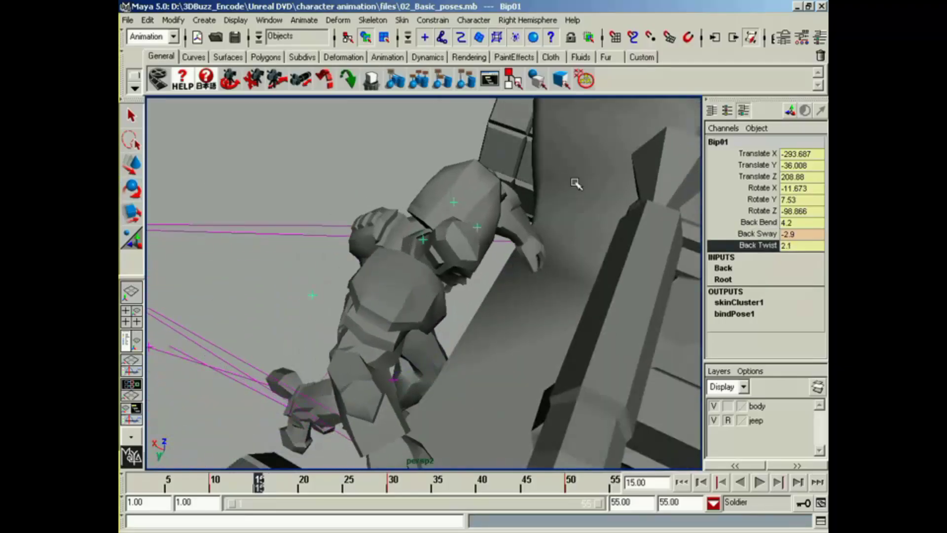
Move the right hand control onto the jeep's side at about -299.6, 6.3 and 84.7
left_click_drag(576, 183, 526, 275, "alt")
left_click_drag(458, 278, 365, 303, "alt")
left_click(344, 347)
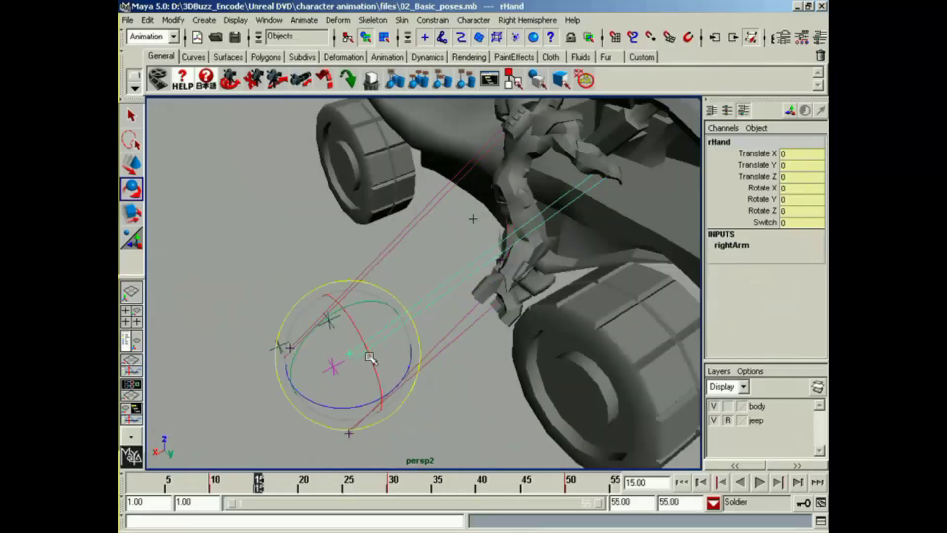
key("w")
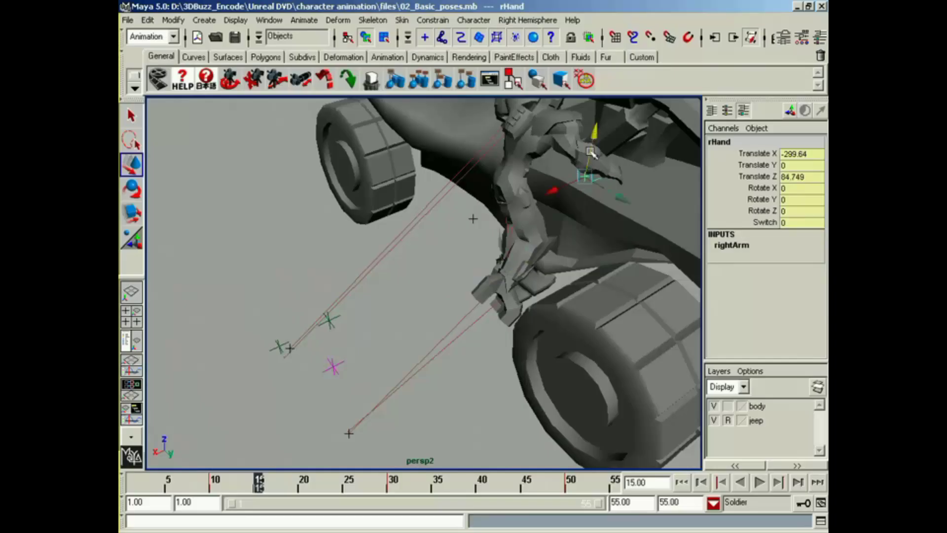
key("f")
left_click_drag(453, 279, 443, 261, "alt")
right_click_drag(444, 261, 520, 284, "alt")
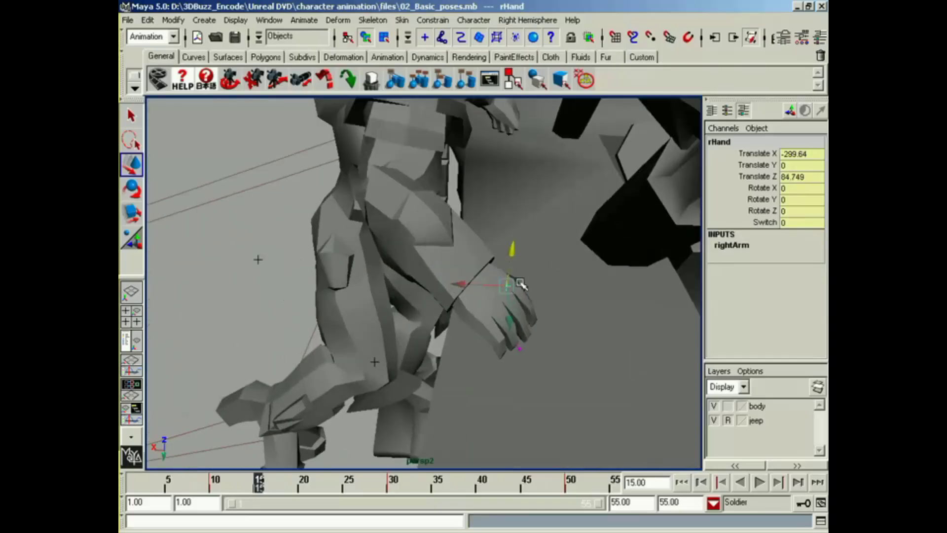
left_click_drag(521, 283, 493, 273, "alt")
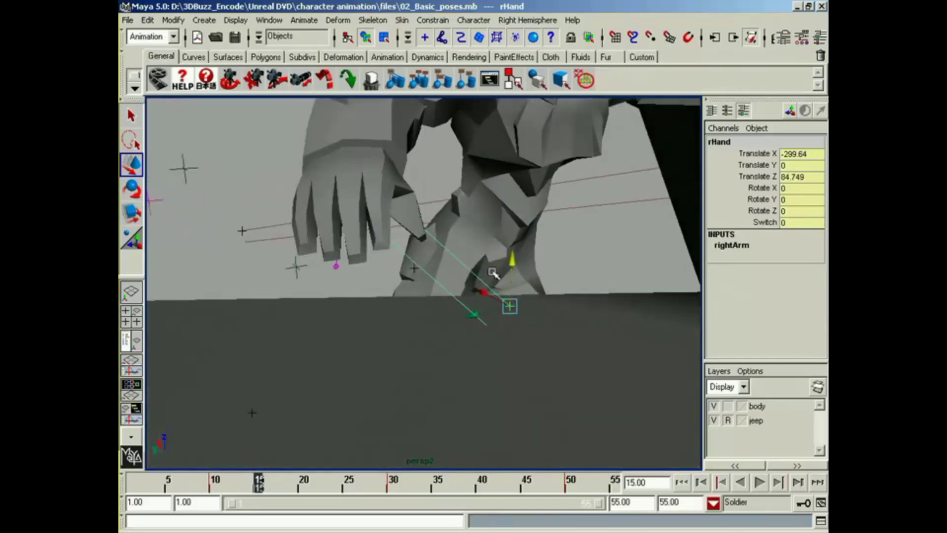
left_click_drag(466, 316, 465, 317)
Set the right hand control's Switch to 1
left_click_drag(385, 296, 401, 279, "alt")
right_click_drag(402, 279, 451, 295, "alt")
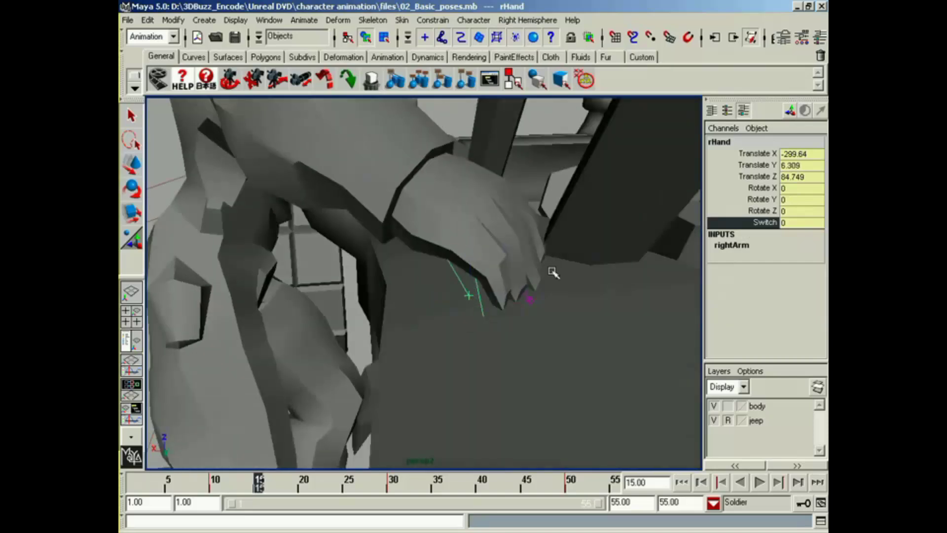
middle_click_drag(462, 316, 467, 316)
left_click_drag(496, 304, 466, 316, "alt")
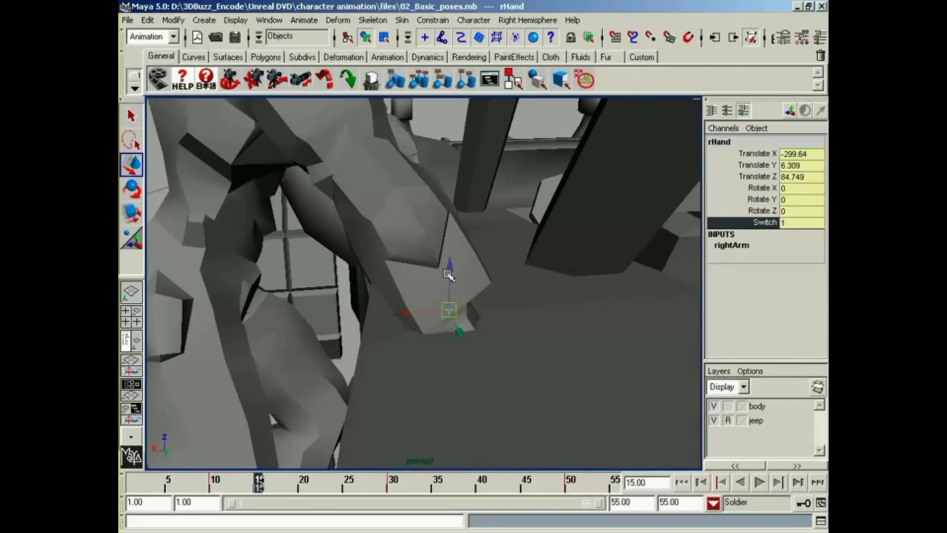
Raise the right hand control to about 101.2 in Translate Z and rotate it to about 66.0 in Rotate Y
left_click_drag(448, 275, 443, 200)
key("e")
key("w")
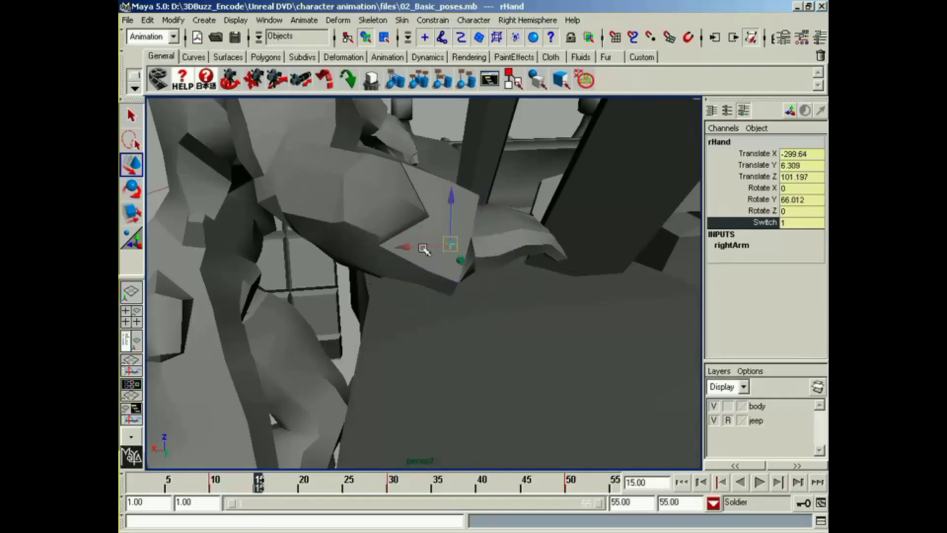
Plant the right hand on the jeep's side at about -274.8 in Translate X and 87.0 in Z, adjusting its sideways placement
left_click_drag(422, 248, 334, 251)
left_click_drag(355, 209, 353, 266)
left_click_drag(349, 306, 332, 312)
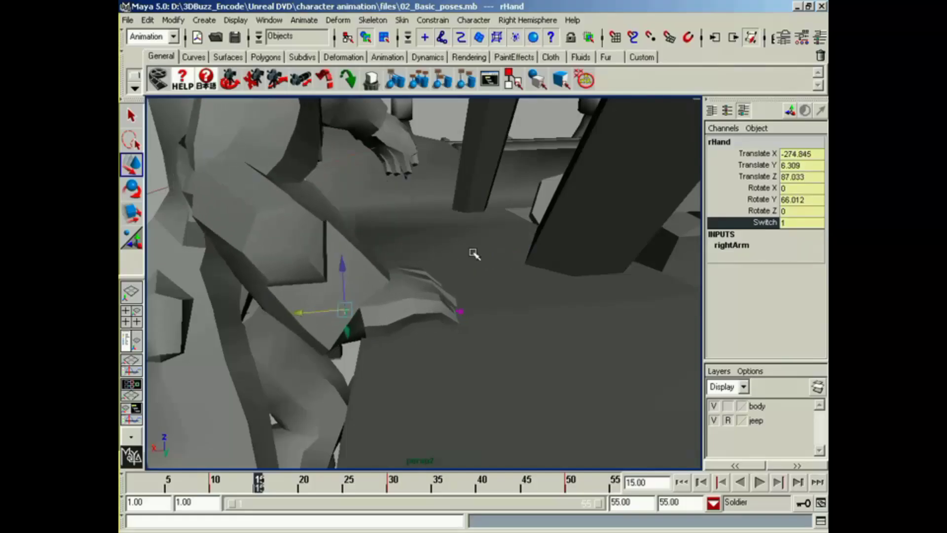
left_click_drag(474, 254, 353, 300, "alt")
middle_click_drag(428, 261, 372, 256, "alt")
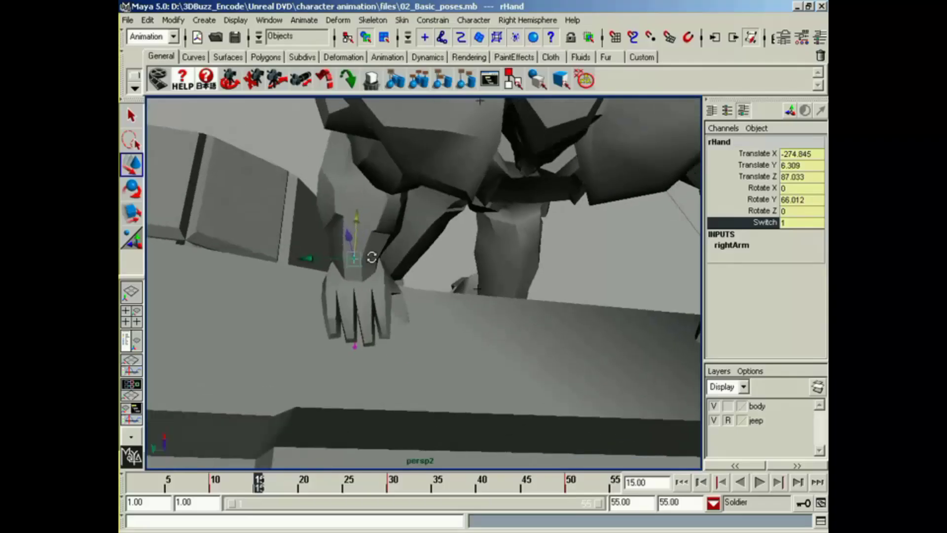
mouse_move(320, 259)
left_mouse_down()
mouse_move(444, 264)
mouse_move(460, 247)
mouse_move(500, 254)
mouse_move(414, 256)
mouse_move(338, 239)
mouse_move(337, 254)
left_mouse_up()
Move the right arm's pole vector rArmPV to about -287.1, 26.6 and 238.1 to aim the elbow
left_click(228, 323)
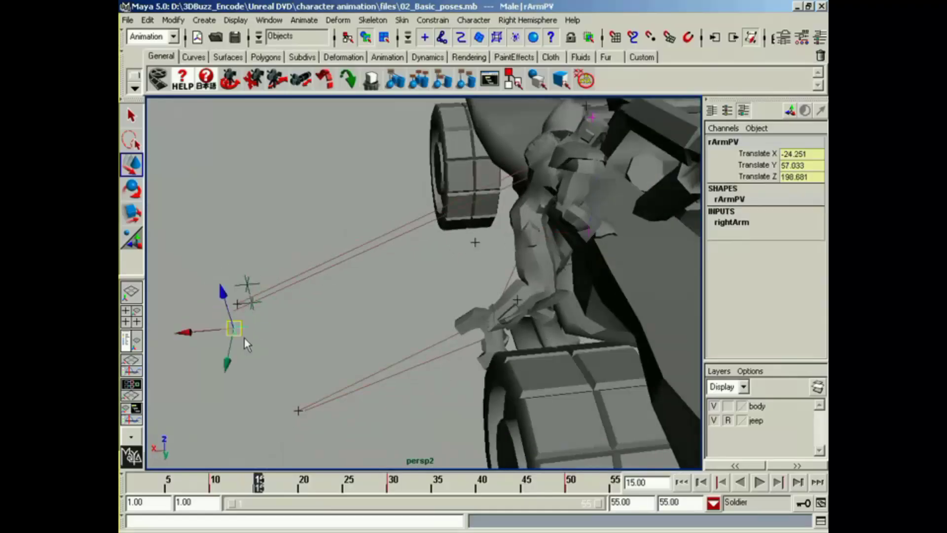
left_click_drag(190, 332, 545, 297)
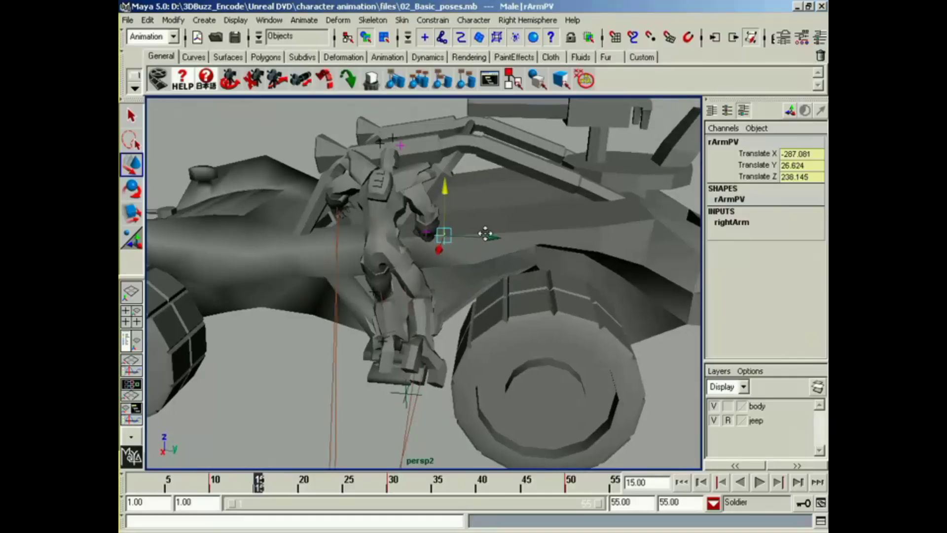
left_click_drag(487, 232, 376, 260, "alt")
middle_click_drag(589, 285, 626, 302, "alt")
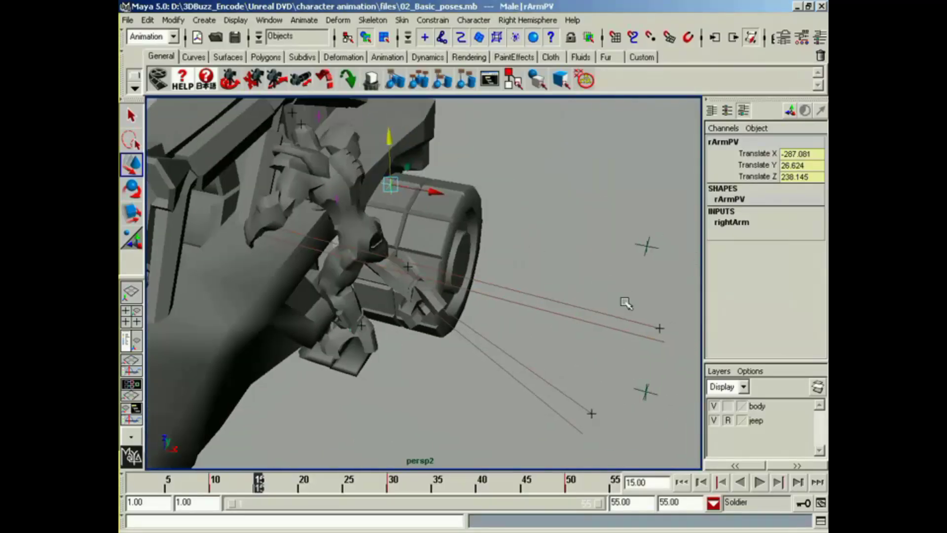
Move the left hand control to the jeep's roll bar at about -472.1, -63.2 and 145.1
left_click_drag(643, 321, 246, 213)
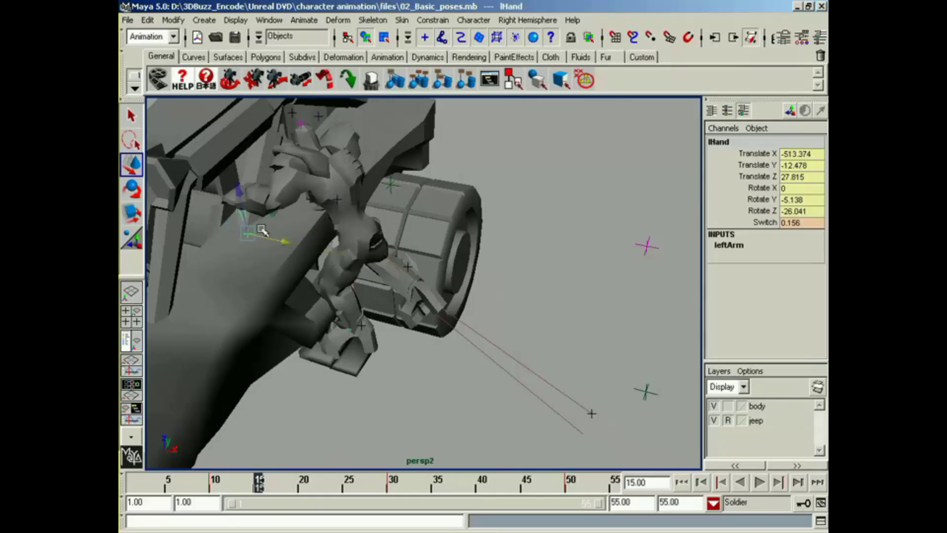
middle_click_drag(262, 230, 408, 300, "alt")
right_click_drag(408, 301, 486, 336, "alt")
mouse_move(487, 336)
left_mouse_down("alt")
mouse_move(507, 334)
mouse_move(493, 330)
left_mouse_up("alt")
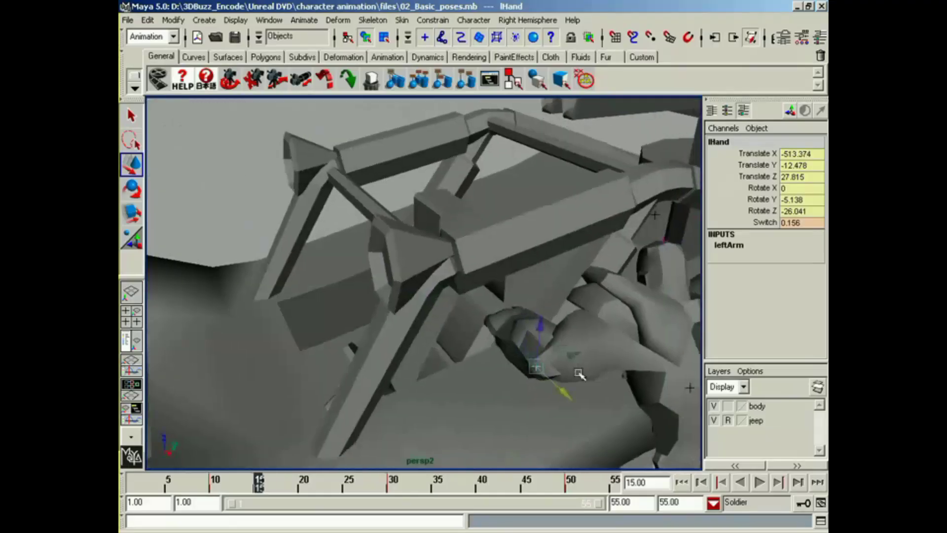
middle_click_drag(571, 357, 519, 371)
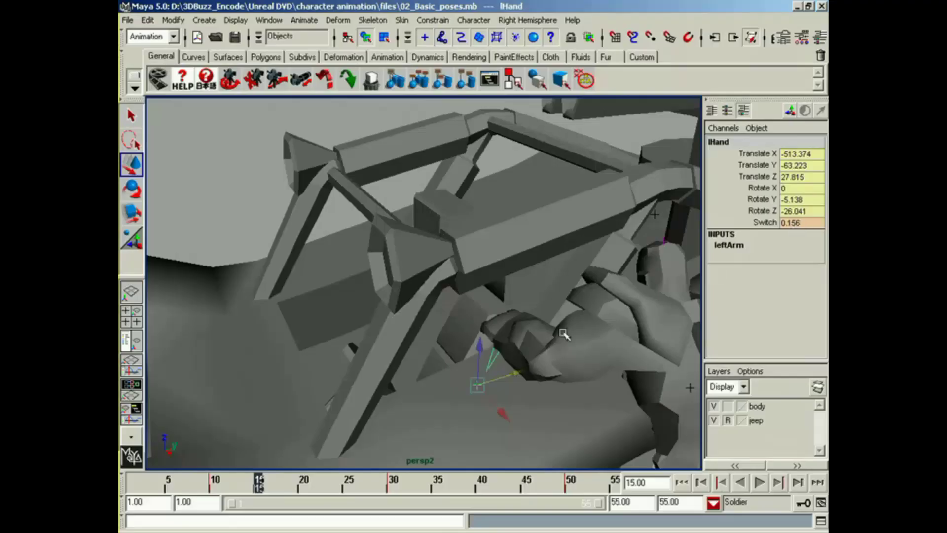
left_click_drag(481, 354, 485, 185)
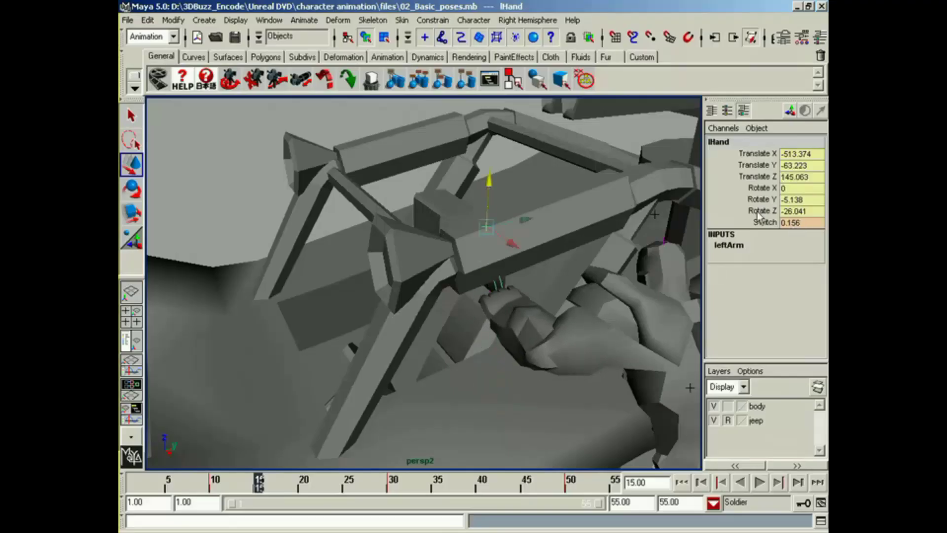
left_click_drag(533, 316, 503, 302, "alt")
left_click_drag(388, 250, 413, 262, "alt")
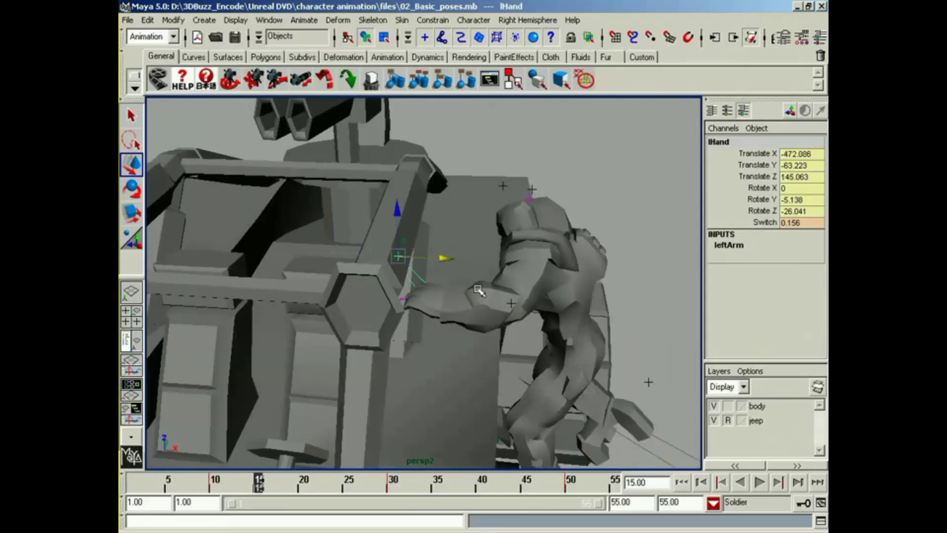
Shift the left hand control along the jeep's roll bar to about -70.0 in Translate Y
left_click_drag(478, 290, 427, 304, "alt")
left_click_drag(452, 270, 427, 255, "alt")
mouse_move(445, 201)
left_mouse_down()
mouse_move(435, 213)
mouse_move(441, 207)
left_mouse_up()
left_click_drag(513, 269, 541, 253, "alt")
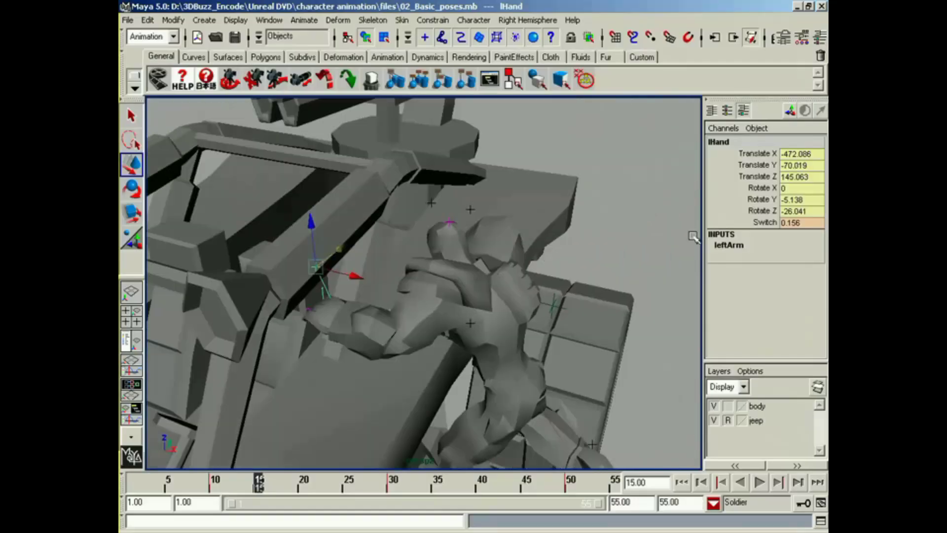
Set the left hand control's Switch to 0 at frame 15
left_click_drag(586, 323, 524, 225, "alt")
left_click_drag(559, 203, 363, 206)
left_click(378, 233)
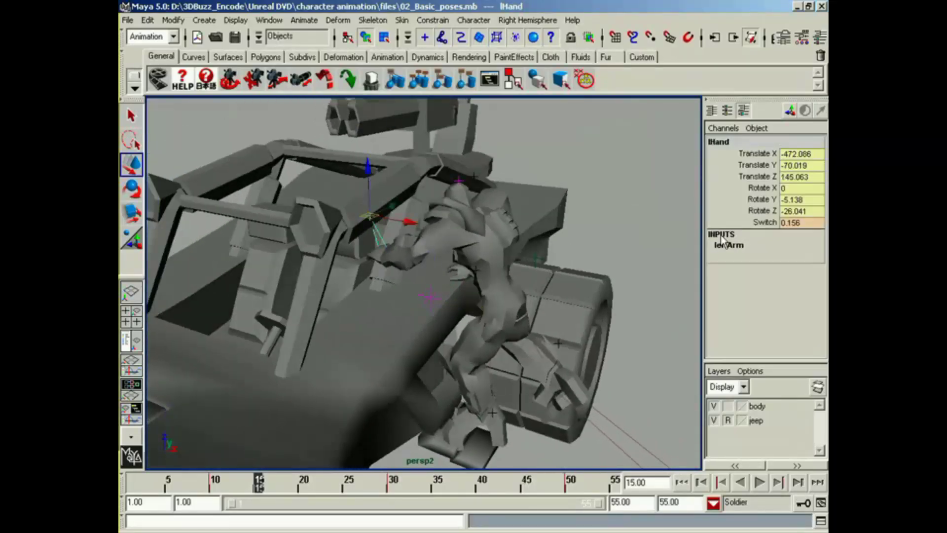
left_click(765, 222)
middle_click_drag(645, 218, 563, 224)
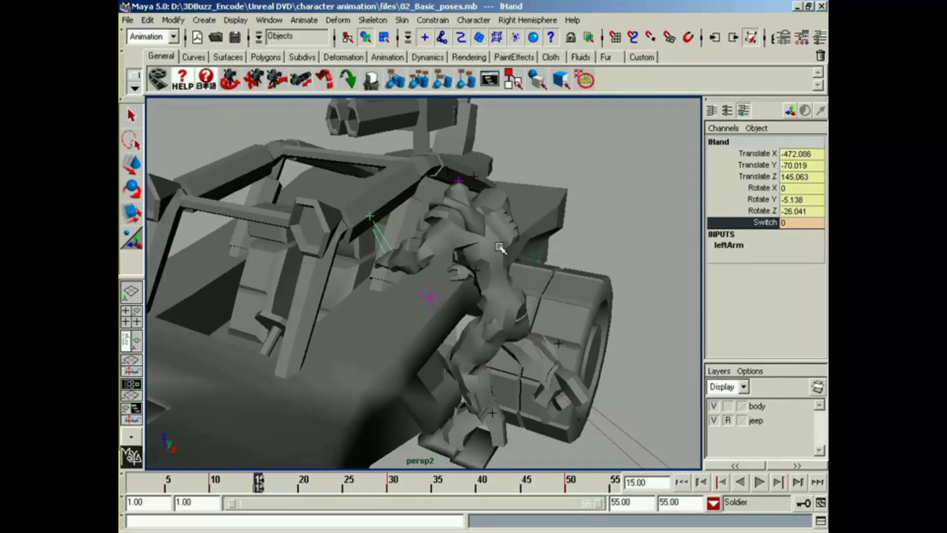
Rotate the soldier's left clavicle to bring the shoulder toward the roll bar
left_click_drag(500, 248, 507, 165, "alt")
key("w")
left_click(515, 182)
key("e")
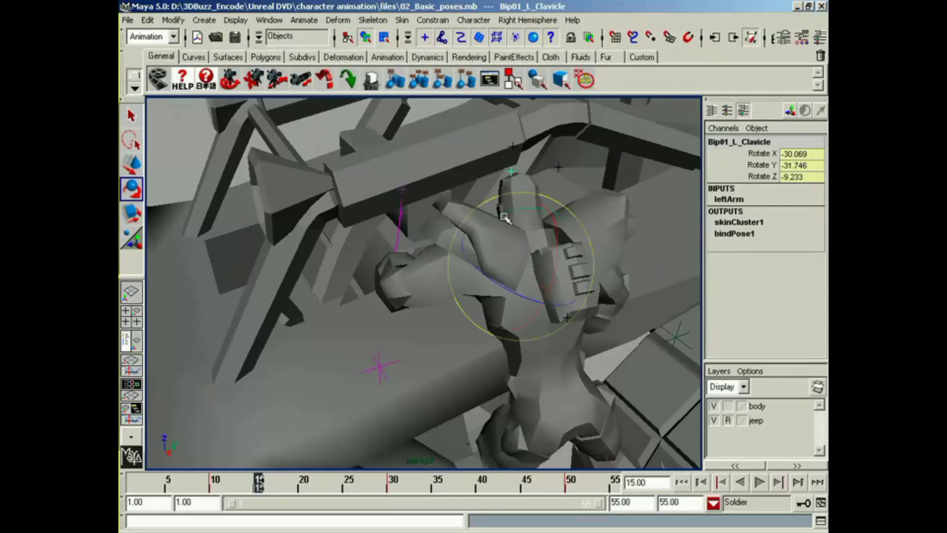
left_click_drag(508, 217, 499, 217)
left_click_drag(550, 233, 554, 248)
left_click_drag(425, 241, 447, 229, "alt")
Rotate the left arm's joints from the upper arm down so the hand rests on the jeep's roll bar
key("Down")
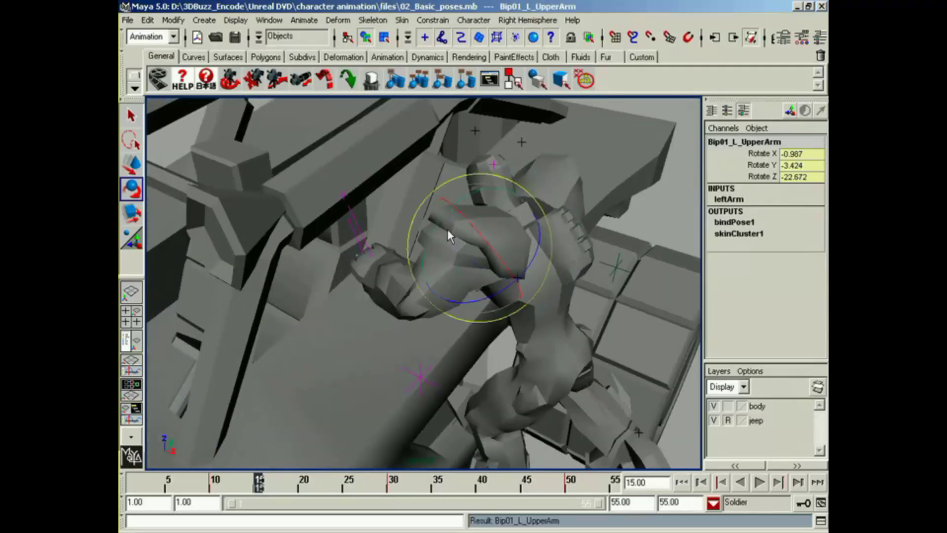
left_click_drag(540, 246, 414, 211)
left_click_drag(465, 261, 478, 235)
left_click_drag(383, 221, 440, 272)
left_click_drag(419, 258, 325, 257, "alt")
middle_click_drag(326, 256, 316, 235, "alt")
left_click_drag(315, 236, 423, 218, "alt")
left_click(424, 218)
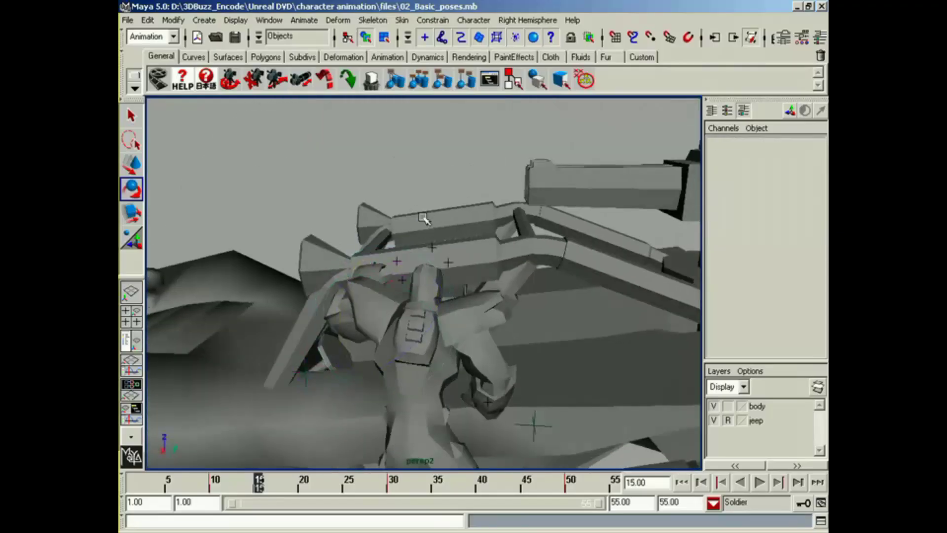
Rotate the soldier's head to about 2.5, -6.4 and -52.0
left_click(427, 246)
mouse_move(416, 260)
left_mouse_down()
mouse_move(410, 276)
mouse_move(429, 263)
left_mouse_up()
left_click_drag(418, 330, 378, 283)
left_click_drag(471, 288, 494, 293, "alt")
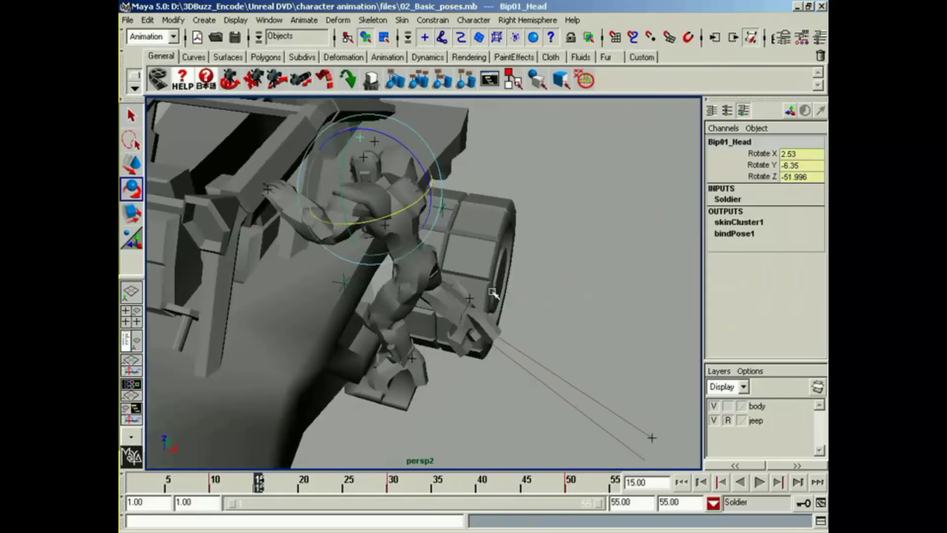
Set a breakdown key for the Soldier character at frame 15 and check the command in the Script Editor
left_click(548, 267)
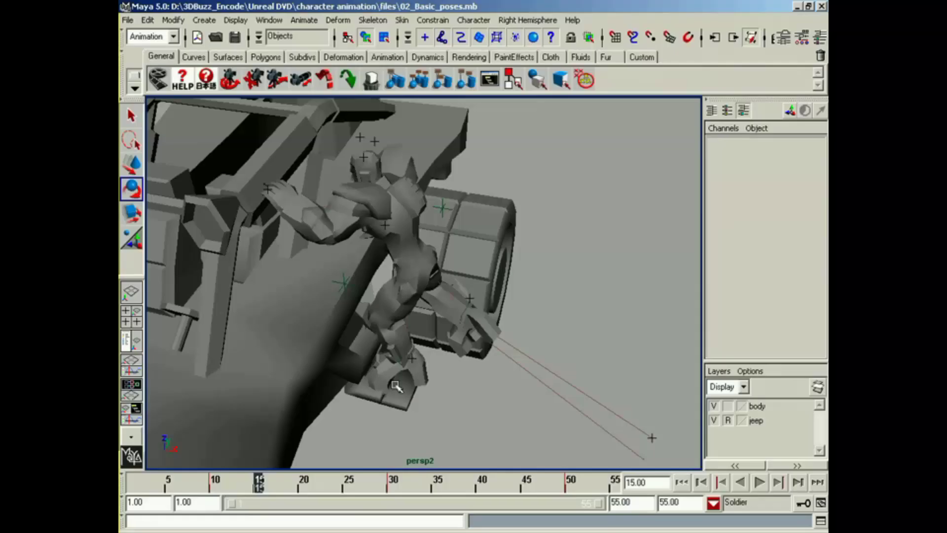
middle_click_drag(434, 342, 439, 349, "alt")
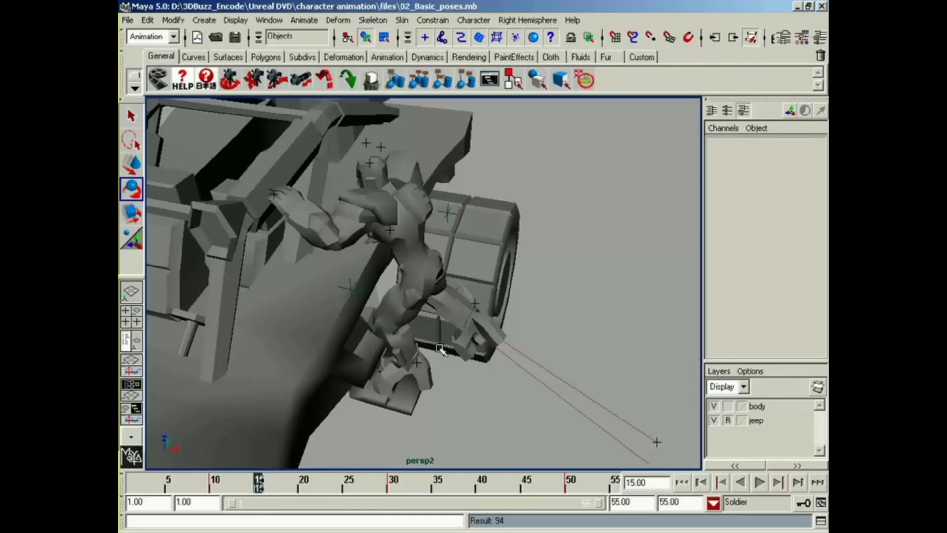
left_click(821, 521)
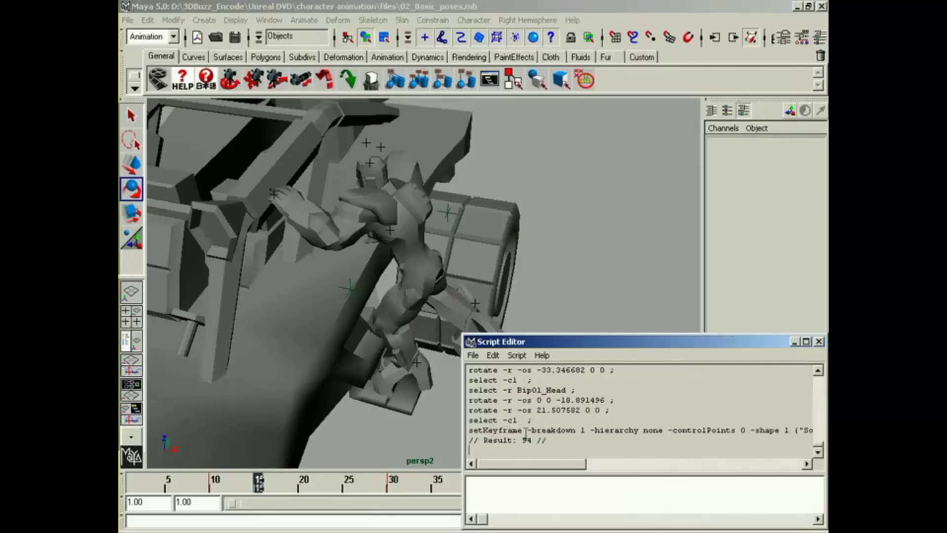
left_click(818, 340)
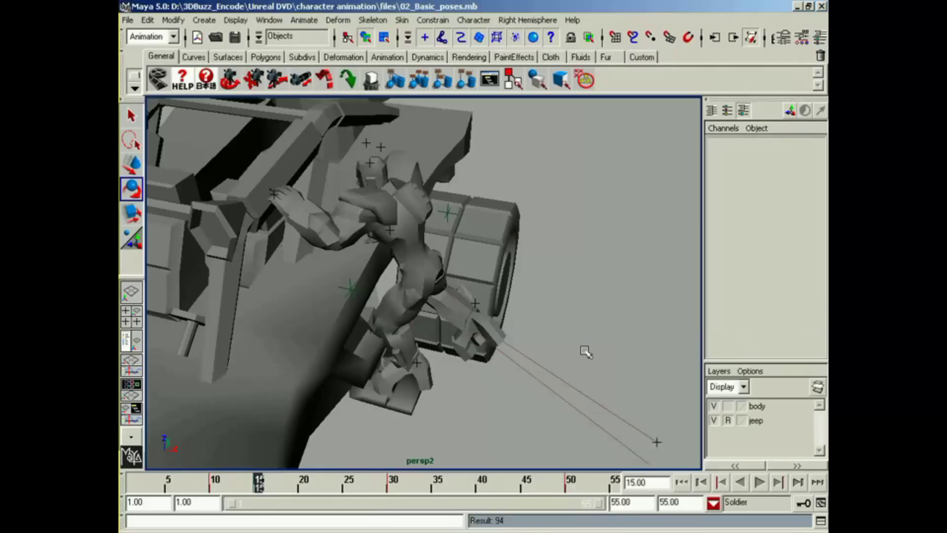
Scrub between frames 12 and 15 and examine the approach and hand-plant pose from several angles
middle_click_drag(475, 343, 498, 361, "alt")
mouse_move(259, 484)
left_mouse_down()
mouse_move(280, 490)
mouse_move(215, 476)
mouse_move(285, 483)
mouse_move(259, 484)
left_mouse_up()
middle_click_drag(424, 318, 374, 308, "alt")
left_click_drag(374, 309, 310, 372, "alt")
mouse_move(260, 483)
left_mouse_down()
mouse_move(213, 483)
mouse_move(279, 485)
mouse_move(222, 486)
mouse_move(235, 488)
left_mouse_up()
left_click_drag(346, 376, 421, 328, "alt")
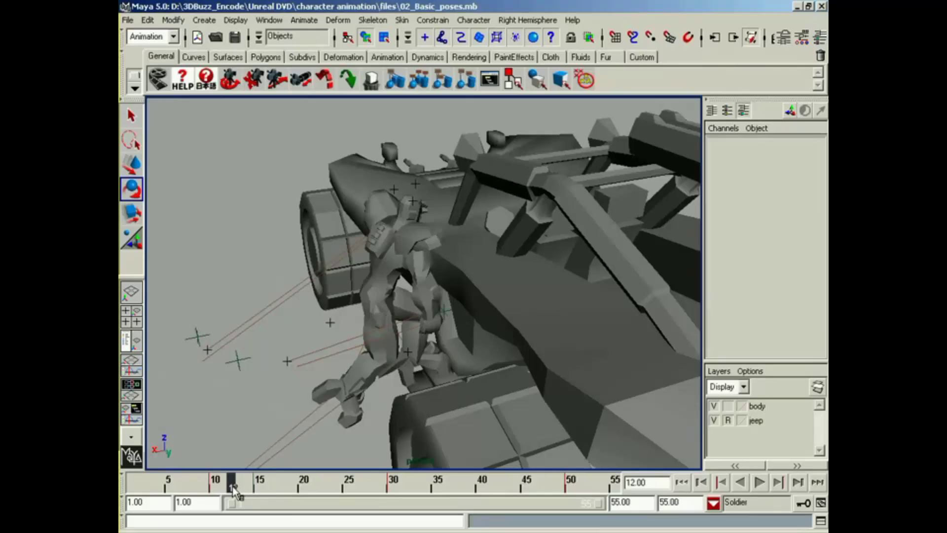
mouse_move(232, 486)
left_mouse_down()
mouse_move(201, 486)
mouse_move(285, 487)
mouse_move(217, 487)
mouse_move(262, 488)
left_mouse_up()
left_click_drag(300, 370, 414, 343, "alt")
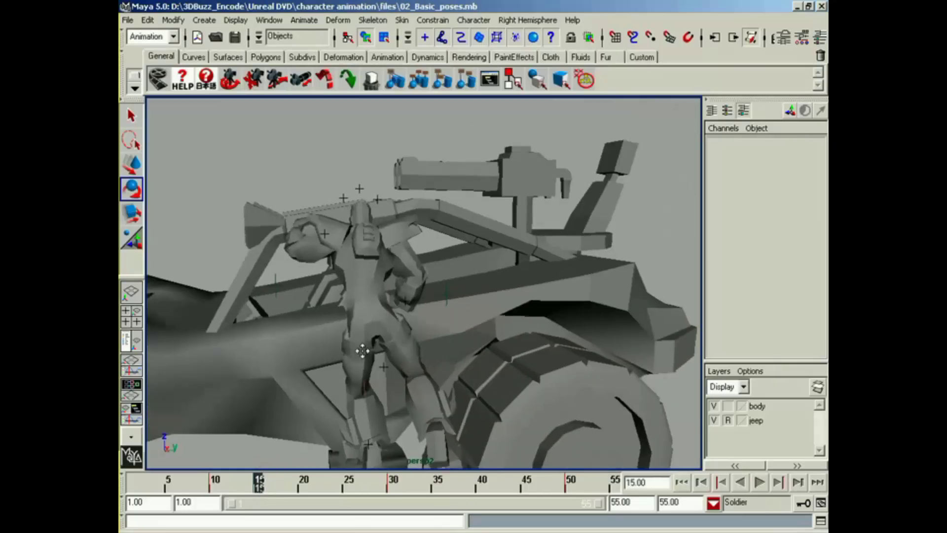
left_click_drag(222, 323, 398, 317, "alt")
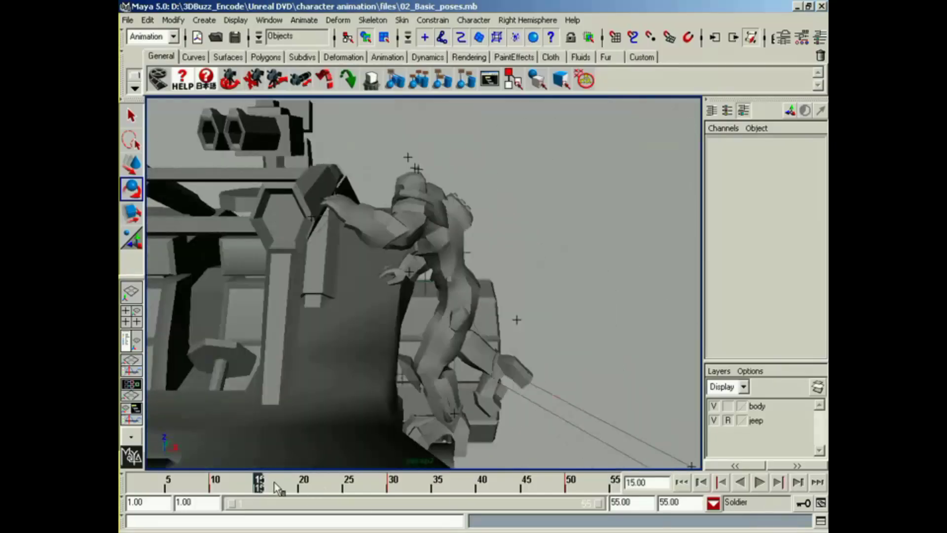
Go to frame 20 and set the right hand control's Switch to 0
mouse_move(260, 487)
left_mouse_down()
mouse_move(386, 487)
mouse_move(305, 489)
left_mouse_up()
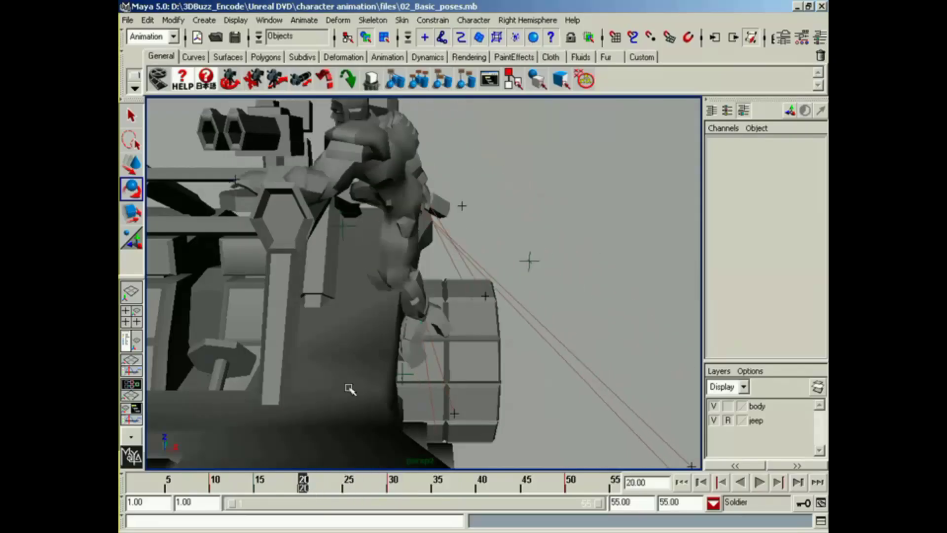
left_click_drag(349, 389, 401, 338, "alt")
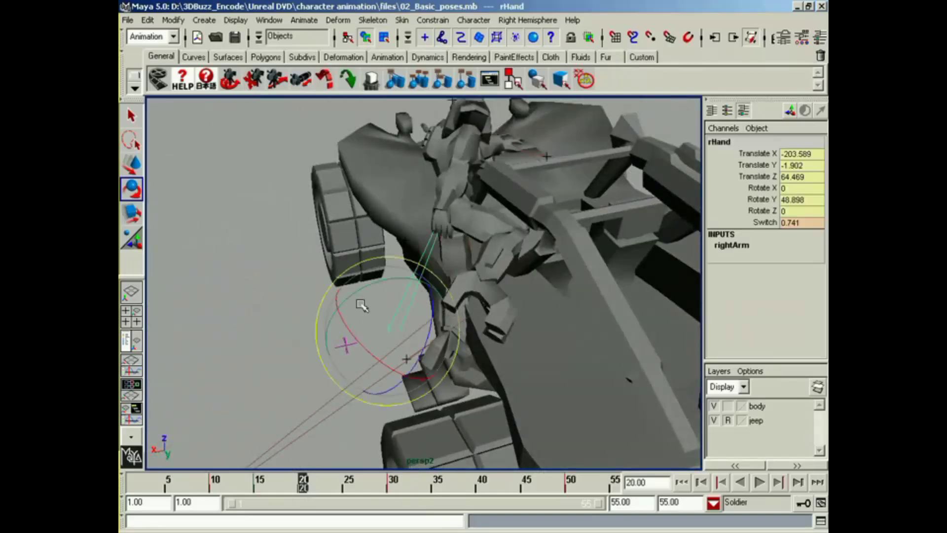
left_click_drag(360, 303, 383, 340, "alt")
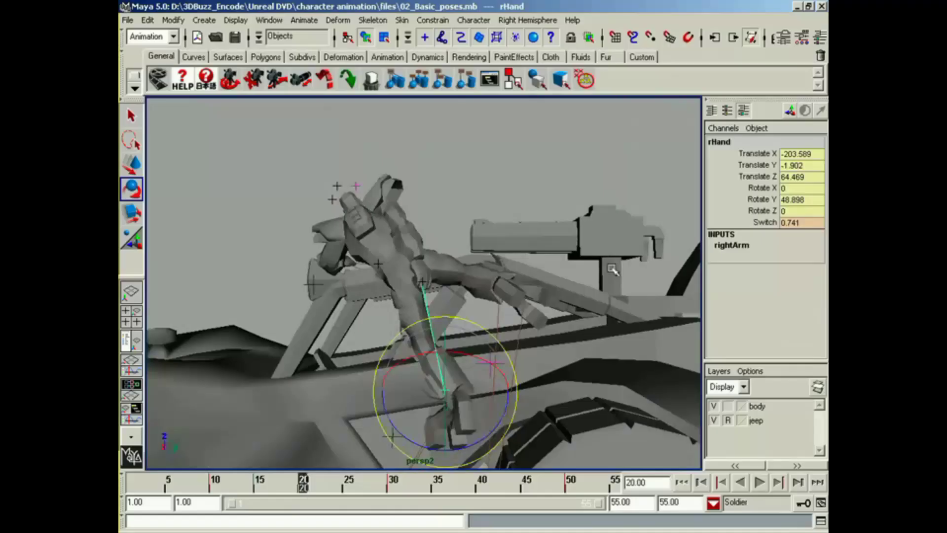
left_click(765, 223)
middle_click_drag(640, 184, 533, 159)
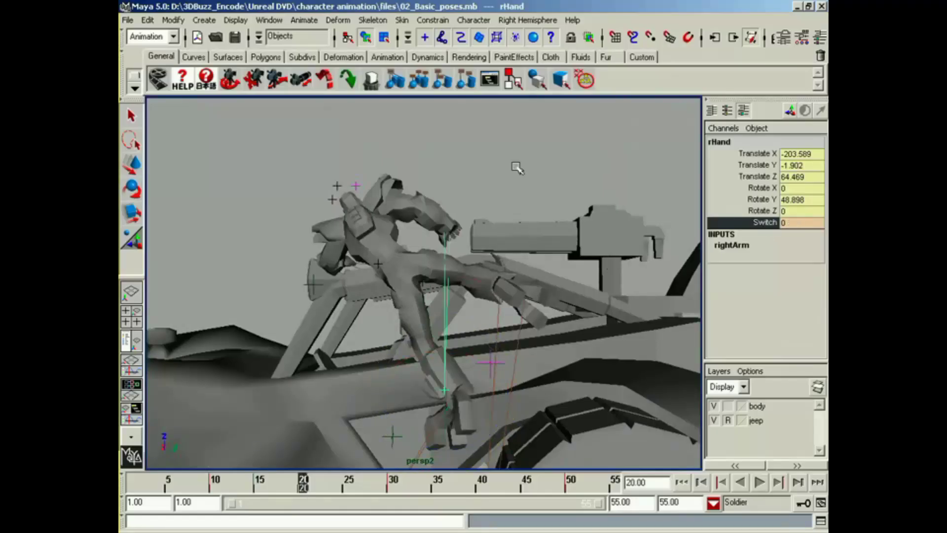
Move the soldier's root Bip01 to about -319.1, -34.8 and 299.9 and rotate it to about -56.2, 14.4 and -108.9
left_click_drag(415, 231, 482, 241, "alt")
left_click(513, 273)
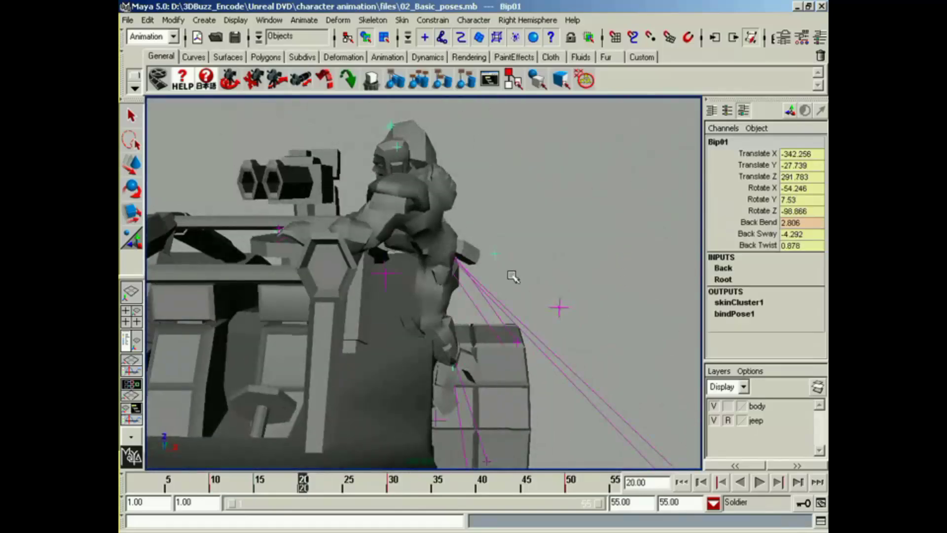
left_click_drag(514, 273, 474, 229, "alt")
key("w")
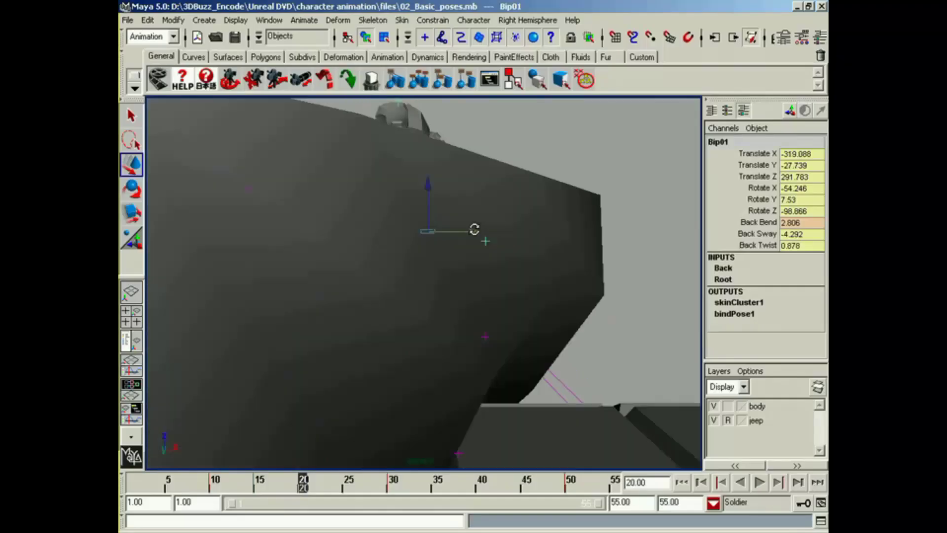
right_click_drag(474, 229, 450, 211, "alt")
key("e")
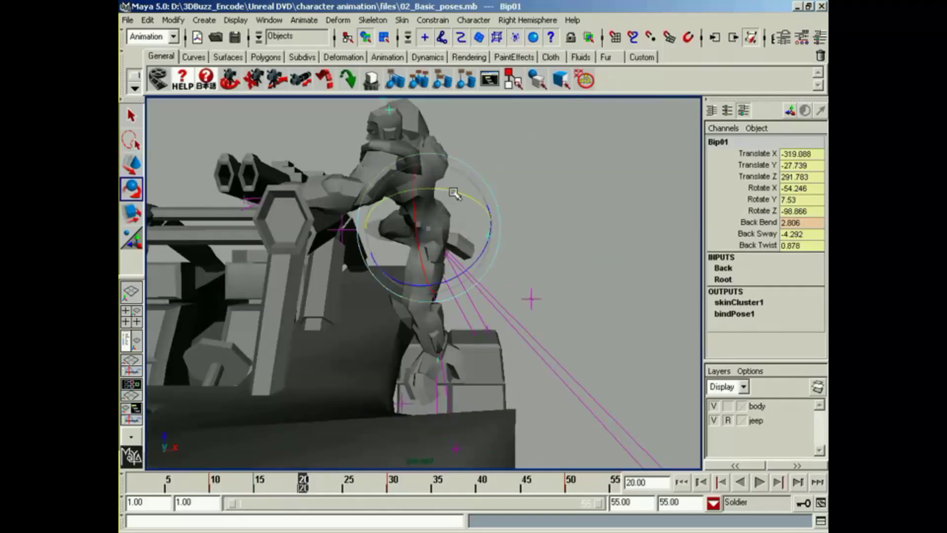
left_click_drag(454, 194, 446, 250)
key("w")
left_click_drag(407, 212, 465, 338)
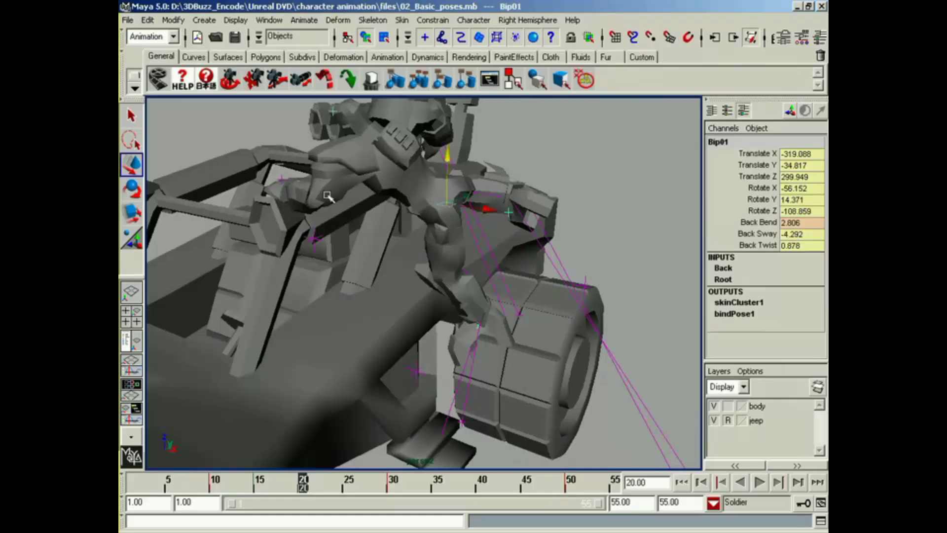
Carry the left hand control's pose from frame 30 over to frame 20
left_click_drag(328, 195, 404, 444, "alt")
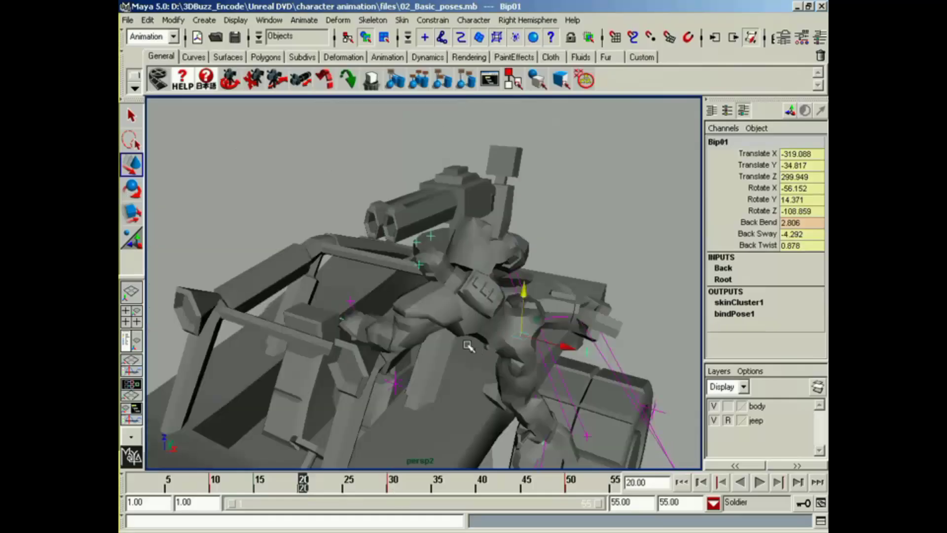
left_click_drag(467, 345, 508, 455, "alt")
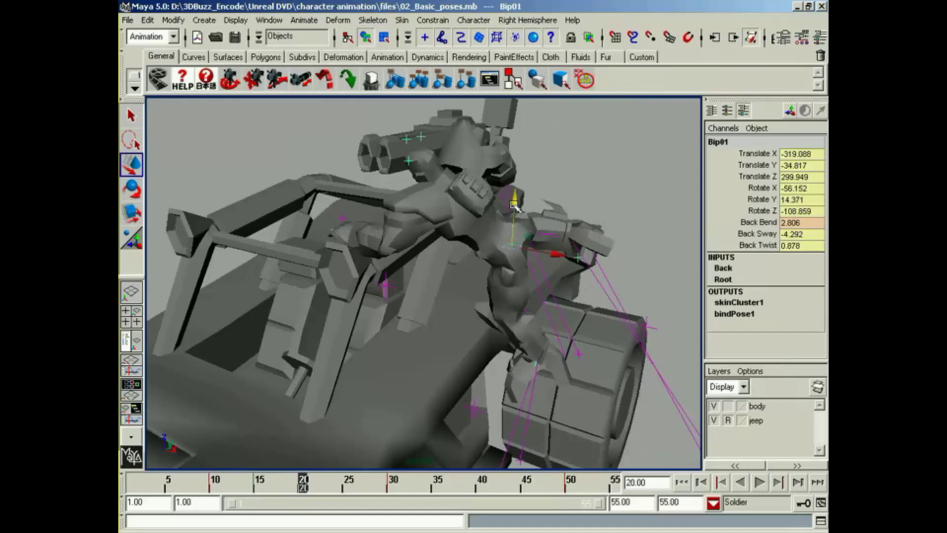
left_click_drag(515, 207, 504, 265, "alt")
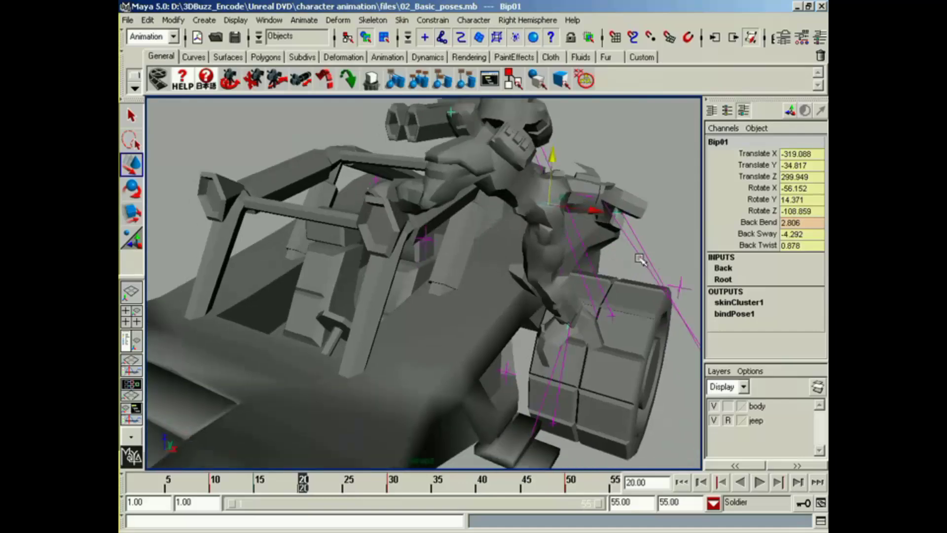
left_click_drag(641, 260, 463, 202, "alt")
left_click_drag(419, 286, 427, 304, "alt")
left_click(375, 316)
middle_click_drag(428, 304, 428, 324, "alt")
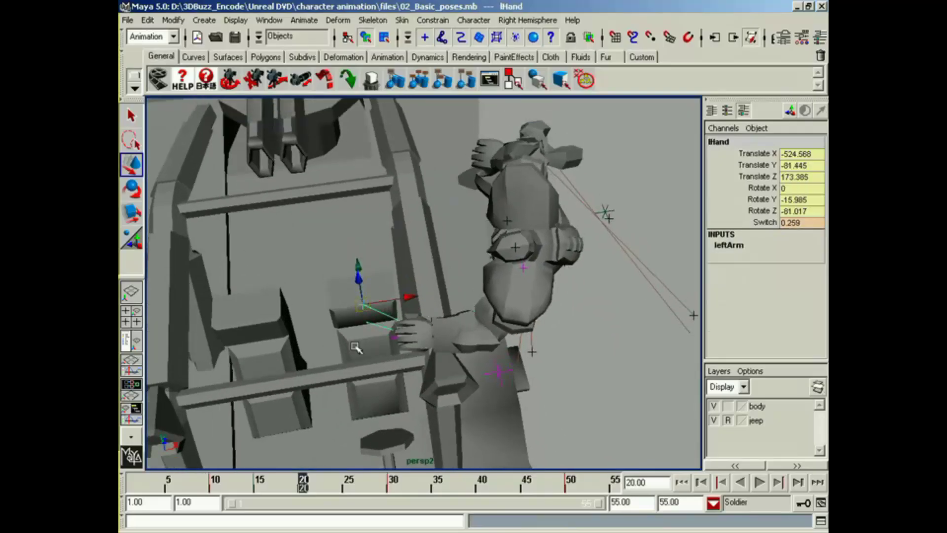
left_click_drag(356, 347, 425, 341, "alt")
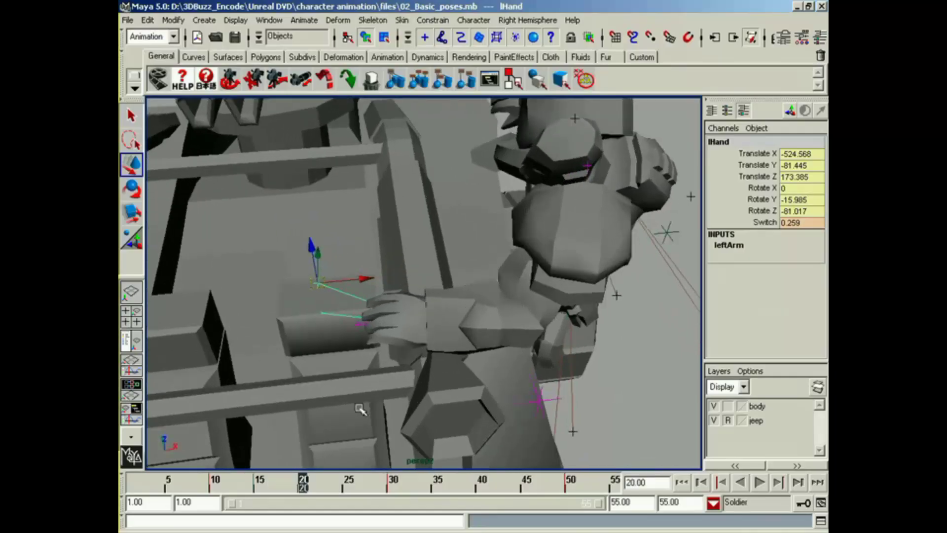
left_click(391, 488)
left_click_drag(414, 296, 303, 488, "alt")
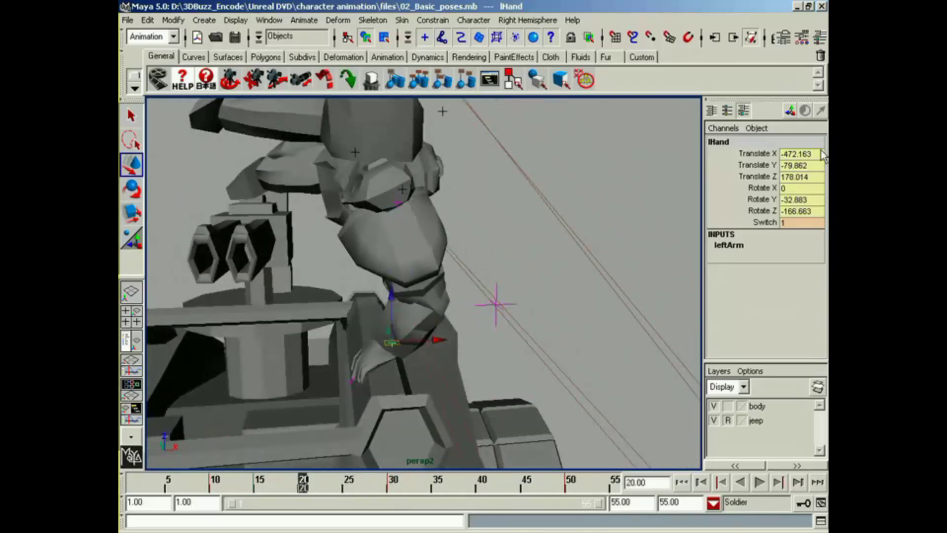
Set a breakdown key on the left hand control's Translate and Rotate channels at frame 20
left_click_drag(490, 345, 417, 351, "alt")
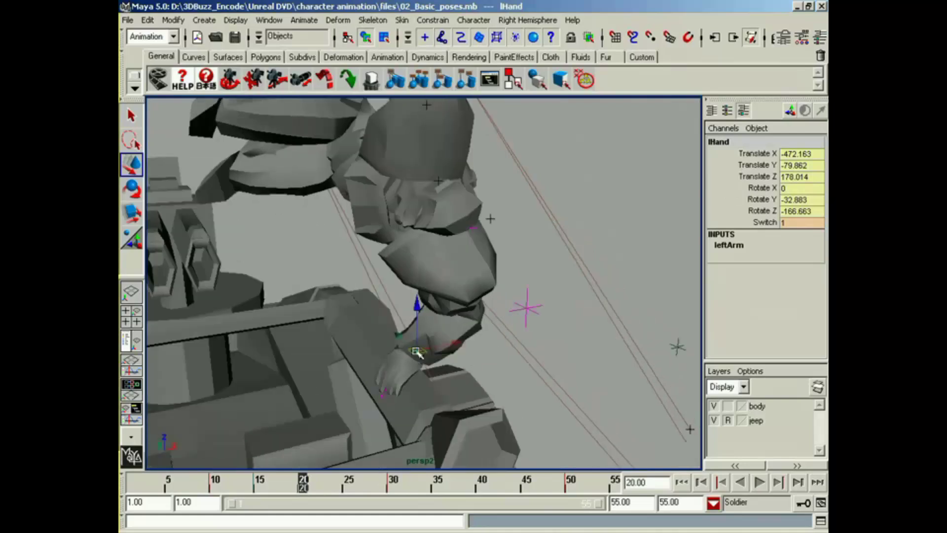
left_click_drag(748, 159, 749, 212)
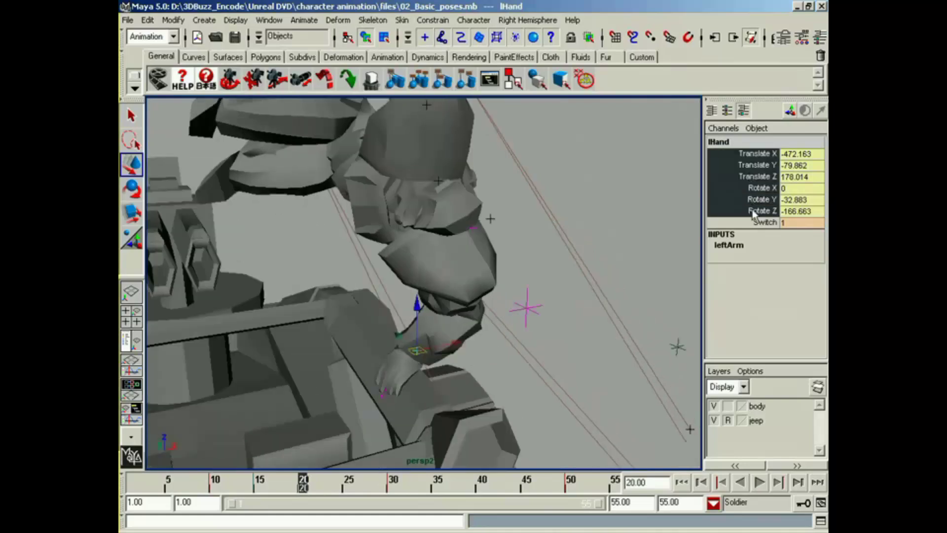
right_click(750, 213)
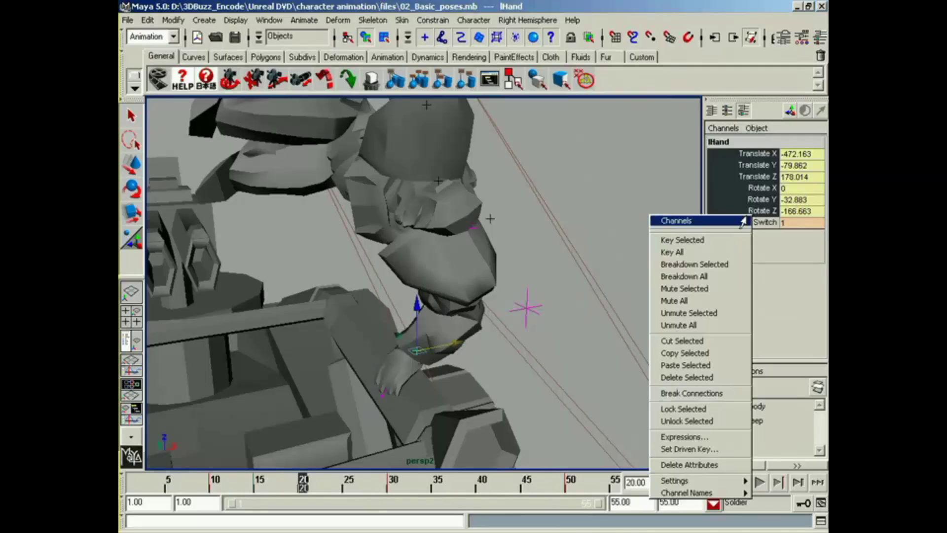
left_click(719, 266)
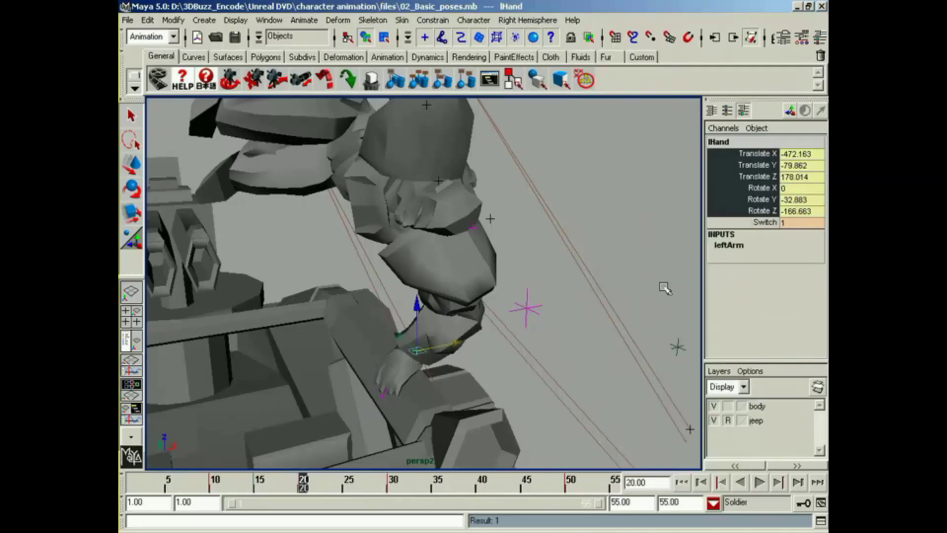
Set the left hand control's Switch to 1 at frame 20, add a breakdown key on that channel and play back the motion
mouse_move(303, 485)
left_mouse_down()
mouse_move(258, 488)
mouse_move(391, 487)
mouse_move(296, 487)
mouse_move(311, 482)
left_mouse_up()
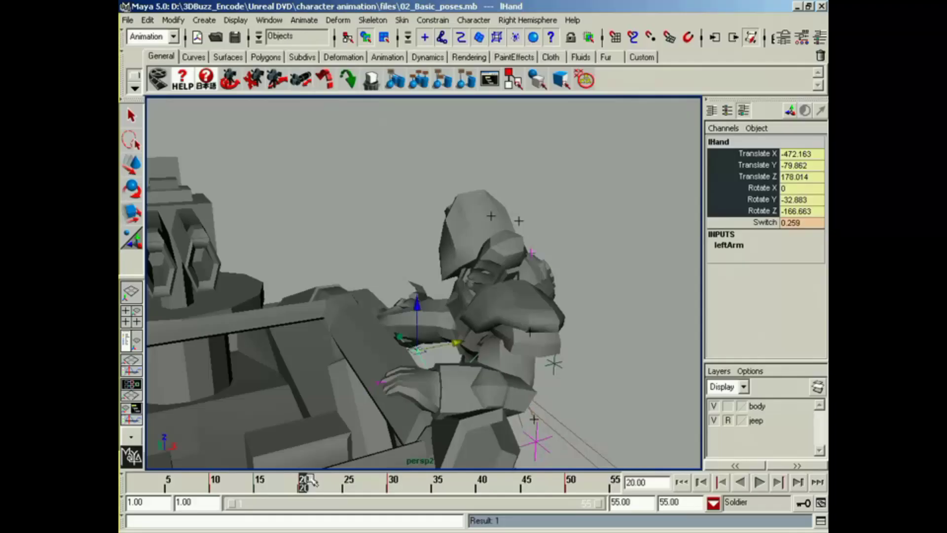
left_click(767, 222)
middle_click_drag(370, 197, 409, 200)
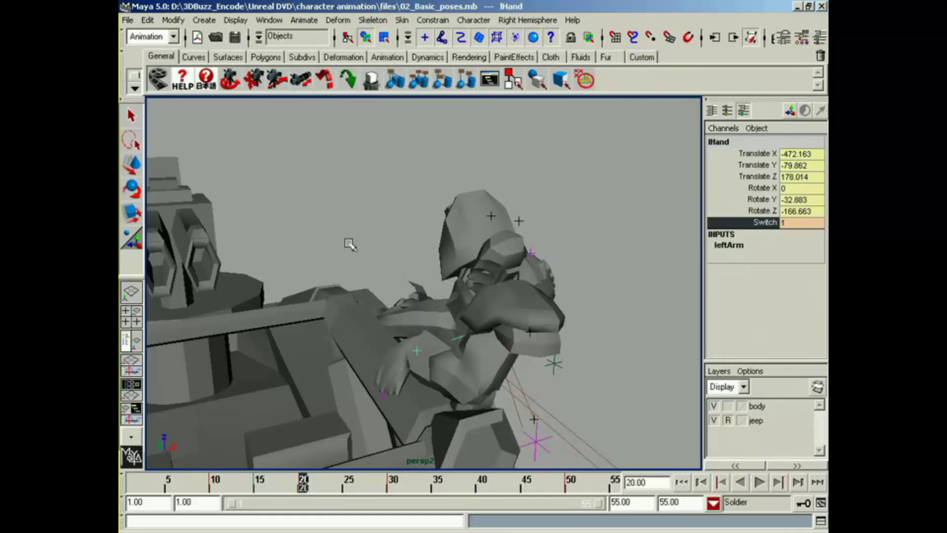
left_click_drag(348, 242, 395, 264, "alt")
right_click(738, 226)
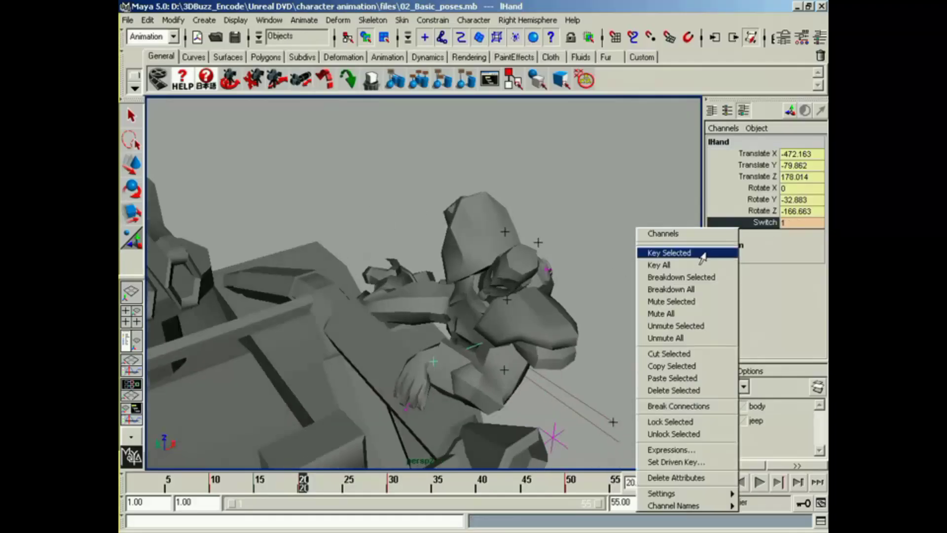
left_click(700, 279)
left_click_drag(437, 317, 398, 304, "alt")
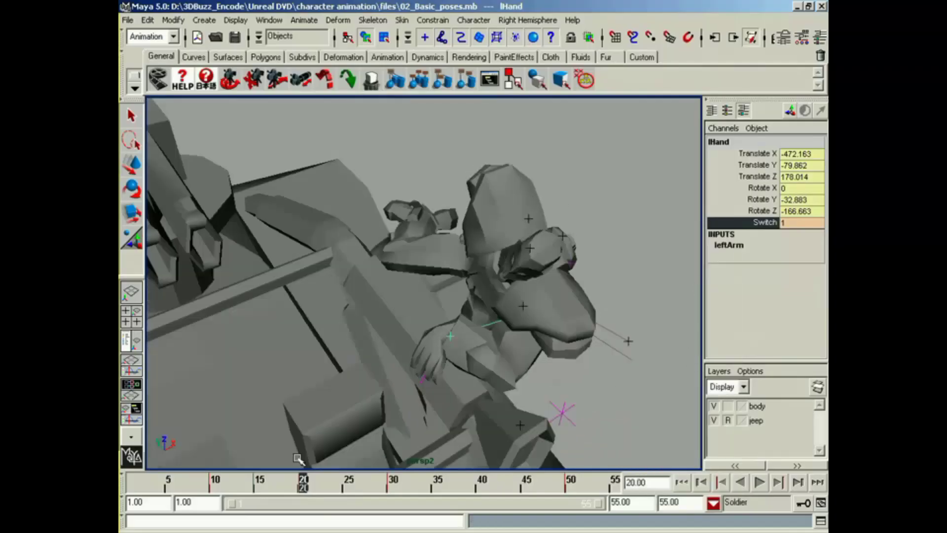
key("alt+v")
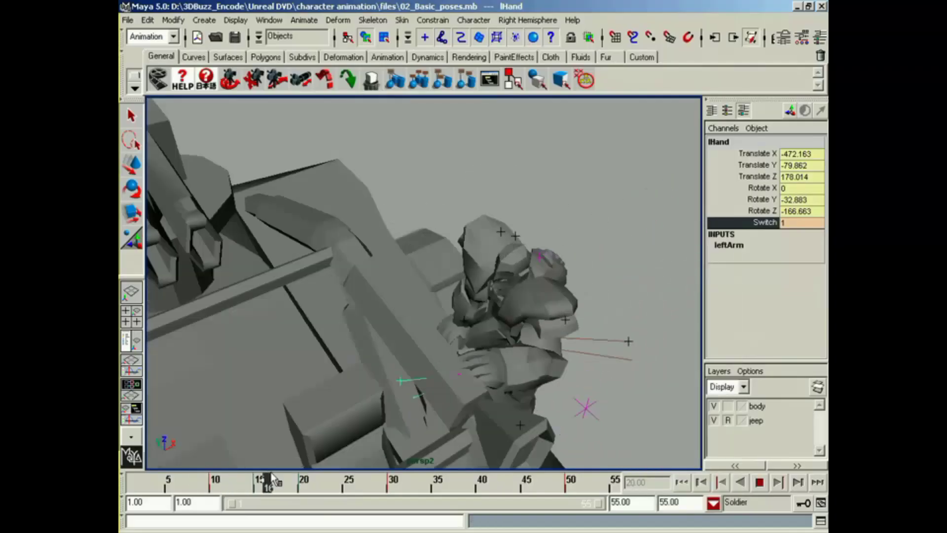
left_click_drag(271, 473, 312, 475)
left_click_drag(337, 484, 305, 484)
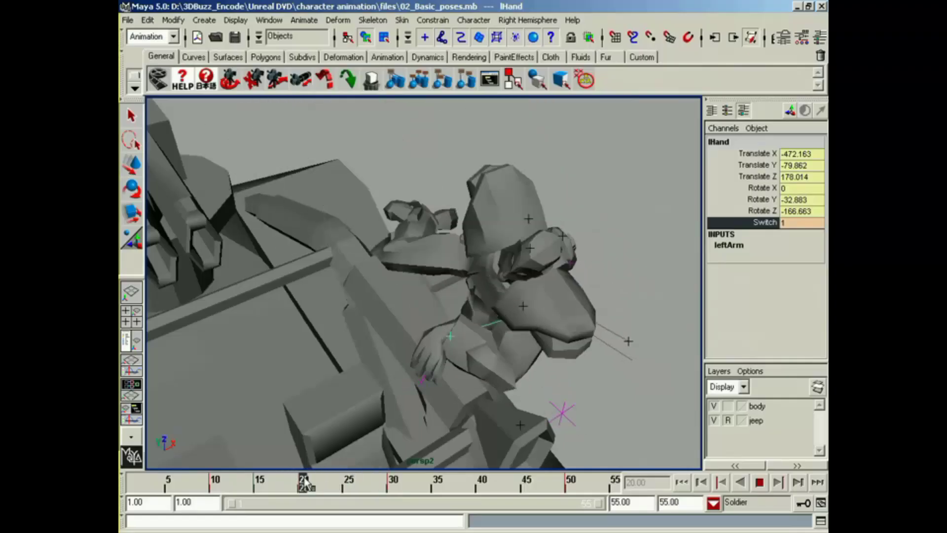
Set the right hand control's Switch to 0 at frame 20
left_click_drag(445, 392, 470, 317, "alt")
left_click_drag(534, 291, 432, 302, "alt")
left_click(547, 308)
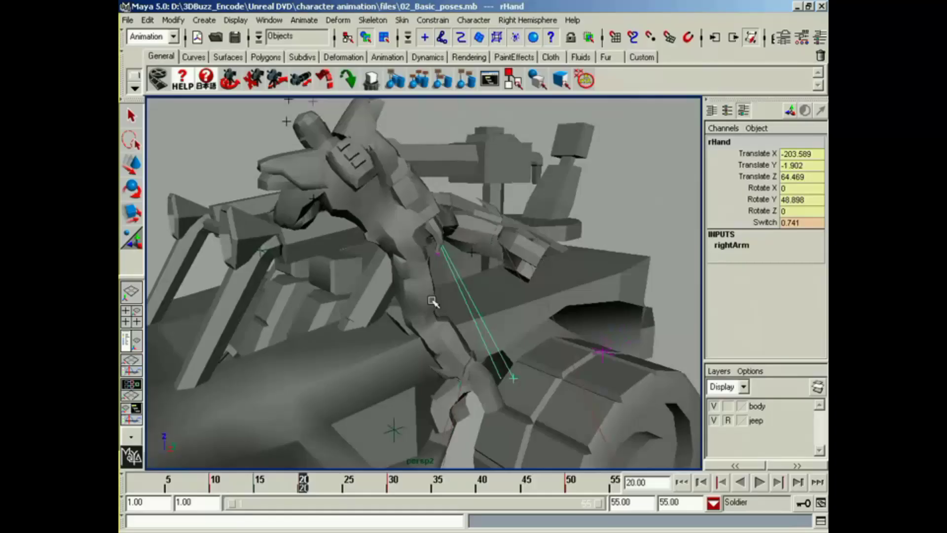
left_click(762, 222)
middle_click_drag(433, 271, 442, 308, "alt")
left_click_drag(442, 309, 555, 251, "alt")
middle_click_drag(555, 252, 510, 256, "alt")
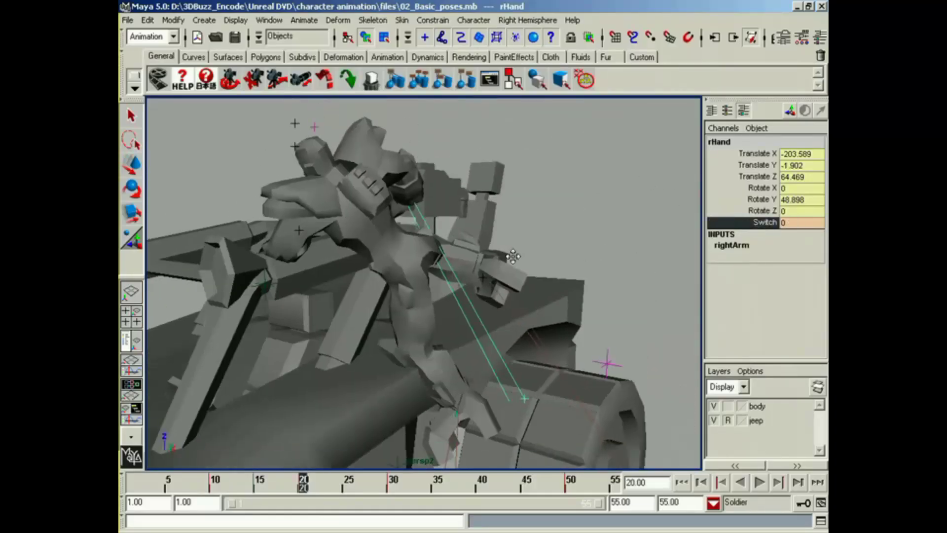
Move the root Bip01 to about -320.4, -27.7 and 309.0 and rotate it to about -55.5, 12.6 and -106.1
left_click(434, 253)
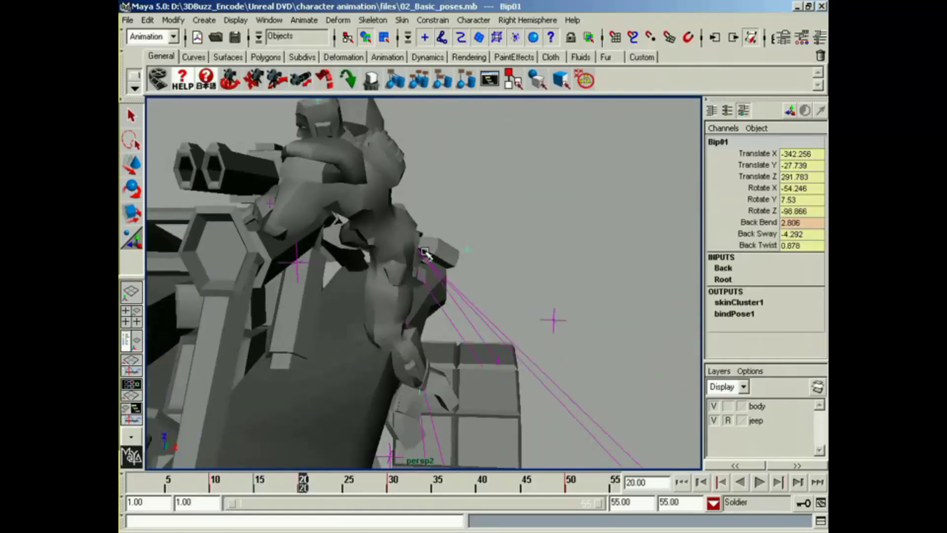
key("w")
left_click_drag(425, 253, 491, 252, "alt")
left_click_drag(445, 213, 453, 185)
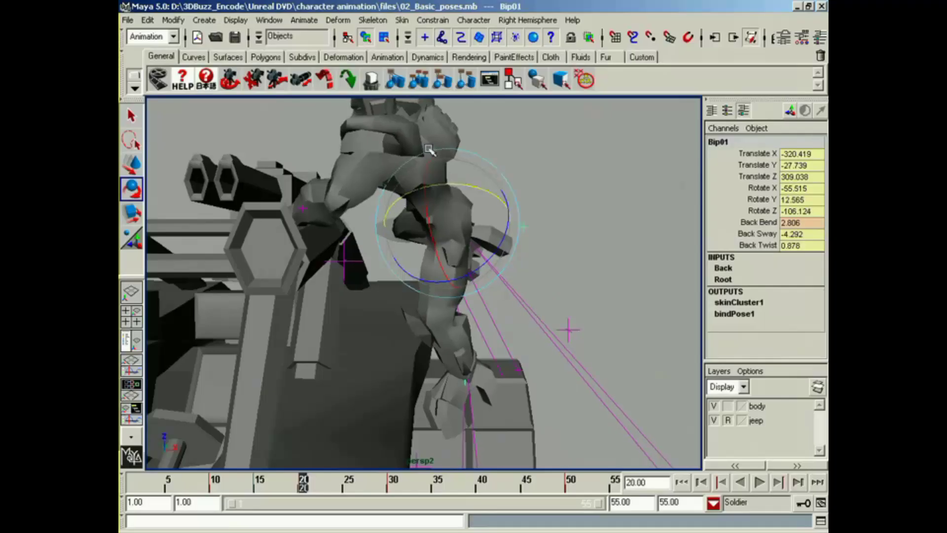
Rotate the soldier's left clavicle to adjust the shoulder above the planted left hand at frame 20
left_click_drag(431, 148, 368, 252, "alt")
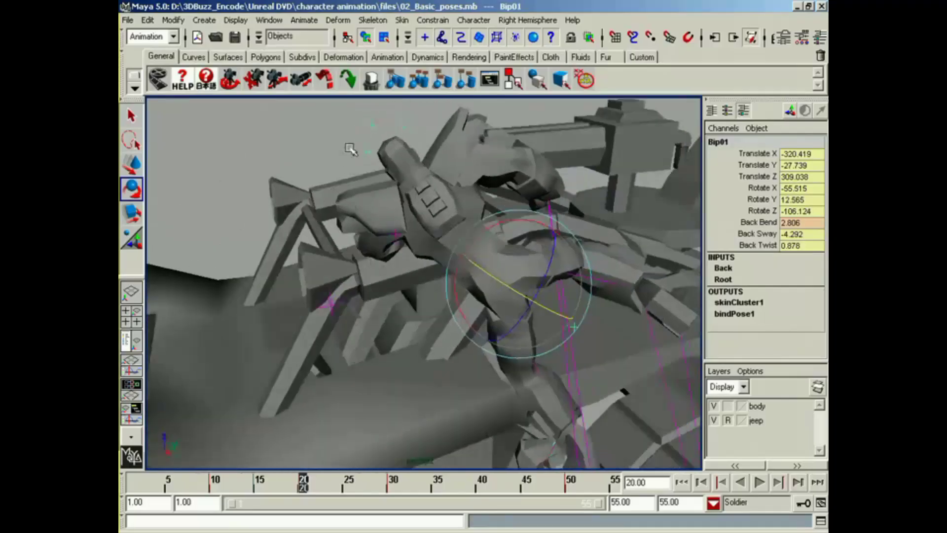
left_click(350, 147)
left_click_drag(352, 163, 511, 228, "alt")
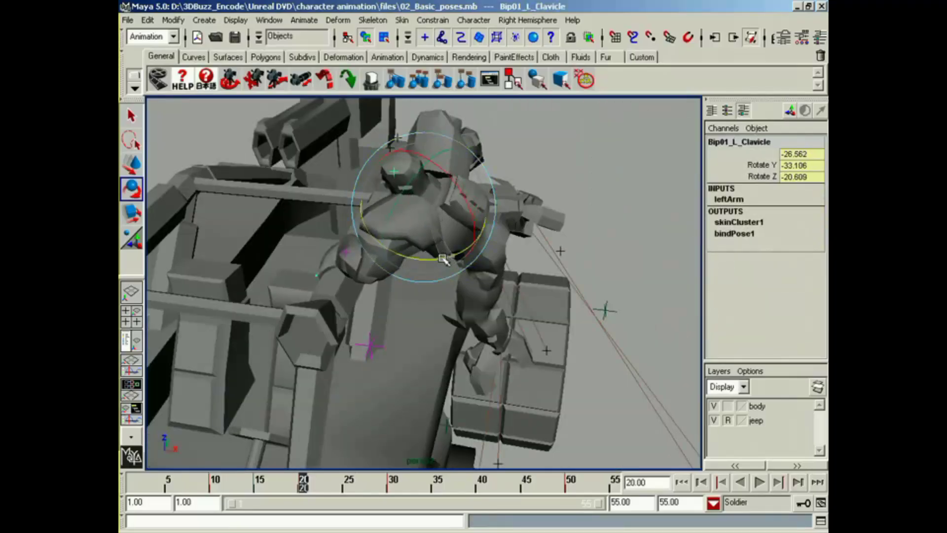
left_click_drag(442, 258, 440, 257)
left_click_drag(437, 255, 482, 237, "alt")
Raise the root Bip01 to a Translate Z of about 316.8
left_click(464, 233)
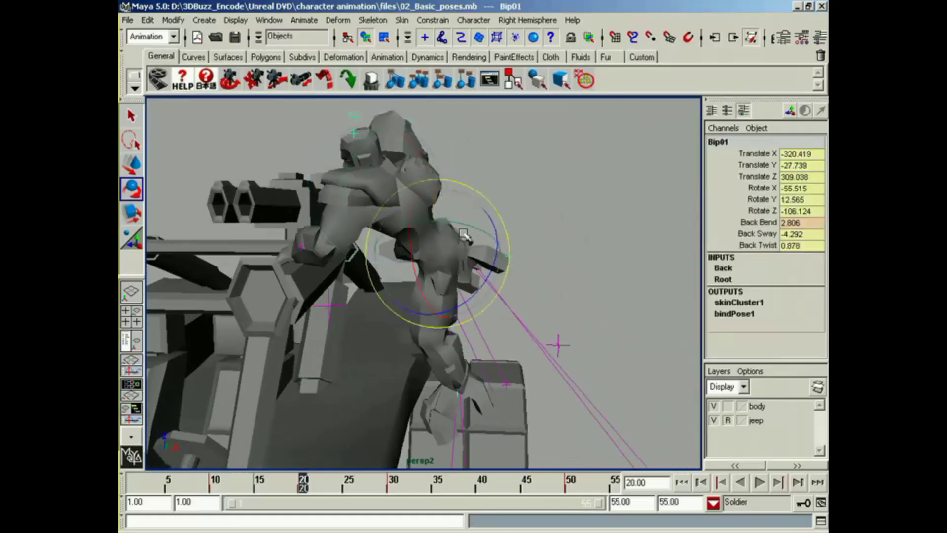
left_click_drag(438, 205, 394, 194, "alt")
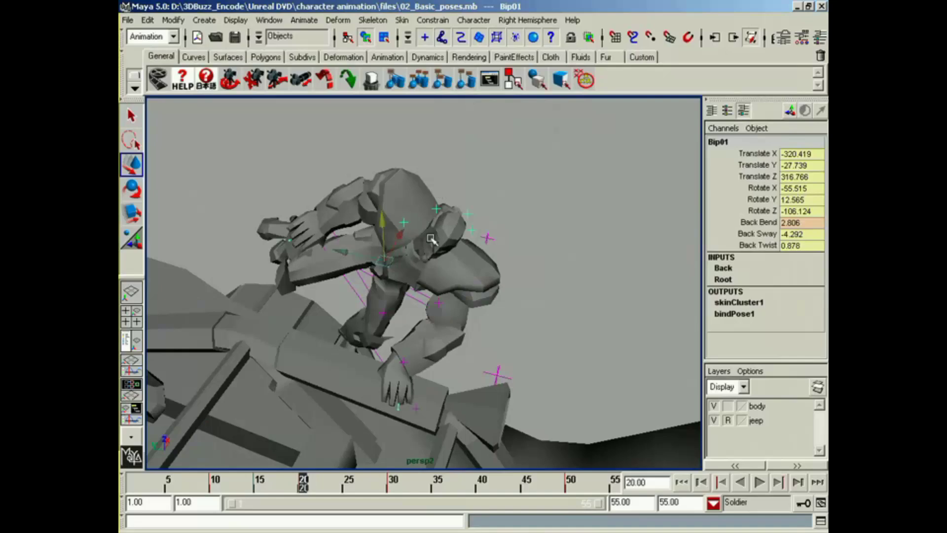
left_click_drag(491, 323, 450, 313, "alt")
middle_click_drag(471, 263, 398, 254, "alt")
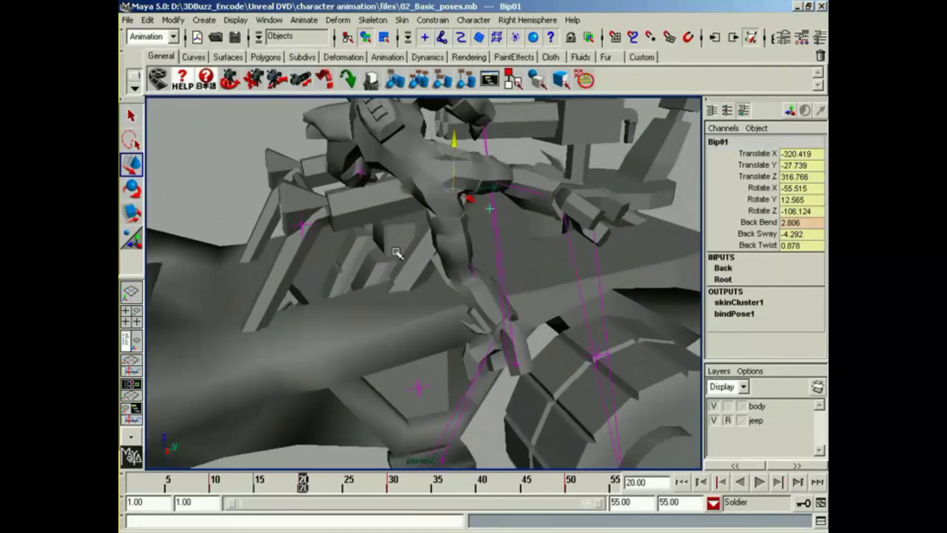
Move the left arm pole vector lArmPV to about -375.9, -146.3 and 324.1 to redirect the left elbow
middle_click_drag(461, 325, 495, 386, "alt")
left_click_drag(494, 386, 528, 302, "alt")
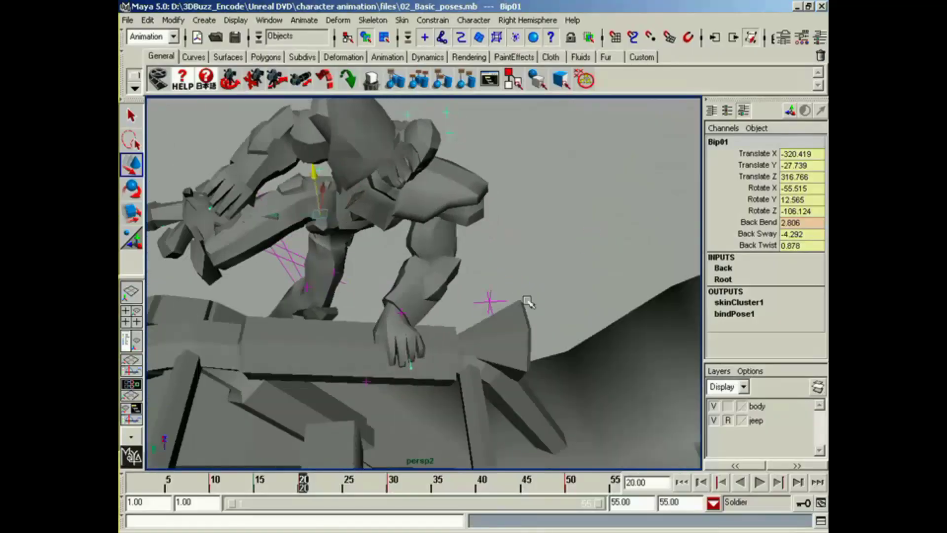
left_click(491, 301)
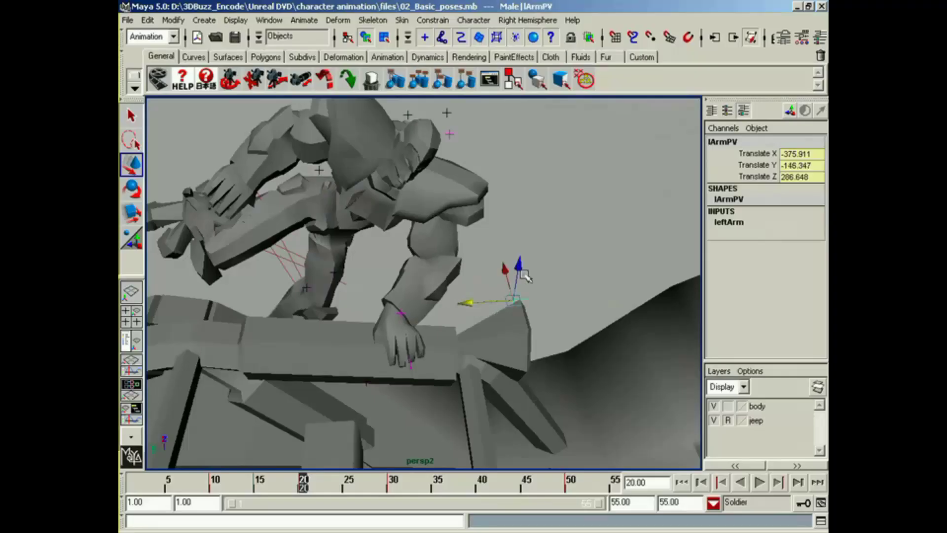
left_click_drag(531, 250, 459, 271, "alt")
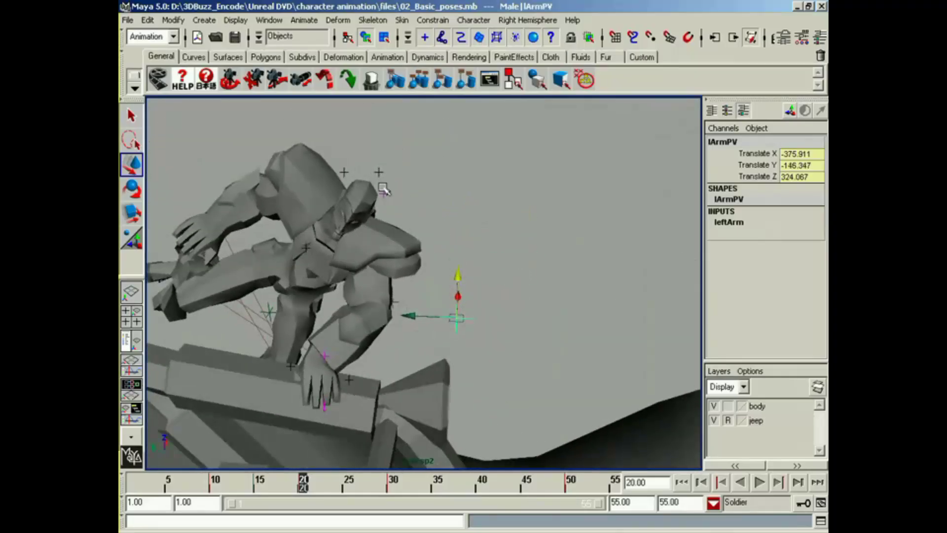
Rotate the left clavicle to about -40.1, -29.6 and -13.1
left_click(384, 189)
left_click_drag(437, 217, 375, 235, "alt")
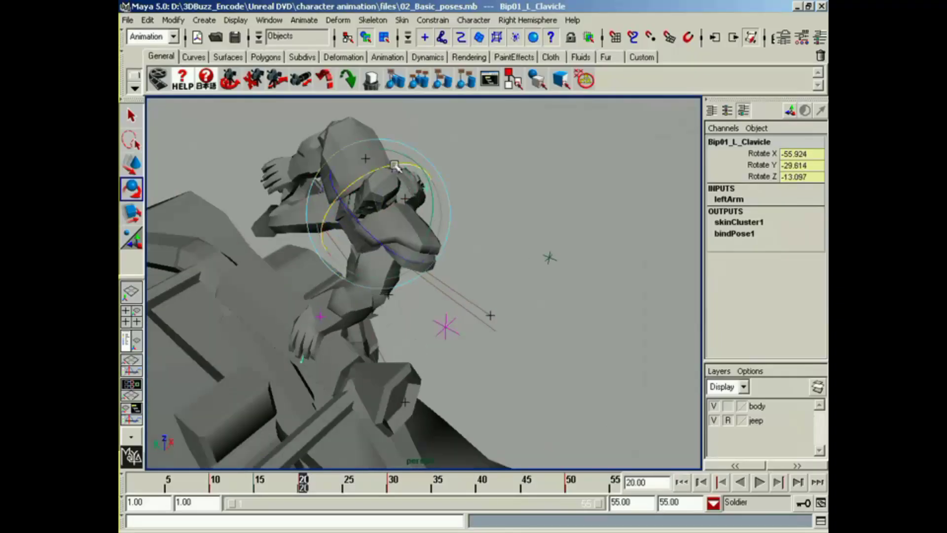
left_click_drag(394, 167, 357, 188, "alt")
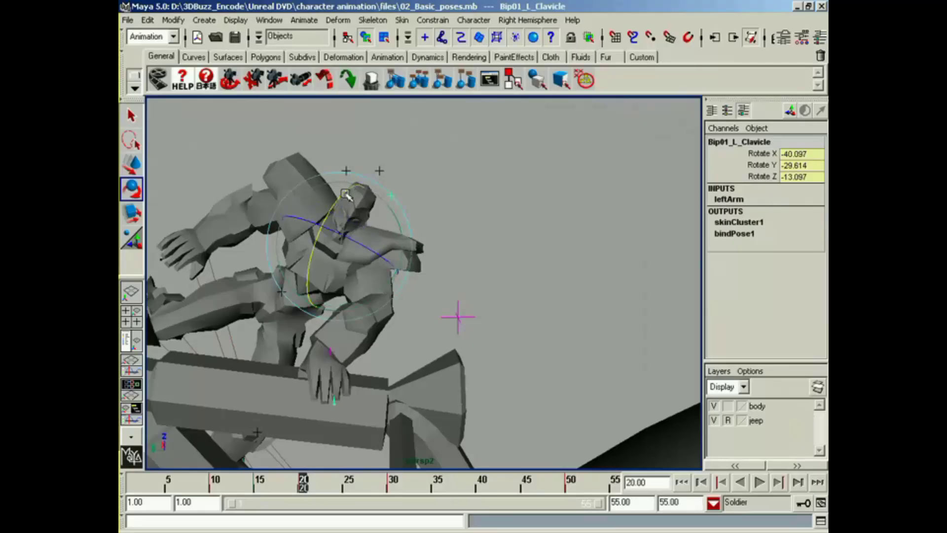
left_click_drag(366, 243, 376, 260, "alt")
Raise the right arm behind the body, rotating the right upper arm to about 35.2, 24.1 and -7.5
left_click(450, 171)
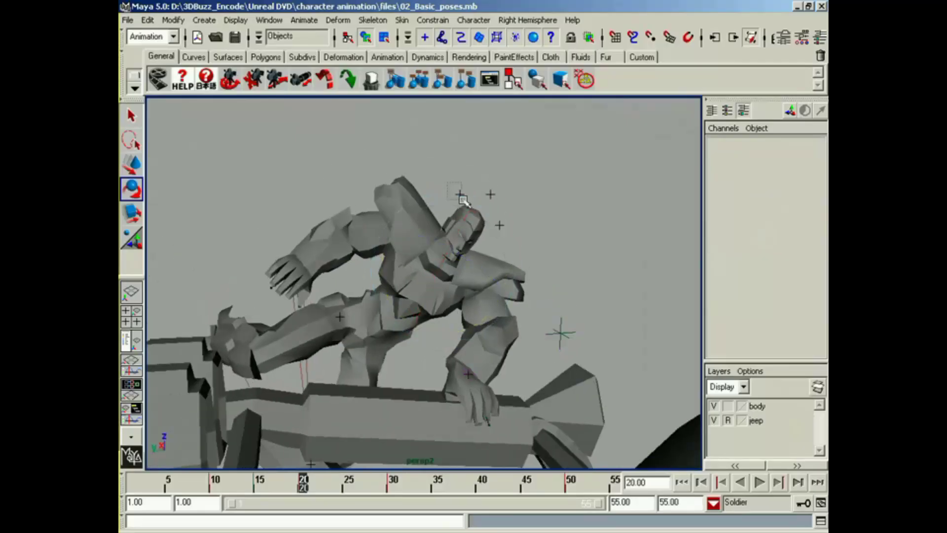
left_click(460, 195)
mouse_move(453, 192)
left_mouse_down()
mouse_move(382, 155)
mouse_move(449, 189)
mouse_move(445, 183)
left_mouse_up()
left_click(383, 156)
left_click(378, 246)
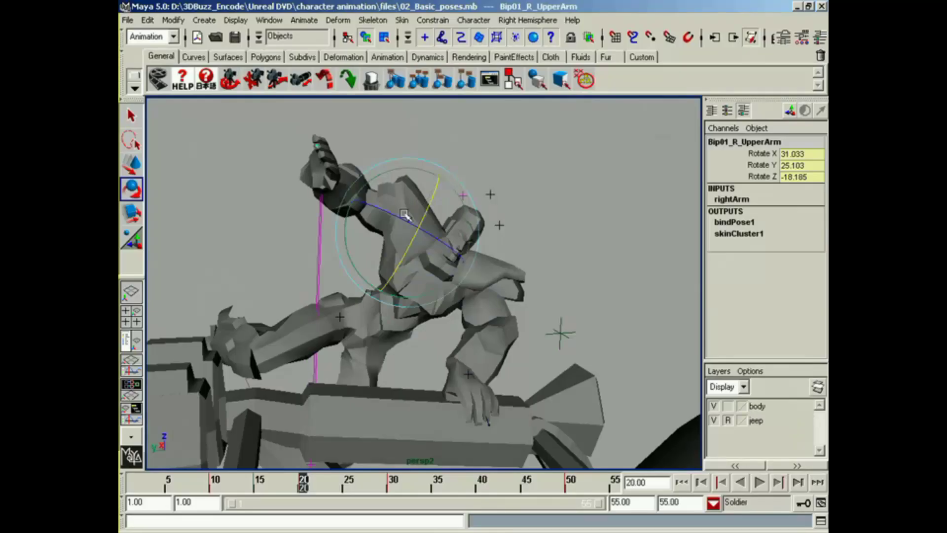
left_click_drag(404, 215, 401, 271, "alt")
left_click_drag(404, 234, 401, 227)
left_click_drag(403, 276, 383, 249, "alt")
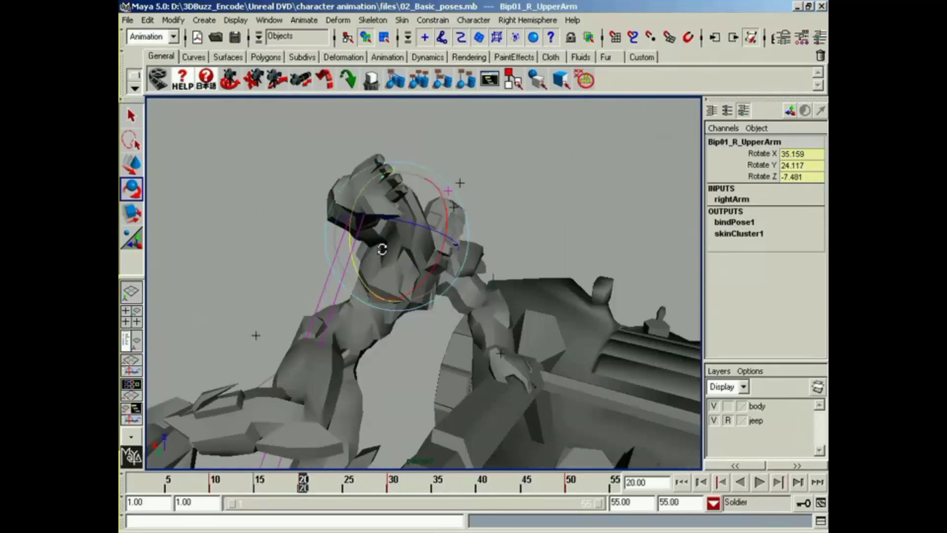
middle_click_drag(489, 301, 469, 265, "alt")
left_click_drag(469, 265, 447, 283, "alt")
mouse_move(447, 286)
middle_mouse_down("alt")
mouse_move(460, 260)
mouse_move(442, 277)
middle_mouse_up("alt")
left_click_drag(441, 277, 444, 263, "alt")
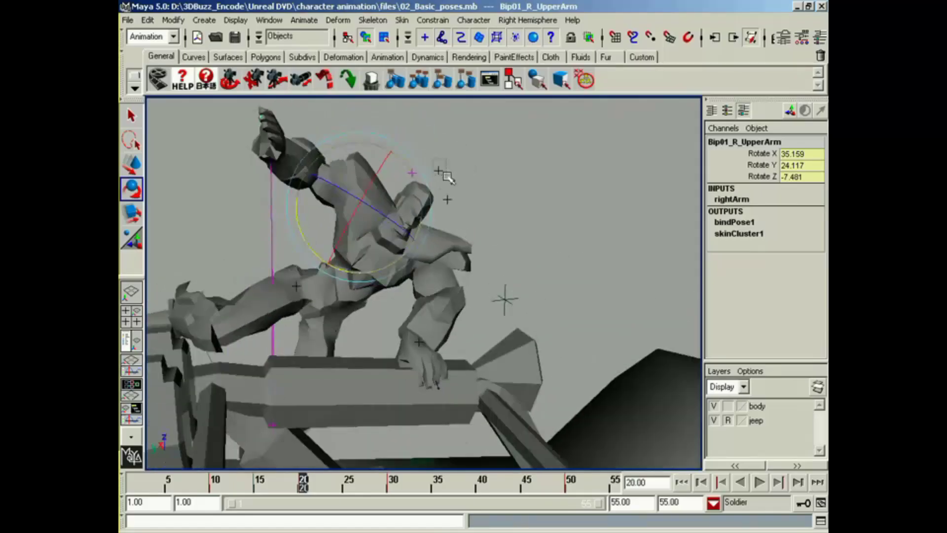
Rotate the soldier's head to about 8.6, 5.1 and -39.4
left_click(446, 174)
left_click_drag(445, 174, 405, 174, "alt")
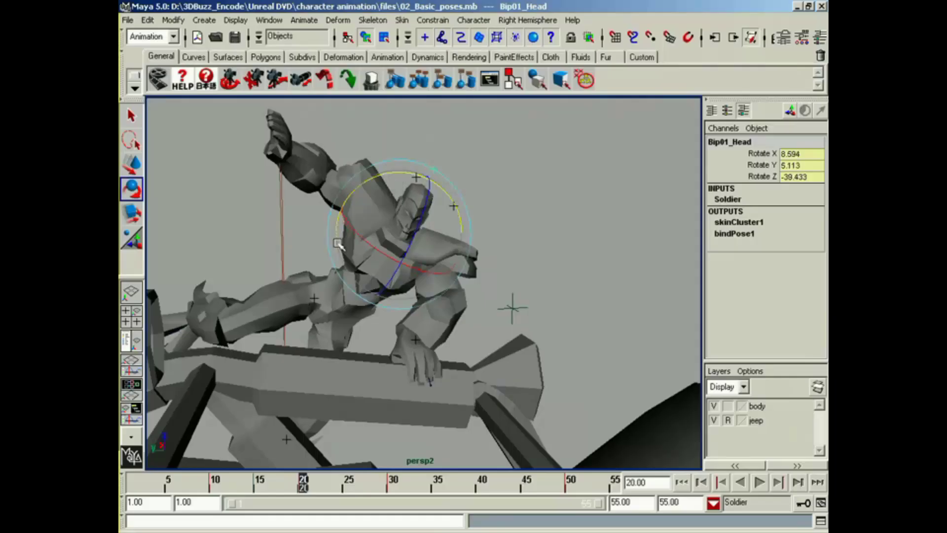
left_click_drag(338, 244, 502, 234, "alt")
Raise the root Bip01 to a Translate Z of about 321.6 and tilt its Rotate X to about -61.9
left_click(486, 216)
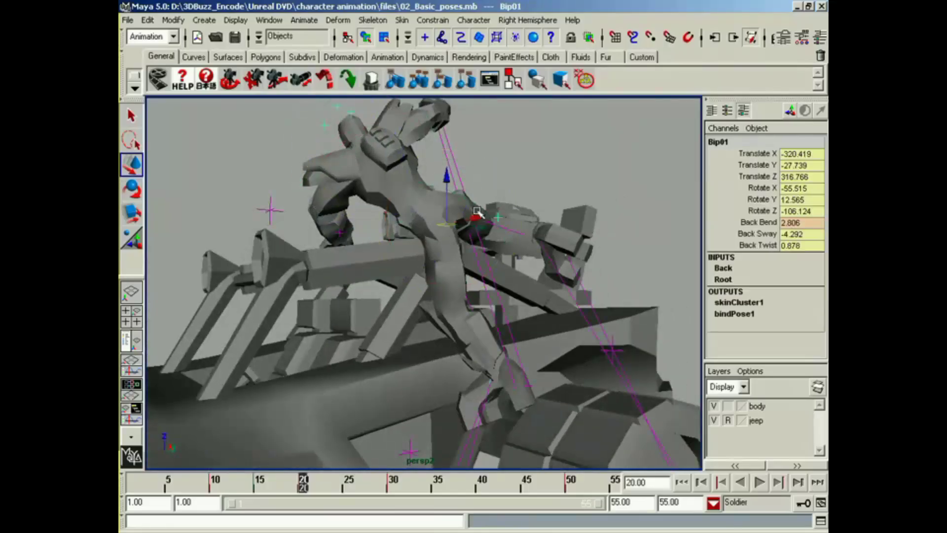
left_click_drag(448, 183, 449, 177)
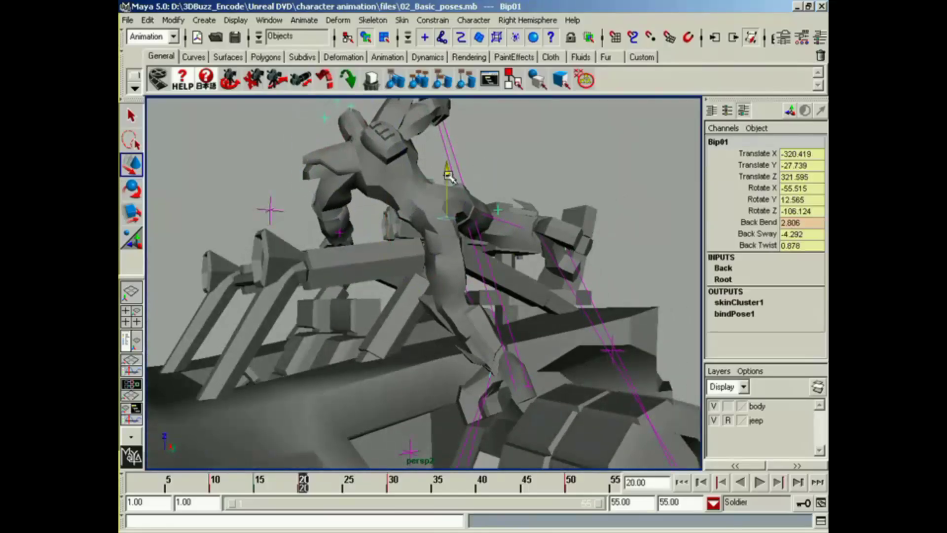
left_click_drag(389, 210, 390, 219)
left_click_drag(466, 240, 463, 273, "alt")
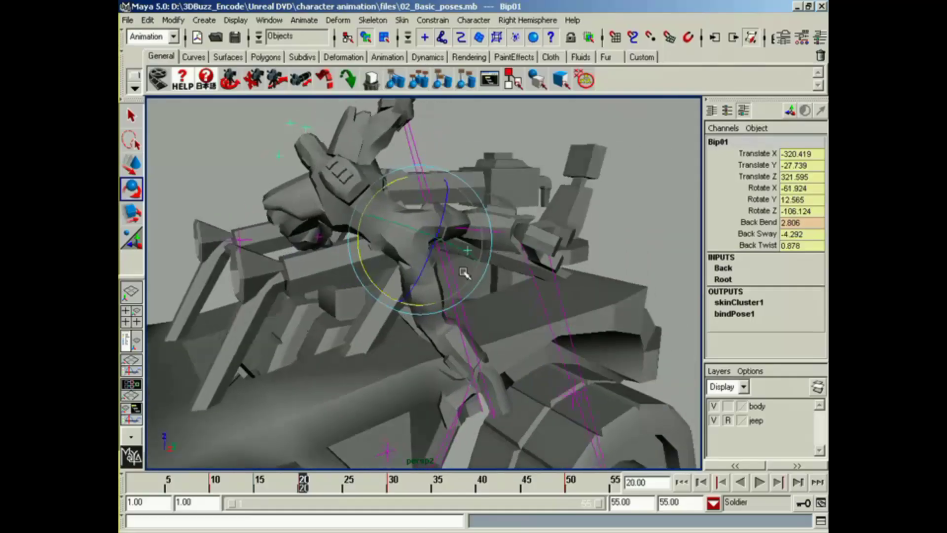
Set the left foot control's Switch to 0 at frame 20
middle_click_drag(476, 333, 486, 264, "alt")
left_click(417, 357)
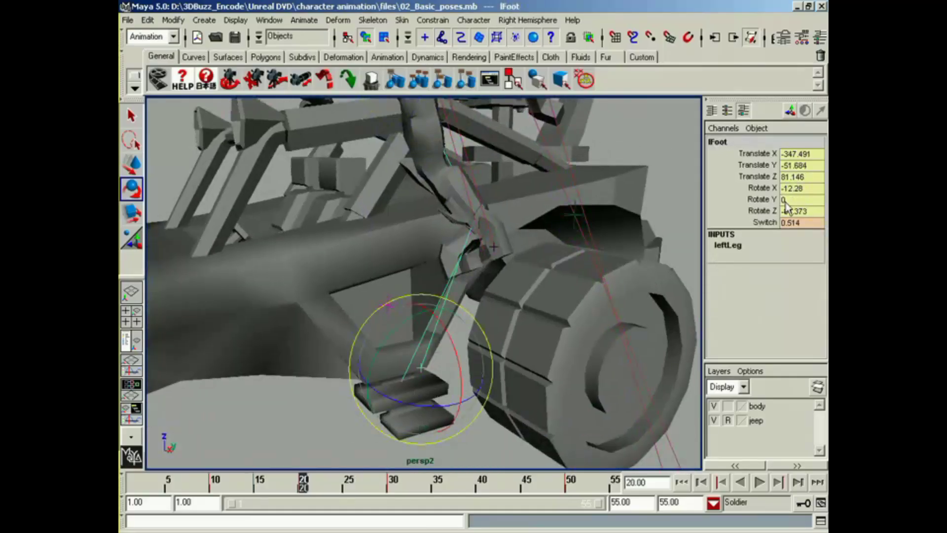
left_click(762, 224)
middle_click_drag(563, 180, 573, 254, "alt")
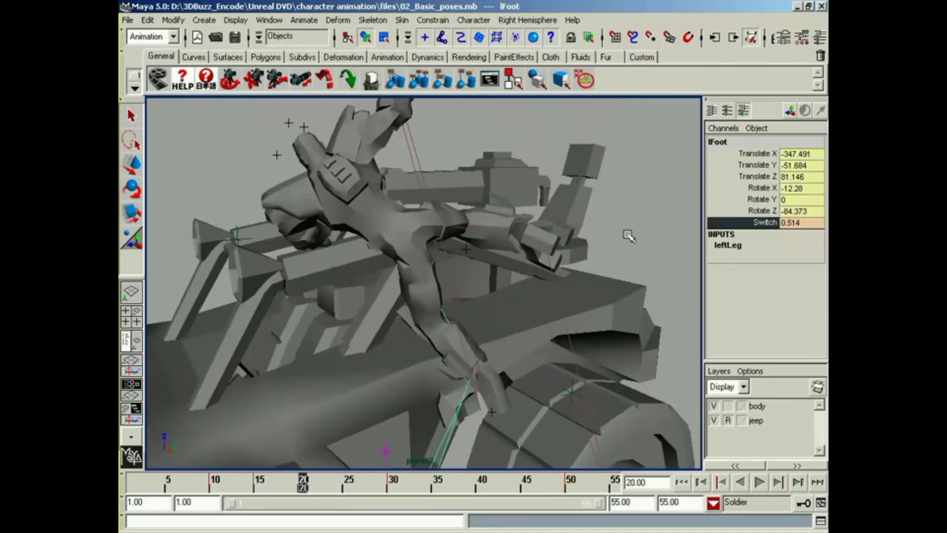
middle_click_drag(626, 232, 594, 234)
Rotate the left thigh to about -39.3, -30.4 and 94.5 to lift the left leg over the jeep
middle_click_drag(507, 309, 525, 256, "alt")
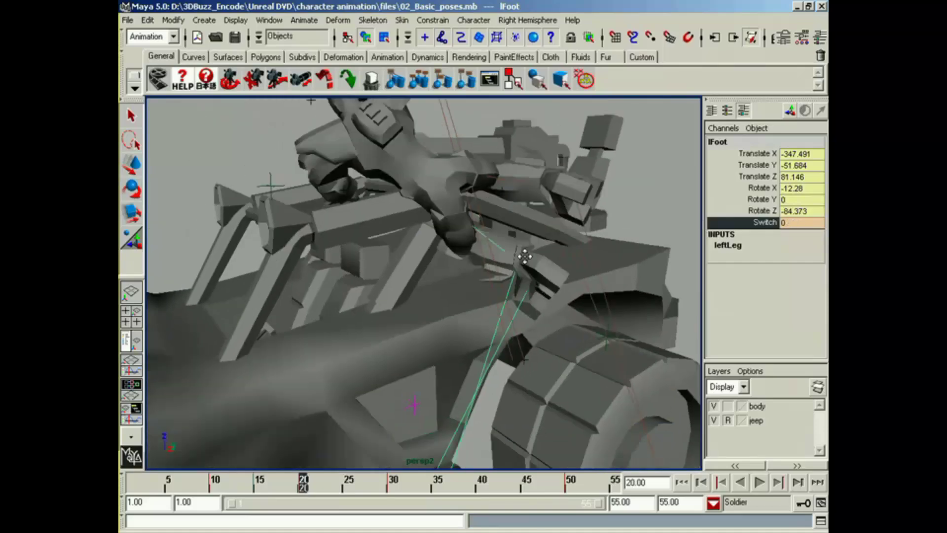
left_click_drag(525, 256, 513, 237, "alt")
left_click(476, 228)
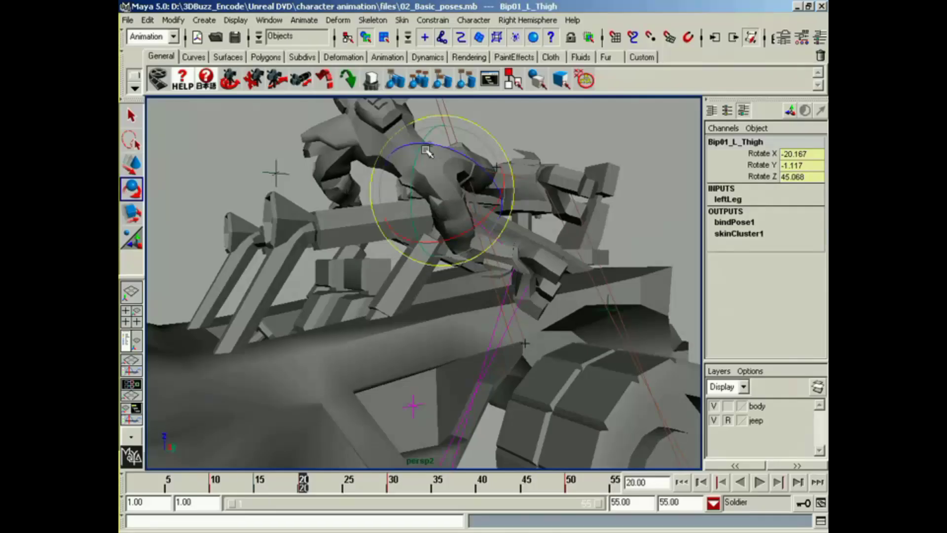
left_click_drag(419, 156, 423, 279)
key("Down")
key("Up")
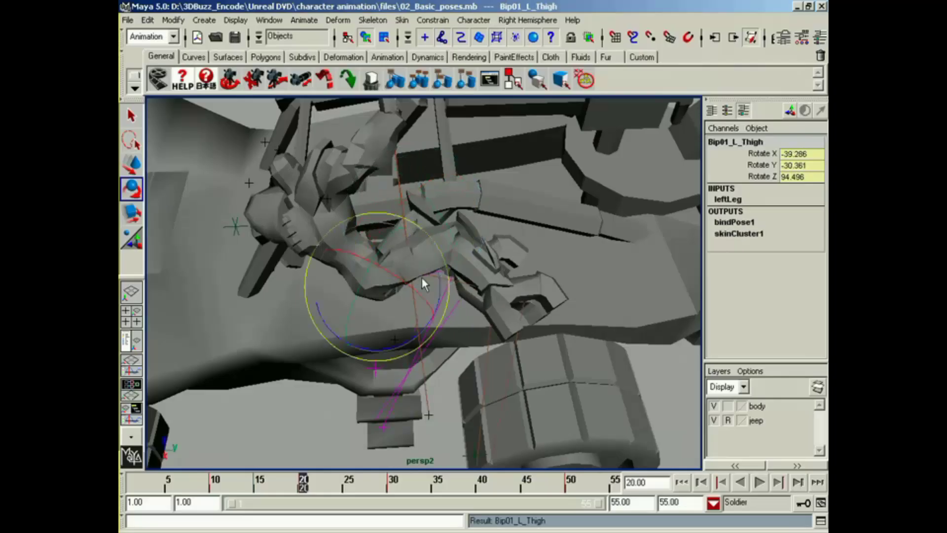
Rotate the right thigh to about -9.3, -41.5 and 58.6 to lift the right leg over the jeep
key("Up")
key("Down")
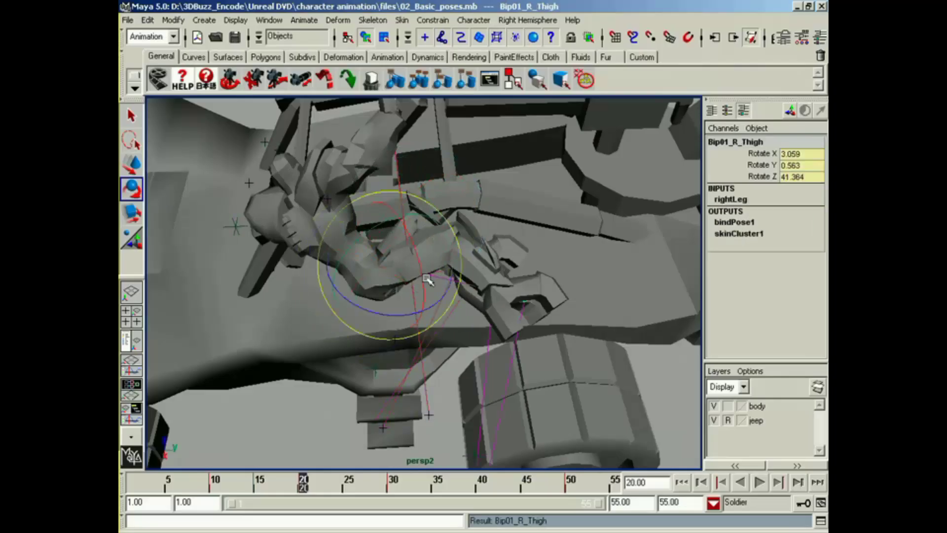
left_click_drag(426, 279, 434, 178, "alt")
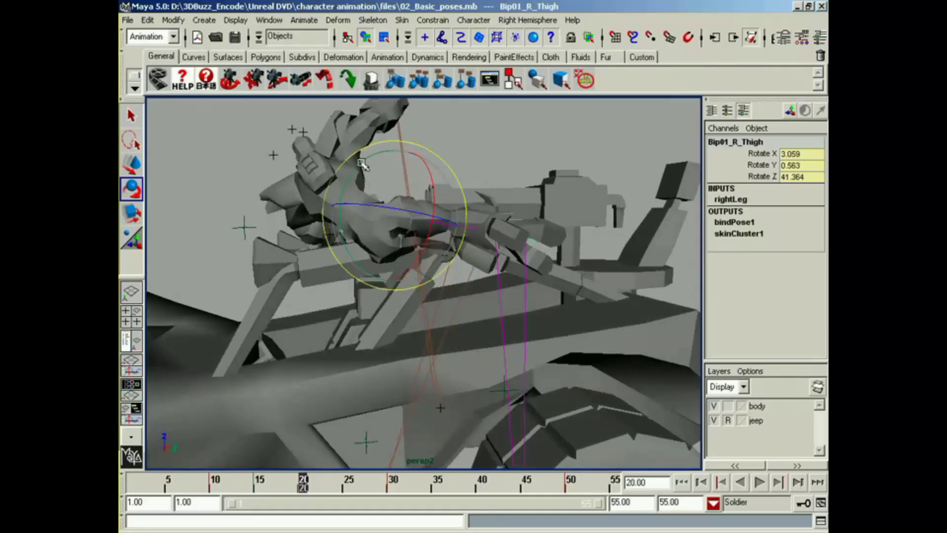
left_click_drag(362, 164, 334, 209)
left_click_drag(404, 237, 419, 231)
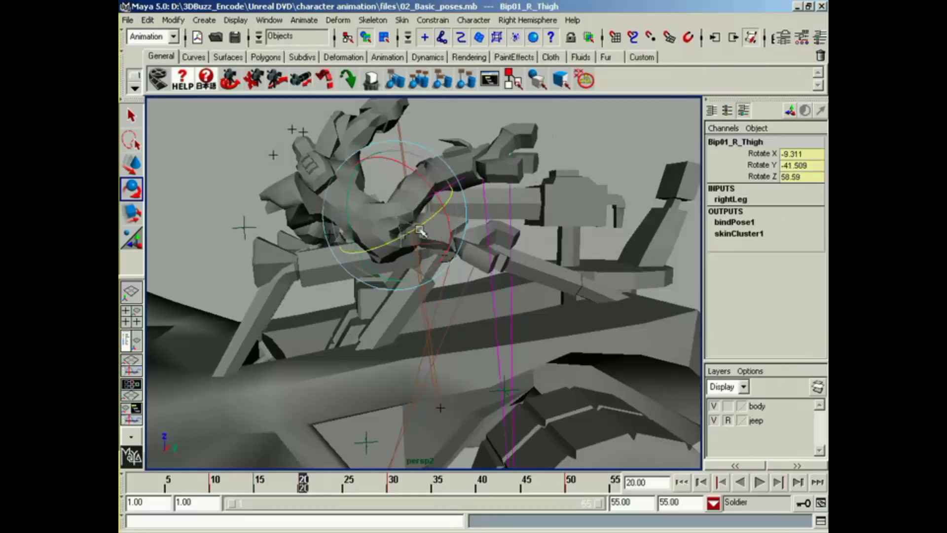
Bend the right calf to a Rotate Z of about -101.6 at frame 20
key("Down")
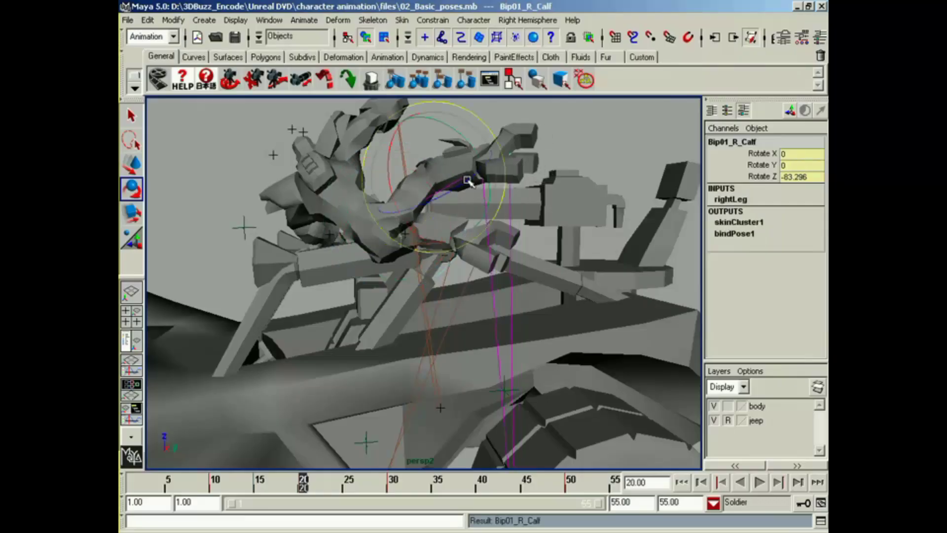
left_click_drag(467, 184, 450, 192)
middle_click_drag(450, 192, 399, 360, "alt")
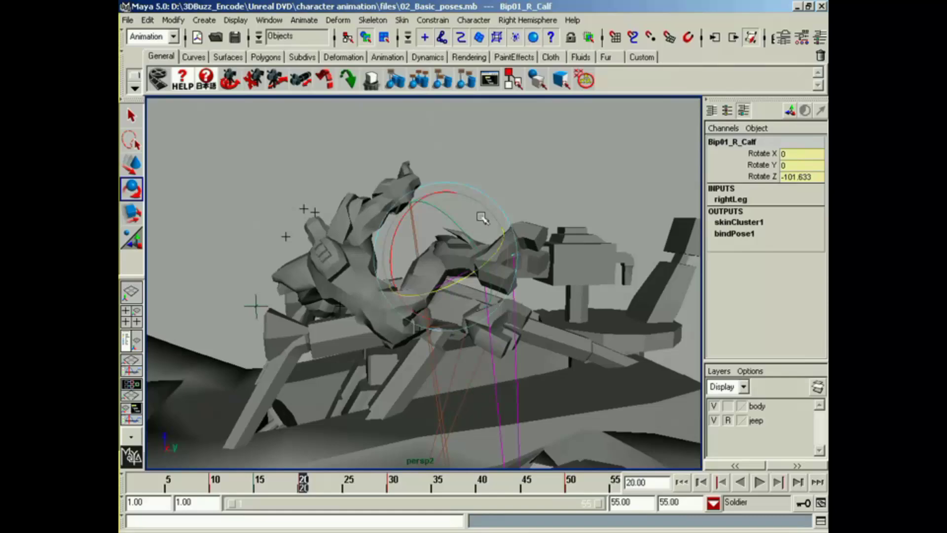
left_click_drag(483, 217, 468, 373, "alt")
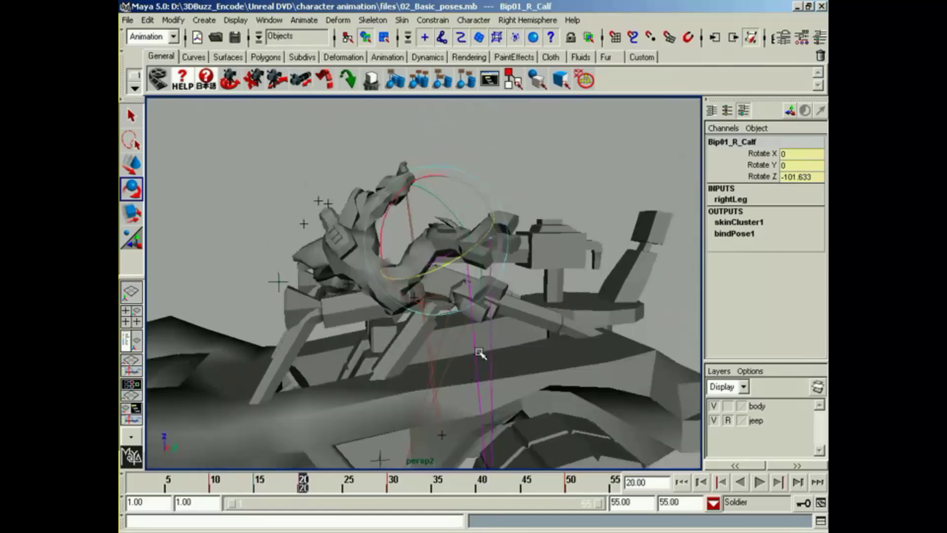
middle_click_drag(488, 254, 484, 220, "alt")
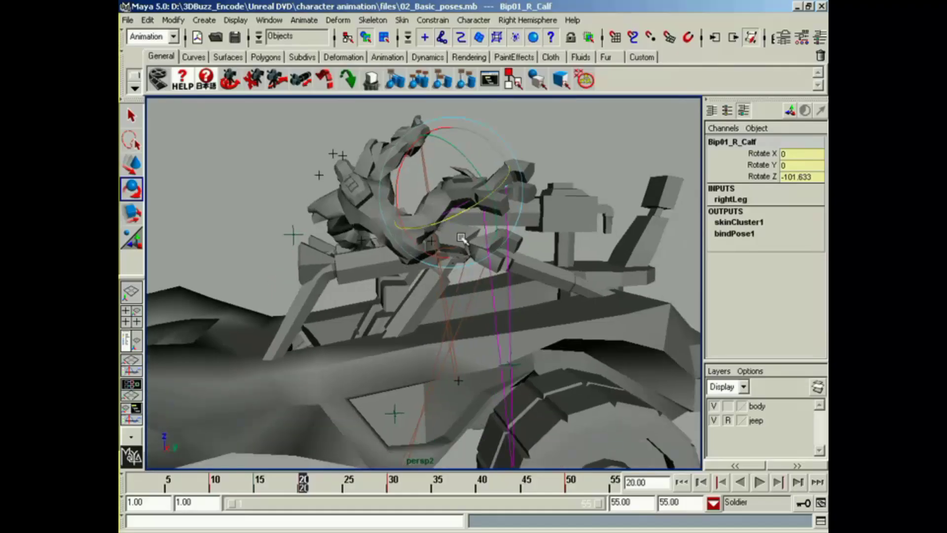
left_click_drag(446, 238, 448, 267, "alt")
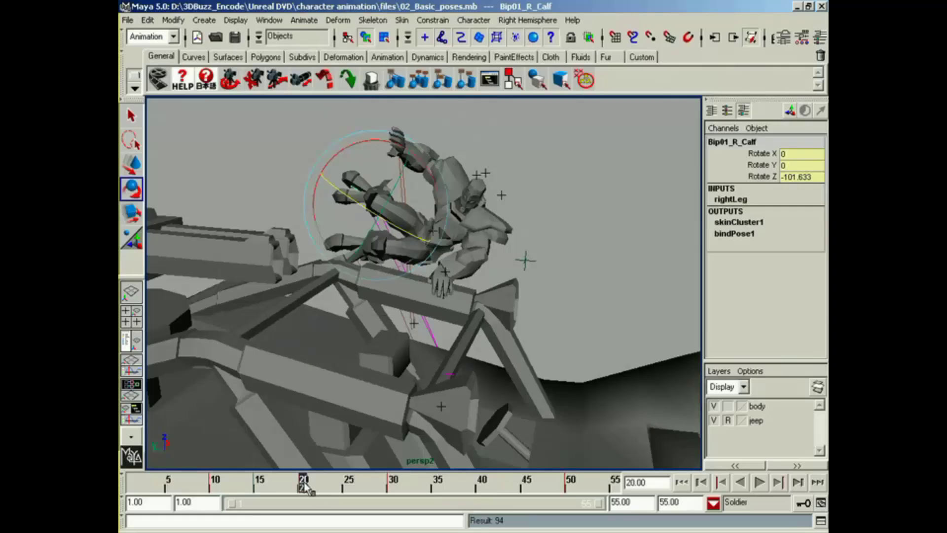
Review the vault motion between frames 11 and 20 from several angles
mouse_move(303, 486)
left_mouse_down()
mouse_move(266, 486)
mouse_move(322, 486)
mouse_move(222, 481)
left_mouse_up()
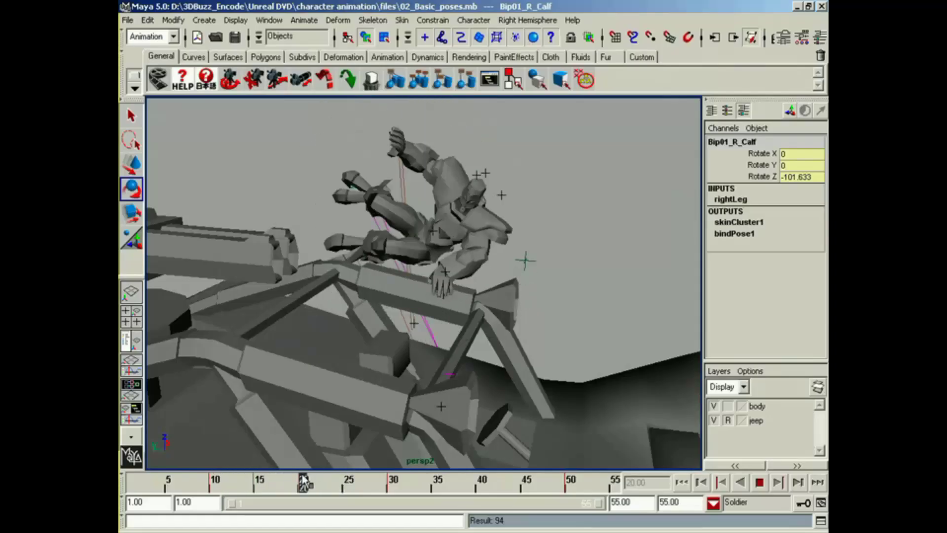
mouse_move(303, 481)
left_mouse_down()
mouse_move(349, 484)
mouse_move(223, 482)
left_mouse_up()
left_click_drag(229, 341, 364, 379, "alt")
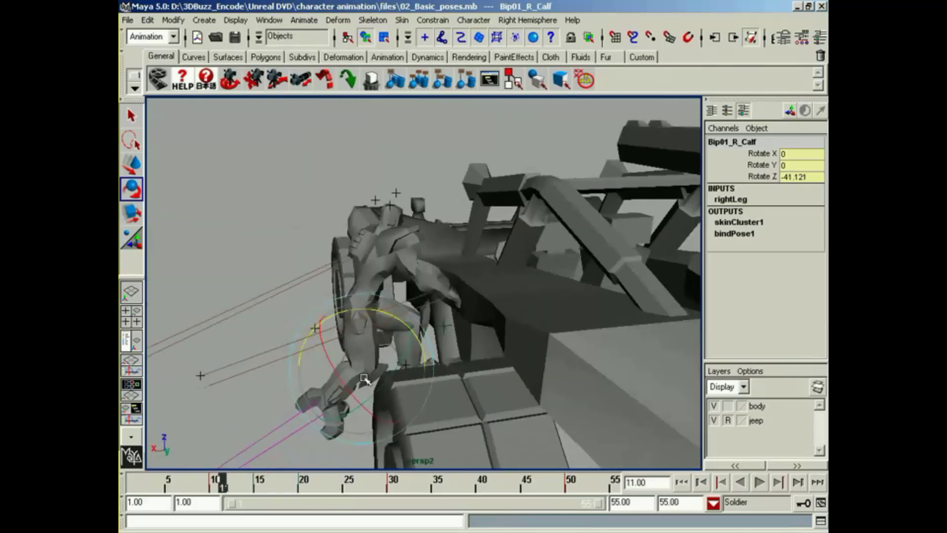
left_click_drag(227, 488, 302, 489)
left_click_drag(365, 395, 365, 434, "alt")
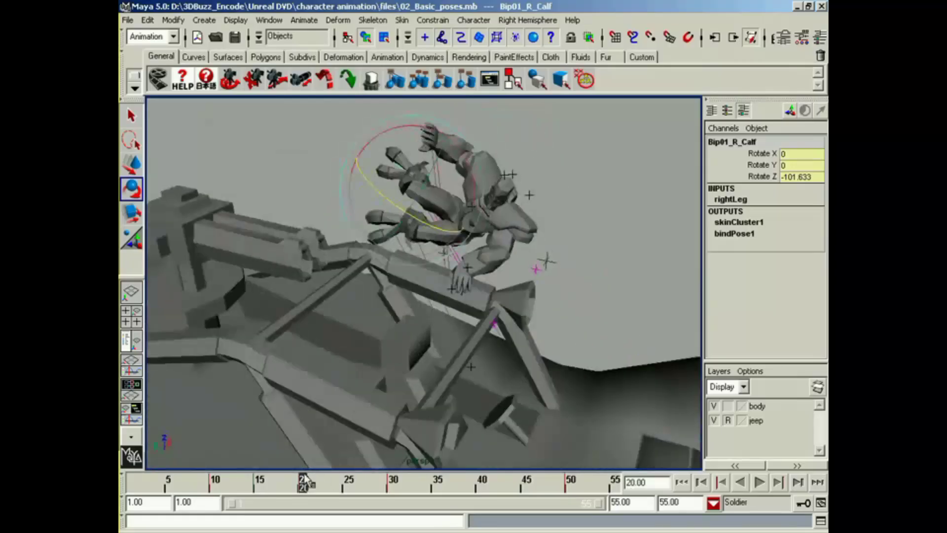
key("alt+v")
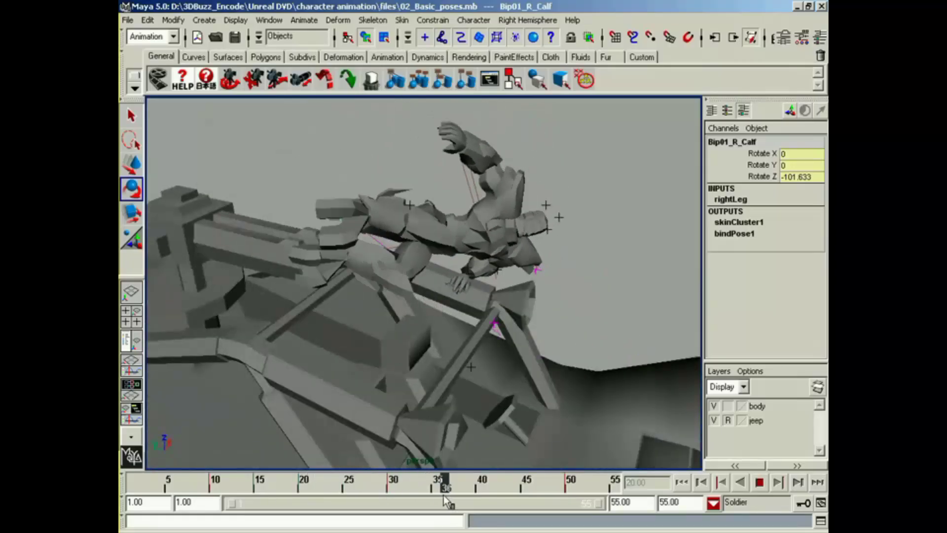
At frame 45, set Rotate X, Y and Z of the root Bip01 to 0
mouse_move(431, 484)
left_mouse_down()
mouse_move(302, 477)
mouse_move(525, 485)
left_mouse_up()
left_click_drag(513, 349, 397, 356, "alt")
mouse_move(494, 491)
left_mouse_down()
mouse_move(484, 487)
mouse_move(525, 486)
mouse_move(479, 482)
mouse_move(526, 486)
left_mouse_up()
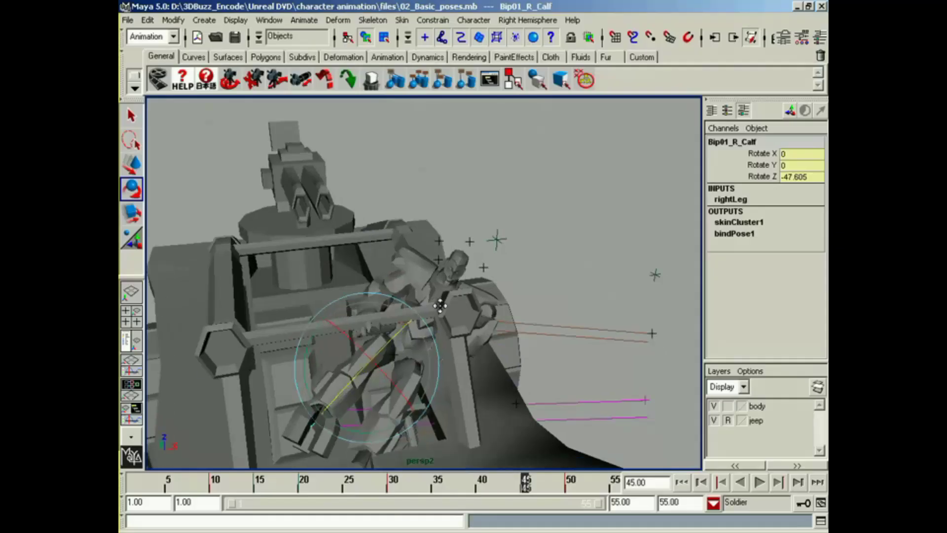
left_click_drag(440, 306, 422, 383, "alt")
left_click_drag(423, 375, 440, 283, "alt")
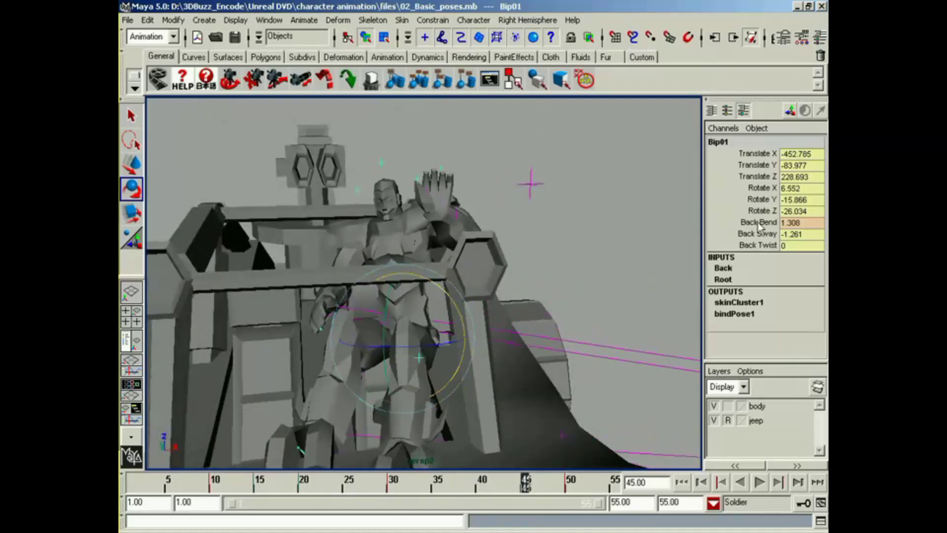
left_click_drag(791, 212, 790, 196)
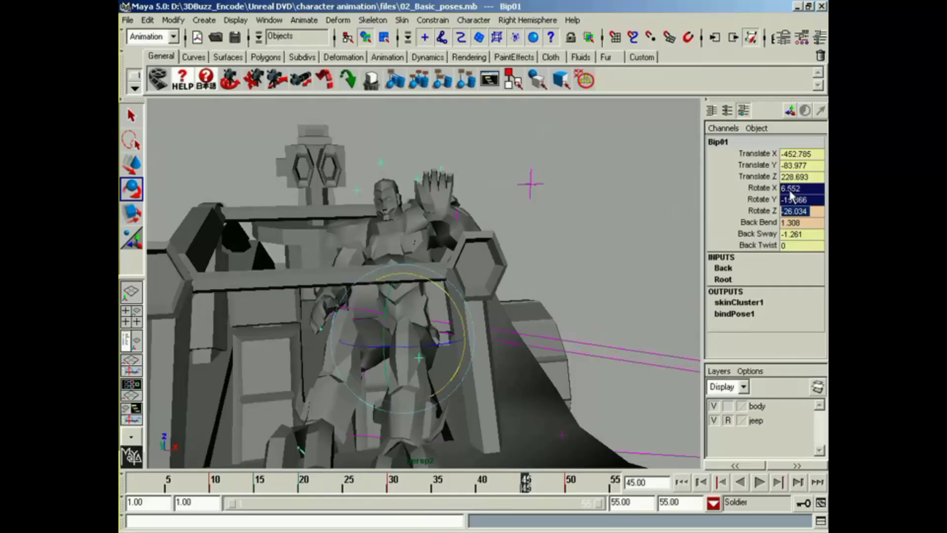
type("0")
key("Return")
Move the root Bip01 to about -471, -59.9 and 262.3 so the soldier stands inside the jeep at frame 45
left_click_drag(518, 228, 550, 287, "alt")
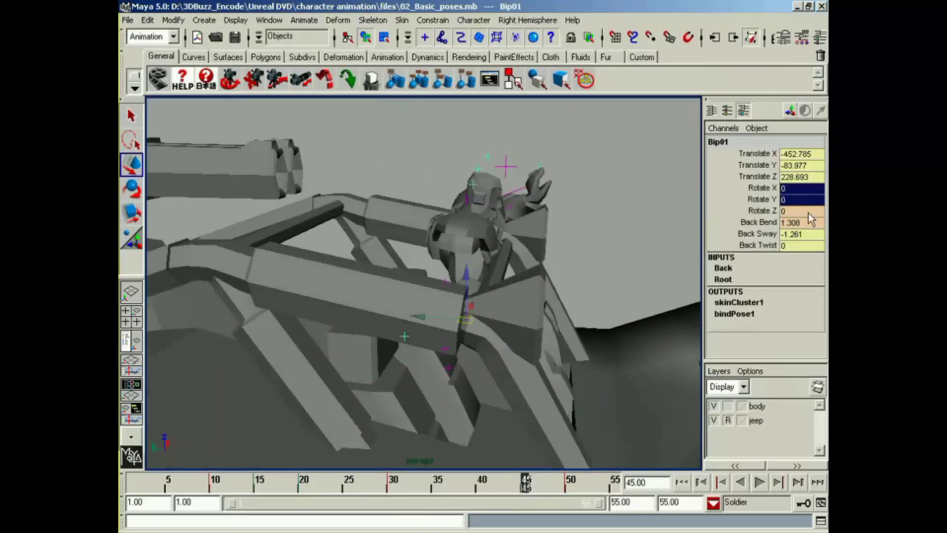
left_click_drag(430, 314, 423, 358, "alt")
left_click_drag(499, 334, 461, 367, "alt")
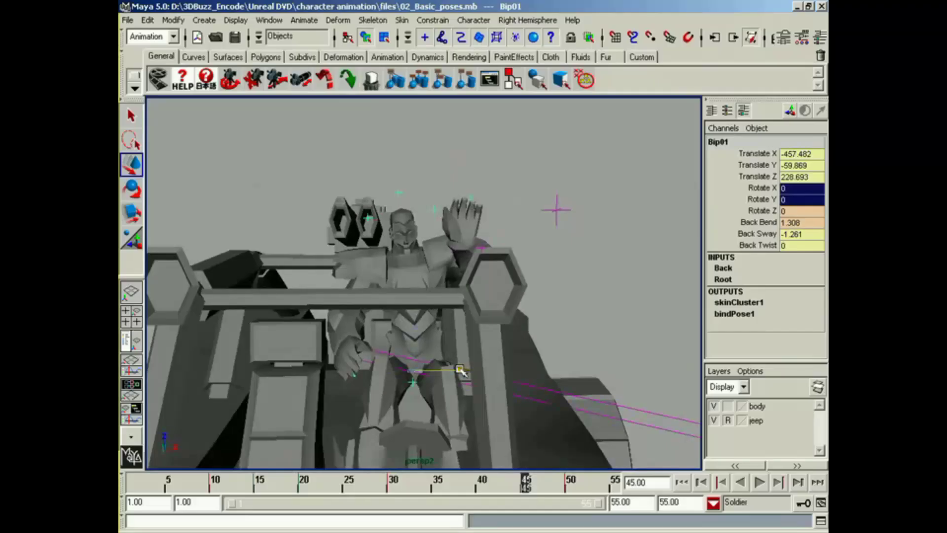
left_click_drag(460, 371, 450, 369)
left_click_drag(403, 330, 404, 283)
left_click_drag(447, 332, 478, 255)
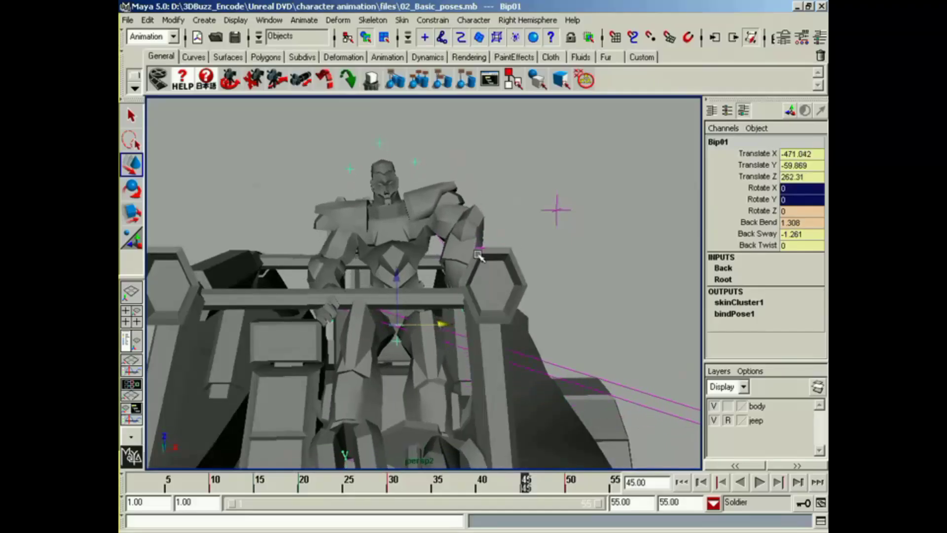
Rotate the soldier's right upper arm at frame 45 so the arm lowers toward his lap inside the roll cage
left_click_drag(446, 356, 464, 364, "alt")
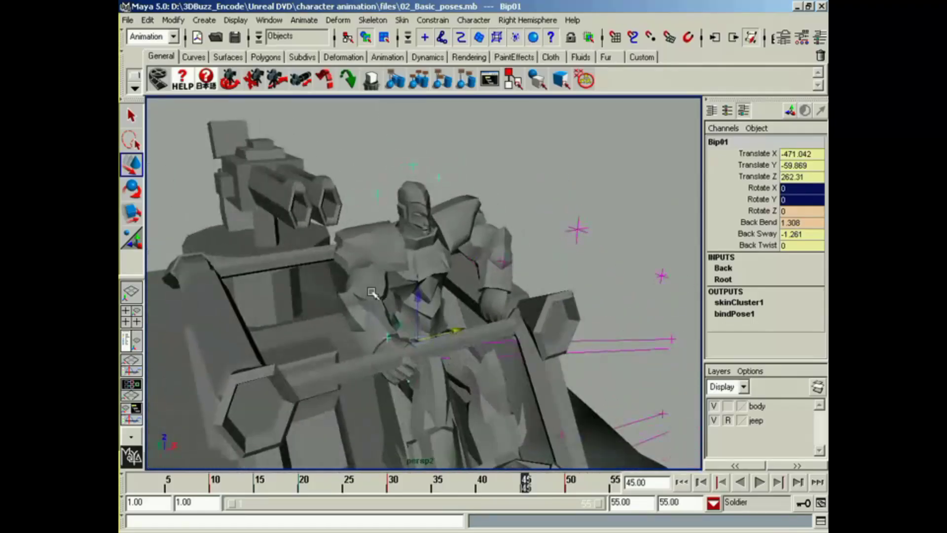
left_click_drag(345, 306, 423, 245, "alt")
left_click(342, 297)
key("e")
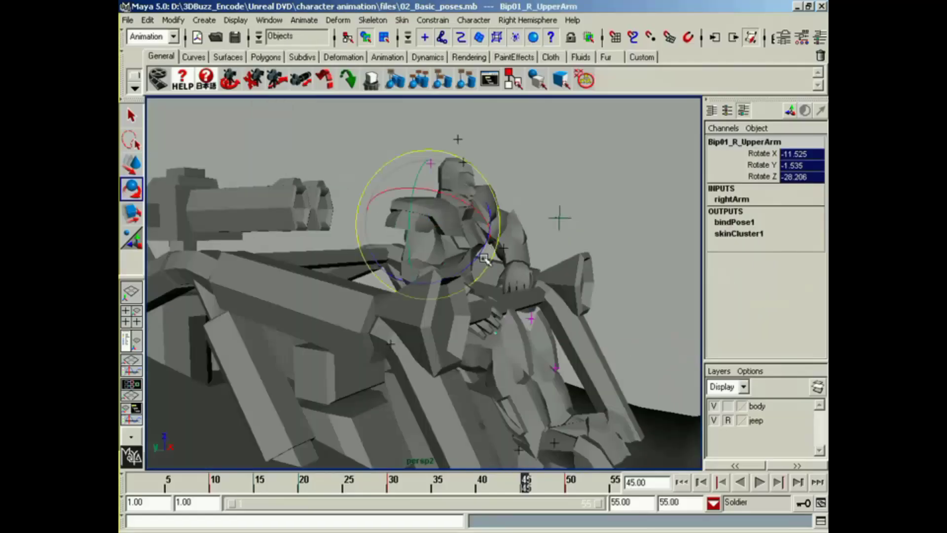
left_click_drag(484, 258, 395, 327)
Rotate the soldier's right thigh by about -45.7 degrees around its local Z axis
left_click(478, 309)
left_click_drag(478, 309, 498, 257, "alt")
left_click(630, 296)
left_click(417, 373)
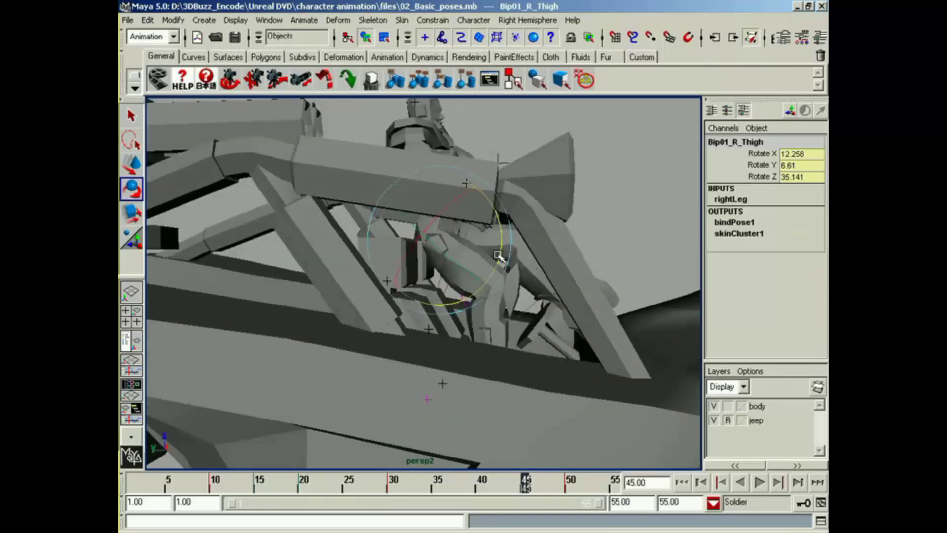
key("Up")
key("Down")
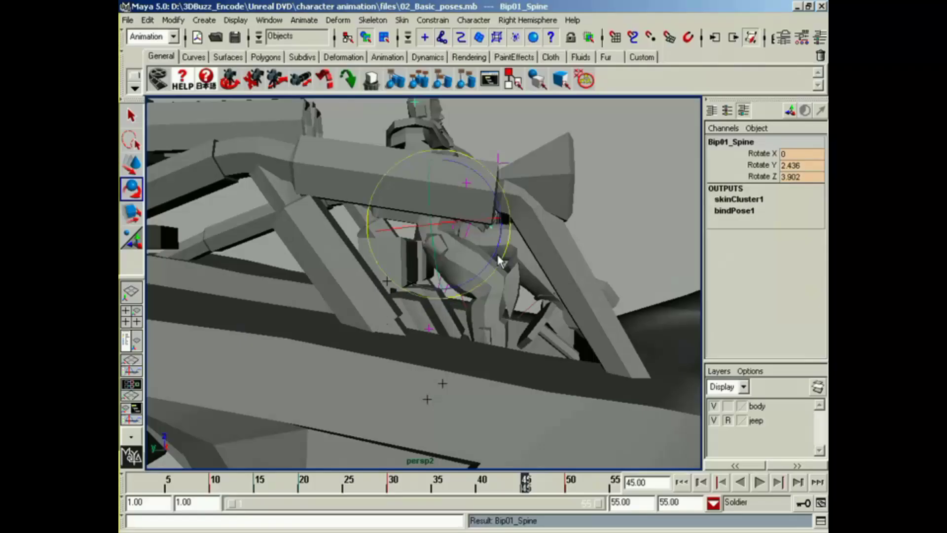
key("z")
key("z")
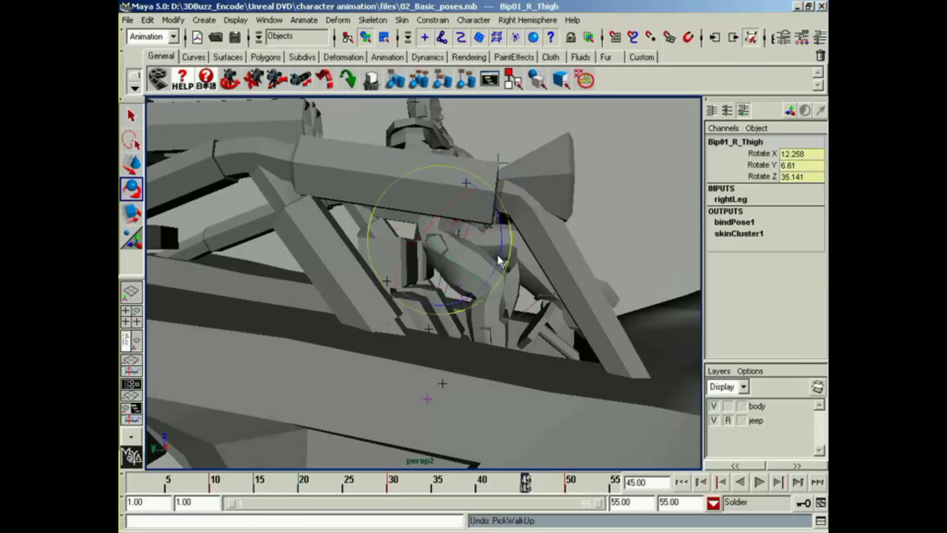
key("z")
key("shift+z")
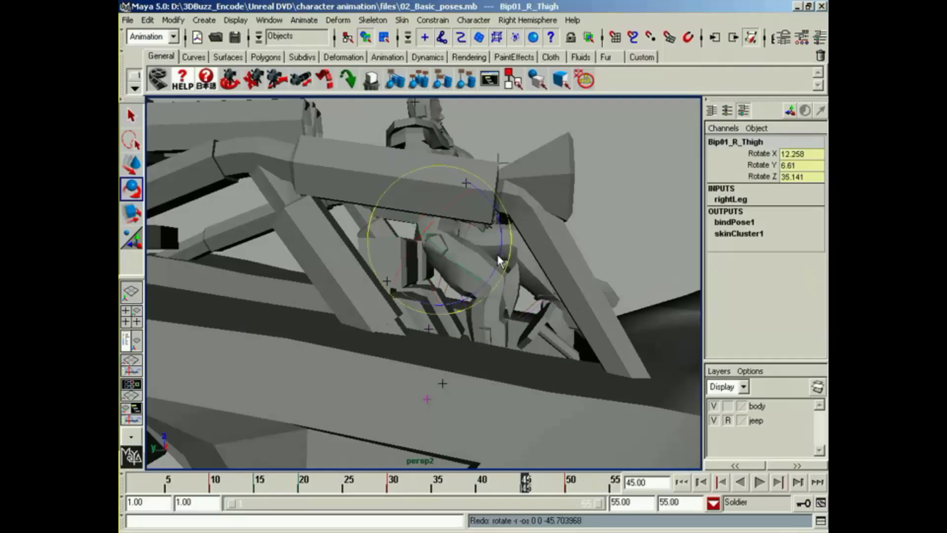
Rotate the soldier's left thigh downward so the leg drops into the jeep's footwell
left_click_drag(467, 276, 502, 273, "alt")
left_click(627, 290)
left_click(495, 318)
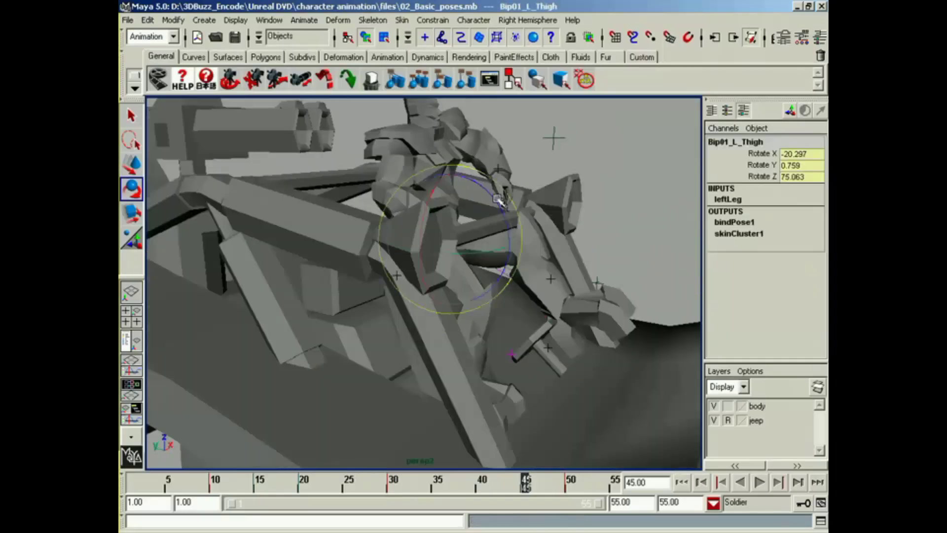
left_click_drag(497, 198, 506, 231)
key("Down")
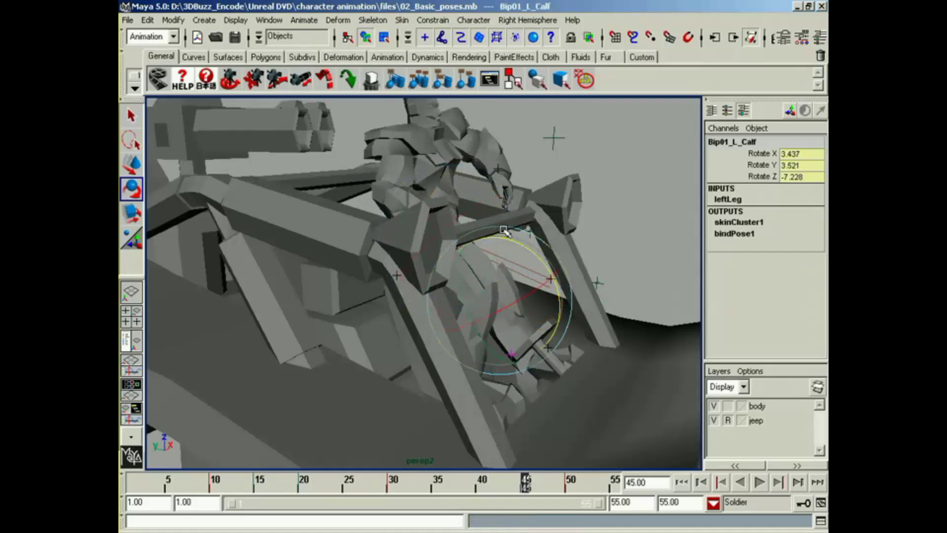
Select the right calf through the leg hierarchy and rotate it to adjust the knee bend
key("Up")
key("Up")
key("Down")
key("Right")
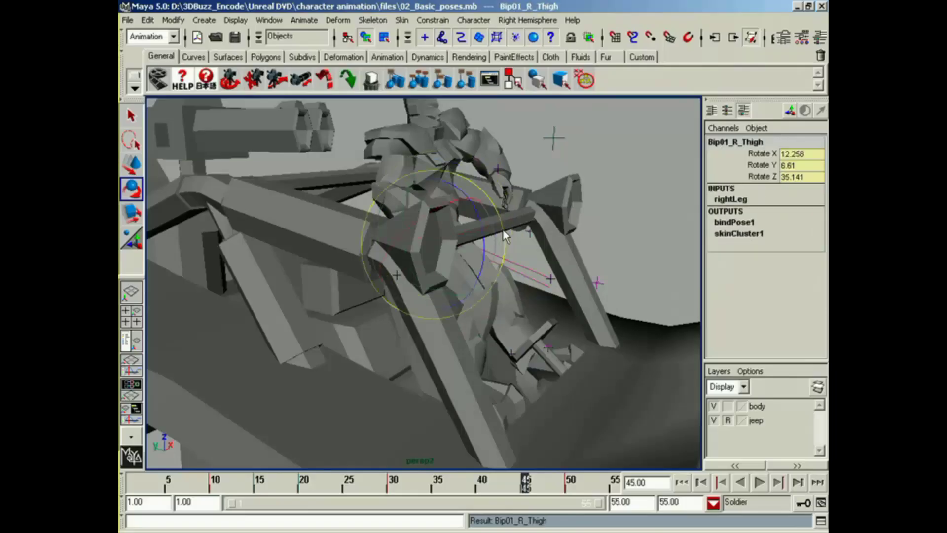
key("Down")
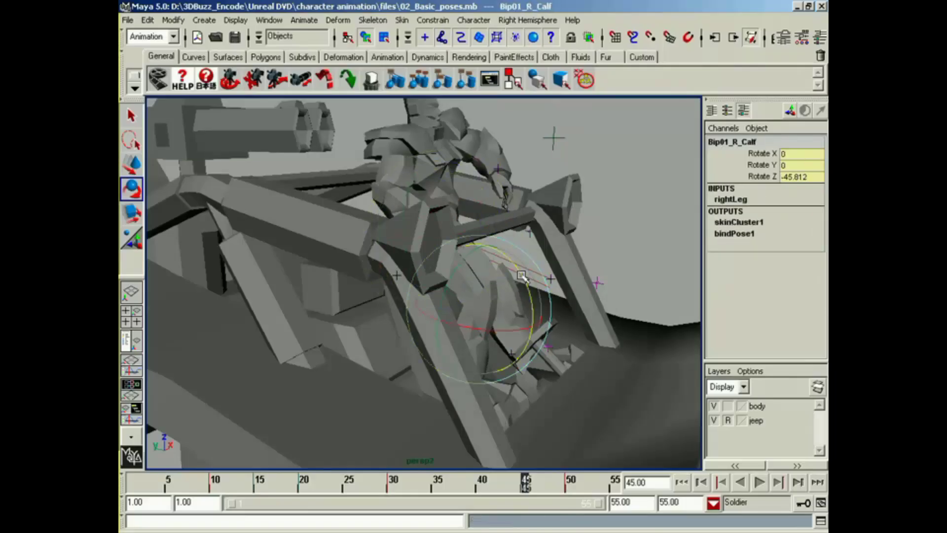
left_click_drag(527, 277, 515, 247)
Set the Switch attribute of the left hand control lHand to 0
mouse_move(472, 315)
left_mouse_down("alt")
mouse_move(541, 298)
mouse_move(494, 312)
mouse_move(469, 286)
mouse_move(501, 296)
mouse_move(443, 287)
mouse_move(471, 294)
mouse_move(484, 313)
mouse_move(473, 329)
left_mouse_up("alt")
left_click(471, 294)
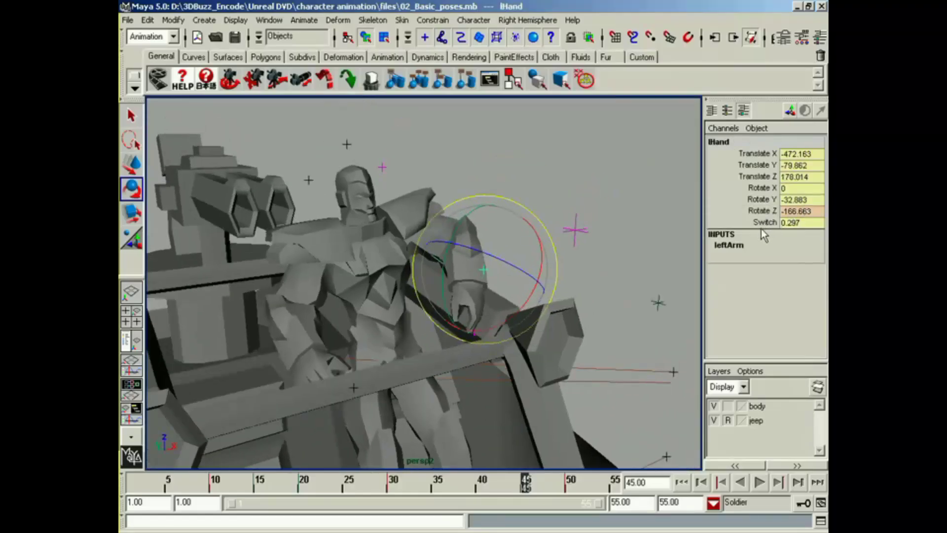
left_click_drag(575, 271, 484, 261, "alt")
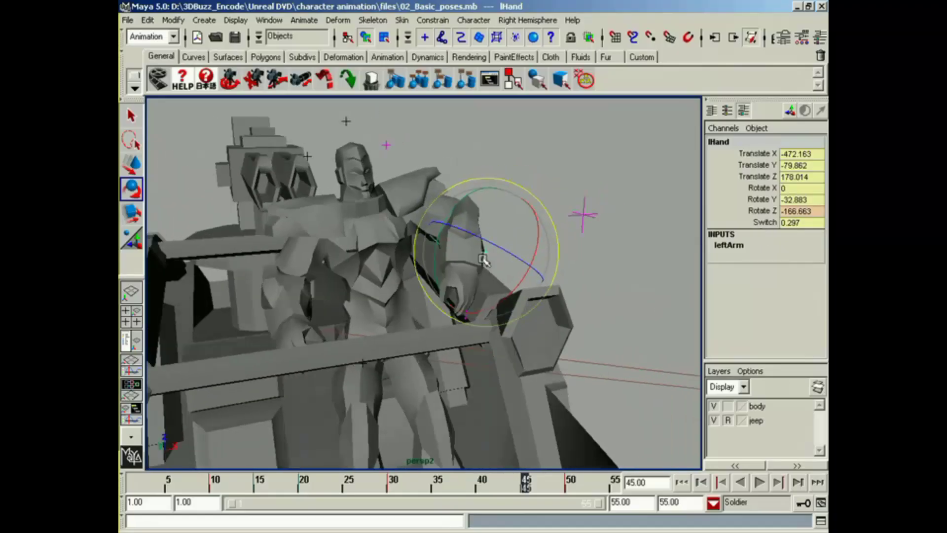
left_click(764, 223)
mouse_move(556, 237)
middle_mouse_down()
mouse_move(571, 244)
mouse_move(539, 242)
middle_mouse_up()
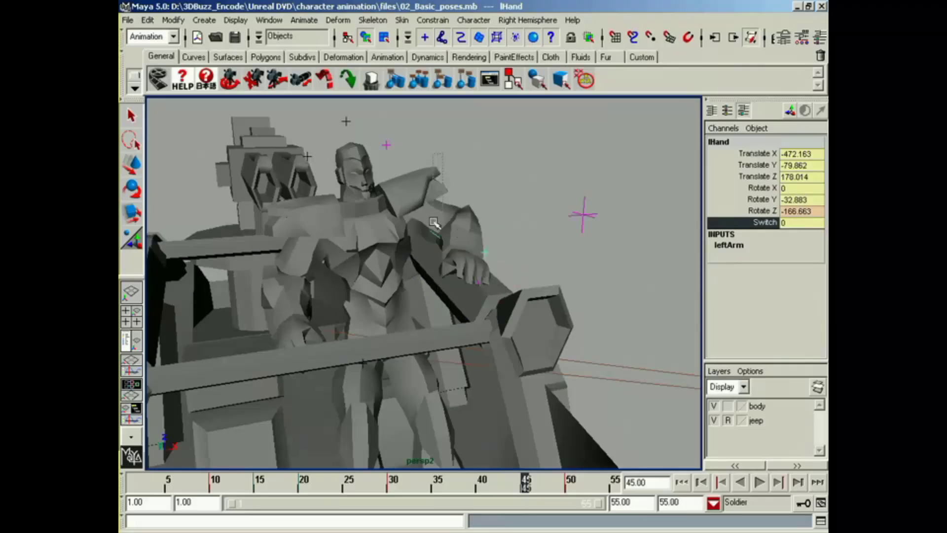
Rotate the left upper arm to about X 39.2, Y 35.2, Z -32.5, placing the hand over the lap at frame 45
left_click(442, 258)
key("e")
left_click_drag(434, 244, 389, 239)
left_click_drag(447, 183, 442, 217)
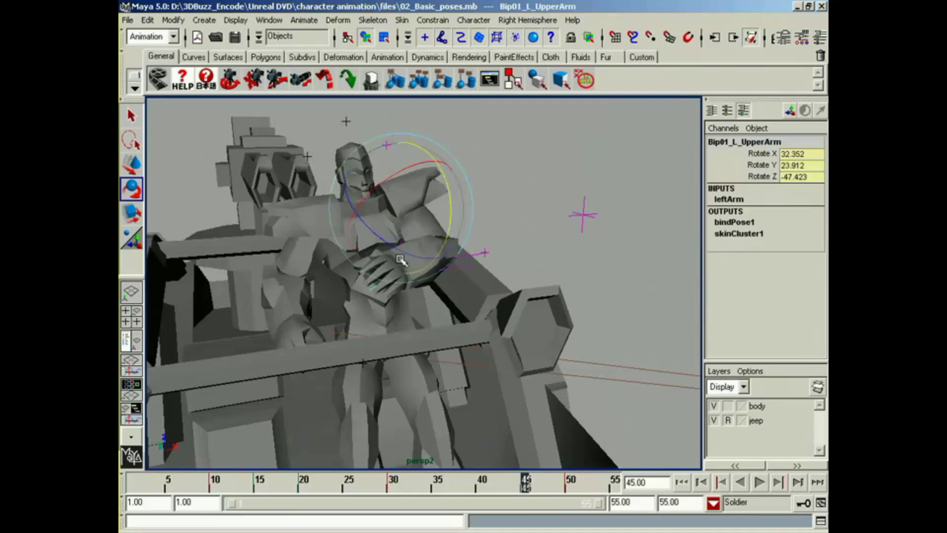
left_click_drag(402, 255, 386, 244)
mouse_move(446, 257)
left_mouse_down("alt")
mouse_move(416, 260)
mouse_move(455, 264)
left_mouse_up("alt")
middle_click_drag(455, 264, 474, 286, "alt")
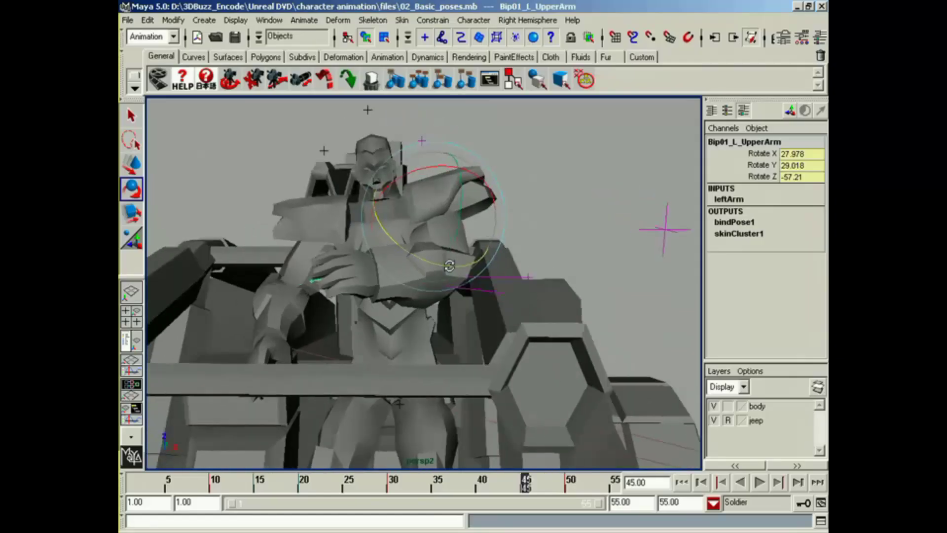
left_click_drag(406, 250, 455, 227)
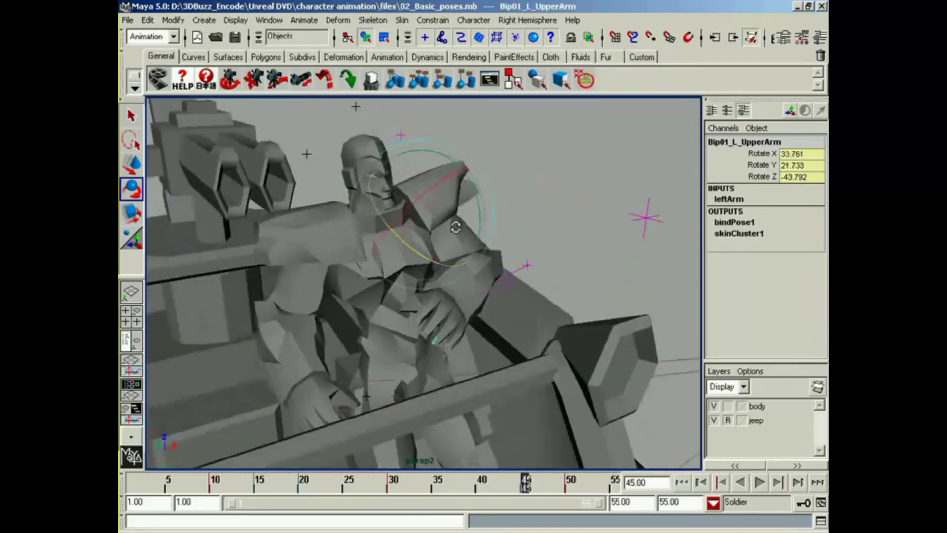
left_click_drag(473, 192, 478, 206)
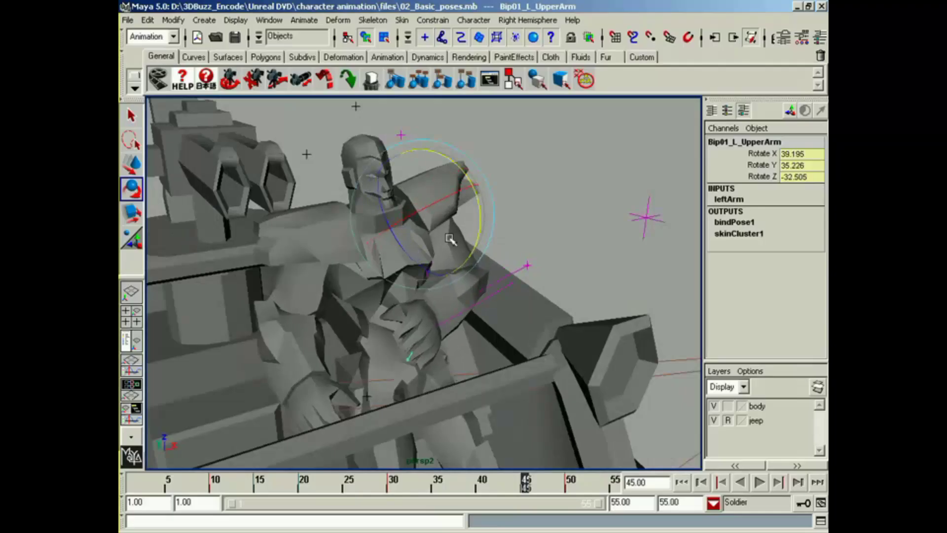
left_click_drag(450, 239, 449, 266, "alt")
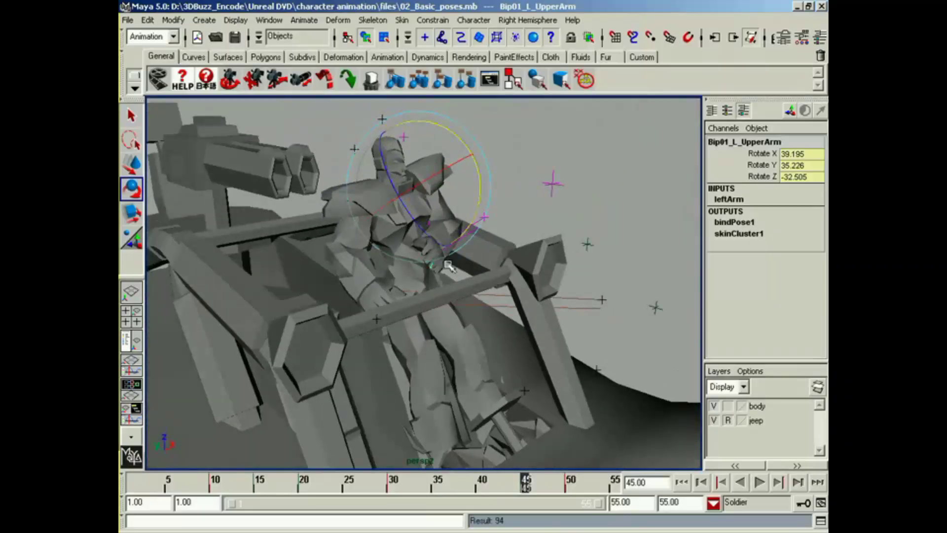
Scrub the animation back to frame 37 and forward to frame 50 to review the drop into the seat
left_click_drag(505, 321, 467, 358, "alt")
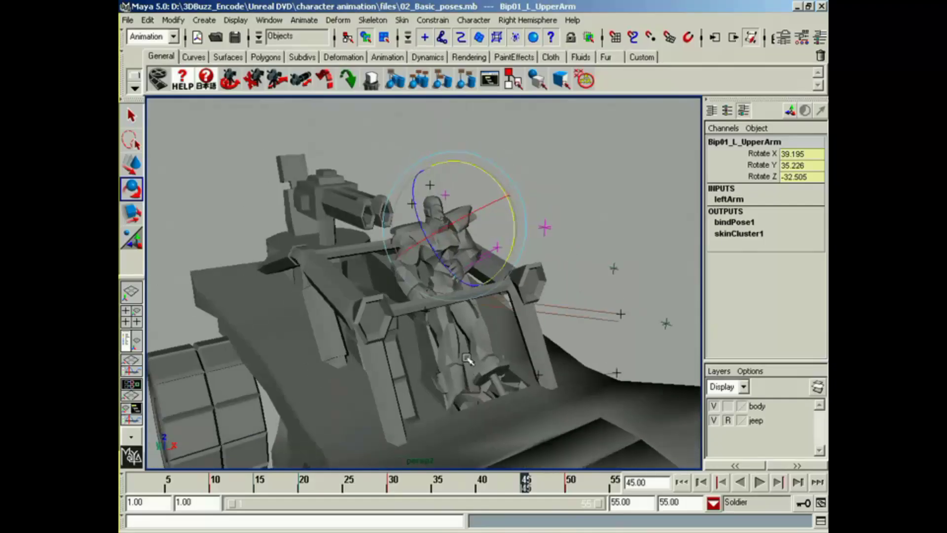
mouse_move(524, 486)
left_mouse_down()
mouse_move(431, 485)
mouse_move(309, 462)
mouse_move(363, 476)
mouse_move(508, 481)
mouse_move(408, 486)
mouse_move(467, 482)
mouse_move(454, 482)
left_mouse_up()
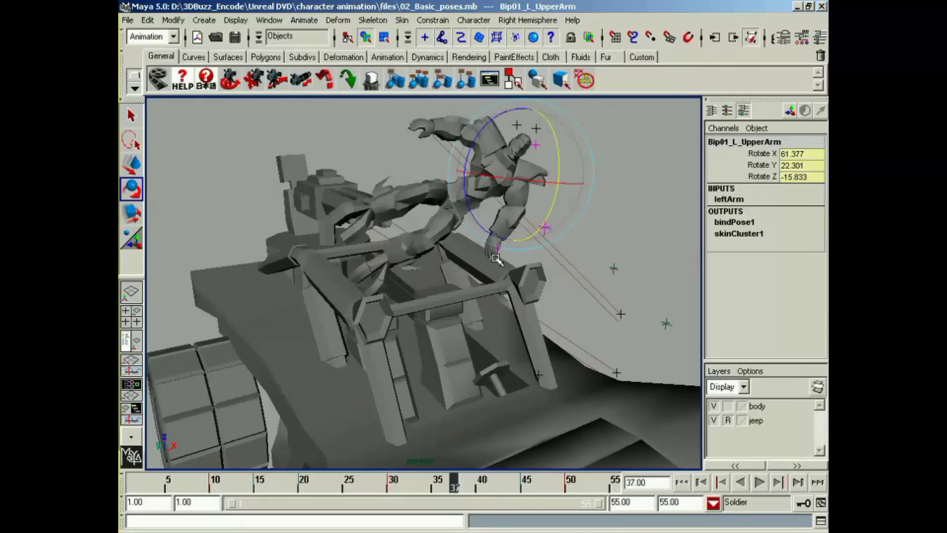
key("alt+v")
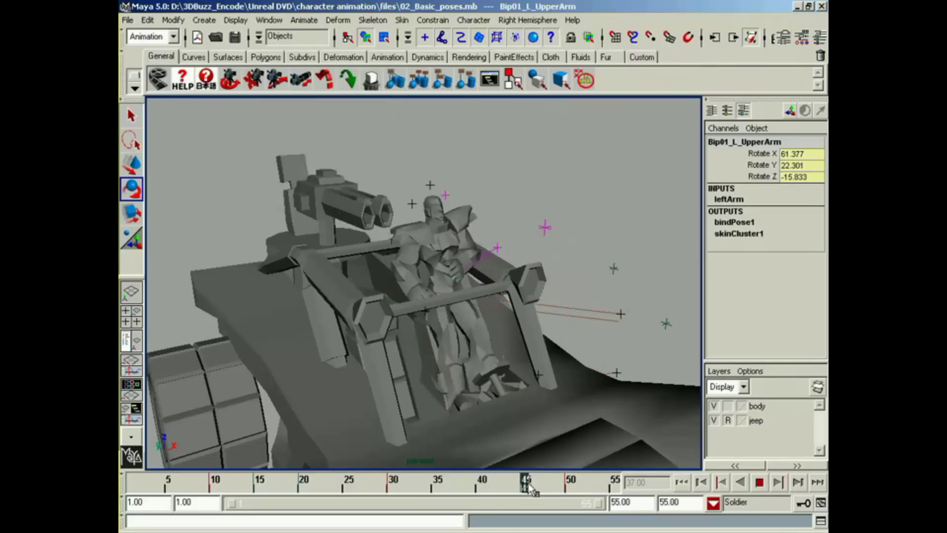
mouse_move(574, 490)
left_mouse_down()
mouse_move(154, 488)
mouse_move(608, 488)
mouse_move(134, 484)
mouse_move(489, 489)
mouse_move(535, 500)
mouse_move(570, 488)
left_mouse_up()
left_click_drag(562, 360, 474, 347, "alt")
left_click(548, 243)
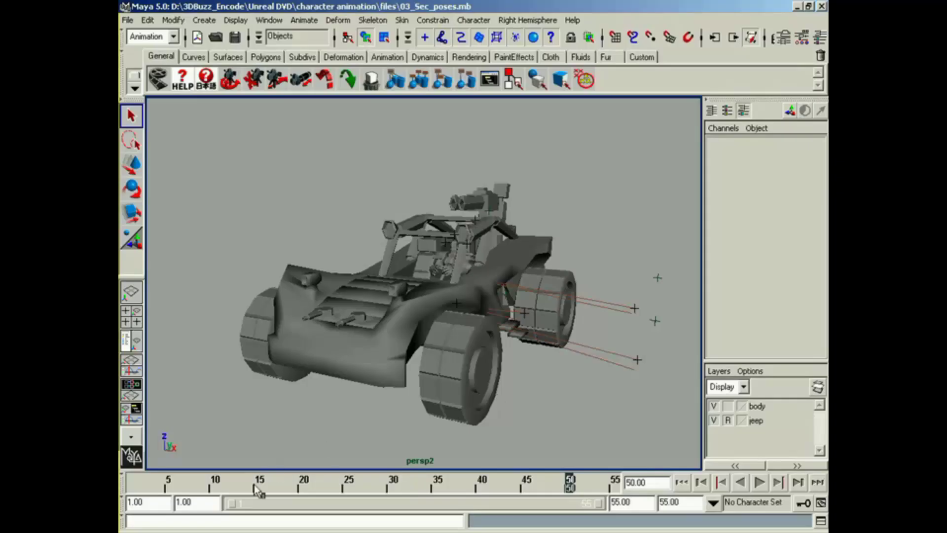
Scrub to frame 21 in 03_Sec_poses.mb and examine the soldier's vault over the roll cage from several sides
key("alt+v")
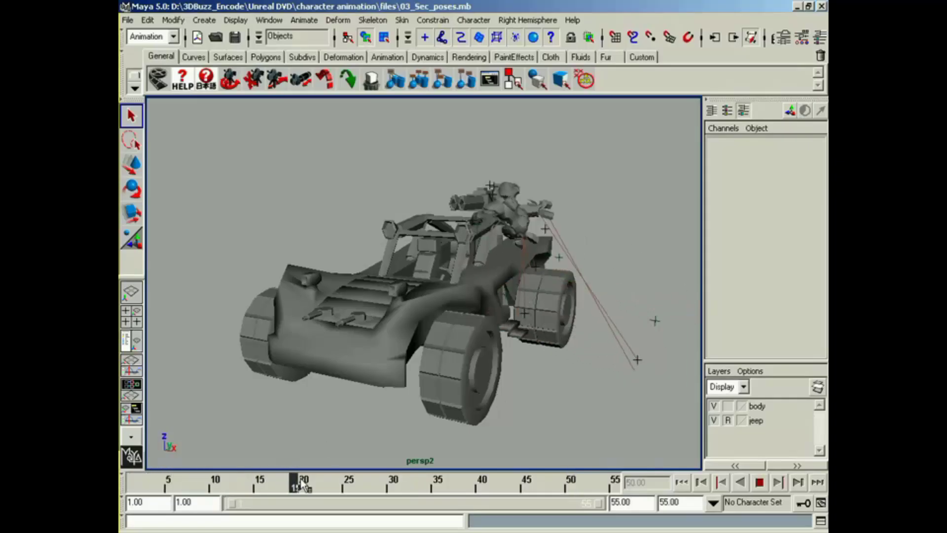
left_click(313, 486)
left_click_drag(508, 337, 283, 334, "alt")
right_click_drag(283, 335, 452, 308, "alt")
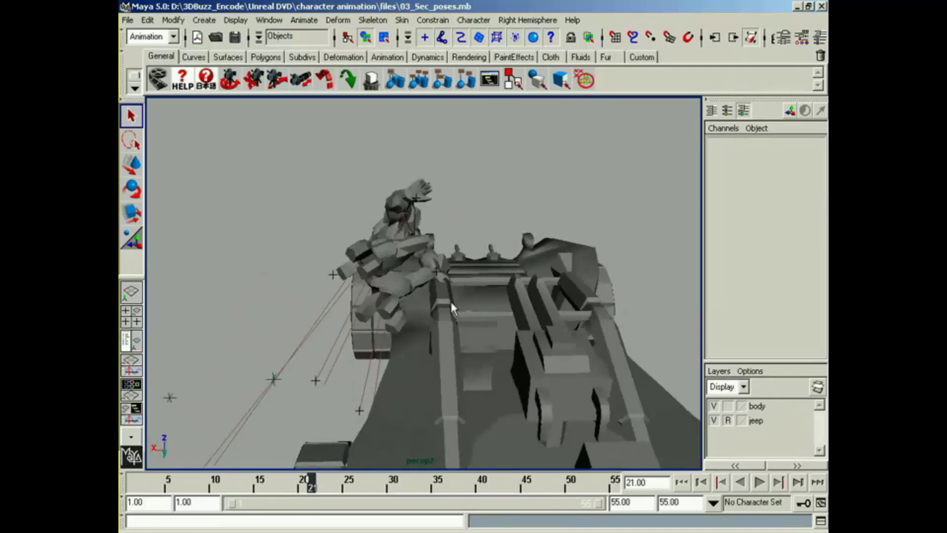
left_click_drag(490, 319, 374, 306, "alt")
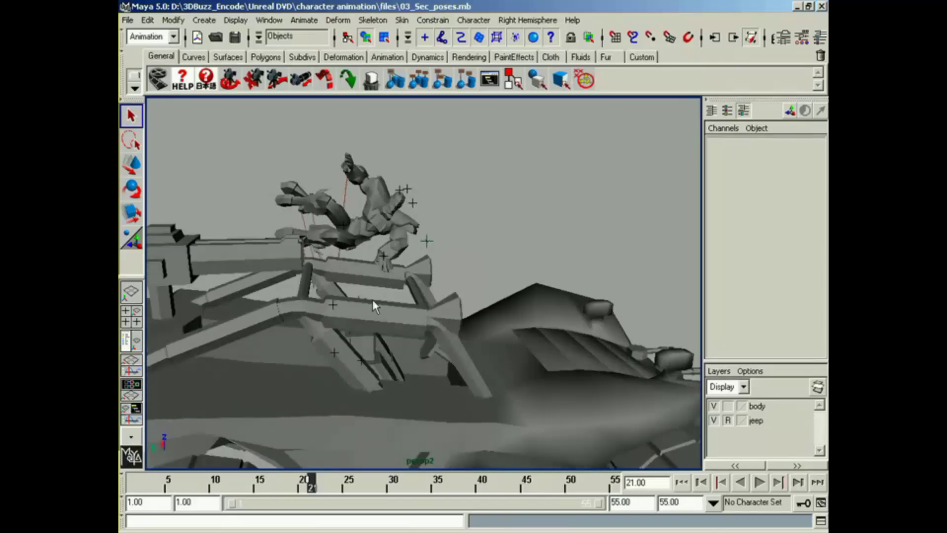
left_click_drag(242, 253, 493, 256, "alt")
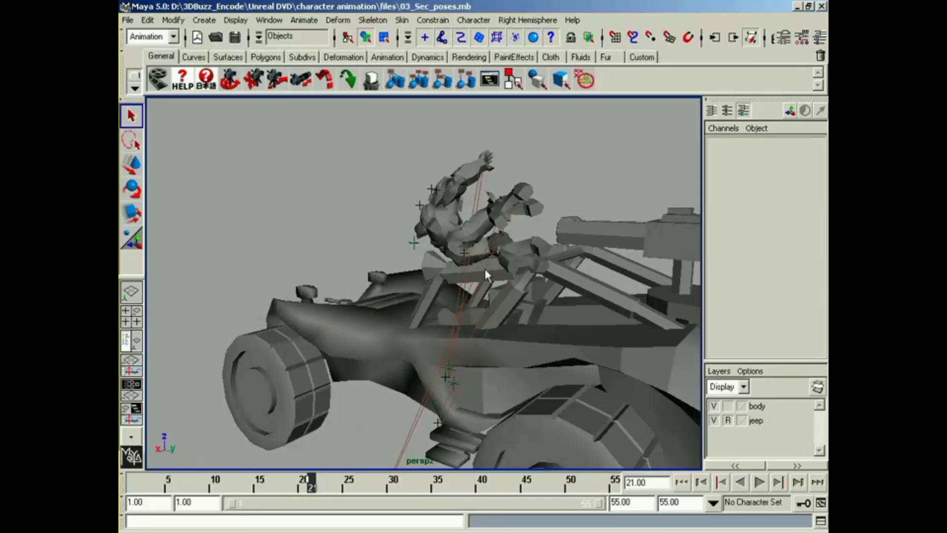
Return to frame 1 and scrub to frame 10 to examine the soldier's first contact with the jeep
key("alt+v")
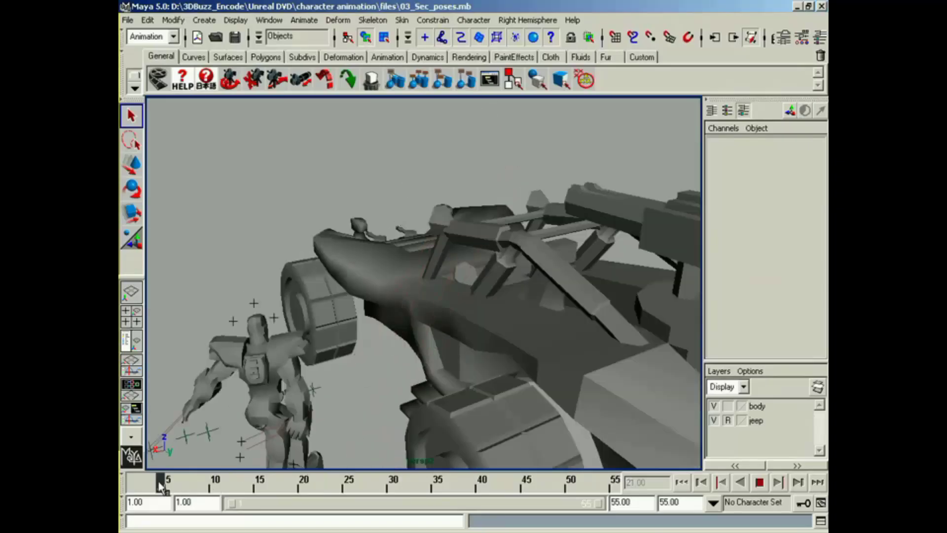
left_click_drag(128, 482, 133, 481)
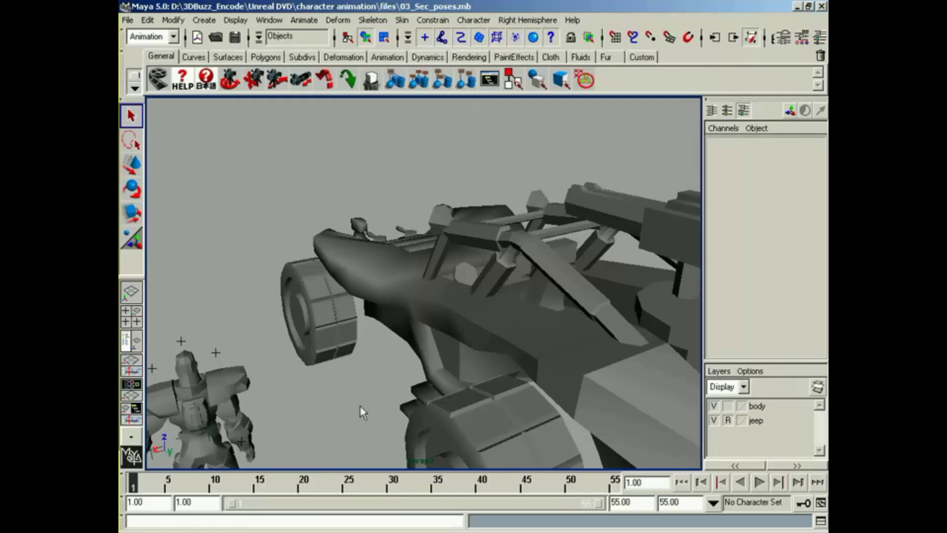
left_click_drag(364, 412, 359, 361, "alt")
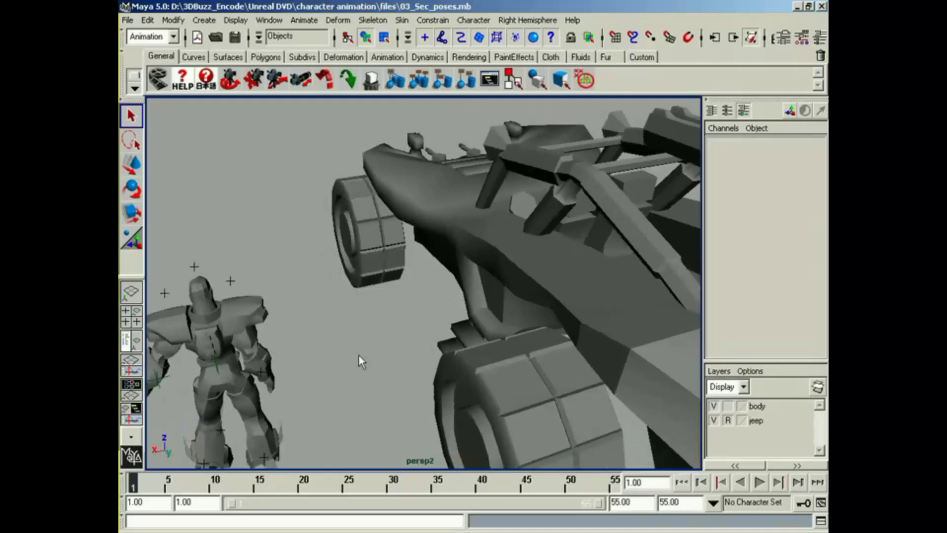
left_click_drag(134, 486, 217, 487)
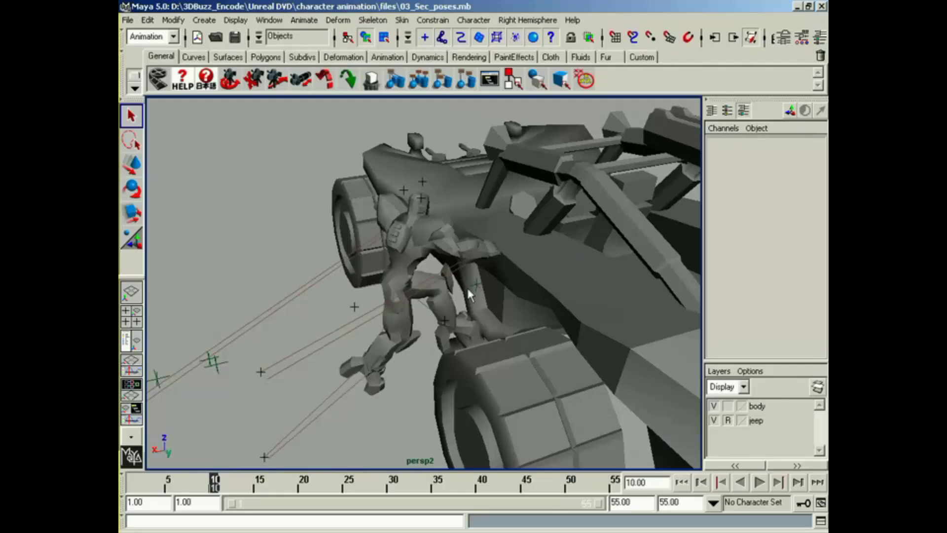
middle_click_drag(401, 391, 392, 334, "alt")
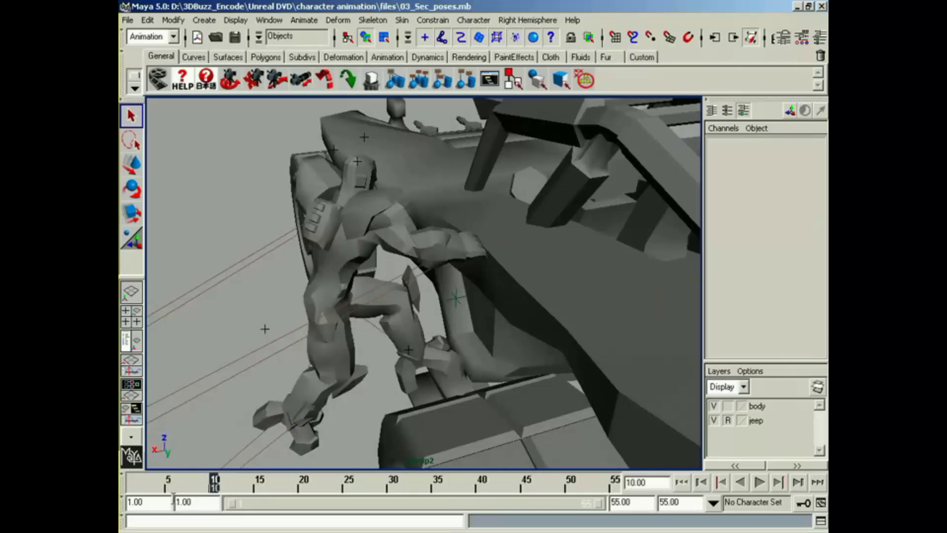
Scrub from frame 10 through 16 to 20 and examine the climbing poses from behind the jeep
key("alt+v")
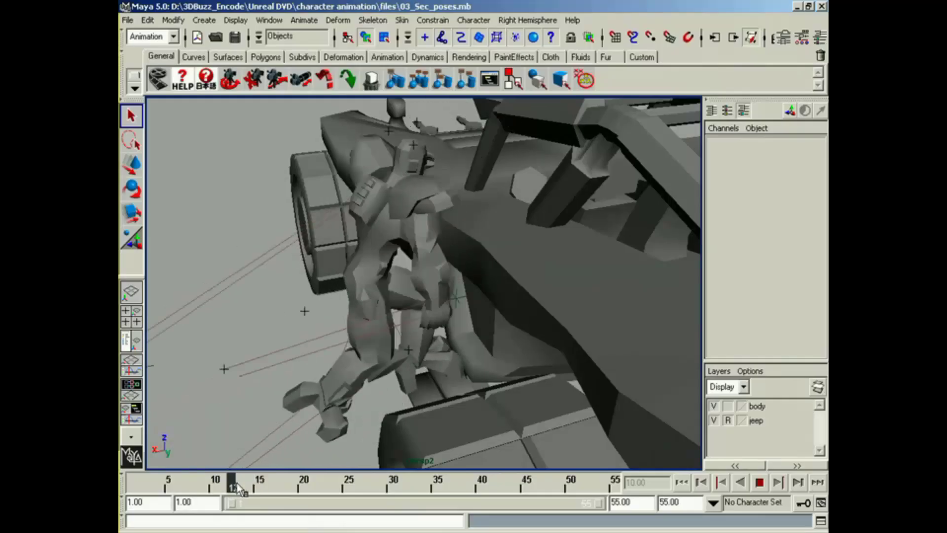
key("alt+v")
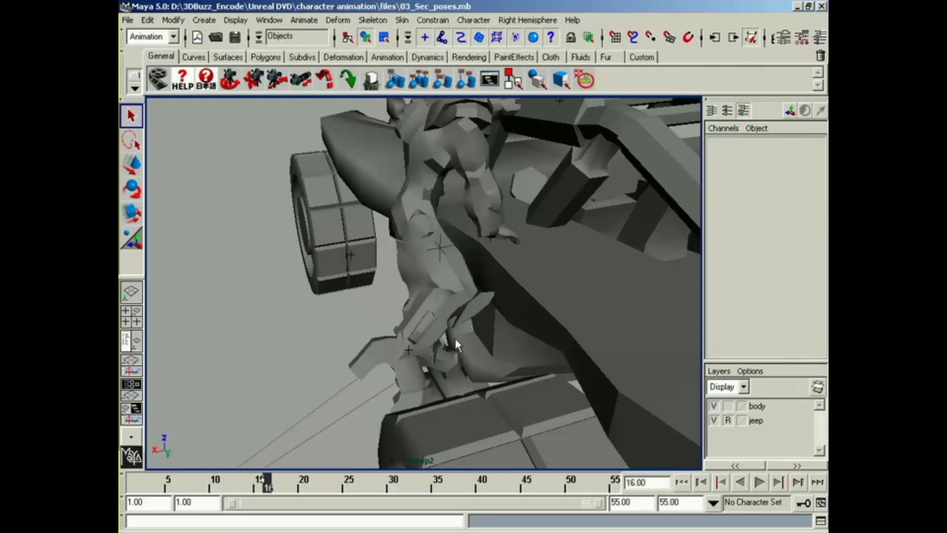
left_click_drag(454, 338, 363, 380, "alt")
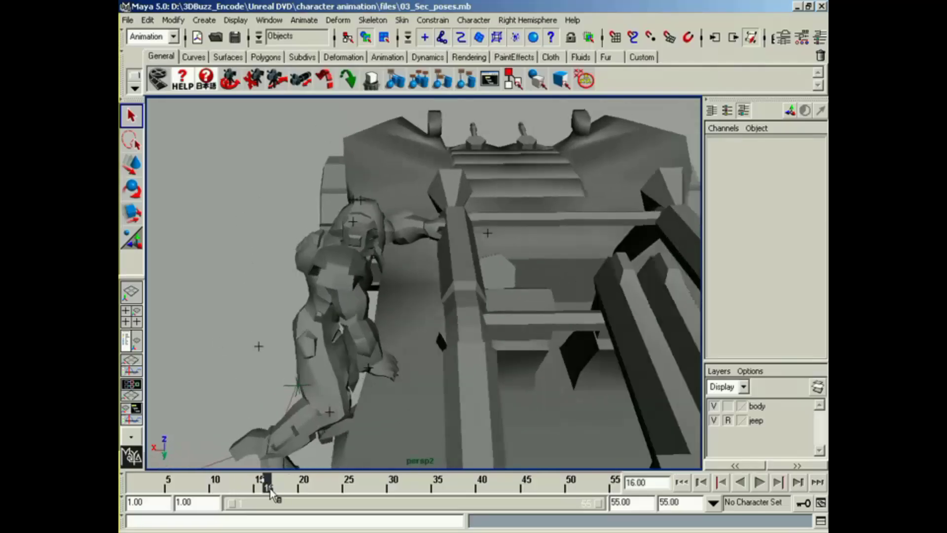
mouse_move(270, 492)
left_mouse_down()
mouse_move(255, 490)
mouse_move(267, 489)
left_mouse_up()
key("alt+v")
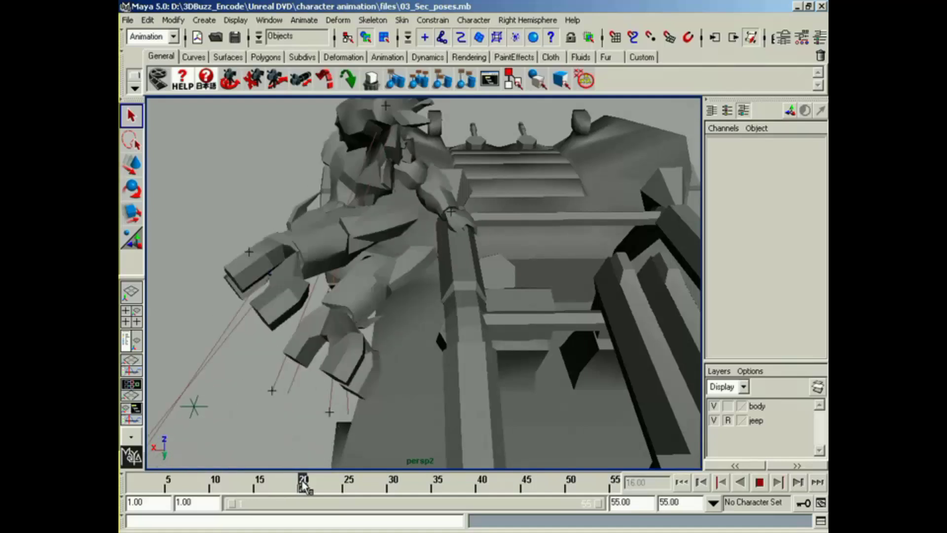
Scrub through frames 27, 36 and 45 and return to frame 10, examining the vault and landing from behind and in front
left_click_drag(274, 482, 367, 476)
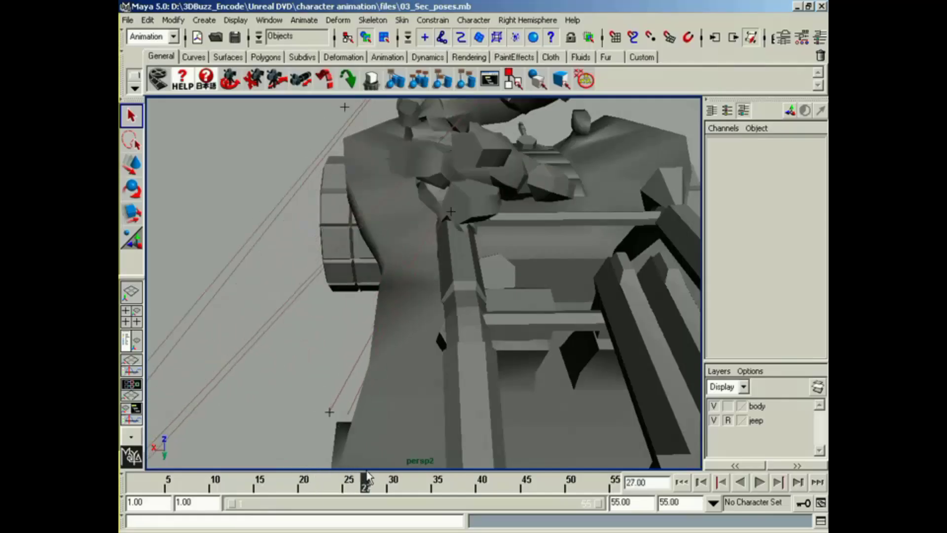
left_click_drag(522, 344, 320, 436, "alt")
mouse_move(369, 482)
left_mouse_down()
mouse_move(460, 486)
mouse_move(420, 486)
mouse_move(444, 486)
left_mouse_up()
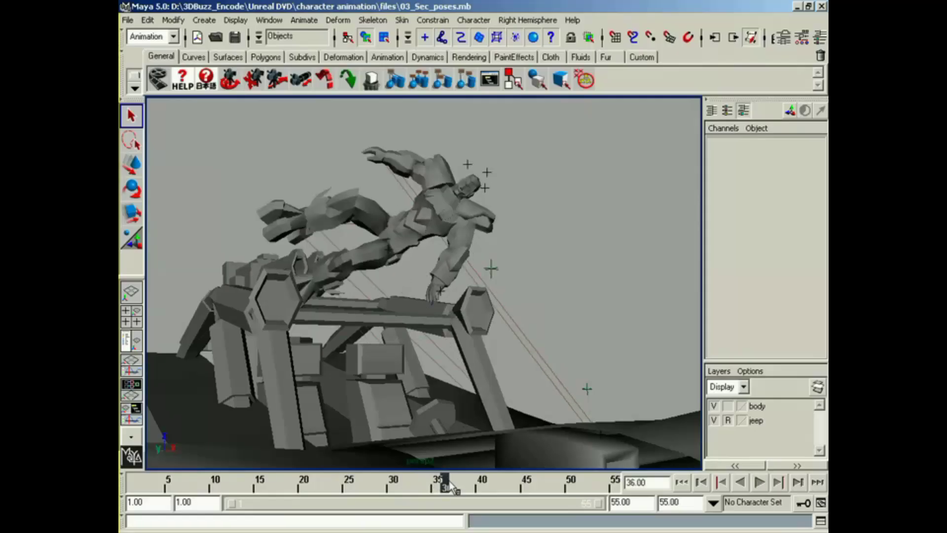
key("alt+v")
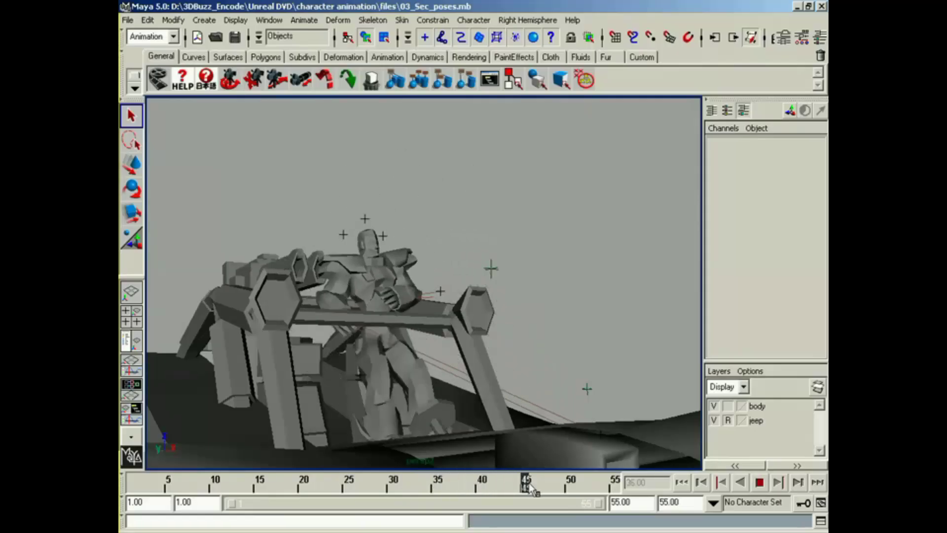
key("alt+v")
left_click_drag(496, 410, 467, 404, "alt")
key("alt+v")
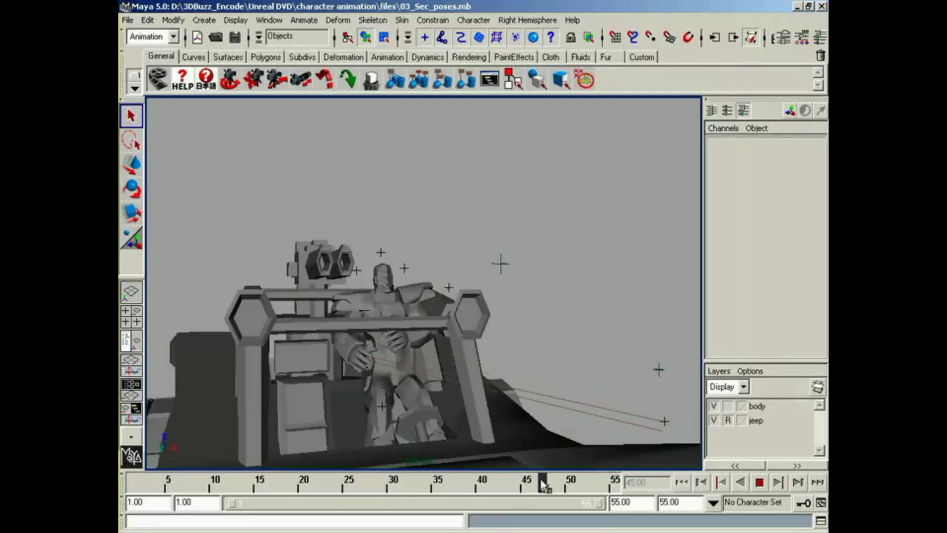
mouse_move(597, 488)
left_mouse_down()
mouse_move(425, 482)
mouse_move(396, 465)
mouse_move(307, 453)
mouse_move(217, 488)
left_mouse_up()
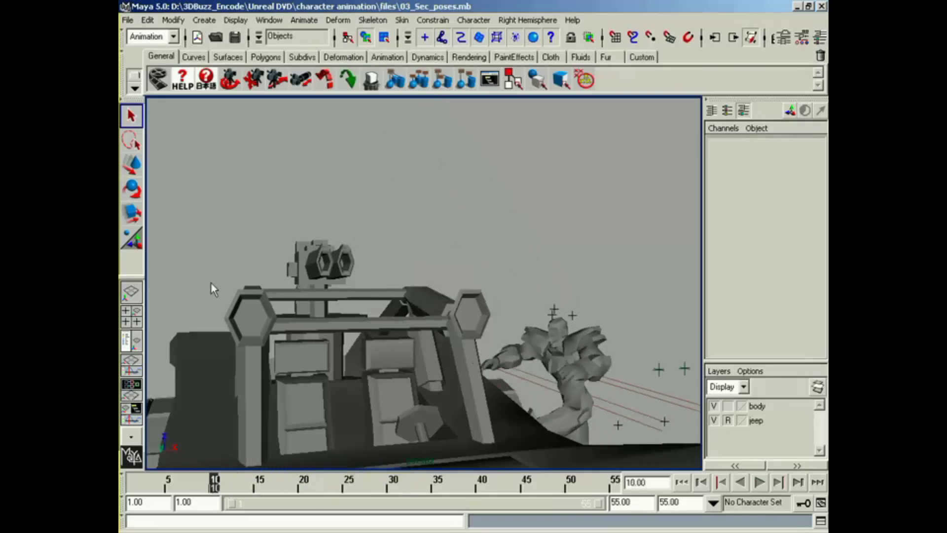
Scrub from frame 10 through 13 to 15, with the rHand control selected, and examine how the right hand reaches the jeep
left_click_drag(211, 282, 265, 447, "alt")
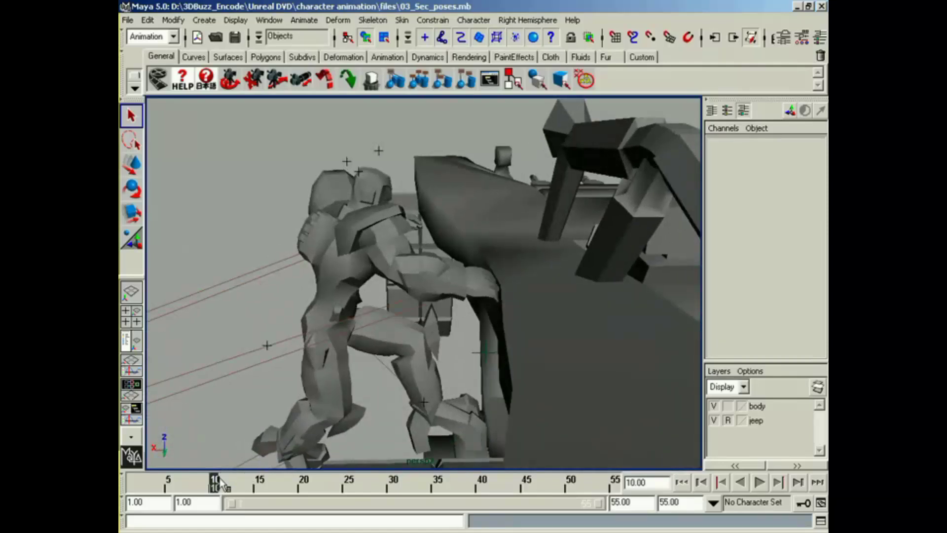
left_click_drag(221, 486, 242, 487)
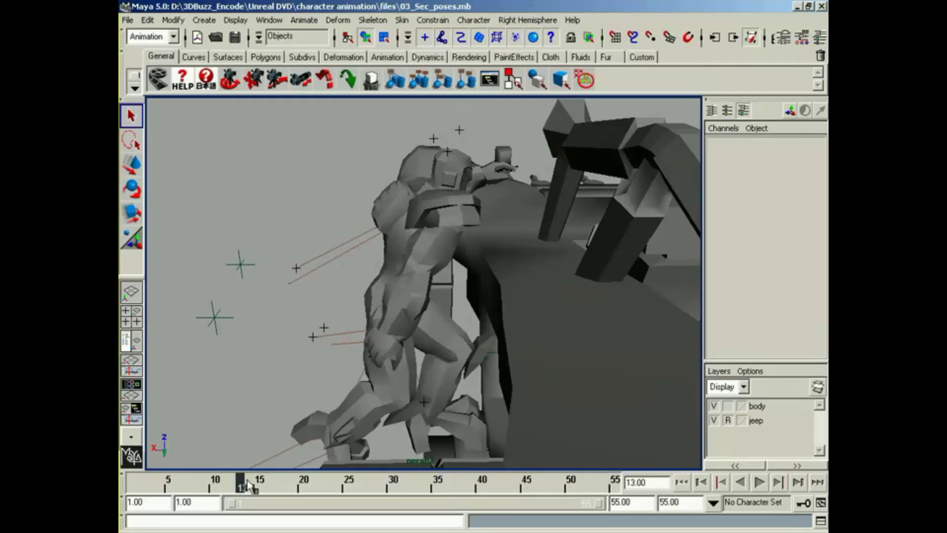
left_click_drag(319, 365, 309, 350, "alt")
left_click(320, 351)
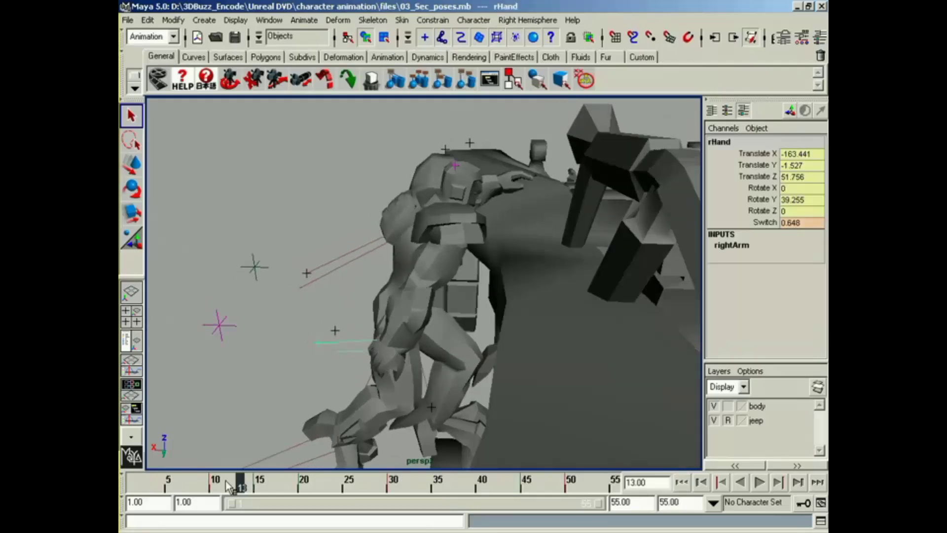
left_click_drag(247, 487, 259, 487)
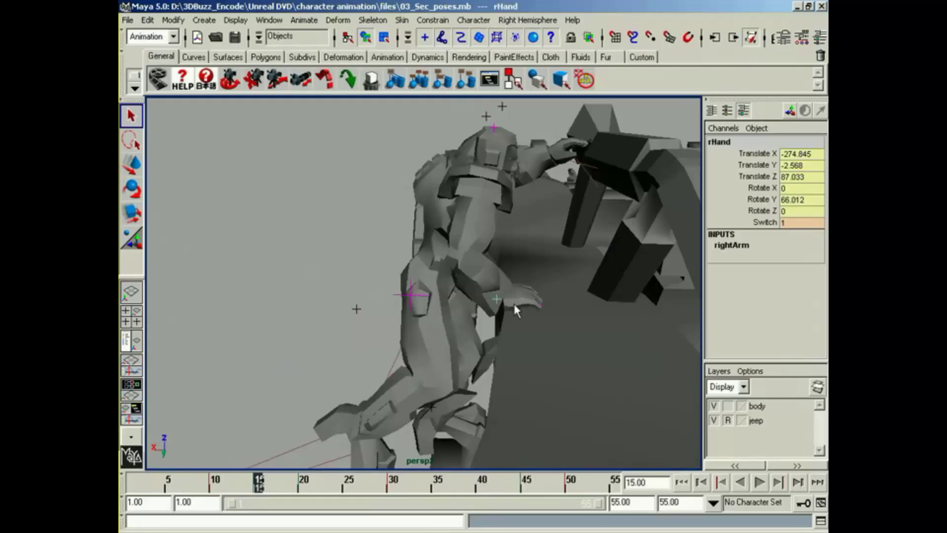
Make Soldier's rightArm subcharacter the current character set
left_click(713, 504)
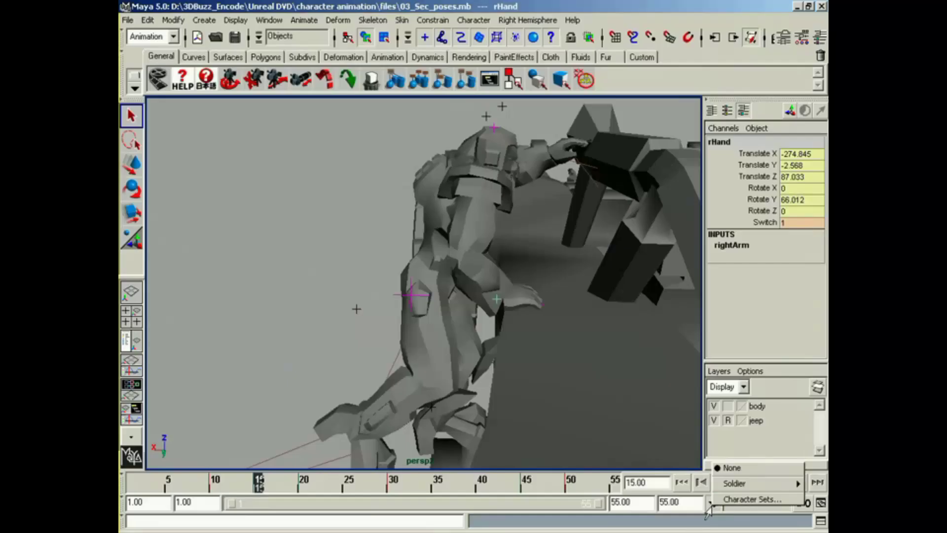
mouse_move(721, 489)
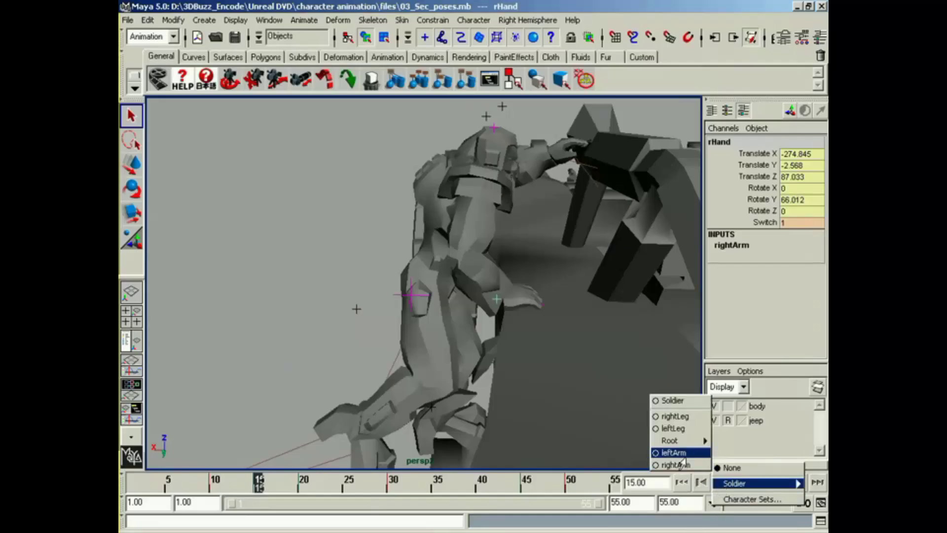
left_click(678, 465)
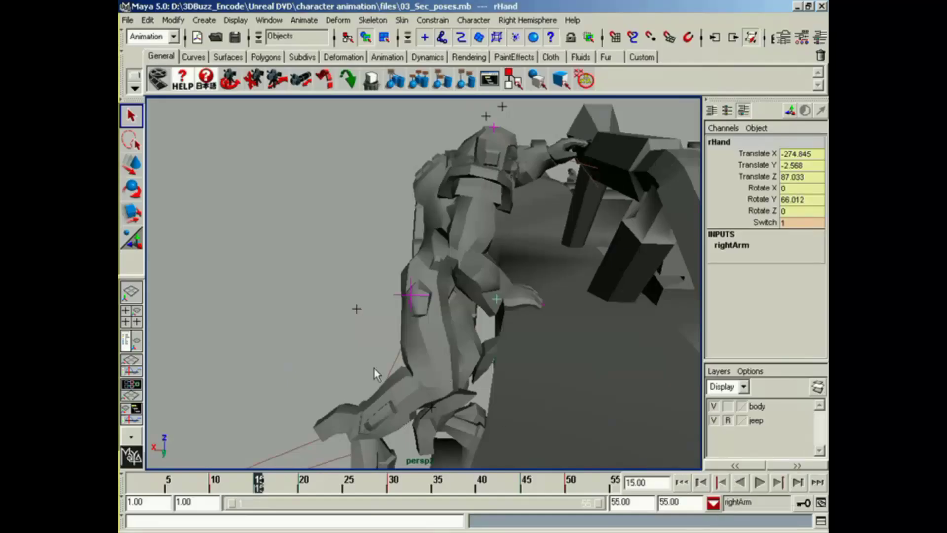
Carry rHand's frame 15 placement to frame 10 and set breakdowns on its translate and rotate channels
left_click_drag(374, 368, 397, 380, "alt")
middle_click_drag(398, 380, 404, 372, "alt")
right_click_drag(404, 371, 449, 370, "alt")
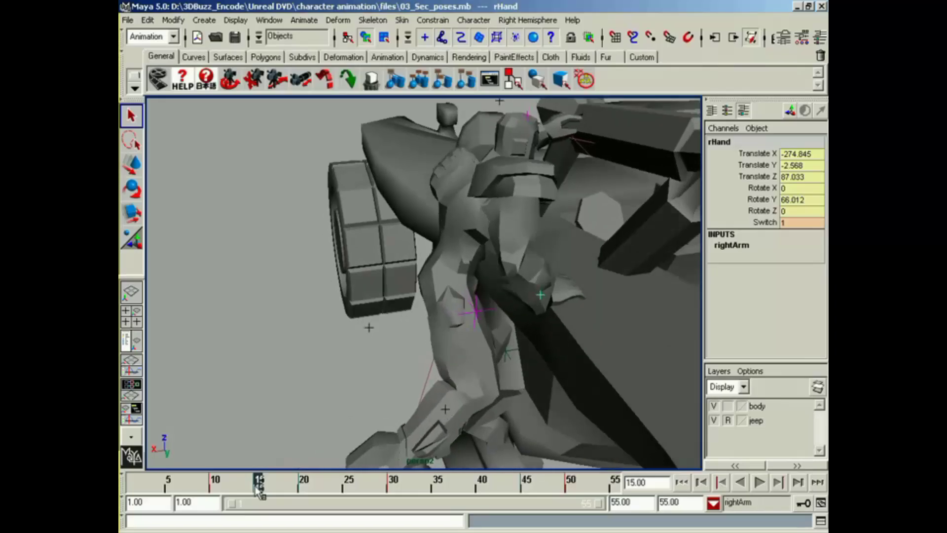
left_click_drag(259, 485, 216, 488)
left_click_drag(458, 295, 442, 322, "alt")
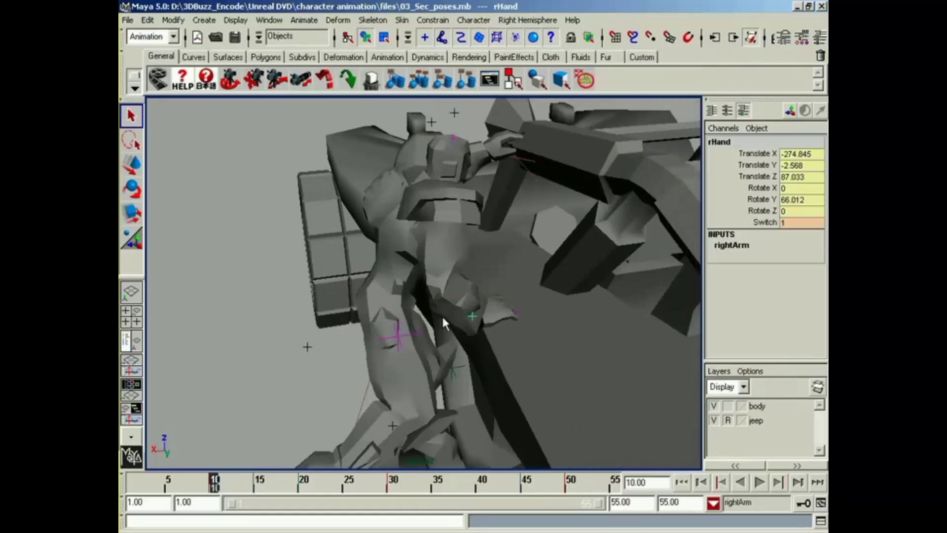
left_click_drag(753, 213, 756, 173)
key("e")
right_click(738, 180)
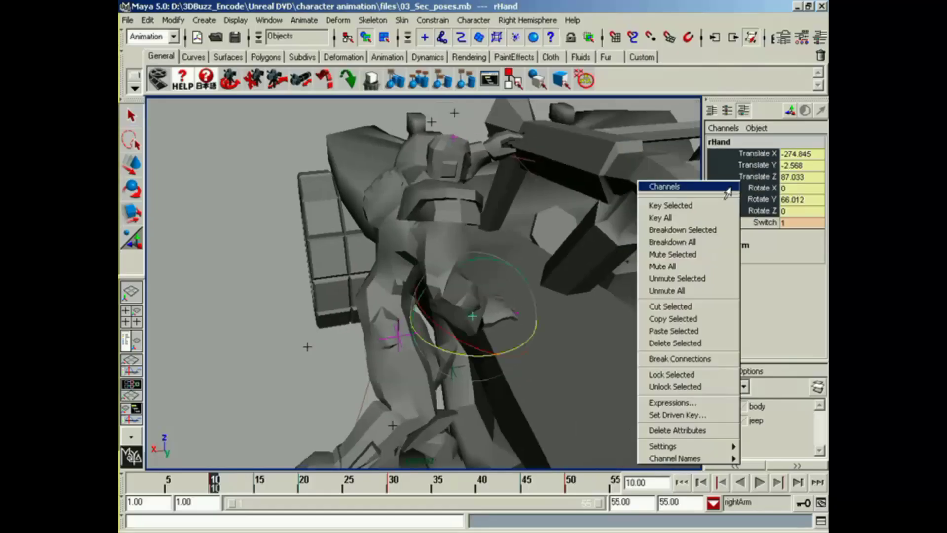
left_click(712, 231)
Scrub from frame 10 to 20 and back to 16, examining the right hand's contact with the jeep during the climb
left_click_drag(395, 369, 392, 330, "alt")
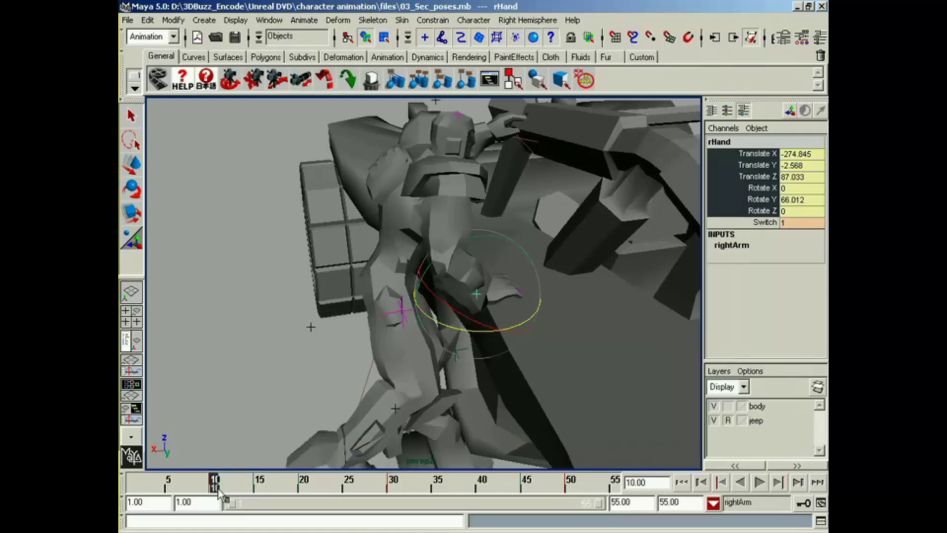
left_click_drag(215, 487, 295, 489)
left_click_drag(391, 391, 379, 376, "alt")
left_click(304, 487)
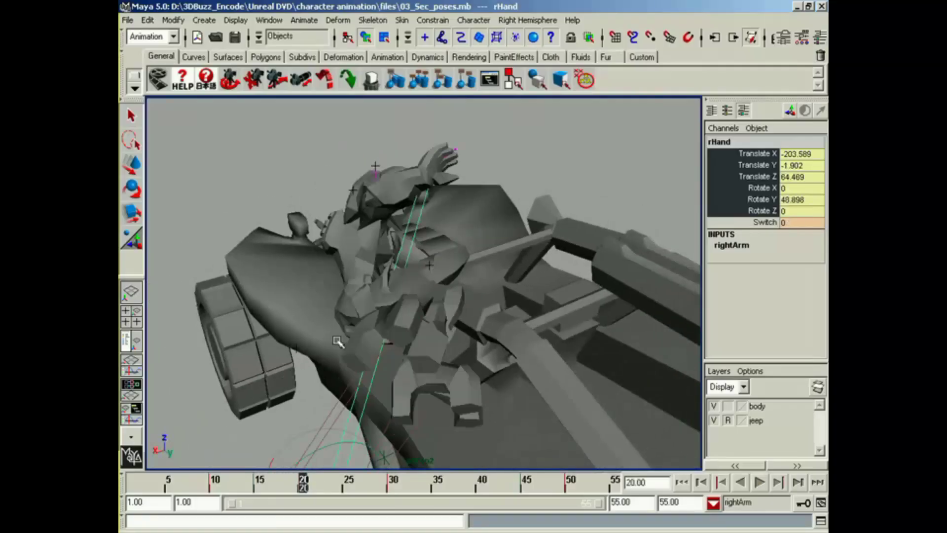
left_click_drag(338, 342, 395, 343, "alt")
left_click_drag(306, 487, 269, 489)
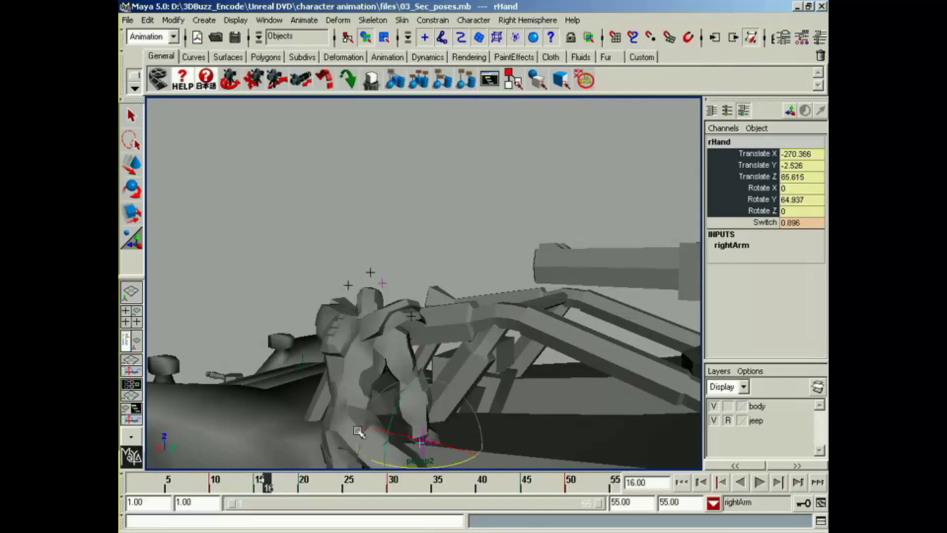
left_click_drag(360, 430, 310, 450, "alt")
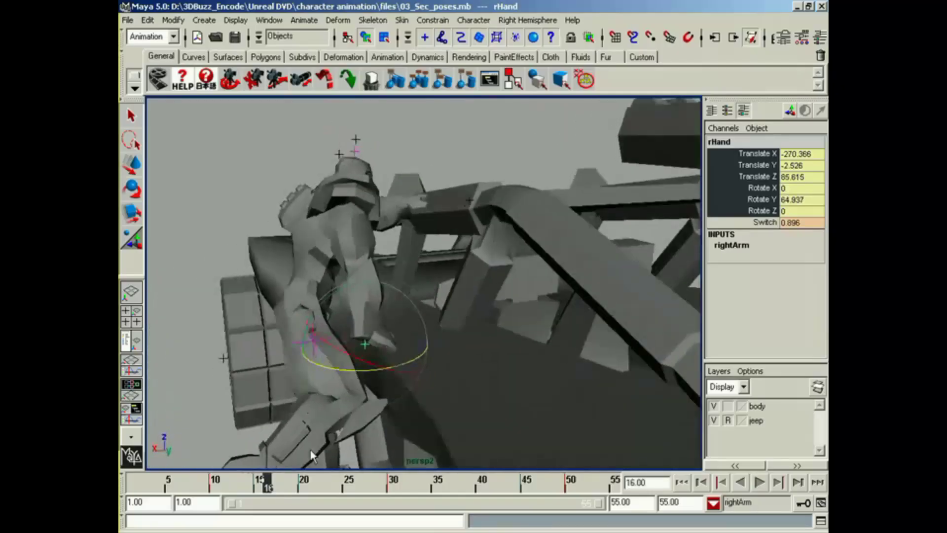
At frame 17, set rHand's Switch to 0 and set a breakdown on that channel
left_click(277, 486)
left_click_drag(360, 377, 396, 391, "alt")
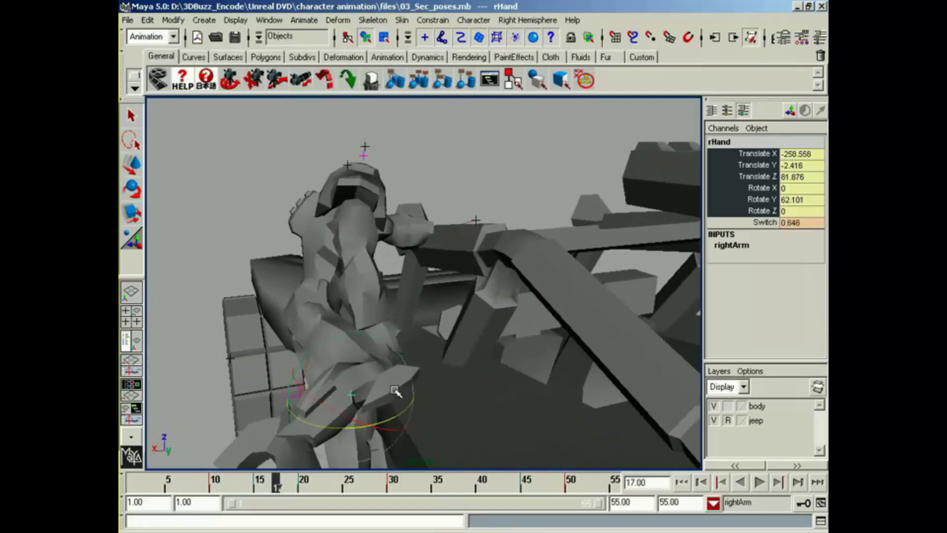
left_click(753, 224)
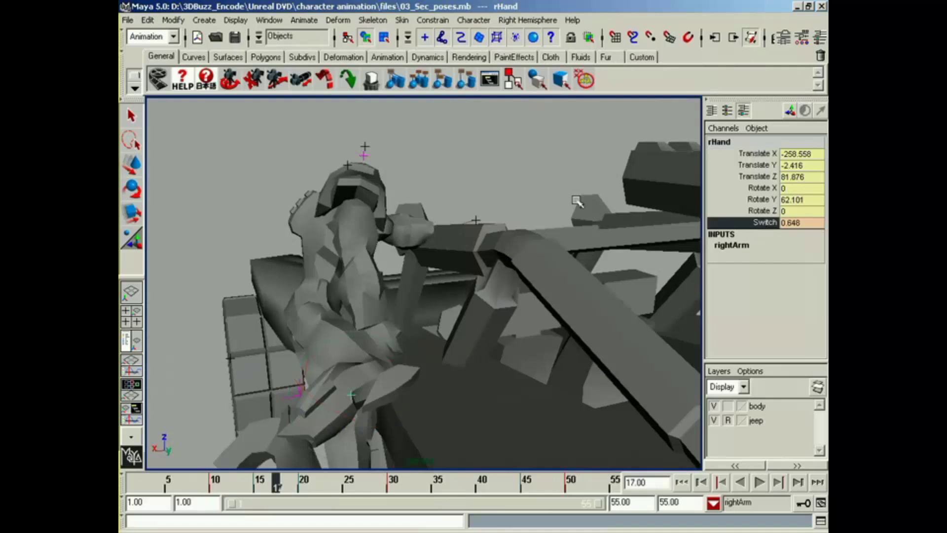
middle_click_drag(574, 167, 524, 167)
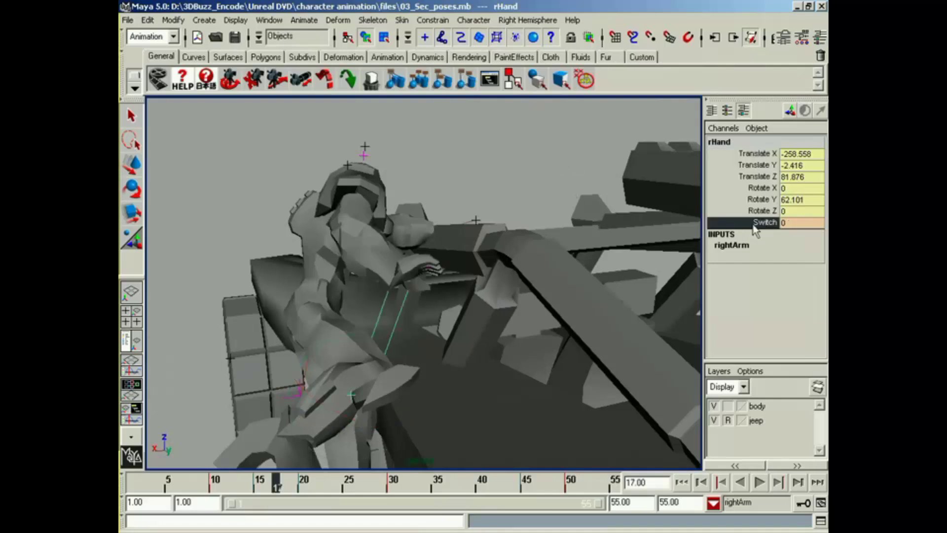
right_click_drag(754, 229, 700, 275)
At frame 17, rotate the right clavicle to about X 26, Y 12, Z -5 and set breakdowns on its rotate channels
mouse_move(278, 486)
left_mouse_down()
mouse_move(213, 486)
mouse_move(288, 486)
mouse_move(242, 486)
mouse_move(276, 486)
left_mouse_up()
mouse_move(316, 375)
left_mouse_down("alt")
mouse_move(331, 344)
mouse_move(422, 311)
mouse_move(427, 294)
left_mouse_up("alt")
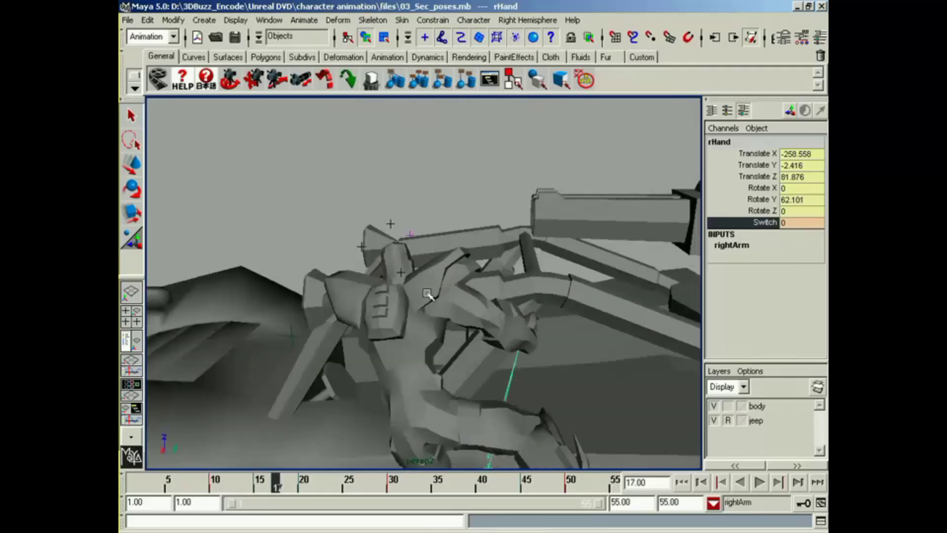
key("q")
left_click(417, 244)
key("e")
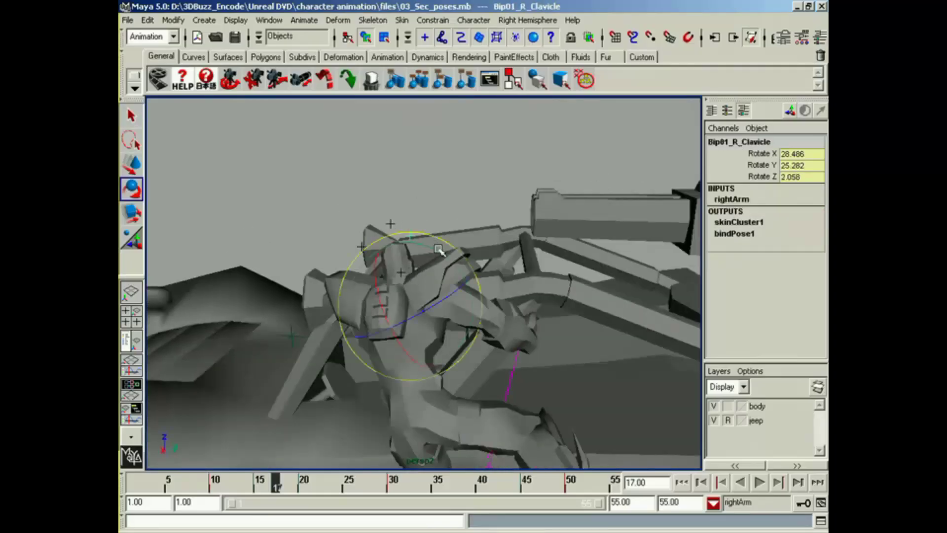
left_click_drag(433, 249, 445, 260)
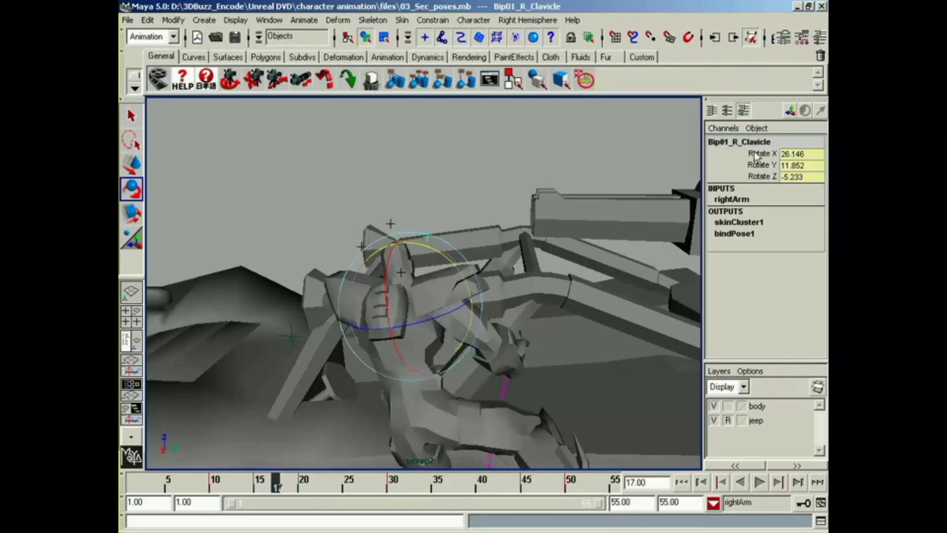
left_click_drag(754, 153, 758, 178)
right_click(755, 175)
left_click(711, 230)
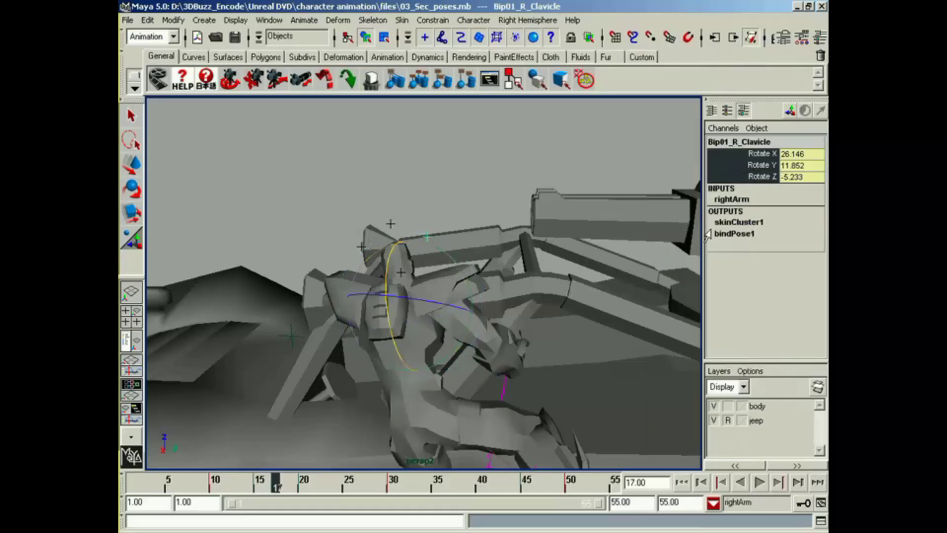
Examine the corrected arm at frame 17 from several sides, select rHand, and scrub through to frame 30 to review its motion
left_click_drag(534, 287, 690, 217, "alt")
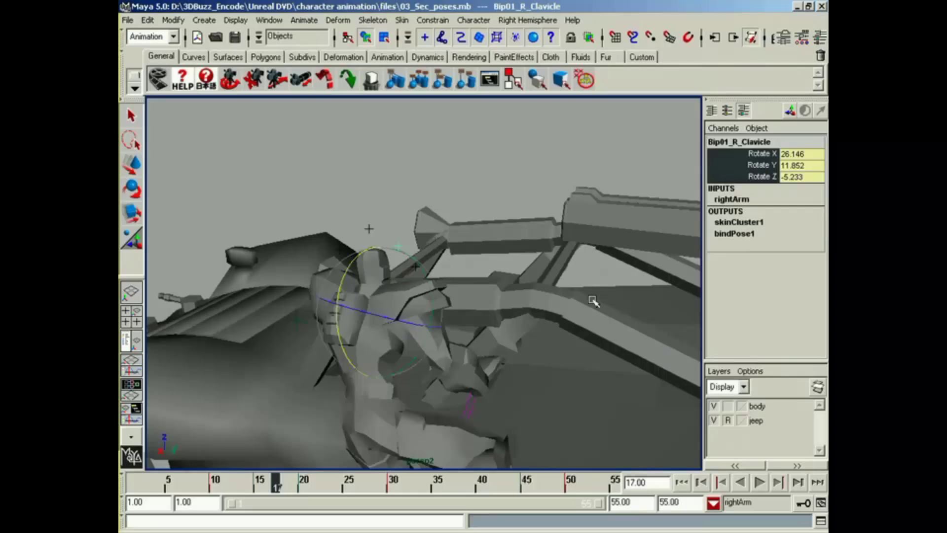
left_click_drag(594, 302, 422, 285, "alt")
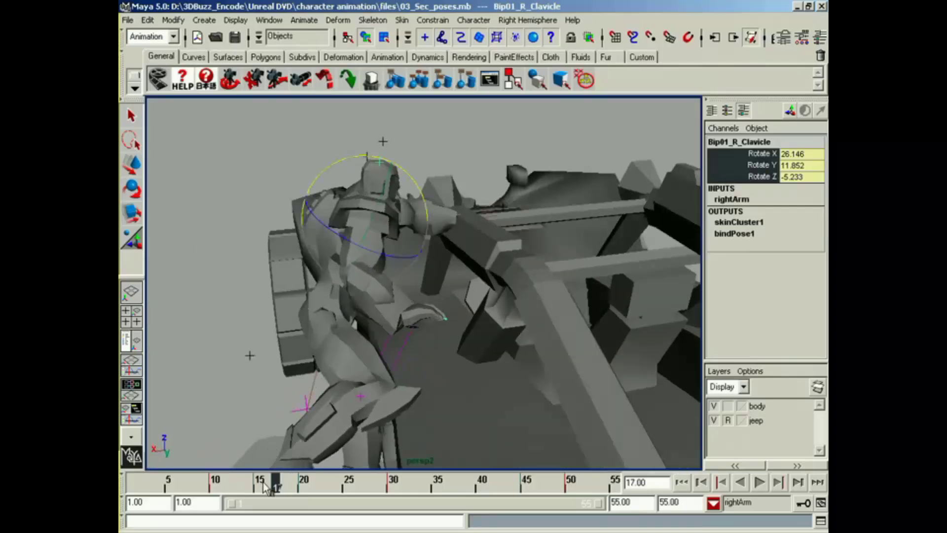
left_click_drag(265, 489, 275, 488)
left_click_drag(315, 424, 273, 437, "alt")
left_click(513, 345)
left_click_drag(277, 489, 392, 490)
left_click_drag(286, 302, 377, 366, "alt")
key("alt+v")
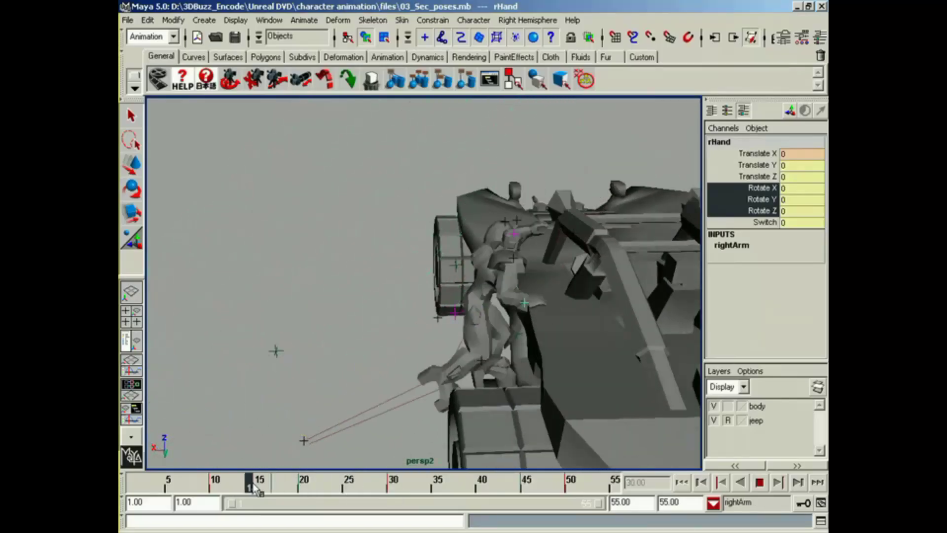
left_click_drag(260, 488, 395, 484)
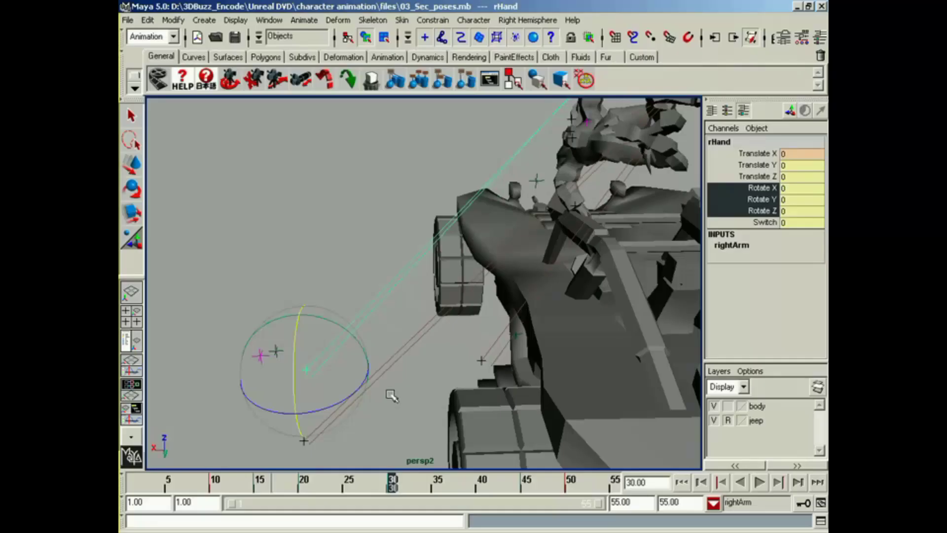
At frame 30, move rHand onto the roll cage at about X -316, Y -27, Z 197
key("w")
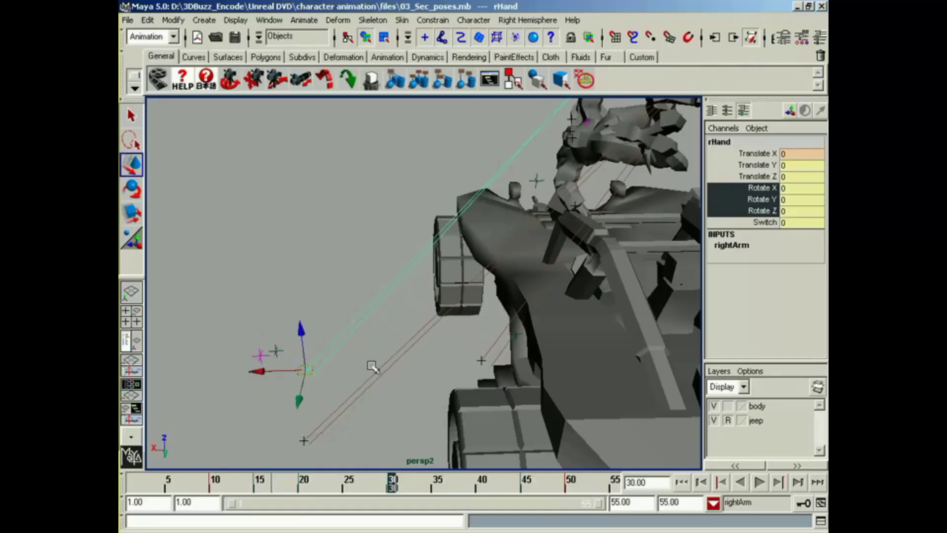
left_click_drag(372, 366, 473, 260, "alt")
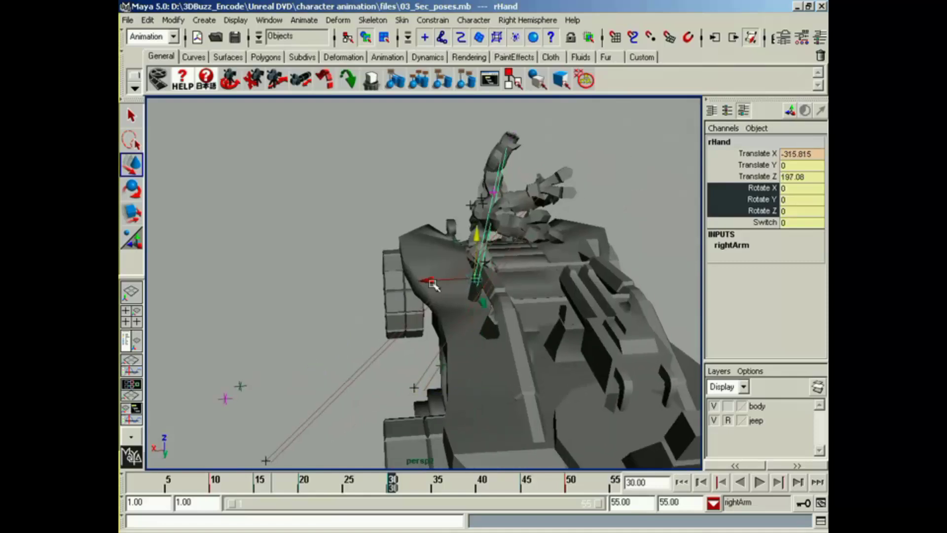
middle_click_drag(473, 260, 510, 278, "alt")
mouse_move(509, 278)
left_mouse_down("alt")
mouse_move(568, 215)
mouse_move(482, 212)
mouse_move(494, 274)
left_mouse_up("alt")
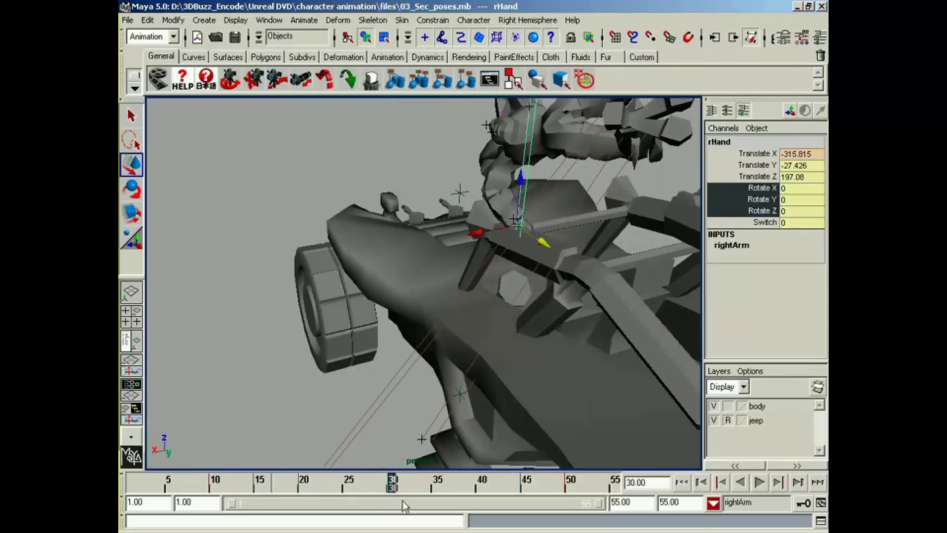
Carry rHand's frame 30 placement to frame 25, set breakdowns on its rotate channels, and check the hand there
left_click_drag(393, 488, 349, 487)
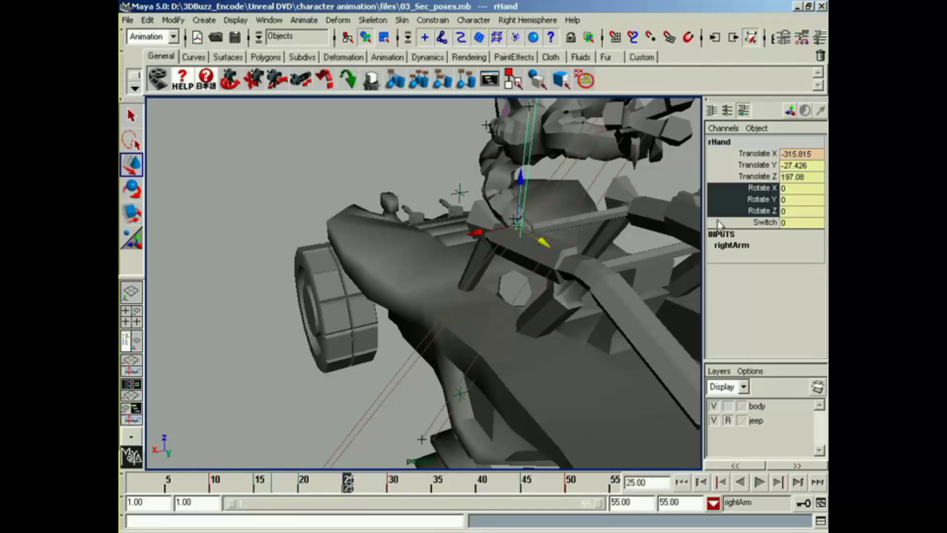
right_click_drag(752, 203, 698, 252)
mouse_move(340, 491)
left_mouse_down()
mouse_move(248, 486)
mouse_move(346, 485)
left_mouse_up()
middle_click_drag(457, 366, 483, 343, "alt")
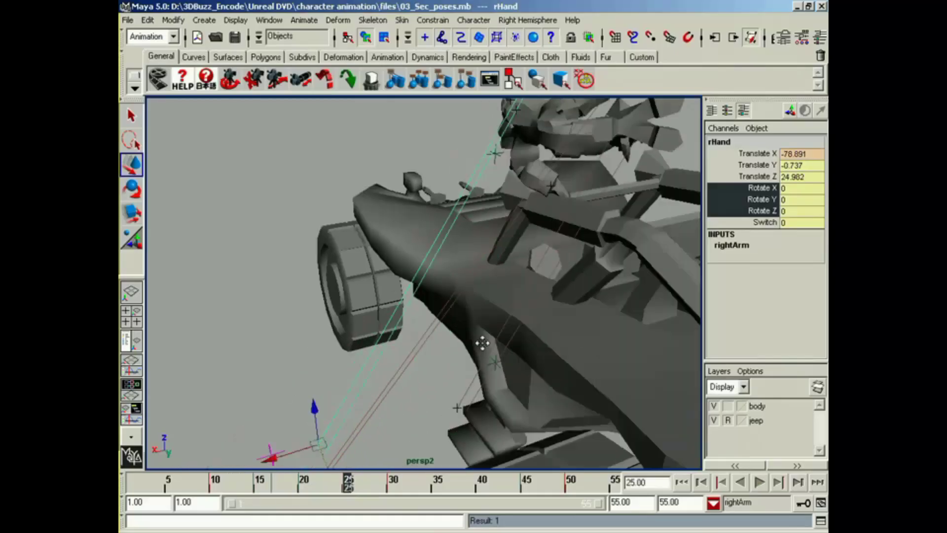
At frame 25, move rHand to about X -288, Z 160 and set breakdowns on its translate and rotate channels
right_click_drag(482, 343, 363, 370, "alt")
left_click_drag(305, 386, 530, 196)
left_click_drag(419, 290, 562, 299, "alt")
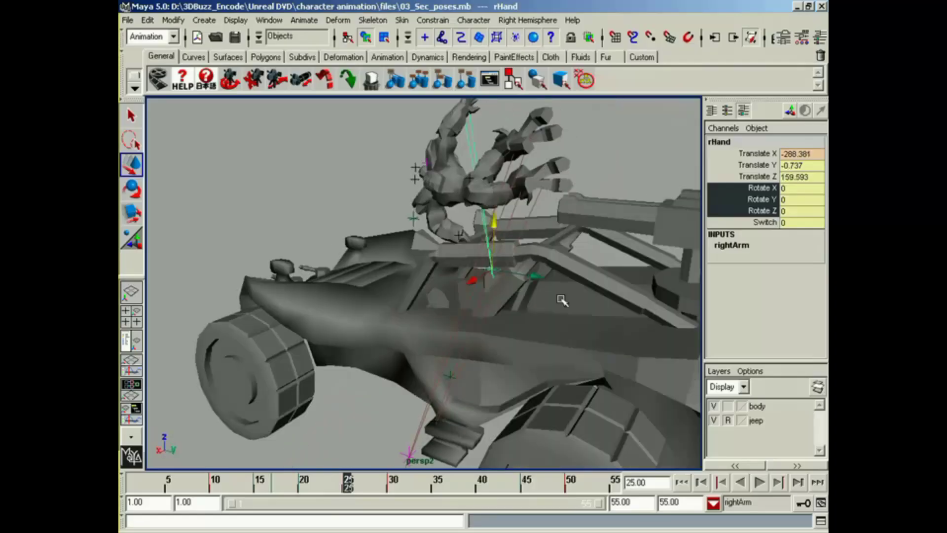
left_click_drag(748, 157, 754, 202)
left_click(758, 213)
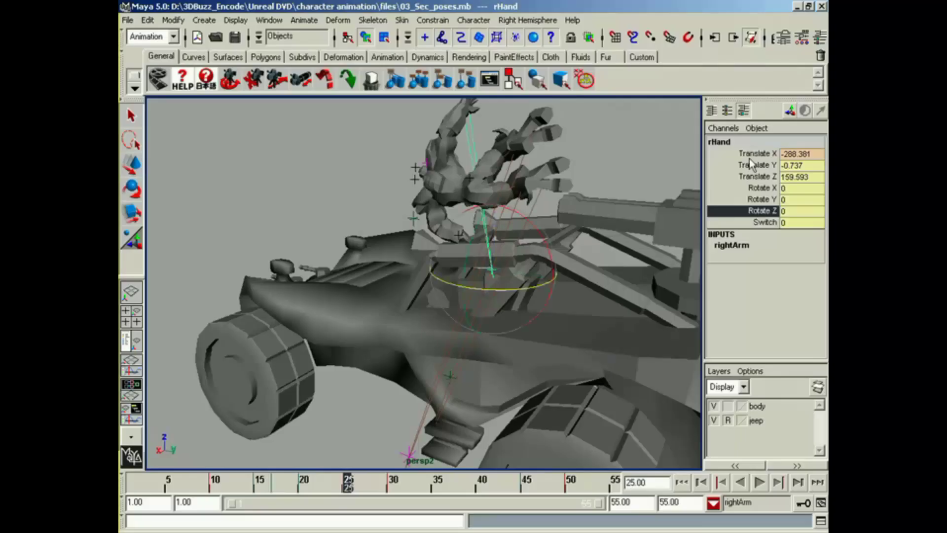
left_click_drag(752, 153, 754, 222)
right_click(752, 212)
left_click(715, 260)
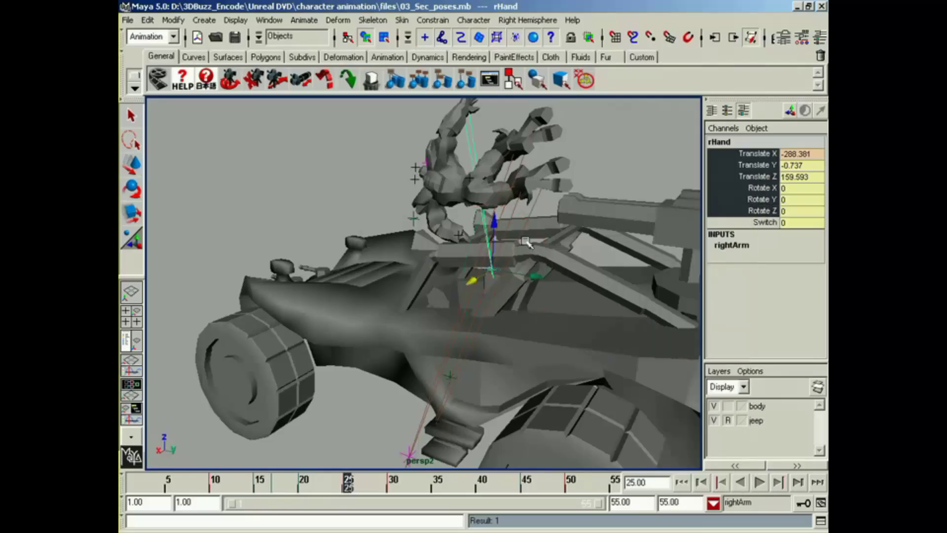
Shift rHand along Y to about -23 at frame 25 and set breakdowns on its translate and rotate channels again
left_click_drag(368, 328, 447, 302, "alt")
middle_click_drag(528, 261, 593, 235)
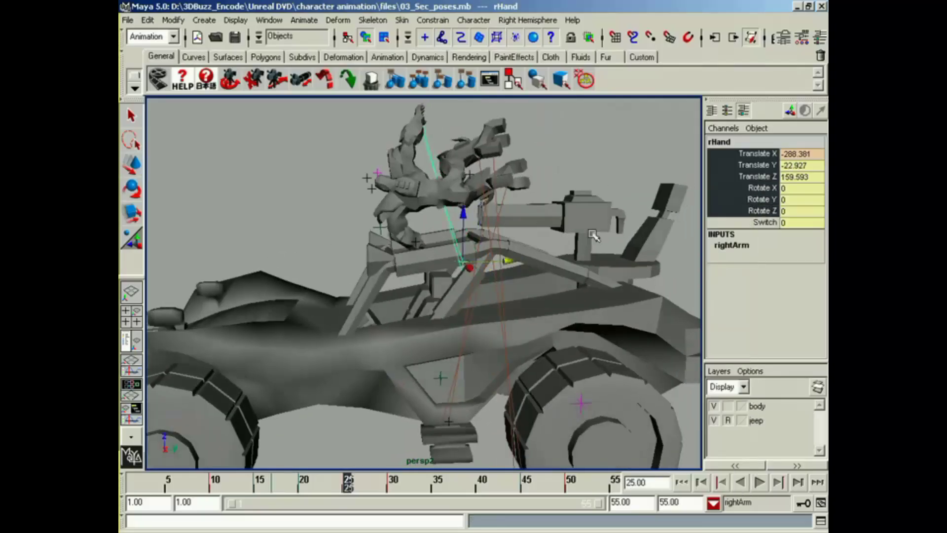
right_click(745, 194)
left_click(714, 245)
left_click_drag(457, 329, 403, 386, "alt")
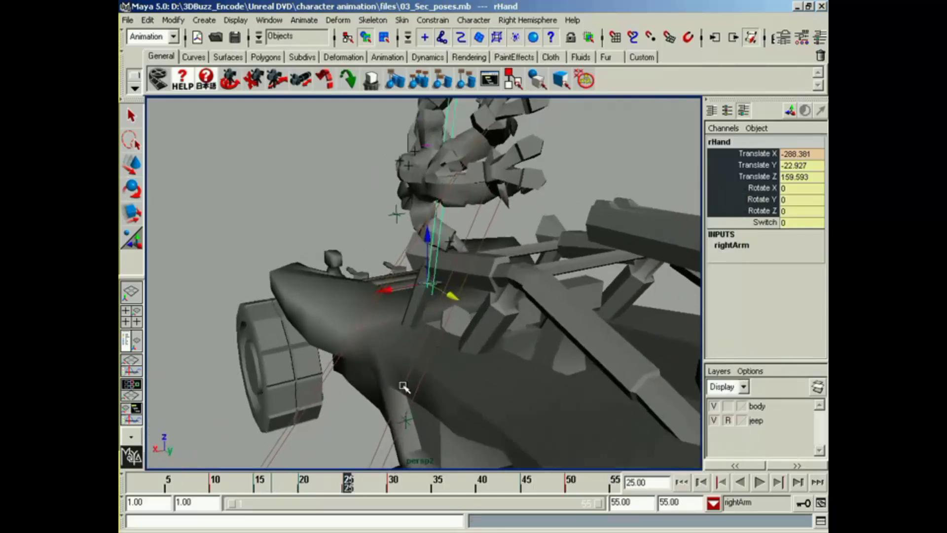
At frame 20, move rHand to about X -297, Y -31, Z 108 and set breakdowns on its translate and rotate channels
mouse_move(348, 488)
left_mouse_down()
mouse_move(236, 486)
mouse_move(343, 486)
mouse_move(304, 486)
left_mouse_up()
left_click_drag(388, 389, 346, 388, "alt")
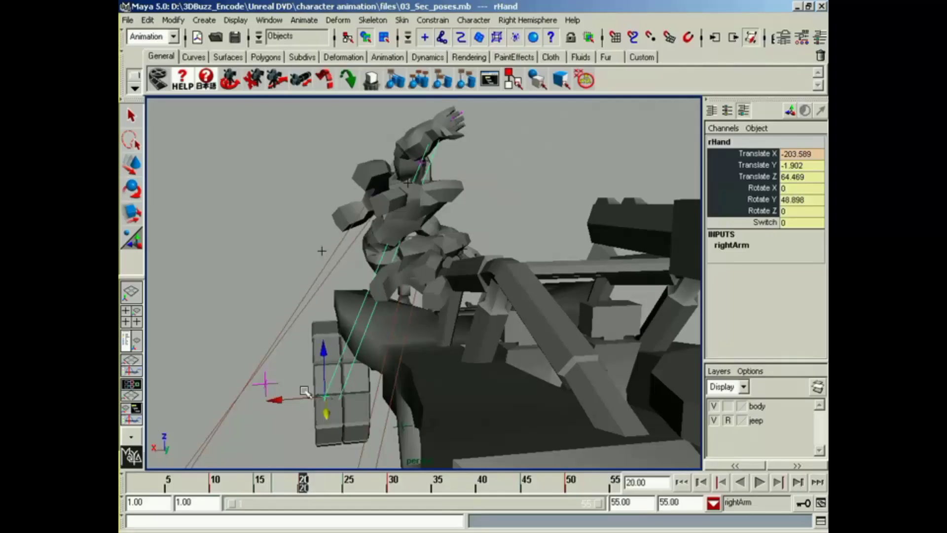
left_click_drag(280, 402, 444, 392)
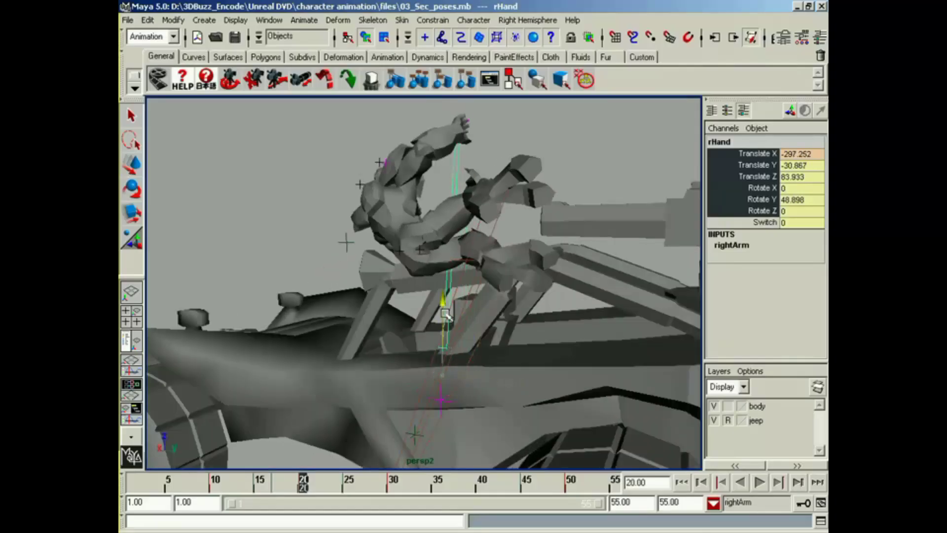
left_click_drag(464, 330, 537, 298, "alt")
right_click(754, 197)
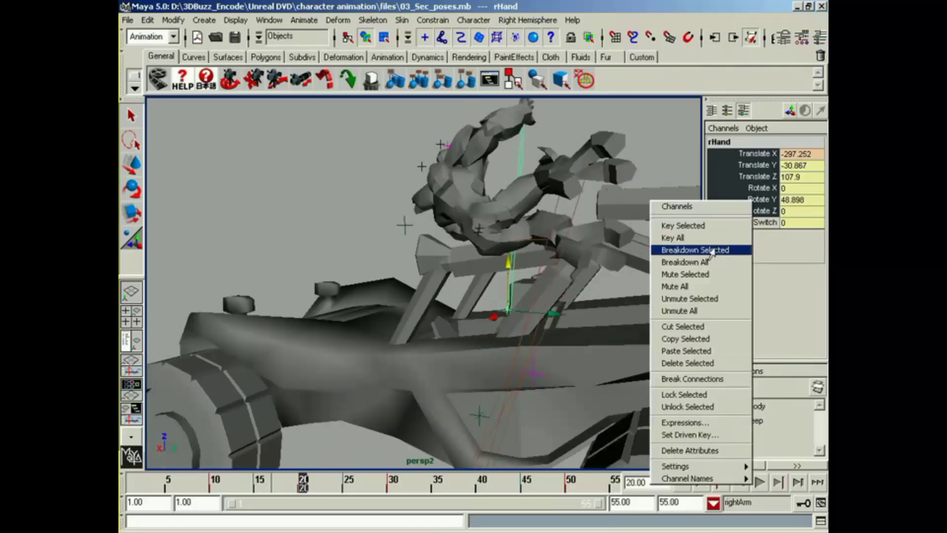
left_click(715, 250)
Play the animation and scrub around frames 17 and 18 to examine the right arm's motion from several sides
key("alt+v")
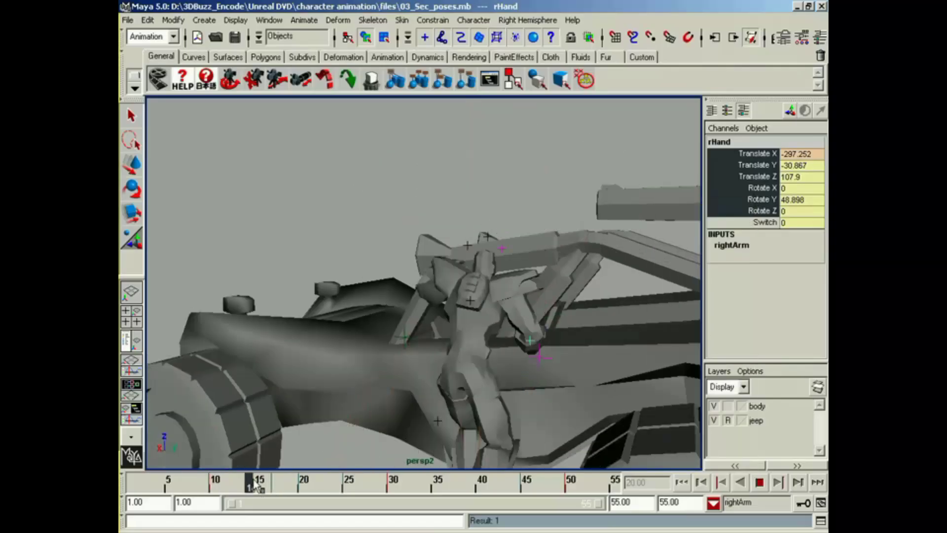
left_click_drag(459, 345, 326, 360, "alt")
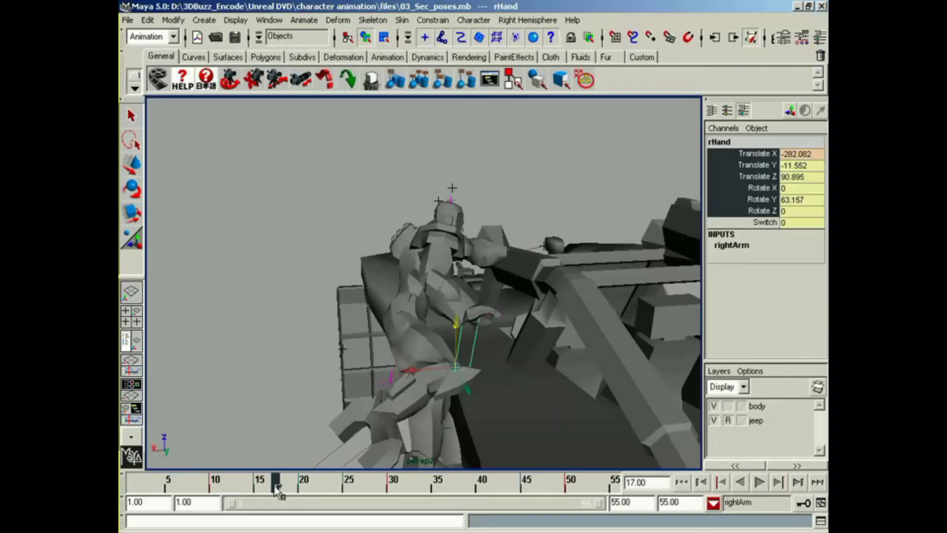
mouse_move(275, 485)
left_mouse_down()
mouse_move(247, 484)
mouse_move(327, 484)
mouse_move(212, 487)
mouse_move(289, 485)
left_mouse_up()
left_click_drag(361, 316, 445, 351, "alt")
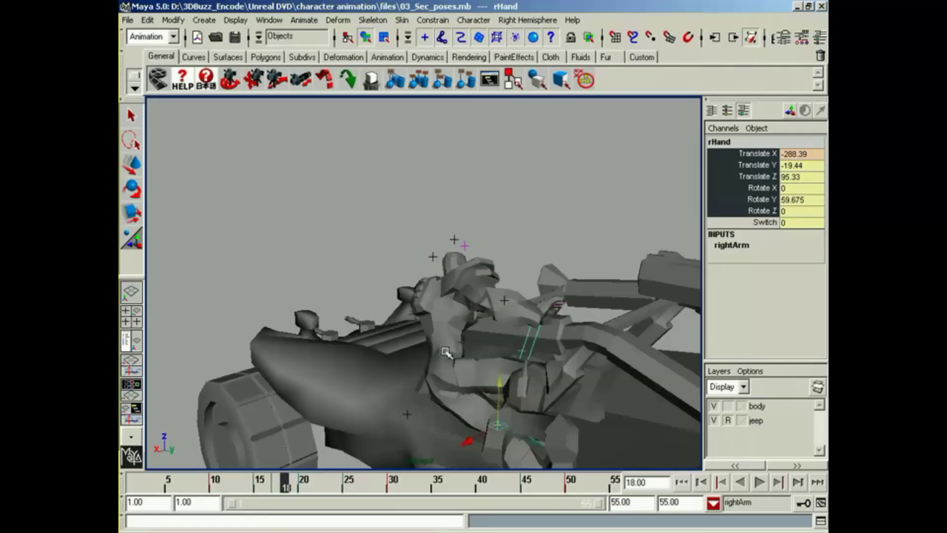
Select the right clavicle, rotate it at frame 17 to about X 26, Y 3, Z -9, and set breakdowns on its rotate channels
left_click(463, 243)
left_click_drag(425, 266, 438, 285, "alt")
key("alt+v")
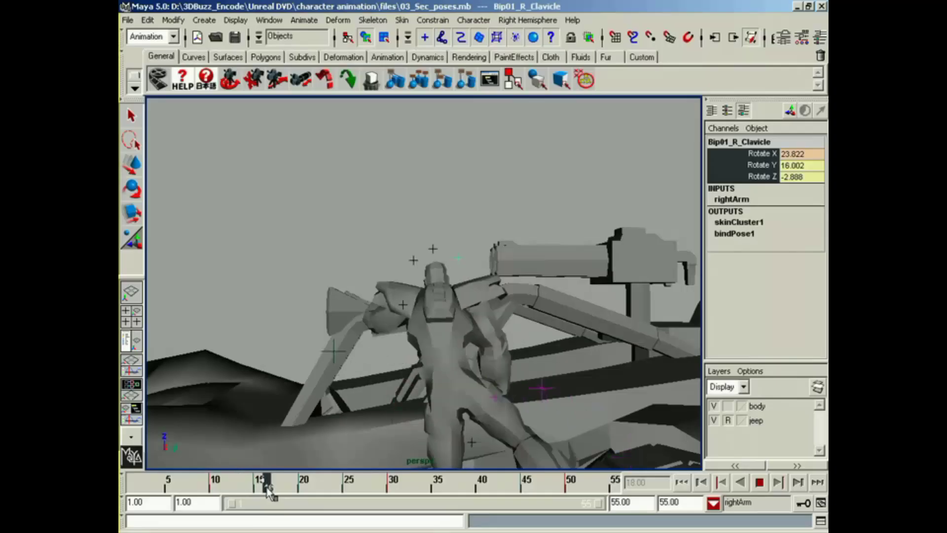
left_click_drag(275, 487, 276, 486)
middle_click_drag(402, 348, 377, 352, "alt")
left_click_drag(377, 352, 455, 336, "alt")
key("e")
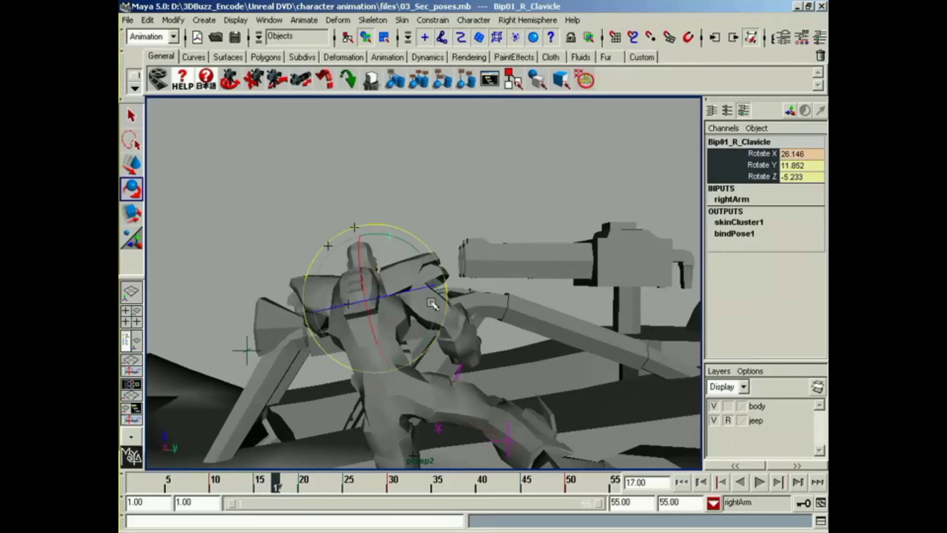
left_click_drag(419, 252, 443, 290)
right_click(804, 158)
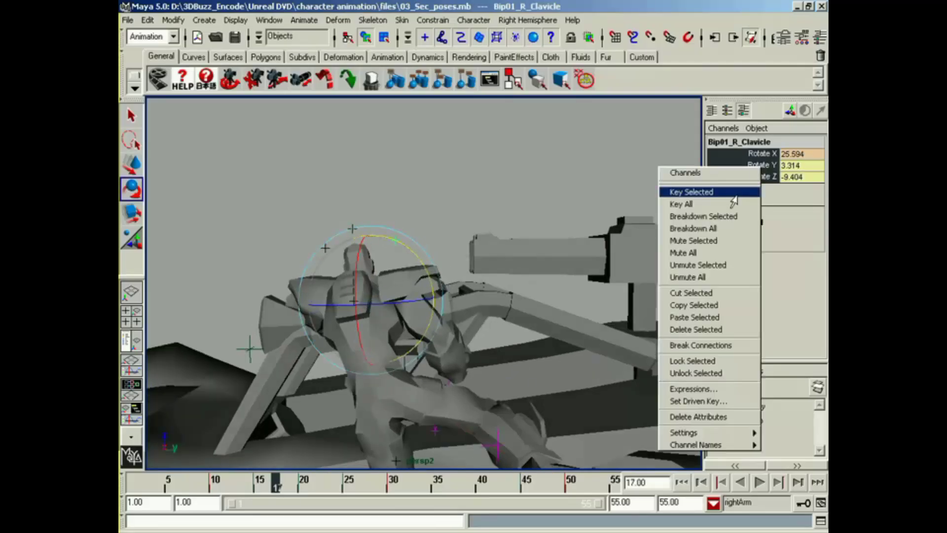
left_click(708, 213)
Orbit around the soldier and play back the jump-in to review the right shoulder's motion
left_click_drag(382, 345, 492, 321, "alt")
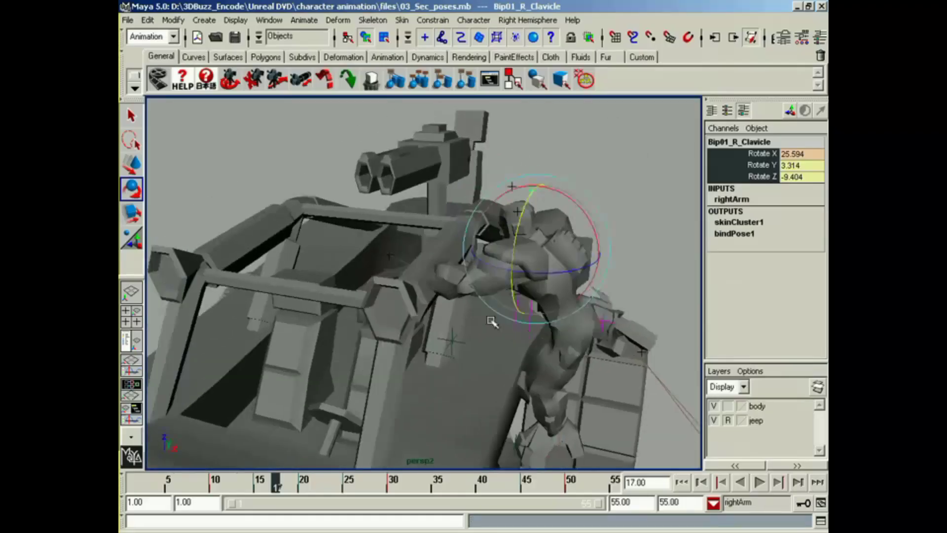
left_click_drag(345, 387, 378, 276, "alt")
key("alt+v")
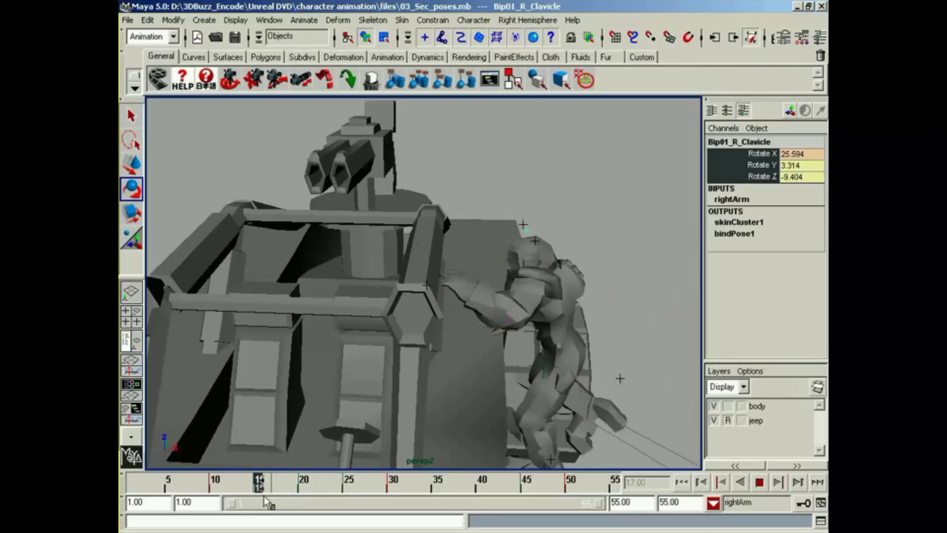
key("alt+v")
left_click_drag(412, 392, 421, 349, "alt")
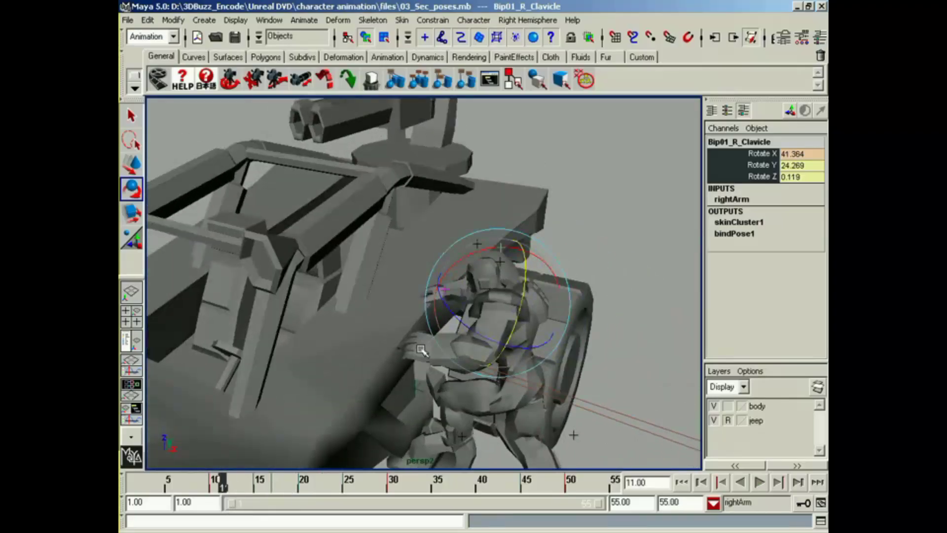
Make leftArm the current character set, go to frame 16, and select lHand
left_click(735, 506)
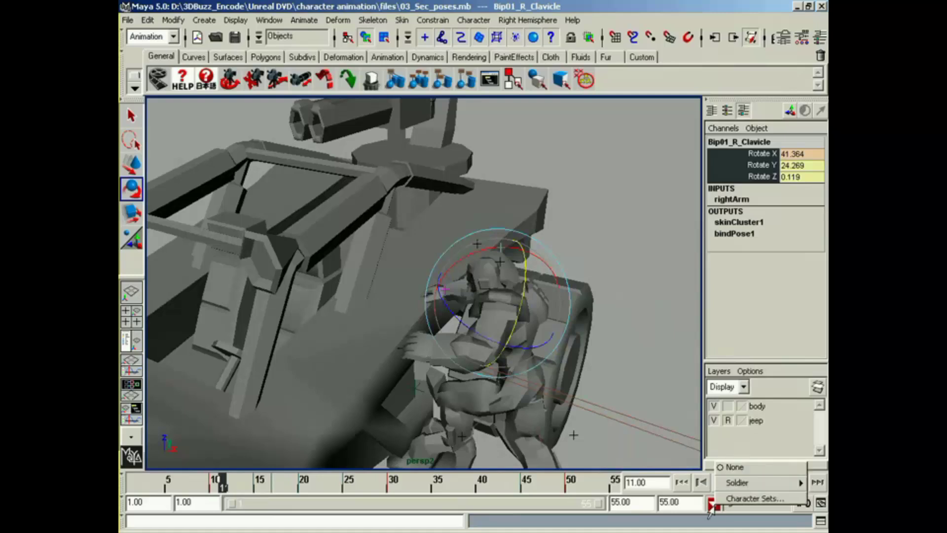
mouse_move(730, 485)
left_click(677, 452)
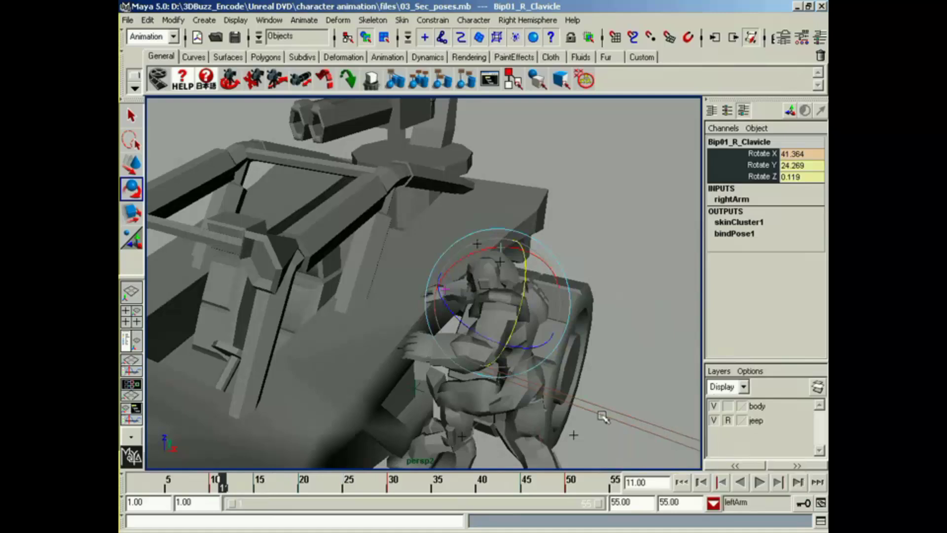
left_click_drag(449, 348, 375, 358, "alt")
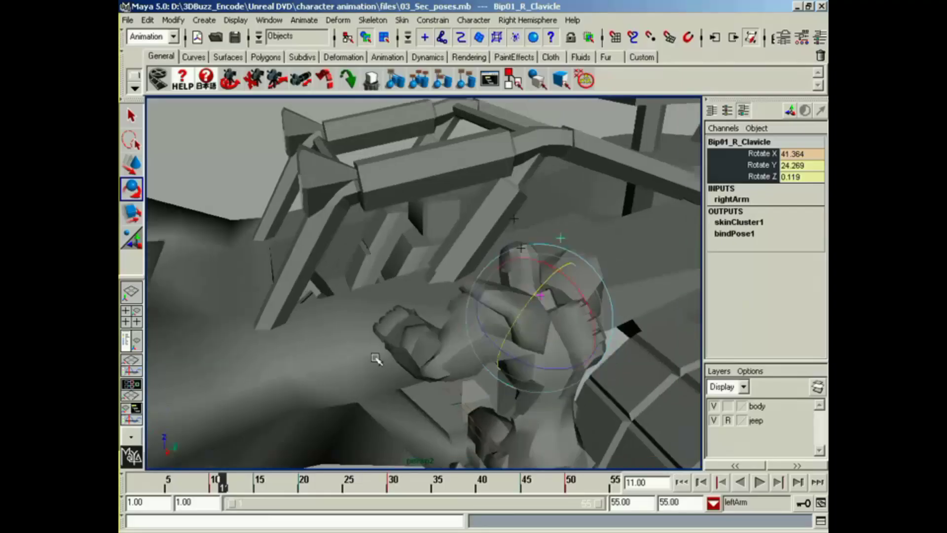
left_click_drag(225, 495, 266, 483)
left_click_drag(362, 352, 362, 272, "alt")
left_click(369, 237)
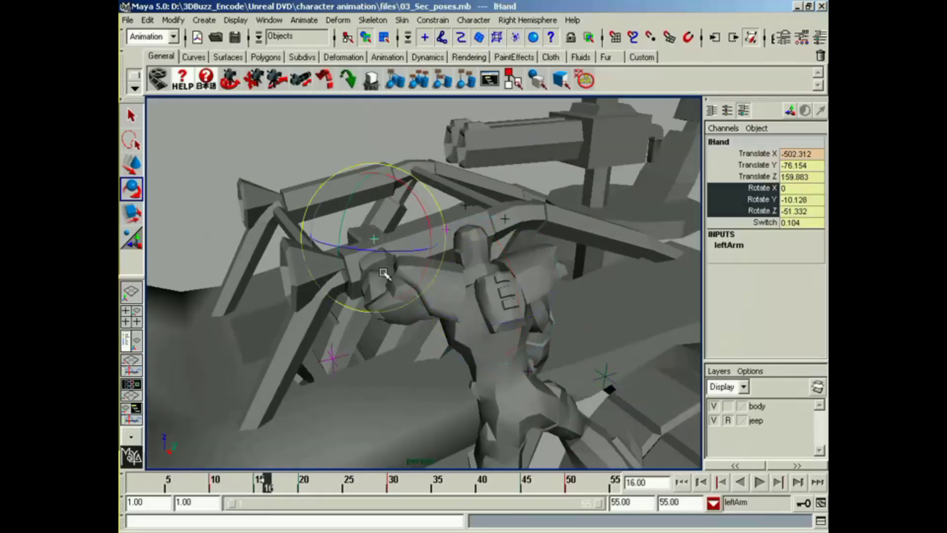
Examine the left hand's contact with the roll cage between frames 15 and 20 from several angles
middle_click_drag(337, 347, 348, 353, "alt")
left_click_drag(348, 353, 376, 334, "alt")
left_click(259, 484)
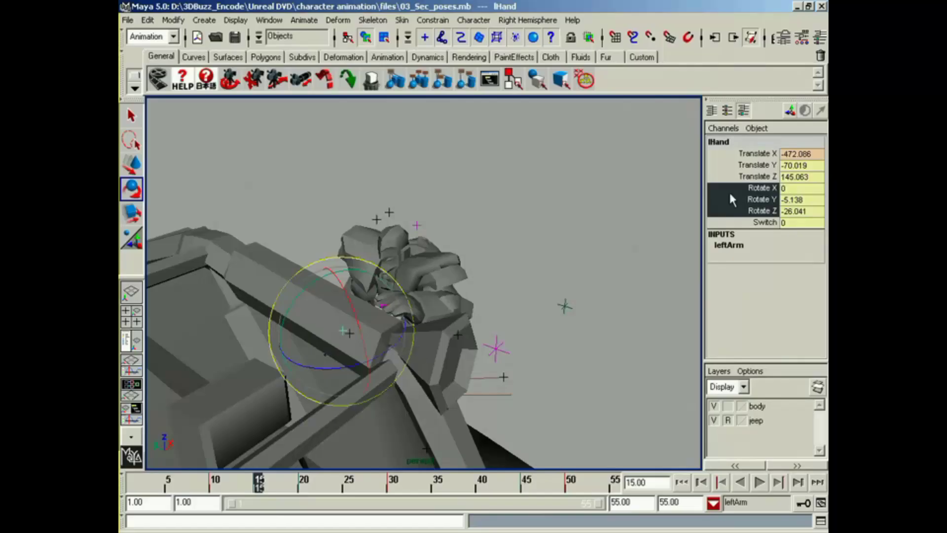
left_click_drag(554, 317, 344, 354, "alt")
left_click_drag(260, 483, 304, 487)
Show the Graph Editor below the perspective view and give lHand's keys around frames 15 to 20 Flat tangents
key("space")
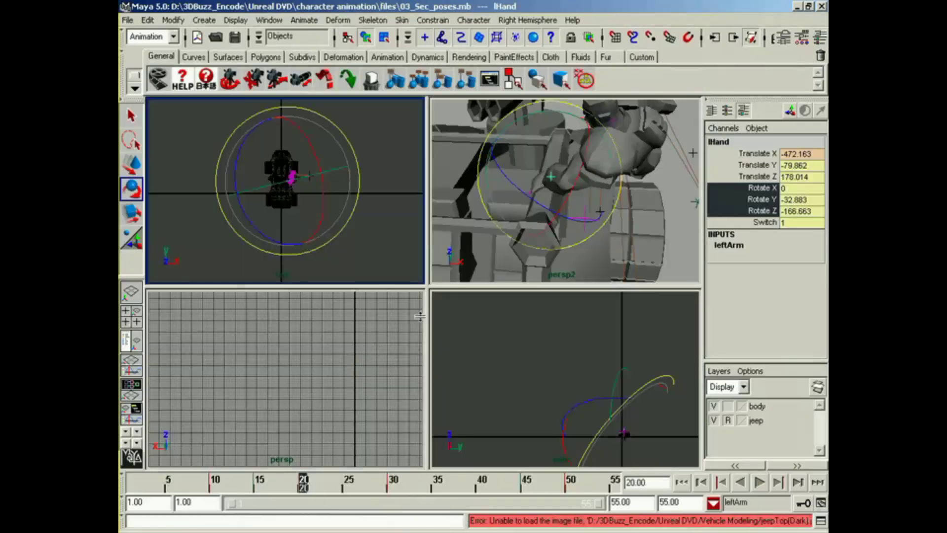
key("space")
left_click(131, 371)
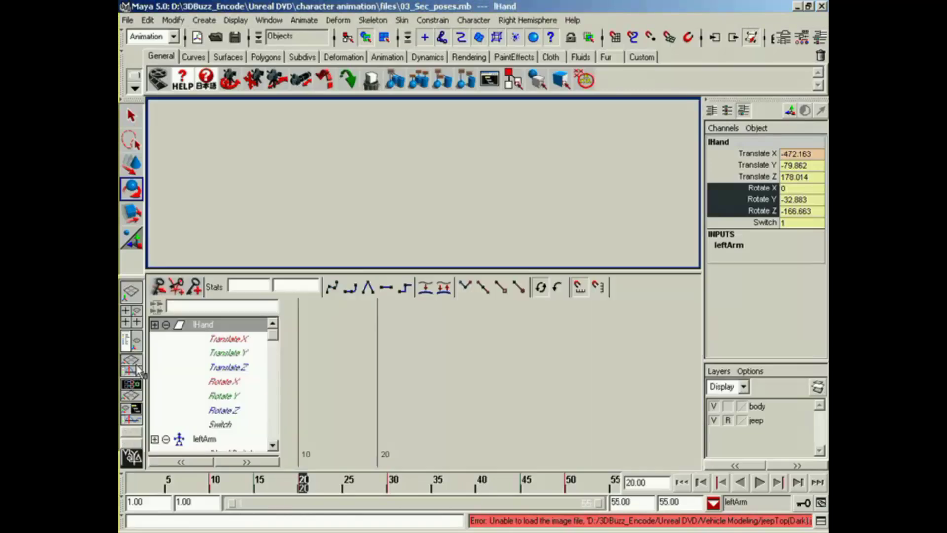
middle_click_drag(365, 397, 356, 408, "alt")
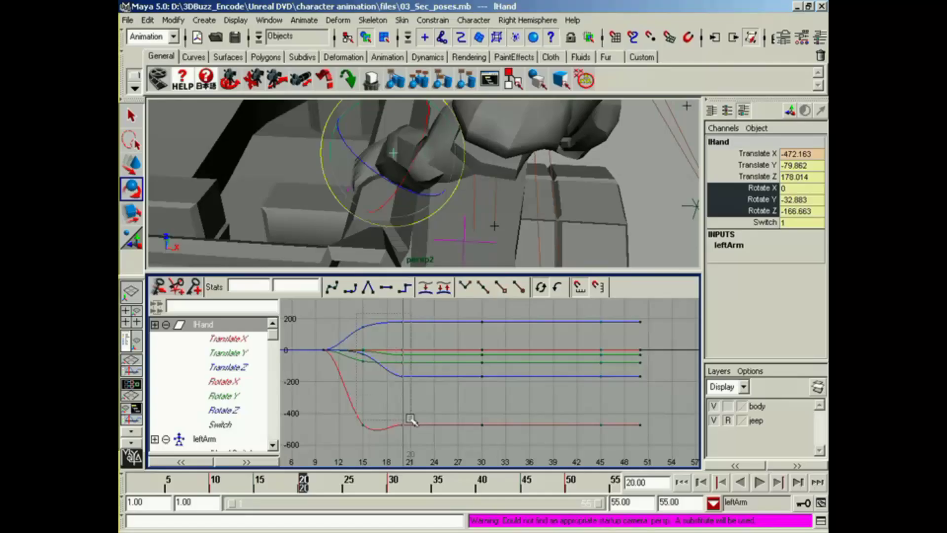
left_click_drag(411, 420, 402, 397)
key("space")
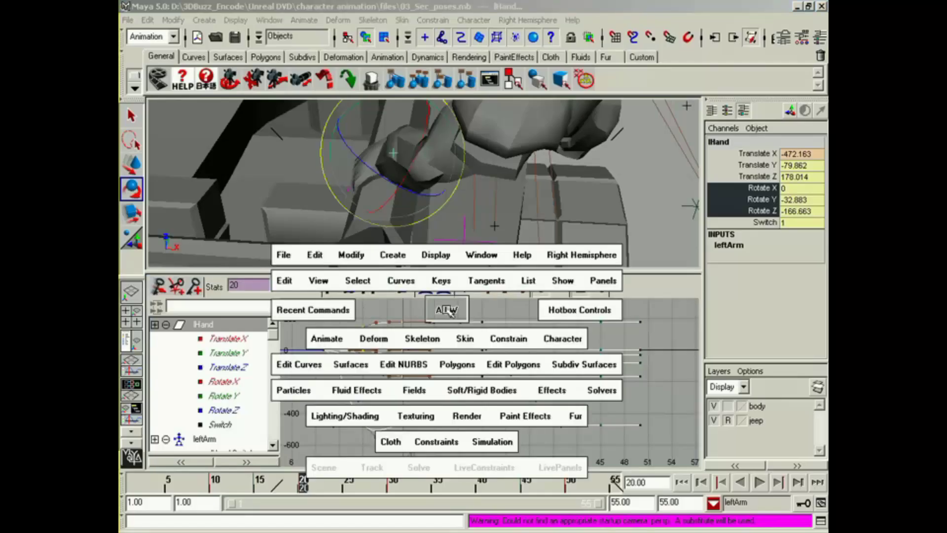
left_click(479, 283)
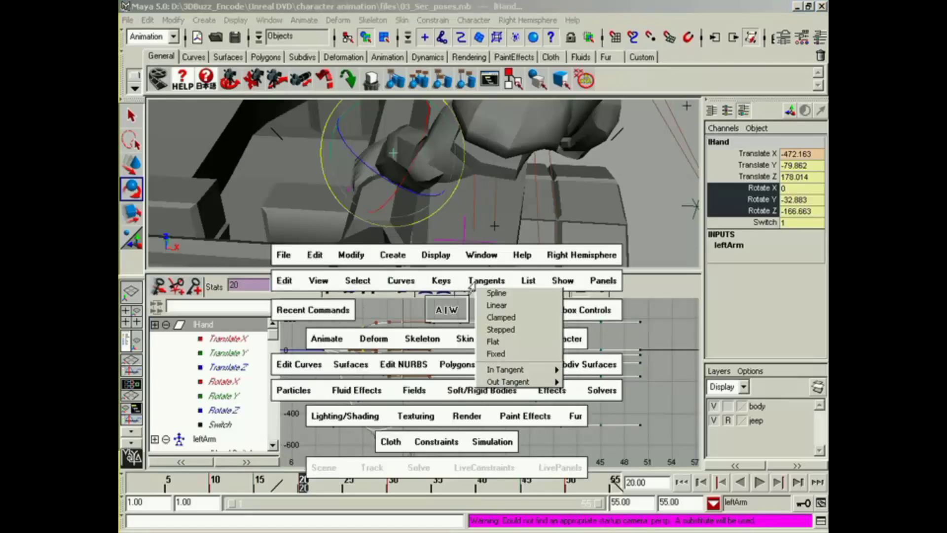
left_click(492, 342)
Return to the full perspective view and review the left hand's motion, stopping at frame 17
key("space")
right_click_drag(412, 312, 429, 316, "alt")
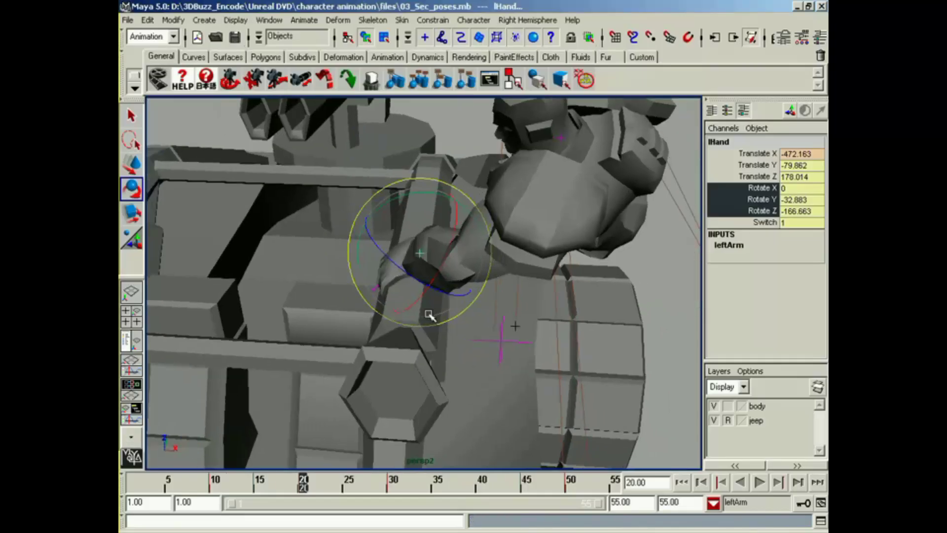
key("alt+v")
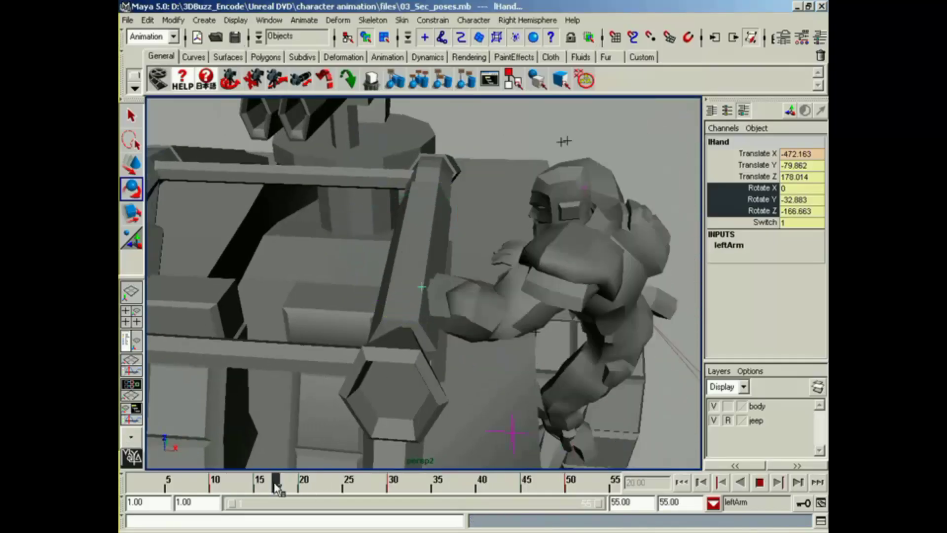
mouse_move(295, 486)
left_mouse_down()
mouse_move(304, 486)
mouse_move(259, 483)
mouse_move(286, 483)
mouse_move(277, 483)
left_mouse_up()
At frame 17, raise lHand to about Z 181, undo the small sideways move, and adjust the hand's position against the roll cage
middle_click_drag(401, 328, 353, 363, "alt")
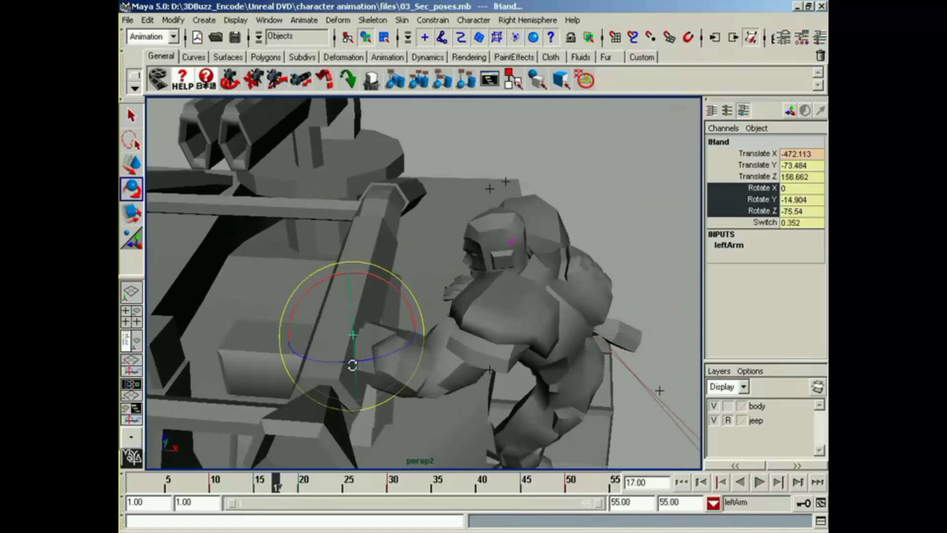
left_click_drag(353, 363, 362, 317, "alt")
key("w")
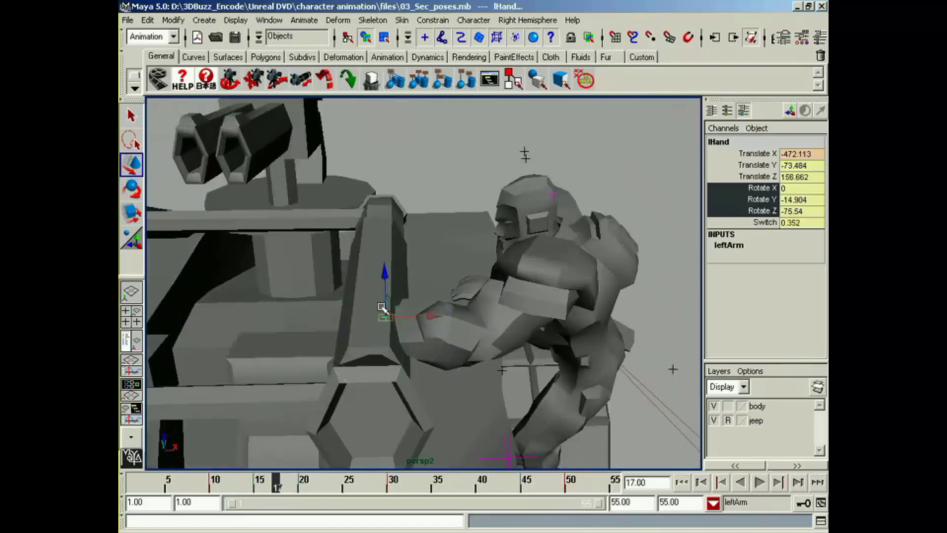
left_click_drag(388, 286, 439, 262)
key("z")
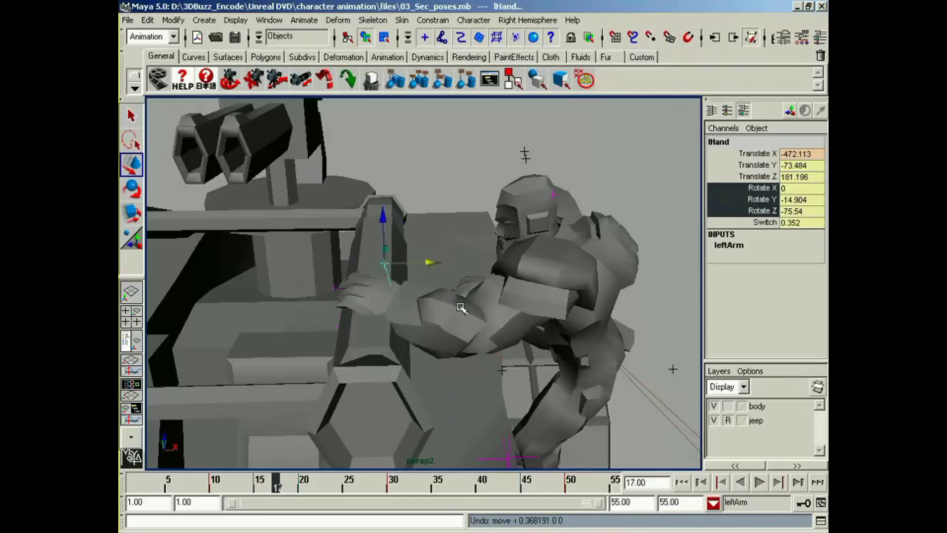
left_click_drag(461, 308, 513, 320, "alt")
left_click_drag(398, 245, 379, 300)
left_click_drag(396, 225, 409, 316)
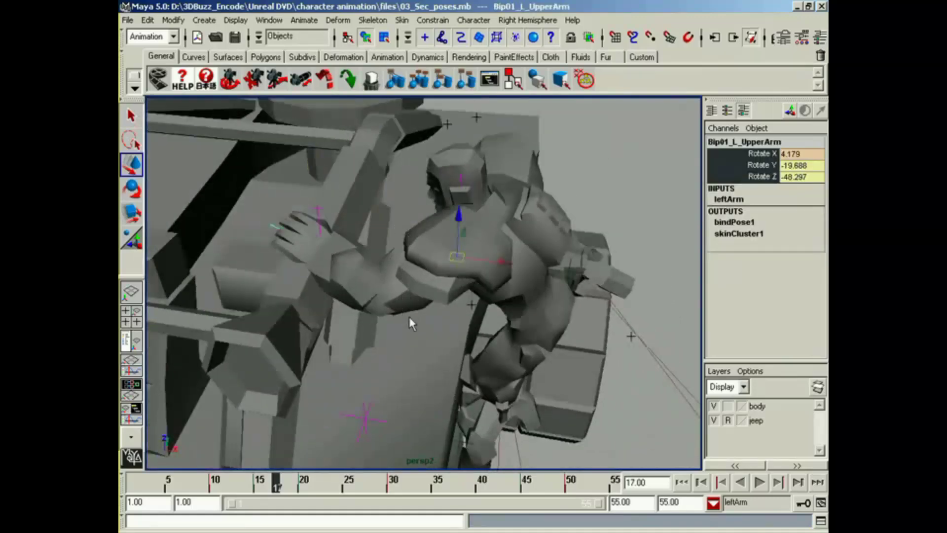
Rotate the left upper arm at frame 17 to about X 8, Y -28, Z -57
key("e")
left_click_drag(476, 217, 486, 216)
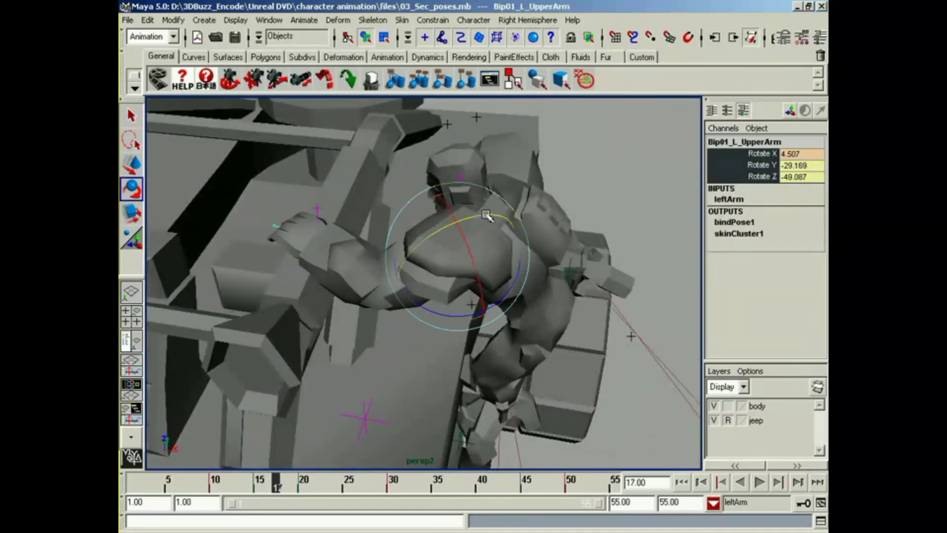
left_click_drag(513, 286, 508, 289)
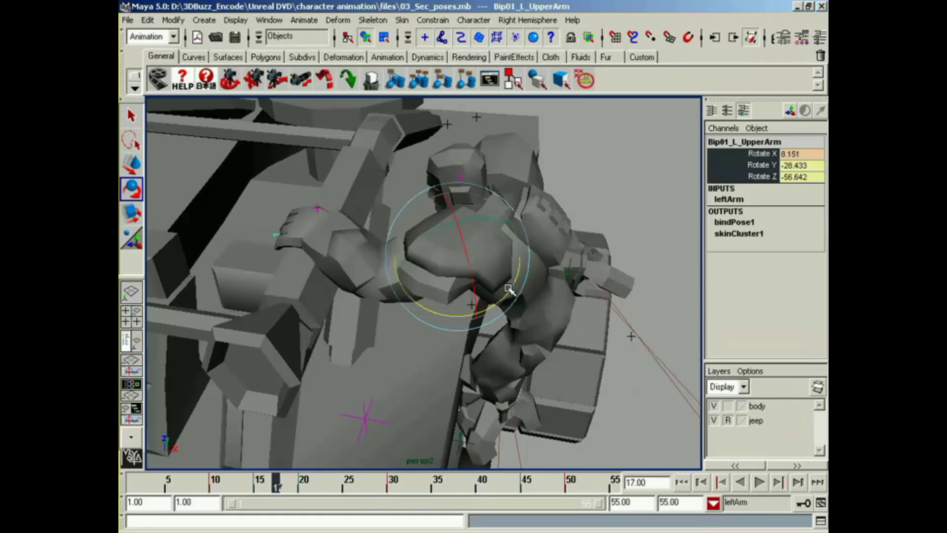
At frame 15, rotate the left upper arm to about X -65, Y -19, Z -25
left_click_drag(481, 290, 438, 336, "alt")
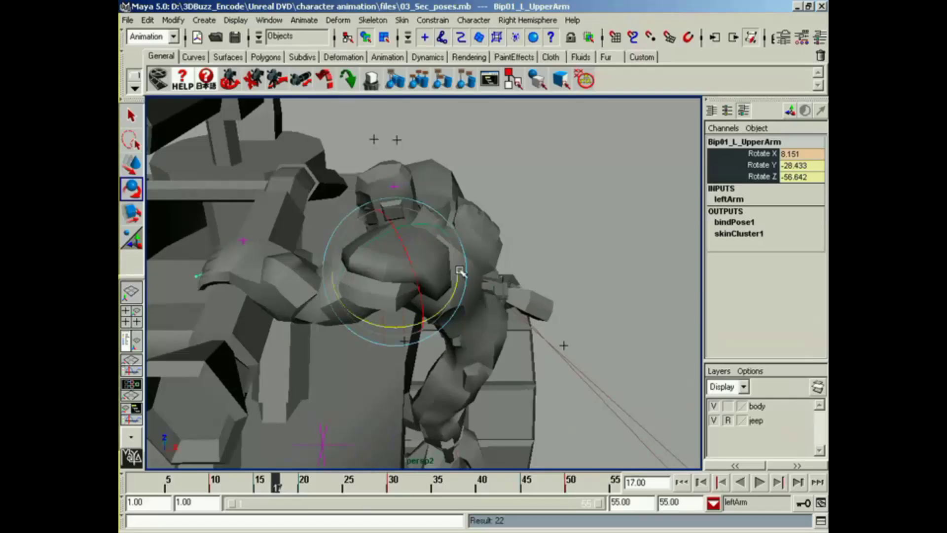
mouse_move(278, 487)
left_mouse_down()
mouse_move(218, 482)
mouse_move(303, 486)
mouse_move(260, 484)
left_mouse_up()
left_click_drag(364, 382, 373, 331, "alt")
left_click_drag(408, 272, 442, 281)
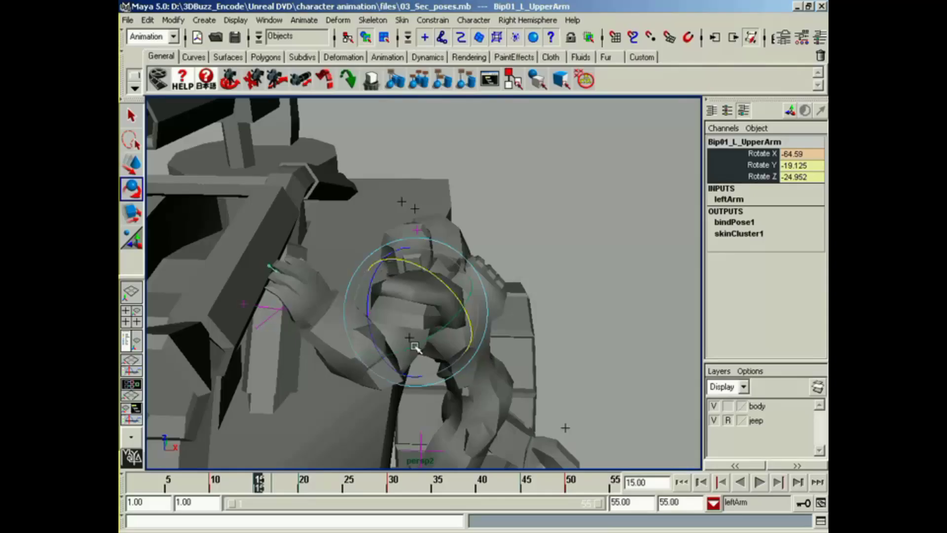
Review the left arm's motion between about frames 10 and 17 from several angles
key("alt+v")
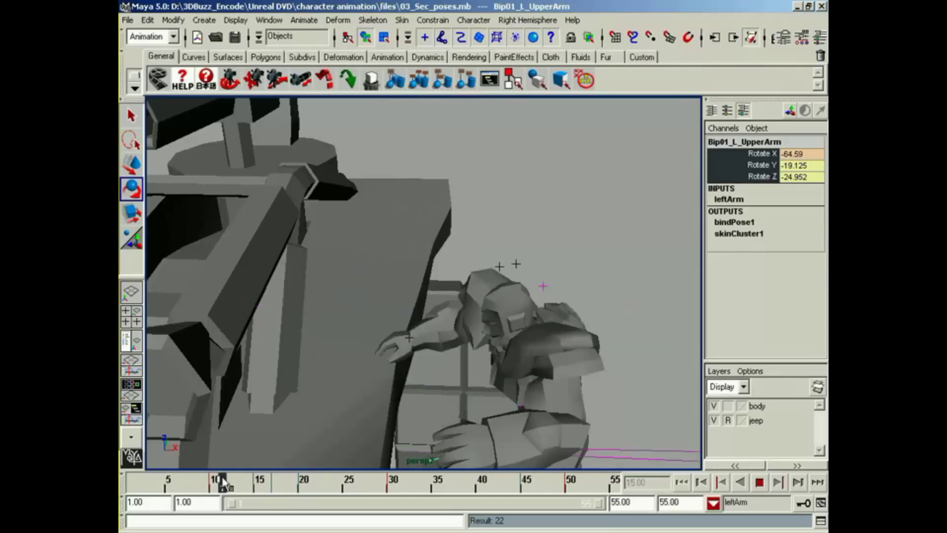
left_click(276, 485)
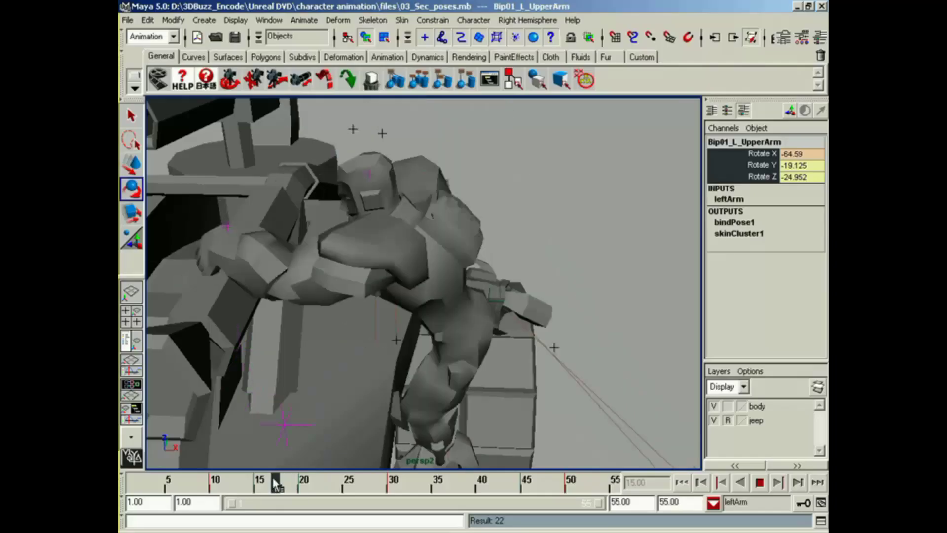
left_click_drag(227, 288, 424, 314, "alt")
key("alt+v")
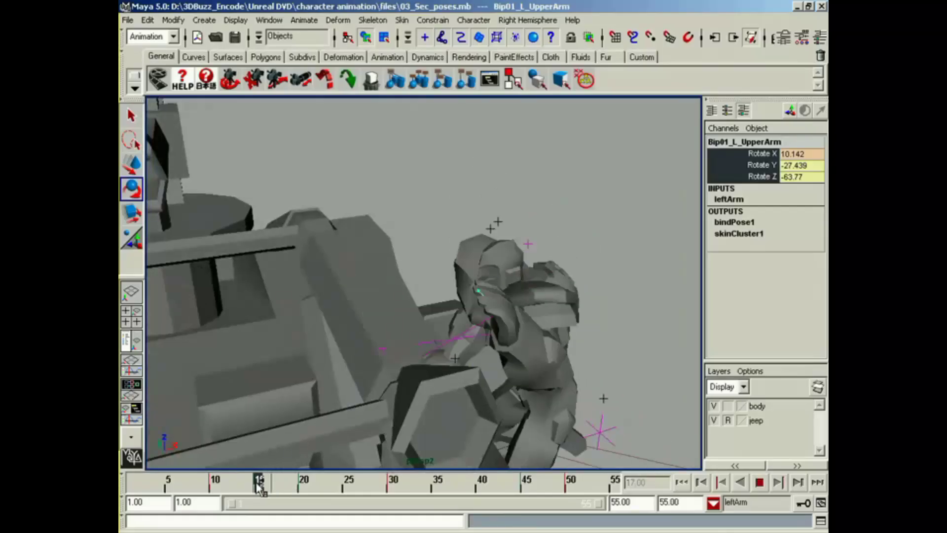
left_click(276, 483)
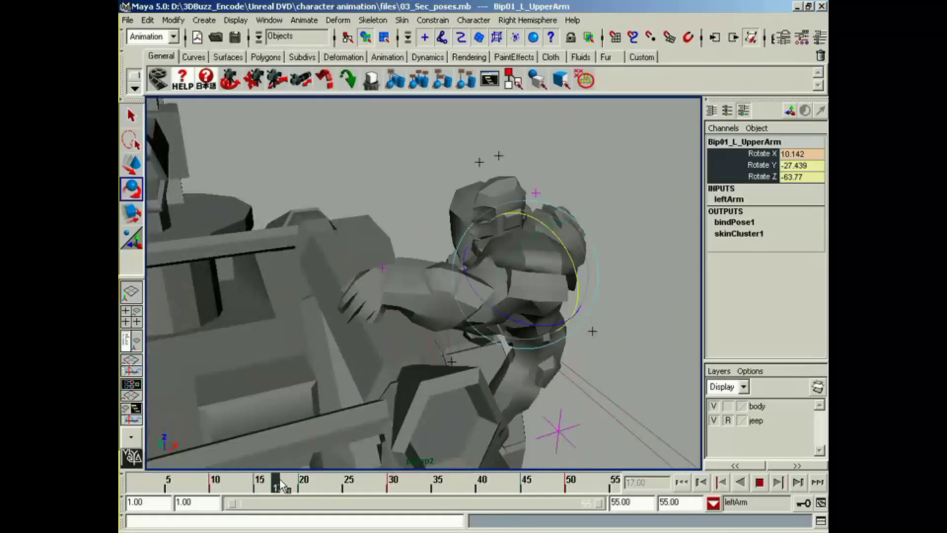
key("alt+v")
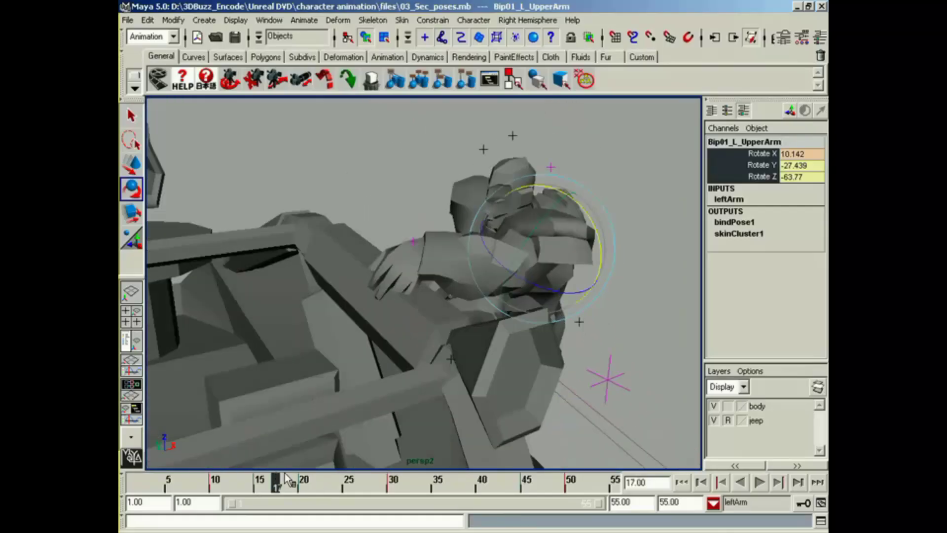
Copy lHand's frame 20 pose to frame 17 by setting breakdown keys on its translation and rotation channels
left_click_drag(308, 488, 291, 489)
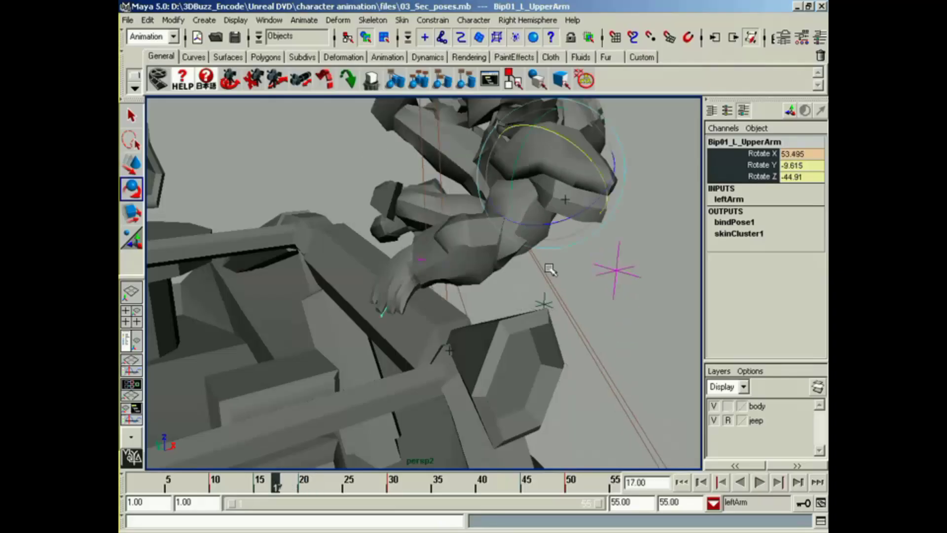
left_click_drag(398, 307, 444, 304, "alt")
left_click(450, 303)
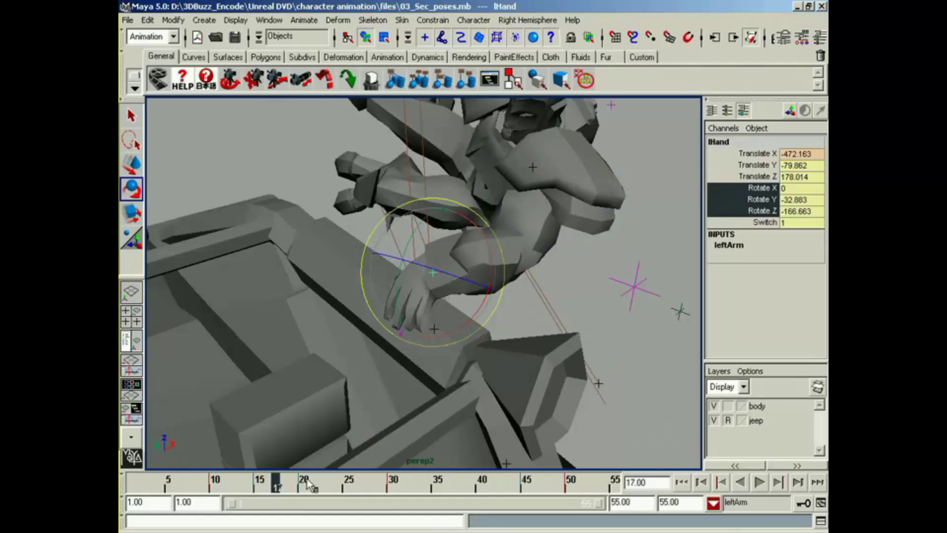
left_click_drag(756, 154, 756, 211)
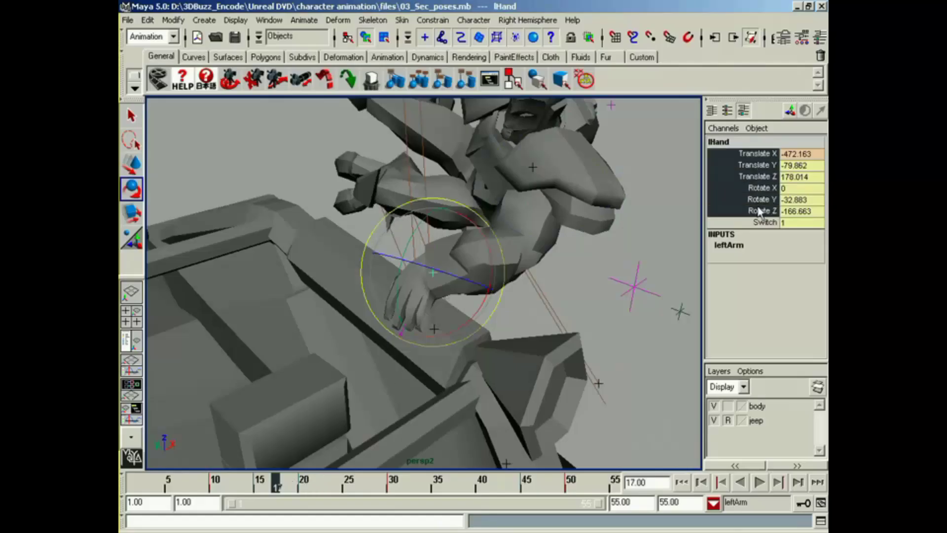
right_click(757, 212)
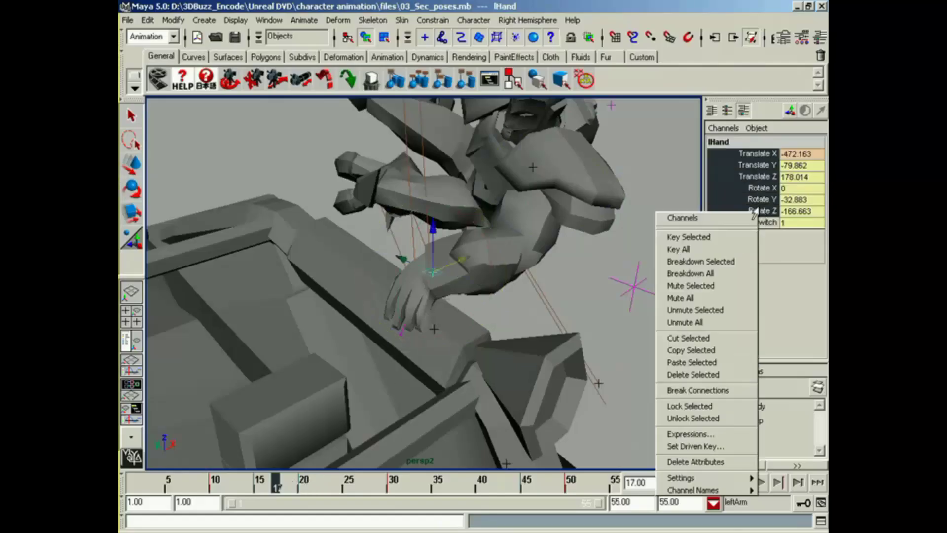
left_click(723, 263)
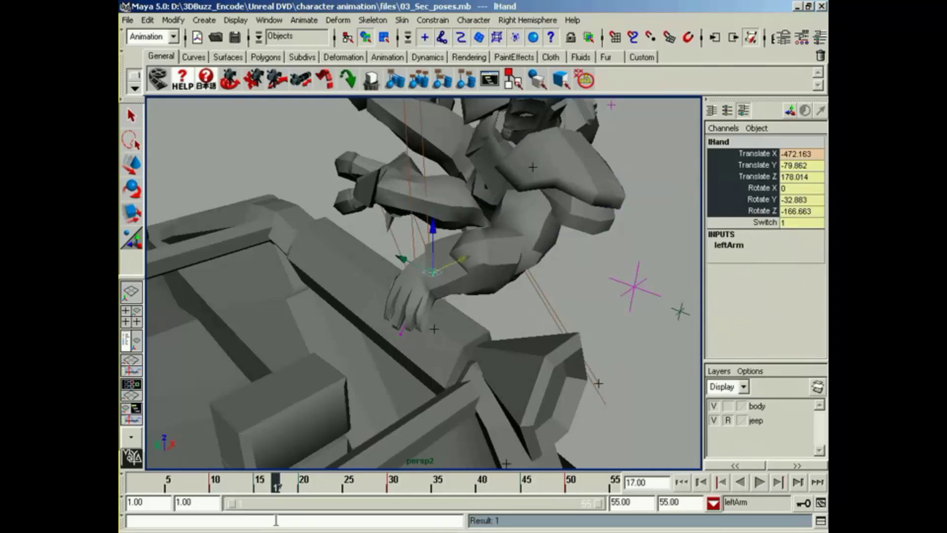
Play and scrub through the jump from several angles to examine the left hand's contact with the roll cage, stopping at frame 35
key("alt+v")
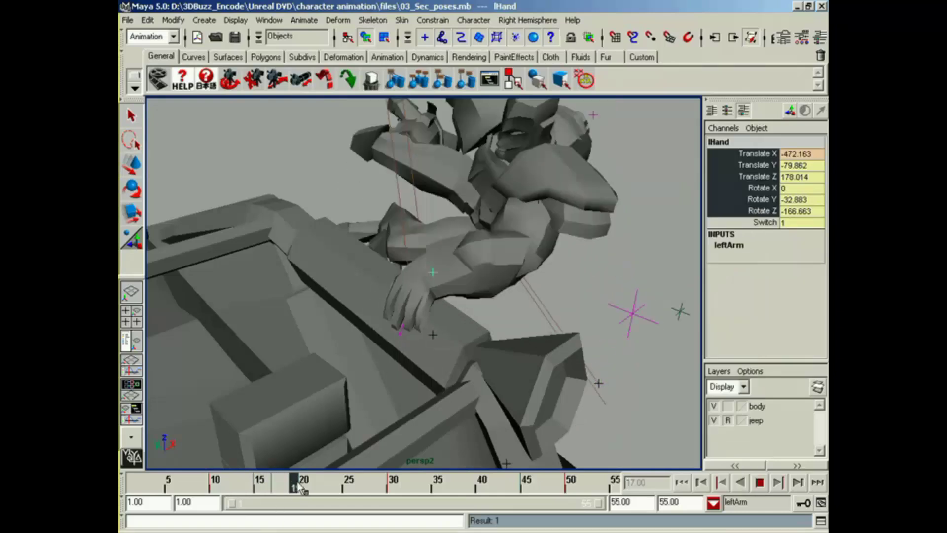
mouse_move(304, 483)
left_mouse_down()
mouse_move(245, 483)
mouse_move(306, 487)
left_mouse_up()
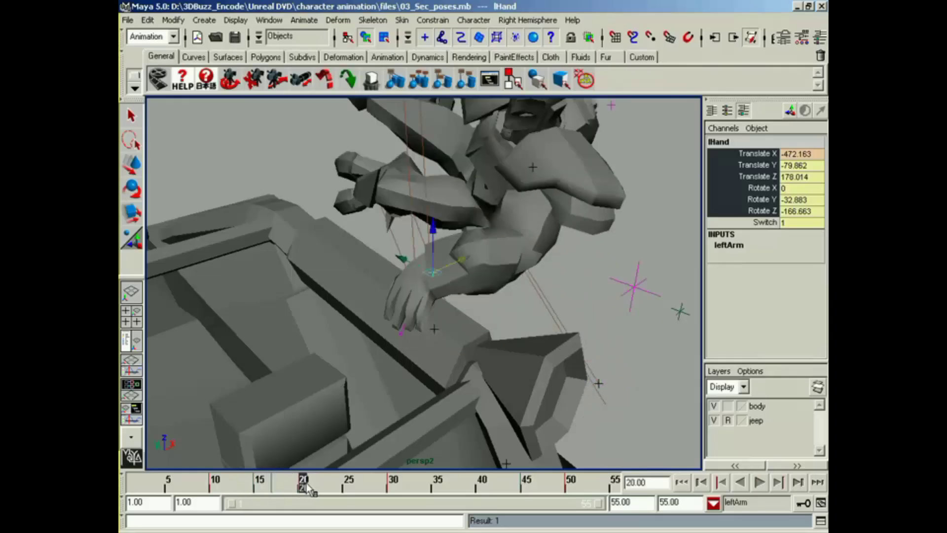
middle_click_drag(470, 350, 465, 353, "alt")
left_click_drag(465, 353, 424, 395, "alt")
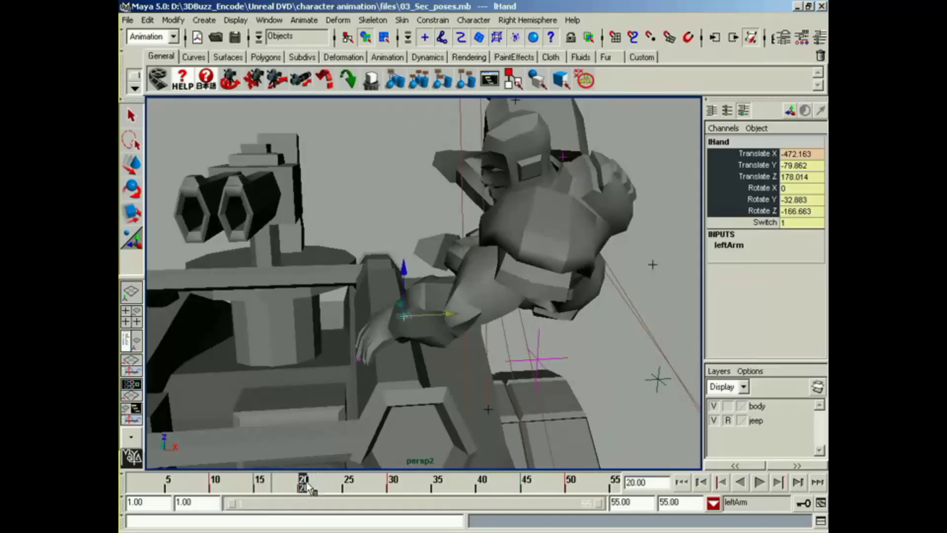
mouse_move(308, 488)
left_mouse_down()
mouse_move(261, 488)
mouse_move(348, 490)
mouse_move(303, 488)
left_mouse_up()
left_click_drag(357, 385, 384, 378, "alt")
left_click_drag(306, 488, 232, 494)
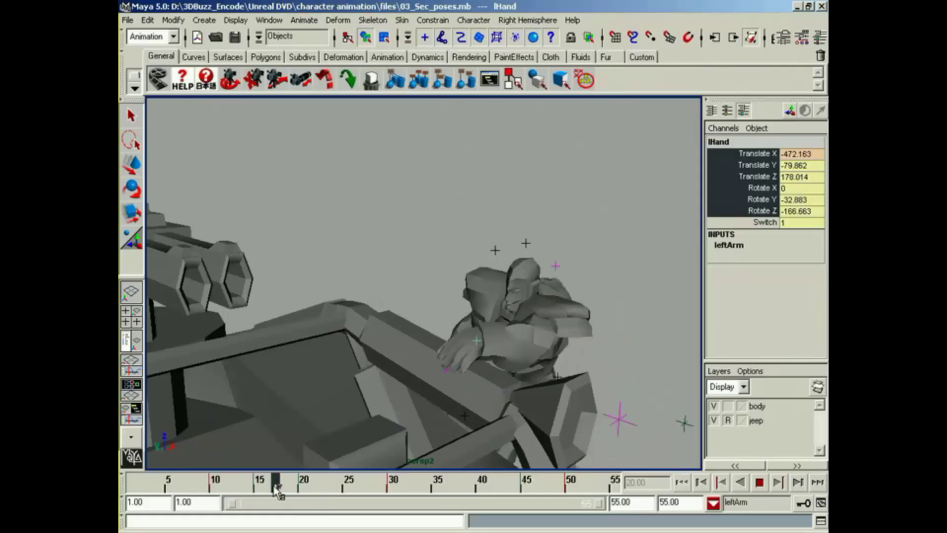
mouse_move(295, 491)
left_mouse_down()
mouse_move(346, 491)
mouse_move(303, 491)
left_mouse_up()
left_click_drag(478, 381, 270, 453, "alt")
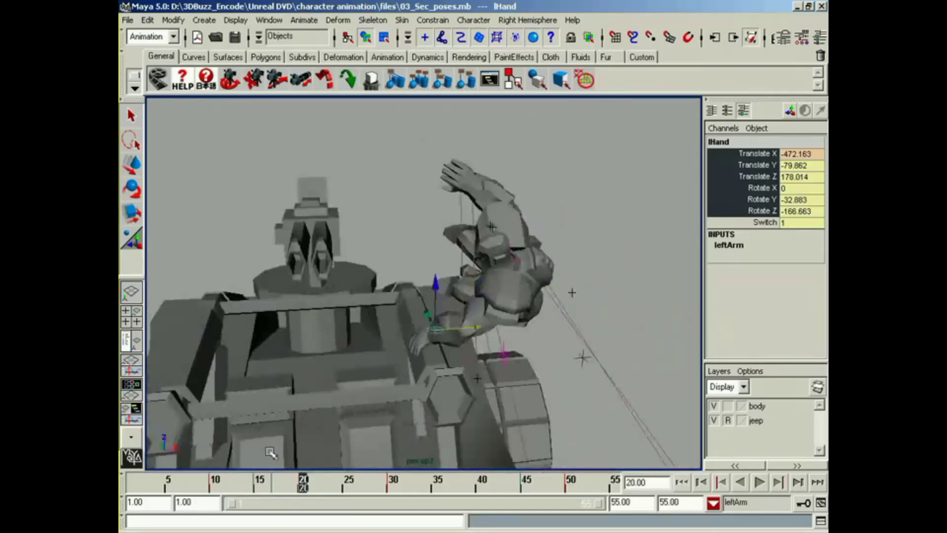
key("alt+v")
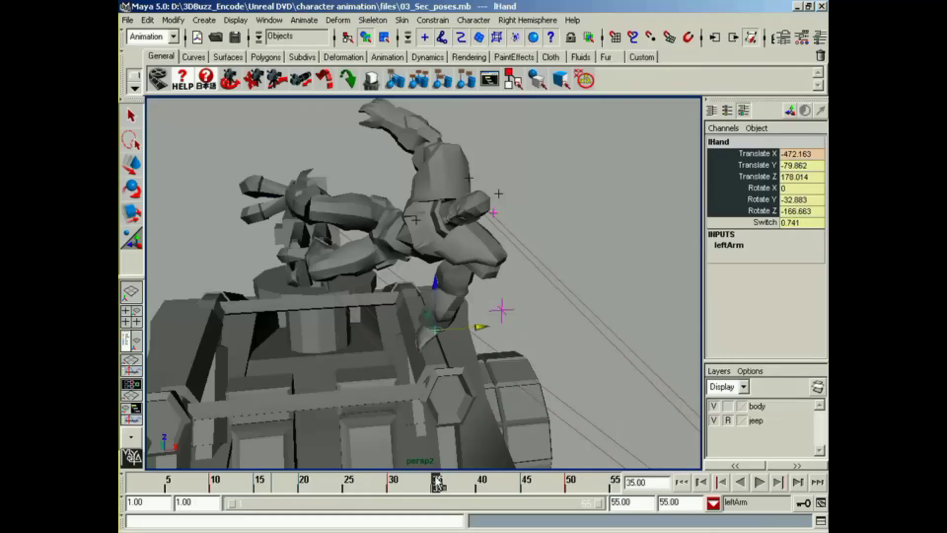
Make Root the current character set and set Bip01's Back Sway to 0.1 at frame 35
left_click_drag(398, 396, 373, 298, "alt")
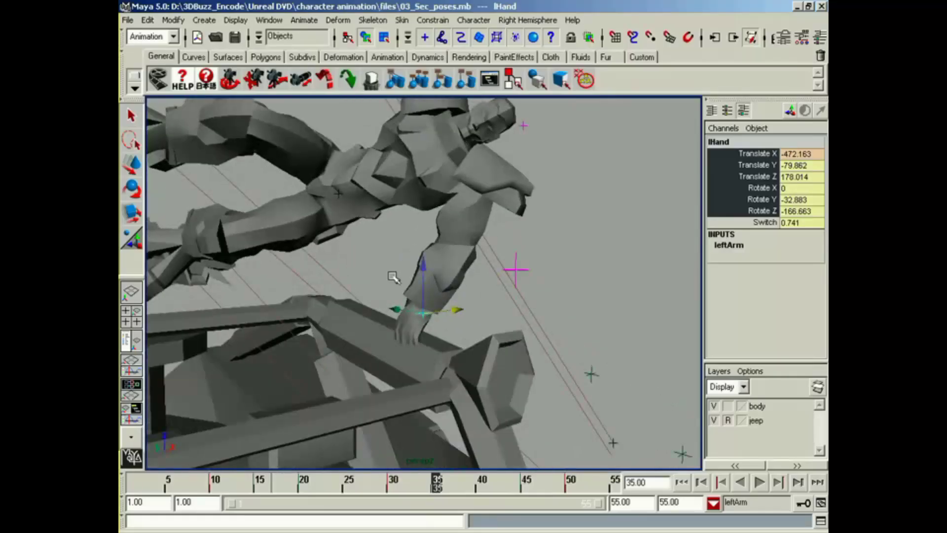
left_click(713, 503)
mouse_move(740, 481)
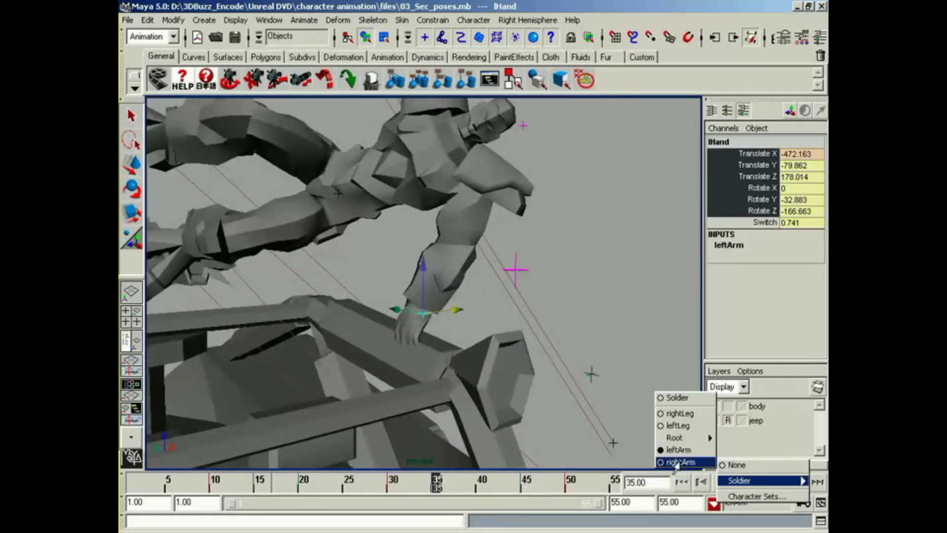
left_click(732, 438)
middle_click_drag(418, 248, 453, 283, "alt")
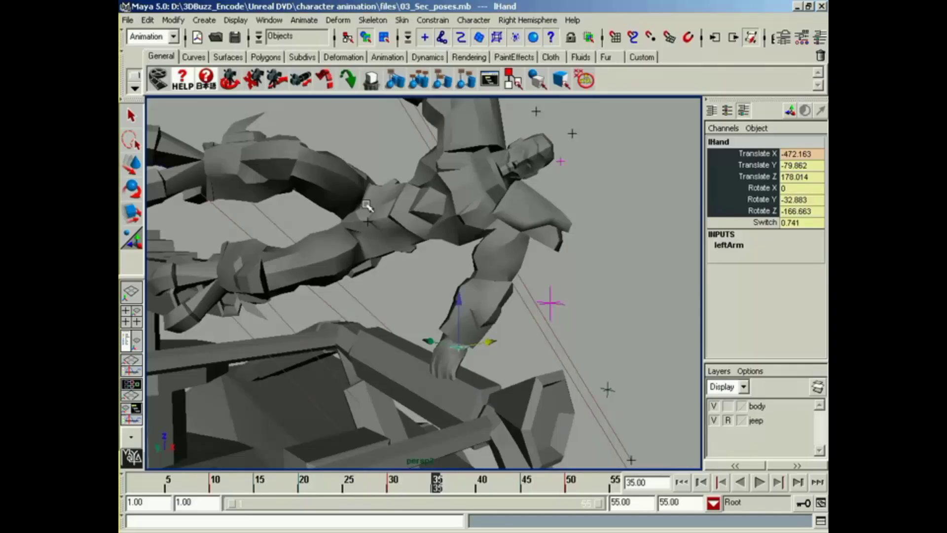
left_click(367, 222)
key("e")
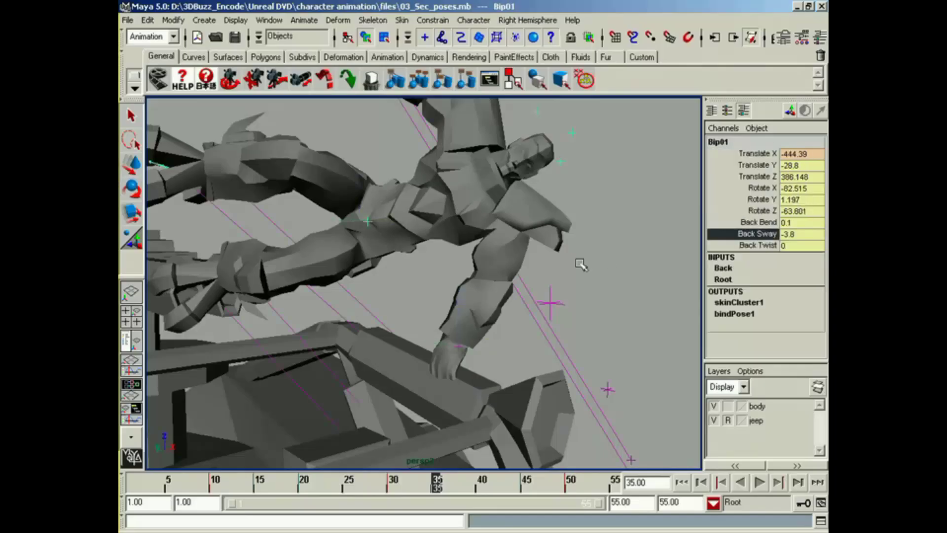
middle_click_drag(581, 264, 606, 261)
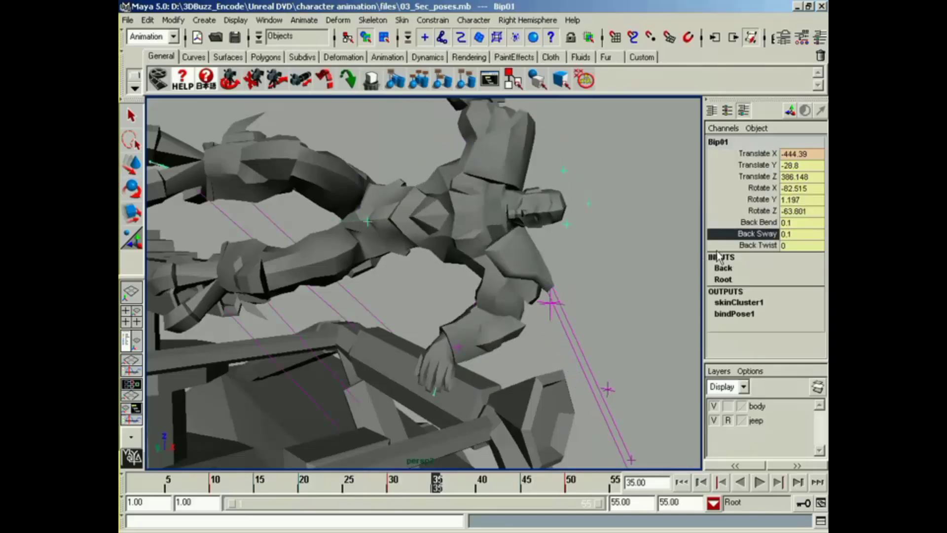
Make Back the current character set, key the back pose at frame 35, and review the motion, stopping at frame 30
left_click(714, 503)
mouse_move(726, 486)
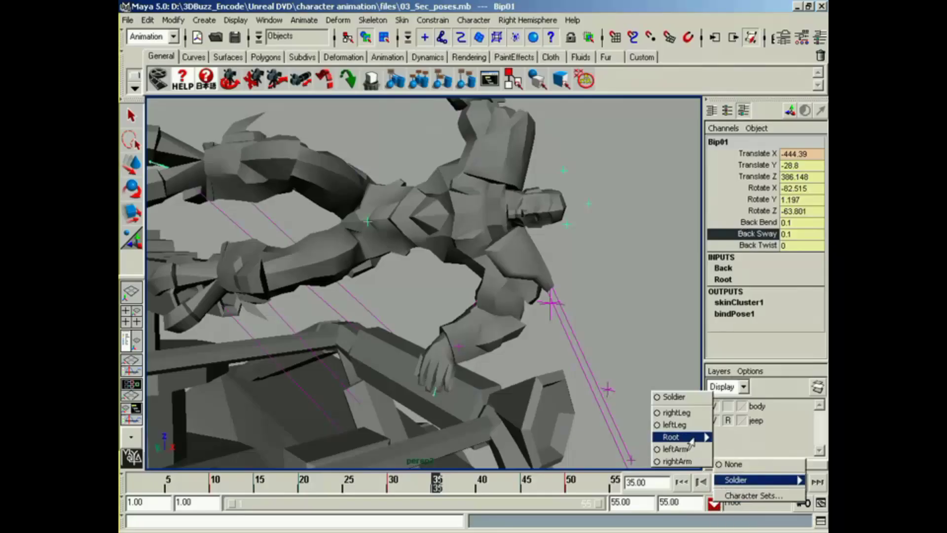
mouse_move(679, 440)
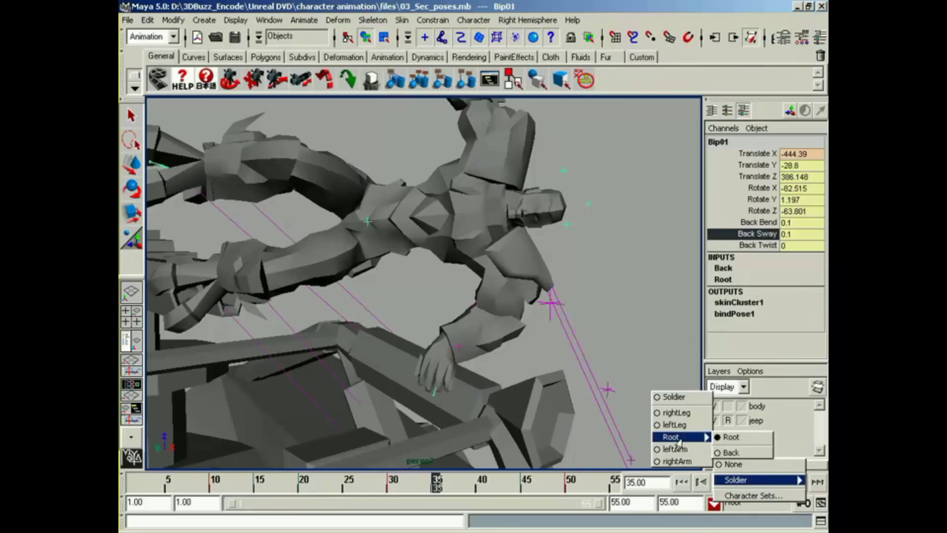
left_click(729, 453)
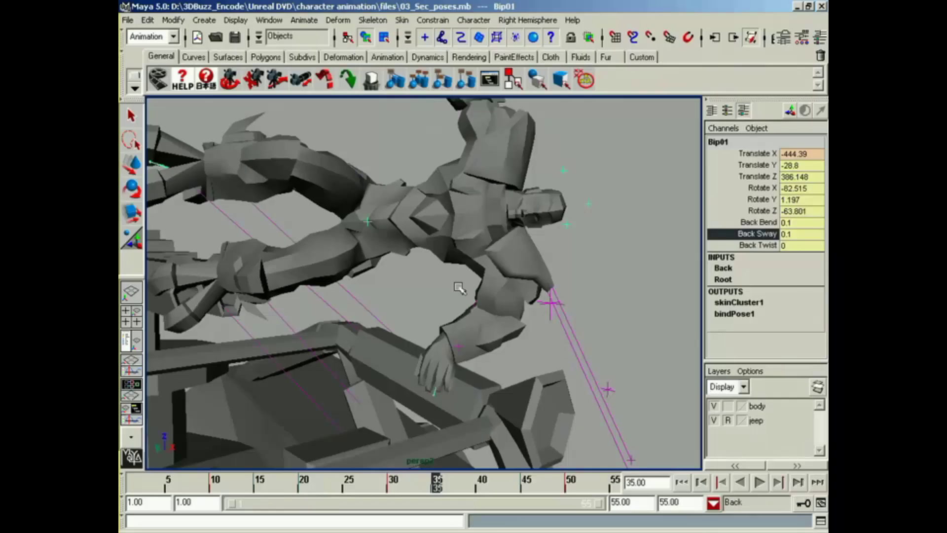
left_click_drag(459, 289, 531, 328, "alt")
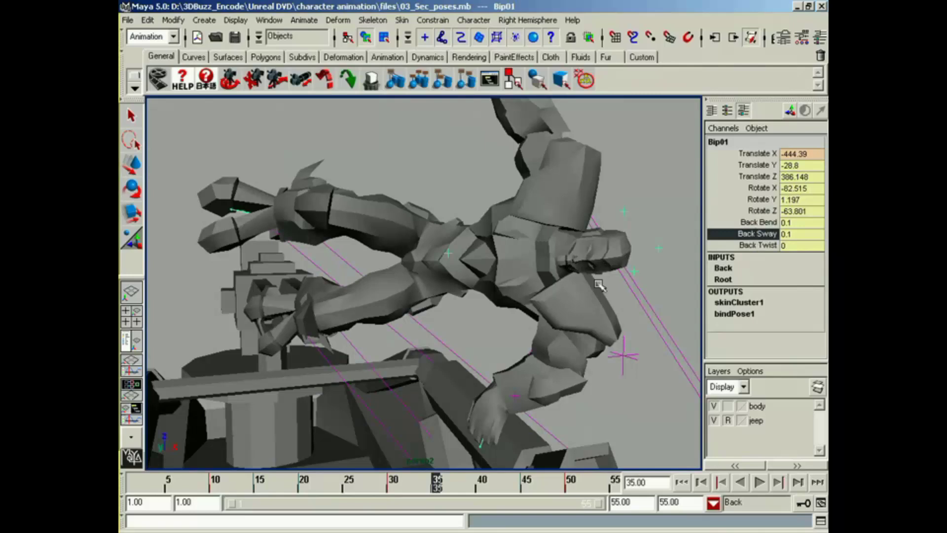
left_click_drag(472, 294, 550, 305, "alt")
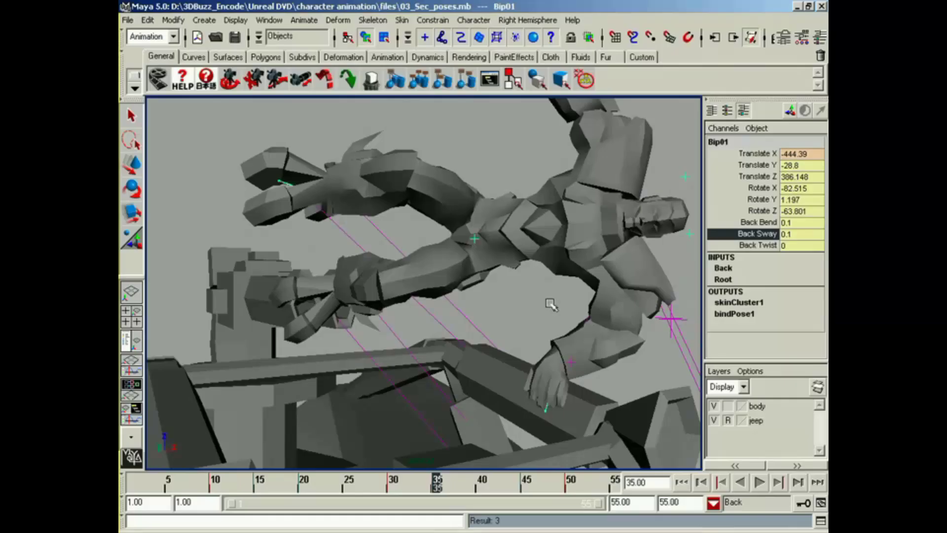
key("alt+v")
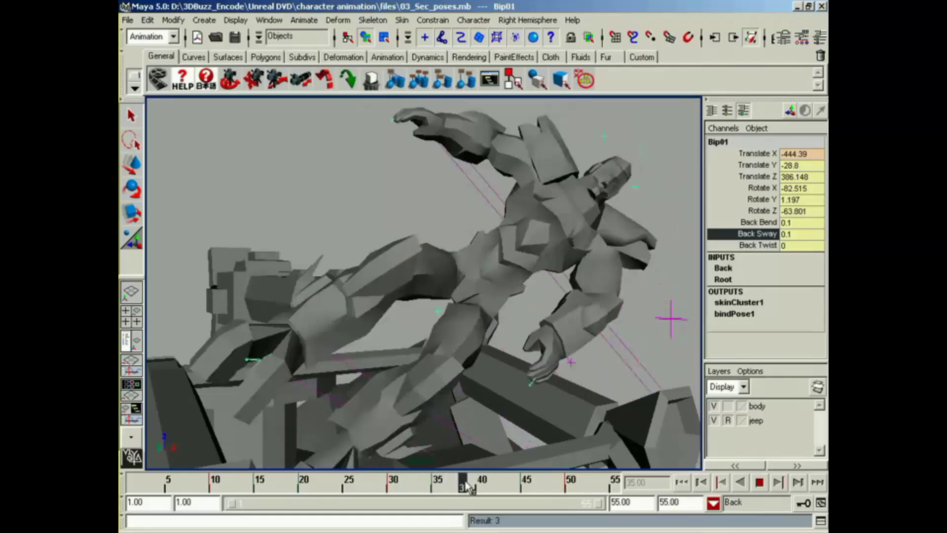
mouse_move(531, 478)
left_mouse_down()
mouse_move(409, 481)
mouse_move(540, 486)
mouse_move(394, 486)
left_mouse_up()
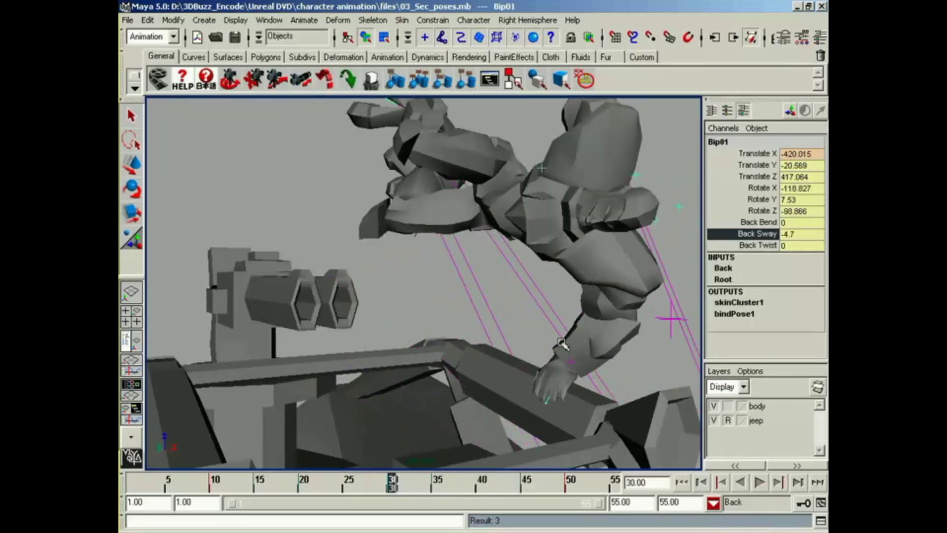
Select the left hand control lHand, go to frame 42, and make leftArm the current character set
middle_click_drag(562, 342, 471, 320, "alt")
left_click_drag(471, 320, 499, 361, "alt")
key("e")
right_click_drag(419, 437, 488, 455, "alt")
middle_click_drag(489, 455, 454, 395, "alt")
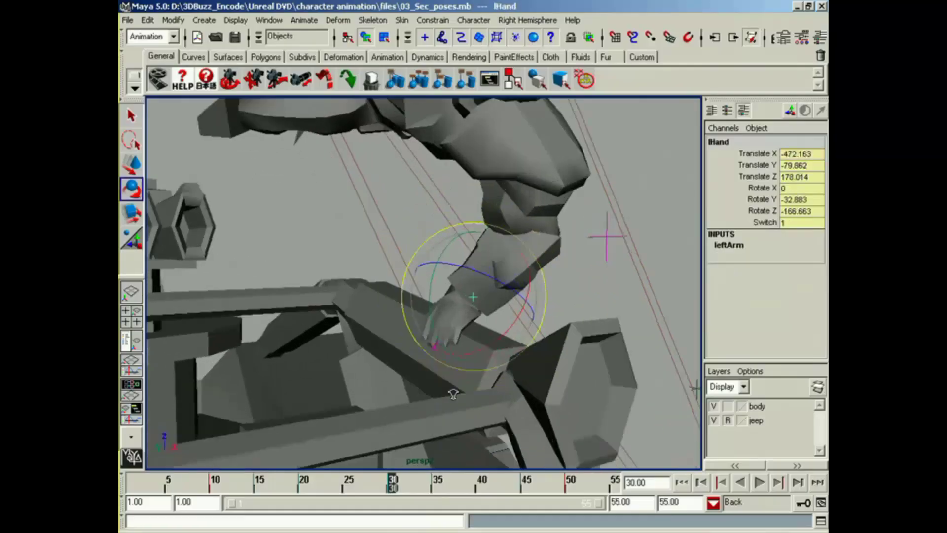
left_click_drag(453, 394, 431, 364, "alt")
mouse_move(392, 484)
left_mouse_down()
mouse_move(512, 489)
mouse_move(395, 486)
left_mouse_up()
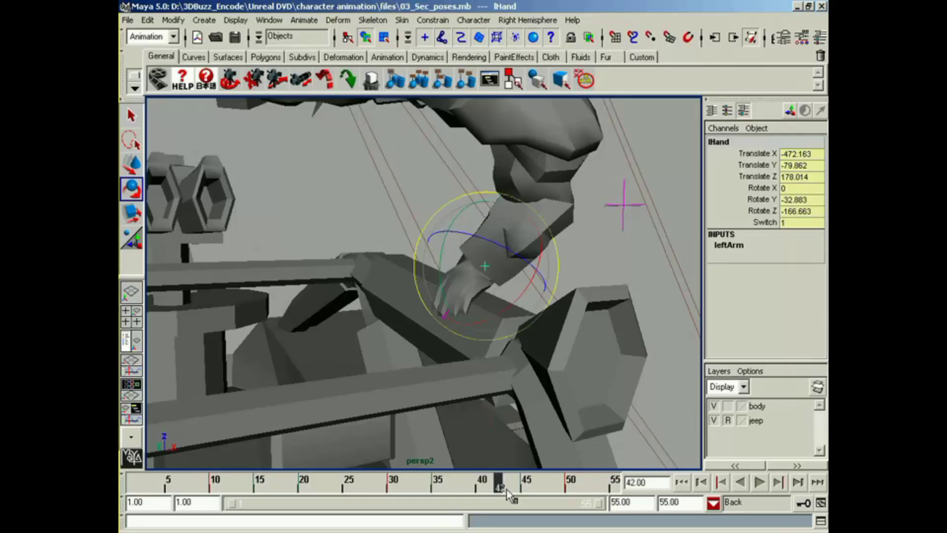
left_click(714, 504)
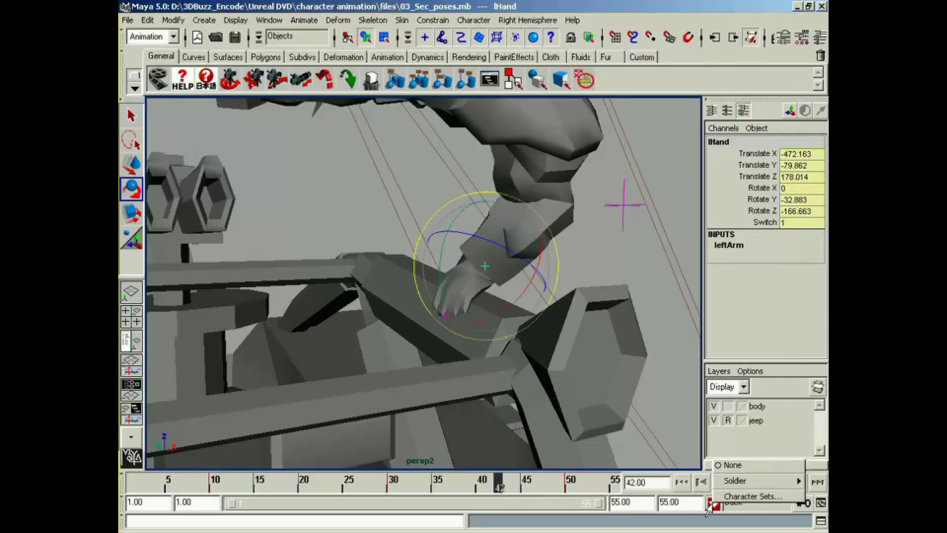
mouse_move(739, 487)
left_click(682, 450)
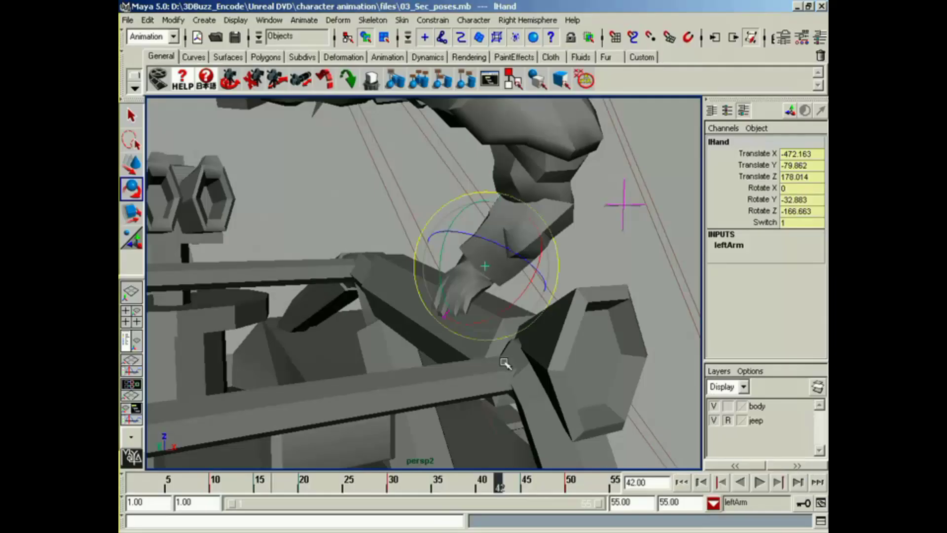
Set a breakdown key on lHand's Switch channel at frame 42 and check the hand's contact with the roll cage
left_click_drag(466, 303, 453, 351, "alt")
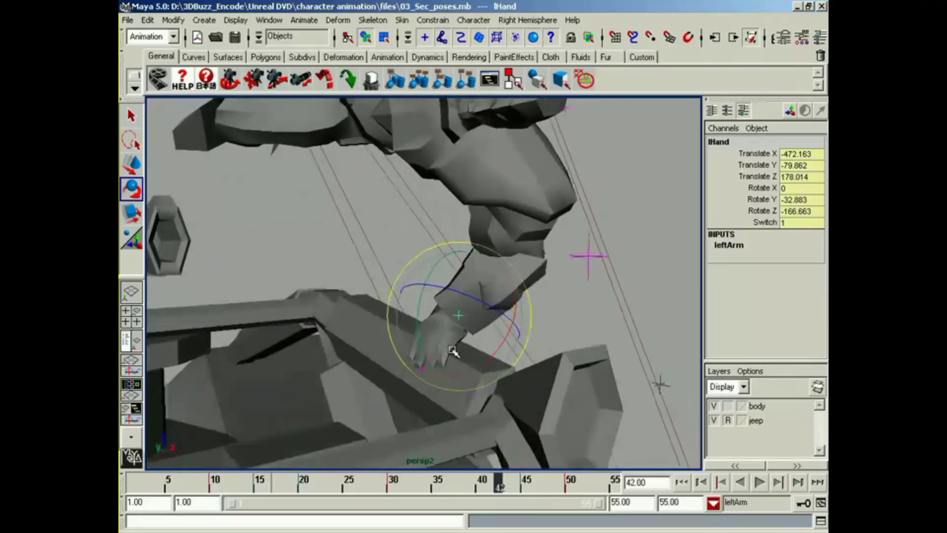
left_click(763, 224)
right_click(754, 227)
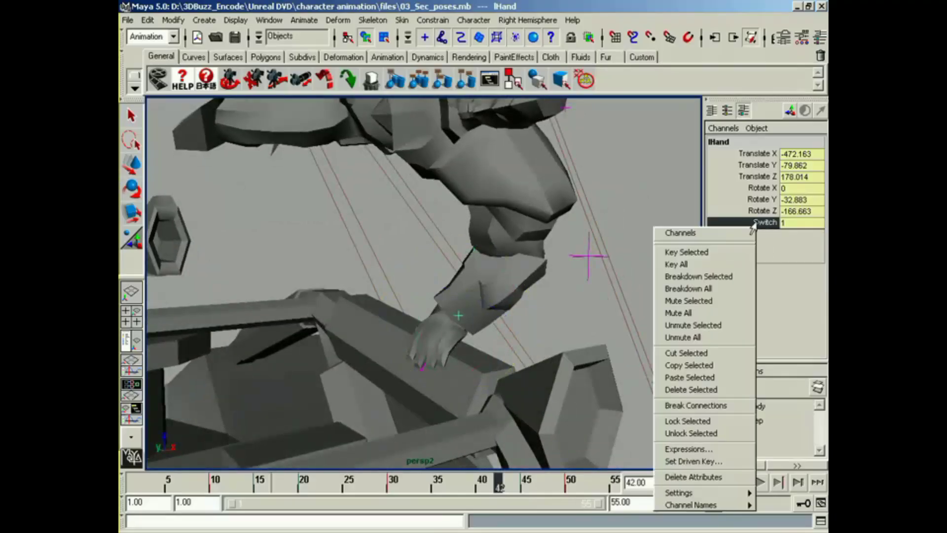
left_click(721, 275)
mouse_move(503, 485)
left_mouse_down()
mouse_move(328, 485)
mouse_move(510, 486)
mouse_move(413, 486)
mouse_move(500, 489)
left_mouse_up()
left_click_drag(477, 405, 545, 377, "alt")
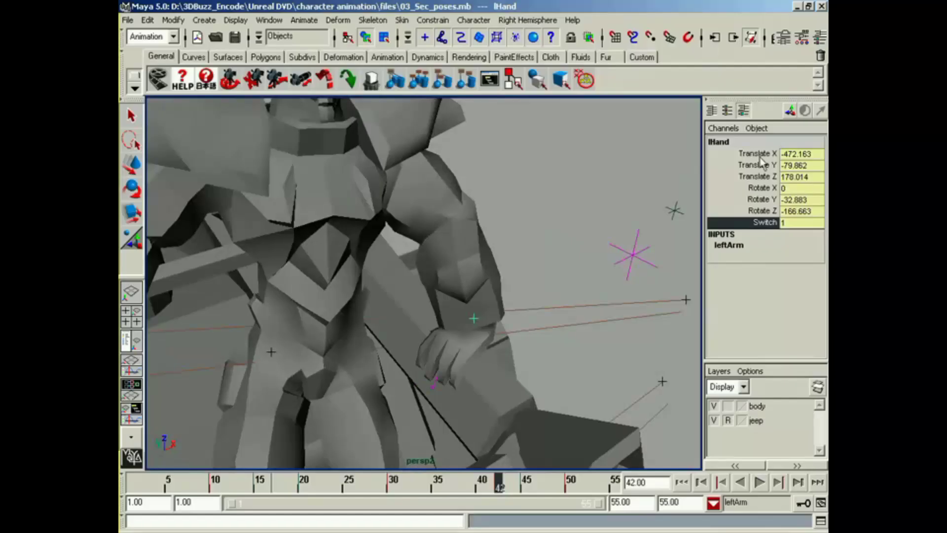
Rotate lHand to about 8.881, -42.416, -135.147 at frame 42, set breakdowns on its rotation channels, and review the hand plant
left_click_drag(761, 190, 760, 211)
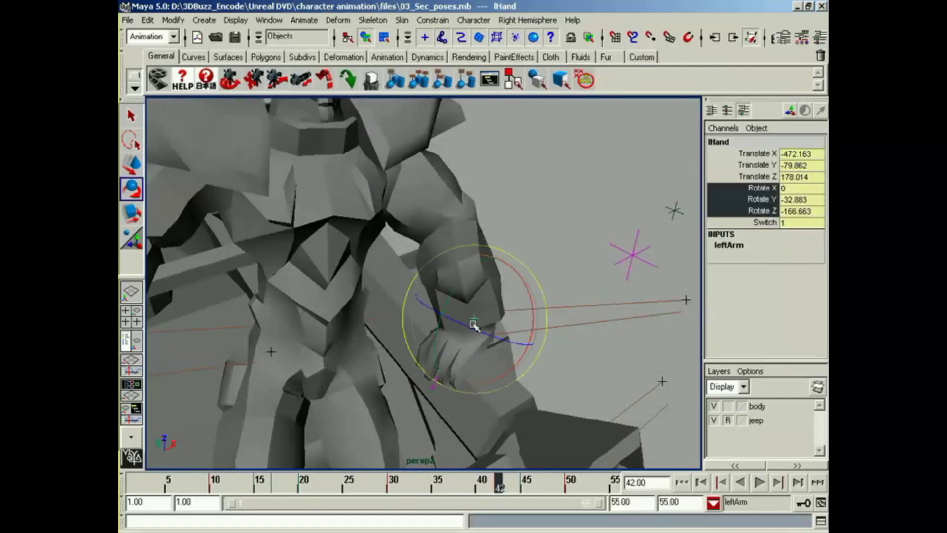
left_click_drag(473, 324, 412, 353, "alt")
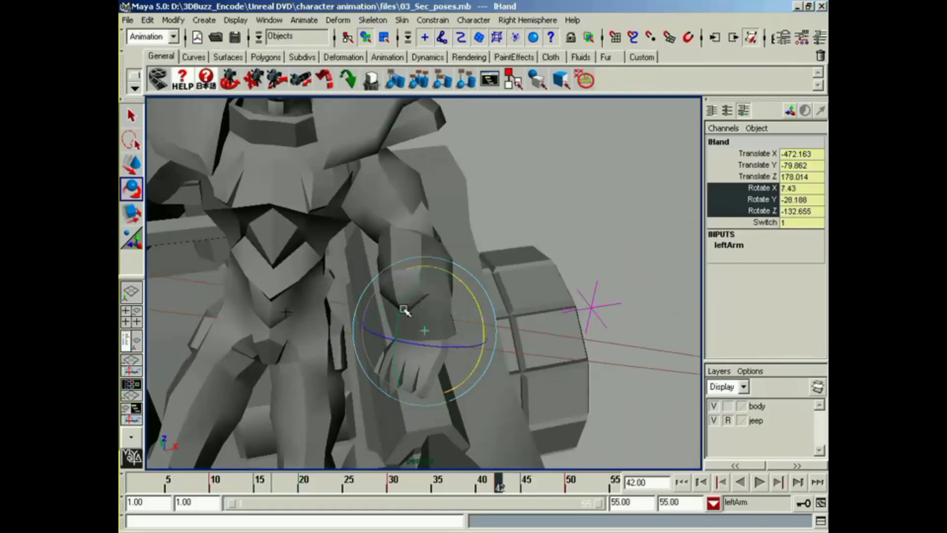
left_click_drag(404, 309, 540, 248)
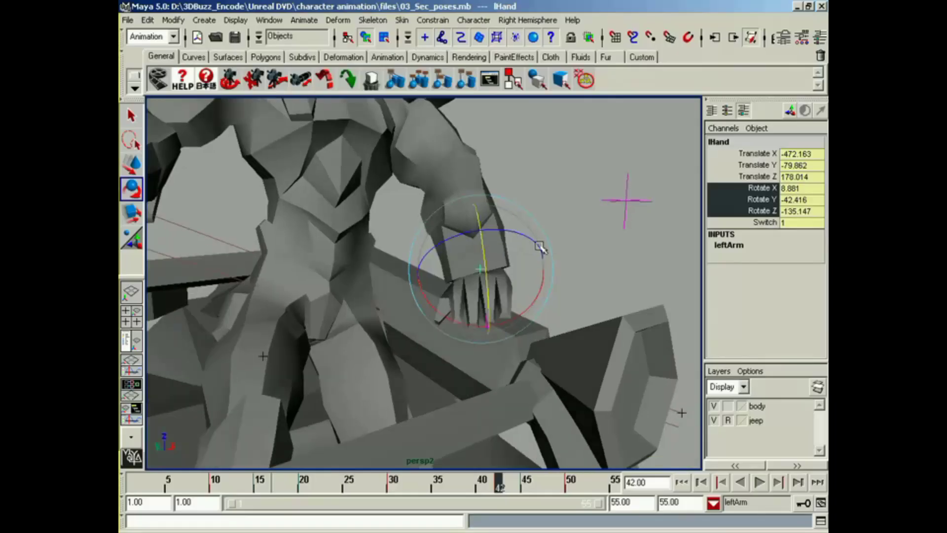
right_click_drag(758, 195, 700, 250)
key("alt+v")
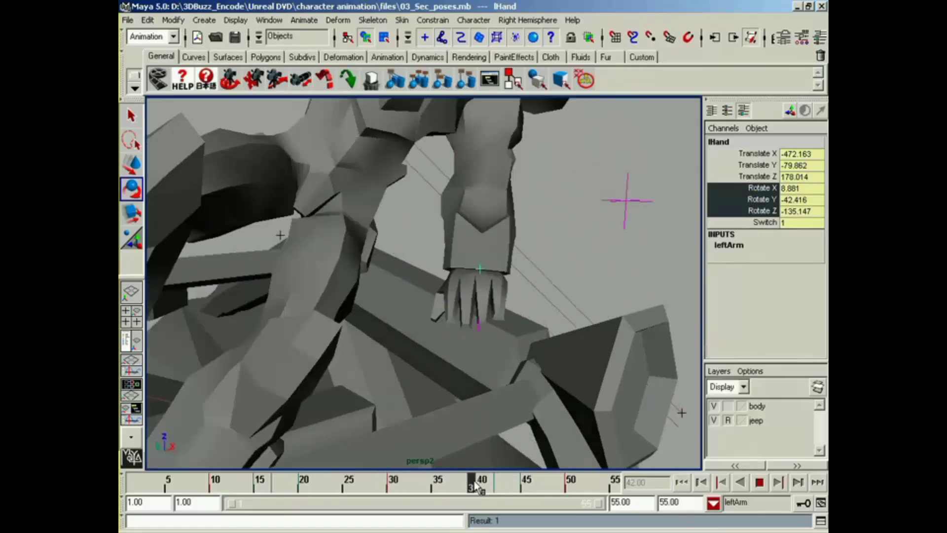
mouse_move(511, 480)
left_mouse_down()
mouse_move(416, 480)
mouse_move(507, 483)
mouse_move(423, 483)
mouse_move(498, 489)
mouse_move(488, 482)
left_mouse_up()
left_click_drag(444, 296, 441, 314, "alt")
mouse_move(482, 485)
left_mouse_down()
mouse_move(439, 483)
mouse_move(508, 481)
mouse_move(461, 482)
mouse_move(499, 481)
left_mouse_up()
left_click_drag(346, 315, 378, 346, "alt")
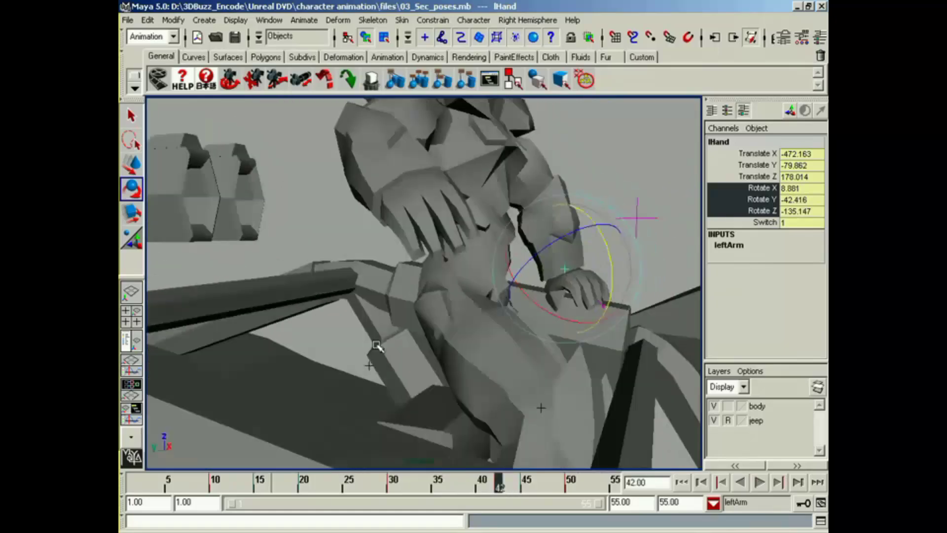
Make Back the current character set, adjust Bip01's Back Sway to 0.687 at frame 42, and set a breakdown on it
left_click(713, 503)
mouse_move(734, 478)
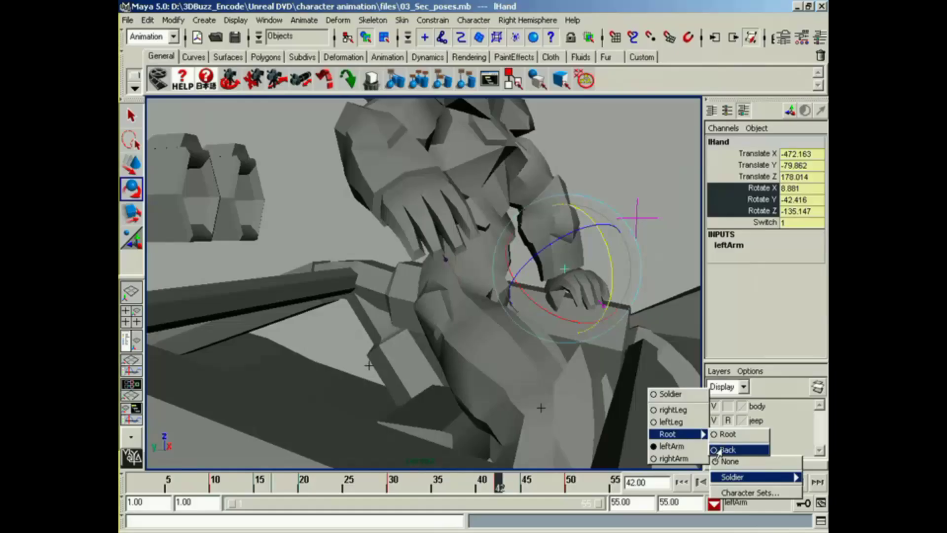
left_click(727, 450)
left_click_drag(461, 332, 444, 336, "alt")
left_click(414, 377)
left_click_drag(414, 377, 543, 316, "alt")
left_click(757, 233)
middle_click_drag(569, 243, 578, 243)
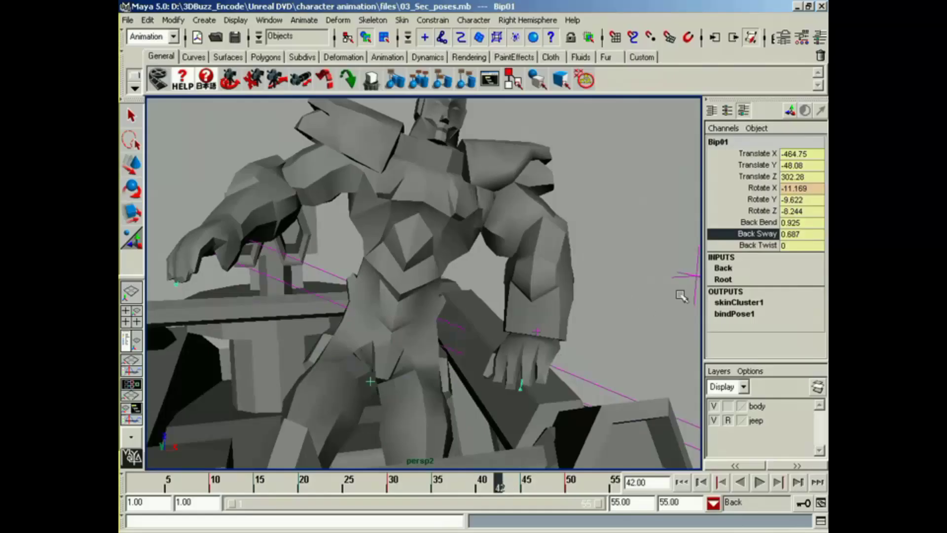
right_click_drag(742, 237, 718, 289)
Review the drop into the seat, stop at frame 45, and make leftArm the current character set
mouse_move(501, 492)
left_mouse_down()
mouse_move(461, 488)
mouse_move(566, 488)
mouse_move(508, 488)
mouse_move(544, 488)
left_mouse_up()
left_click_drag(483, 391, 514, 415, "alt")
key("alt+v")
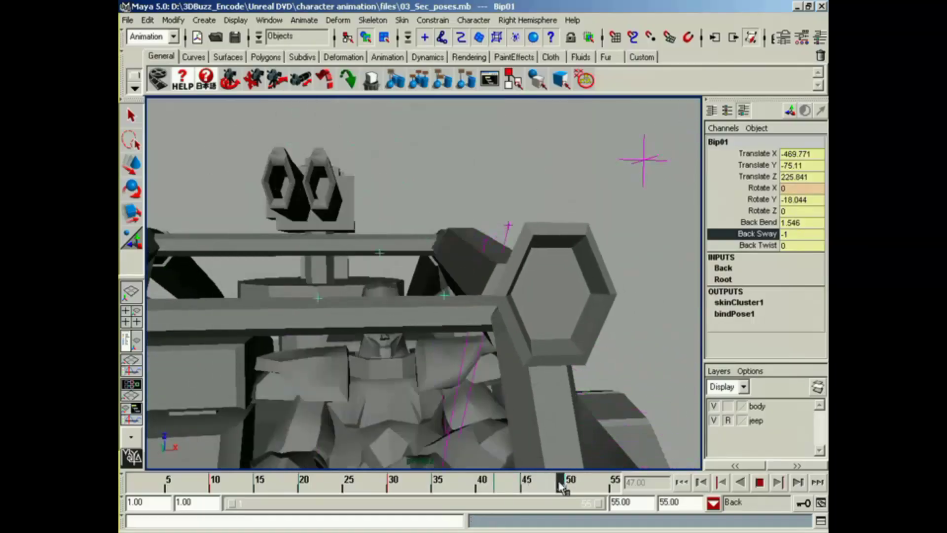
left_click(524, 489)
left_click_drag(331, 329, 541, 366, "alt")
left_click(716, 502)
mouse_move(728, 482)
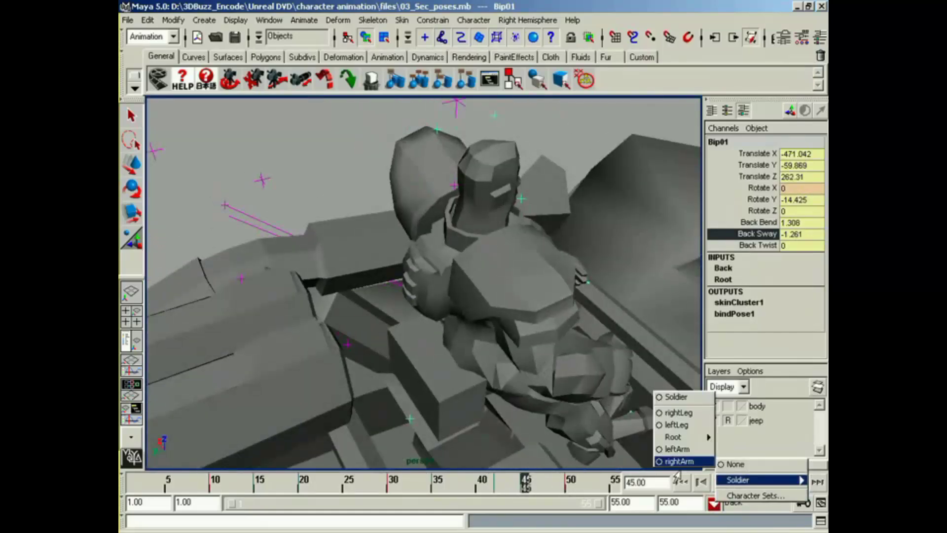
left_click(672, 451)
Select the left clavicle and rotate it to about -15.066, -28.783, -2.633 at frame 47 to raise the shoulder
middle_click_drag(526, 247, 523, 253, "alt")
left_click_drag(524, 253, 334, 193, "alt")
left_click_drag(323, 154, 361, 196)
key("e")
left_click_drag(488, 355, 474, 374, "alt")
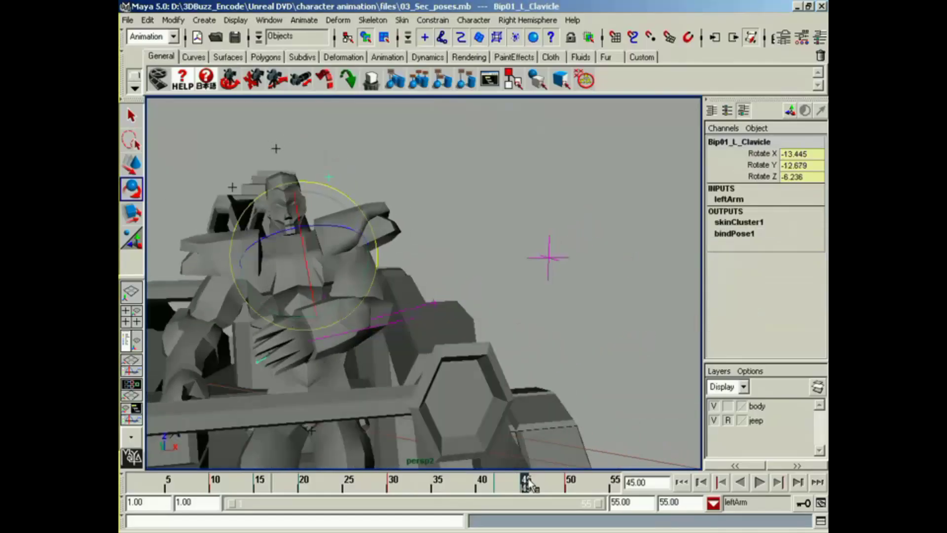
key("alt+v")
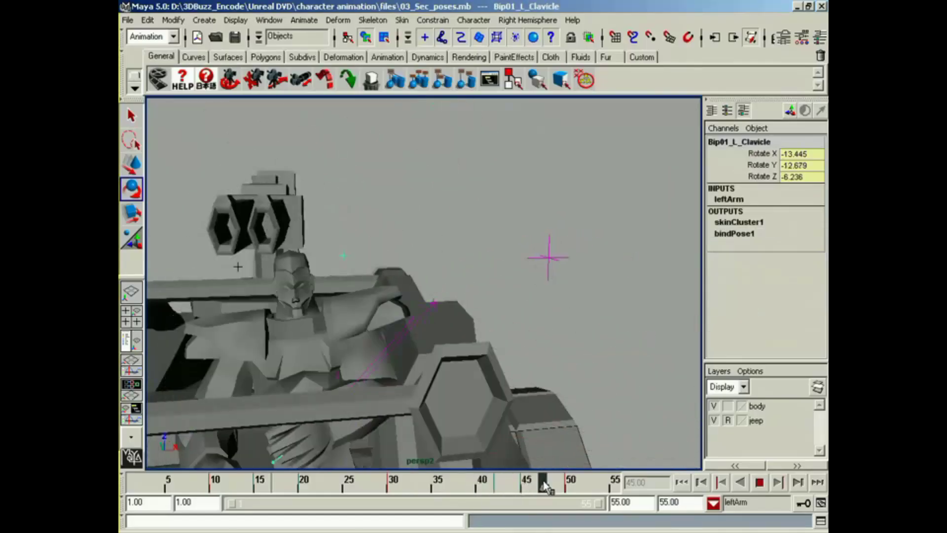
left_click(545, 487)
left_click_drag(326, 341, 450, 360, "alt")
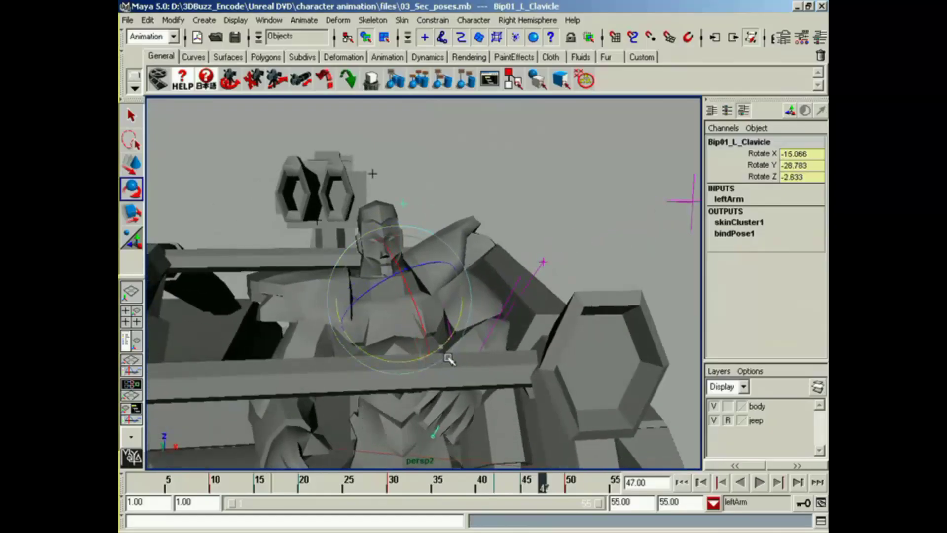
Rotate the left upper arm to about 36.247, 47.286, -39.017 at frame 47 and set breakdowns on its rotation channels
key("Down")
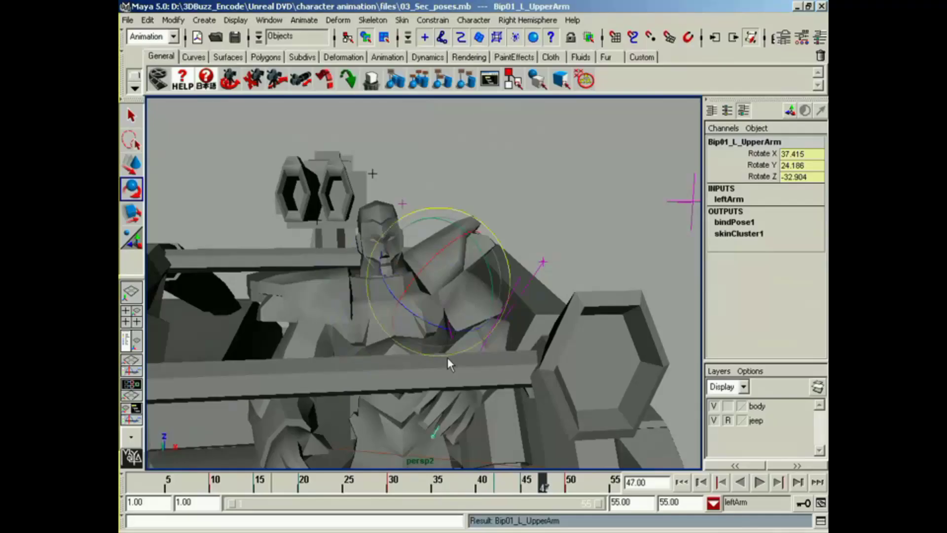
left_click_drag(440, 329, 424, 321)
left_click_drag(484, 275, 481, 293)
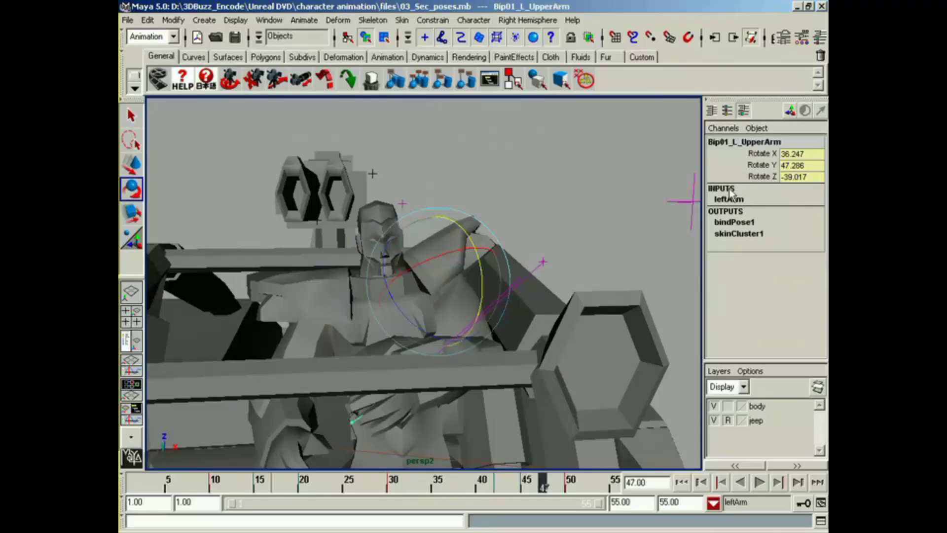
left_click_drag(761, 155, 762, 176)
right_click(751, 173)
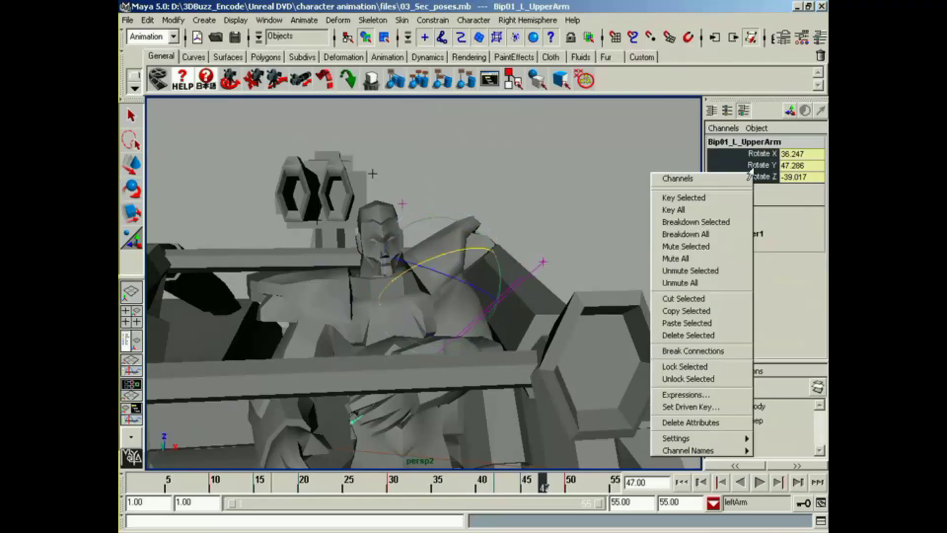
left_click(700, 223)
Set breakdowns on the left clavicle's rotation channels at frame 47 and review the arm motion
key("Up")
right_click(752, 173)
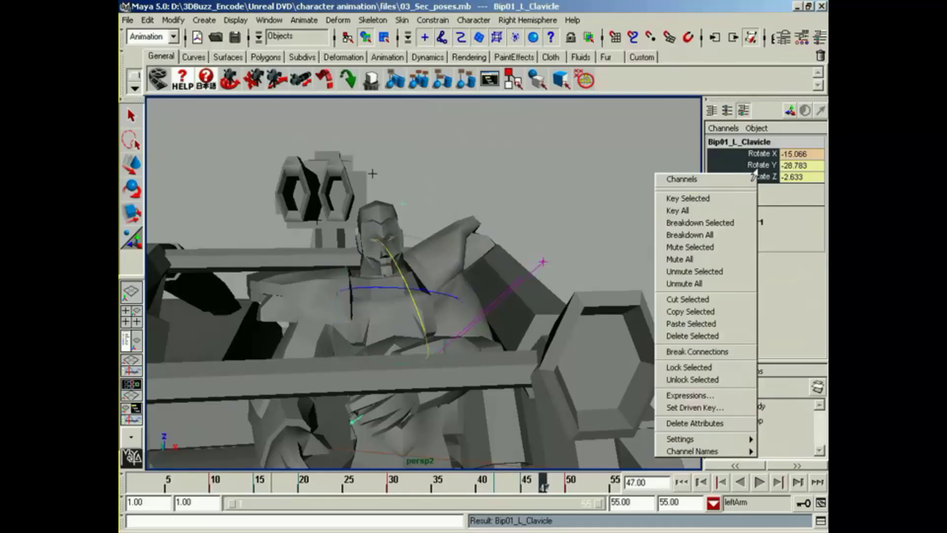
left_click(703, 223)
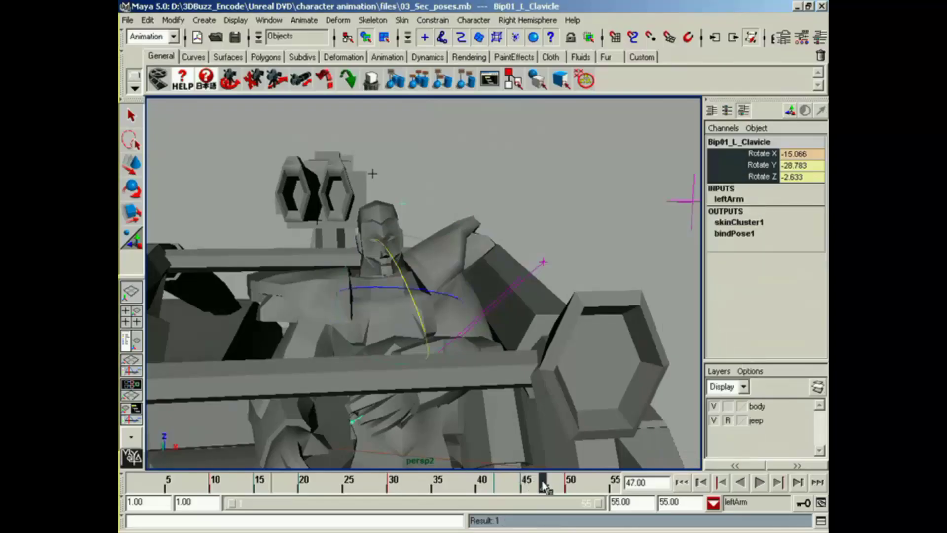
mouse_move(544, 485)
left_mouse_down()
mouse_move(519, 482)
mouse_move(570, 488)
mouse_move(501, 486)
mouse_move(544, 489)
left_mouse_up()
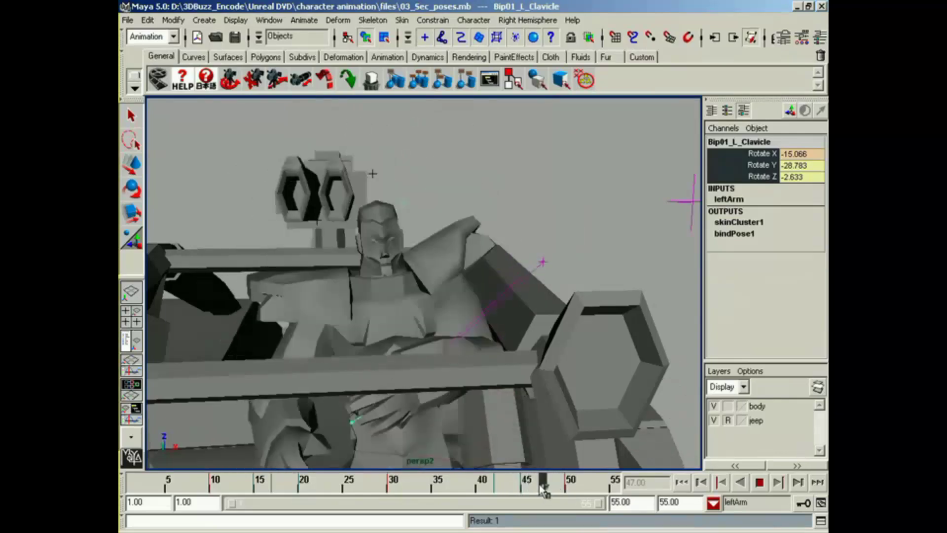
Make Back the current character set, select Bip01, and play back the torso's motion around frame 47
left_click(713, 503)
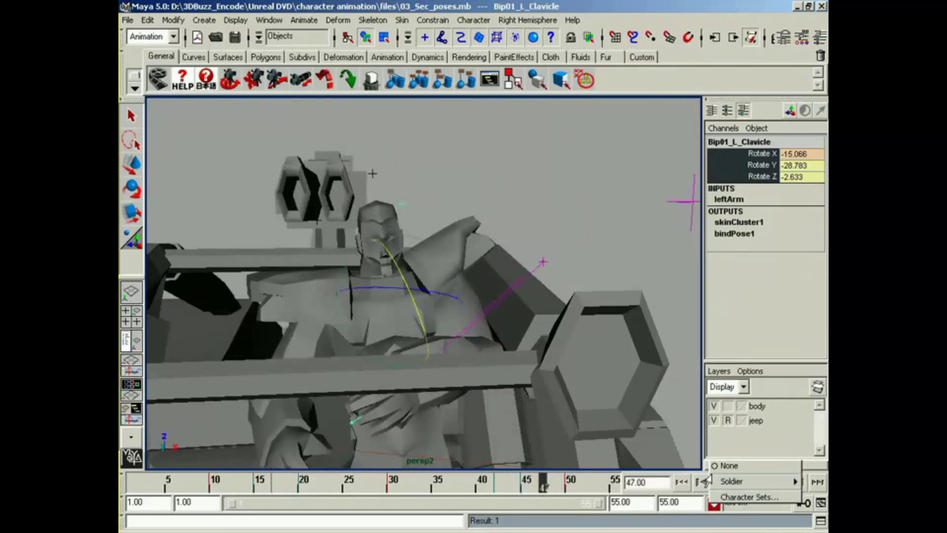
mouse_move(719, 483)
left_click(726, 453)
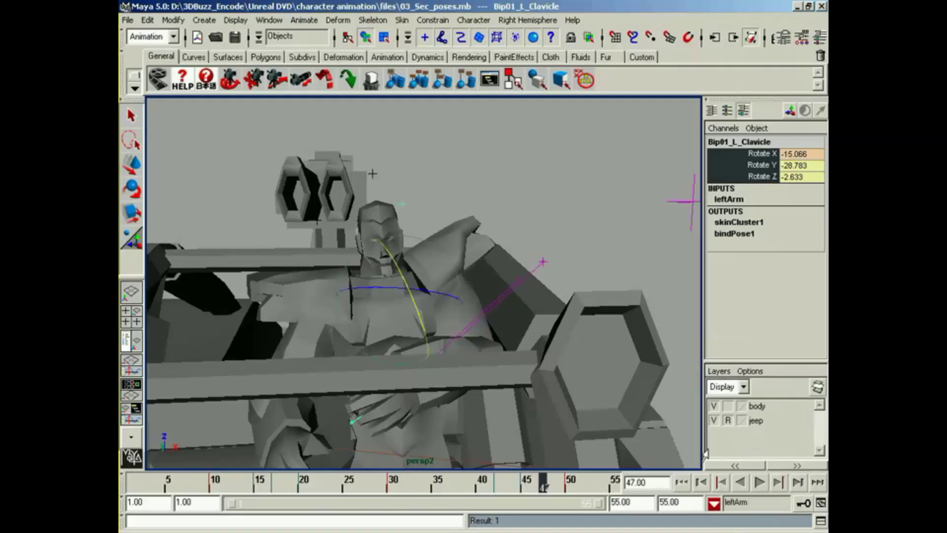
left_click_drag(387, 363, 448, 349, "alt")
left_click(394, 409)
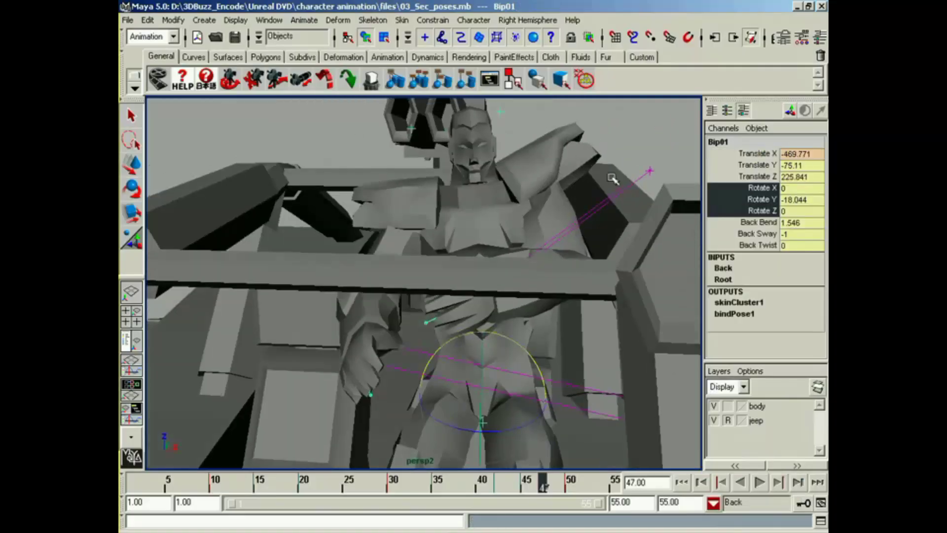
key("alt+v")
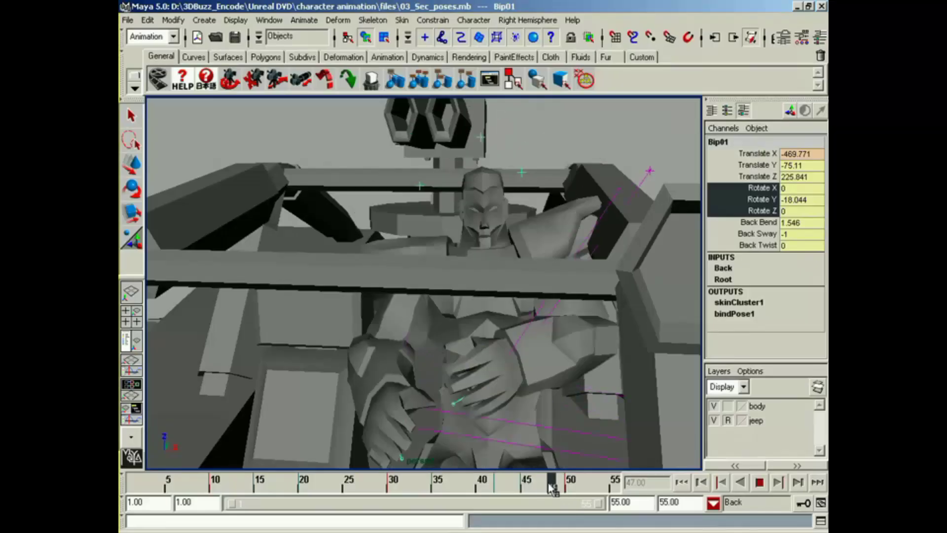
key("alt+v")
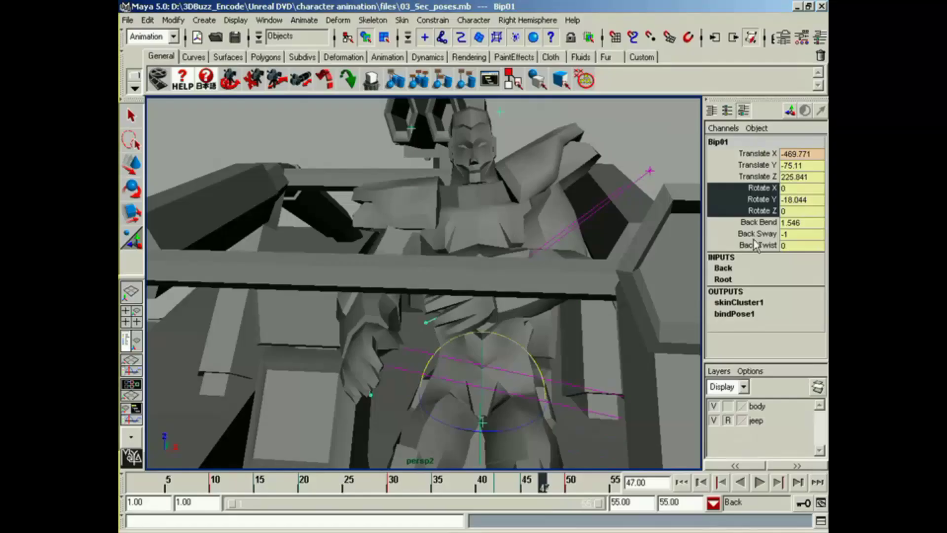
key("alt+v")
key("Escape")
Set Bip01's Back Sway to -2.7 at frame 47 and set a breakdown on that channel
left_click(770, 233)
middle_click_drag(641, 232, 602, 230)
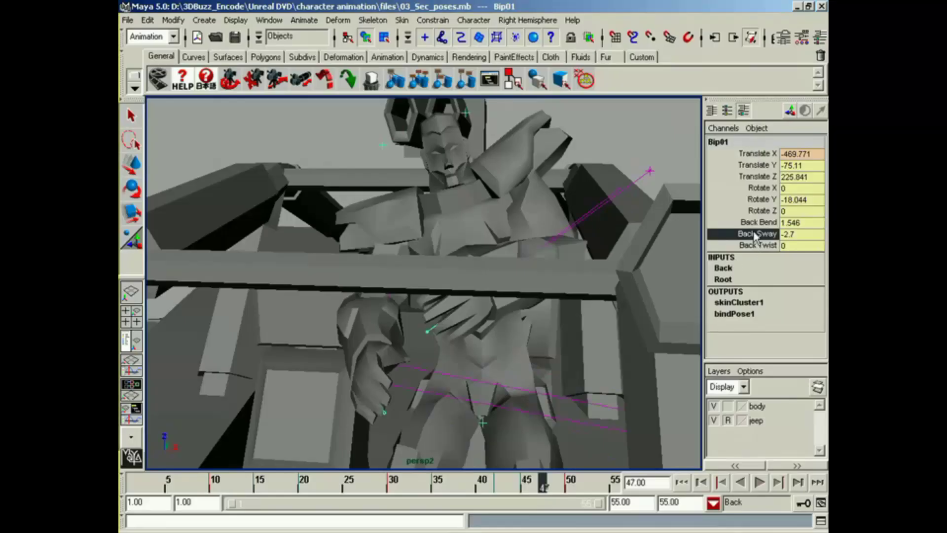
right_click_drag(755, 237, 710, 293)
Play and scrub through the whole jump from several wider angles to examine the overall motion, stopping at frame 39
key("alt+v")
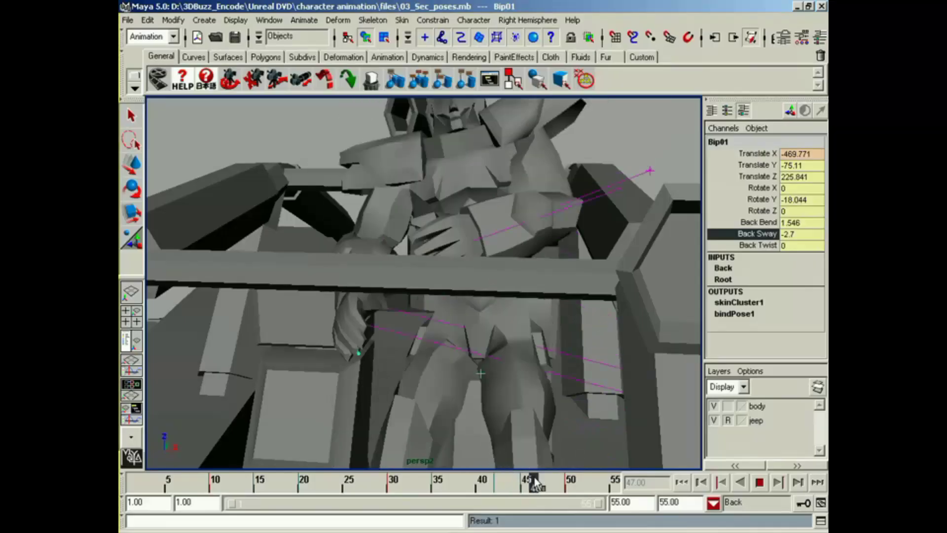
left_click_drag(535, 480, 481, 477)
middle_click_drag(509, 309, 365, 359, "alt")
left_click_drag(366, 359, 279, 355, "alt")
middle_click_drag(279, 355, 416, 387, "alt")
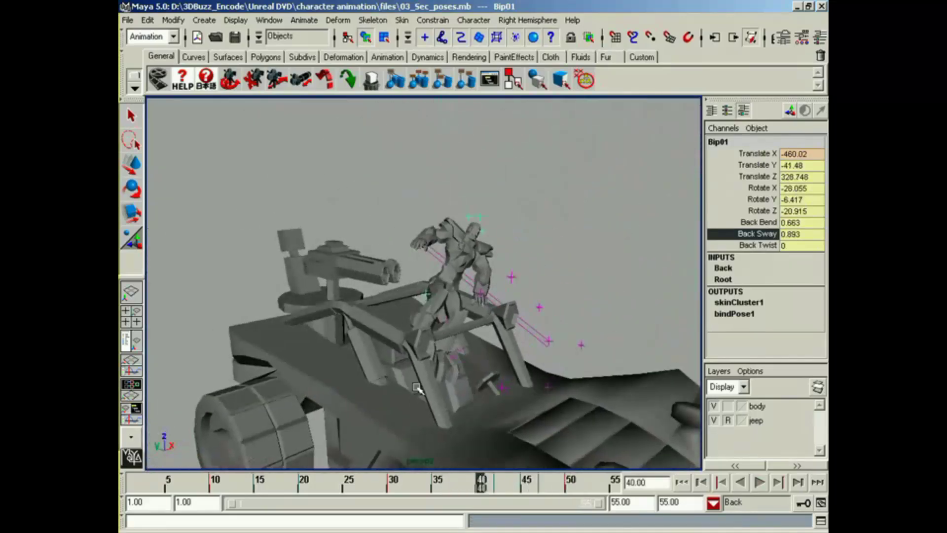
left_click_drag(495, 489, 232, 488)
left_click_drag(493, 335, 363, 338, "alt")
middle_click_drag(362, 338, 385, 359, "alt")
key("alt+v")
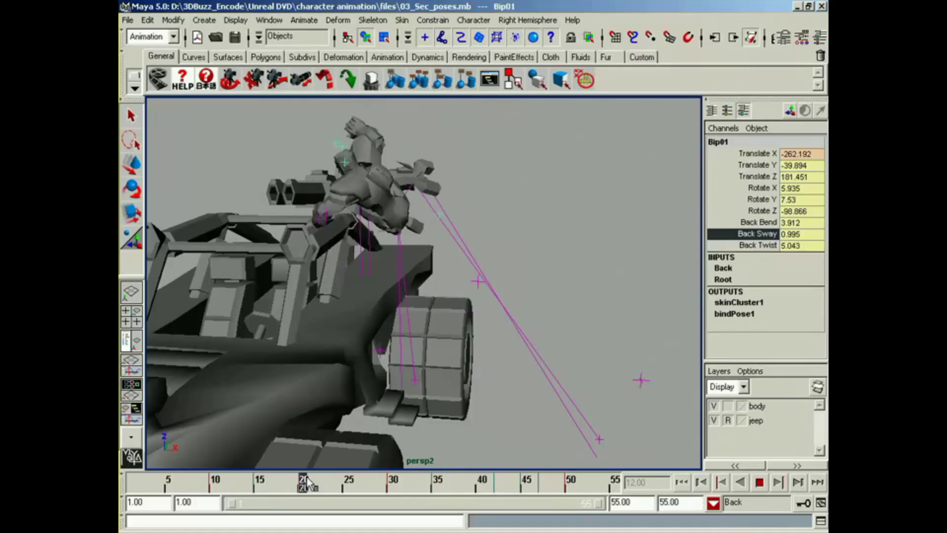
left_click_drag(296, 488, 474, 495)
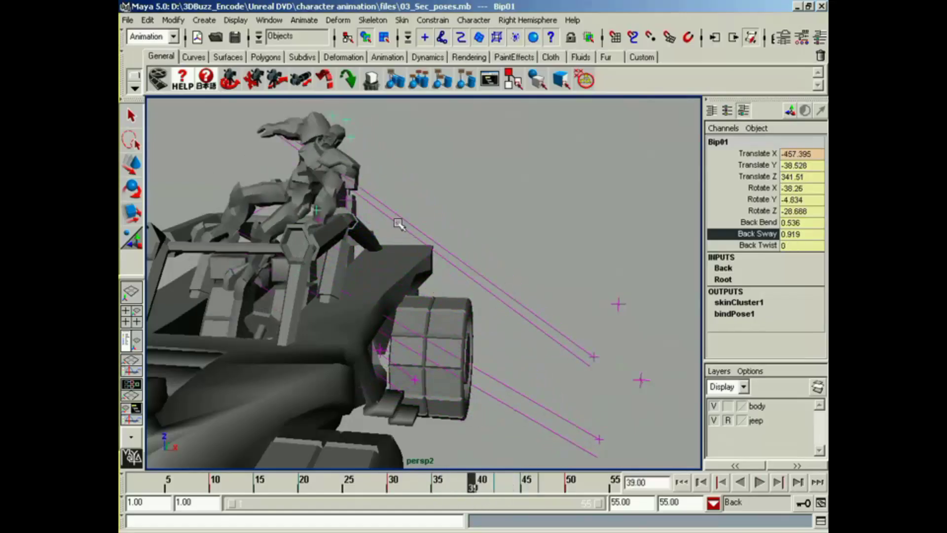
Make leftArm the current character set and select the left arm pole vector lArmPV at frame 33
left_click_drag(276, 281, 456, 262, "alt")
middle_click_drag(457, 262, 434, 308, "alt")
left_click_drag(434, 308, 419, 327, "alt")
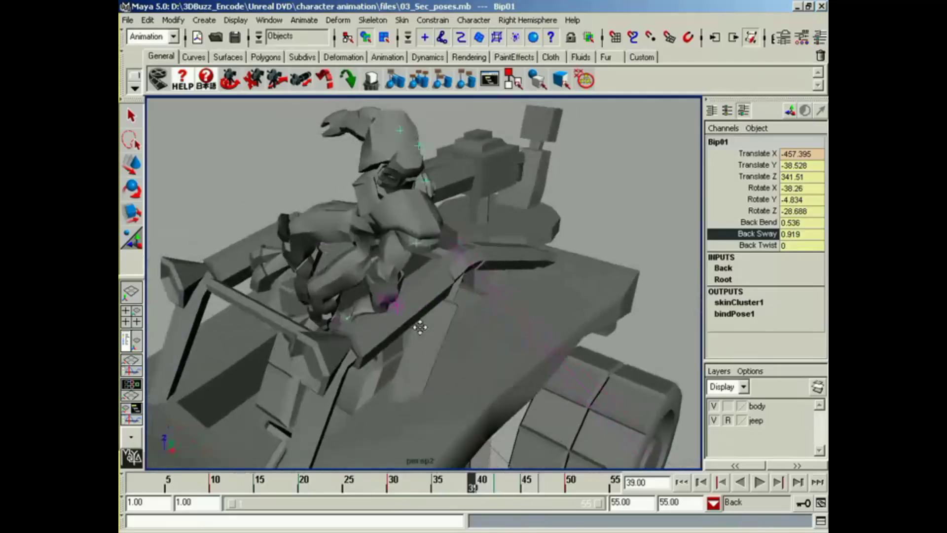
middle_click_drag(418, 327, 369, 300, "alt")
right_click_drag(369, 300, 417, 310, "alt")
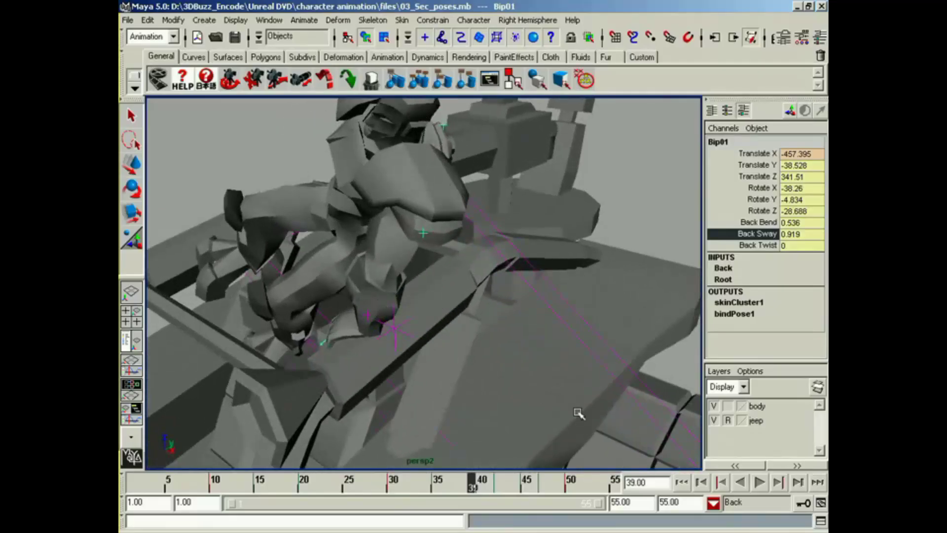
left_click_drag(491, 491, 463, 491)
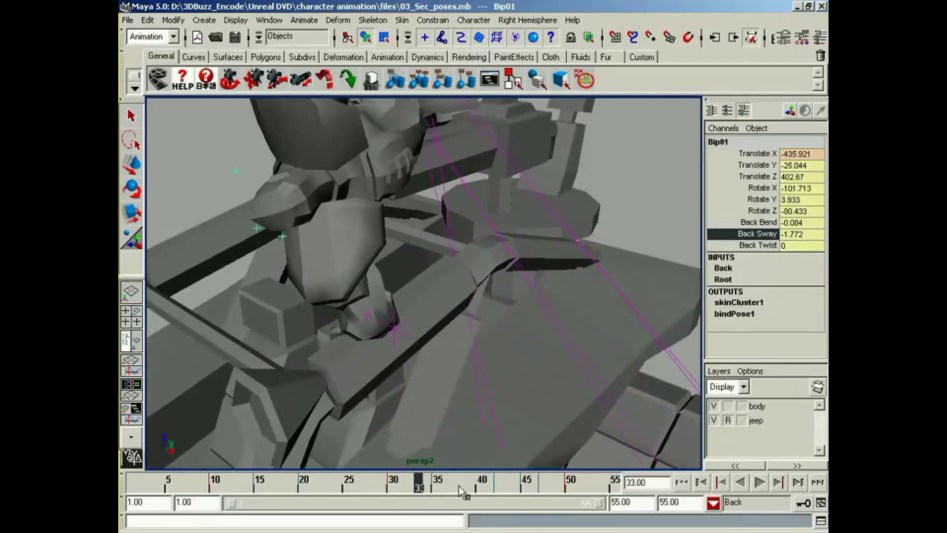
left_click(726, 503)
mouse_move(739, 482)
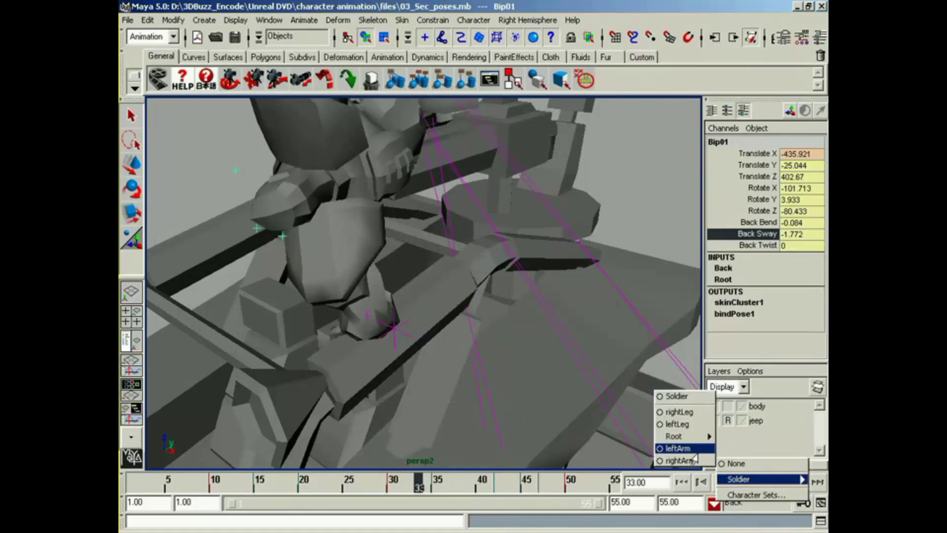
left_click(692, 452)
left_click_drag(373, 373, 397, 355, "alt")
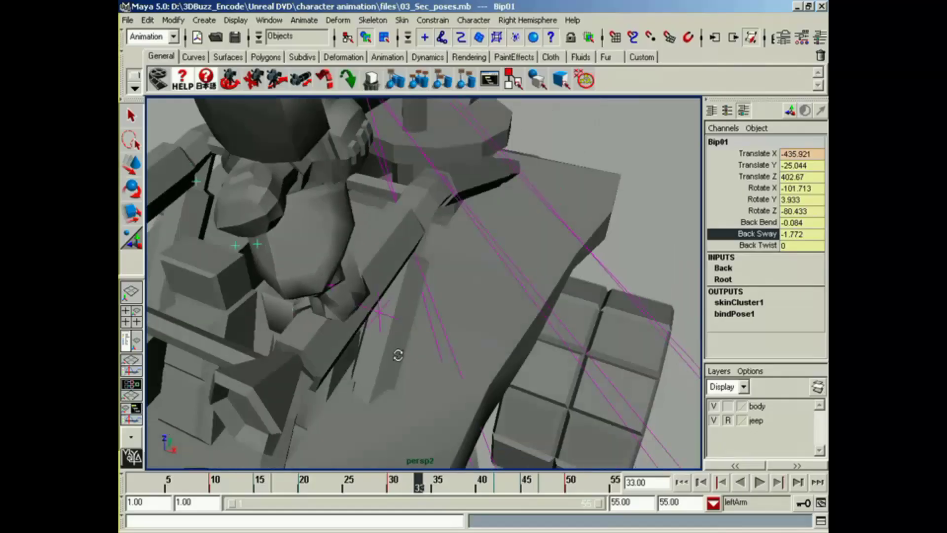
left_click(377, 312)
left_click_drag(454, 319, 547, 294, "alt")
key("w")
left_click_drag(370, 345, 434, 342, "alt")
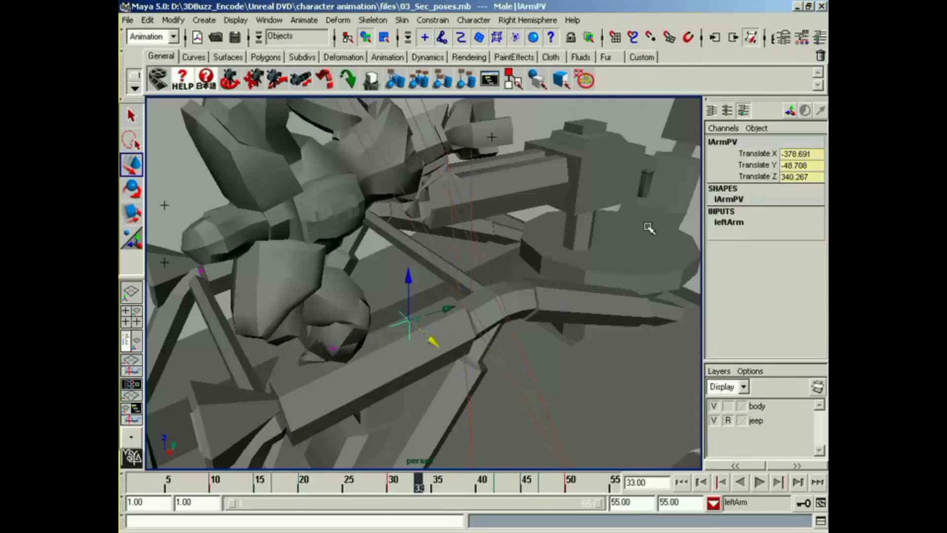
Move lArmPV at frame 30 to Translate X -378.666 and Y -59.644, key it, and play back the arm motion
left_click_drag(420, 482, 393, 483)
left_click_drag(260, 391, 368, 316, "alt")
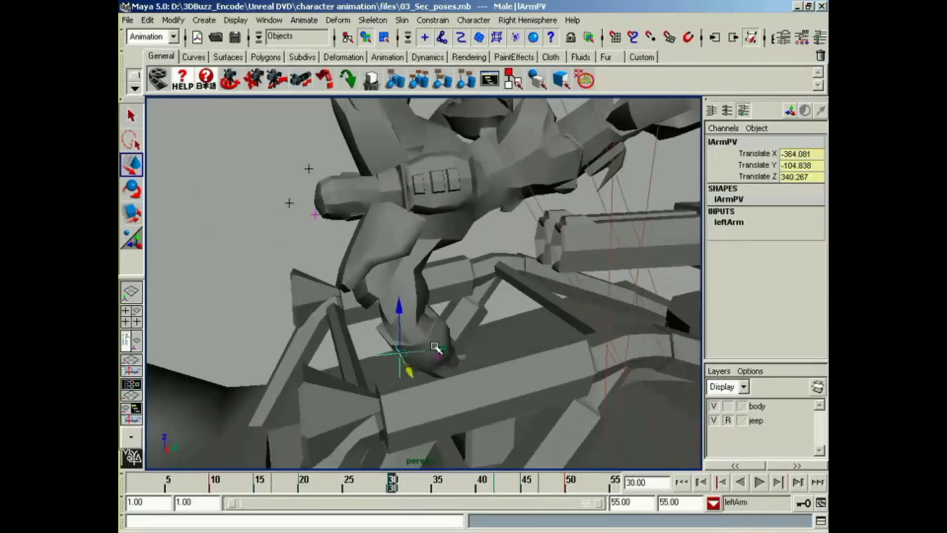
left_click_drag(437, 348, 544, 329)
left_click_drag(526, 364, 511, 344)
left_click_drag(375, 402, 426, 439, "alt")
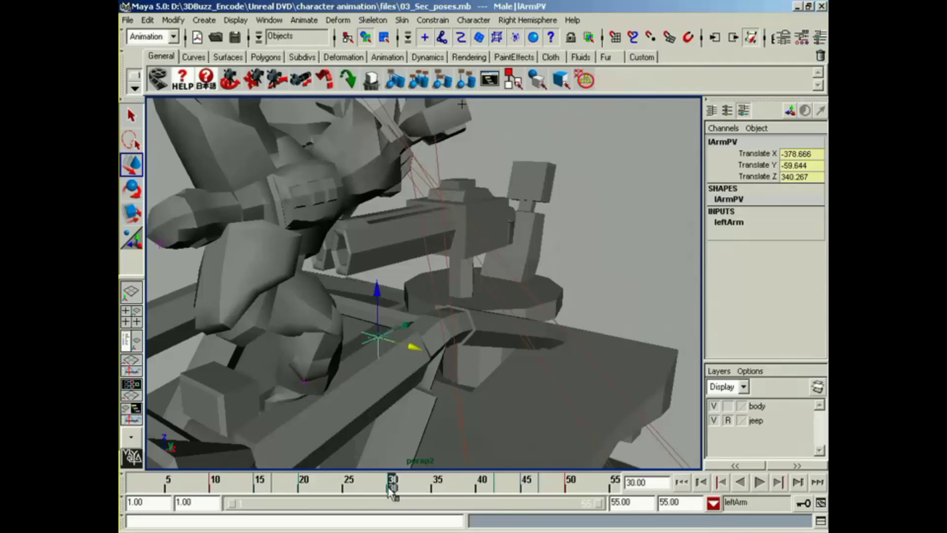
left_click_drag(373, 353, 423, 384, "alt")
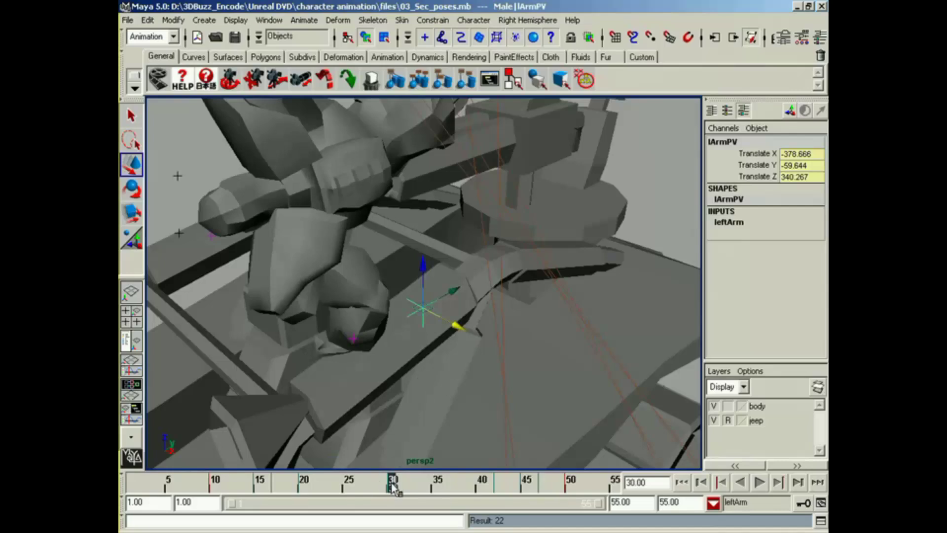
key("alt+v")
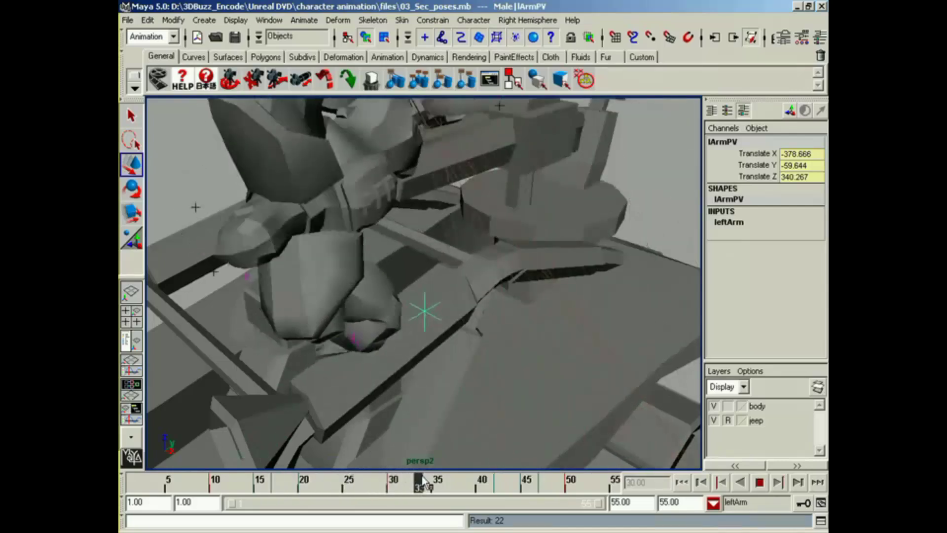
Move lArmPV at frame 42 to Translate X -384.34 and Y -33.766, and set breakdowns on its translate channels
left_click_drag(423, 477, 500, 483)
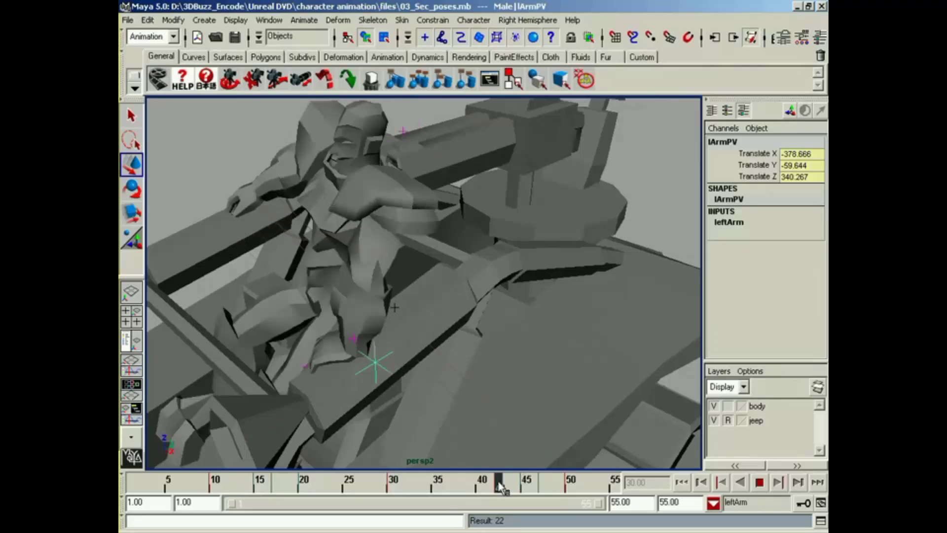
left_click_drag(444, 324, 388, 345, "alt")
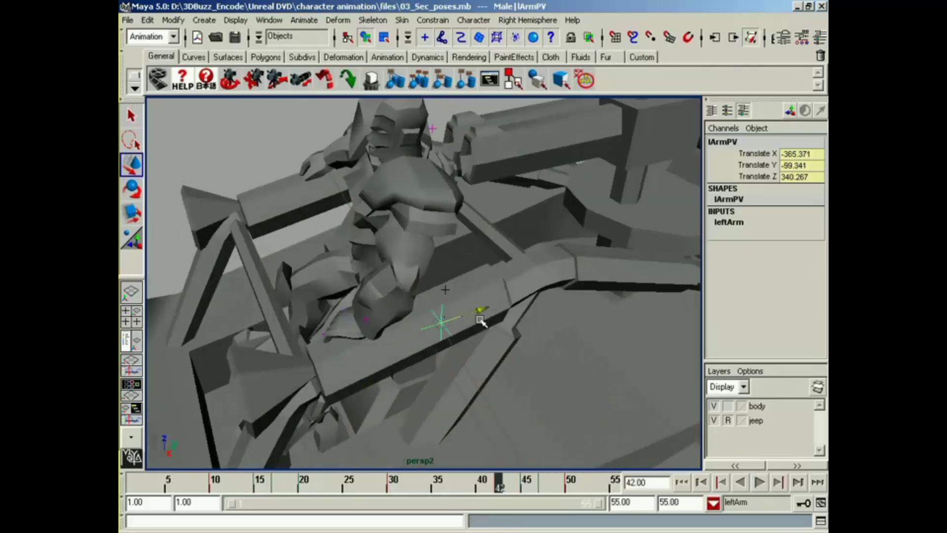
left_click_drag(480, 320, 520, 299)
left_click_drag(521, 301, 458, 291, "alt")
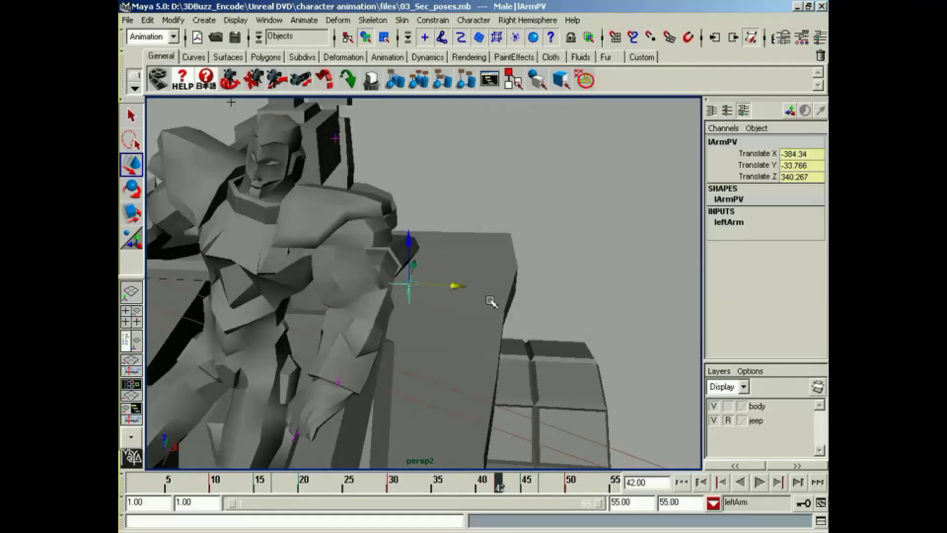
left_click_drag(756, 155, 751, 176)
right_click(749, 179)
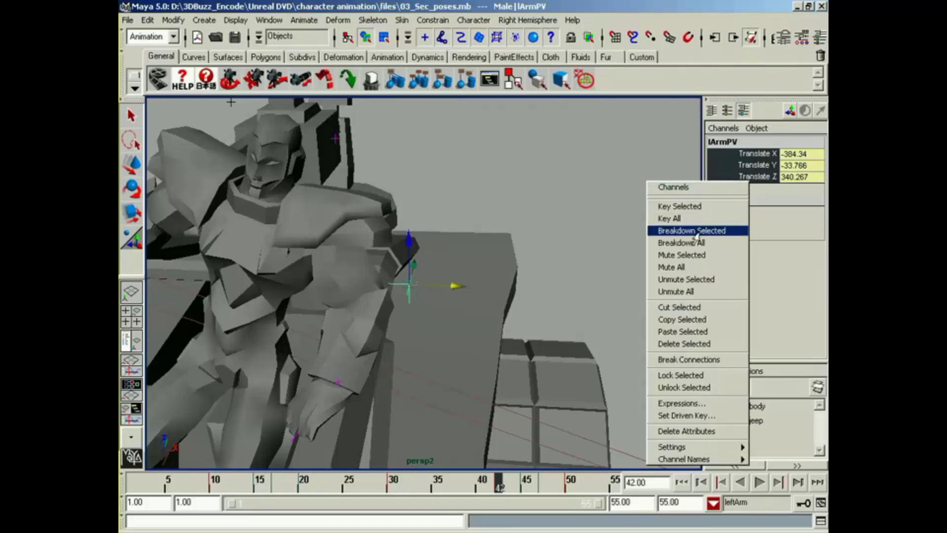
left_click(693, 233)
Move lArmPV at frame 37 to Translate X -370.616 and Y -90.763, and set breakdowns on its translate channels
middle_click_drag(414, 336, 459, 281, "alt")
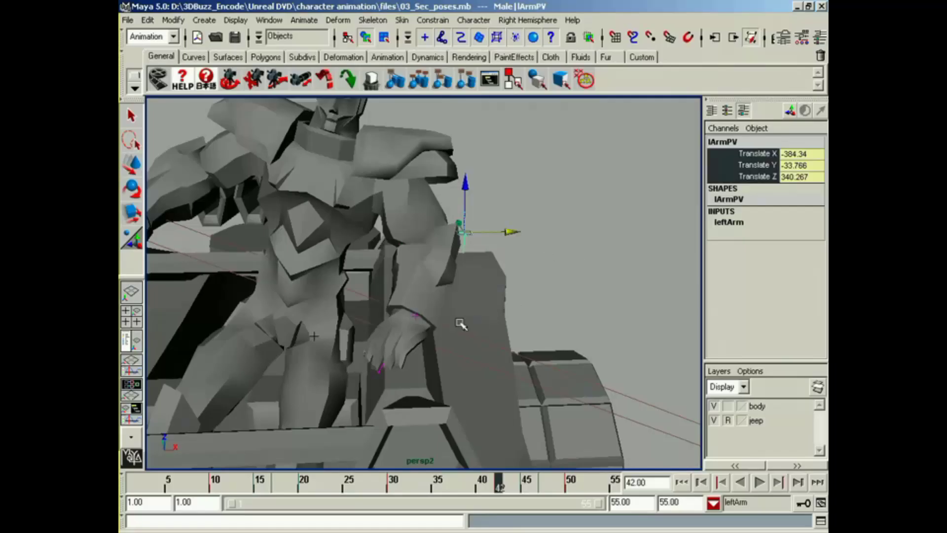
left_click_drag(462, 324, 467, 265, "alt")
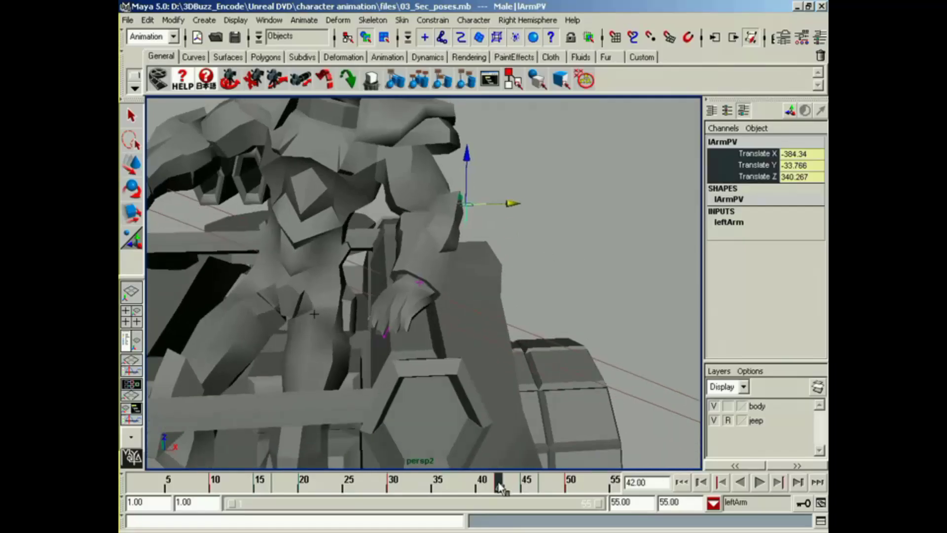
mouse_move(500, 485)
left_mouse_down()
mouse_move(345, 485)
mouse_move(536, 488)
mouse_move(452, 488)
left_mouse_up()
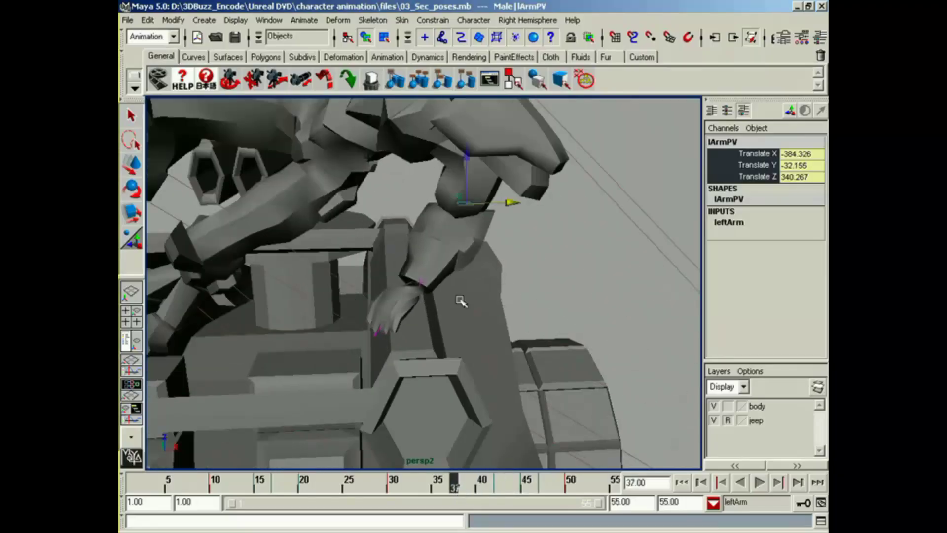
left_click_drag(460, 302, 537, 261, "alt")
left_click_drag(529, 278, 464, 284, "alt")
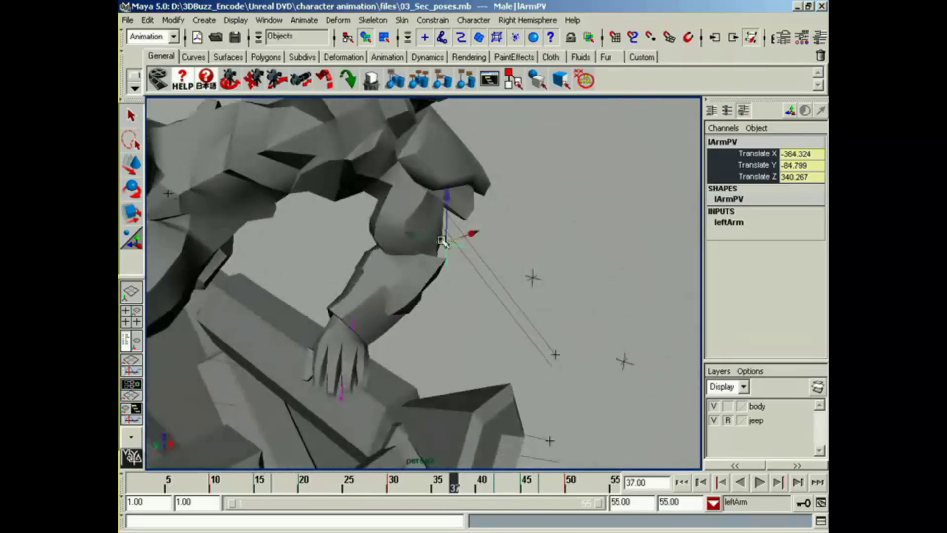
left_click_drag(443, 241, 448, 247)
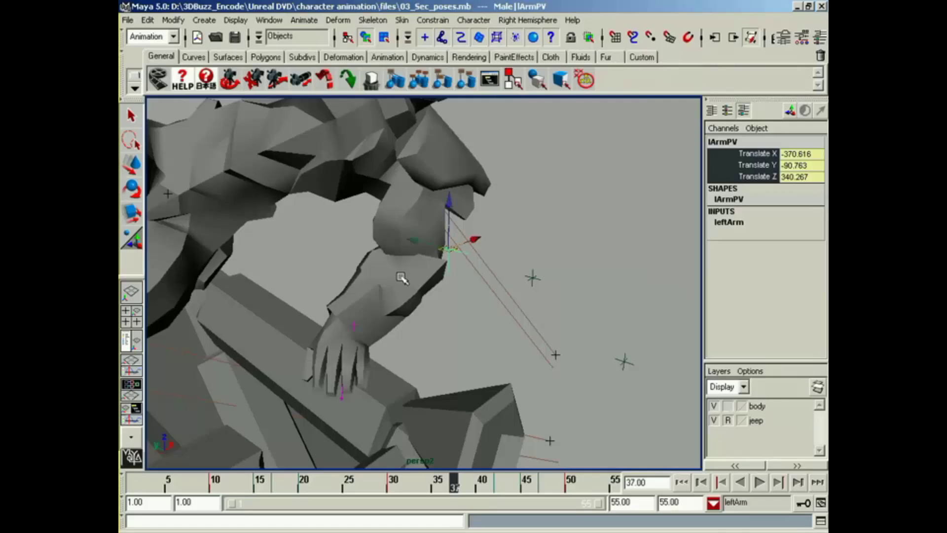
left_click_drag(493, 316, 458, 295, "alt")
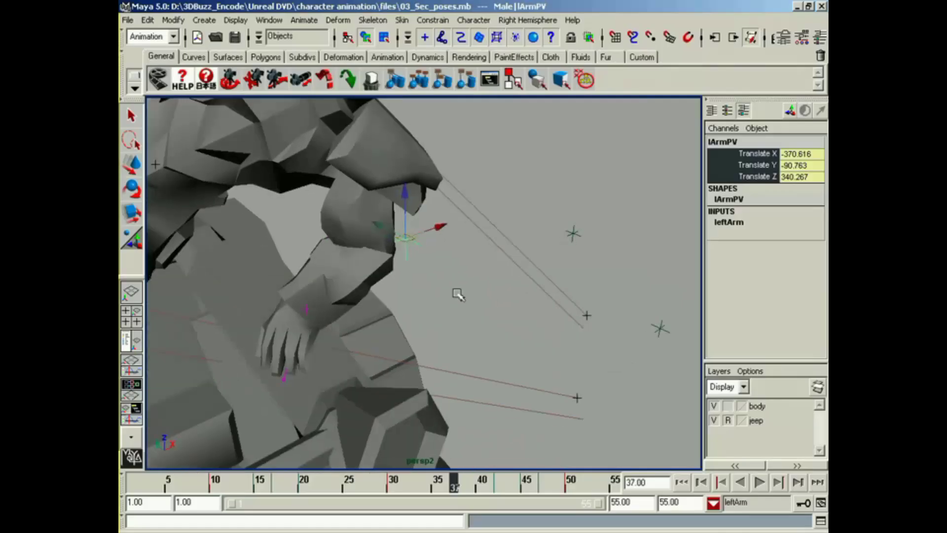
right_click(771, 165)
left_click(664, 205)
left_click_drag(483, 365, 485, 362, "alt")
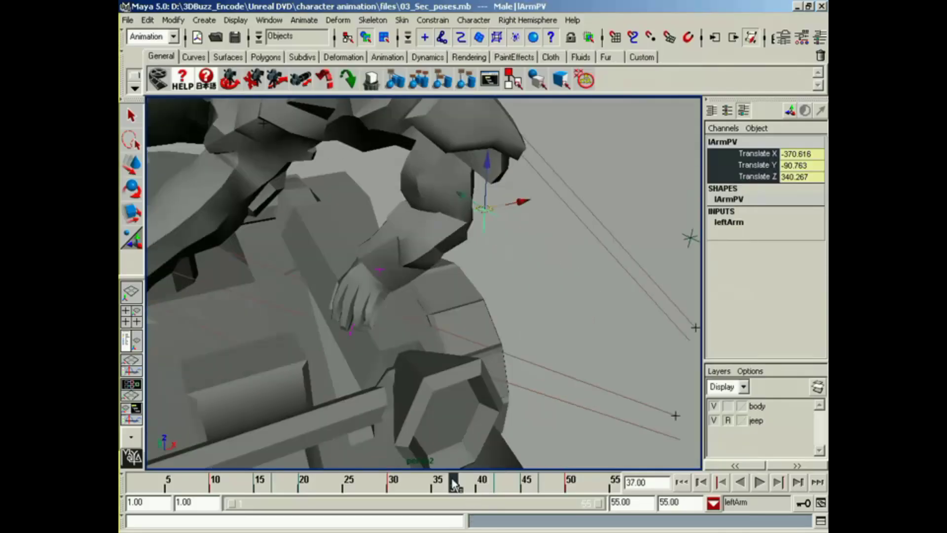
Move lArmPV at frame 30 to Translate X -385.266 and Y -103.319, key its translate channels, and review the arm motion
key("alt+v")
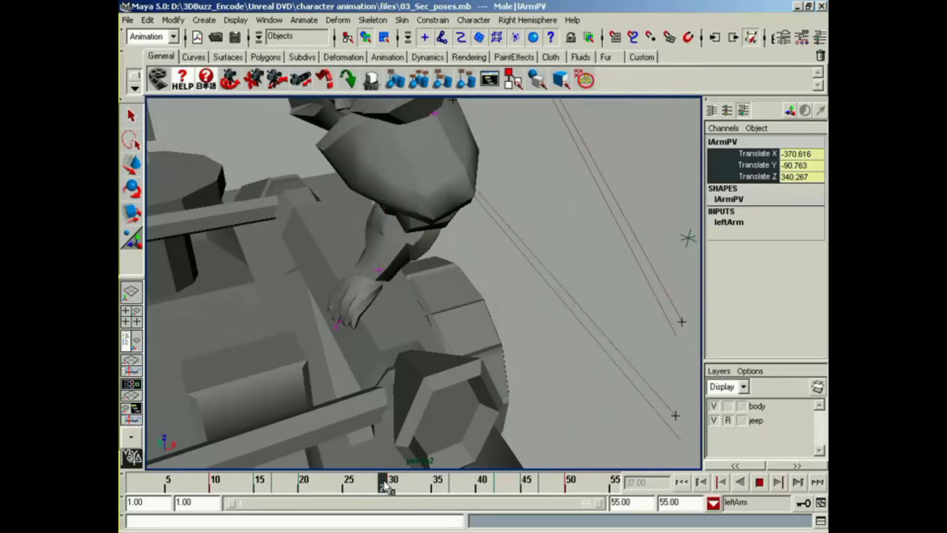
left_click_drag(385, 486, 394, 485)
left_click_drag(405, 347, 434, 246, "alt")
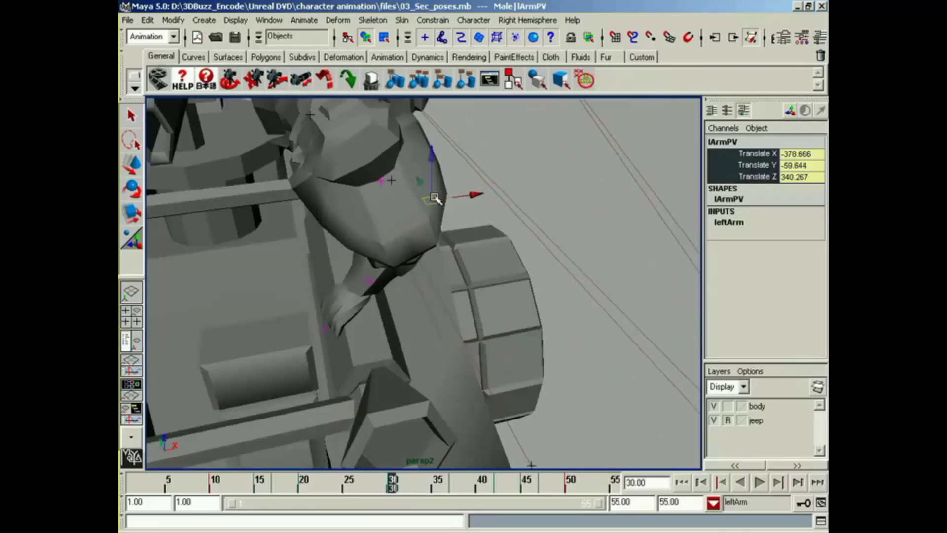
left_click_drag(435, 198, 448, 259)
left_click_drag(340, 358, 382, 334, "alt")
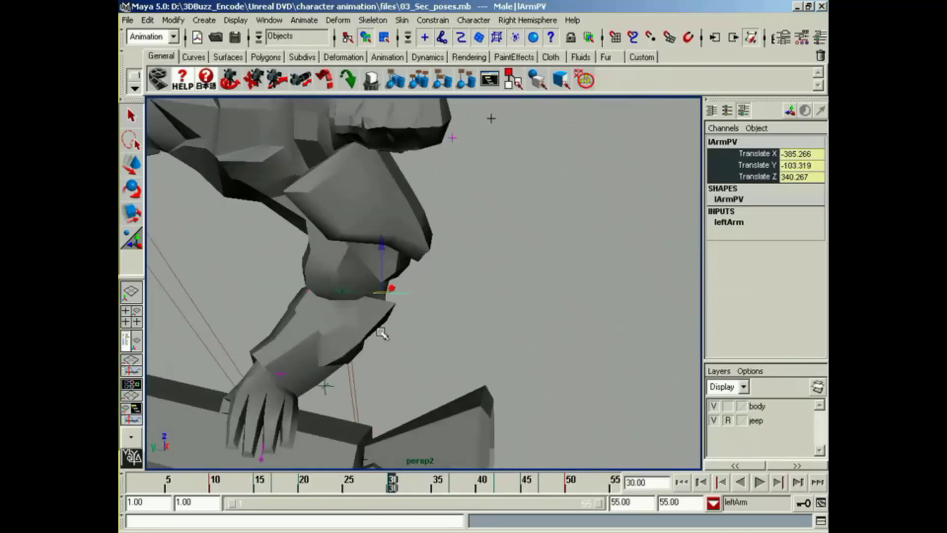
middle_click_drag(382, 334, 422, 317, "alt")
right_click(741, 180)
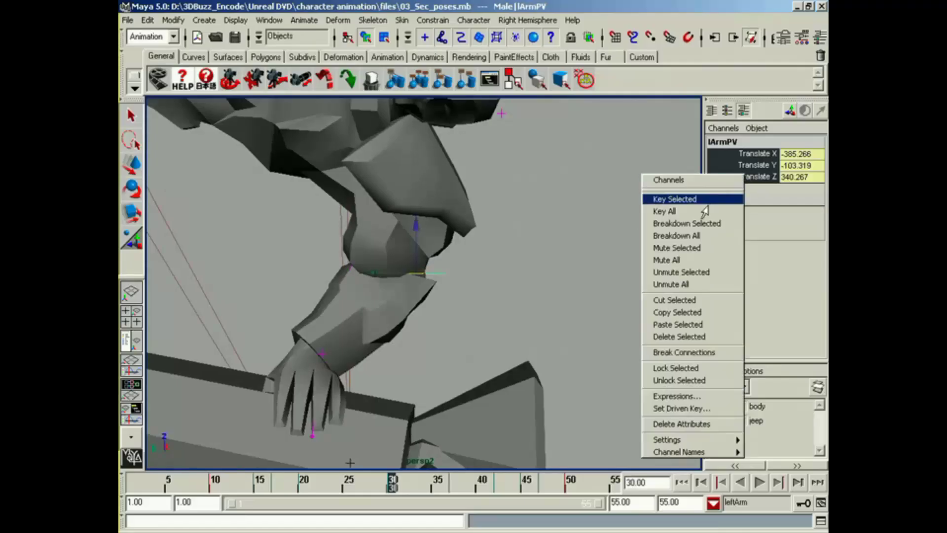
left_click(685, 199)
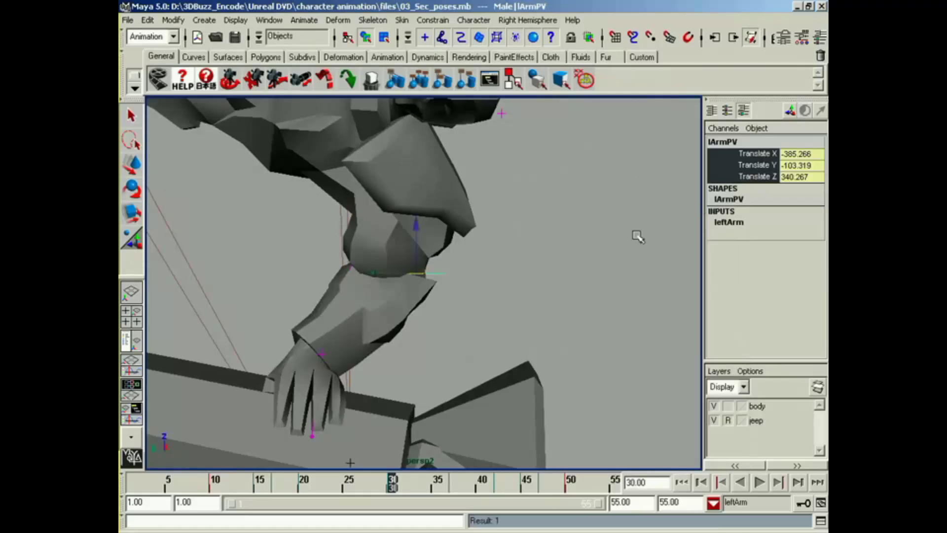
key("alt+v")
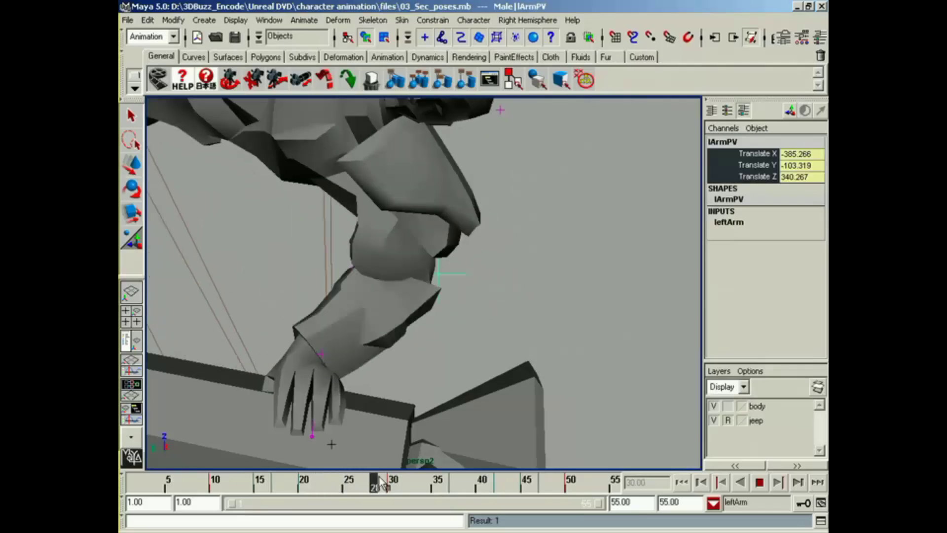
left_click_drag(452, 477, 498, 483)
Make Soldier the current character set and select Bip01_Head at frame 42
left_click_drag(409, 358, 488, 485, "alt")
middle_click_drag(429, 195, 430, 324, "alt")
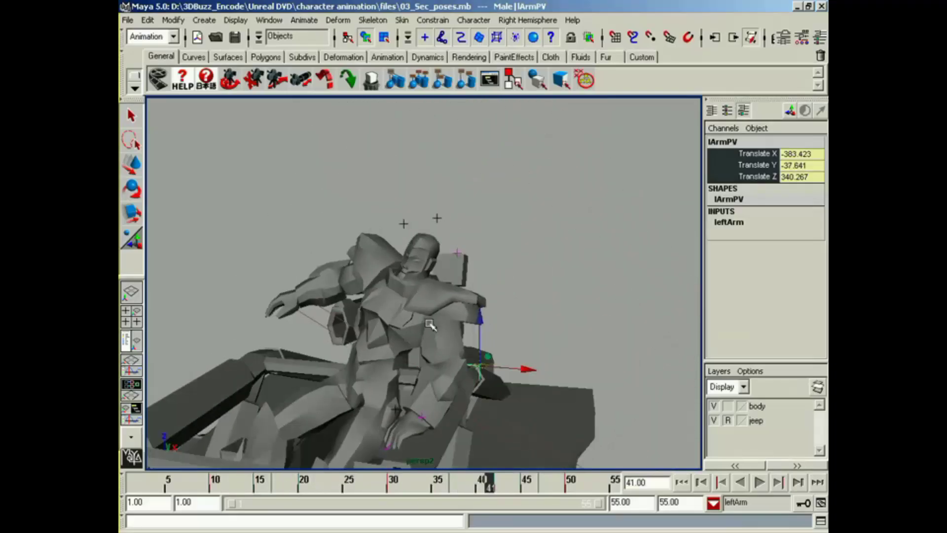
middle_click_drag(466, 369, 500, 404, "alt")
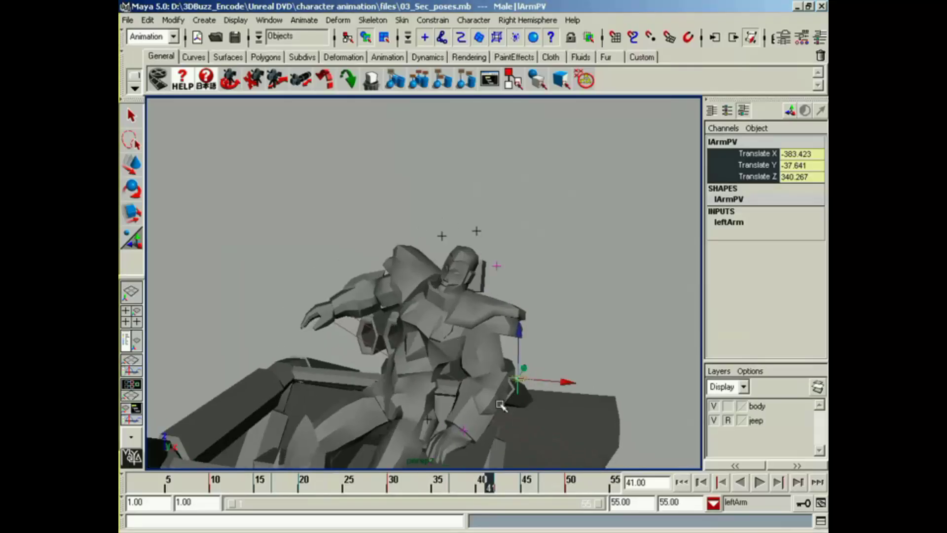
left_click(714, 503)
mouse_move(740, 482)
left_click(672, 398)
mouse_move(494, 490)
left_mouse_down()
mouse_move(441, 488)
mouse_move(508, 488)
mouse_move(499, 489)
left_mouse_up()
left_click(424, 263)
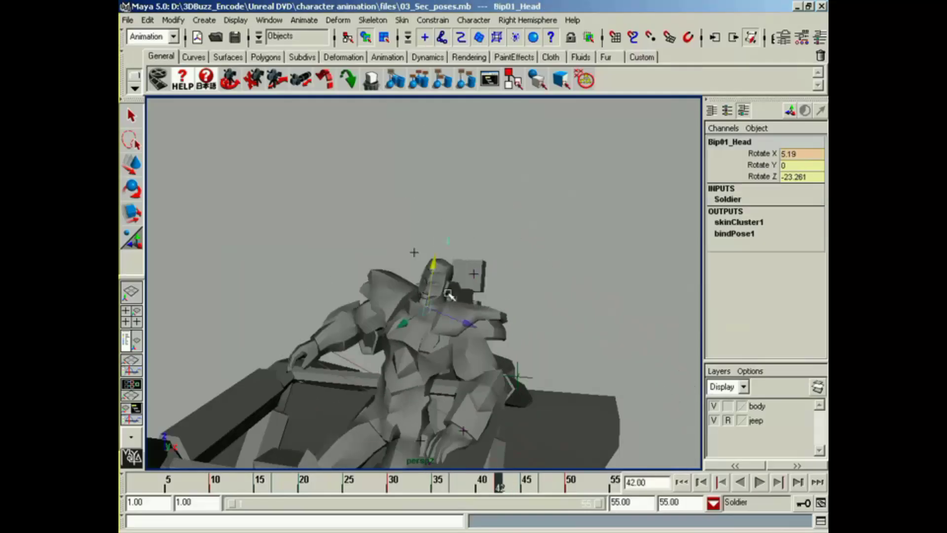
Try rotating Bip01_Head to about X 4.858, Y 10.469, Z 0.687 at frame 42 and keying its rotate channels, and undo it
left_click_drag(419, 262, 503, 390, "alt")
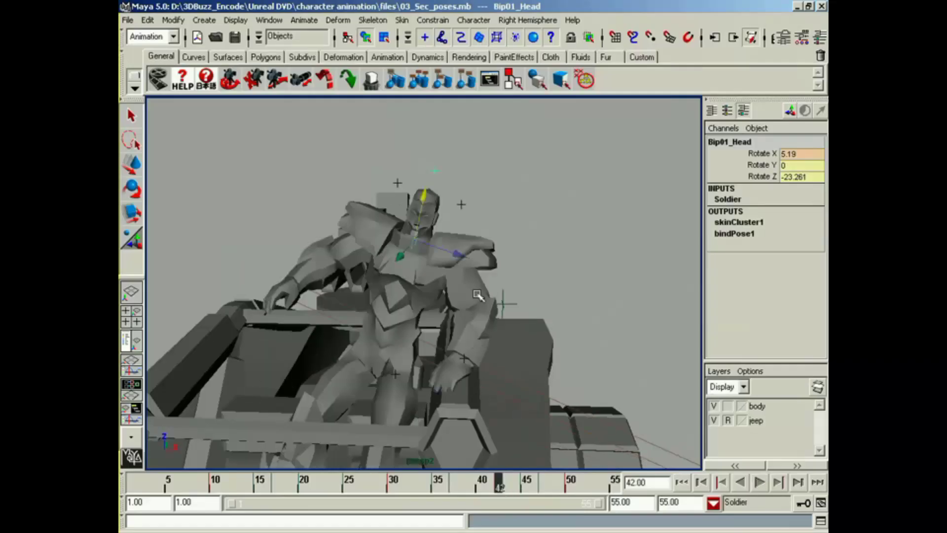
left_click_drag(478, 294, 430, 307, "alt")
left_click_drag(418, 329, 416, 320, "alt")
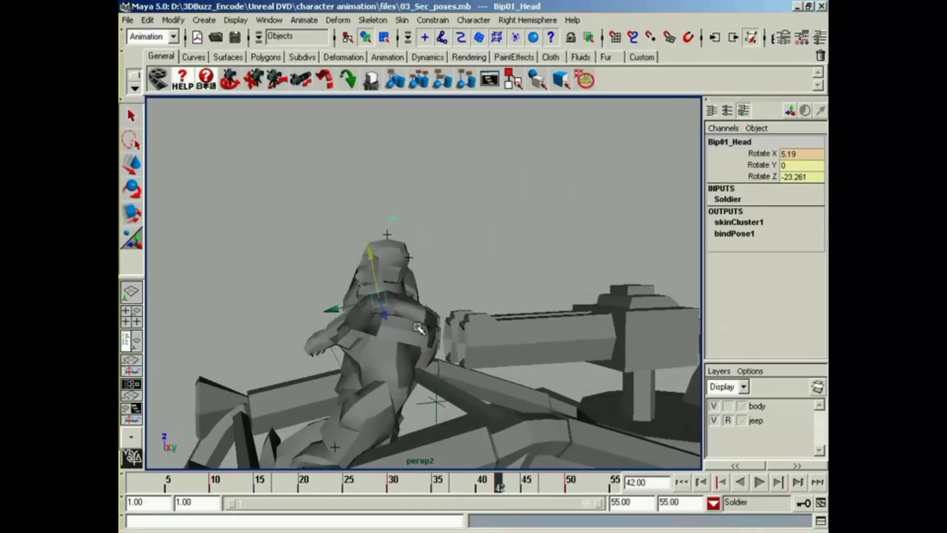
key("e")
left_click_drag(362, 308, 428, 321, "alt")
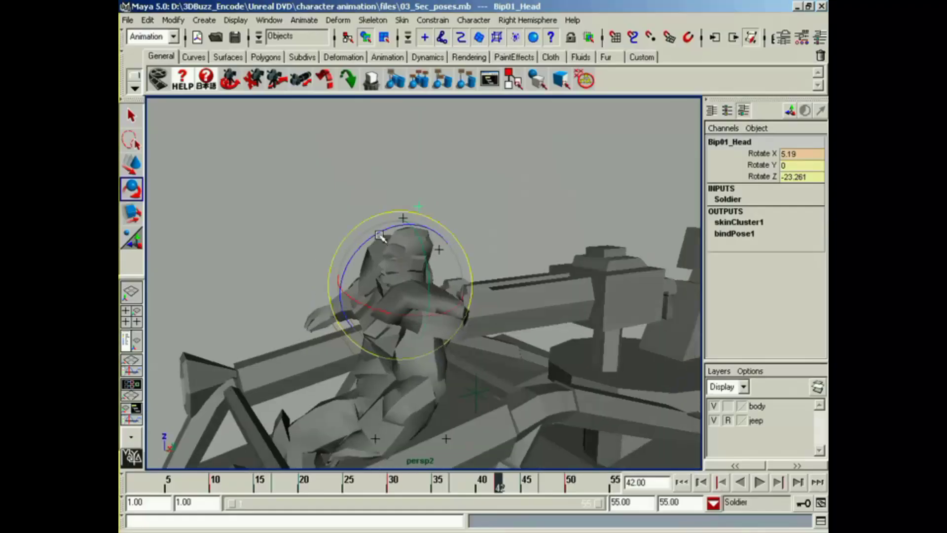
left_click_drag(378, 233, 407, 213)
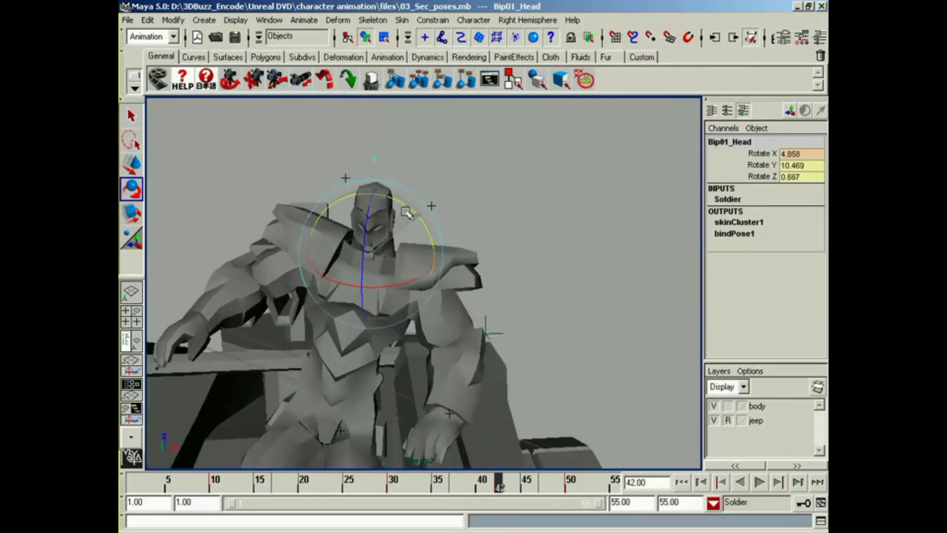
left_click_drag(757, 154, 760, 179)
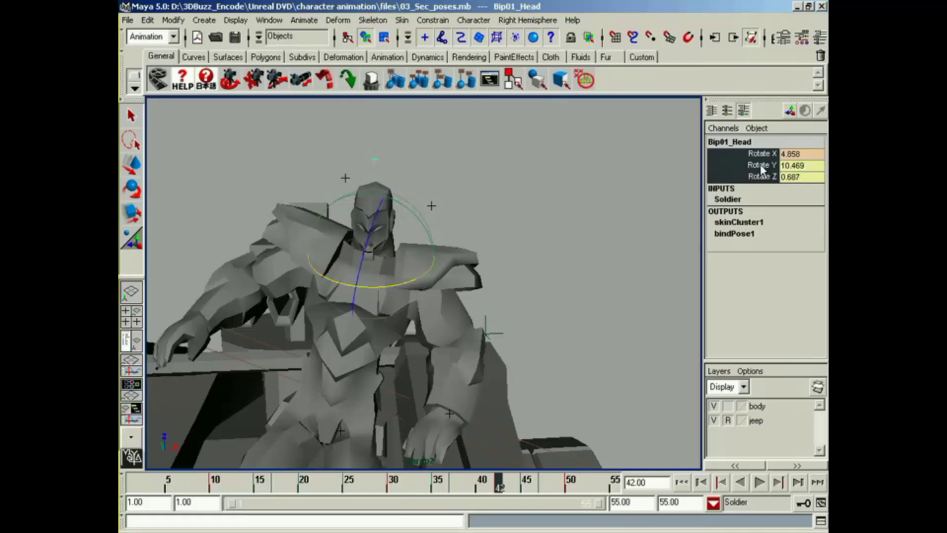
right_click(762, 169)
left_click(721, 194)
mouse_move(498, 488)
left_mouse_down()
mouse_move(440, 486)
mouse_move(499, 486)
left_mouse_up()
key("ctrl+z")
key("ctrl+z")
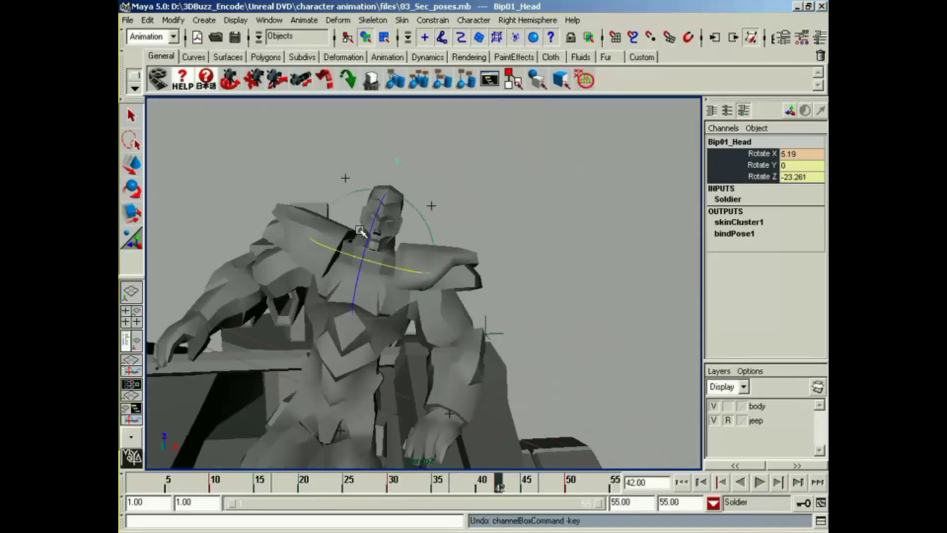
Rotate Bip01_Head to face the front of the jeep at frame 42 and set breakdowns on its rotate channels
key("e")
left_click_drag(375, 225, 378, 241)
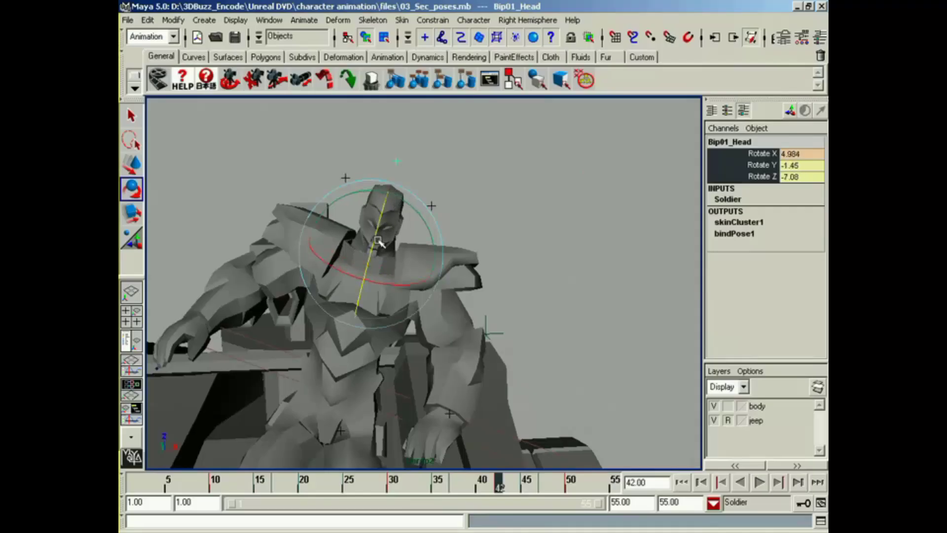
left_click_drag(406, 207, 397, 198)
right_click_drag(742, 170, 725, 218)
mouse_move(497, 486)
left_mouse_down()
mouse_move(446, 483)
mouse_move(507, 483)
left_mouse_up()
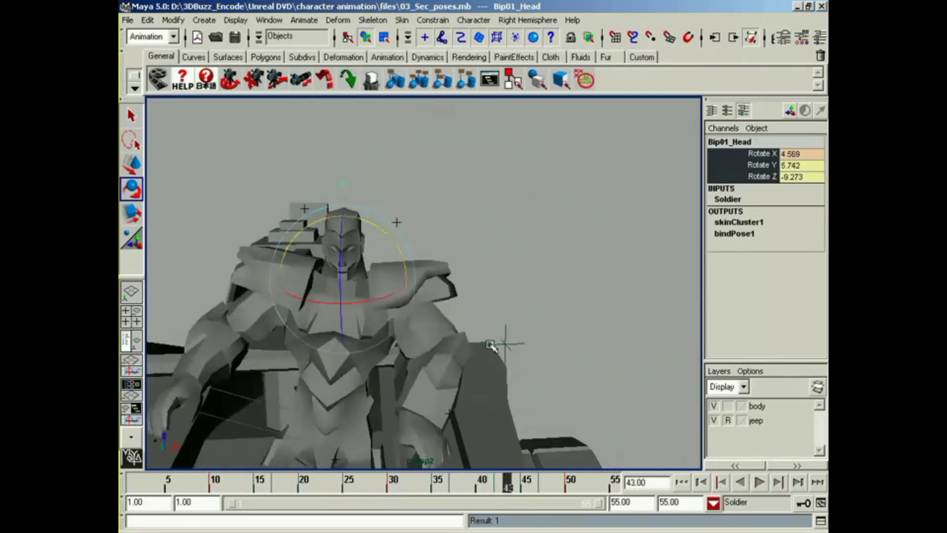
Play back the head motion and inspect the seated pose at frame 51 from the side and front
left_click_drag(491, 345, 459, 426, "alt")
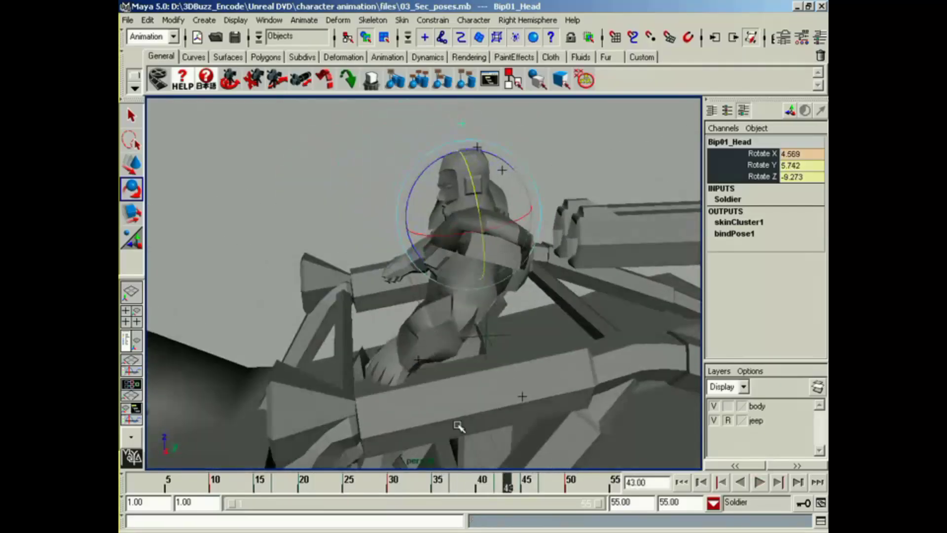
key("alt+v")
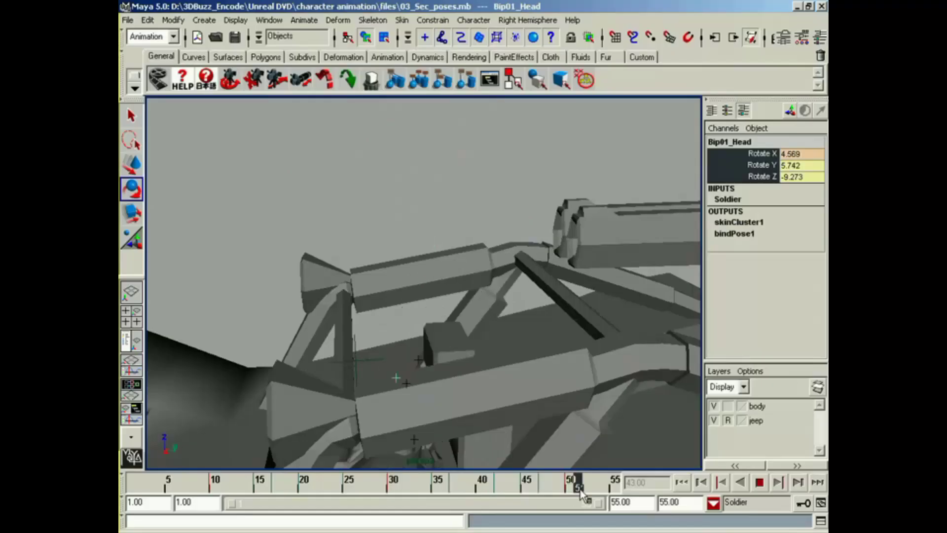
left_click_drag(578, 488, 580, 487)
middle_click_drag(365, 365, 317, 323, "alt")
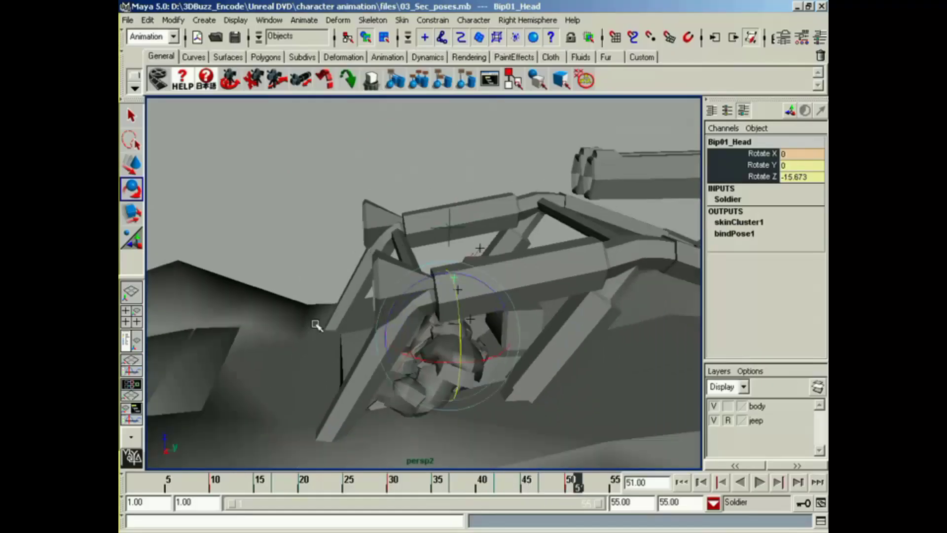
left_click_drag(317, 323, 405, 318, "alt")
middle_click_drag(406, 317, 439, 279, "alt")
left_click_drag(271, 341, 534, 369, "alt")
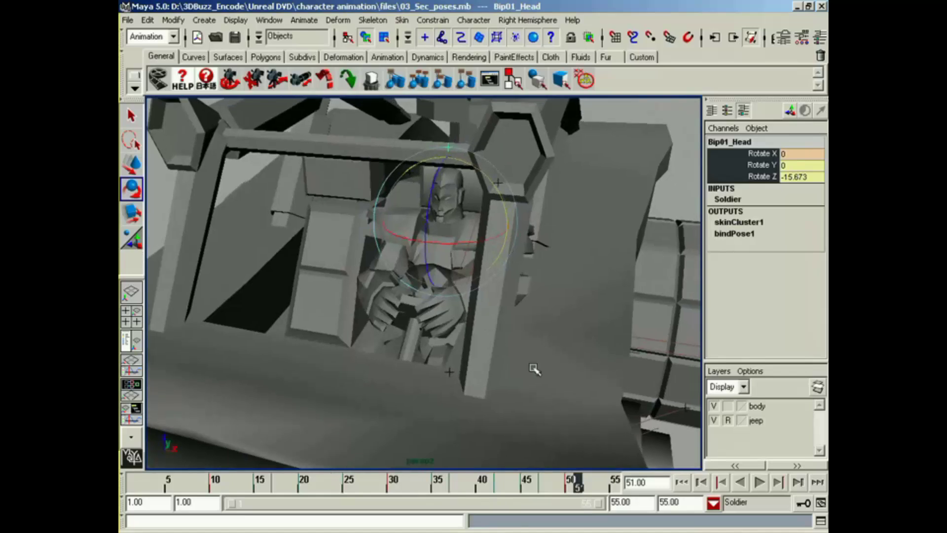
Make Root the current character set and select the Bip01 root control
left_click(713, 502)
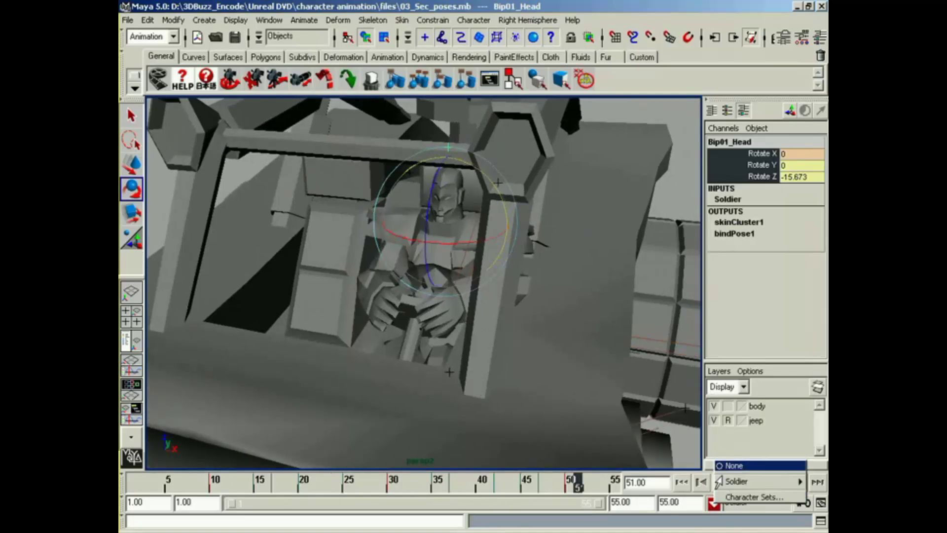
mouse_move(749, 481)
left_click(675, 441)
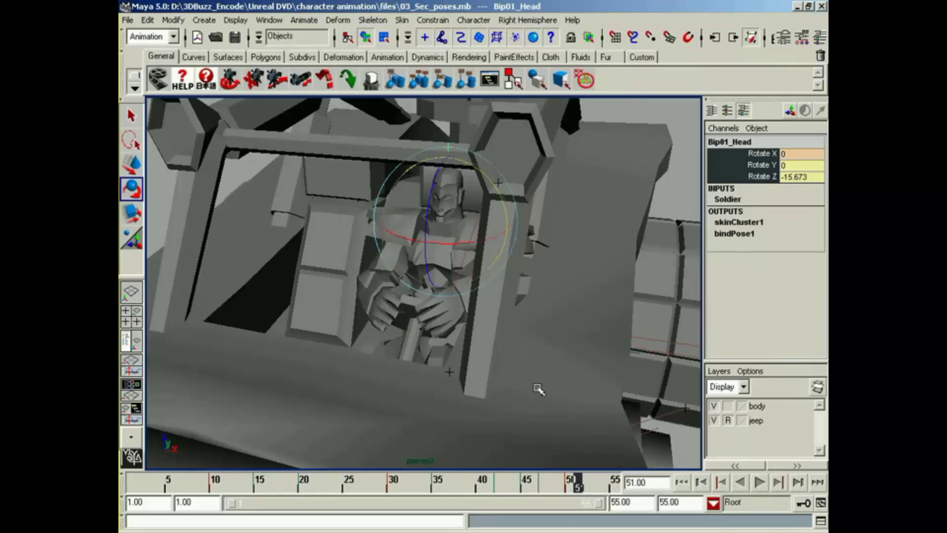
left_click_drag(601, 387, 480, 352, "alt")
left_click(485, 368)
Key Bip01's Translate X, Y and Z channels at frame 55 to hold the seated position
left_click_drag(528, 385, 471, 350, "alt")
mouse_move(579, 486)
left_mouse_down()
mouse_move(506, 482)
mouse_move(587, 489)
left_mouse_up()
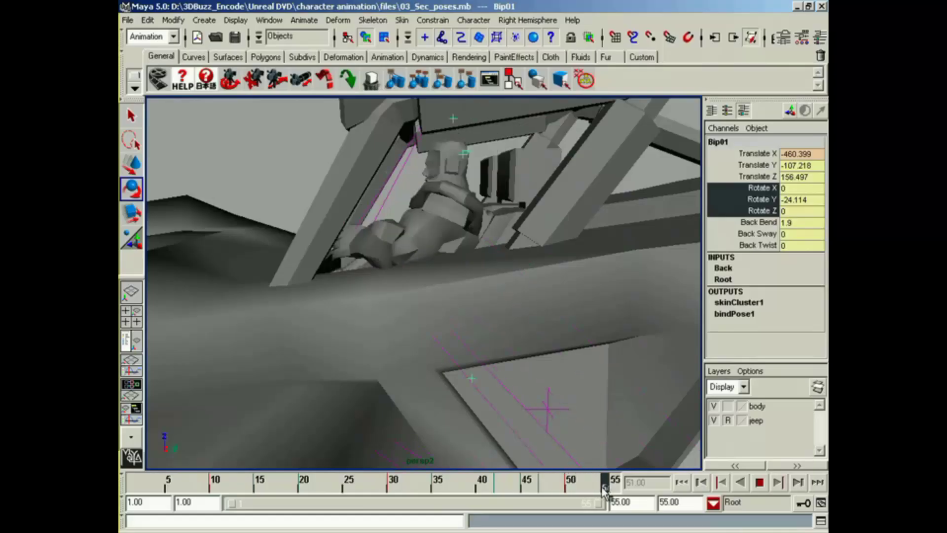
left_click_drag(605, 487, 613, 488)
left_click_drag(405, 261, 640, 271, "alt")
left_click_drag(755, 156, 754, 177)
key("w")
right_click(719, 211)
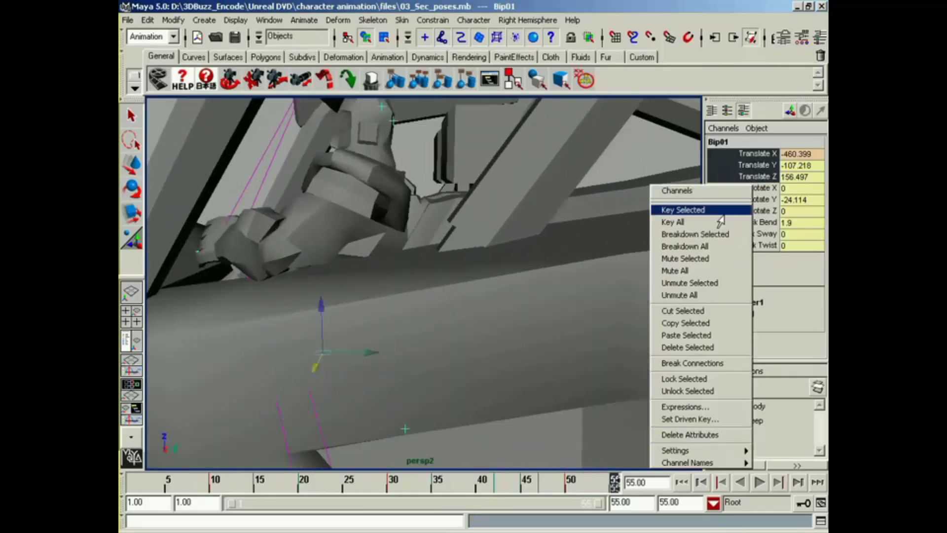
left_click(719, 210)
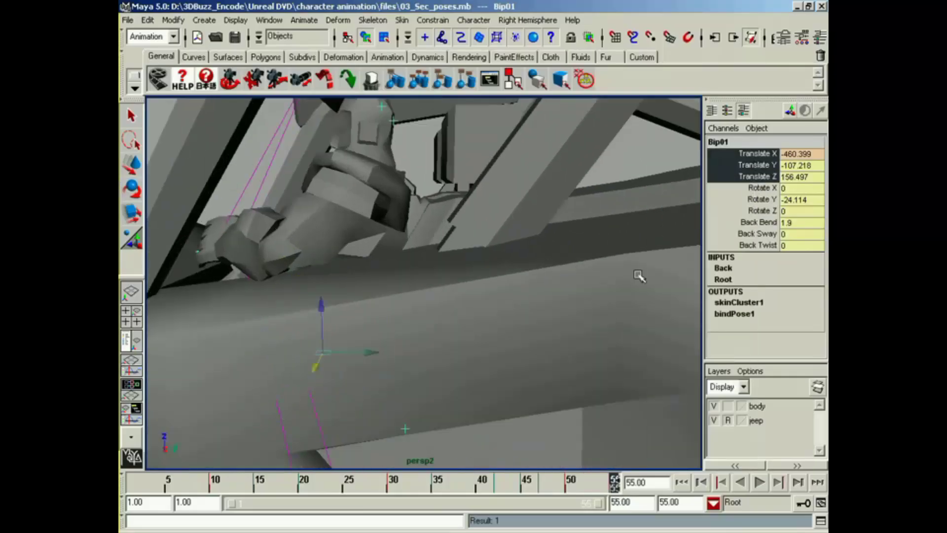
Raise Bip01 to Translate Z 159.444 at frame 53 and key its translate channels
mouse_move(611, 481)
left_mouse_down()
mouse_move(578, 489)
mouse_move(597, 487)
left_mouse_up()
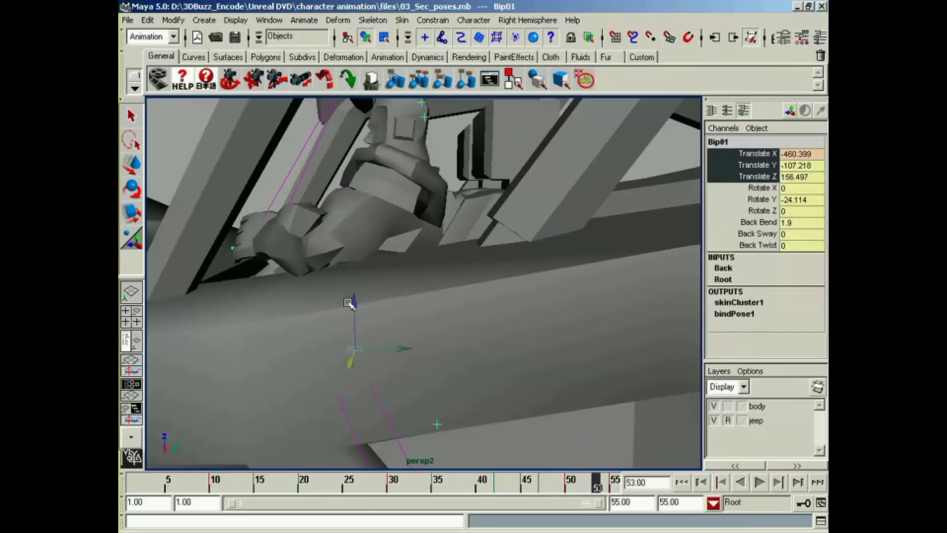
left_click_drag(371, 324, 398, 325)
right_click(806, 173)
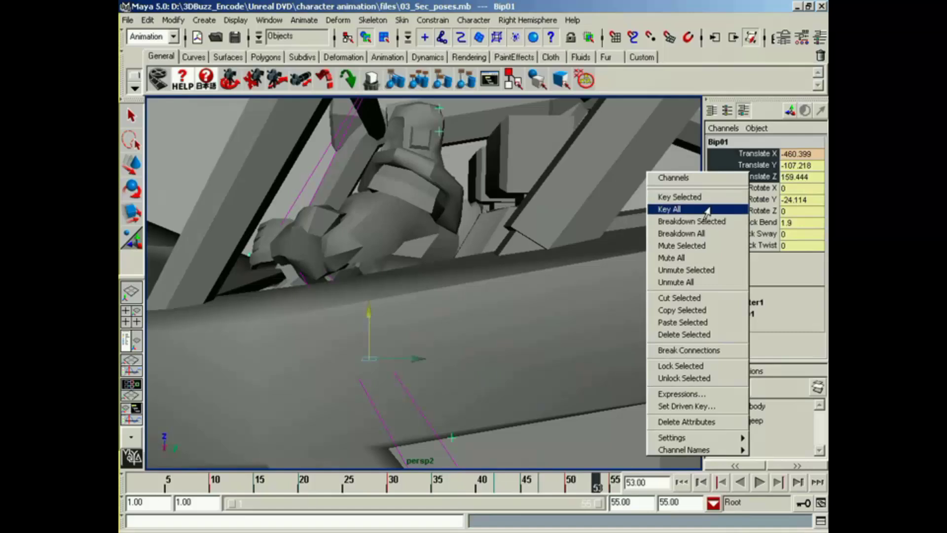
left_click(680, 197)
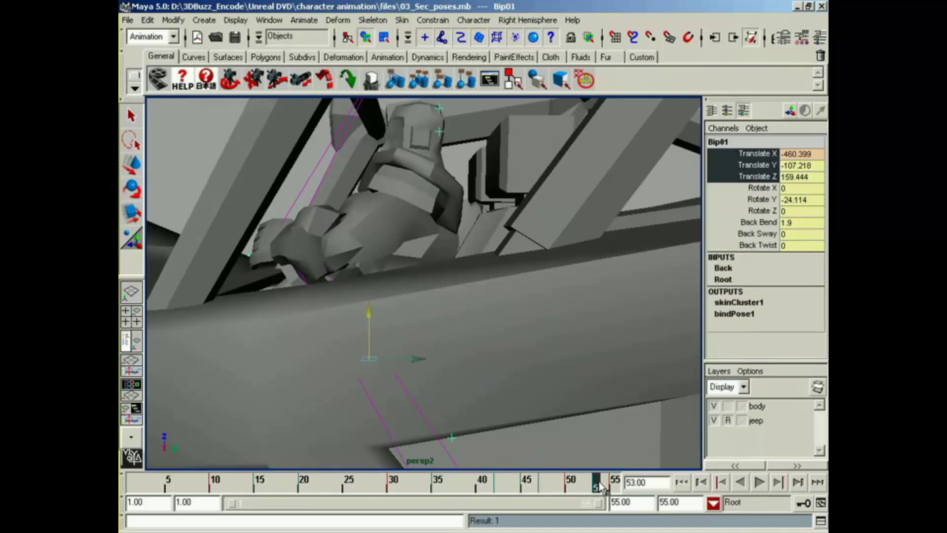
Return to frame 1 with the soldier and jeep both in view, and set the current character set to None
left_click_drag(598, 486, 141, 499)
left_click_drag(302, 294, 433, 359, "alt")
right_click_drag(433, 359, 537, 382, "alt")
middle_click_drag(682, 355, 532, 355, "alt")
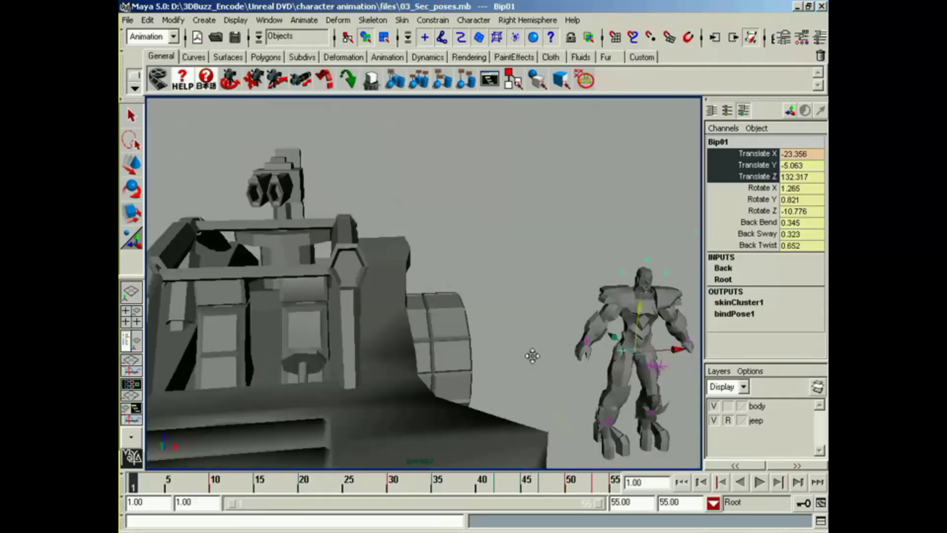
left_click_drag(532, 355, 443, 369, "alt")
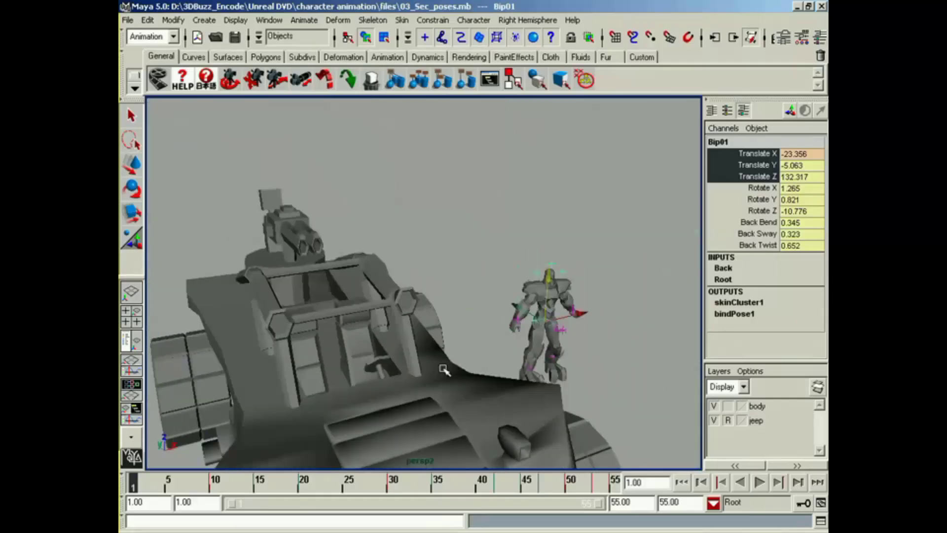
left_click(713, 503)
left_click(725, 462)
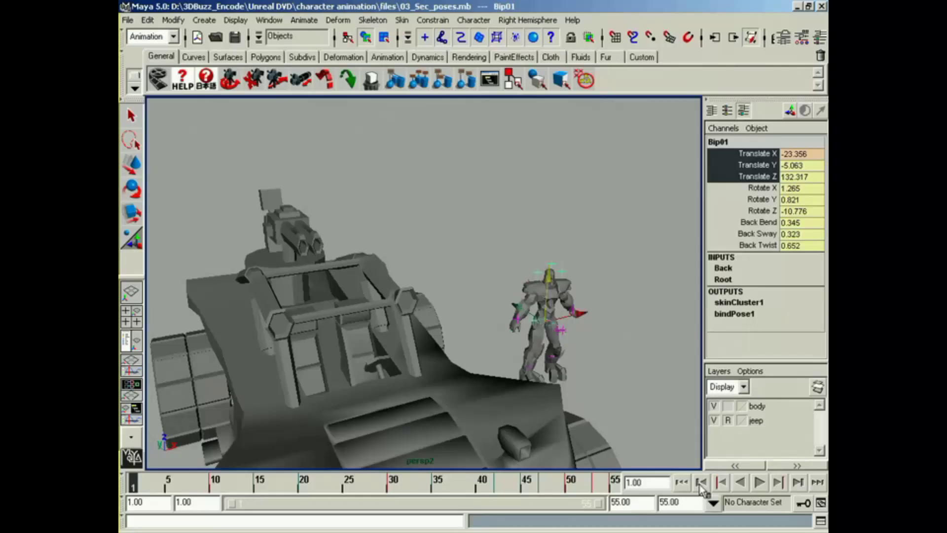
Check the playback speed in the timeline preferences and close them without saving
left_click_drag(429, 377, 469, 368, "alt")
mouse_move(524, 354)
left_mouse_down("alt")
mouse_move(507, 355)
mouse_move(515, 360)
left_mouse_up("alt")
left_click(820, 503)
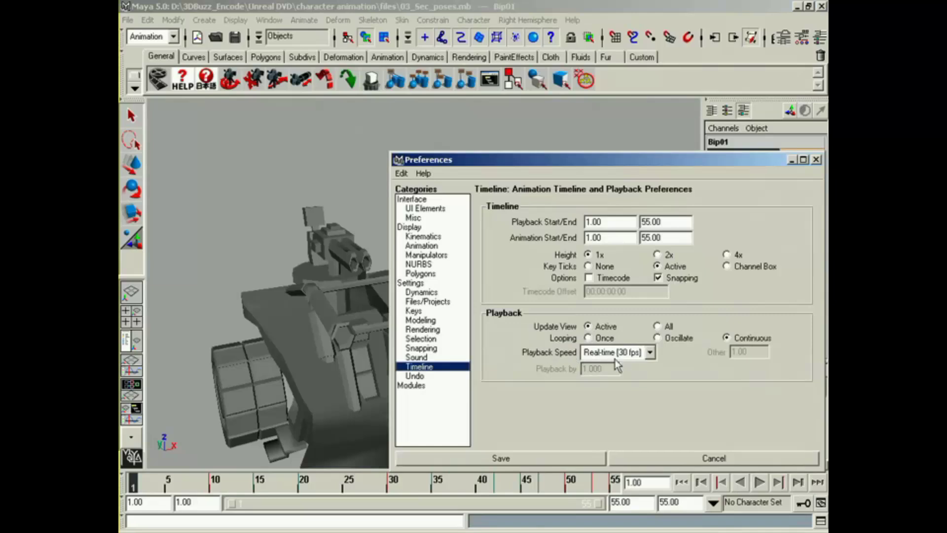
left_click(650, 457)
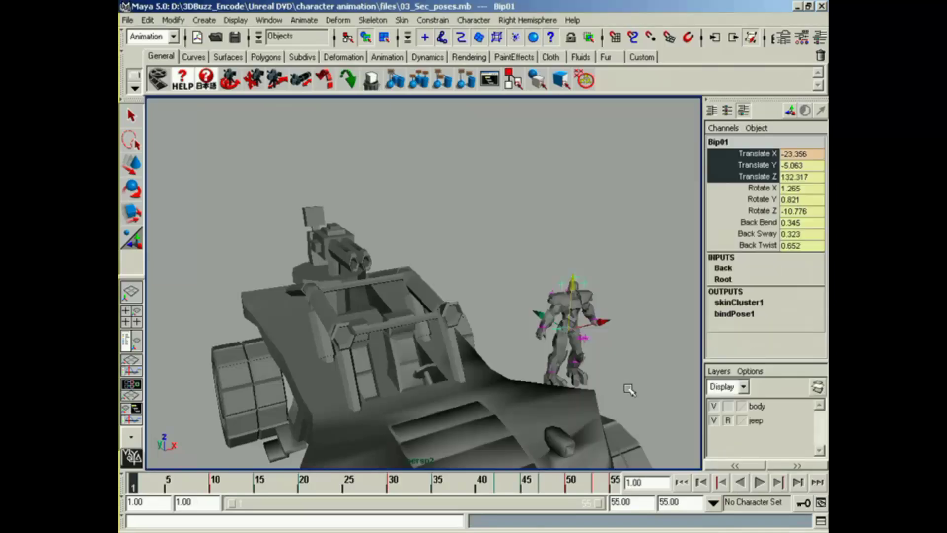
Play the whole jump-in animation, stop it, and return to the start frame
left_click_drag(574, 362, 549, 369, "alt")
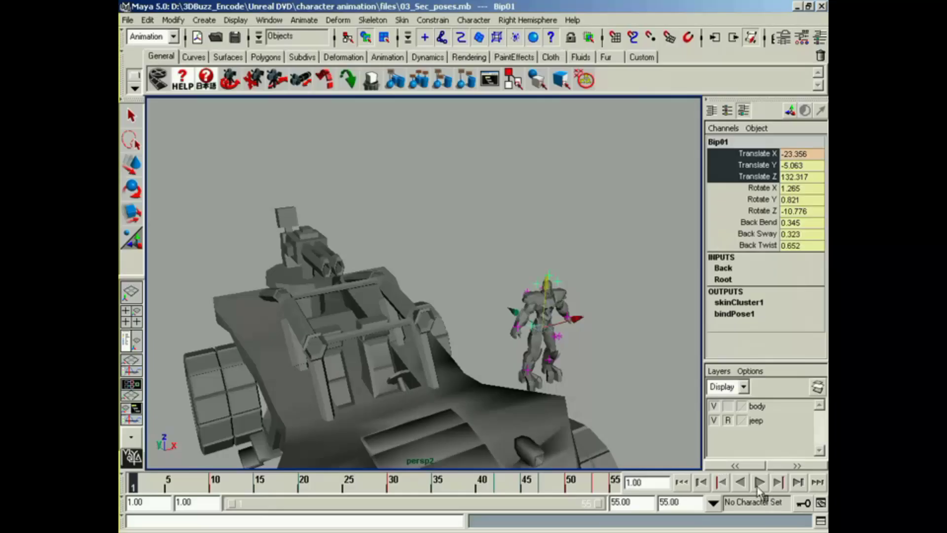
left_click(759, 484)
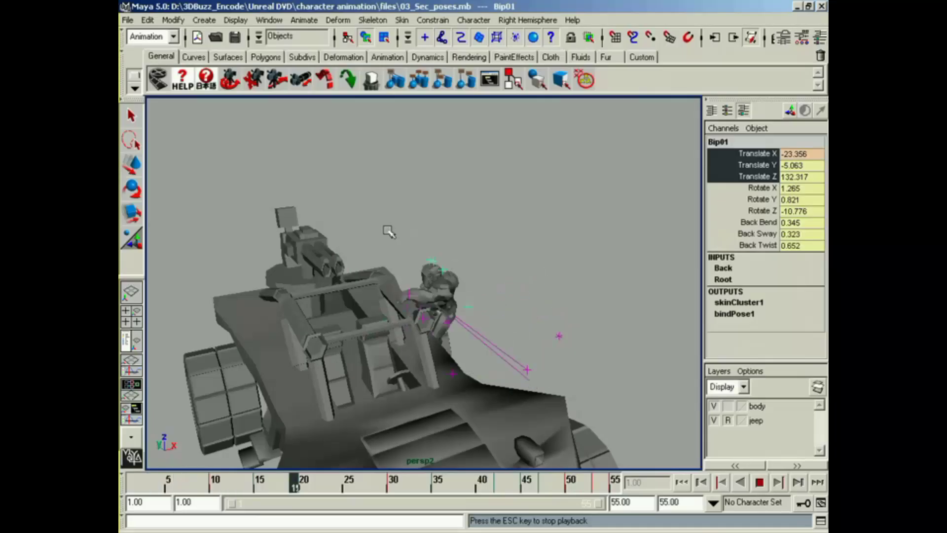
left_click(760, 482)
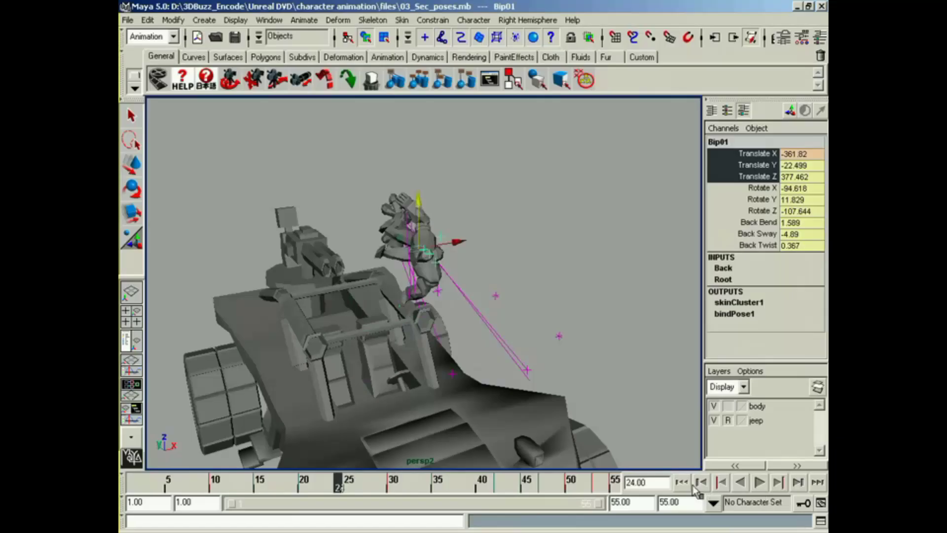
left_click(681, 482)
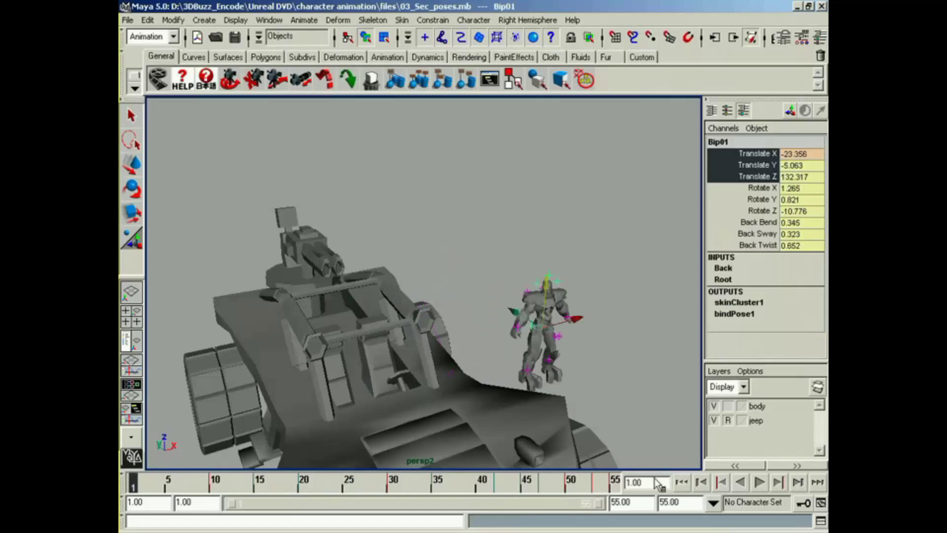
Show the Graph Editor beneath the perspective view, isolate Bip01's Translate X, Y and Z curves, and scrub to frame 20
left_click(132, 367)
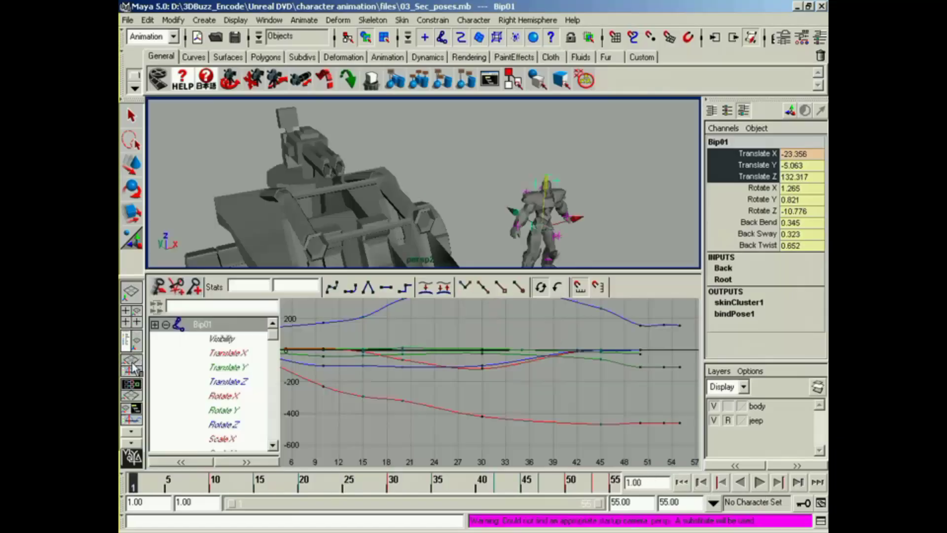
middle_click_drag(379, 360, 392, 388, "alt")
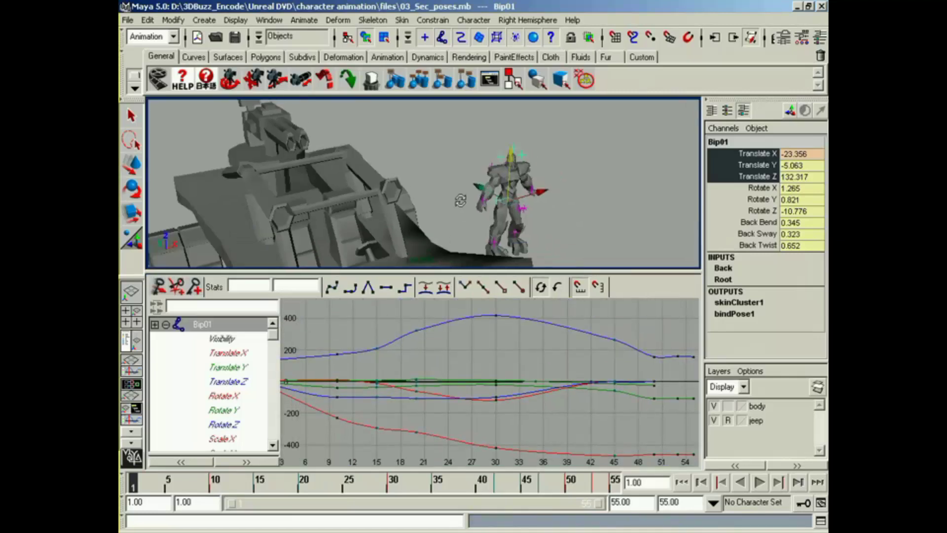
left_click_drag(477, 202, 398, 173, "alt")
right_click_drag(398, 172, 414, 184, "alt")
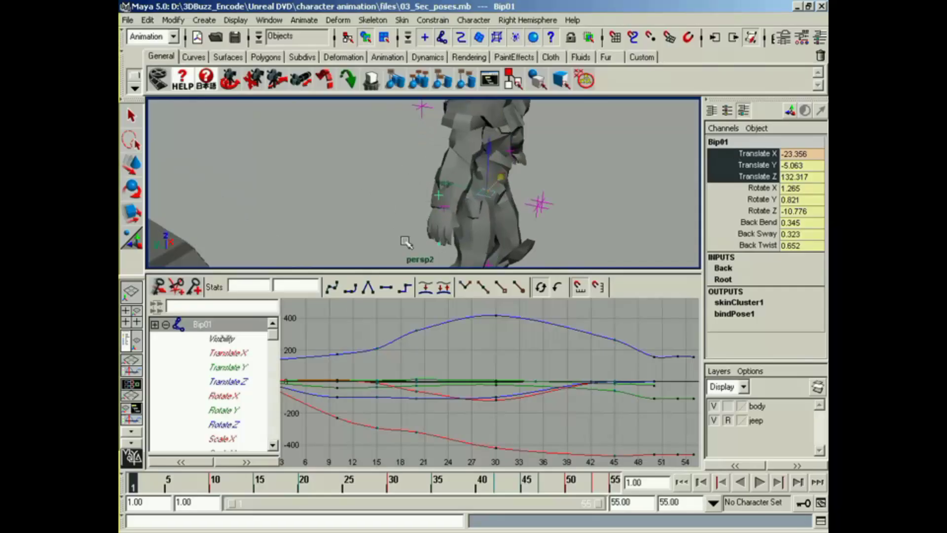
left_click_drag(235, 358, 236, 382)
key("f")
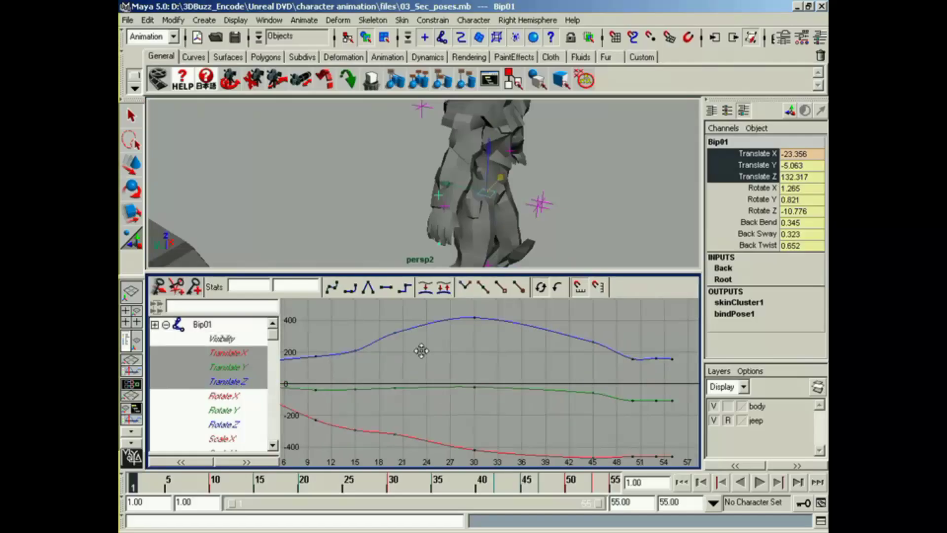
middle_click_drag(427, 367, 434, 368, "alt")
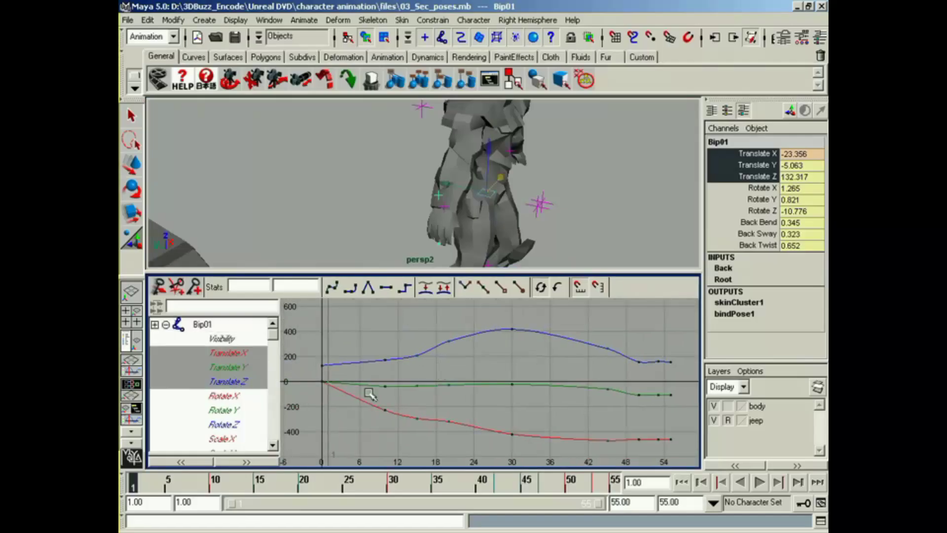
left_click_drag(136, 482, 311, 495)
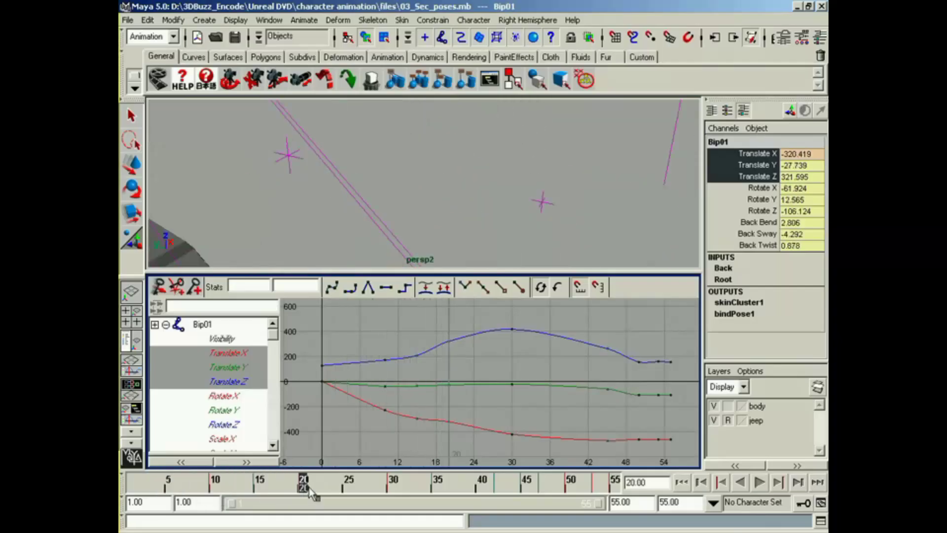
Select Bip01's Translate Z key at frame 20 and its outgoing tangent handle to examine the curve's slope there
left_click_drag(289, 190, 398, 193, "alt")
left_click(450, 307)
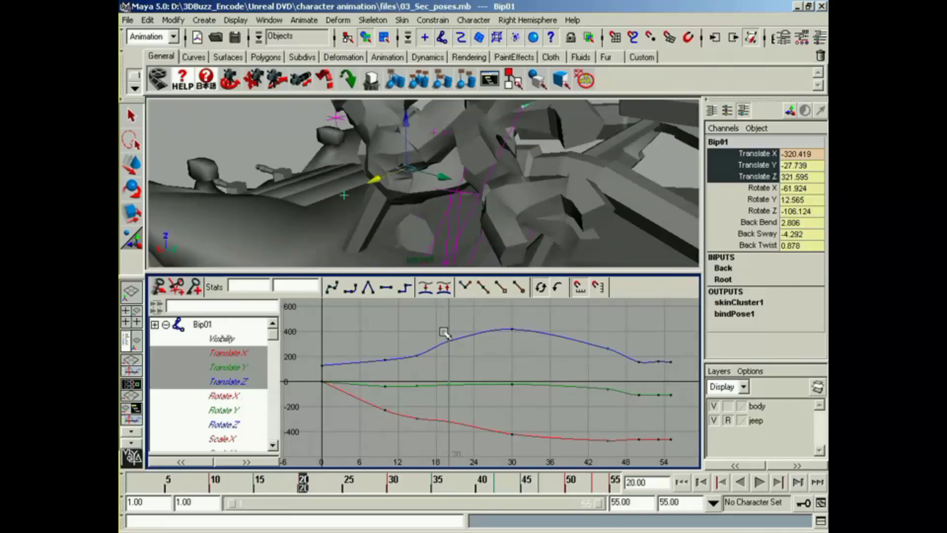
left_click_drag(443, 331, 455, 346)
middle_click_drag(425, 341, 419, 342, "alt")
right_click_drag(419, 342, 449, 349, "alt")
middle_click_drag(441, 336, 493, 378, "alt")
right_click_drag(493, 379, 480, 385, "alt")
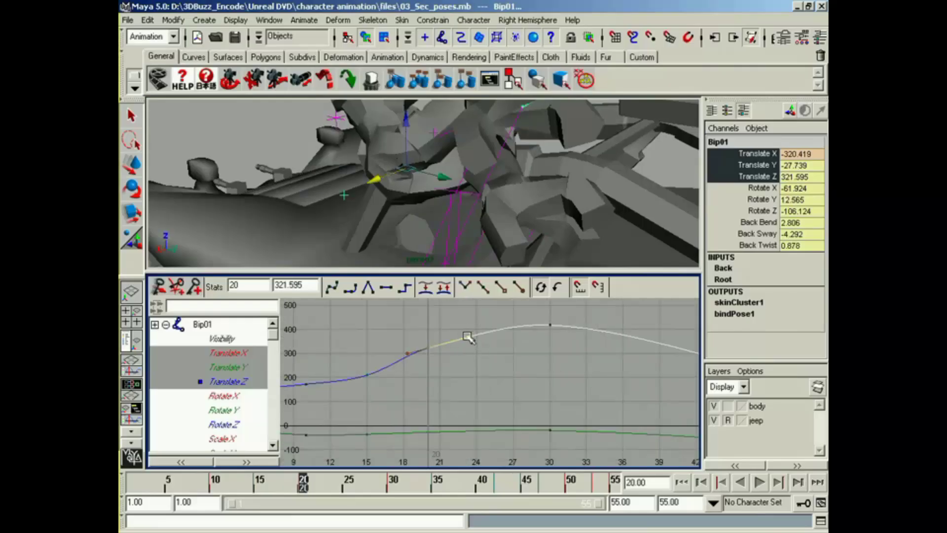
Try nudging Bip01's Translate X key at frame 20 slightly, and undo the change
right_click_drag(528, 351, 419, 342, "alt")
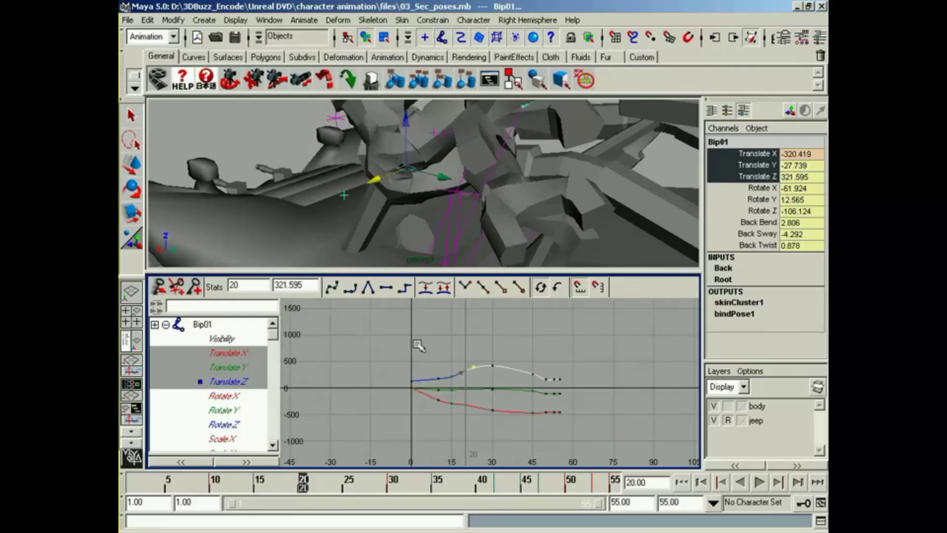
middle_click_drag(419, 343, 399, 333, "alt")
right_click_drag(398, 333, 474, 359, "alt")
middle_click_drag(473, 359, 495, 341, "alt")
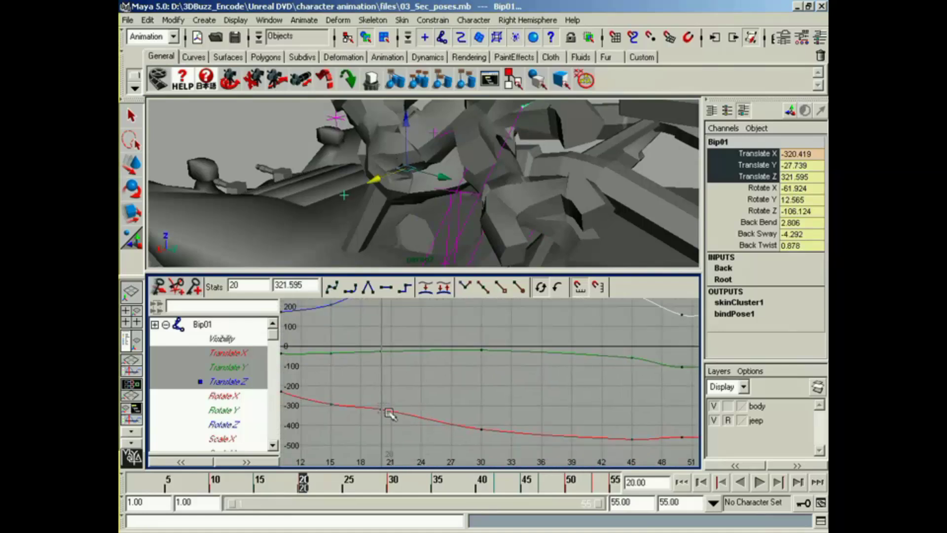
left_click(388, 412)
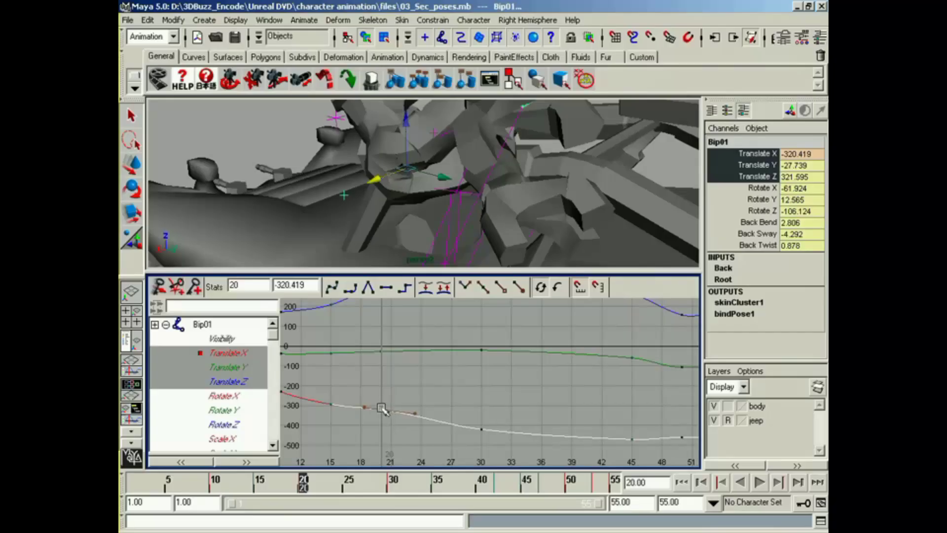
middle_click_drag(382, 409, 382, 412)
left_click_drag(461, 207, 403, 190, "alt")
key("z")
middle_click(429, 377)
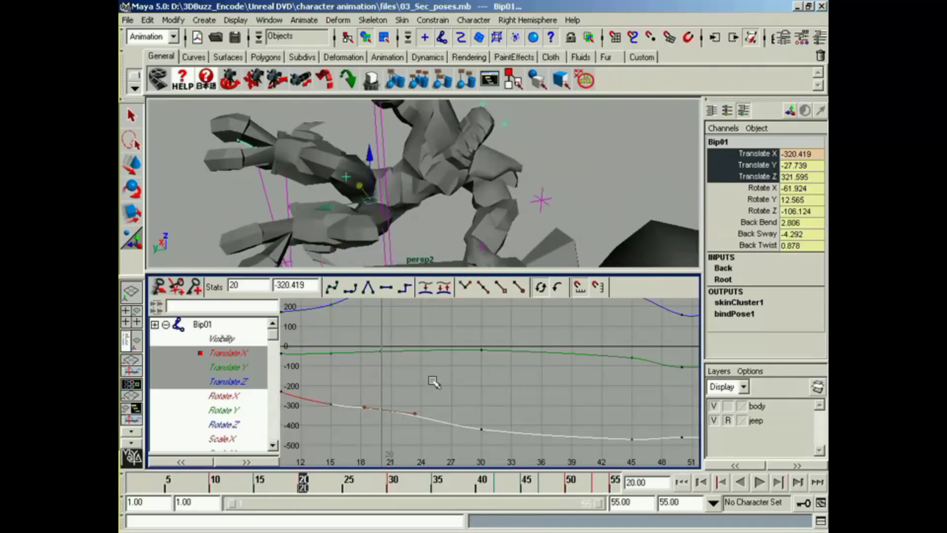
Scrub the animation to frame 30 and select Bip01's Translate Z key at the peak of the jump
middle_click_drag(429, 341, 450, 392, "alt")
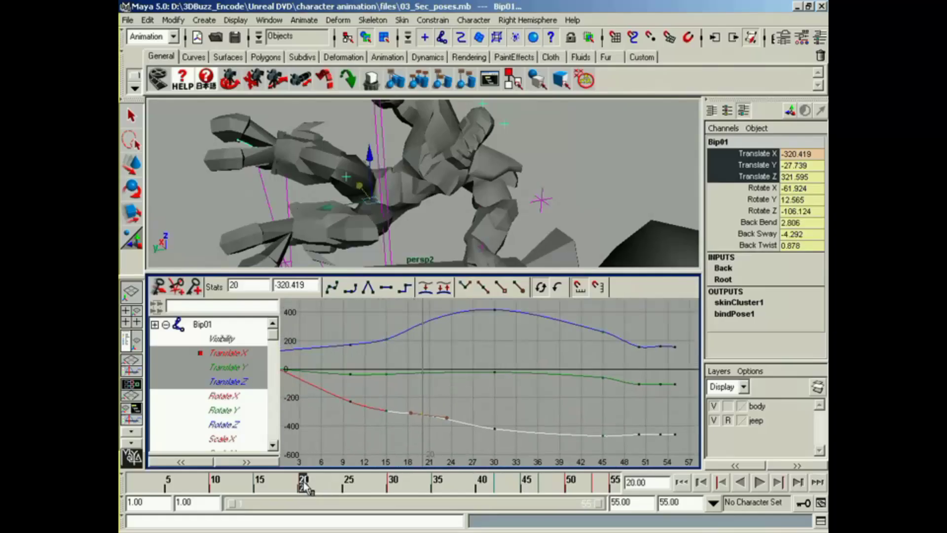
left_click_drag(306, 487, 391, 488)
middle_click_drag(502, 367, 442, 391, "alt")
left_click_drag(466, 225, 441, 229, "alt")
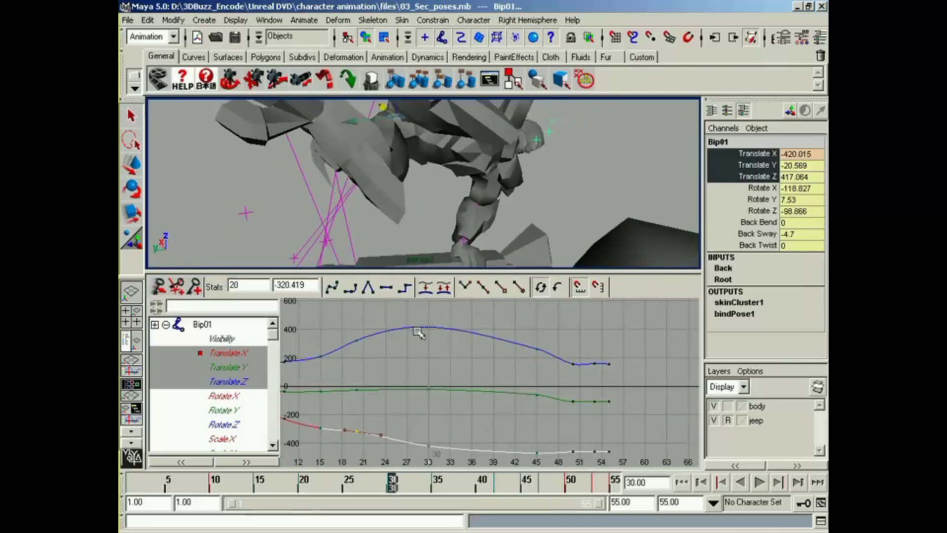
middle_click_drag(418, 332, 427, 334, "alt")
middle_click_drag(404, 322, 423, 343, "alt")
left_click_drag(409, 317, 433, 351)
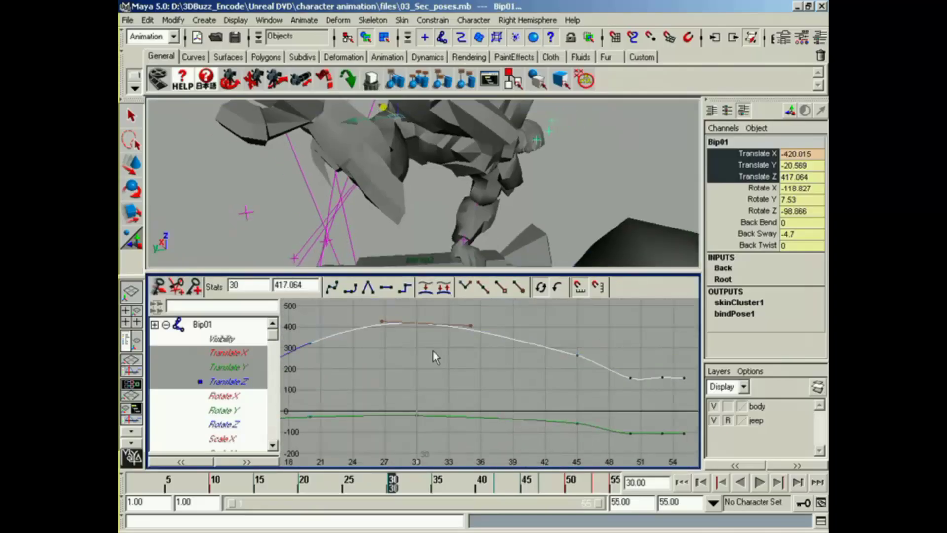
key("f")
Check the Translate Z key at frame 30 again and adjust the incoming tangent of the Translate Z key at frame 45
middle_click_drag(525, 348, 495, 354, "alt")
left_click(495, 355)
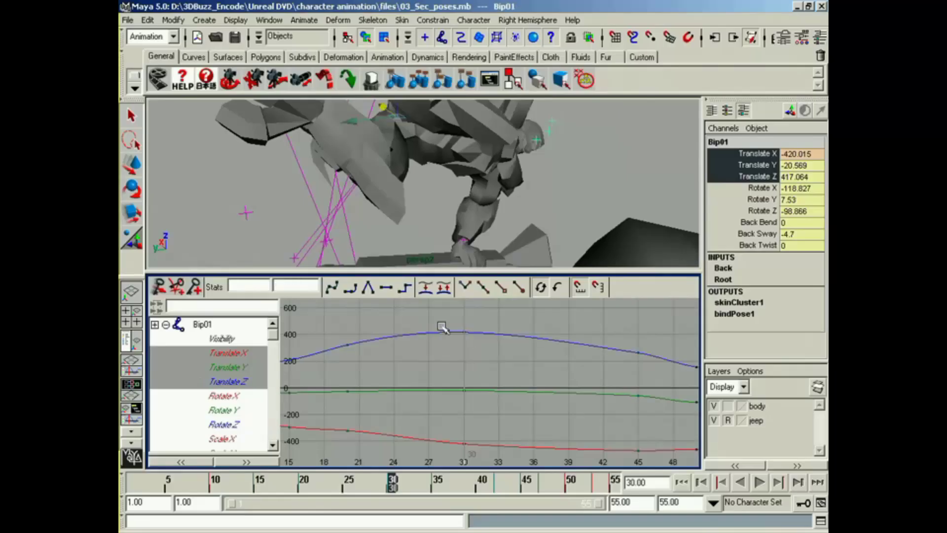
left_click_drag(486, 346, 487, 347)
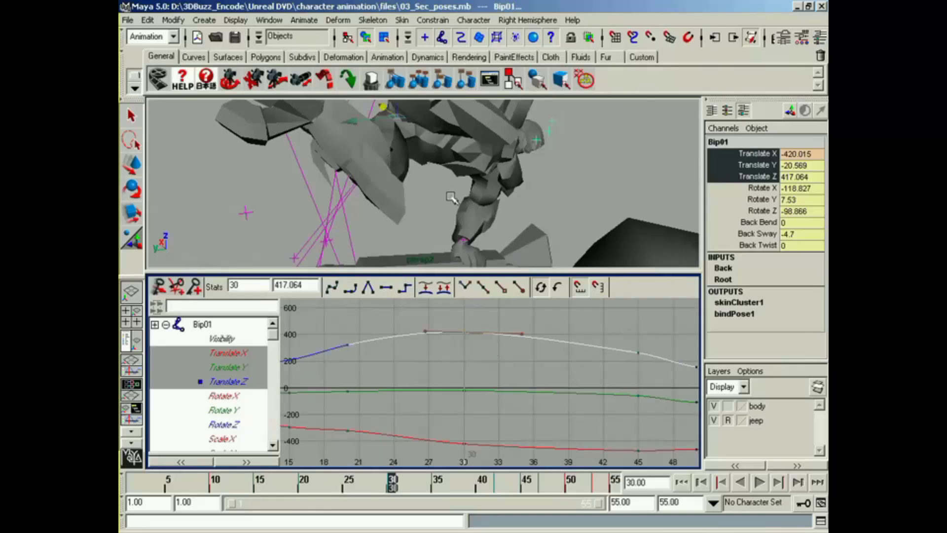
middle_click_drag(614, 339, 601, 341, "alt")
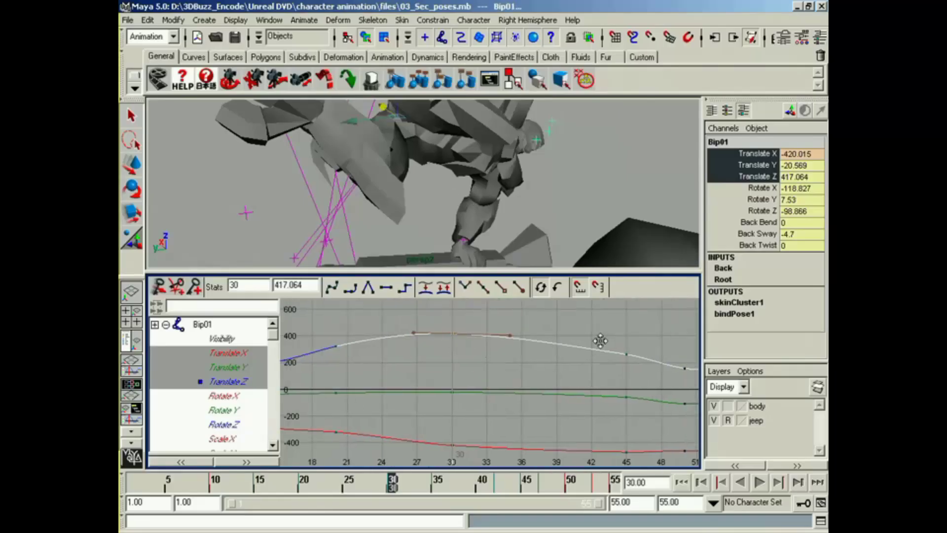
left_click_drag(631, 357, 605, 348)
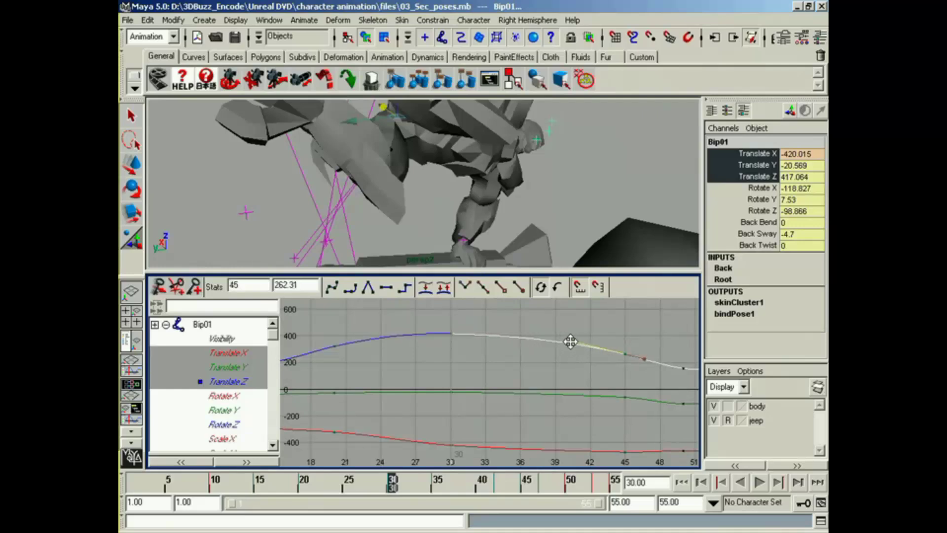
Free the tangent weight of the Translate Z key at frame 30 and pull its incoming tangent handle outward
left_click_drag(457, 337, 479, 352)
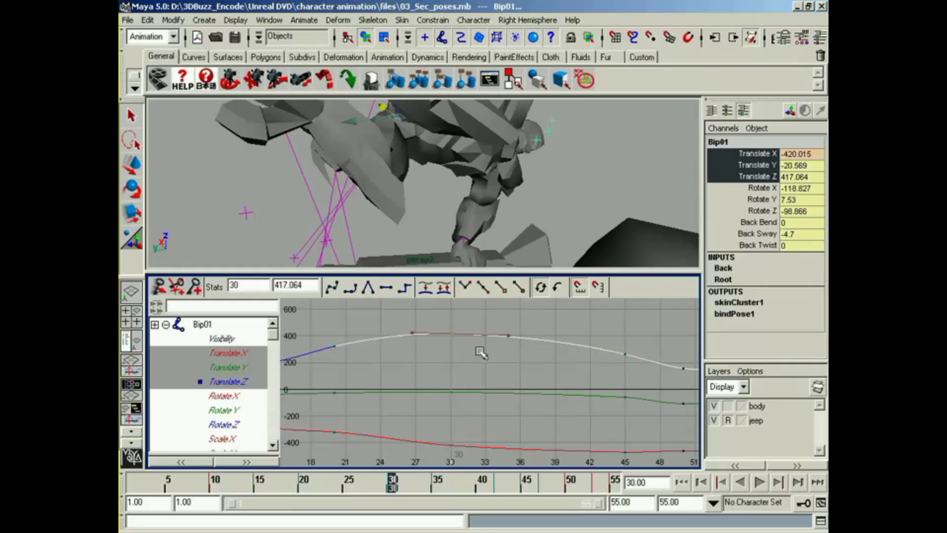
key("space")
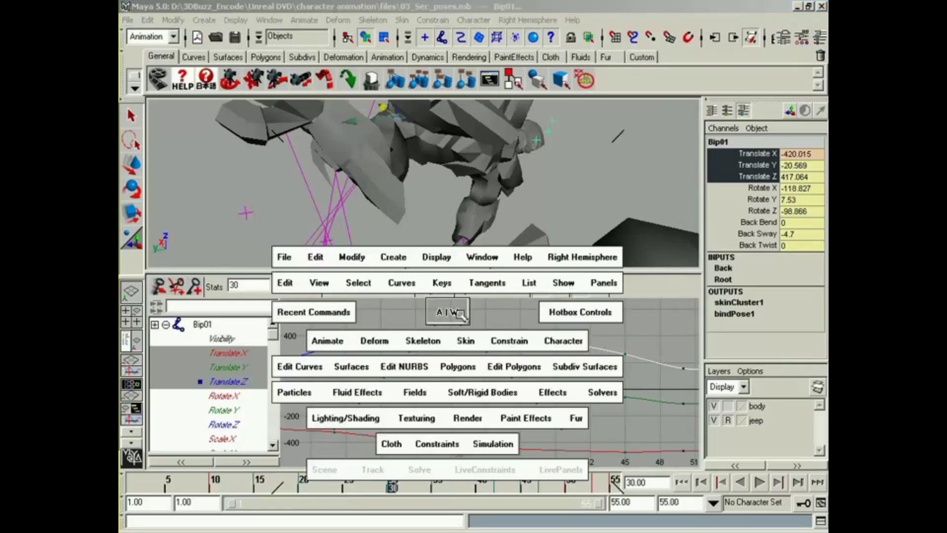
left_click(443, 286)
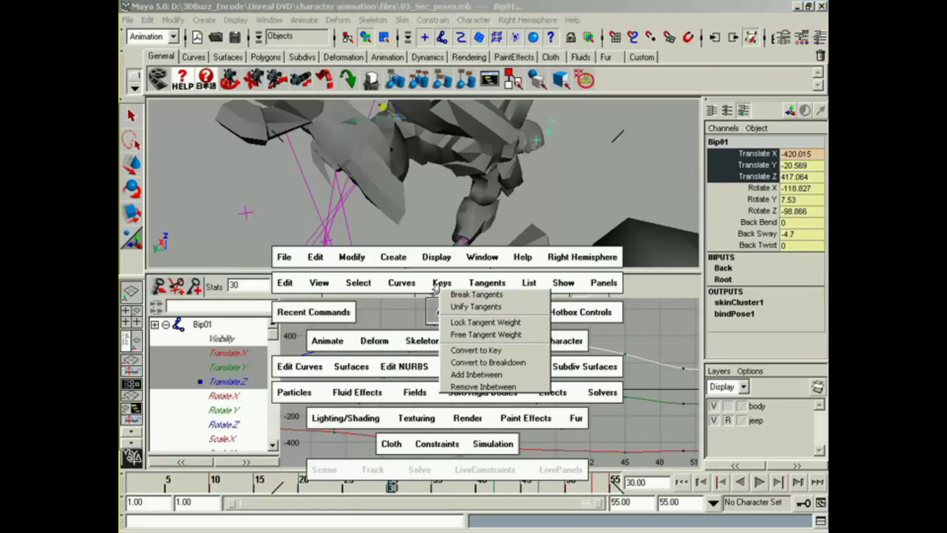
left_click(458, 334)
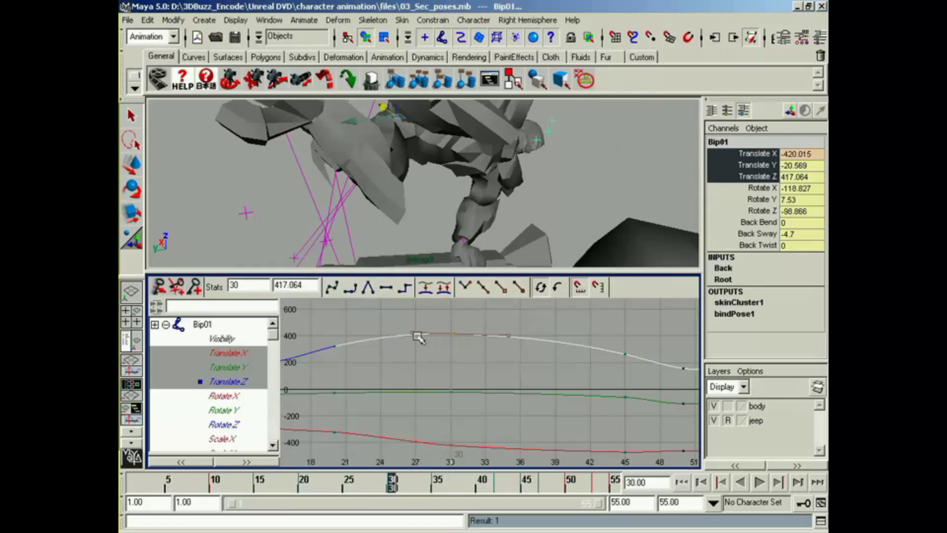
middle_click_drag(414, 333, 387, 333)
Show only Bip01's Rotate X, Y and Z curves and level the Rotate X tangent at frame 30
left_click_drag(222, 395, 233, 425)
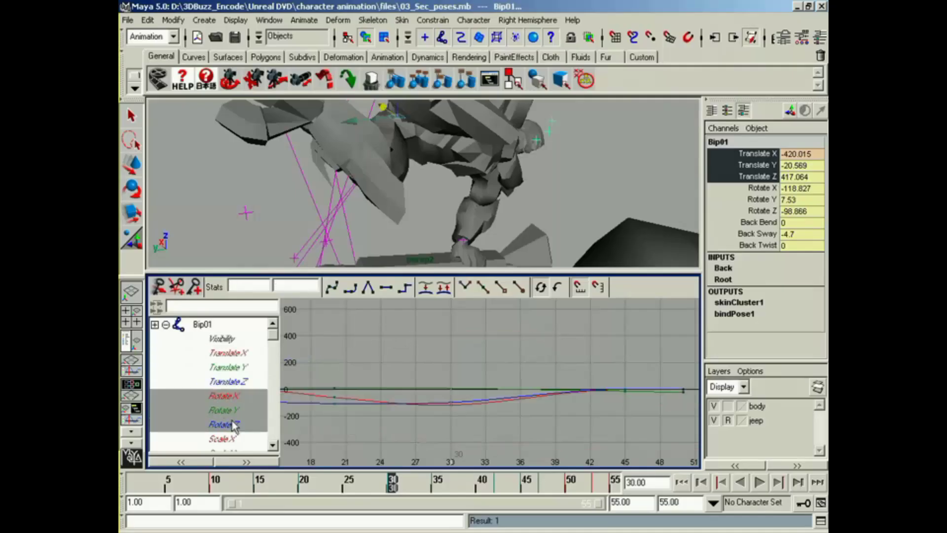
key("a")
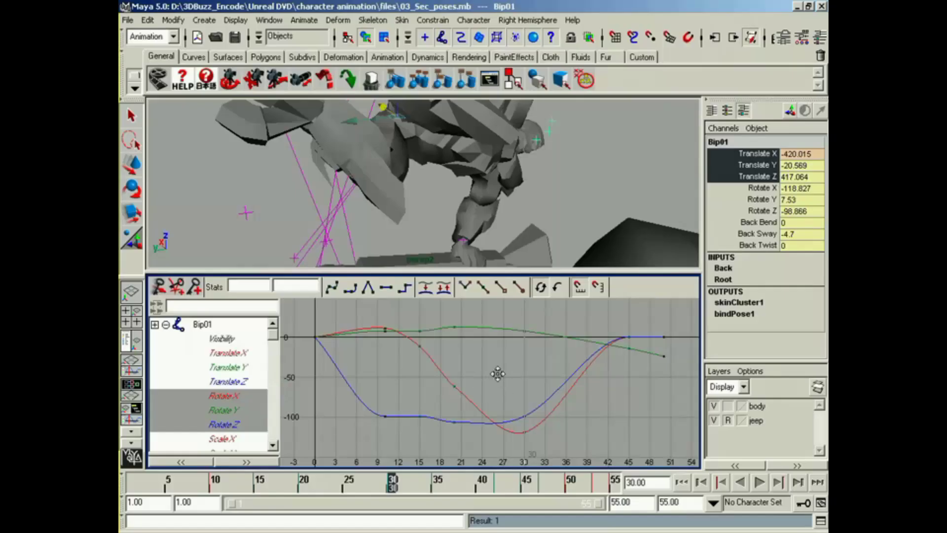
middle_click_drag(498, 374, 464, 373, "alt")
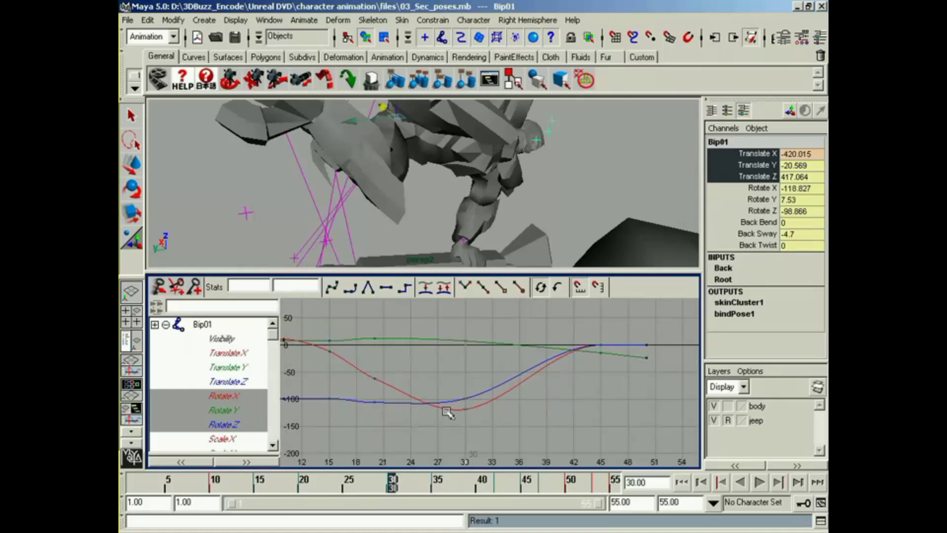
left_click(461, 406)
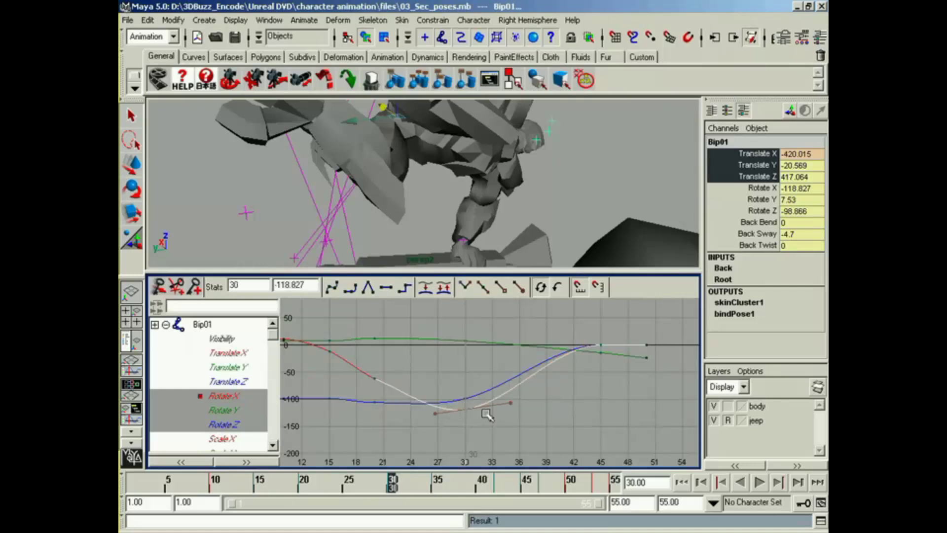
mouse_move(517, 415)
middle_mouse_down()
mouse_move(510, 401)
mouse_move(514, 409)
middle_mouse_up()
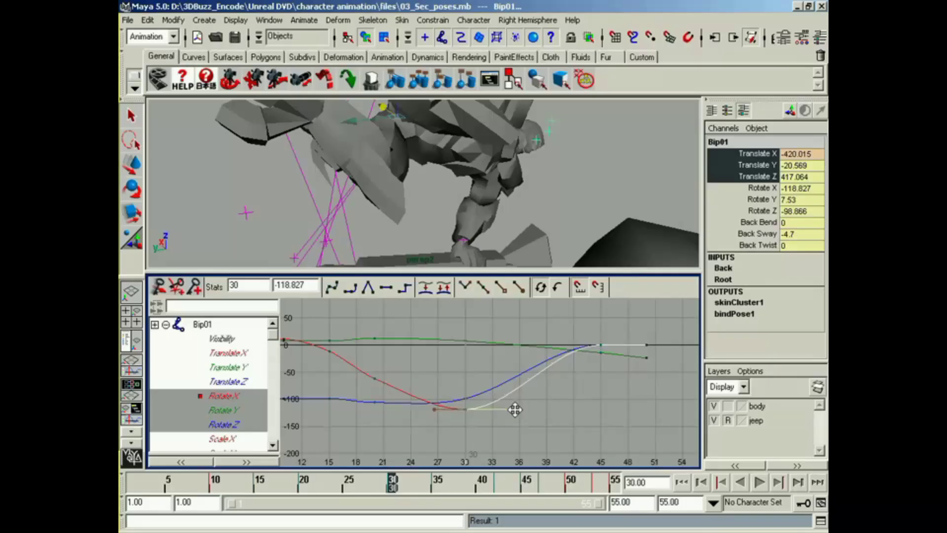
Flatten the tangents of the Rotate Z and Rotate Y keys at frame 30 slightly
left_click(466, 400)
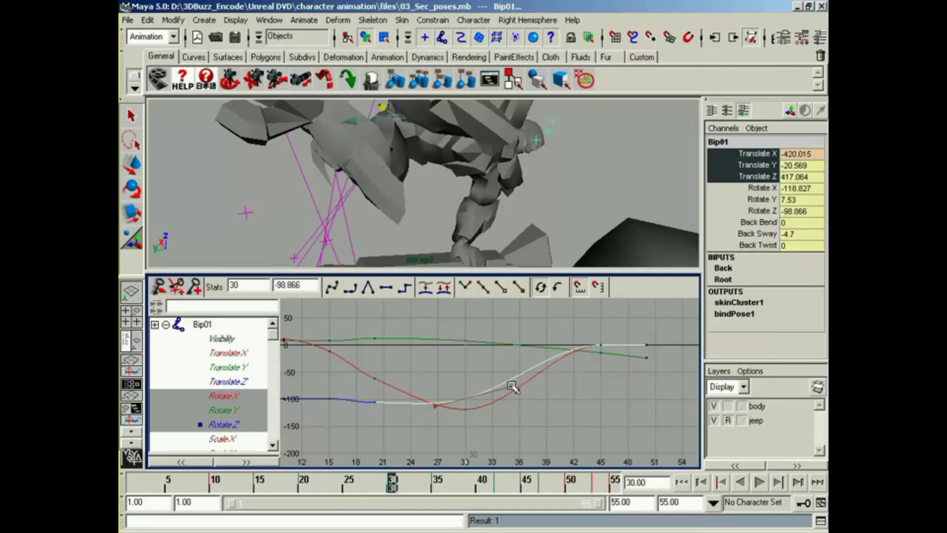
left_click(512, 385)
middle_click_drag(513, 388, 514, 389)
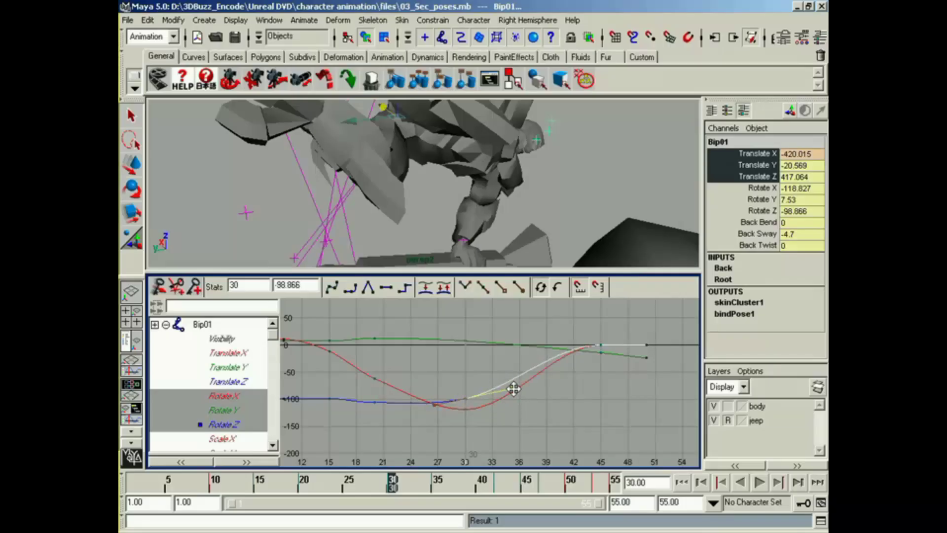
left_click(464, 339)
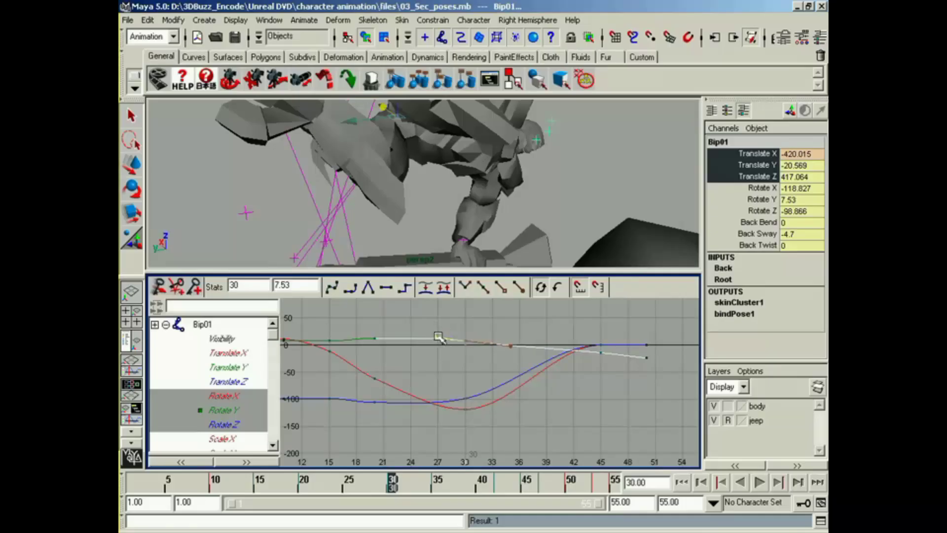
middle_click_drag(437, 338, 436, 338)
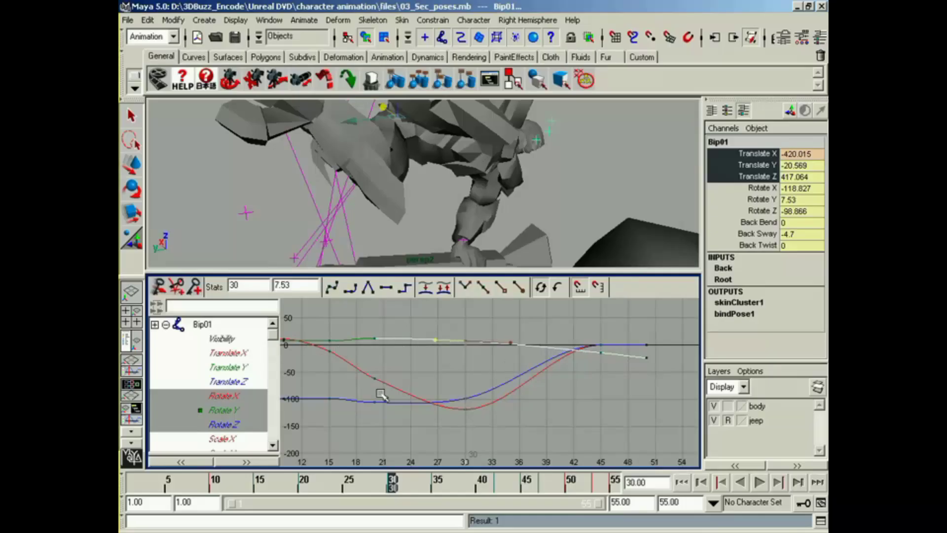
Steepen the tangents of the Rotate X and Rotate Z keys at frame 20 slightly by raising their incoming handles
left_click(375, 379)
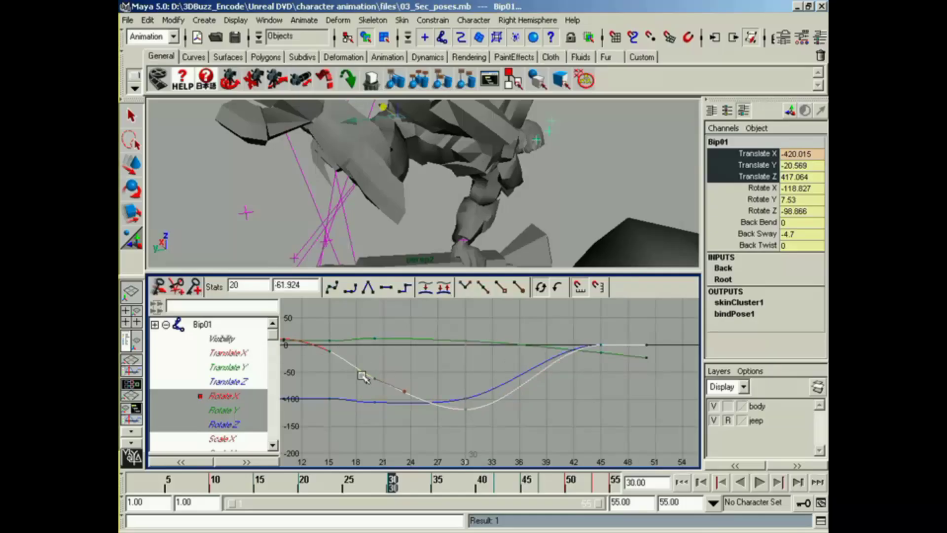
middle_click_drag(361, 376, 360, 373)
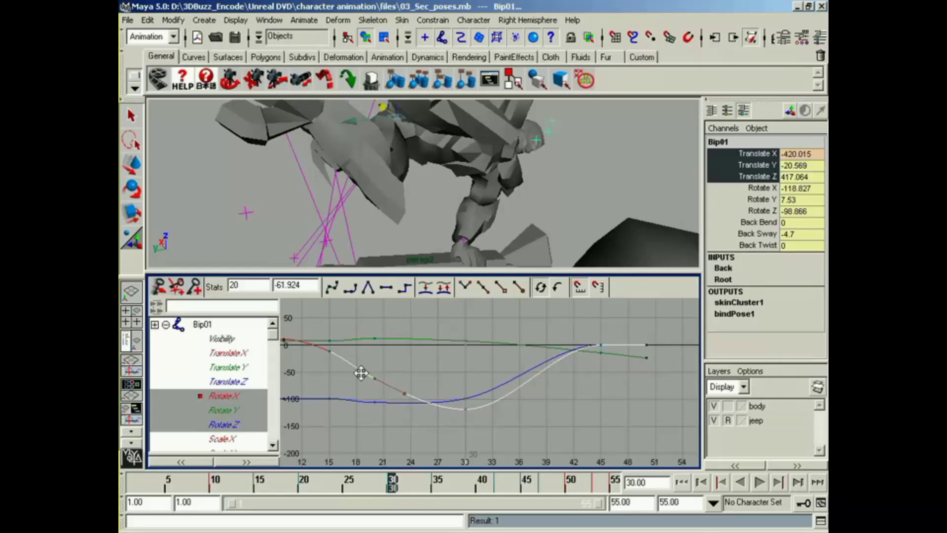
left_click(354, 402)
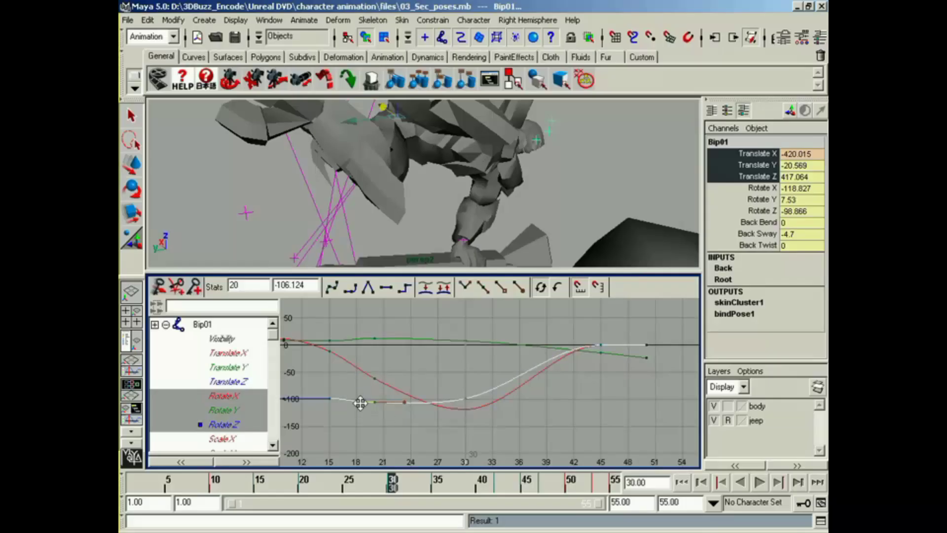
middle_click_drag(360, 403, 362, 401)
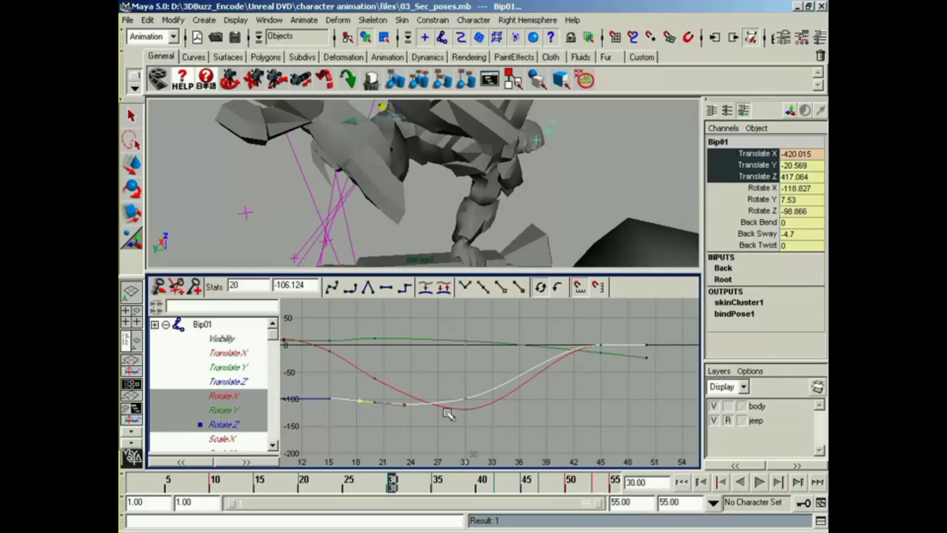
Maximize the perspective view and frame the soldier together with the jeep
key("space")
left_click_drag(484, 221, 462, 333, "alt")
right_click_drag(463, 333, 395, 360, "alt")
left_click_drag(395, 360, 451, 335, "alt")
right_click_drag(393, 324, 561, 378, "alt")
left_click_drag(601, 354, 556, 389, "alt")
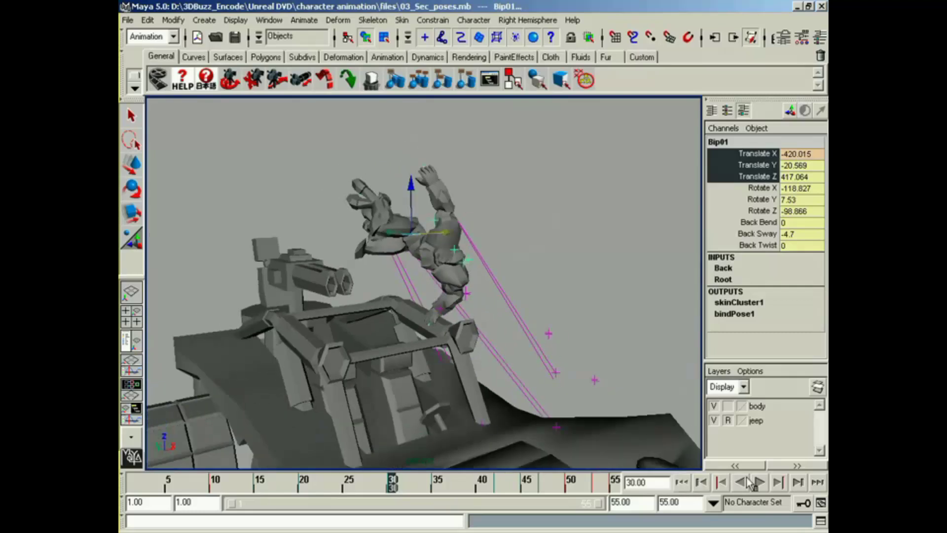
Play the jump-in animation from frame 1, stop it, and start the playback again
left_click(680, 483)
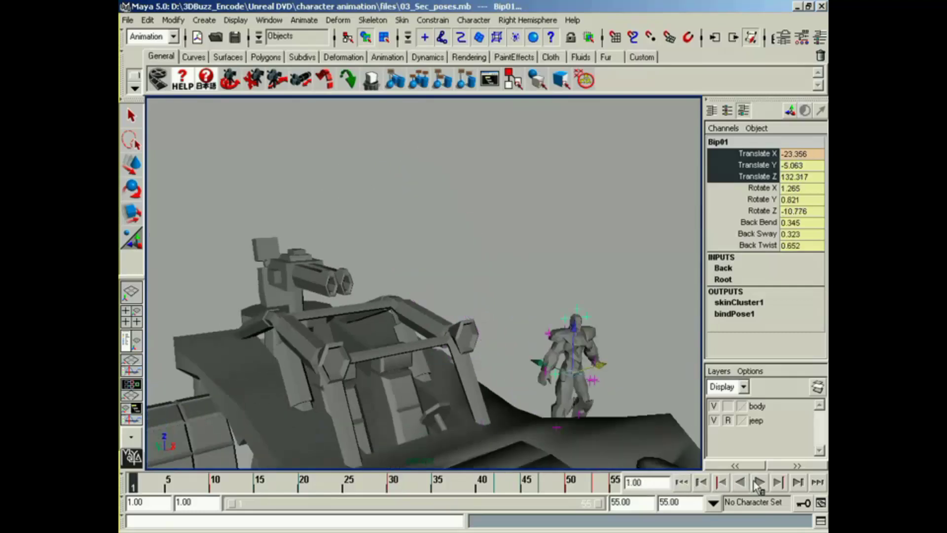
left_click(759, 482)
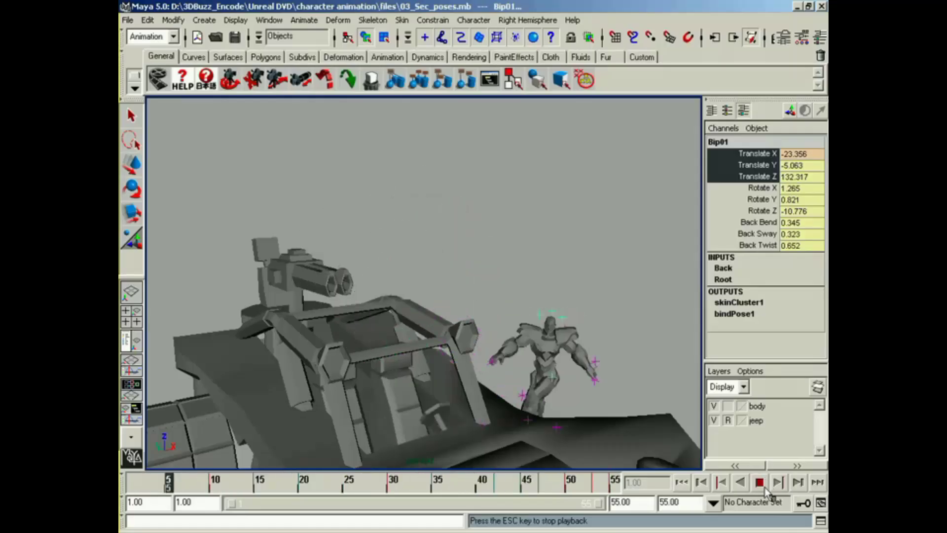
left_click(760, 483)
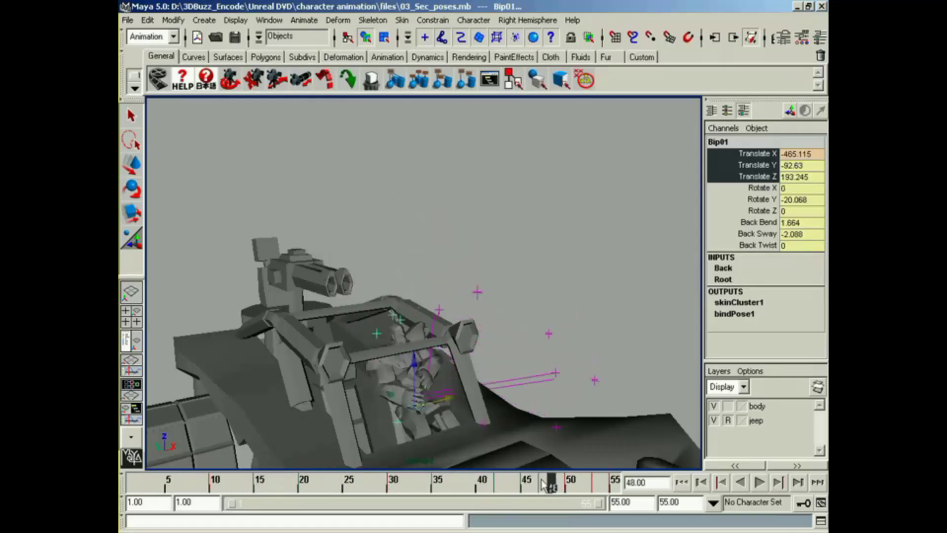
key("alt+v")
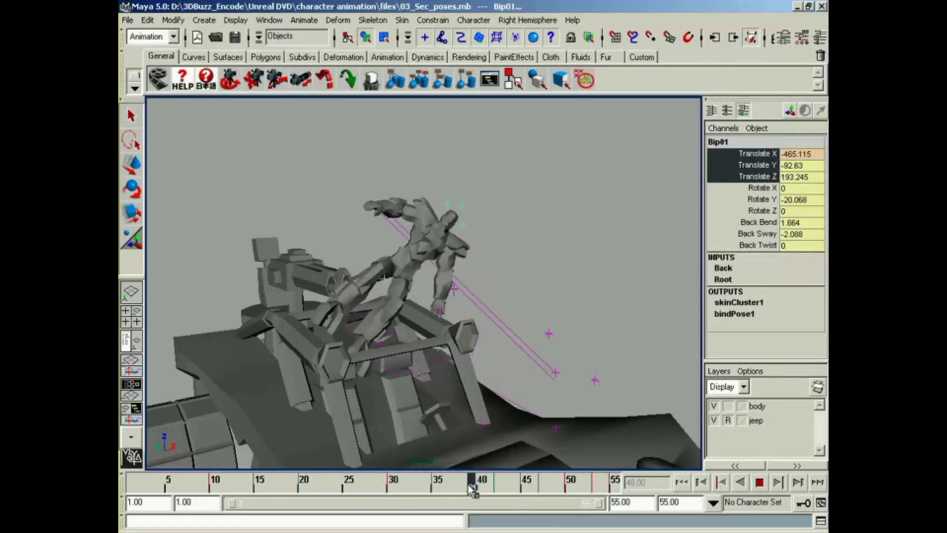
Examine the soldier's vault closely at frame 37 and make Back the current character set
mouse_move(470, 485)
left_mouse_down()
mouse_move(483, 484)
mouse_move(384, 485)
mouse_move(452, 484)
left_mouse_up()
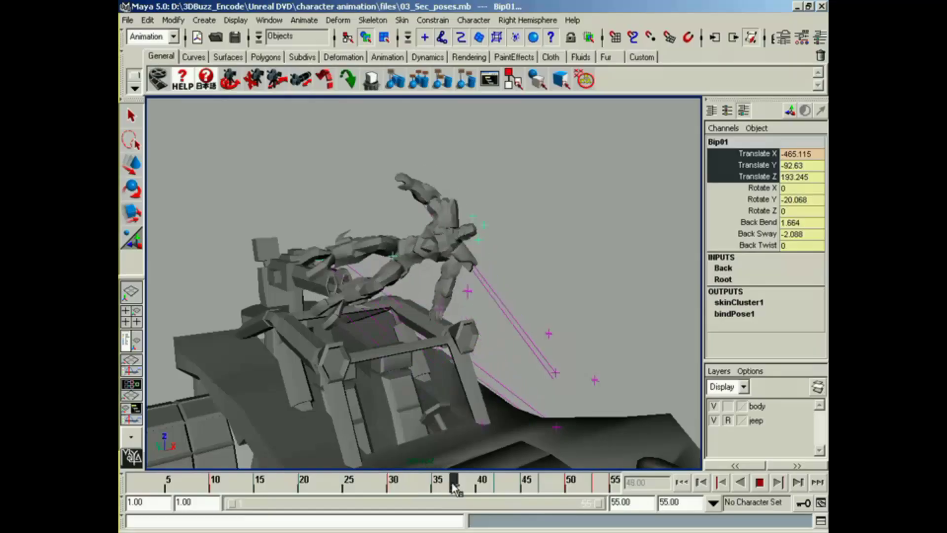
left_click_drag(416, 360, 500, 365, "alt")
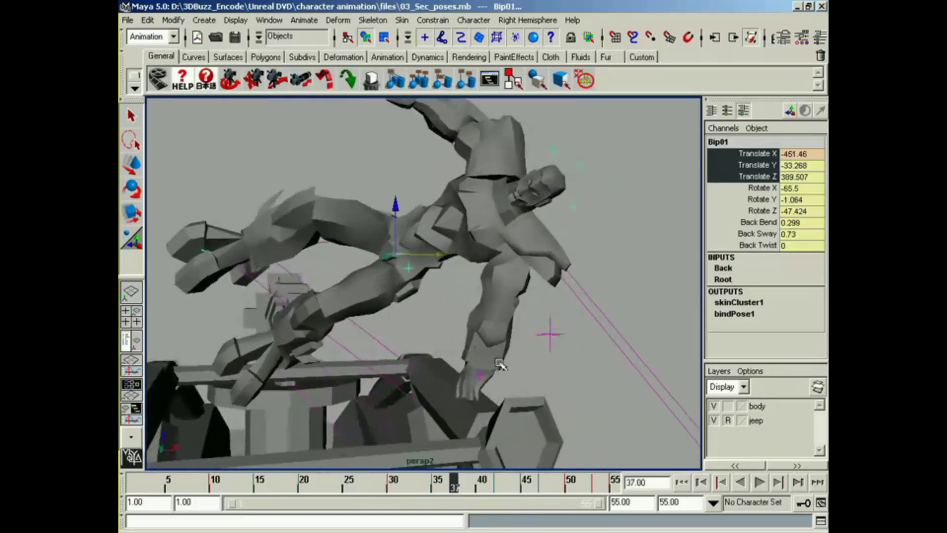
left_click(713, 502)
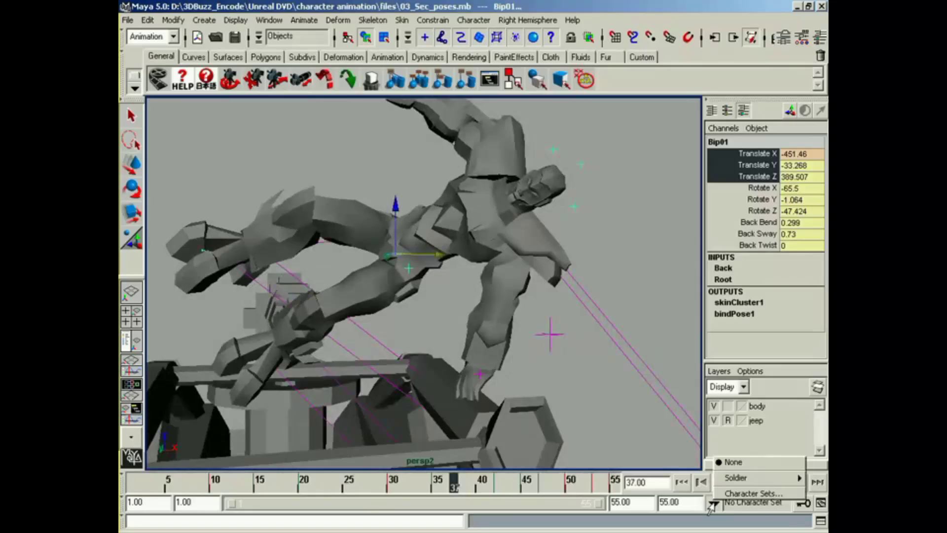
mouse_move(739, 478)
mouse_move(679, 437)
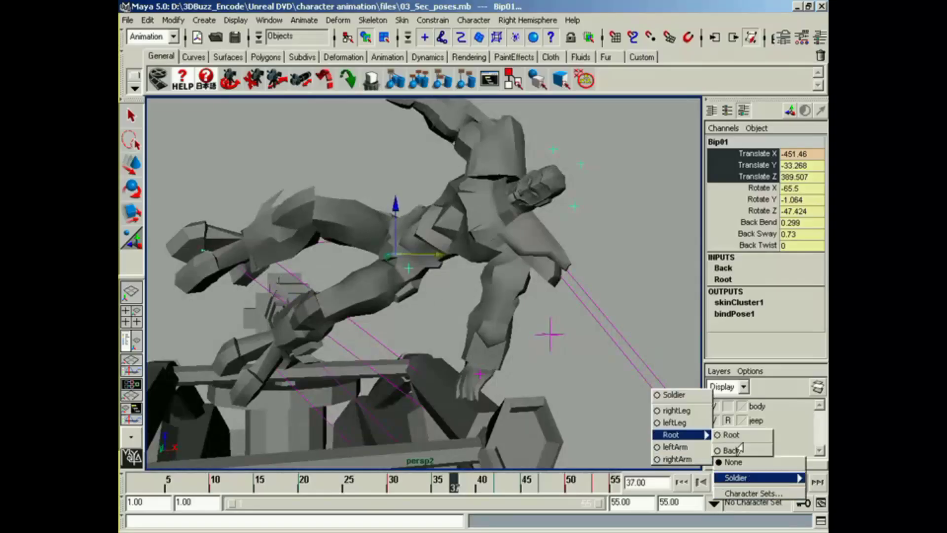
left_click(740, 450)
Set the soldier's Back Sway to 5.687 at frame 42 and key that channel
left_click_drag(438, 394, 463, 483, "alt")
key("alt+v")
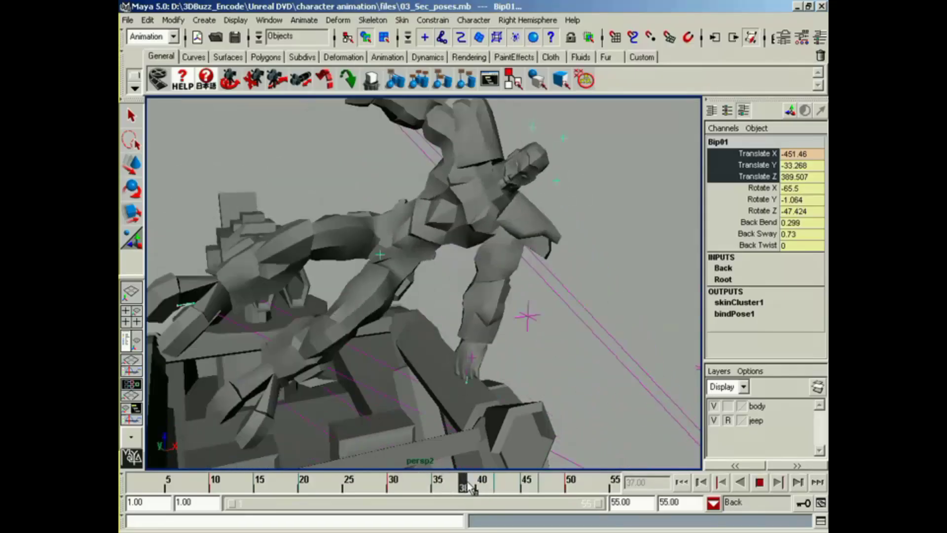
mouse_move(473, 486)
left_mouse_down()
mouse_move(439, 487)
mouse_move(499, 487)
left_mouse_up()
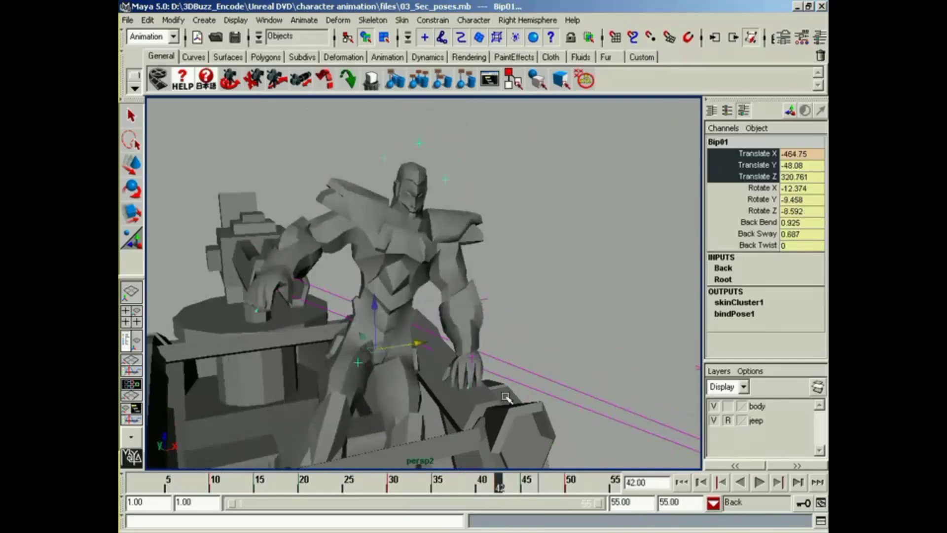
left_click(758, 233)
middle_click_drag(567, 226, 608, 243)
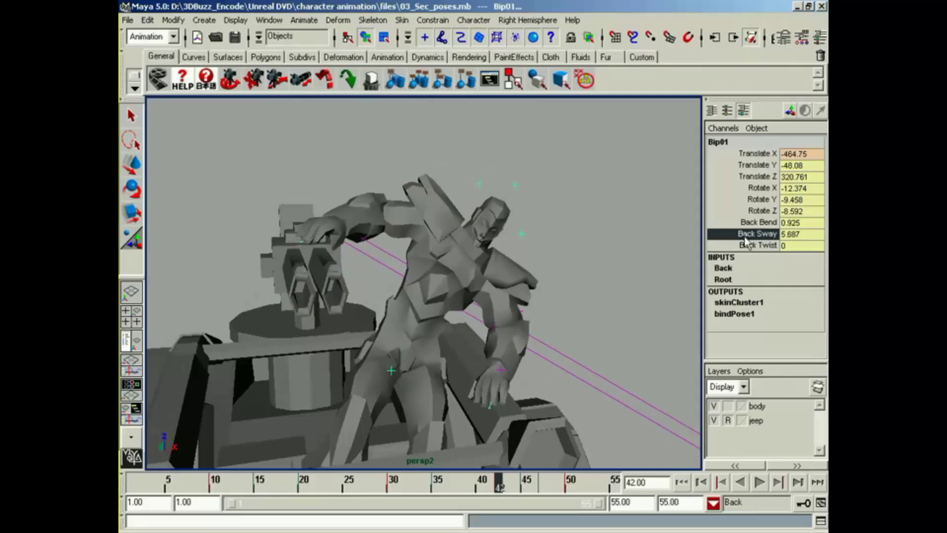
right_click(749, 237)
left_click(691, 288)
Try a different Back Sway at frame 38, undo it, and set the current character set to None
key("alt+v")
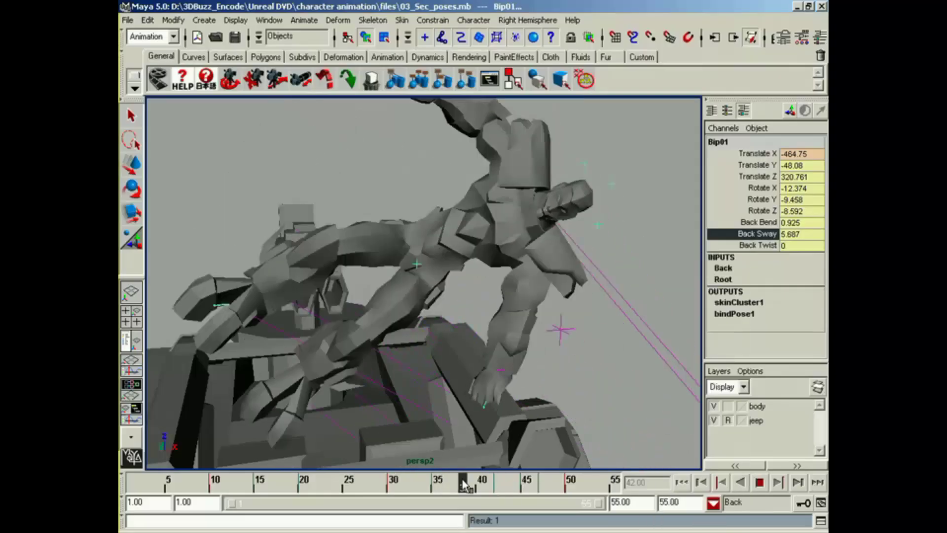
mouse_move(502, 486)
left_mouse_down()
mouse_move(409, 486)
mouse_move(483, 486)
mouse_move(465, 481)
left_mouse_up()
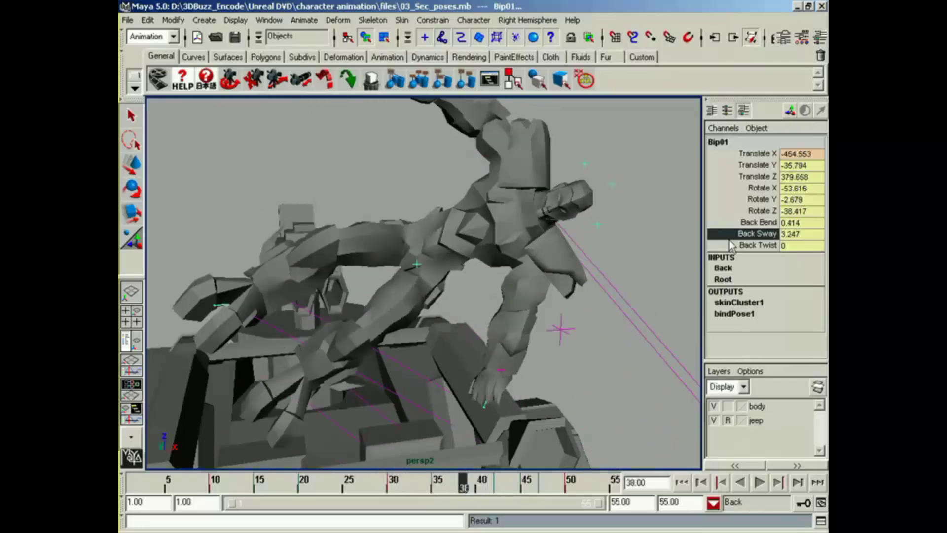
middle_click_drag(607, 260, 617, 264)
key("z")
left_click(713, 501)
left_click(728, 461)
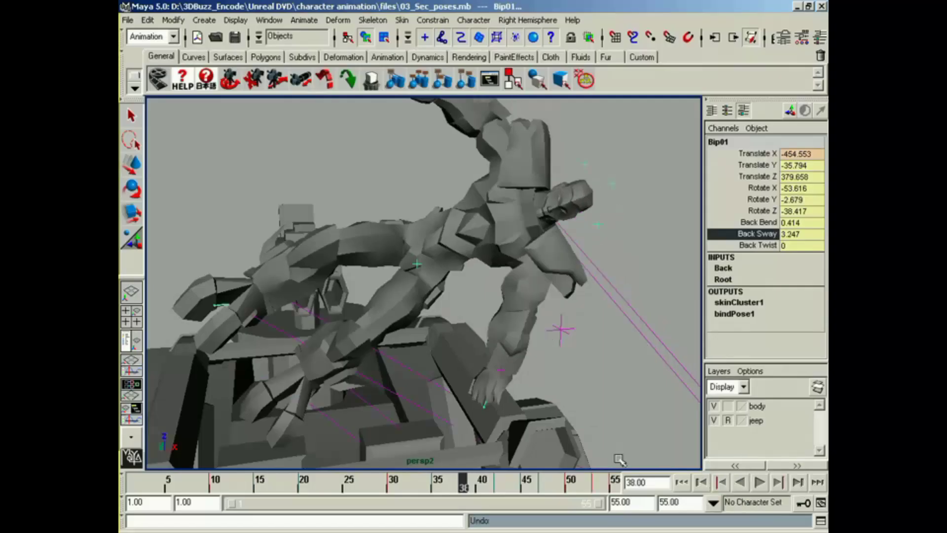
Display the Back Bend, Back Sway and Back Twist curves in the Graph Editor, framed on frames 30 to 50
key("space")
middle_click_drag(461, 364, 457, 371, "alt")
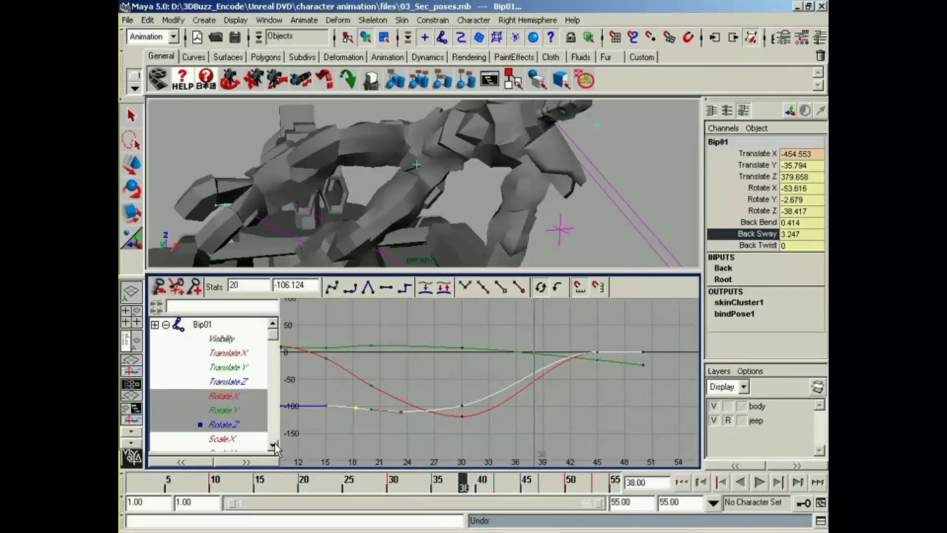
left_click(274, 446)
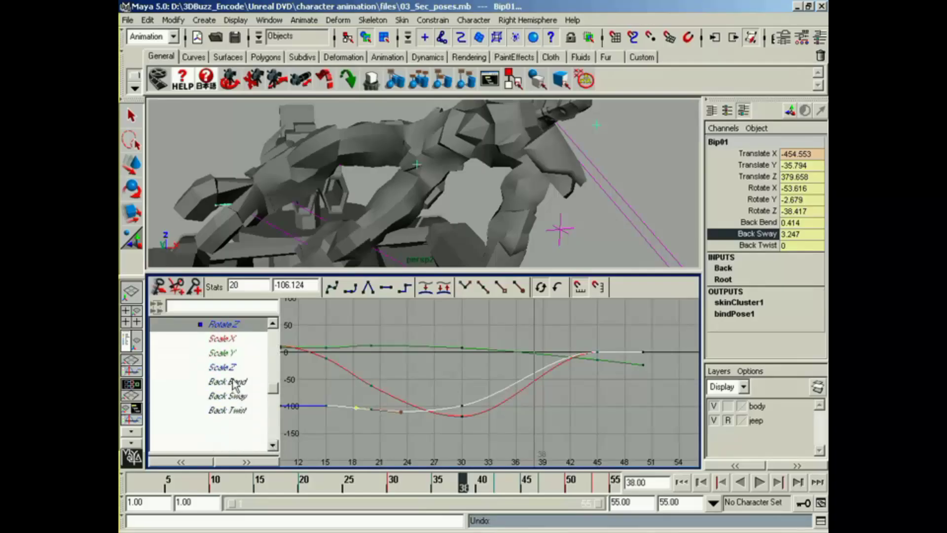
left_click_drag(233, 383, 232, 410)
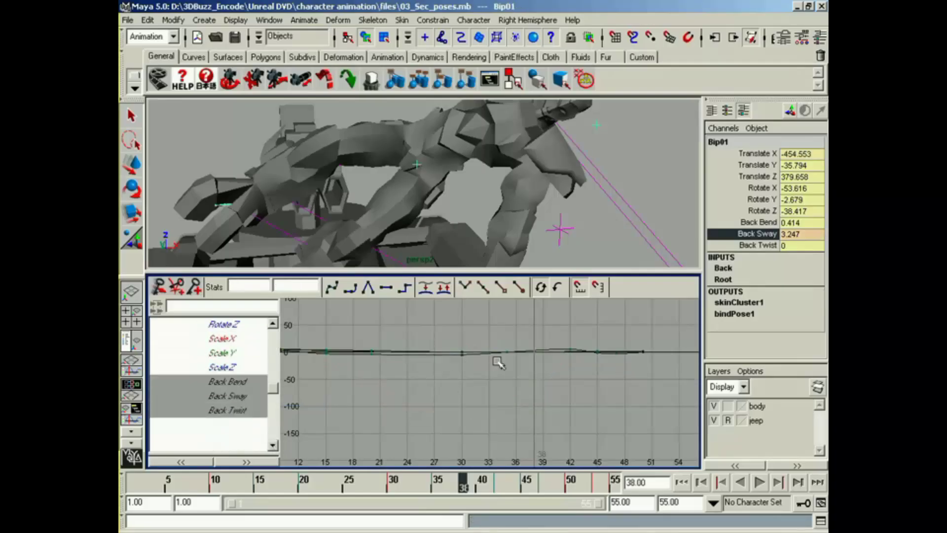
key("a")
middle_click_drag(582, 375, 473, 372, "alt")
right_click_drag(474, 372, 572, 378, "alt+shift")
middle_click_drag(573, 377, 475, 383, "alt")
middle_click_drag(428, 337, 498, 331, "alt")
Free the tangent weight of the Back Sway key at frame 42 and lengthen its incoming handle
left_click(489, 339)
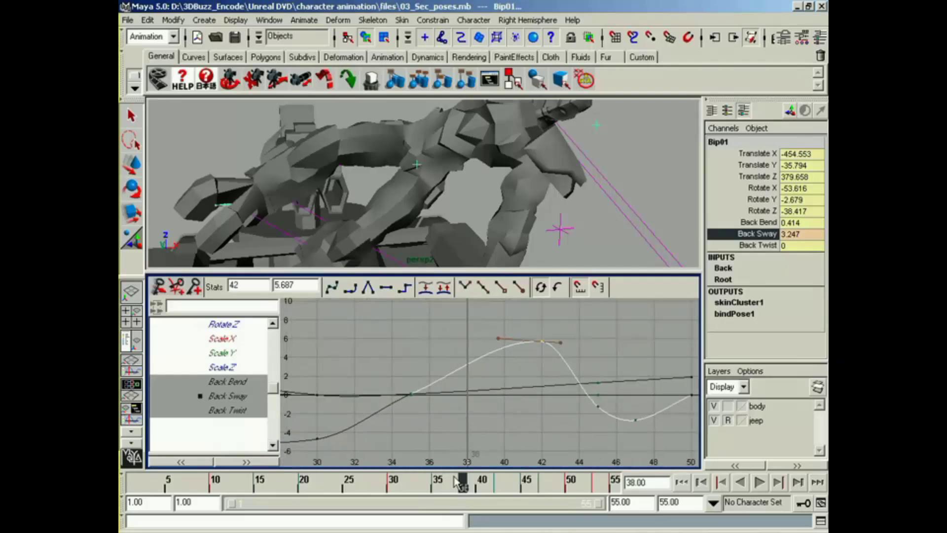
left_click_drag(463, 484, 499, 484)
left_click_drag(437, 219, 419, 227, "alt")
left_click_drag(499, 486, 464, 487)
key("space")
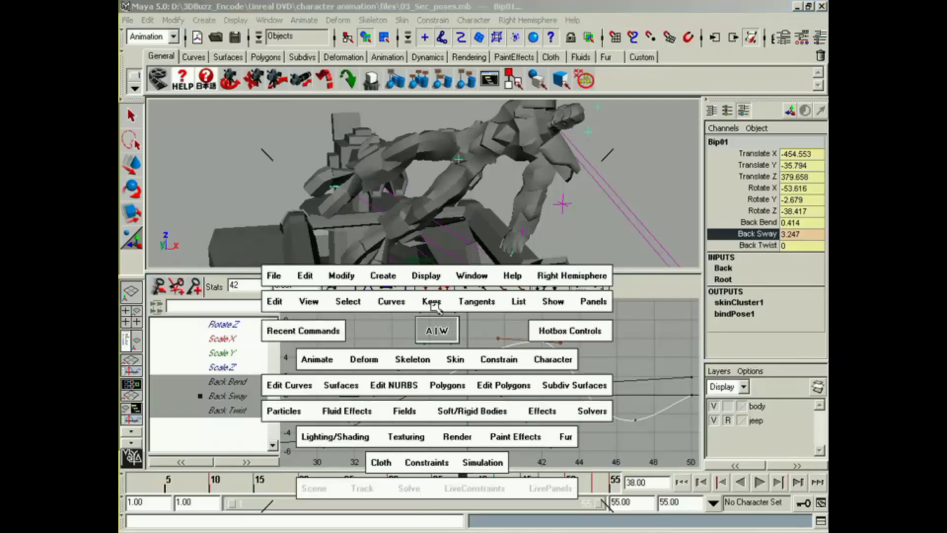
left_click_drag(432, 304, 473, 357)
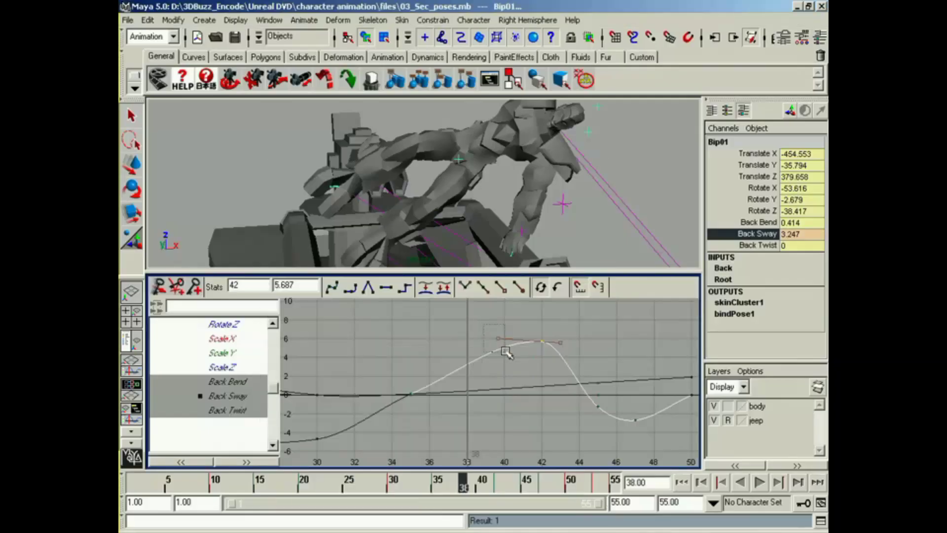
mouse_move(505, 351)
middle_mouse_down()
mouse_move(491, 331)
mouse_move(515, 335)
mouse_move(505, 334)
middle_mouse_up()
Move the Back Sway peak key to frame 40 and shorten its incoming tangent handle slightly
left_click(541, 339)
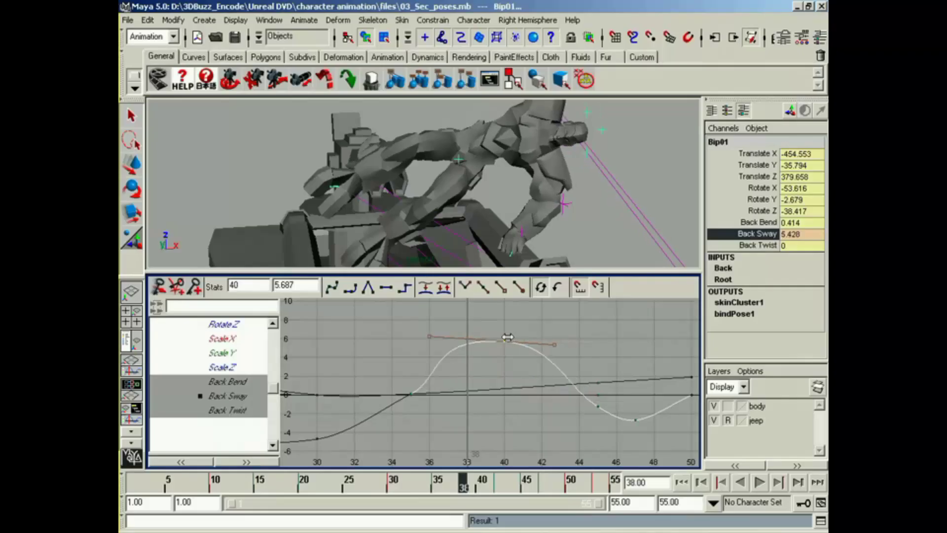
left_click(430, 337)
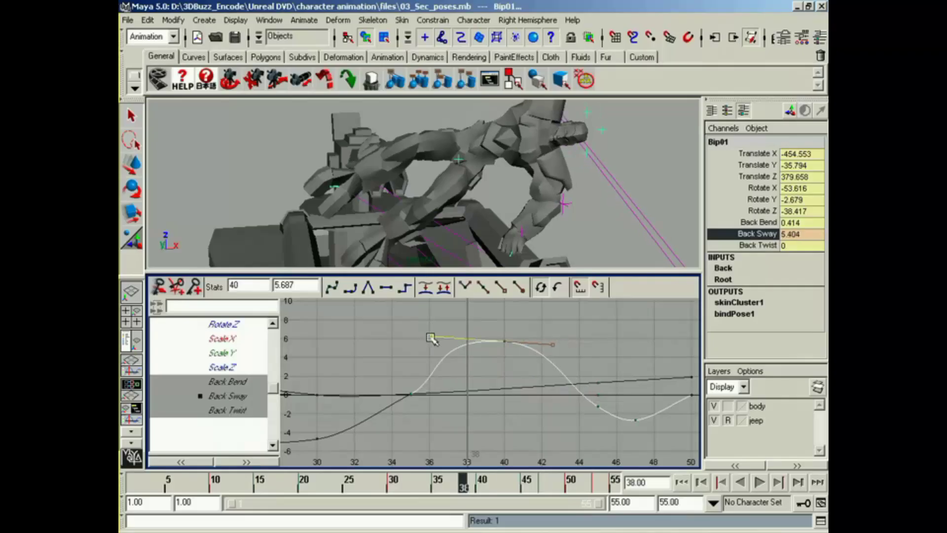
middle_click_drag(434, 336, 444, 337)
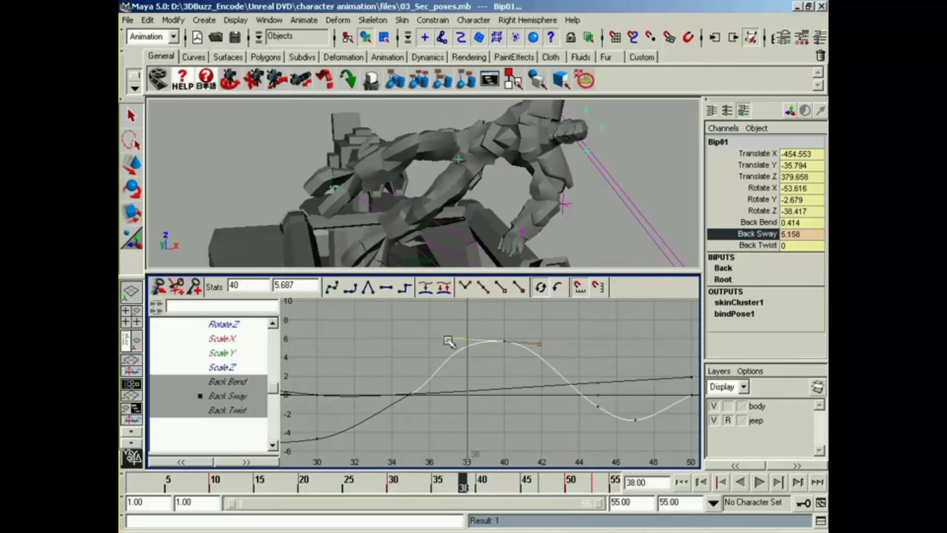
Scrub through the soldier's landing, maximize the perspective view, and play the jump-in animation before stopping it
mouse_move(465, 486)
left_mouse_down()
mouse_move(434, 478)
mouse_move(527, 481)
mouse_move(397, 480)
mouse_move(476, 464)
mouse_move(517, 469)
mouse_move(399, 471)
mouse_move(551, 481)
left_mouse_up()
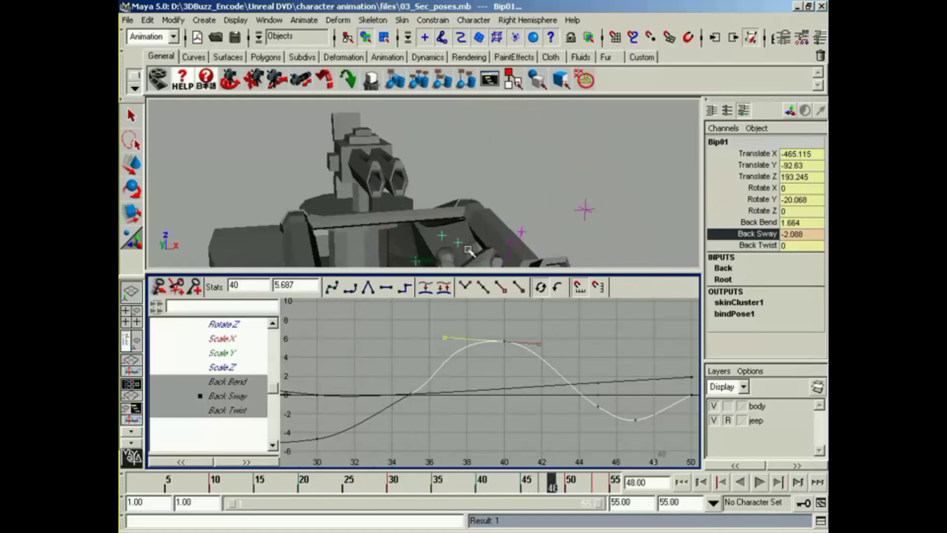
key("space")
left_click_drag(472, 335, 414, 433, "alt")
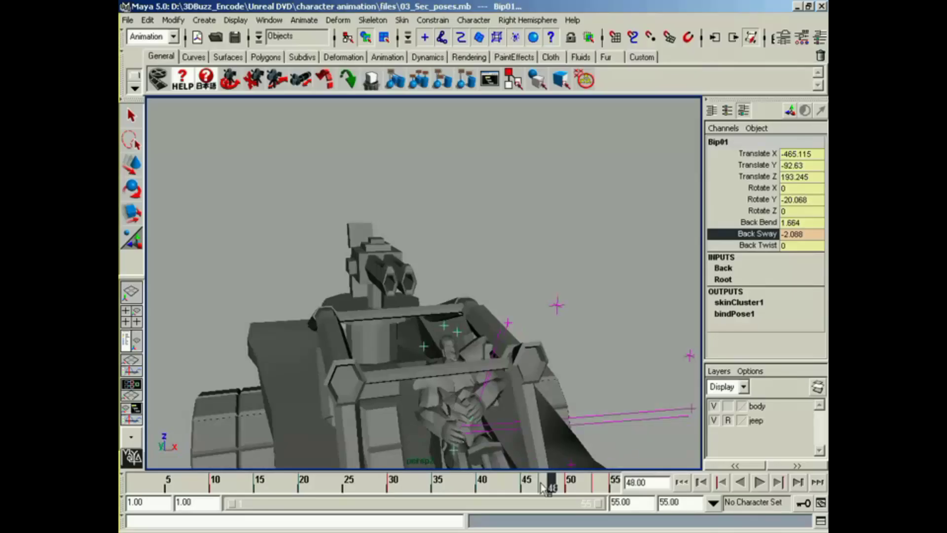
left_click_drag(543, 488, 401, 486)
left_click(759, 482)
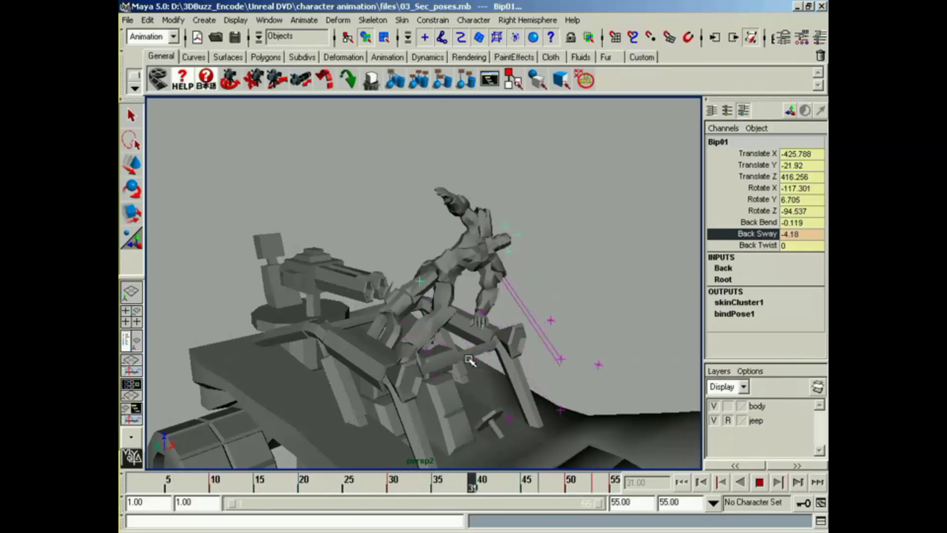
key("Escape")
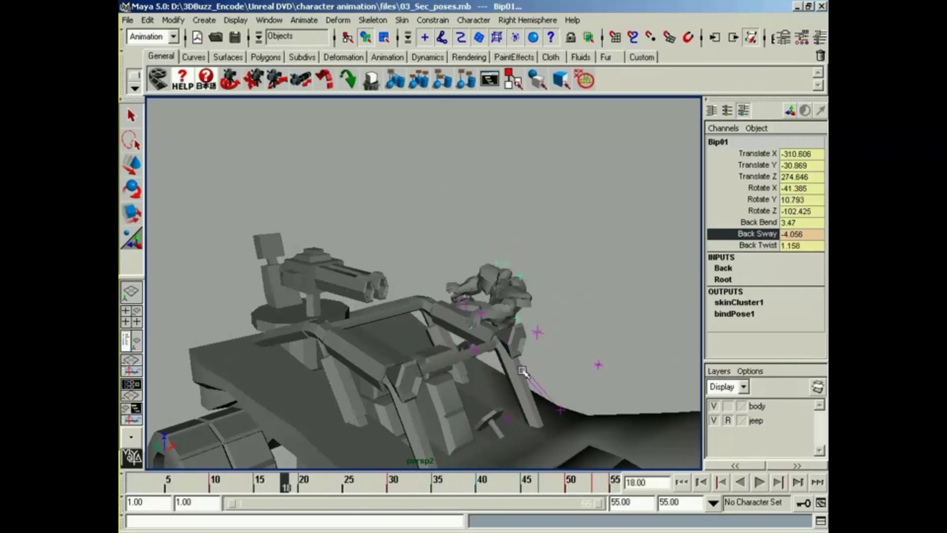
Scrub the jump-in from the front of the jeep and examine the soldier's pose at frame 38
left_click_drag(524, 373, 445, 349, "alt")
key("alt+v")
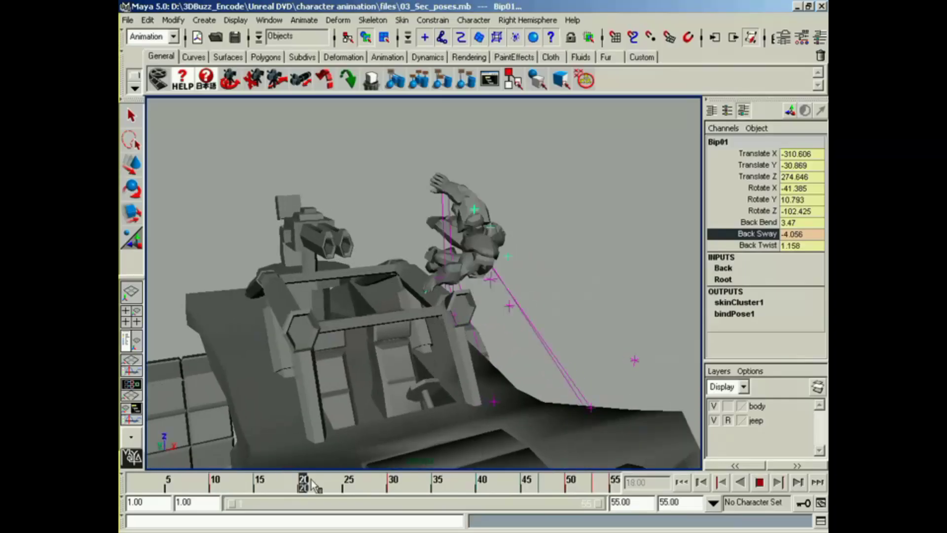
mouse_move(474, 472)
left_mouse_down()
mouse_move(356, 467)
mouse_move(498, 478)
mouse_move(303, 481)
mouse_move(481, 486)
mouse_move(456, 487)
mouse_move(467, 488)
left_mouse_up()
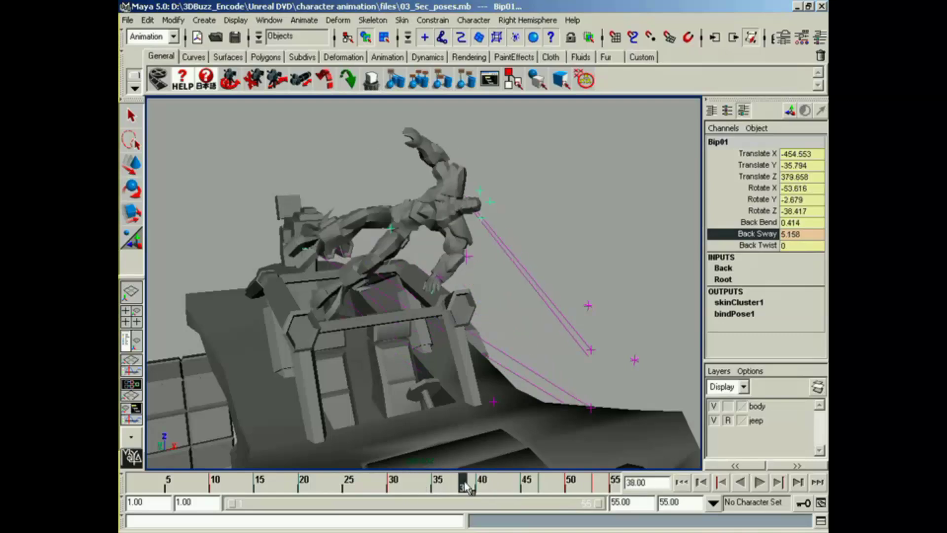
left_click_drag(396, 306, 408, 347, "alt")
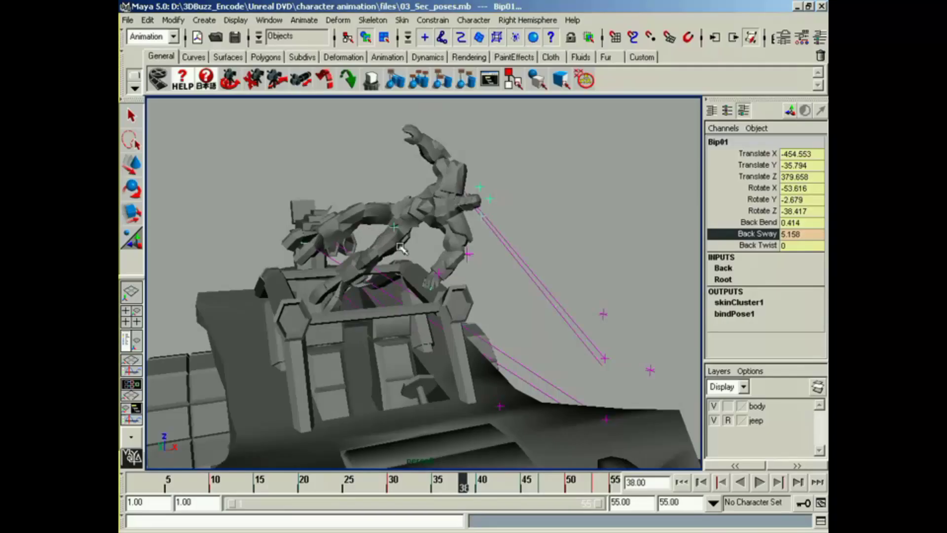
mouse_move(467, 485)
left_mouse_down()
mouse_move(439, 483)
mouse_move(464, 486)
left_mouse_up()
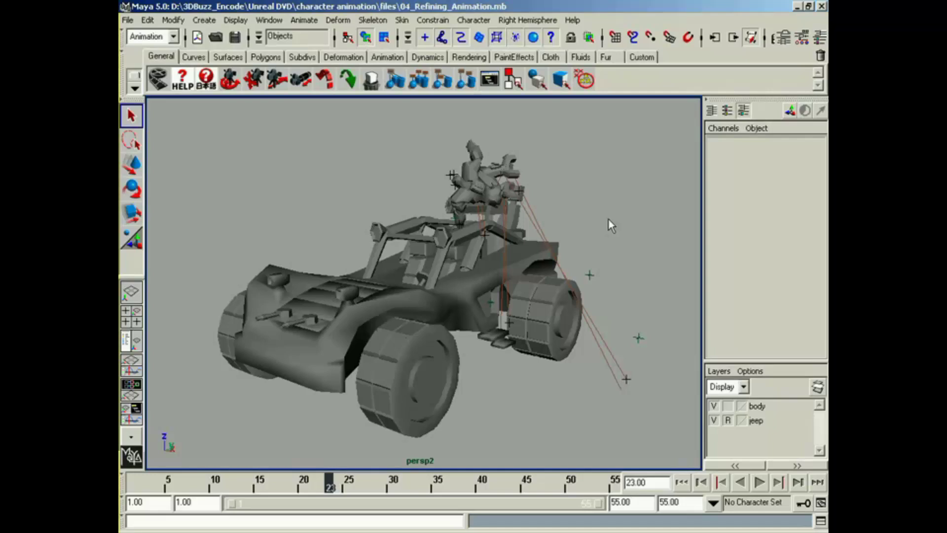
Examine the soldier's mid-air pose over the jeep around frames 22 and 23 from several angles
left_click_drag(571, 208, 423, 296, "alt")
mouse_move(478, 277)
left_mouse_down("alt")
mouse_move(493, 280)
mouse_move(469, 290)
left_mouse_up("alt")
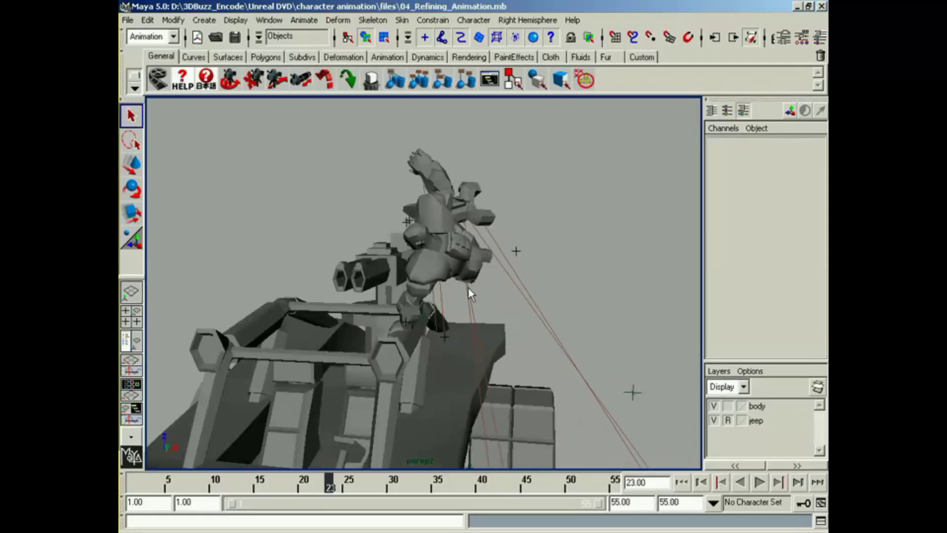
key("alt+v")
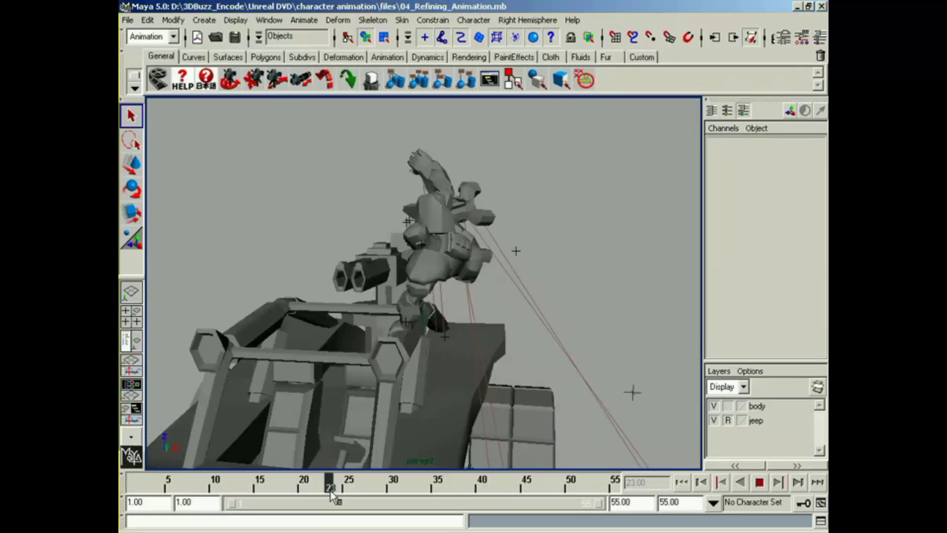
key("alt+v")
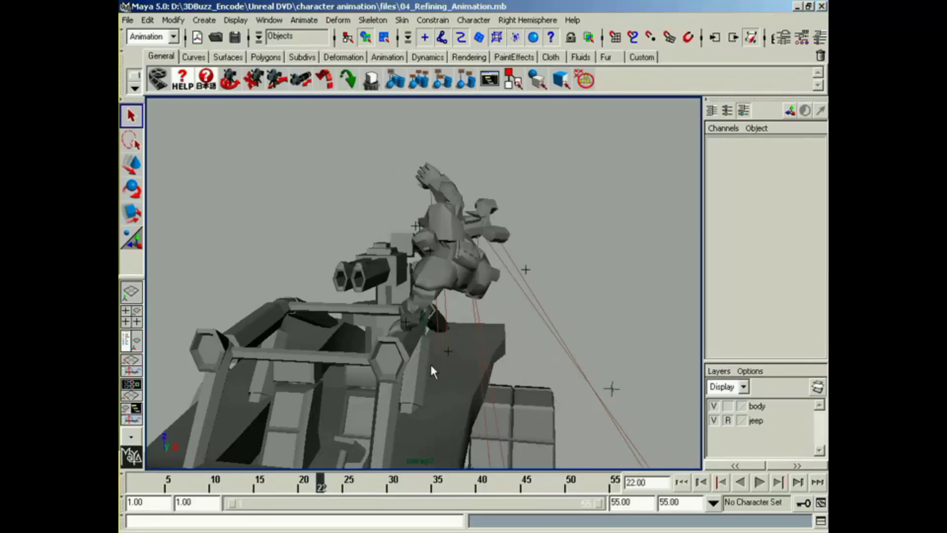
mouse_move(430, 364)
left_mouse_down("alt")
mouse_move(385, 412)
mouse_move(446, 359)
left_mouse_up("alt")
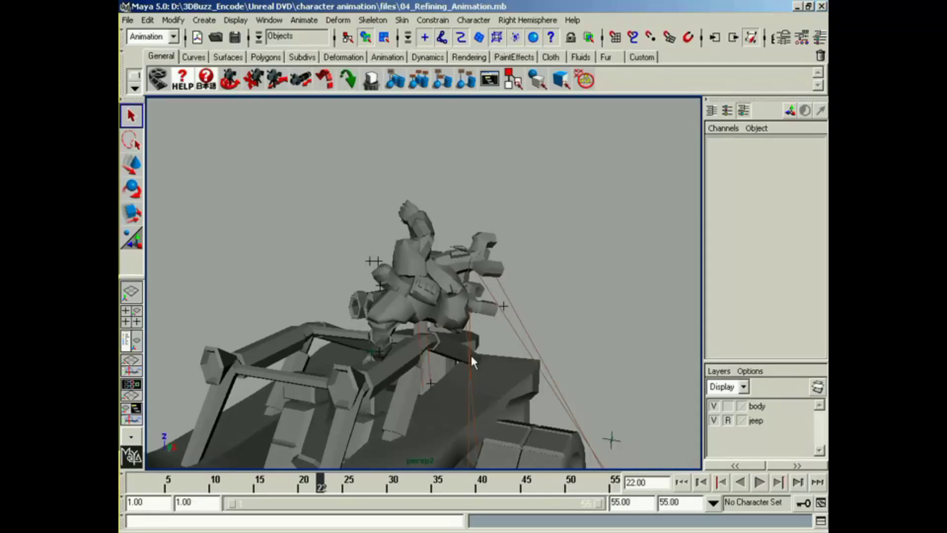
Select all members of the Soldier character set and view the soldier with the jeep from the side
left_click(481, 24)
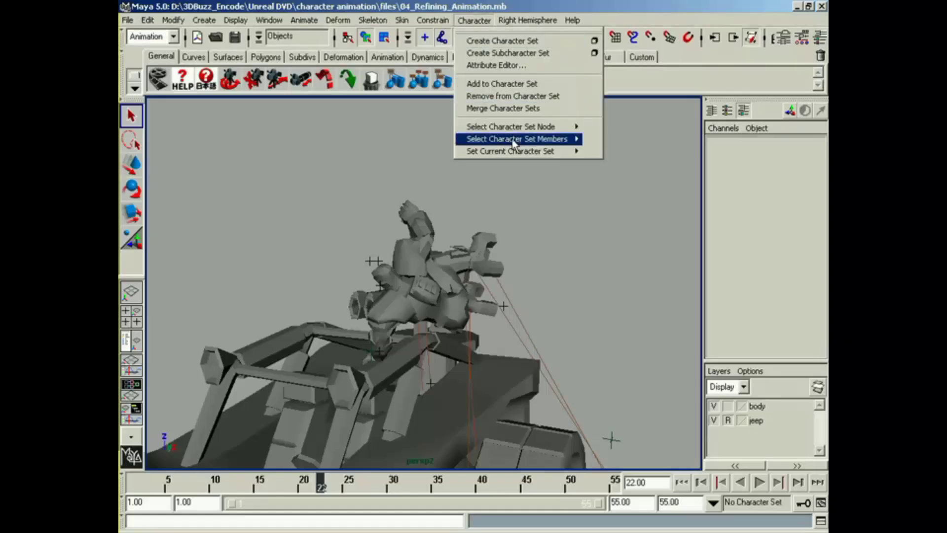
mouse_move(513, 143)
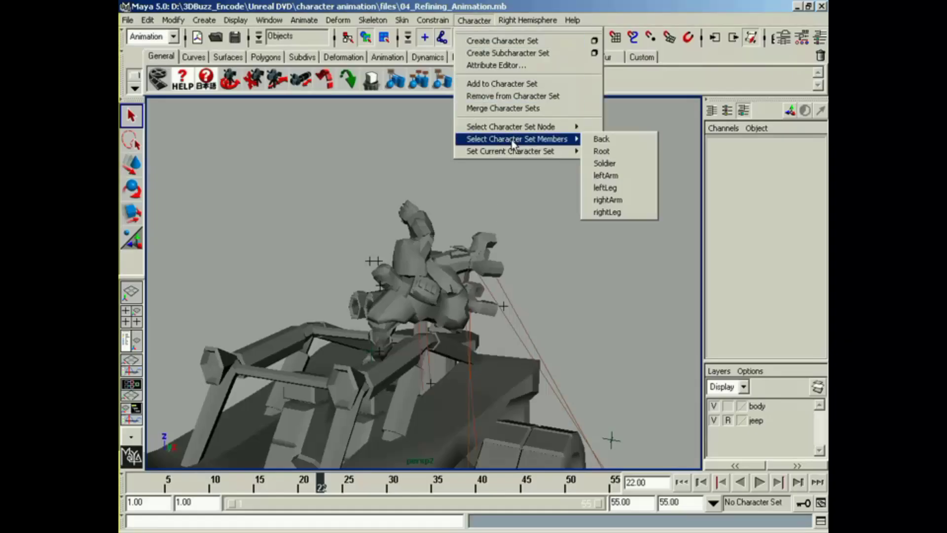
left_click(617, 165)
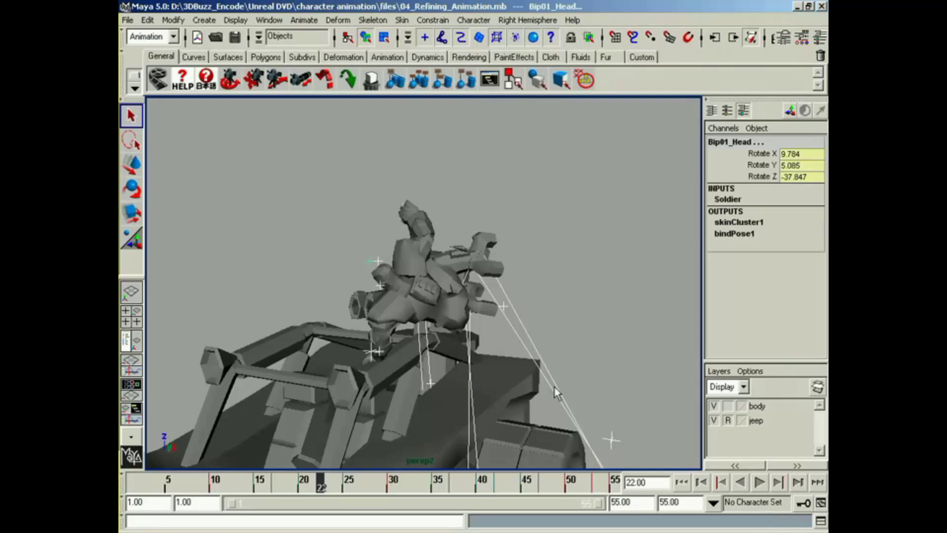
left_click_drag(556, 392, 531, 377, "alt")
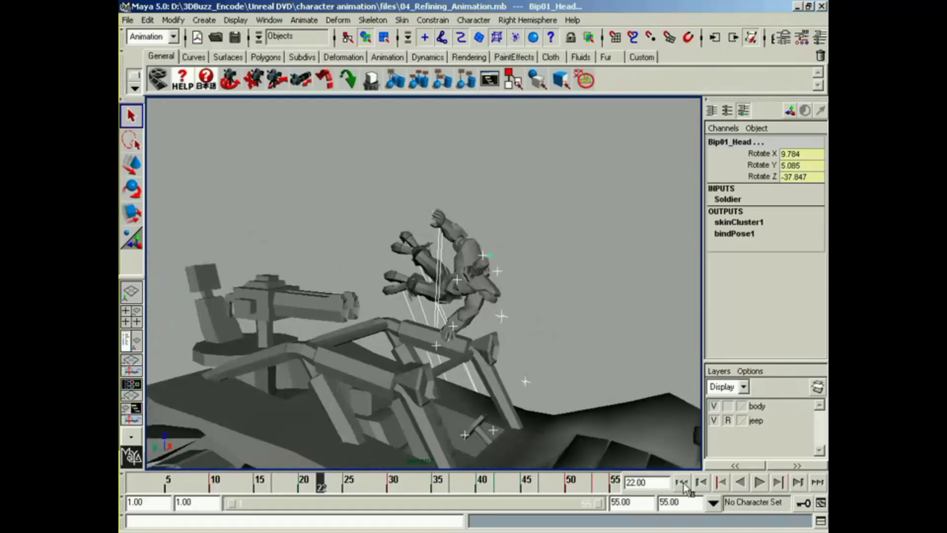
Play the jump-in from the first frame and watch it from the front of the jeep before stopping playback
left_click(682, 482)
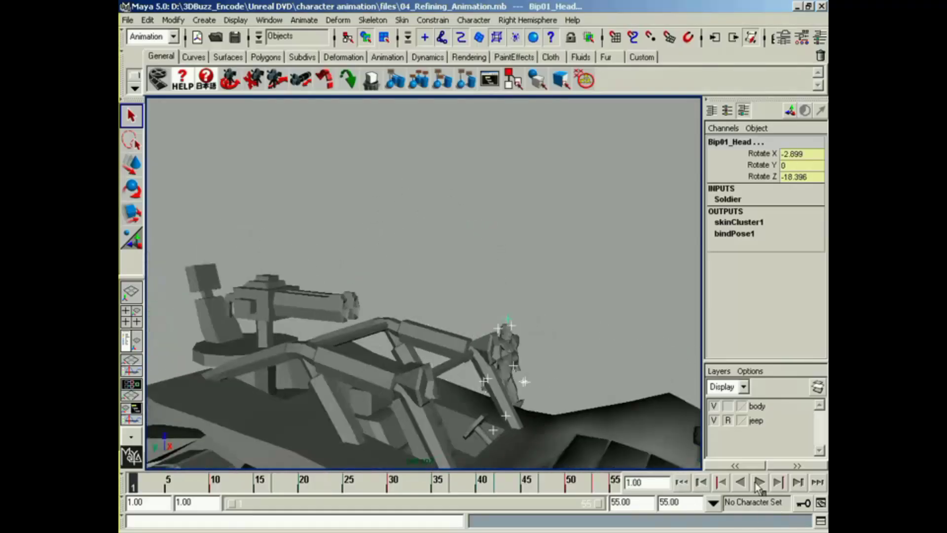
left_click(759, 482)
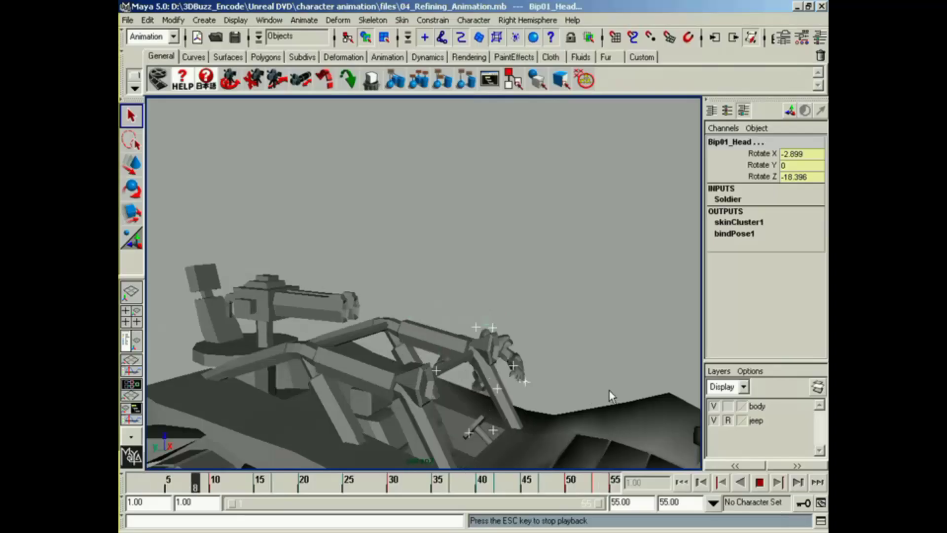
left_click_drag(611, 403, 502, 344, "alt")
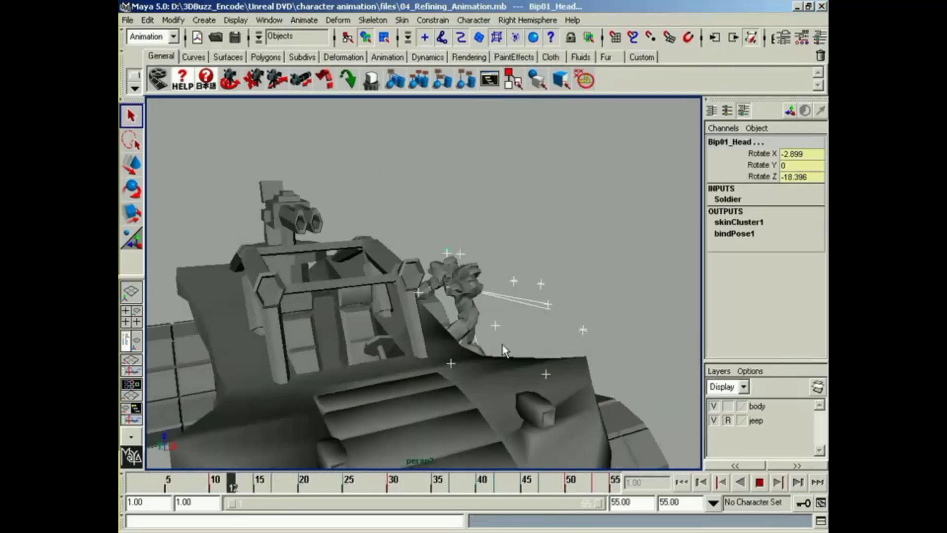
left_click(760, 482)
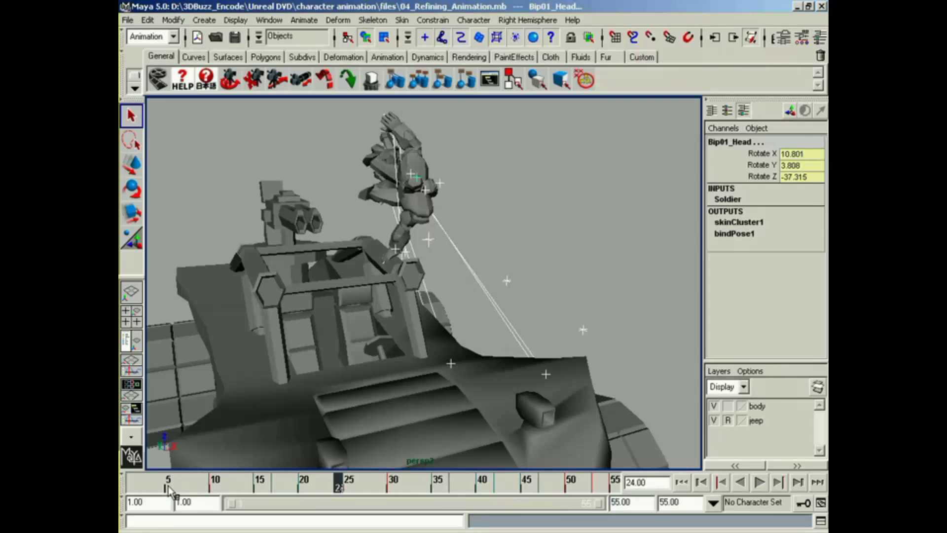
Select the soldier's keys from frame 5 to 55 on the timeline and set the playback end to frame 60
left_click_drag(170, 488, 616, 490, "shift")
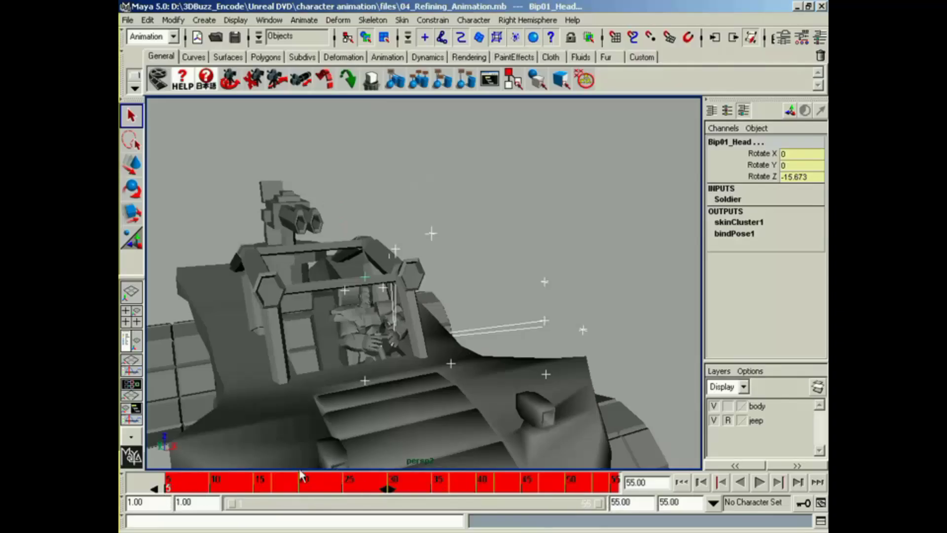
double_click(641, 503)
type("60")
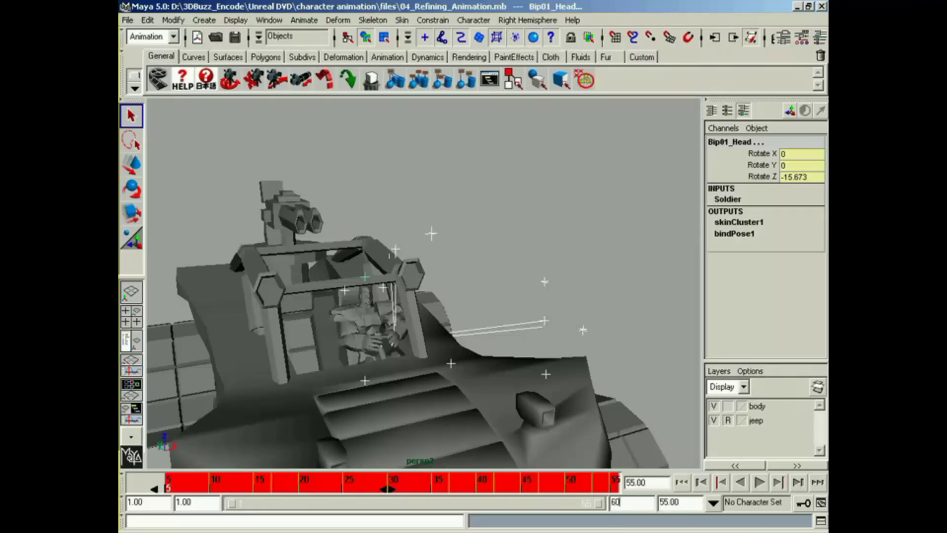
key("Return")
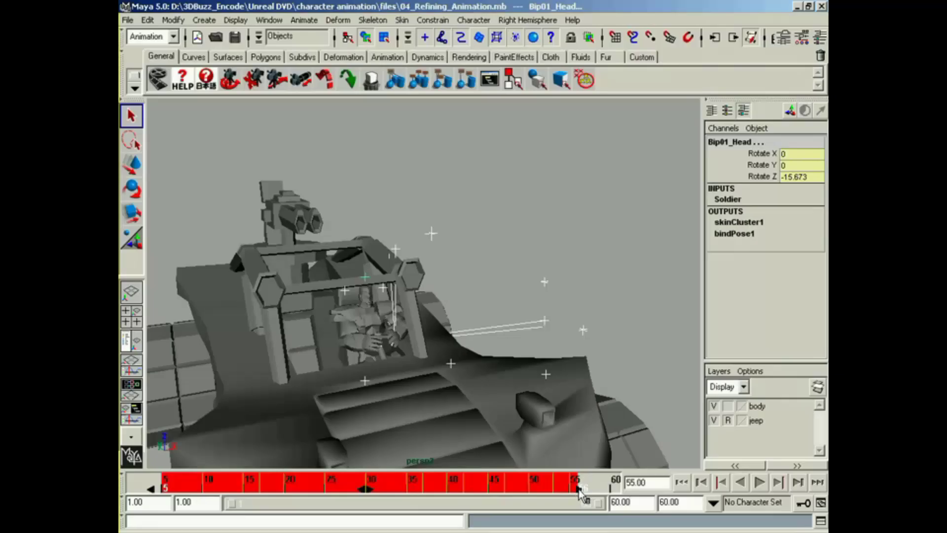
Compress the selected keys into frames 5 to 16 and play the sped-up animation from the start
left_click_drag(580, 489, 256, 488, "shift")
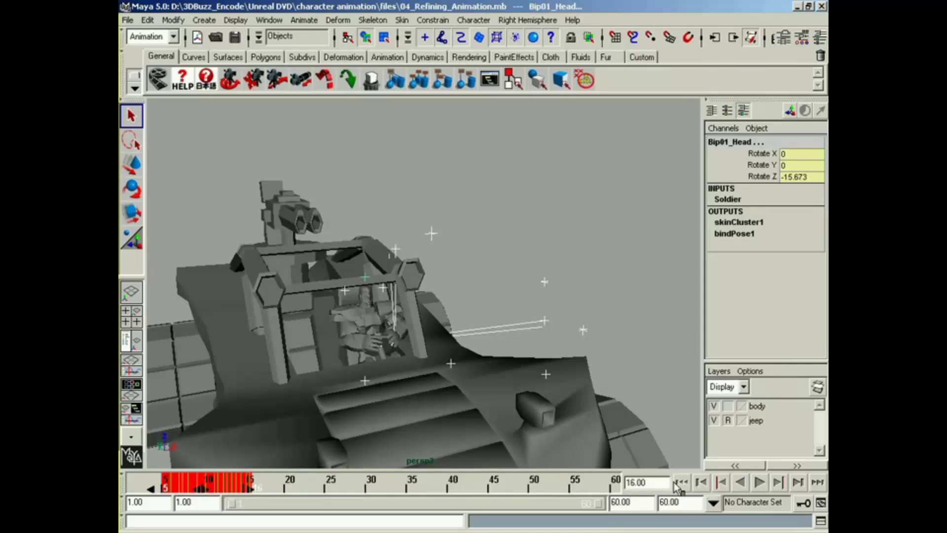
left_click(679, 482)
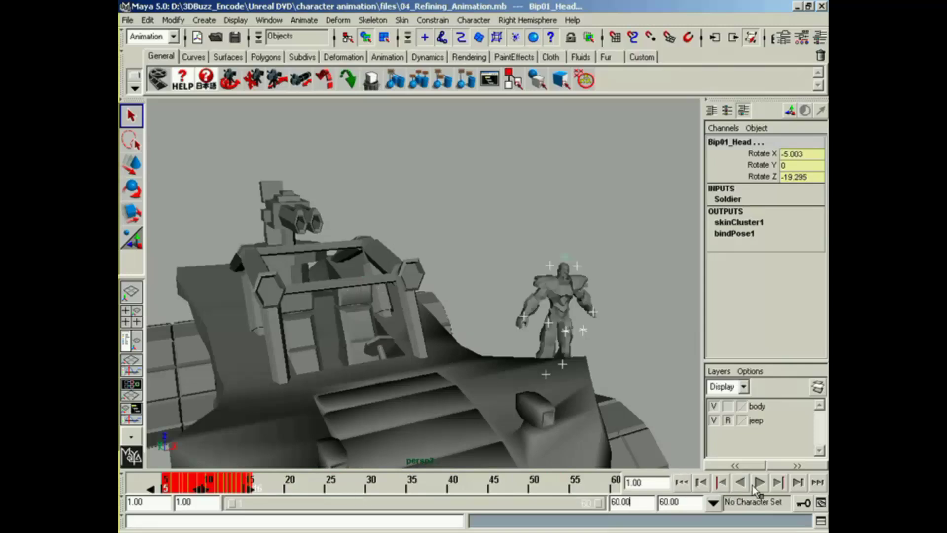
left_click(760, 483)
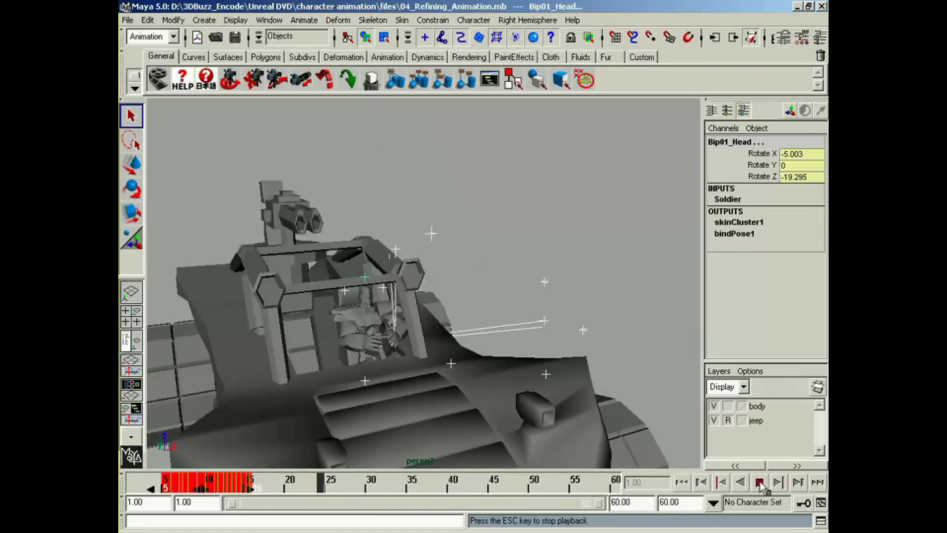
left_click(760, 483)
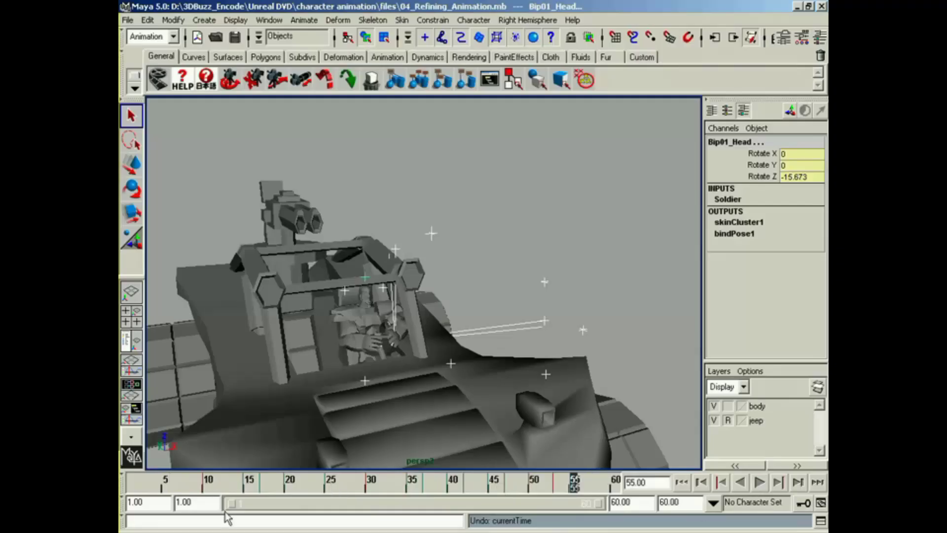
Shift the keys from frame 7 onward so the range starts at frame 32, and set the playback end to frame 120
left_click_drag(197, 491, 589, 478)
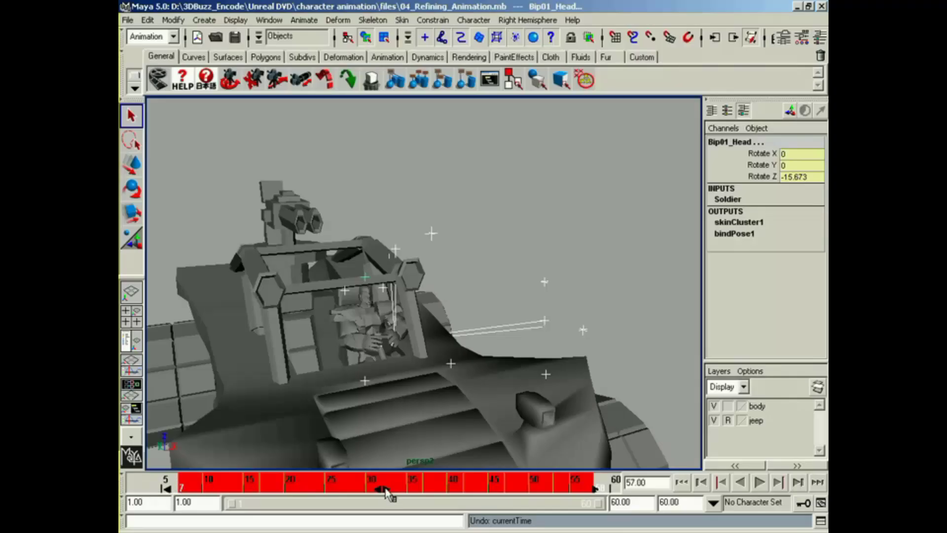
mouse_move(386, 493)
left_mouse_down()
mouse_move(611, 492)
mouse_move(397, 499)
mouse_move(611, 491)
mouse_move(590, 494)
left_mouse_up()
left_click(633, 502)
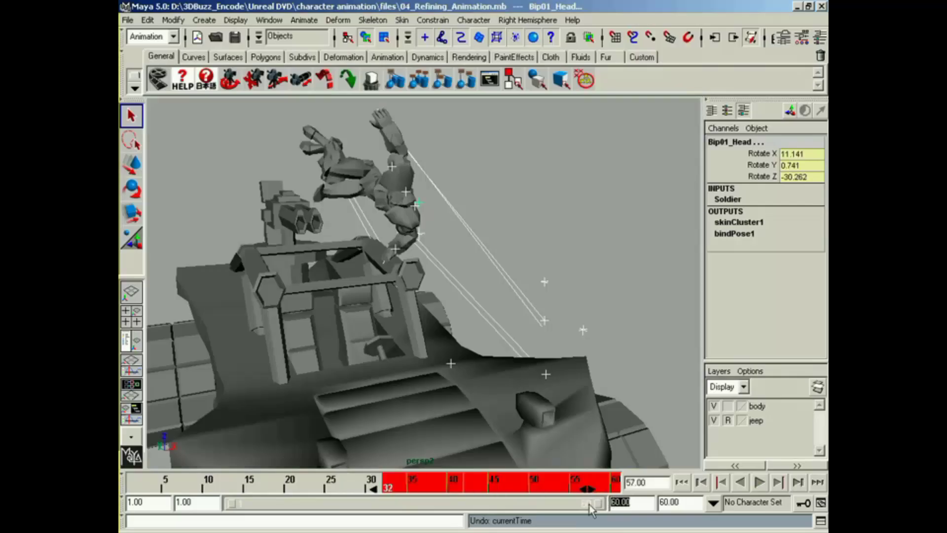
type("120")
key("Return")
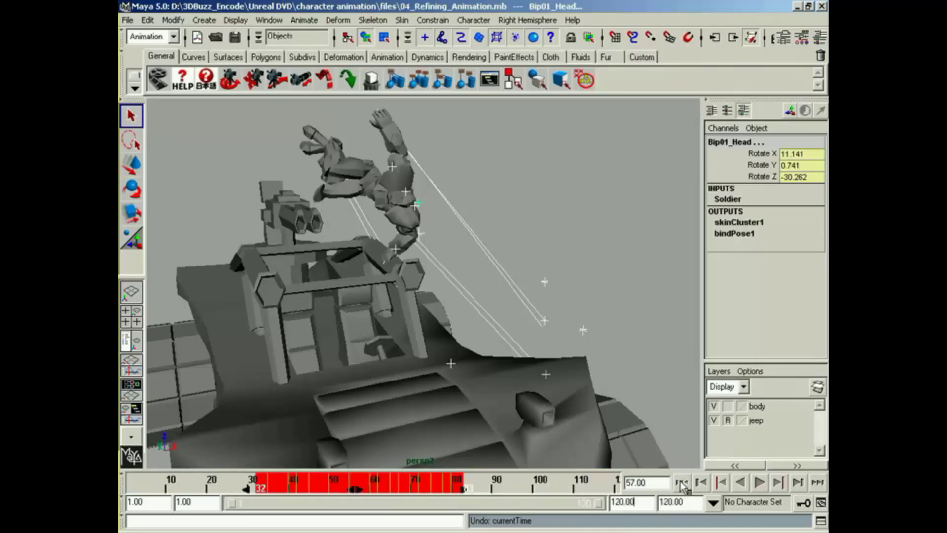
Play the animation with the shifted keys from the first frame and stop it
left_click(682, 483)
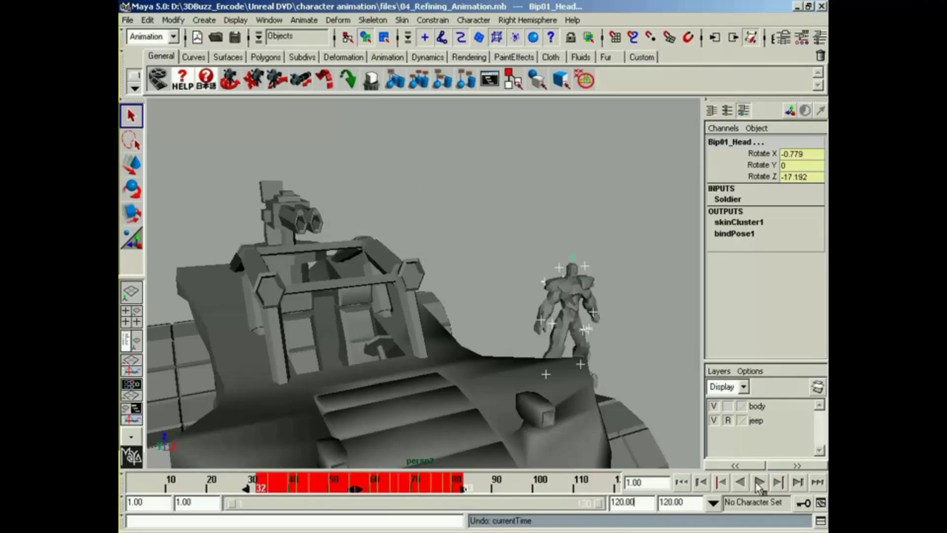
left_click(759, 482)
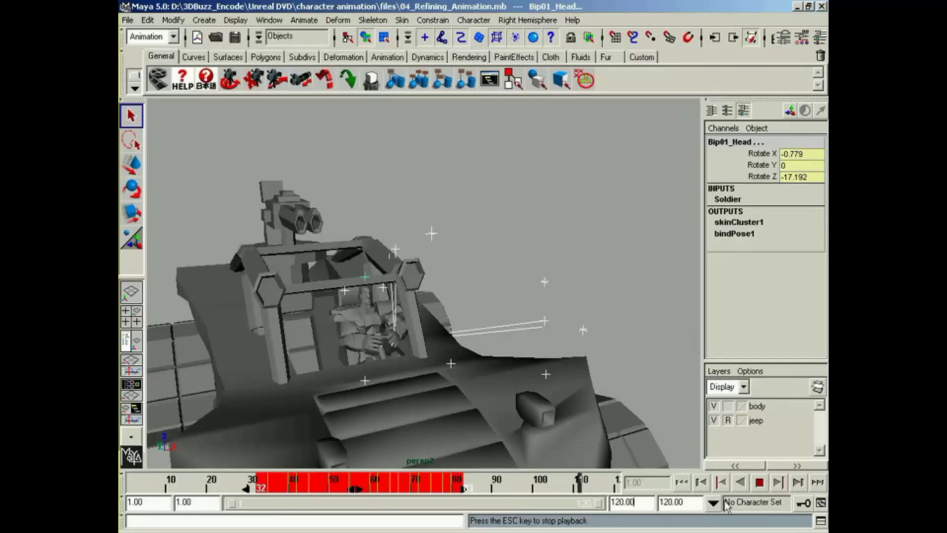
key("Escape")
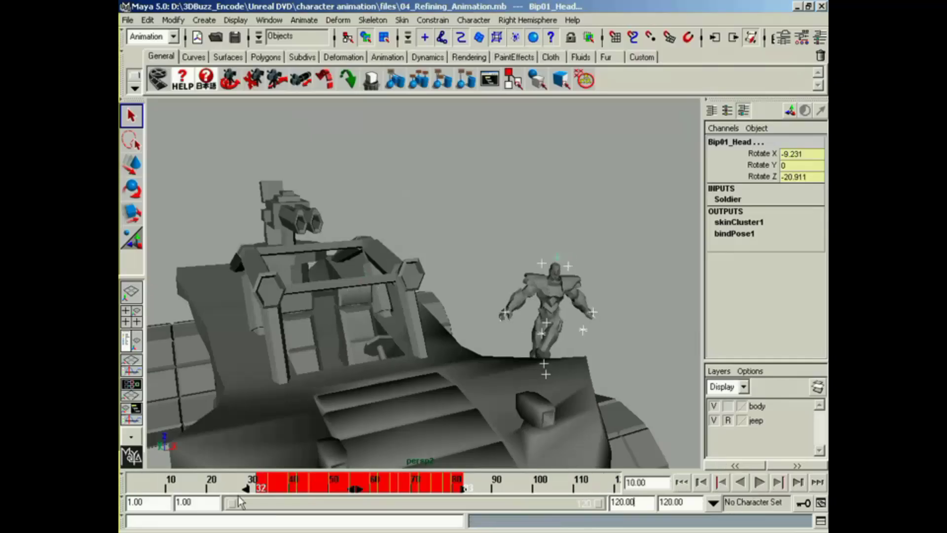
key("alt+v")
Extend the selected key range to span frames 4 to 120, play the slowed-down animation, and return to frame 1
left_click_drag(255, 487, 129, 491, "shift")
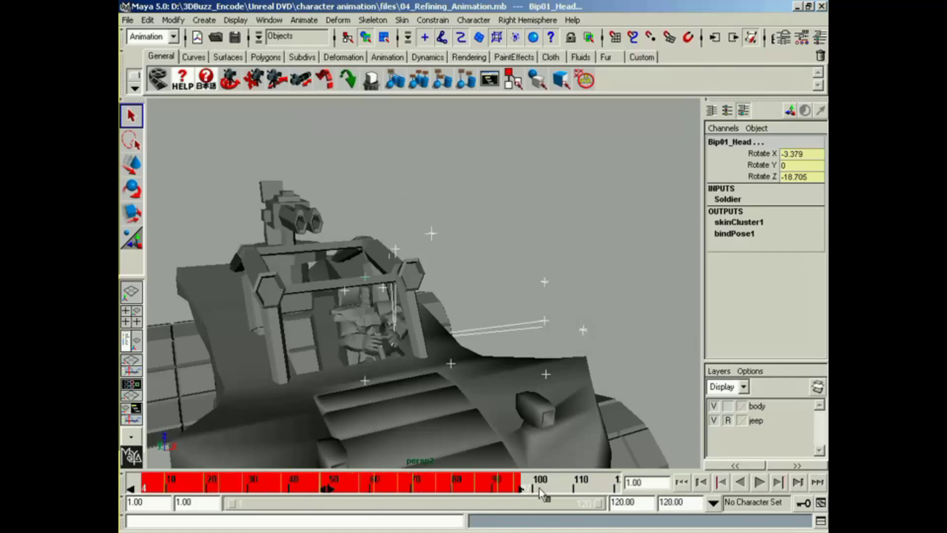
left_click_drag(468, 491, 619, 488, "shift")
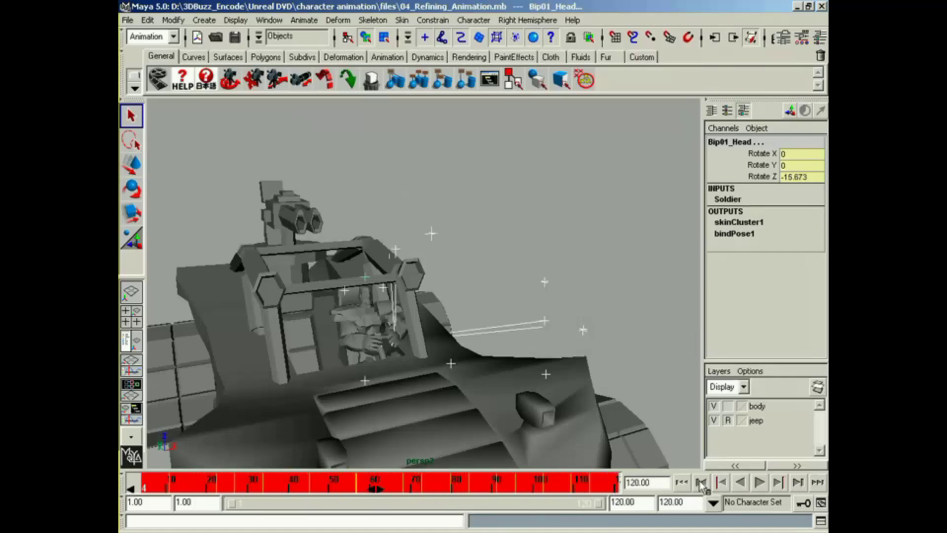
left_click(681, 482)
left_click(760, 483)
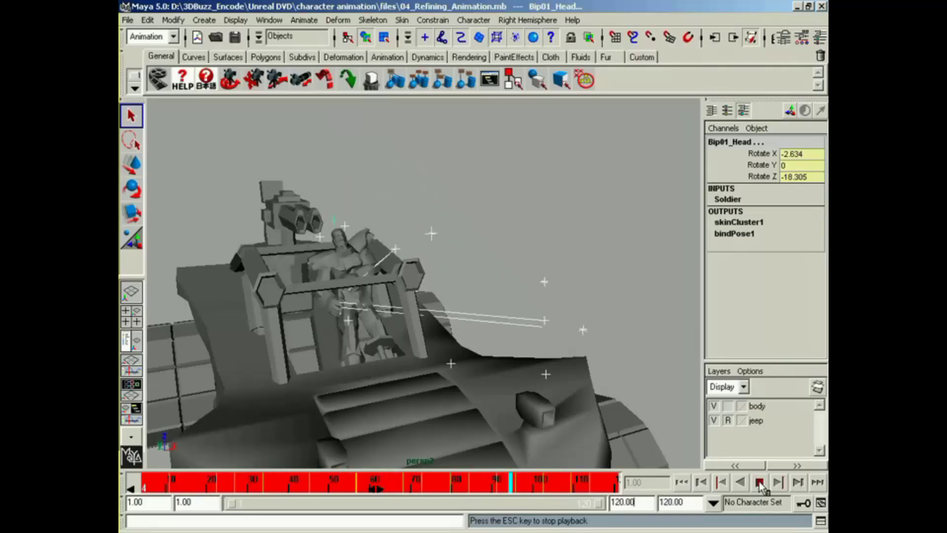
left_click(759, 482)
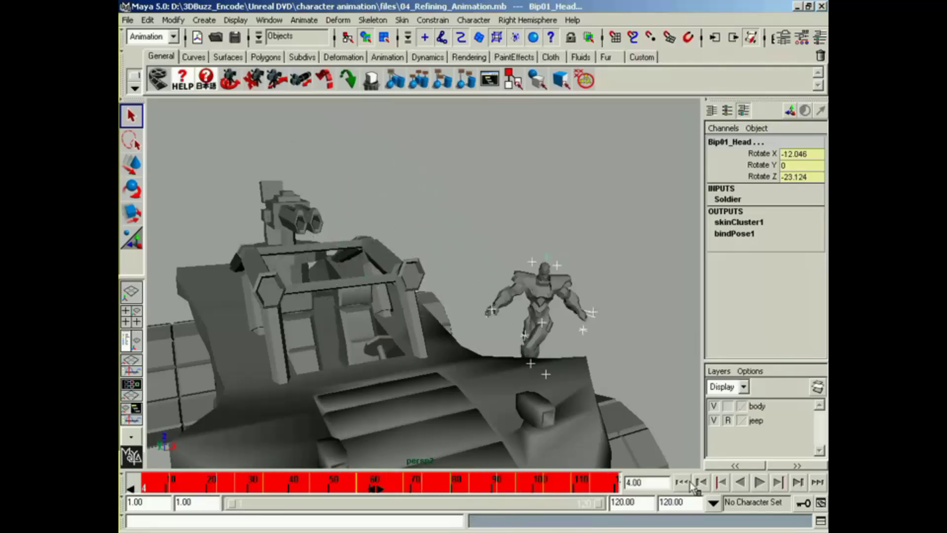
left_click(681, 482)
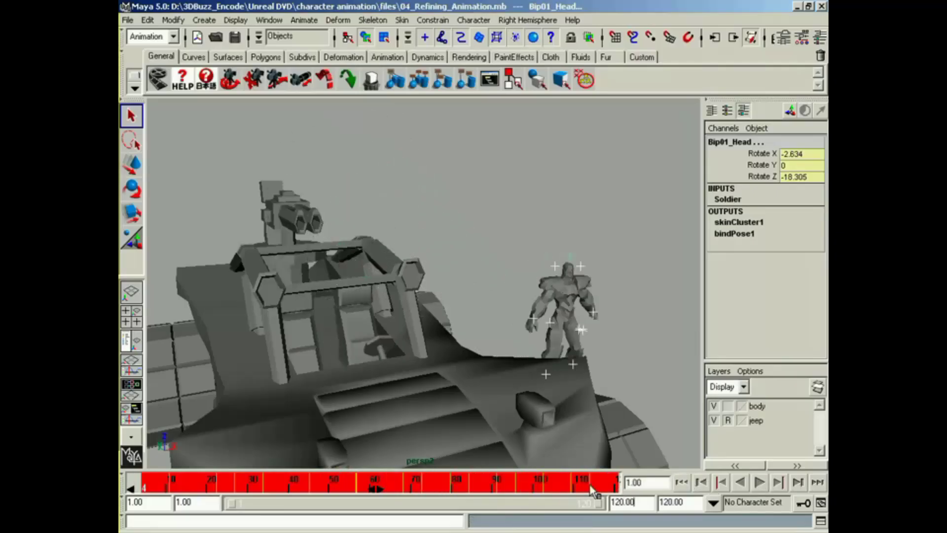
Look over the cut, copy, paste and delete options for the selected timeline keys and dismiss them
right_click(428, 486)
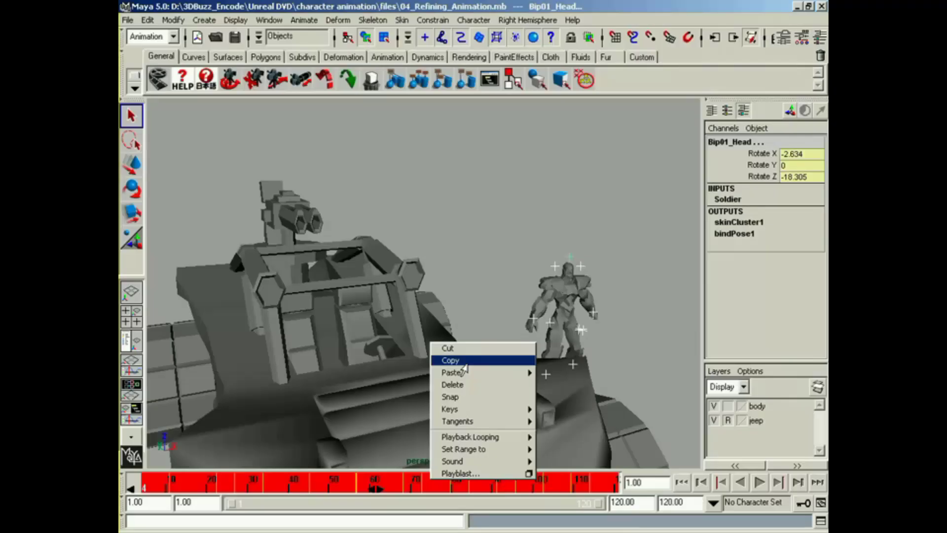
mouse_move(474, 373)
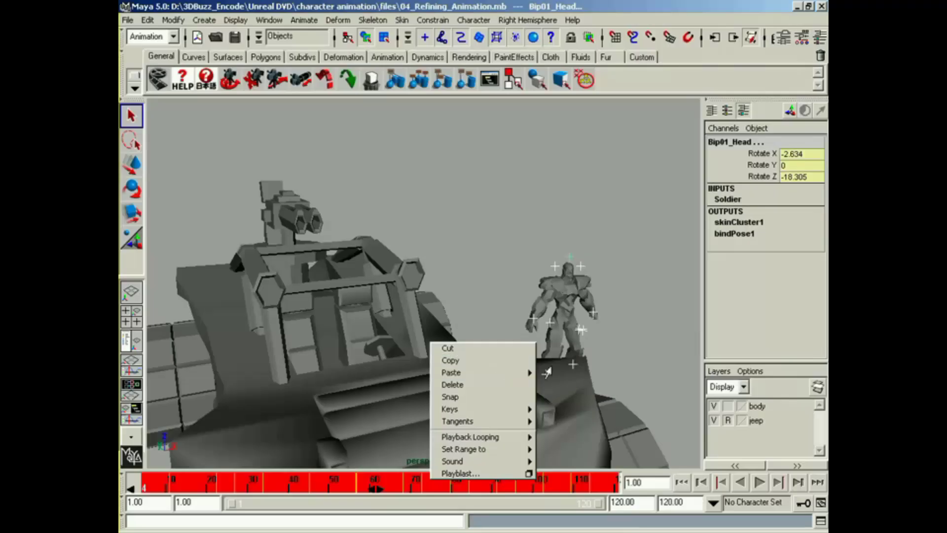
left_click(483, 303)
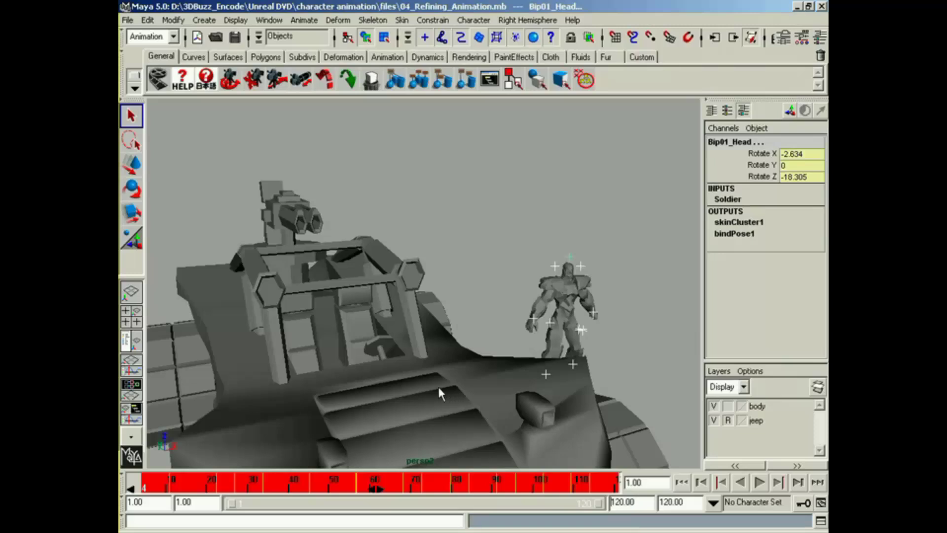
Undo the key shifting and stretching and the playback range extension on the timeline
key("ctrl+z")
key("ctrl+z")
key("ctrl+z")
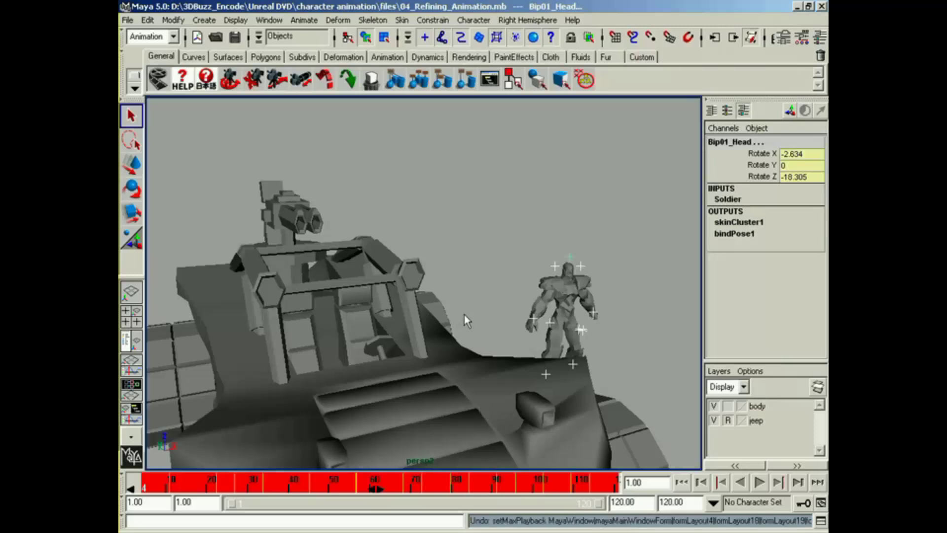
key("ctrl+z")
key("ctrl+z")
key("ctrl+z")
key("ctrl+z")
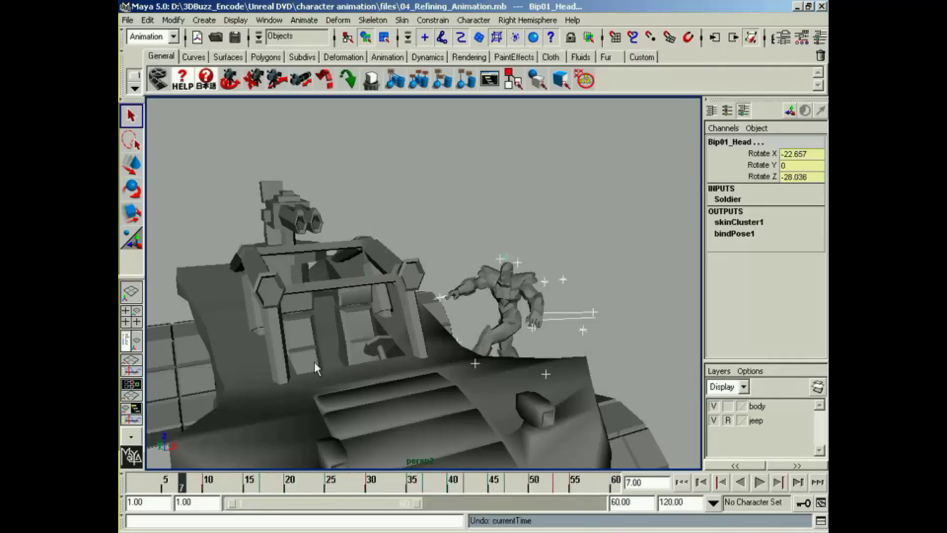
Return to frame 1 and open the Dope Sheet for the soldier's keys, widening its window across the screen
key("alt+v")
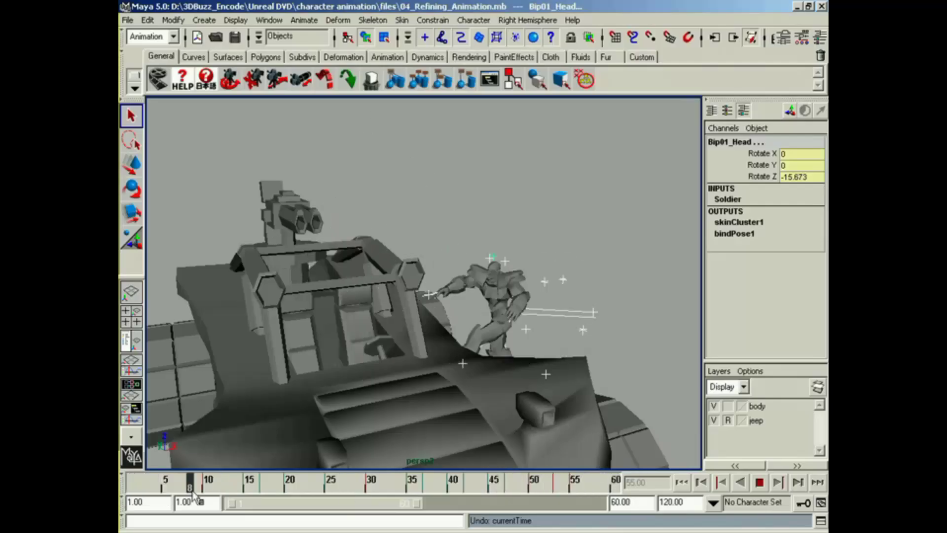
left_click(131, 487)
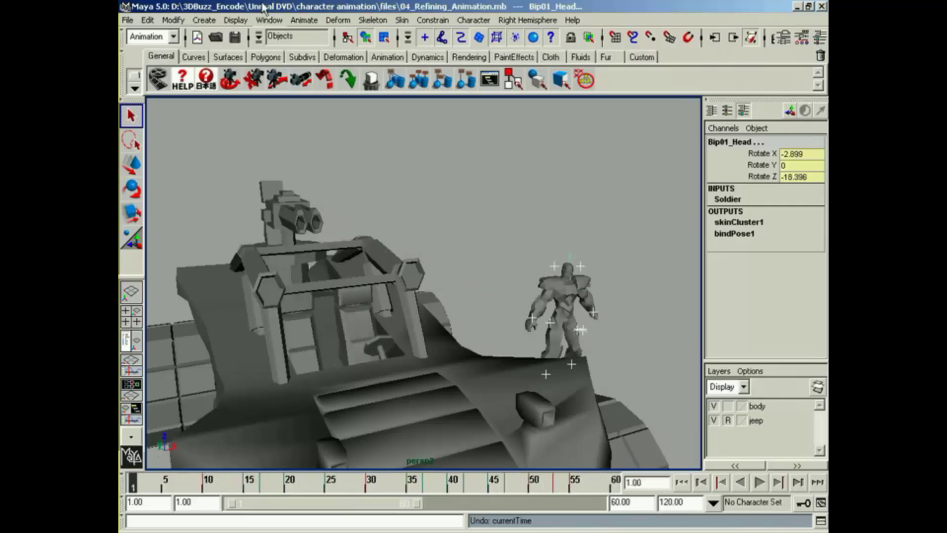
left_click(273, 22)
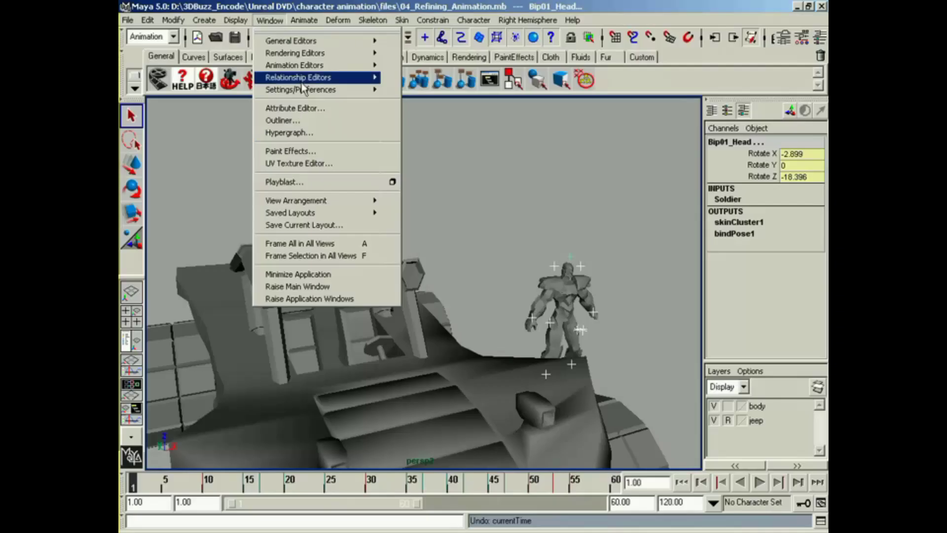
mouse_move(306, 65)
left_click(419, 96)
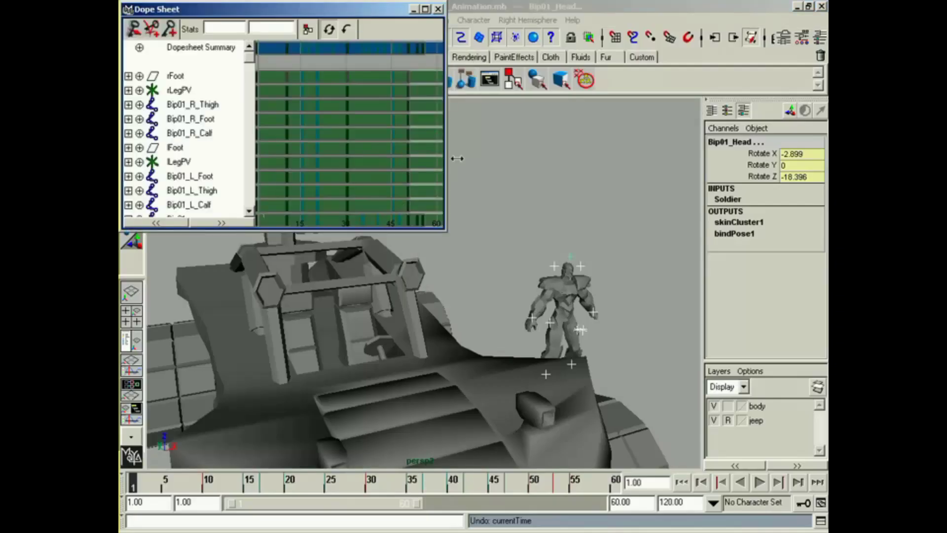
left_click_drag(446, 157, 795, 156)
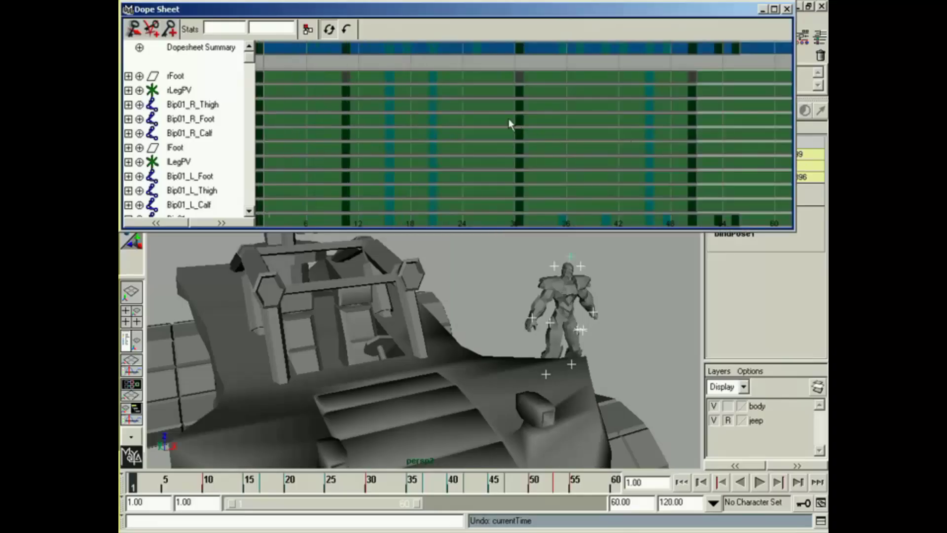
Activate the Move tool and select the soldier's column of keys at frame 30 in the Dope Sheet
middle_click(490, 274)
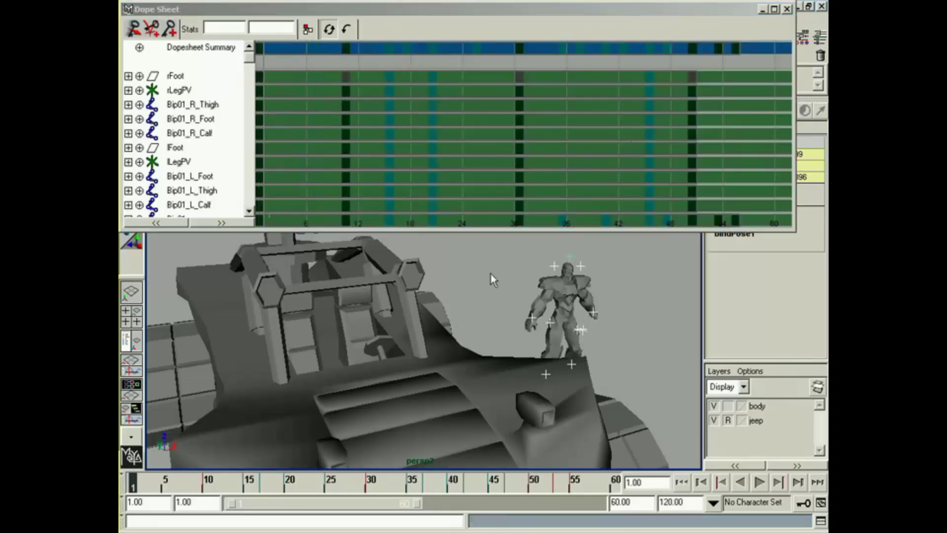
key("w")
right_click_drag(533, 139, 532, 144, "alt")
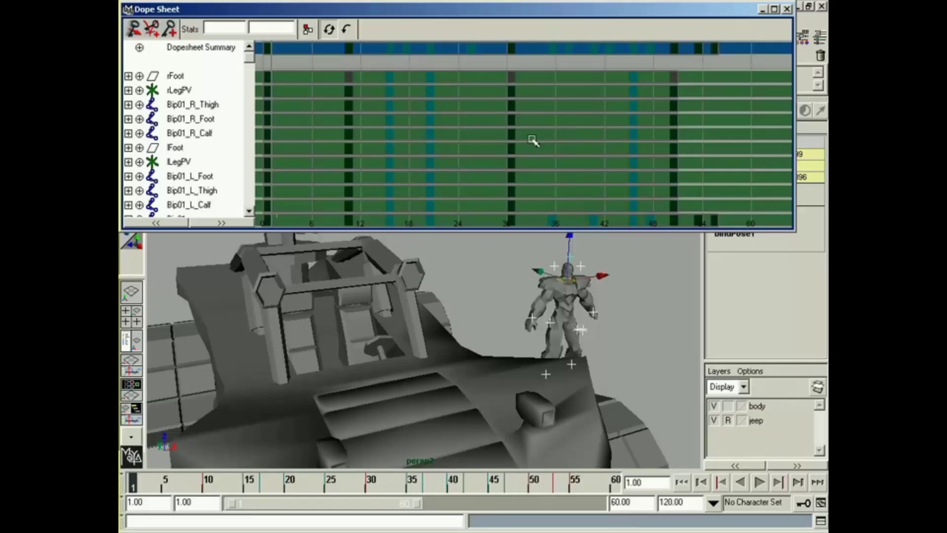
left_click_drag(531, 68, 497, 226)
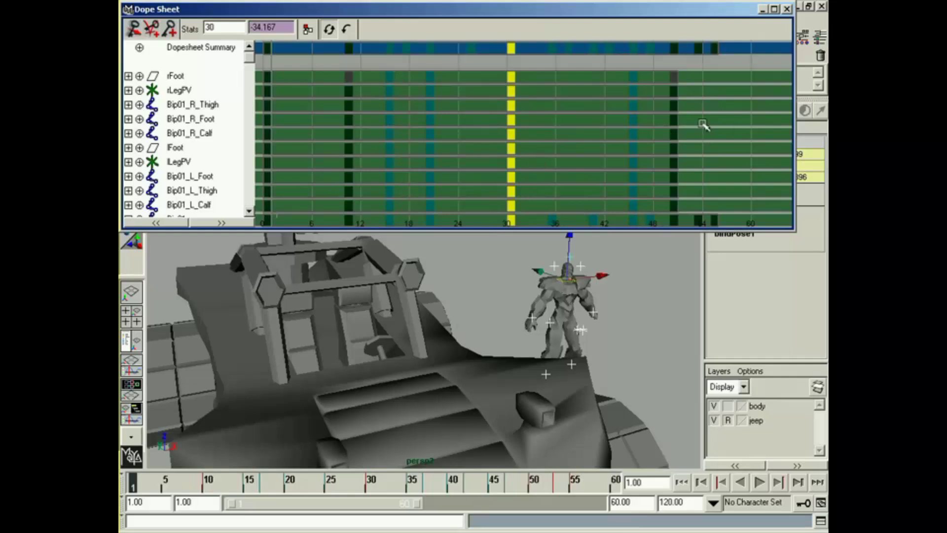
Enlarge the Dope Sheet window vertically so that all the soldier's rows from rFoot down to Bip01_Head fit in it
left_click_drag(529, 229, 547, 351)
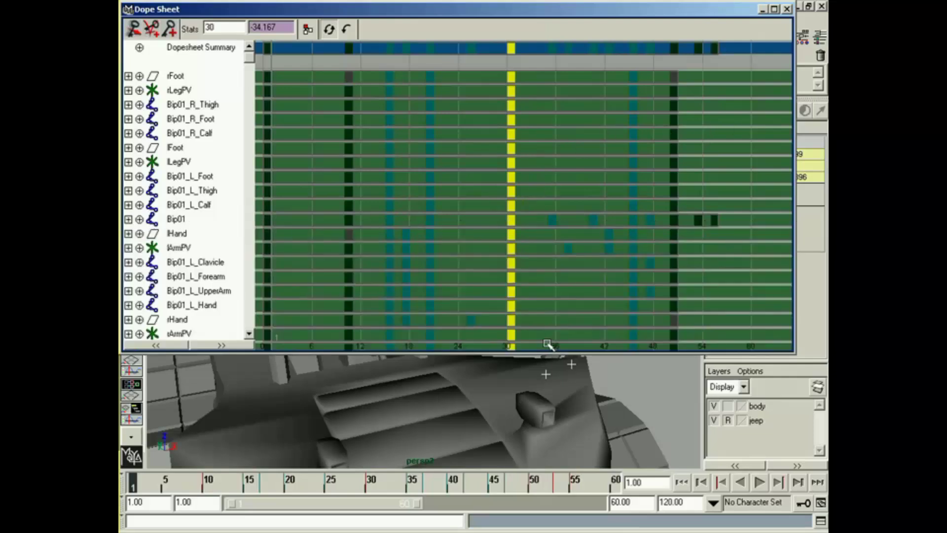
left_click_drag(535, 417, 548, 504)
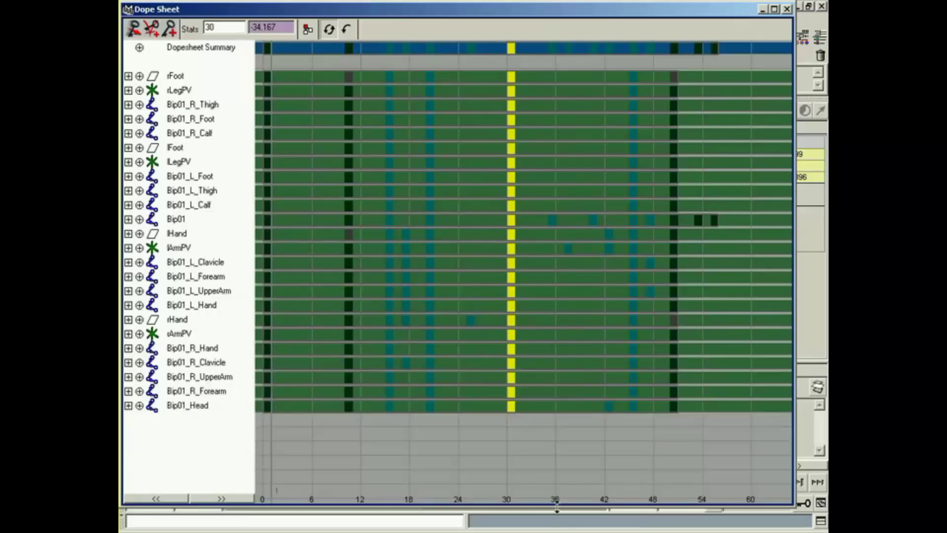
left_click_drag(551, 415, 575, 472)
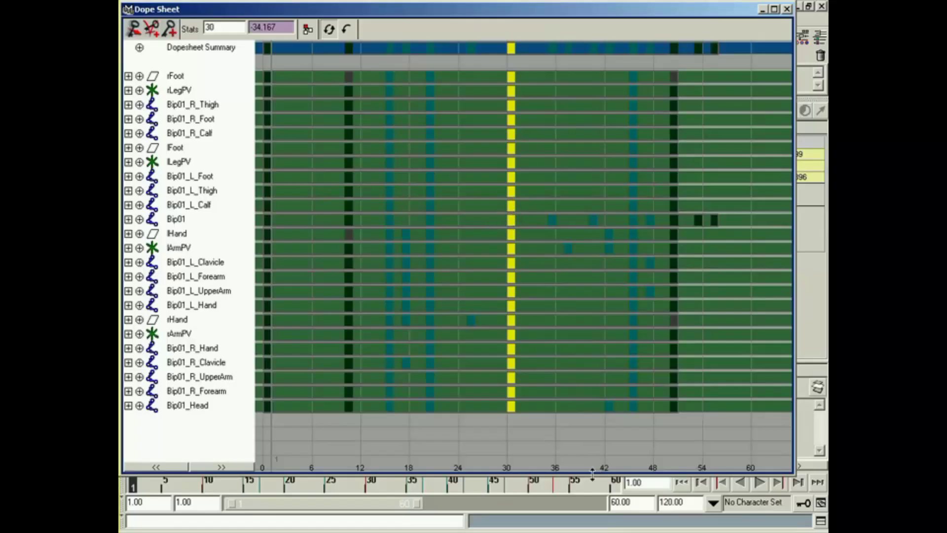
left_click_drag(592, 454, 591, 429)
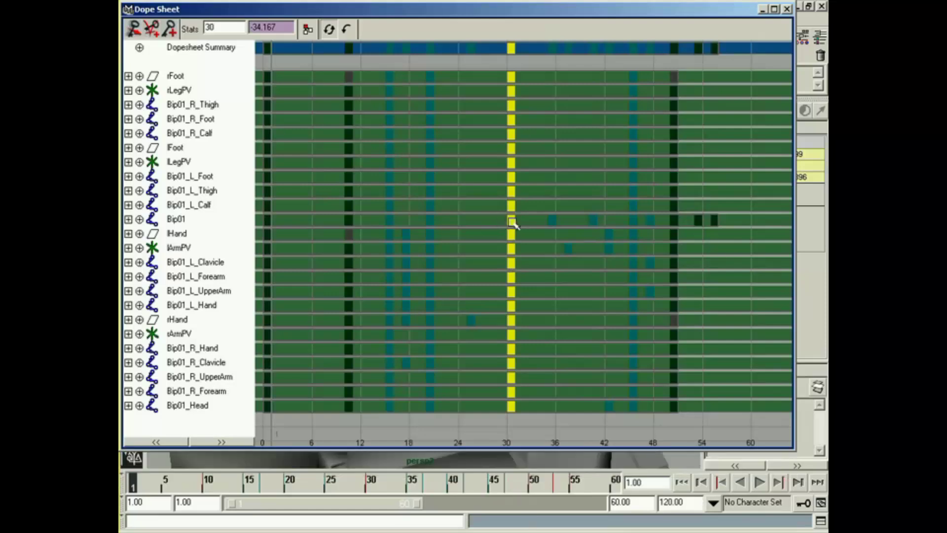
Shift the selected column of keys to frame 32 and back to frame 23 in the Dope Sheet, and play the jump
mouse_move(512, 222)
middle_mouse_down()
mouse_move(454, 222)
mouse_move(526, 222)
middle_mouse_up()
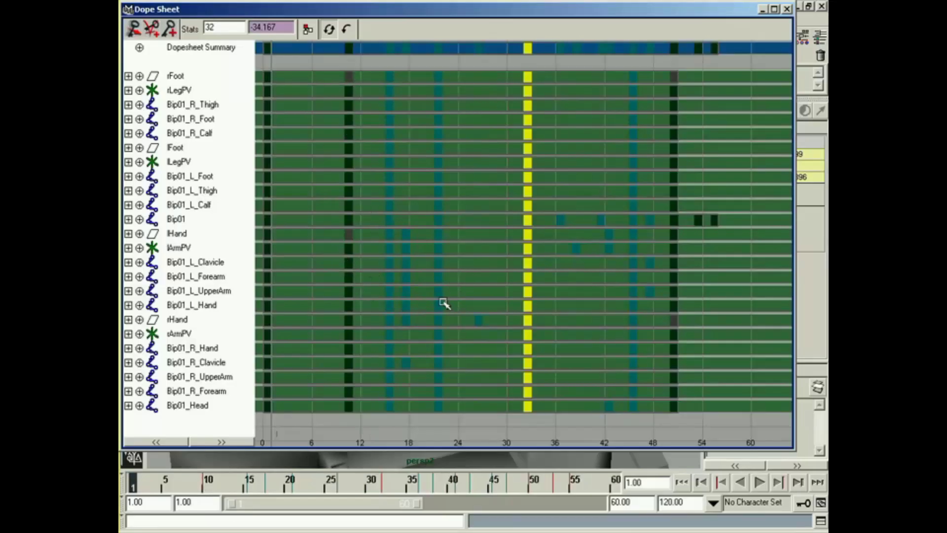
middle_click_drag(524, 250, 452, 236)
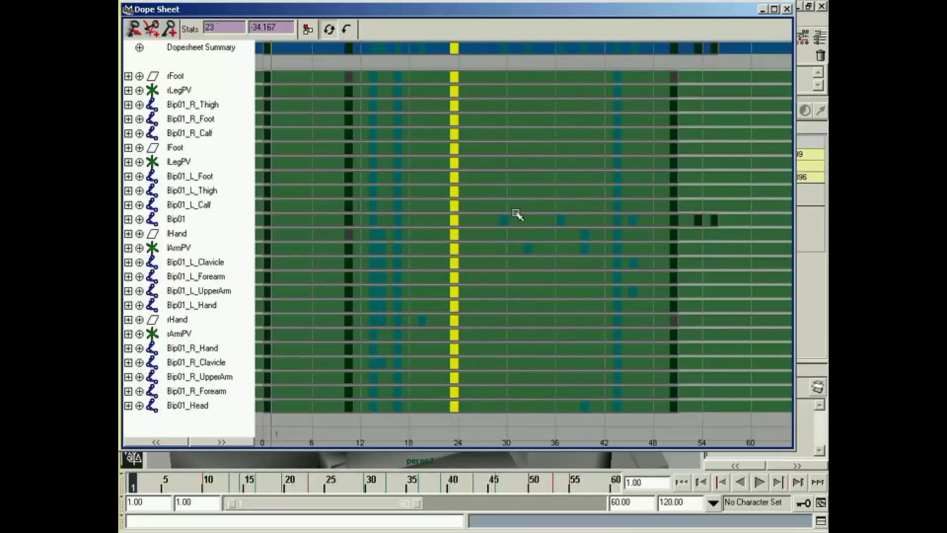
left_click(763, 8)
left_click(759, 482)
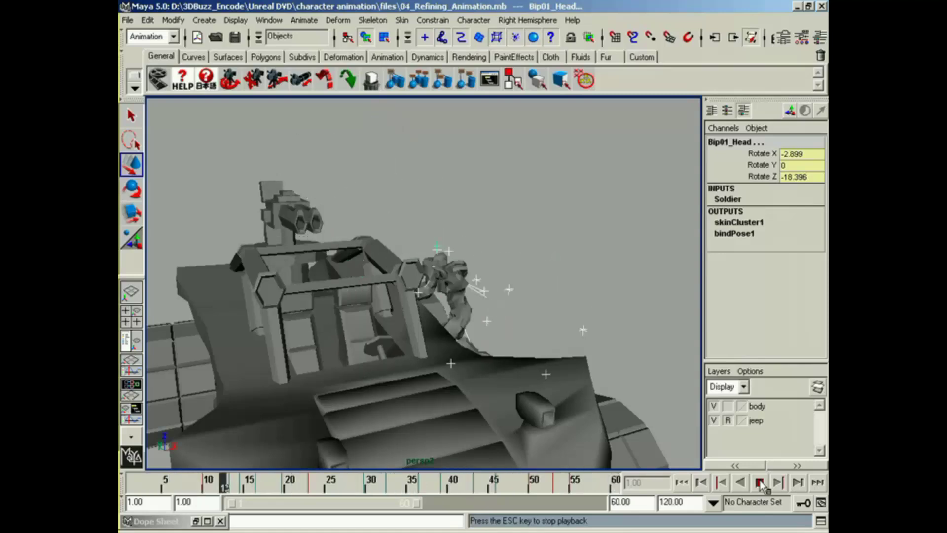
left_click(760, 482)
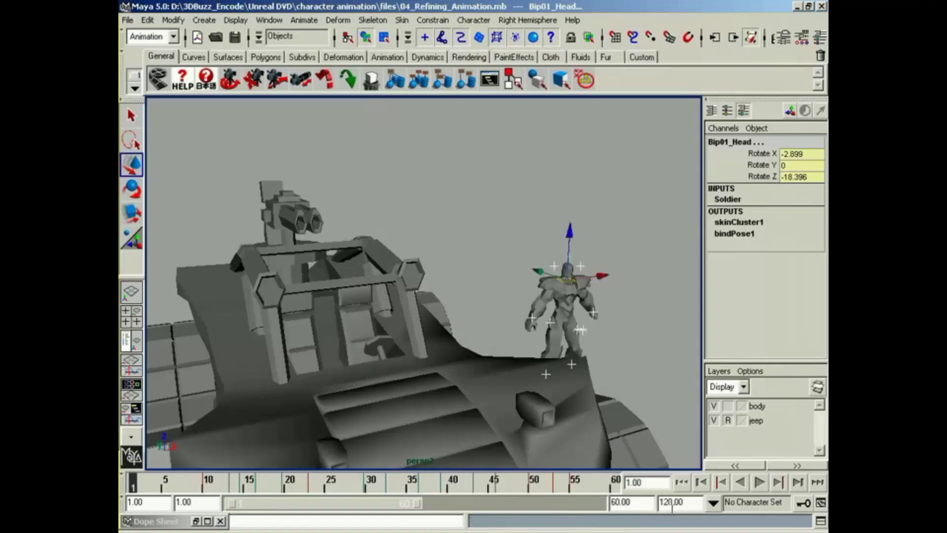
Check the soldier's pose at frame 17 and move the selected column of keys to frame 27 in the Dope Sheet
left_click(267, 485)
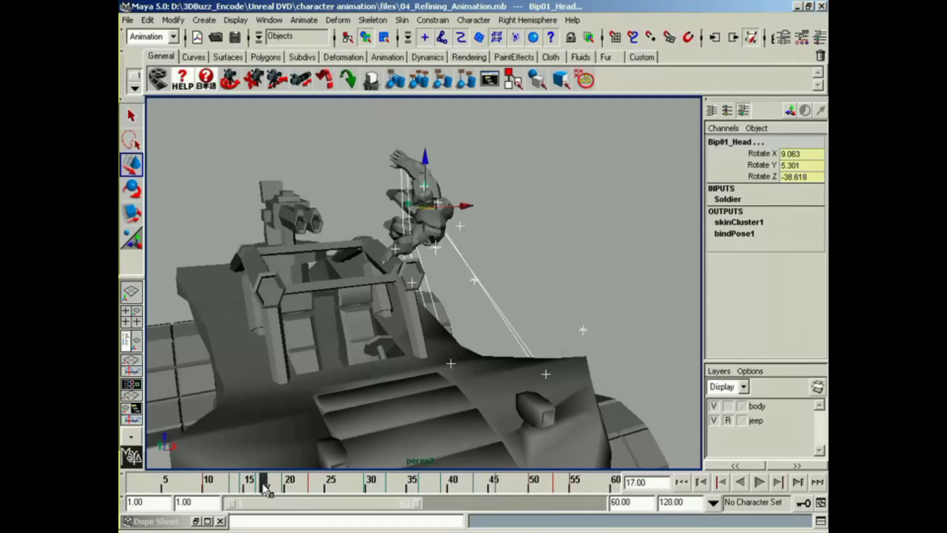
left_click(197, 521)
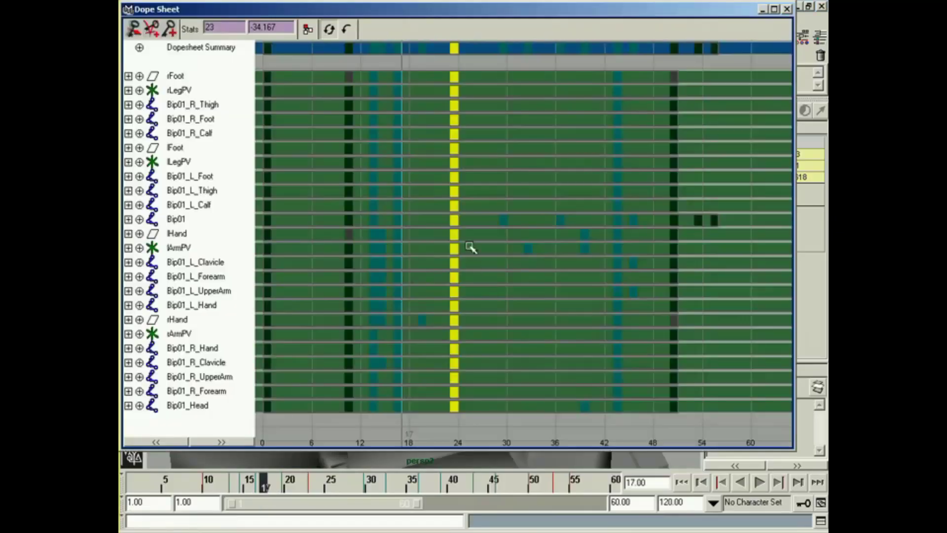
mouse_move(494, 215)
left_mouse_down()
mouse_move(503, 220)
mouse_move(486, 217)
left_mouse_up()
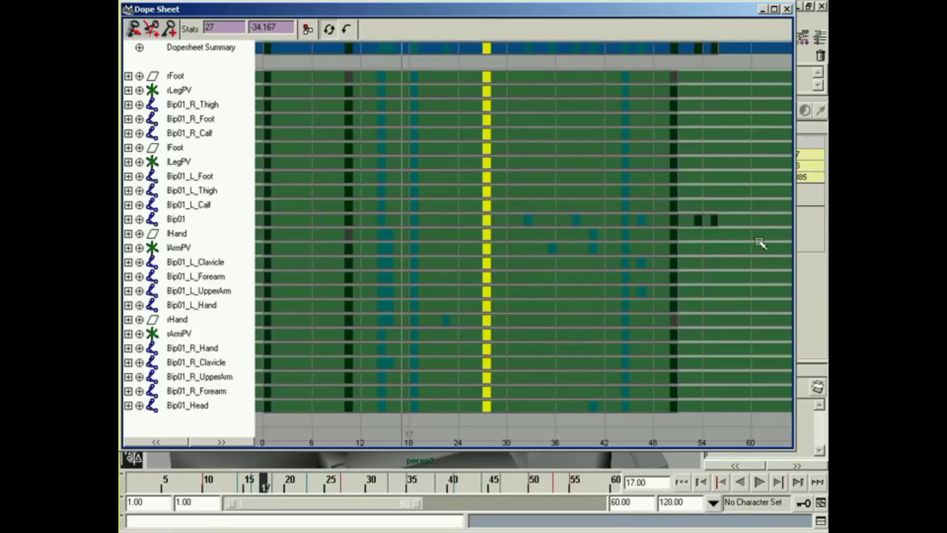
Move the last key in the Dopesheet Summary to frame 56 and close the Dope Sheet
mouse_move(716, 49)
left_mouse_down()
mouse_move(733, 52)
mouse_move(703, 51)
mouse_move(719, 51)
left_mouse_up()
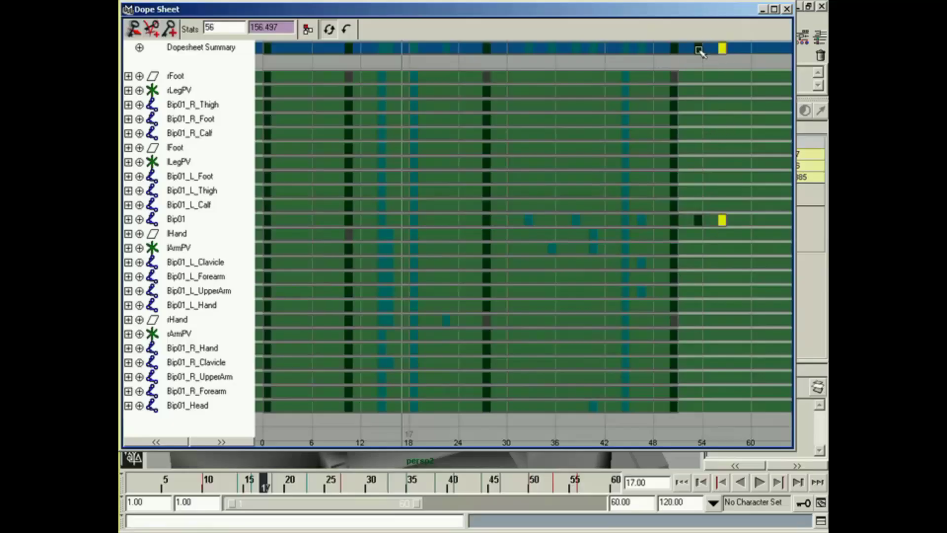
middle_click_drag(722, 47, 723, 48)
left_click(787, 8)
Play the animation and scrub to frame 38, examining the soldier's jump into the jeep from several angles
mouse_move(391, 318)
left_mouse_down("alt")
mouse_move(436, 273)
mouse_move(475, 324)
left_mouse_up("alt")
key("alt+v")
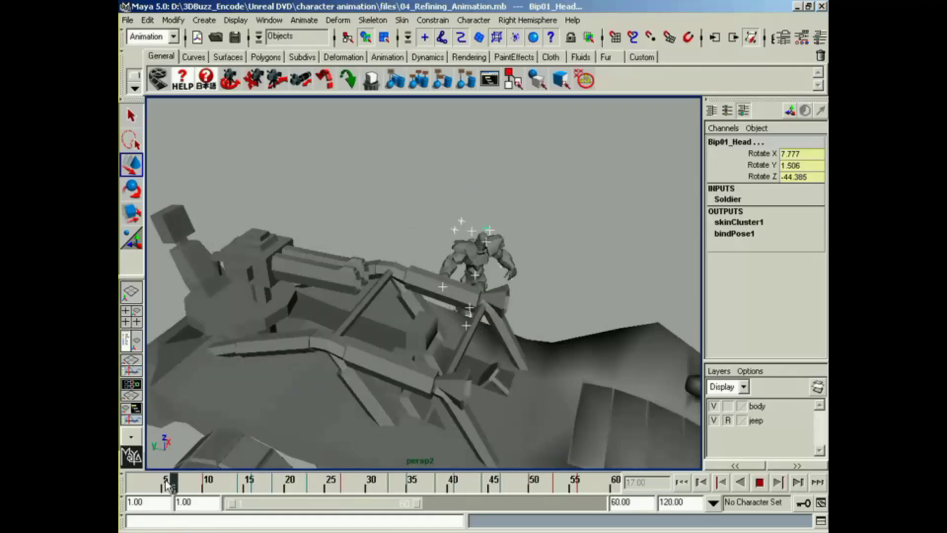
mouse_move(232, 478)
left_mouse_down()
mouse_move(448, 480)
mouse_move(241, 471)
mouse_move(435, 486)
left_mouse_up()
left_click_drag(489, 326, 438, 328, "alt")
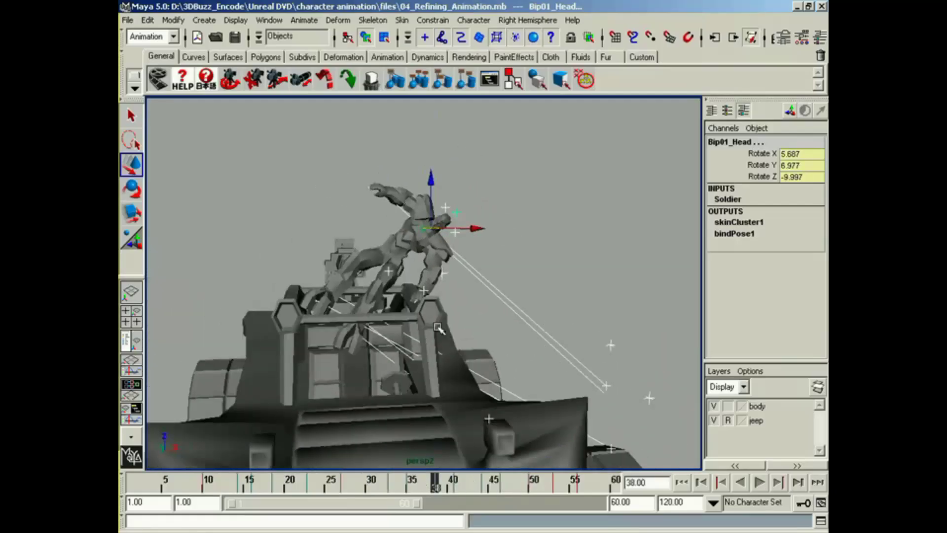